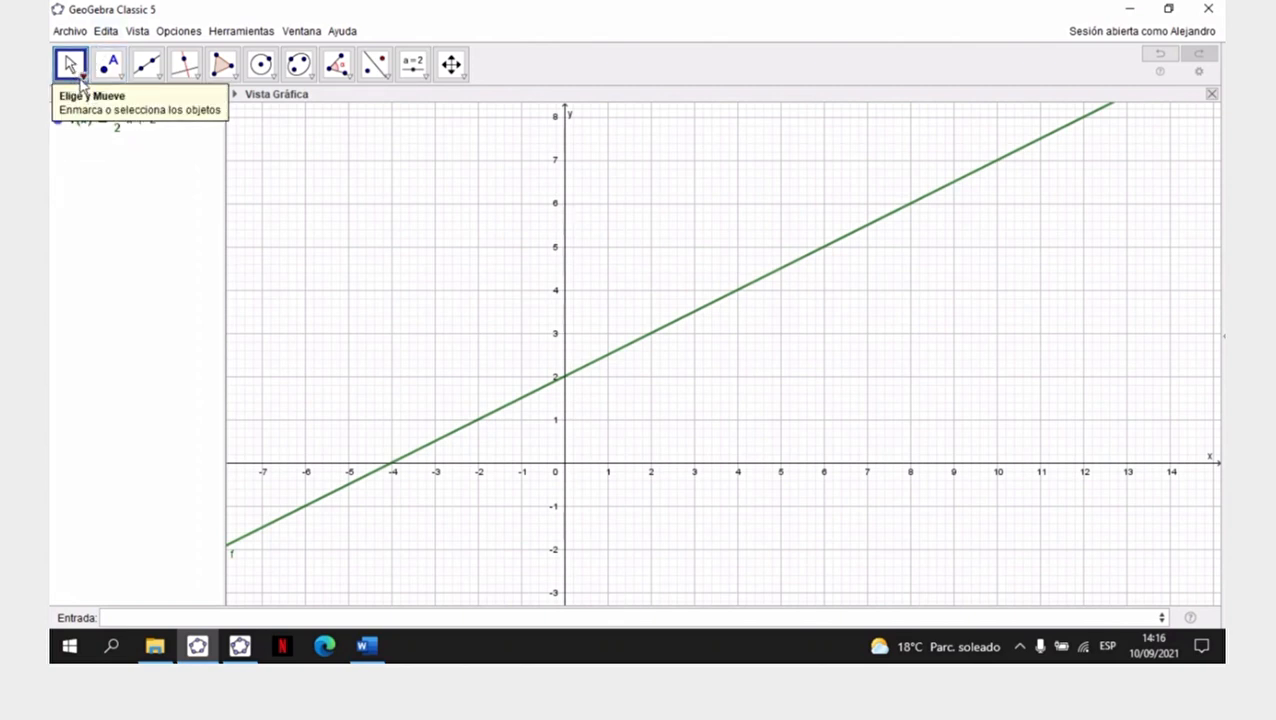
- Hide the label of the graphed line f in the graphics view
{"action": "left_click", "coordinate": [76, 70]}
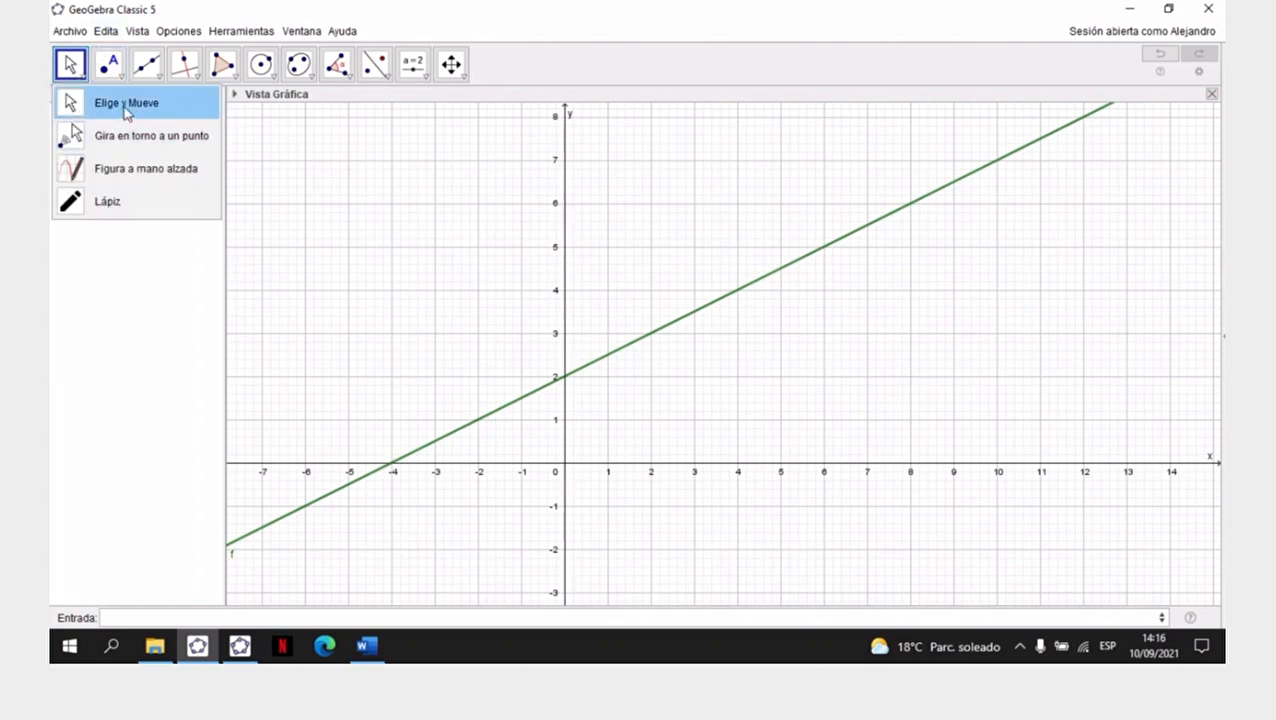
{"action": "left_click", "coordinate": [126, 110]}
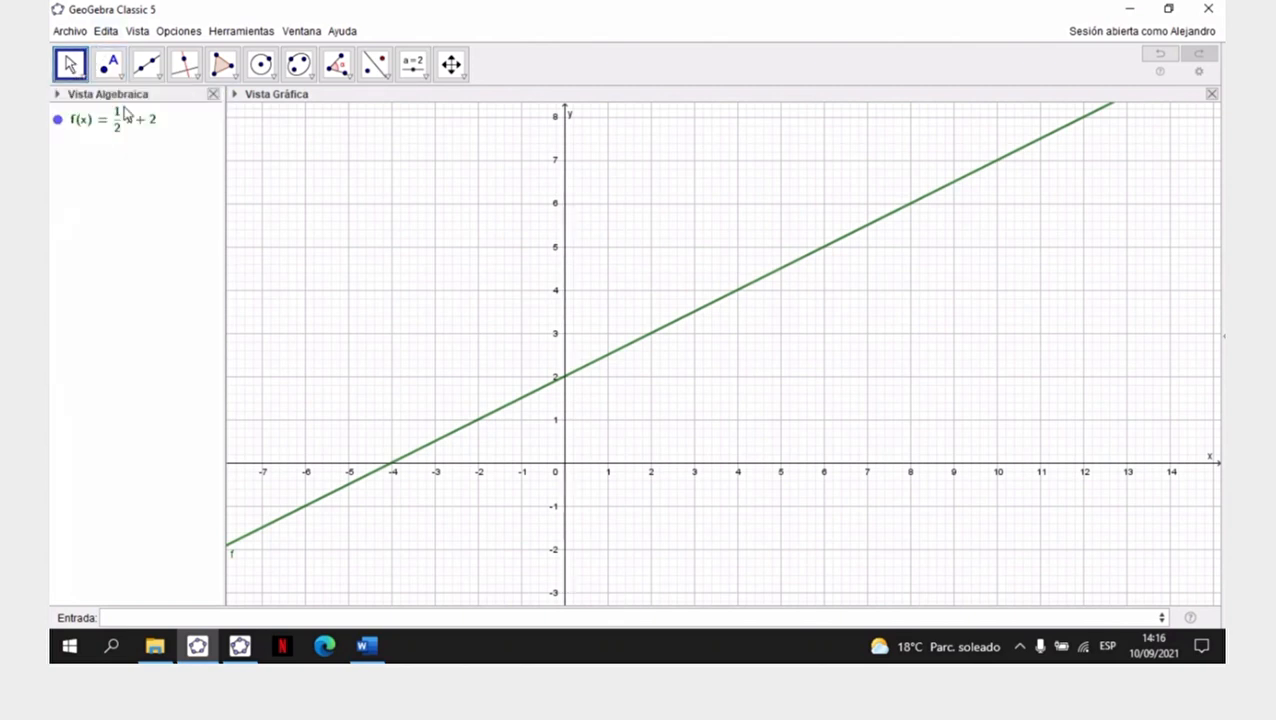
{"action": "left_click", "coordinate": [759, 289]}
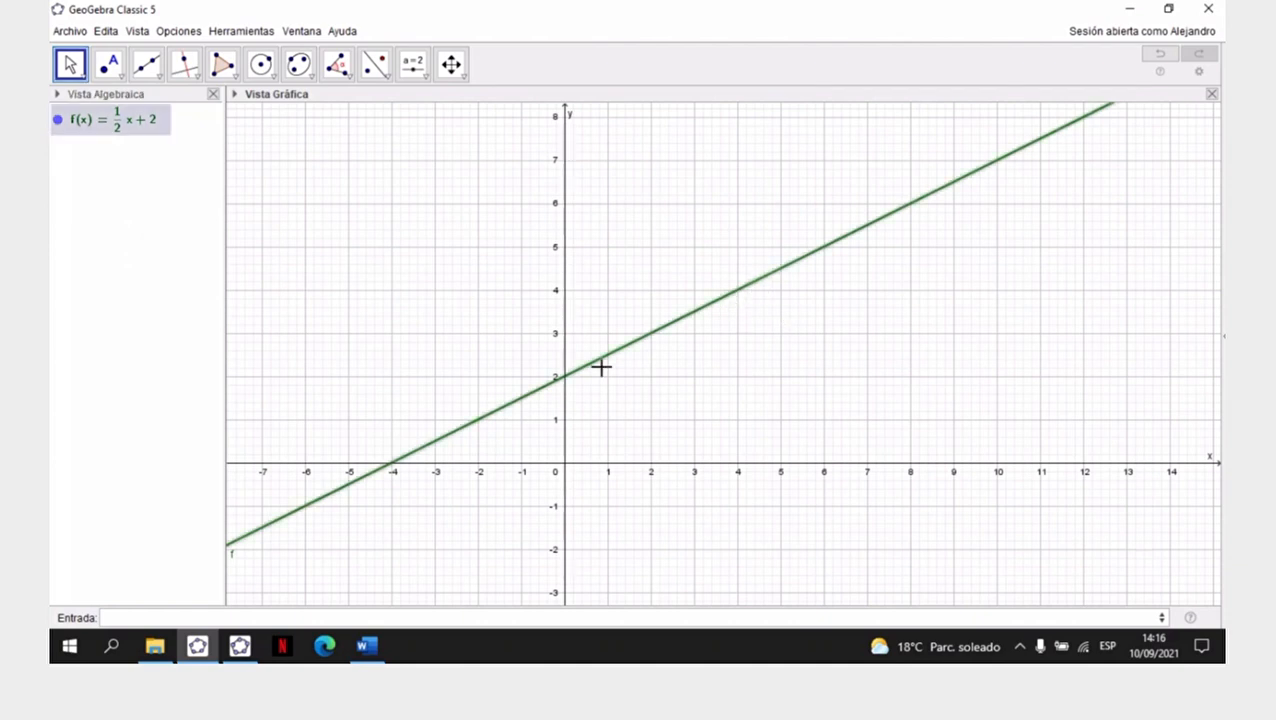
{"action": "right_click", "coordinate": [708, 311]}
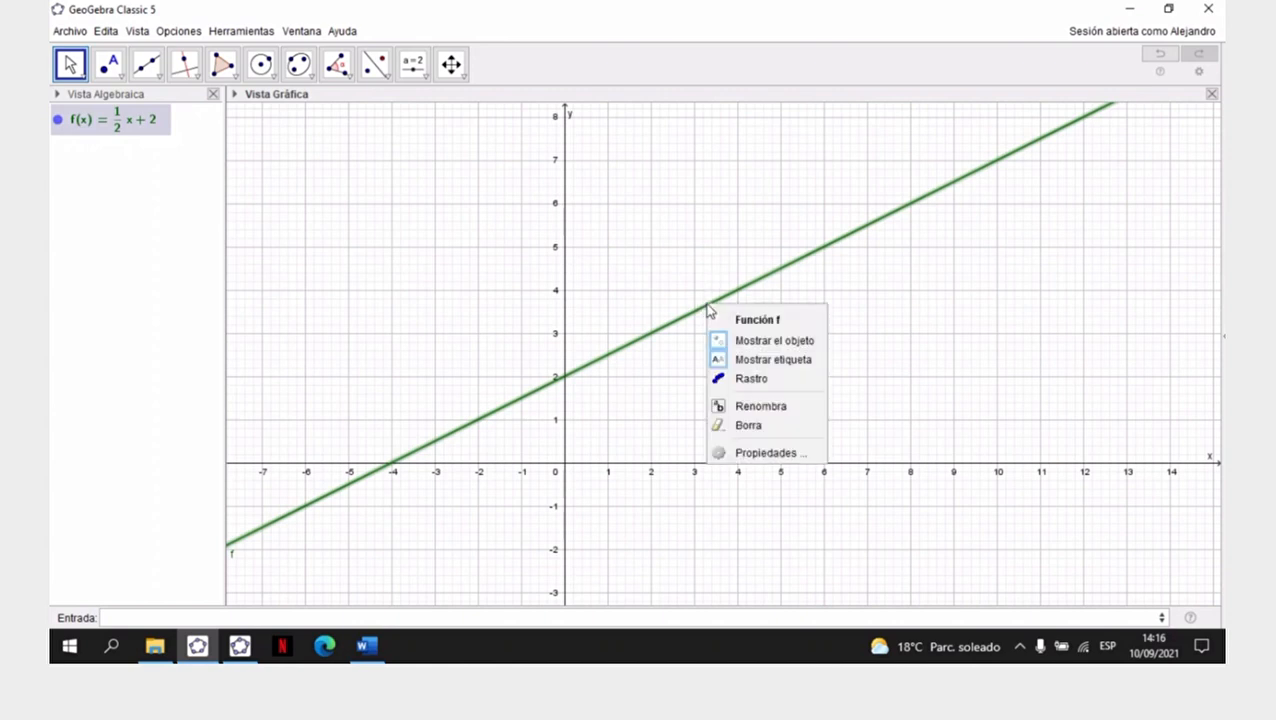
{"action": "left_click", "coordinate": [769, 362]}
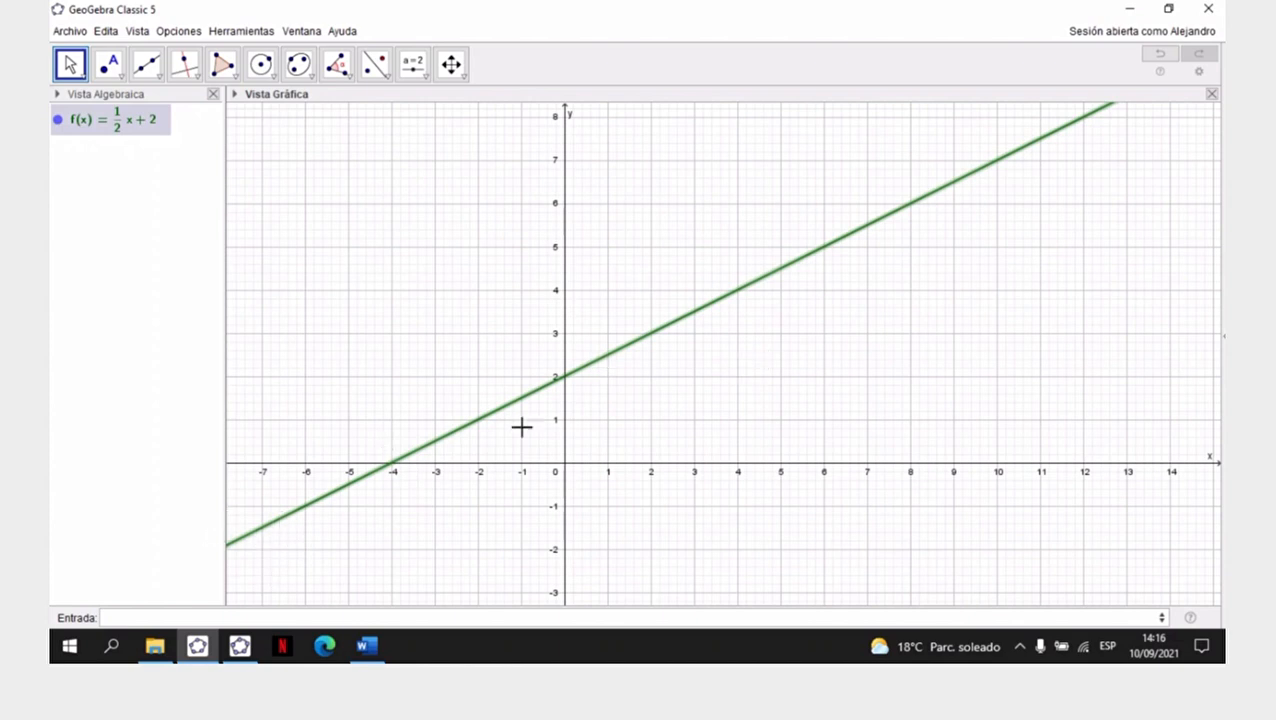
- Change the colour of function f to dark blue (0, 0, 51) in its object properties
{"action": "right_click", "coordinate": [720, 308]}
{"action": "left_click", "coordinate": [797, 456]}
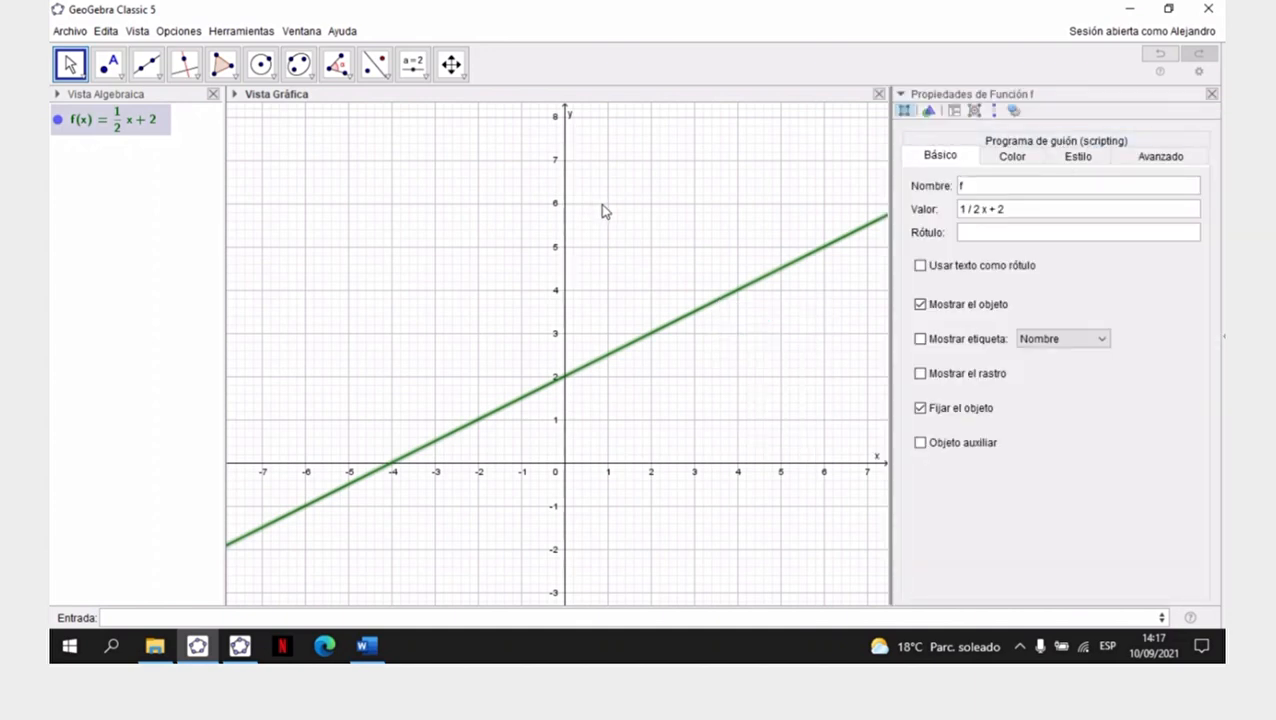
{"action": "left_click", "coordinate": [1015, 157]}
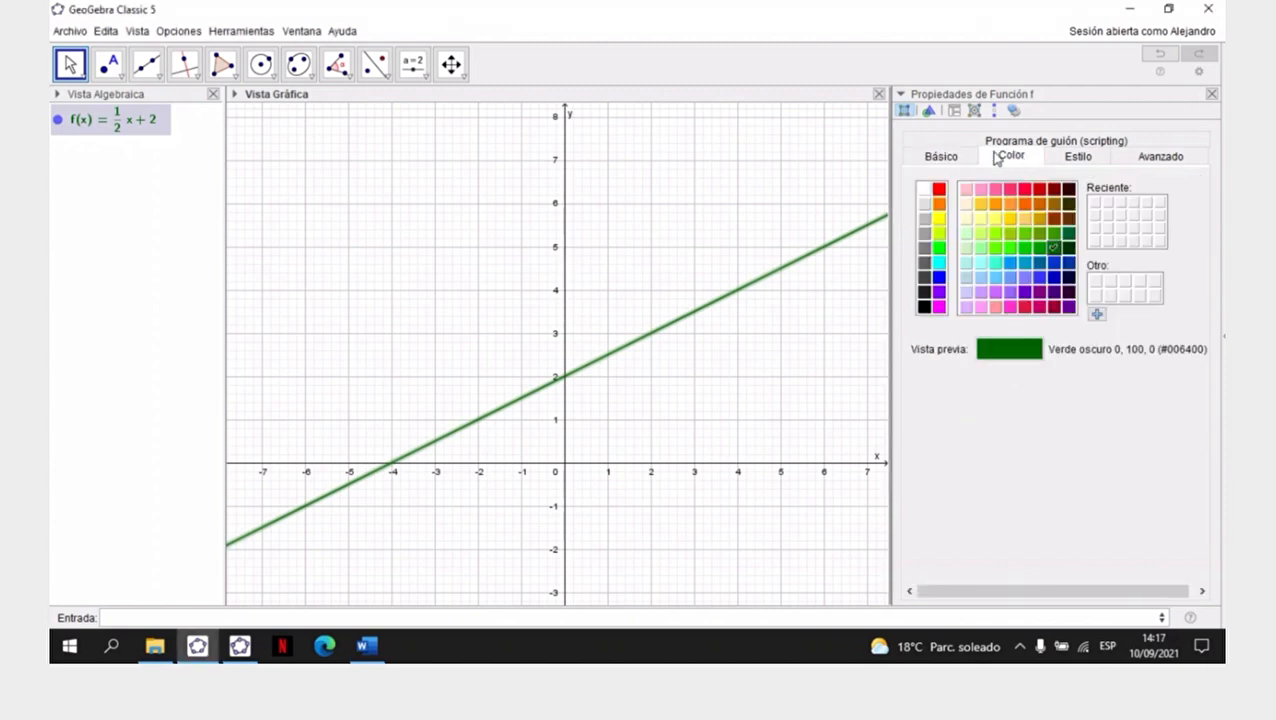
{"action": "left_click", "coordinate": [1069, 281]}
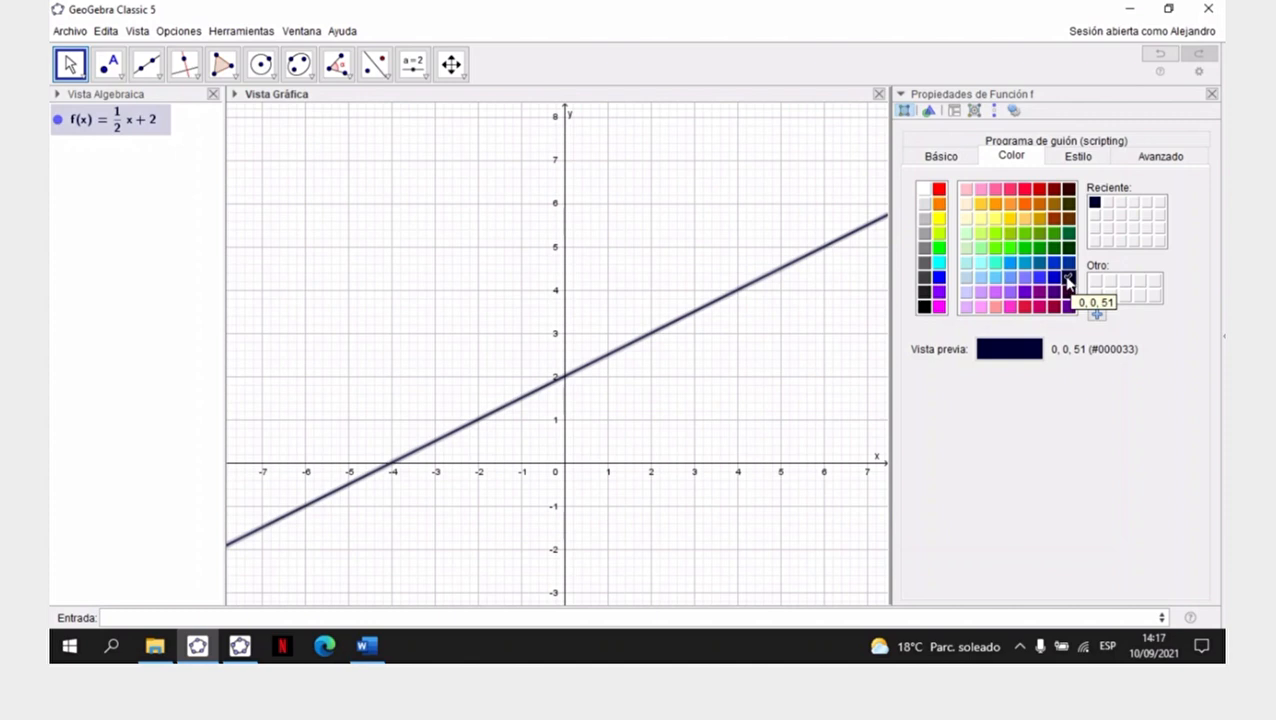
- Set the line opacity of function f to 100, close its properties and deselect the line
{"action": "left_click", "coordinate": [1089, 158]}
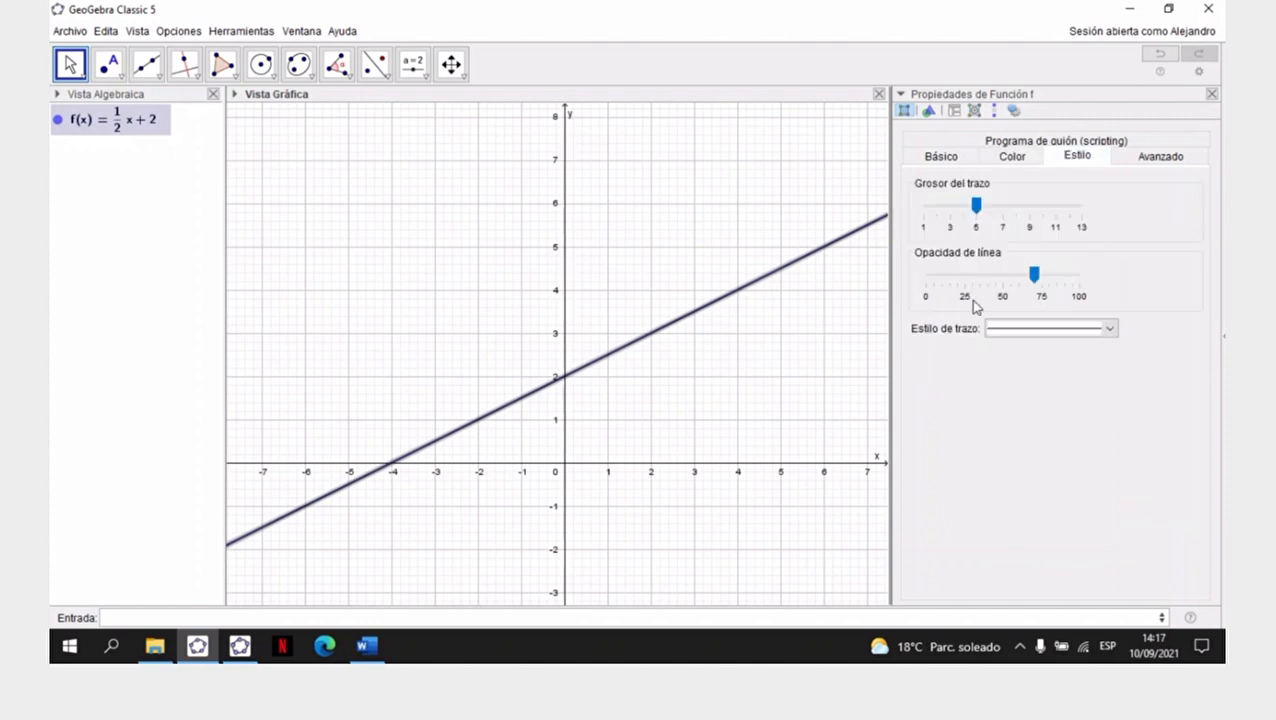
{"action": "left_click", "coordinate": [1035, 275]}
{"action": "left_click_drag", "start_coordinate": [1035, 280], "coordinate": [1102, 279]}
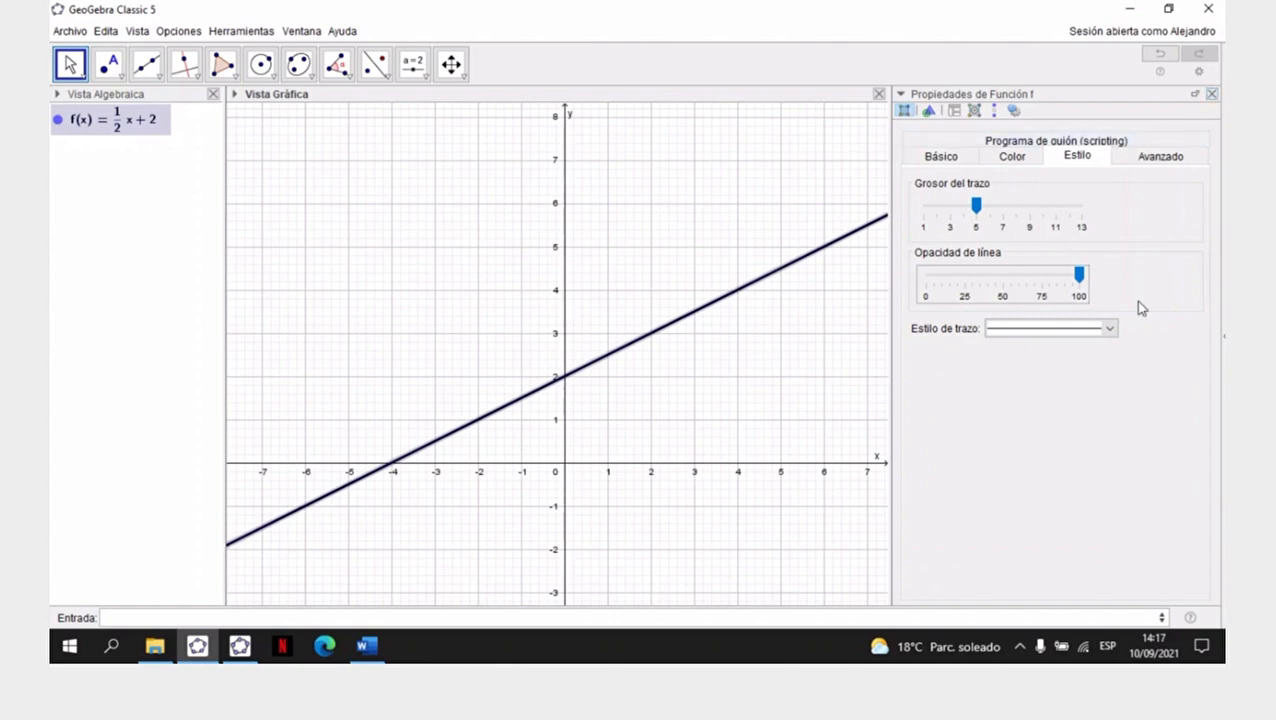
{"action": "left_click", "coordinate": [1212, 93]}
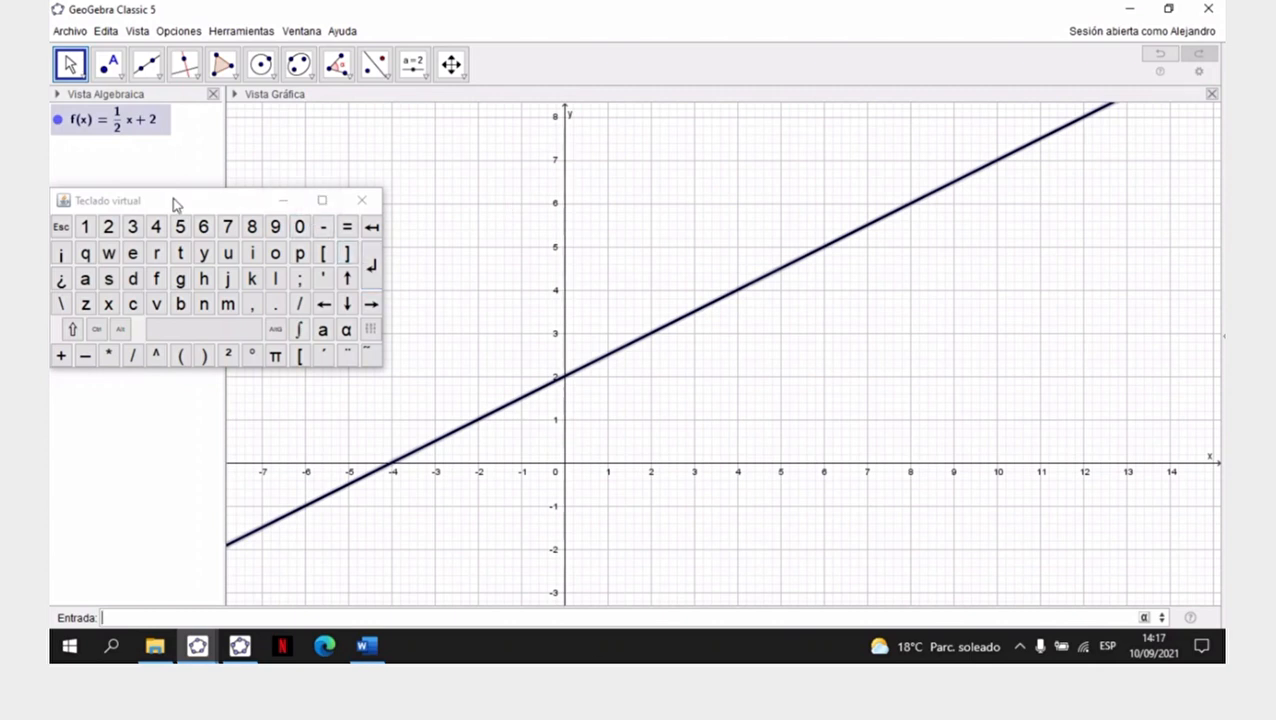
{"action": "left_click_drag", "start_coordinate": [172, 198], "coordinate": [267, 205]}
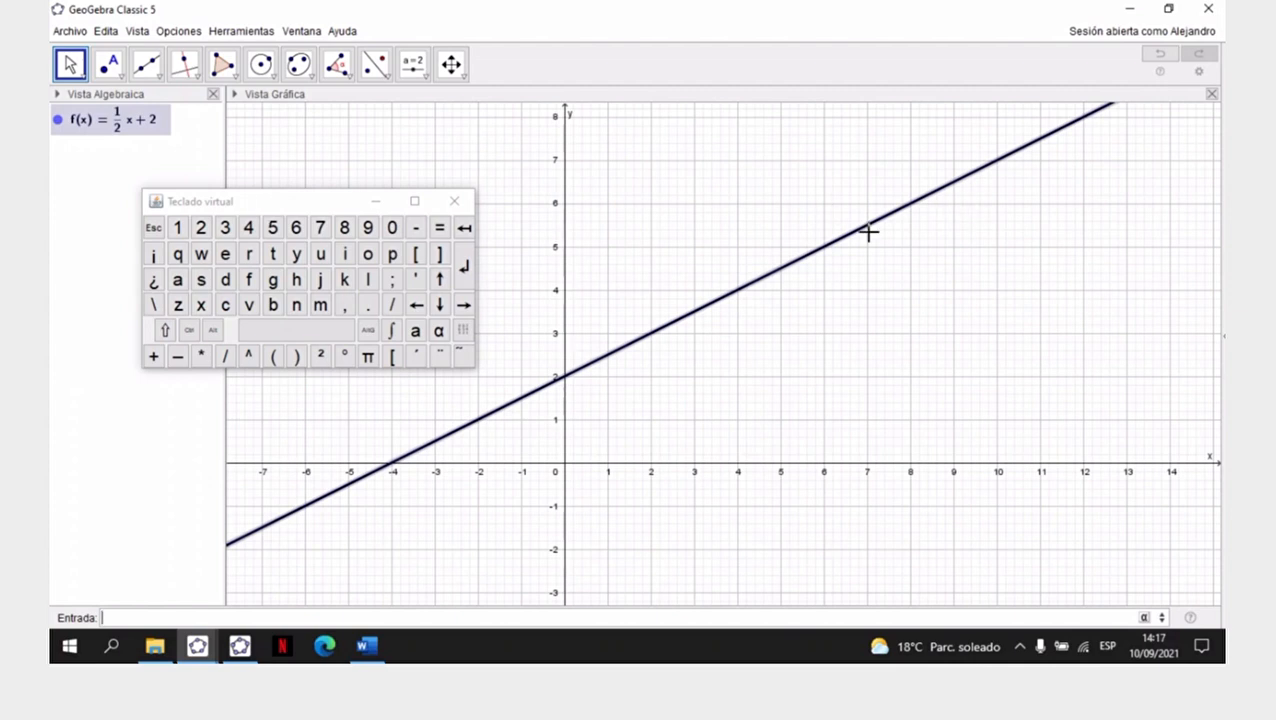
{"action": "left_click", "coordinate": [1075, 284]}
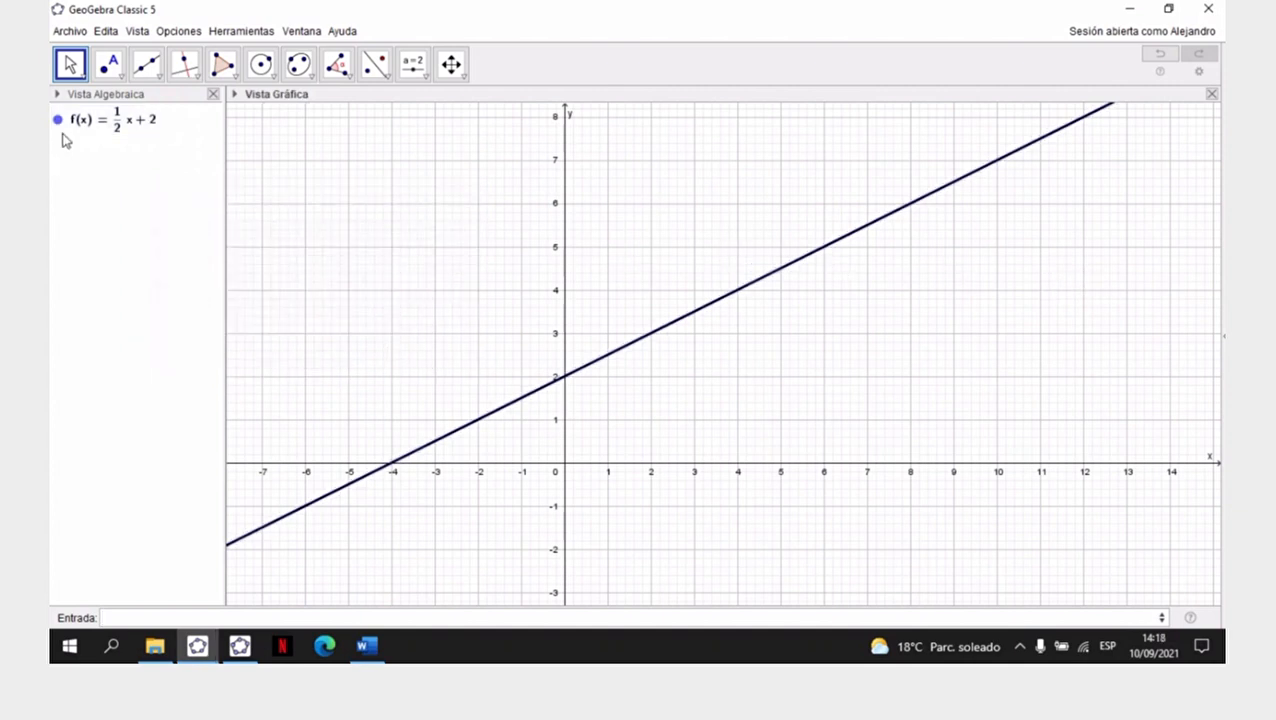
- Select function f with the Elige y Mueve tool and show its label
{"action": "left_click", "coordinate": [70, 65]}
{"action": "left_click", "coordinate": [102, 116]}
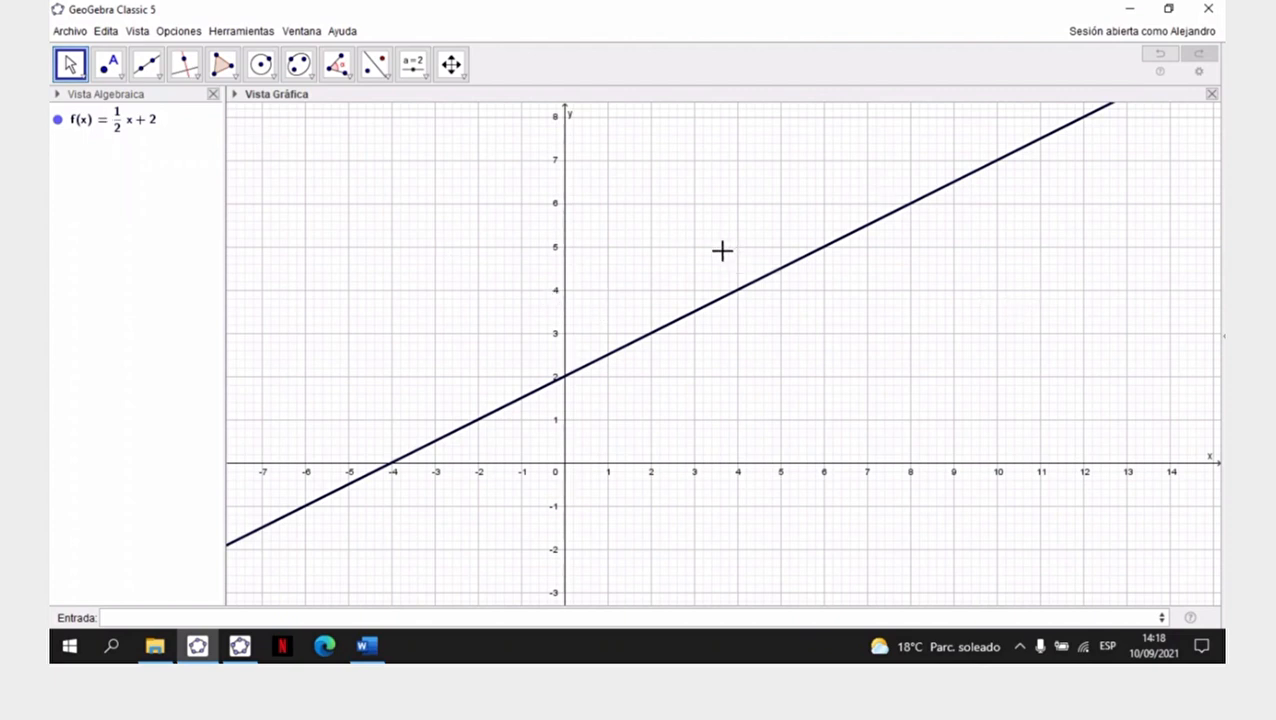
{"action": "left_click", "coordinate": [767, 282]}
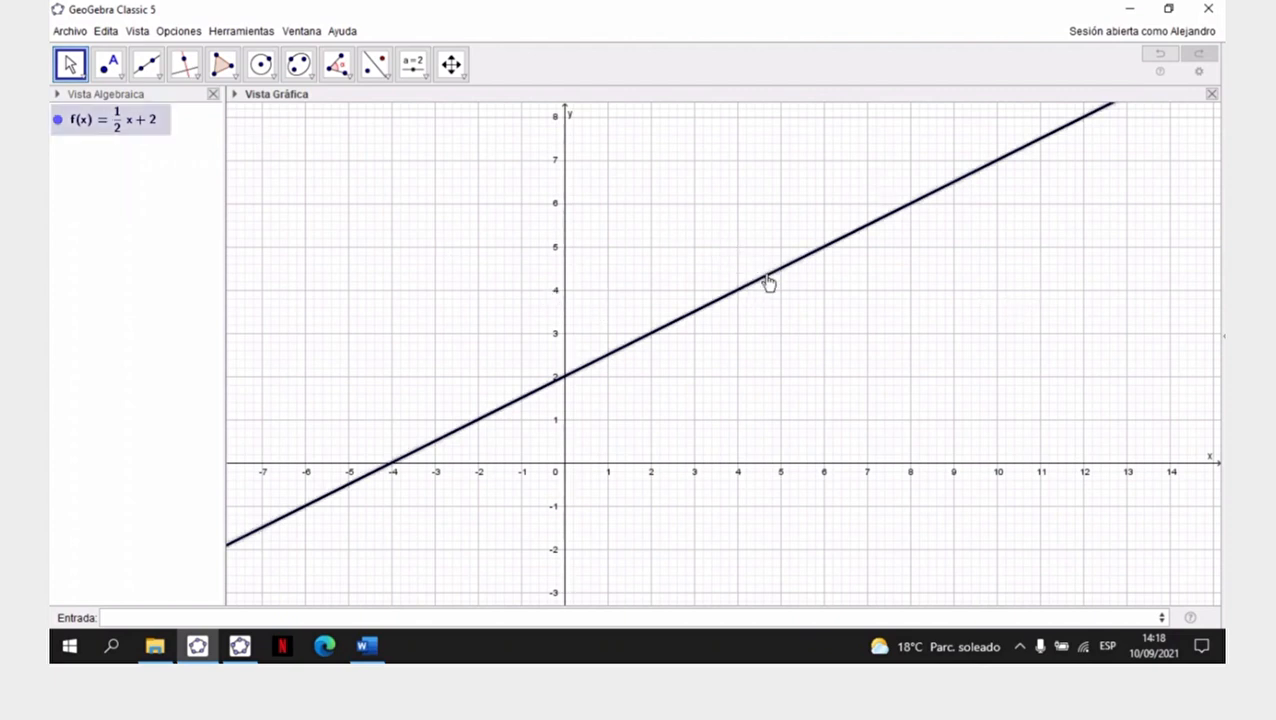
{"action": "right_click", "coordinate": [767, 281]}
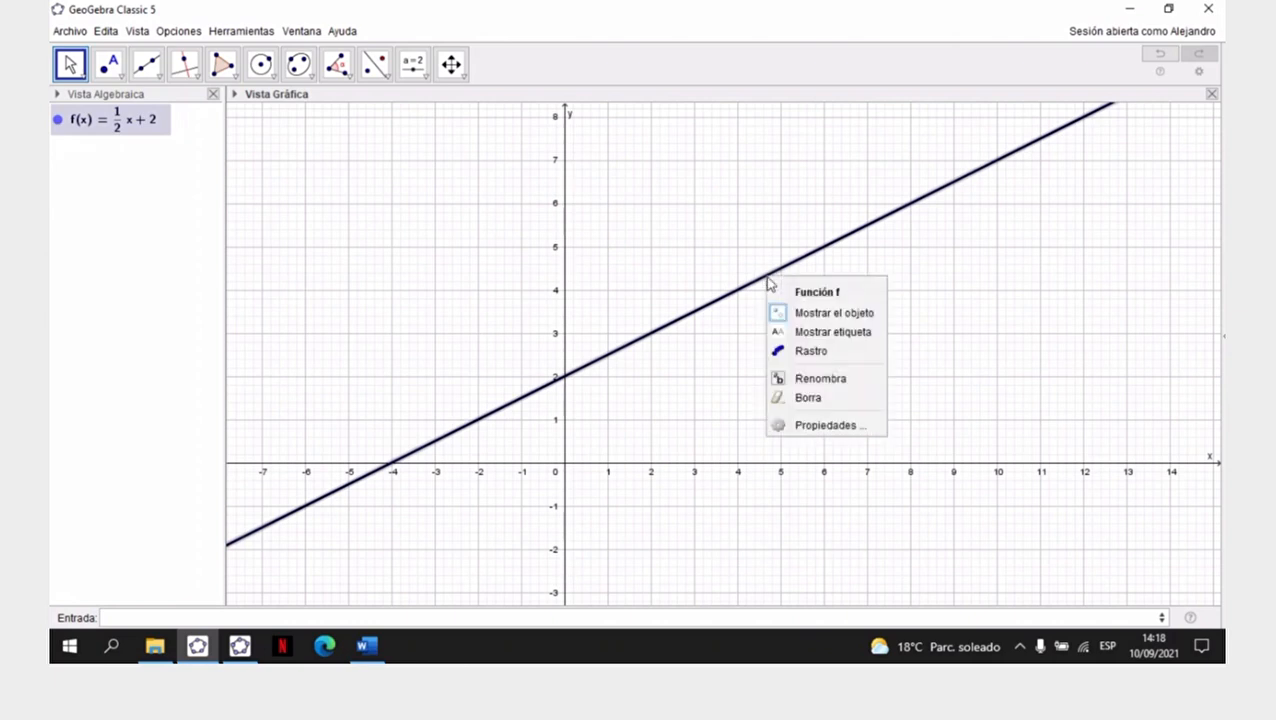
{"action": "left_click", "coordinate": [817, 333]}
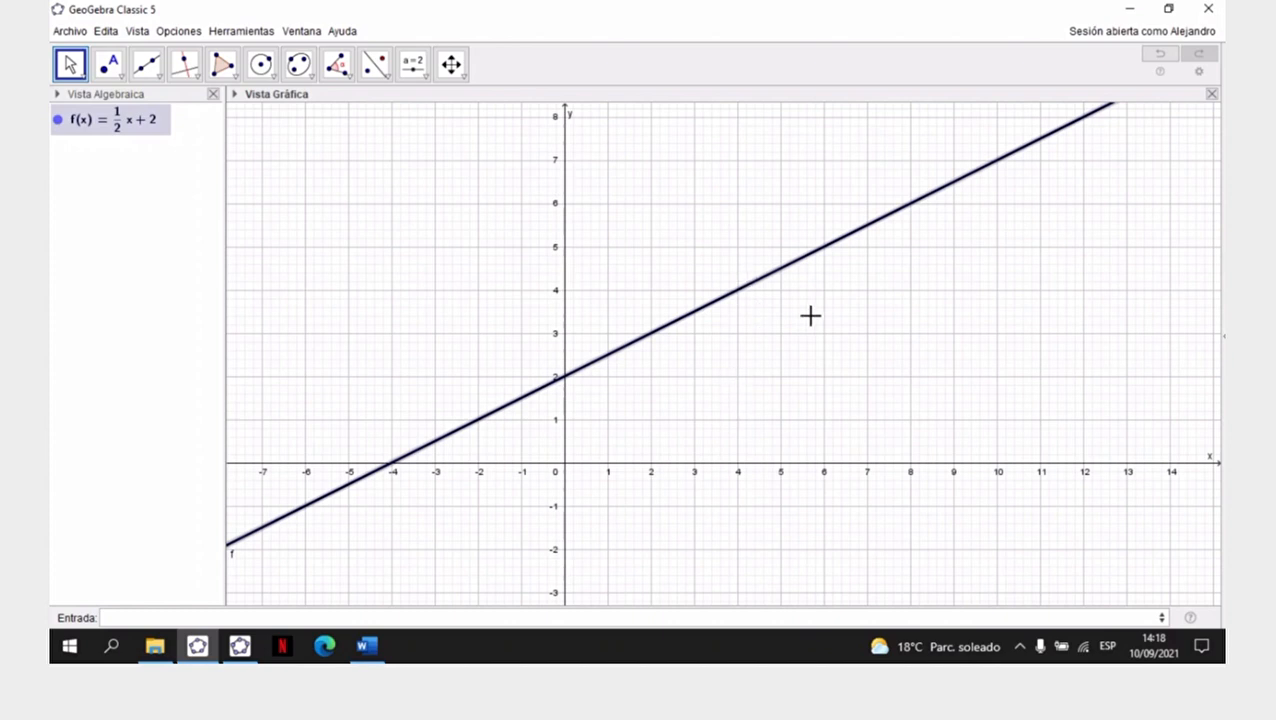
- Hide the label of function f again and deselect the line
{"action": "right_click", "coordinate": [779, 275]}
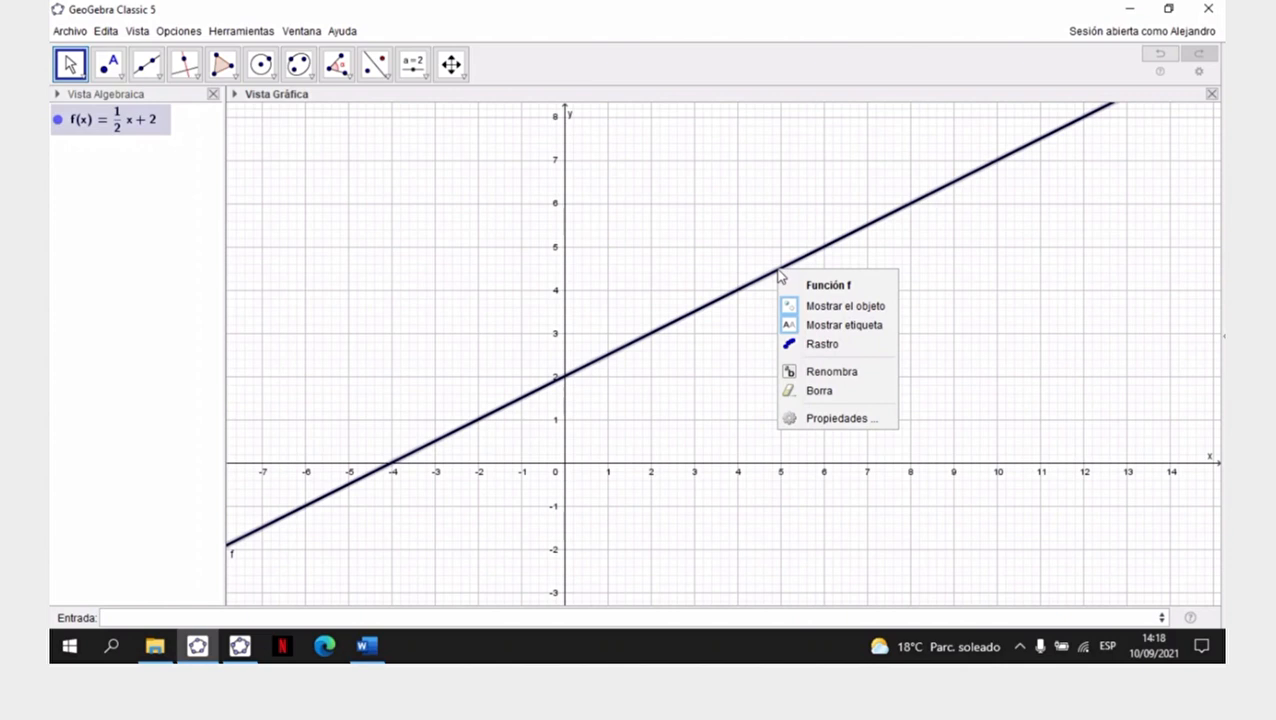
{"action": "left_click", "coordinate": [843, 327]}
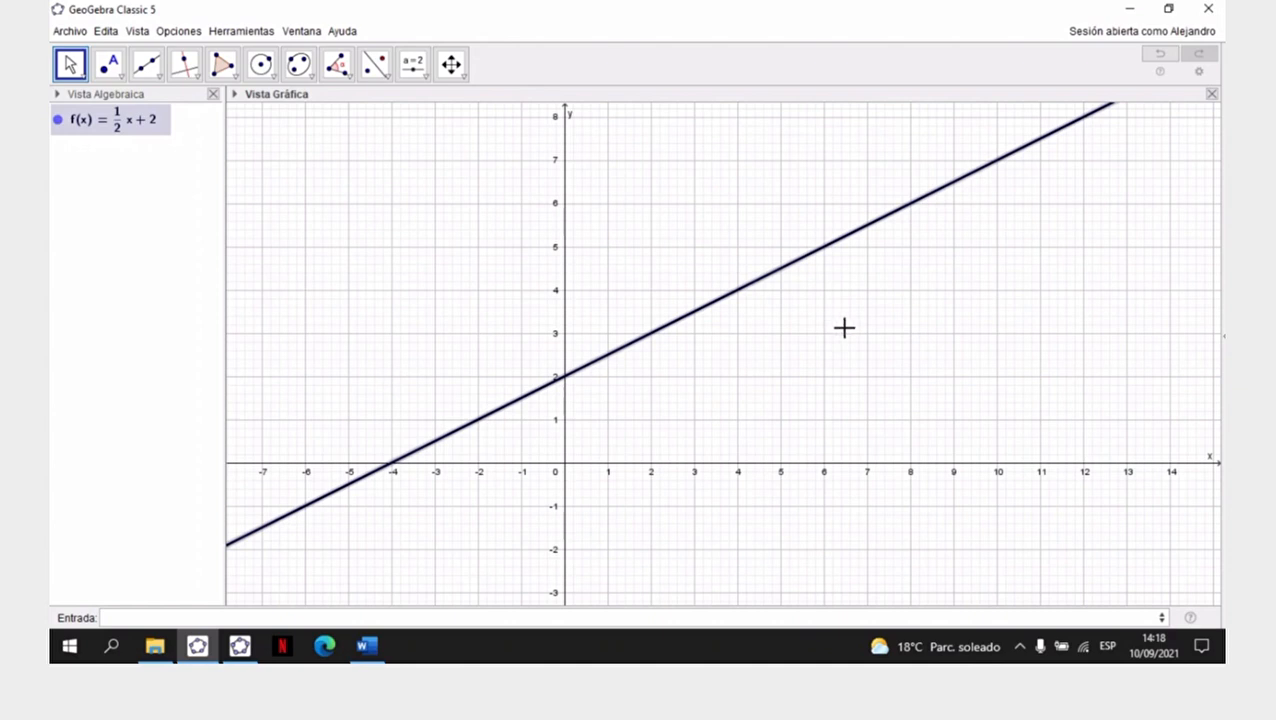
{"action": "left_click", "coordinate": [846, 334]}
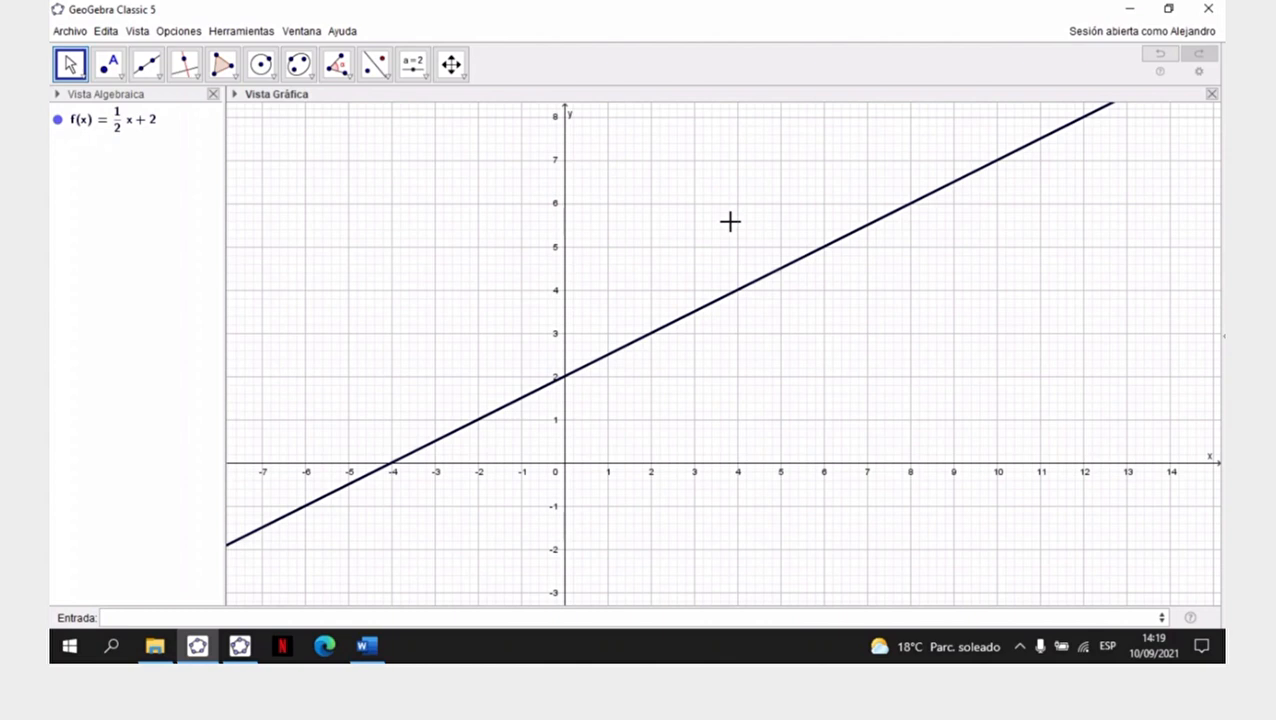
- Place a new text object just below the line near x = 7.5 and enable Fórmula LaTeX for it
{"action": "left_click", "coordinate": [464, 78]}
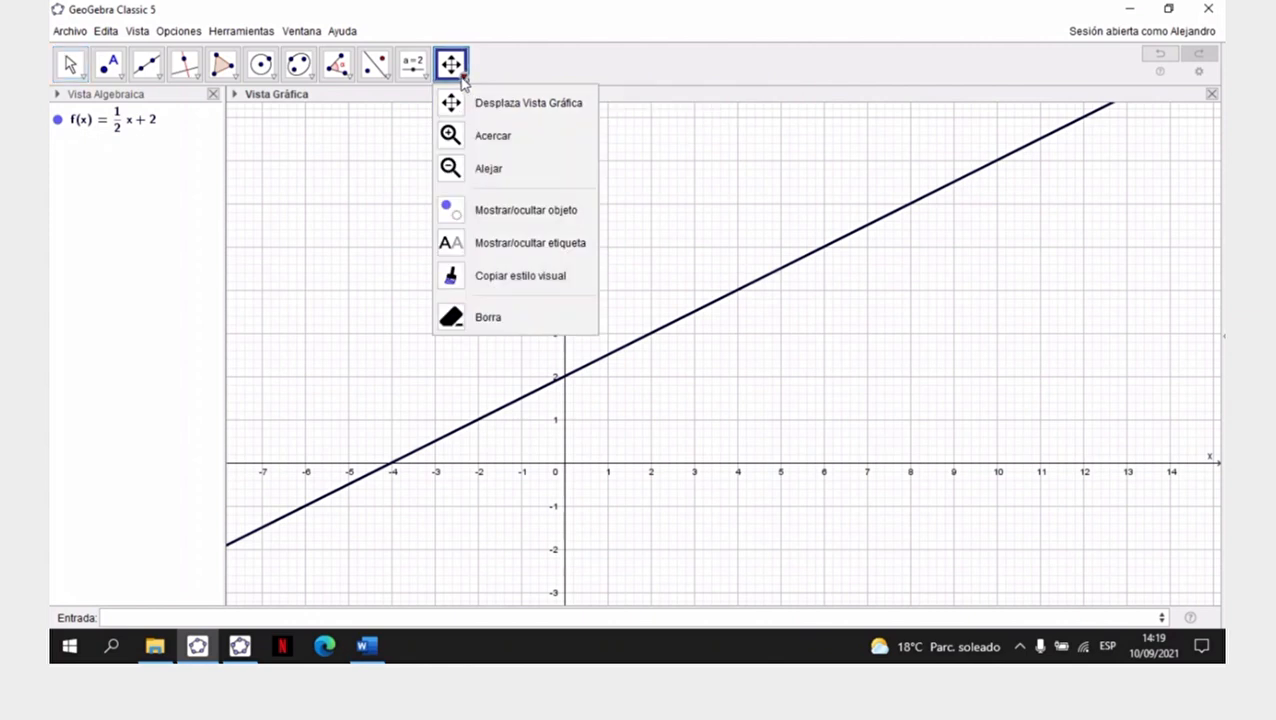
{"action": "mouse_move", "coordinate": [412, 78]}
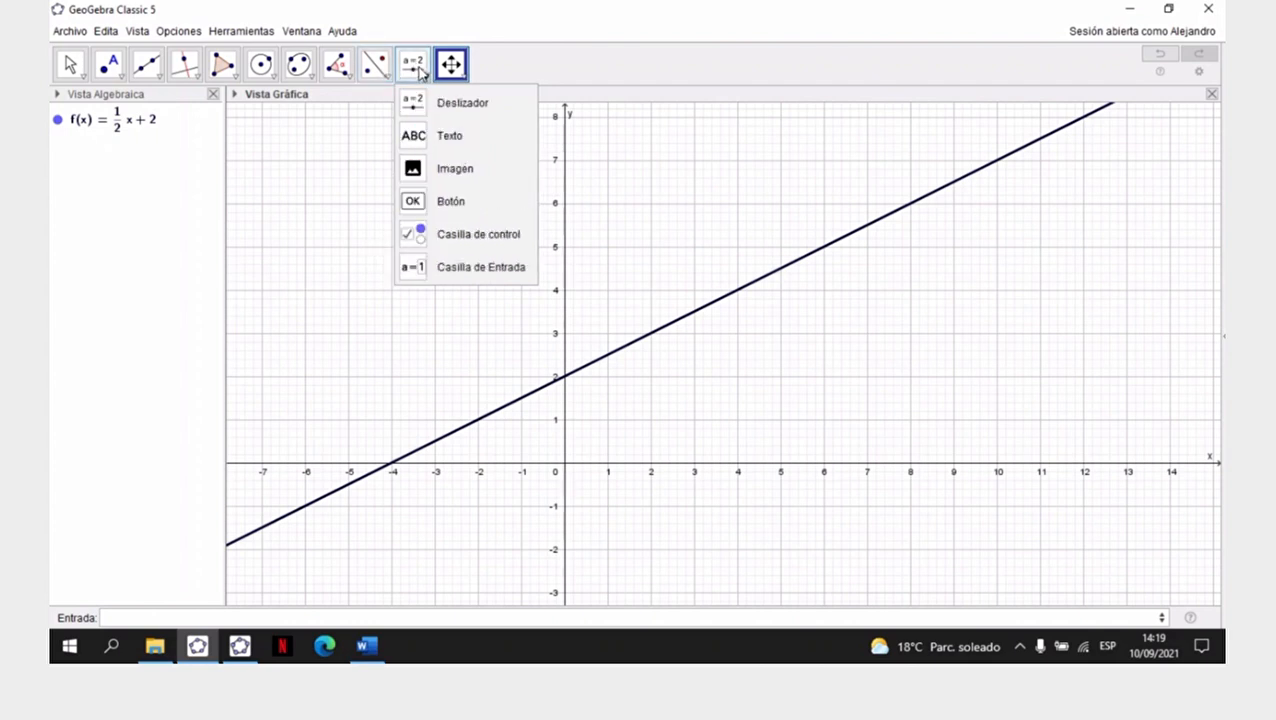
{"action": "left_click", "coordinate": [447, 144]}
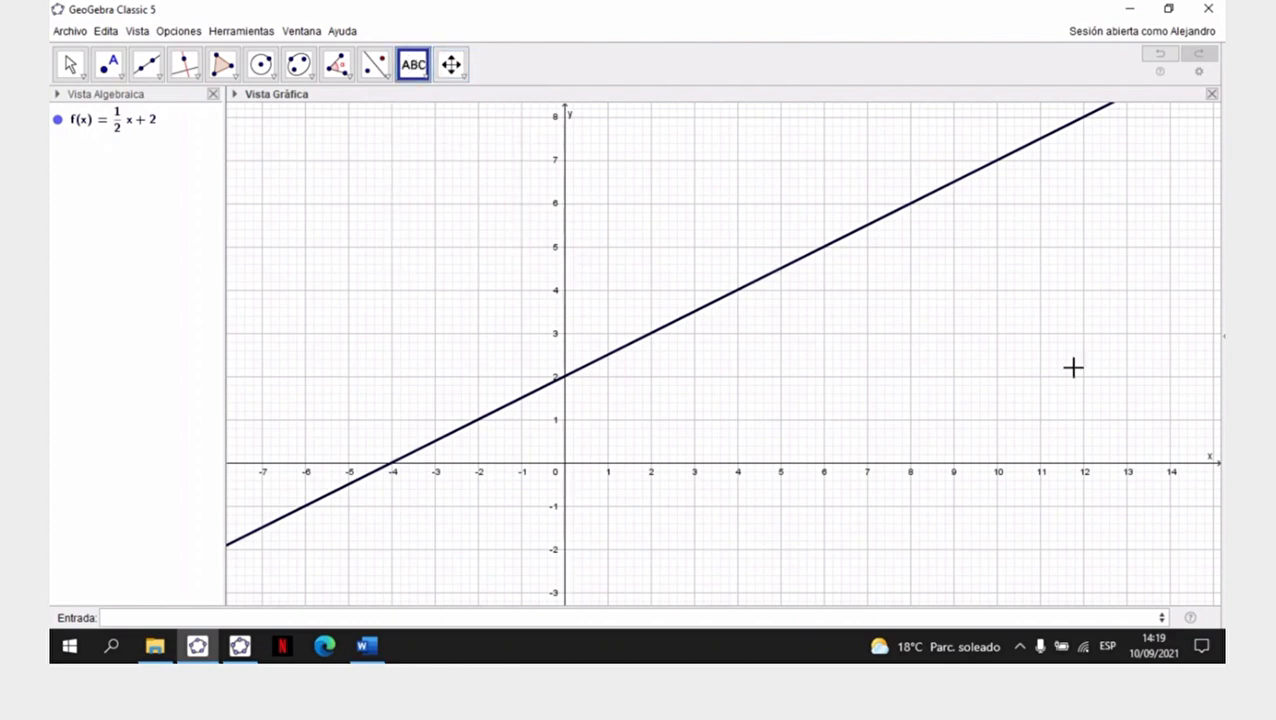
{"action": "left_click", "coordinate": [890, 232]}
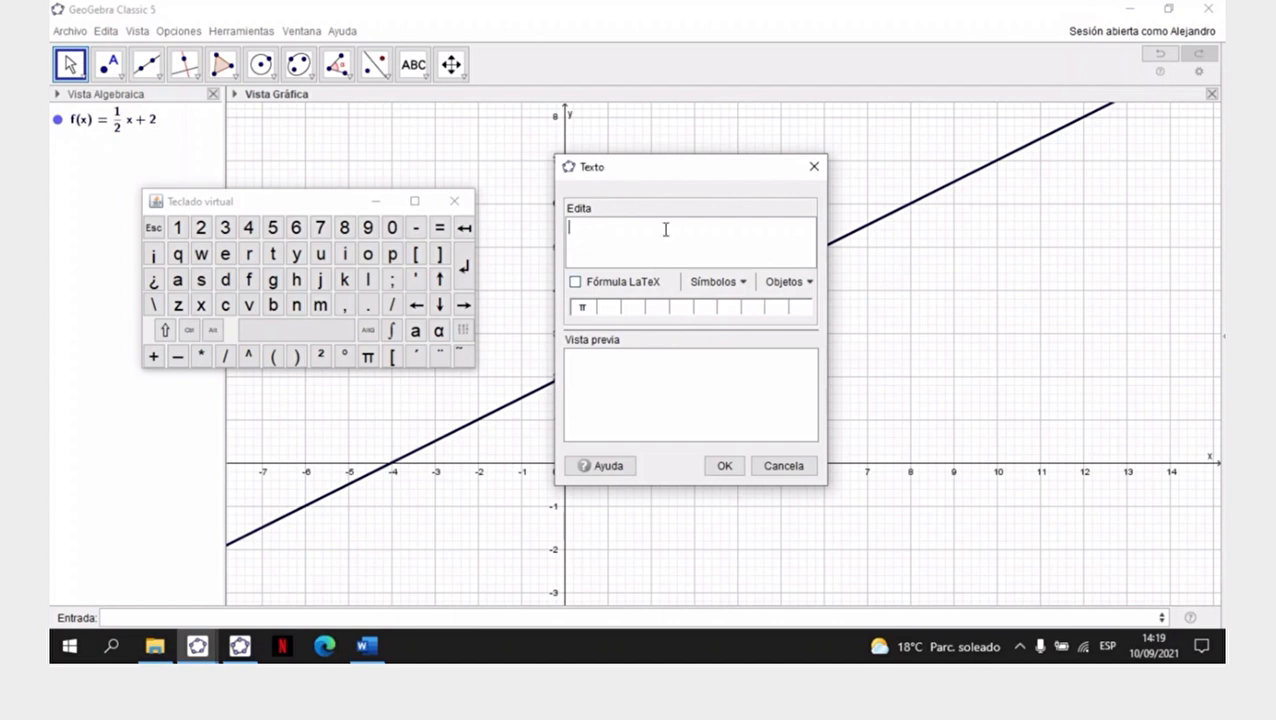
{"action": "left_click", "coordinate": [576, 283]}
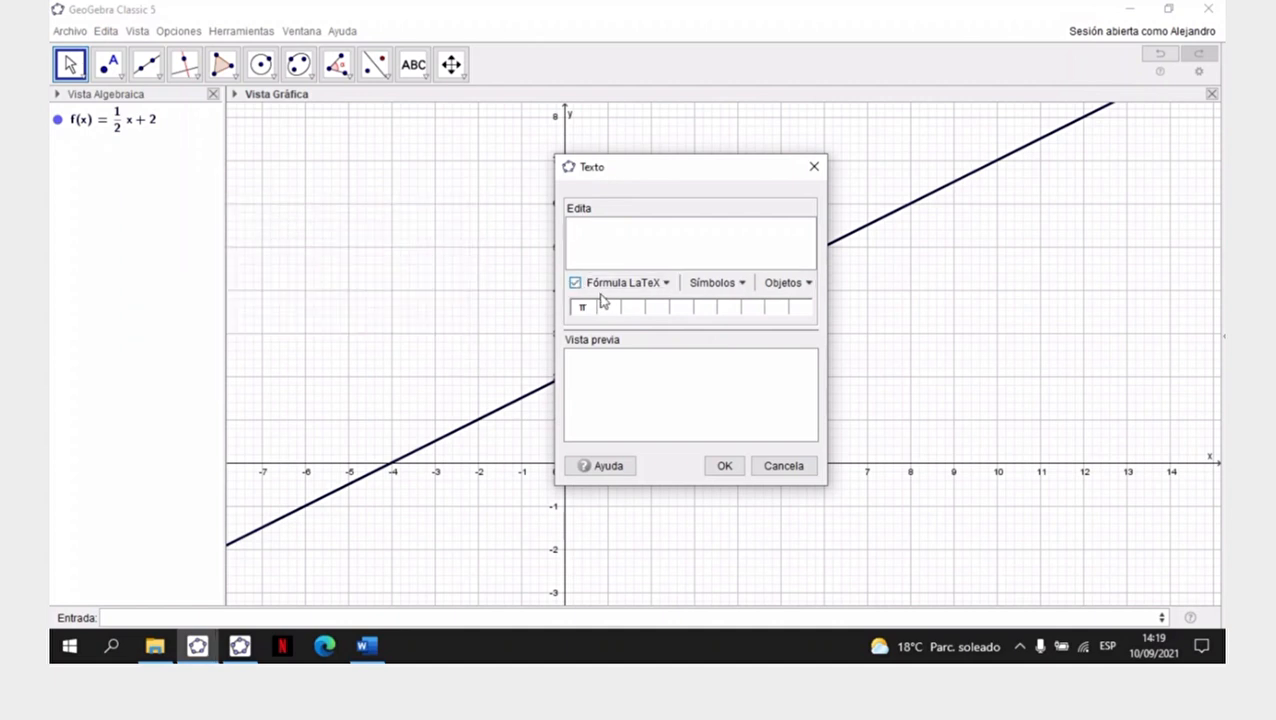
- Enter f(x)= as the text and add the LaTeX a/b fraction template after it
{"action": "left_click", "coordinate": [578, 231]}
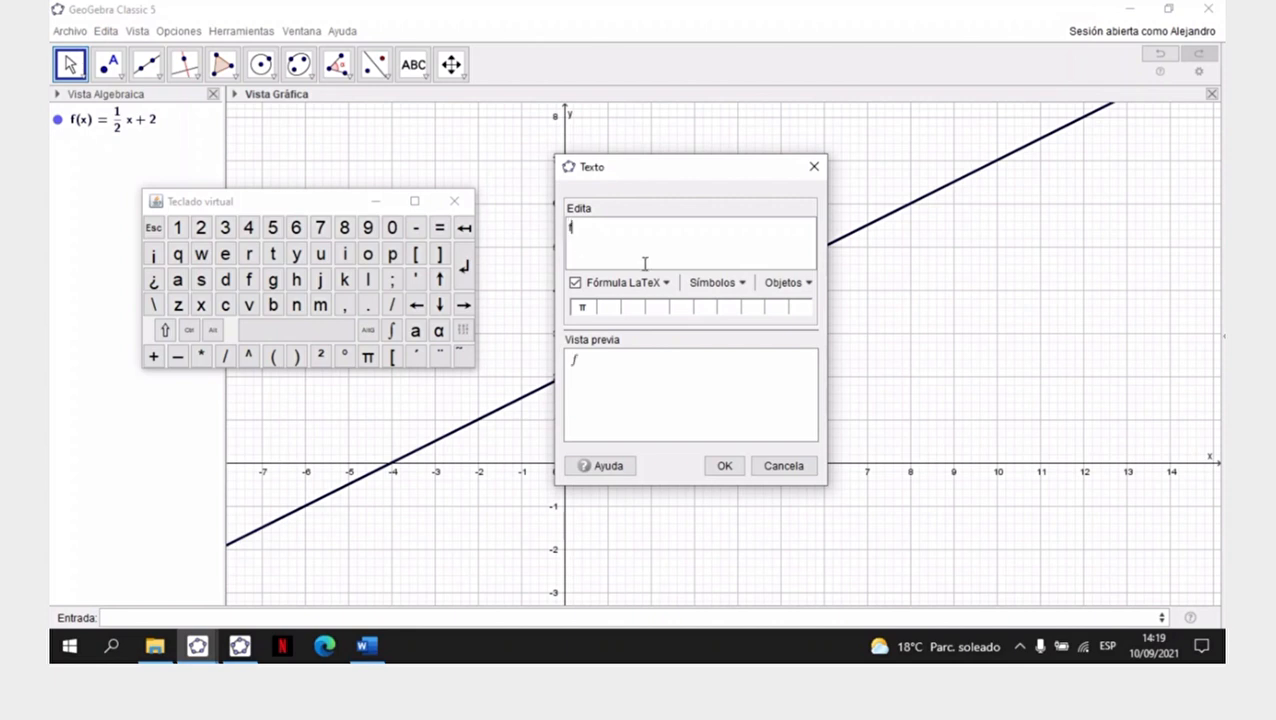
{"action": "type", "text": "(x"}
{"action": "type", "text": "="}
{"action": "left_click", "coordinate": [667, 285]}
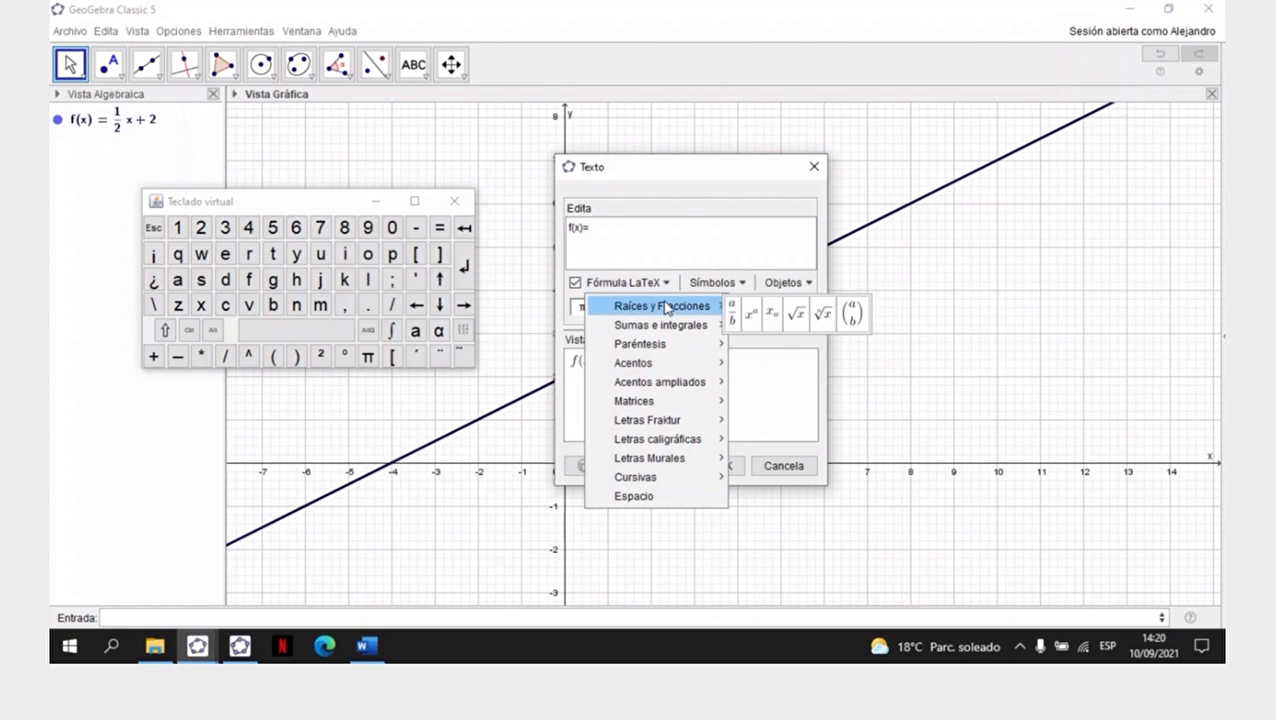
{"action": "mouse_move", "coordinate": [664, 322]}
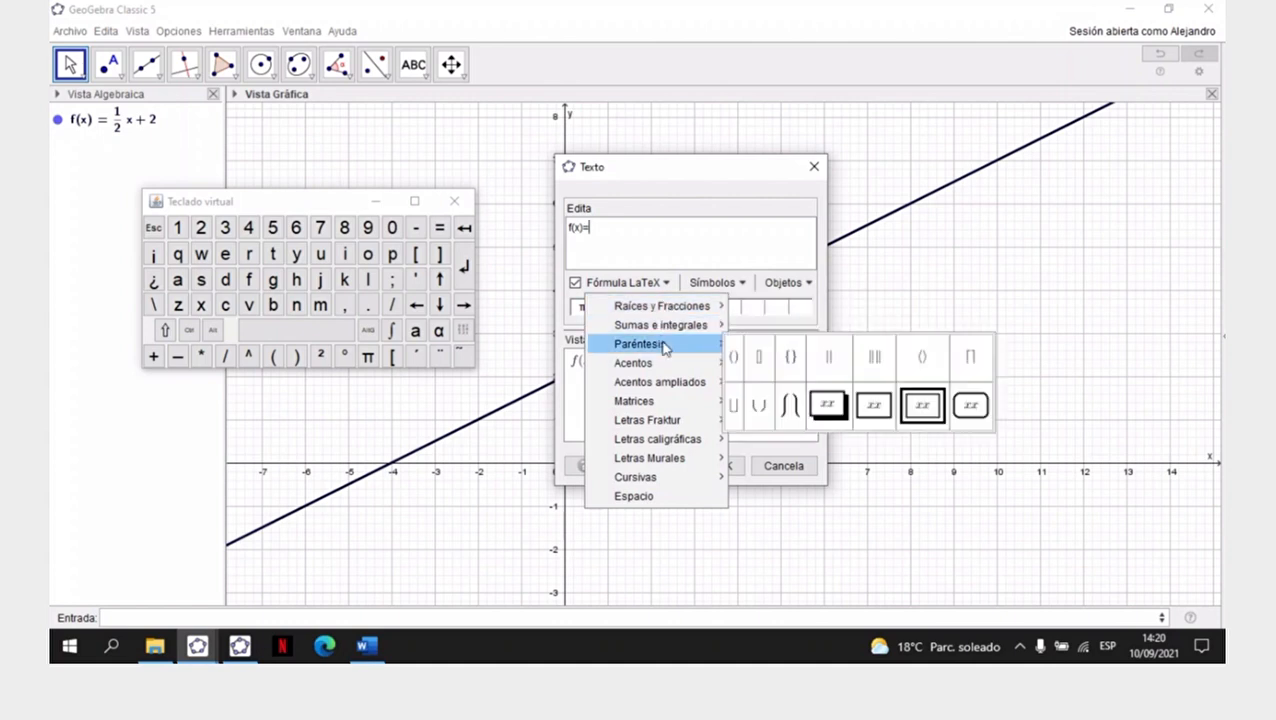
{"action": "mouse_move", "coordinate": [668, 368]}
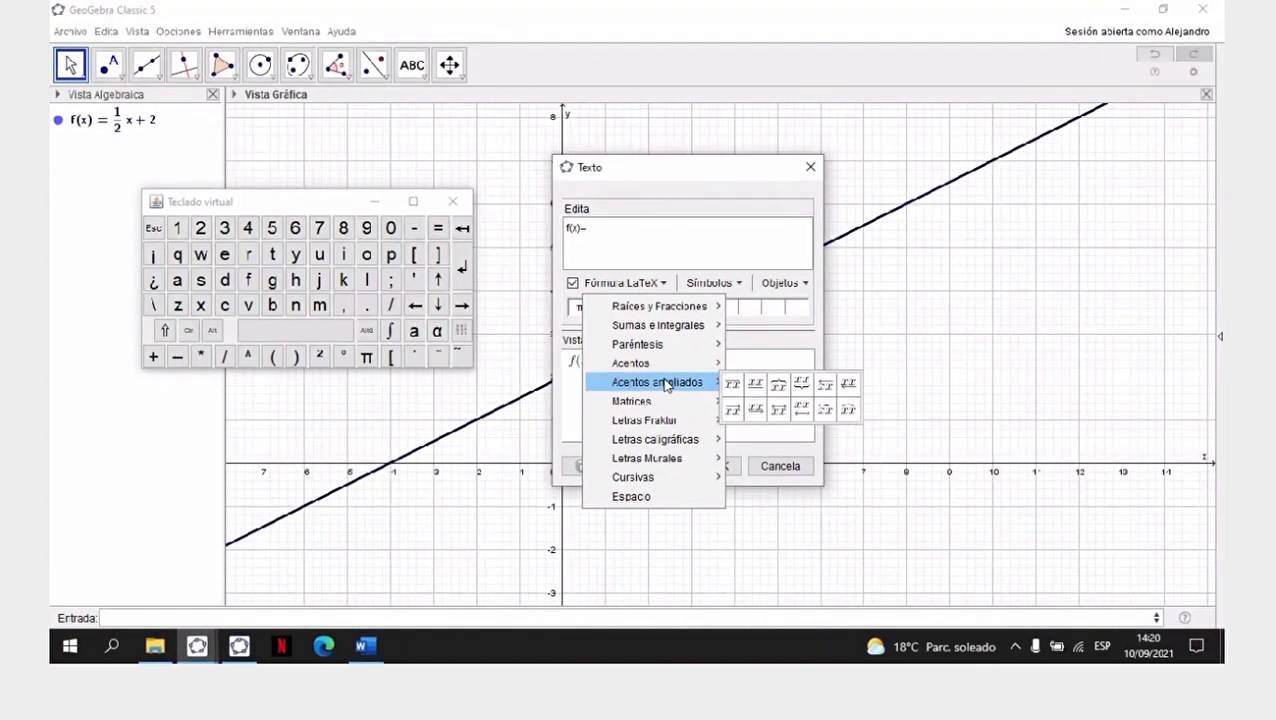
{"action": "mouse_move", "coordinate": [666, 402]}
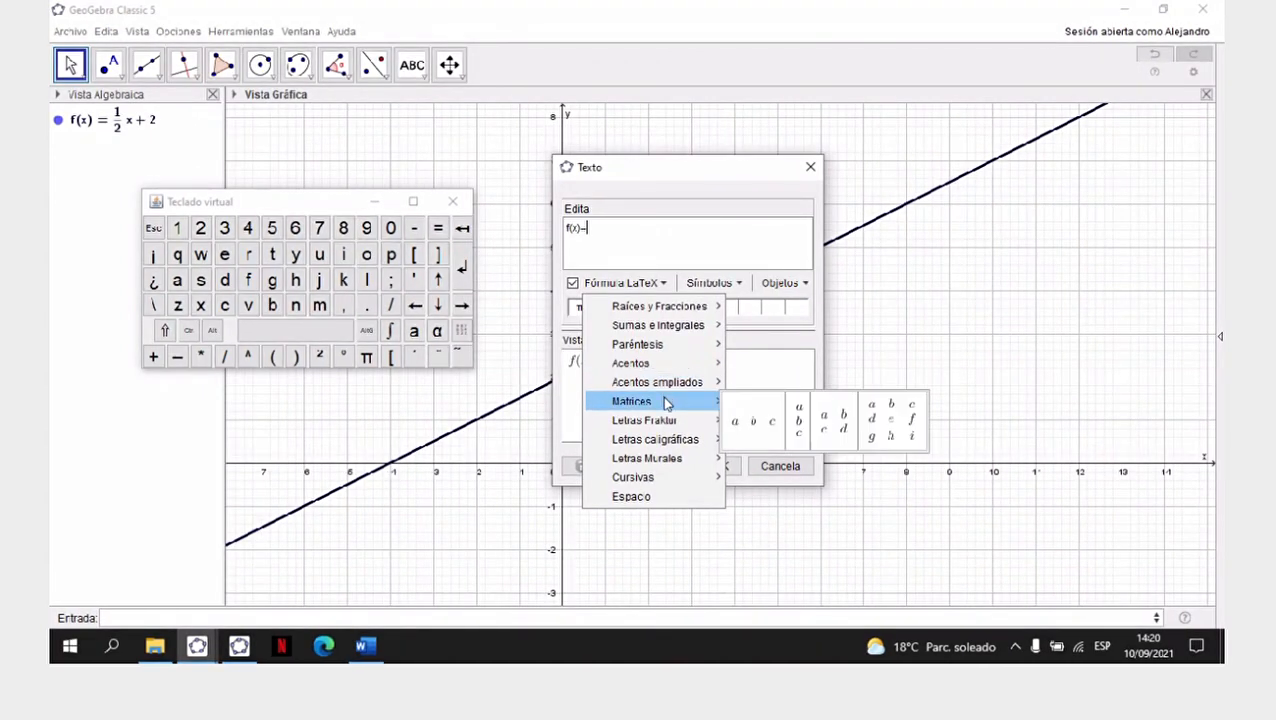
{"action": "mouse_move", "coordinate": [666, 424]}
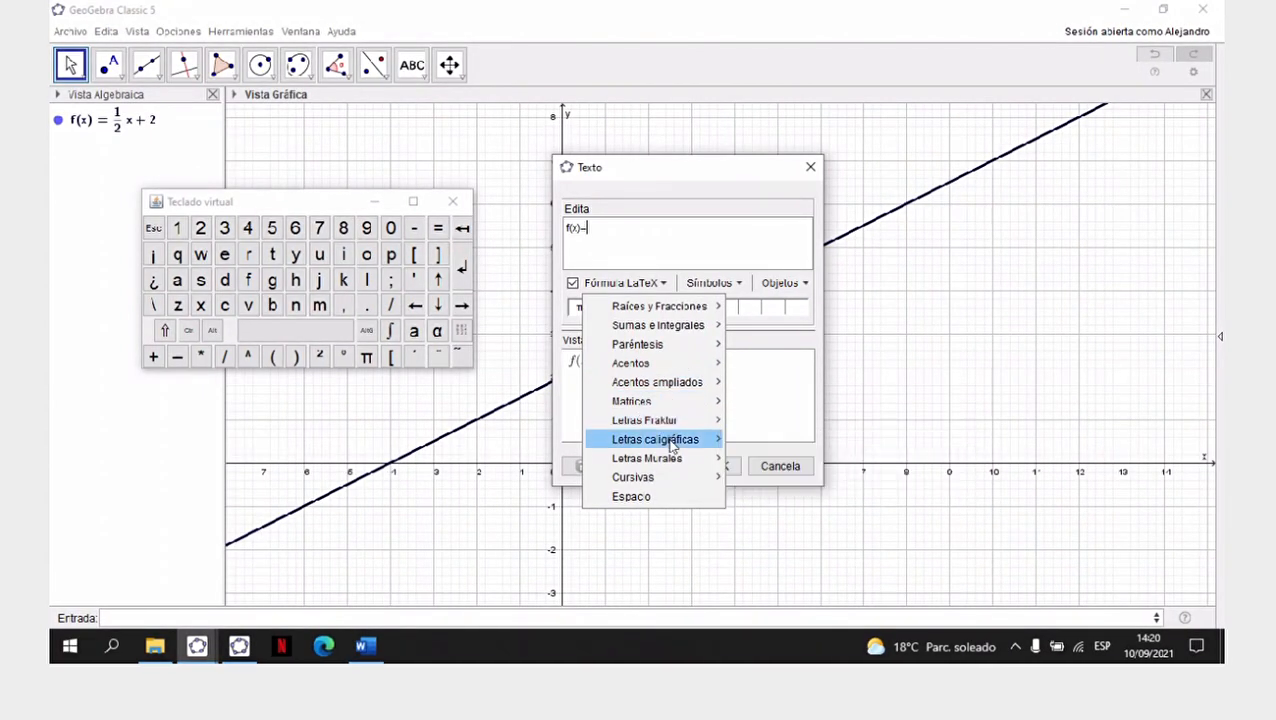
{"action": "mouse_move", "coordinate": [672, 458]}
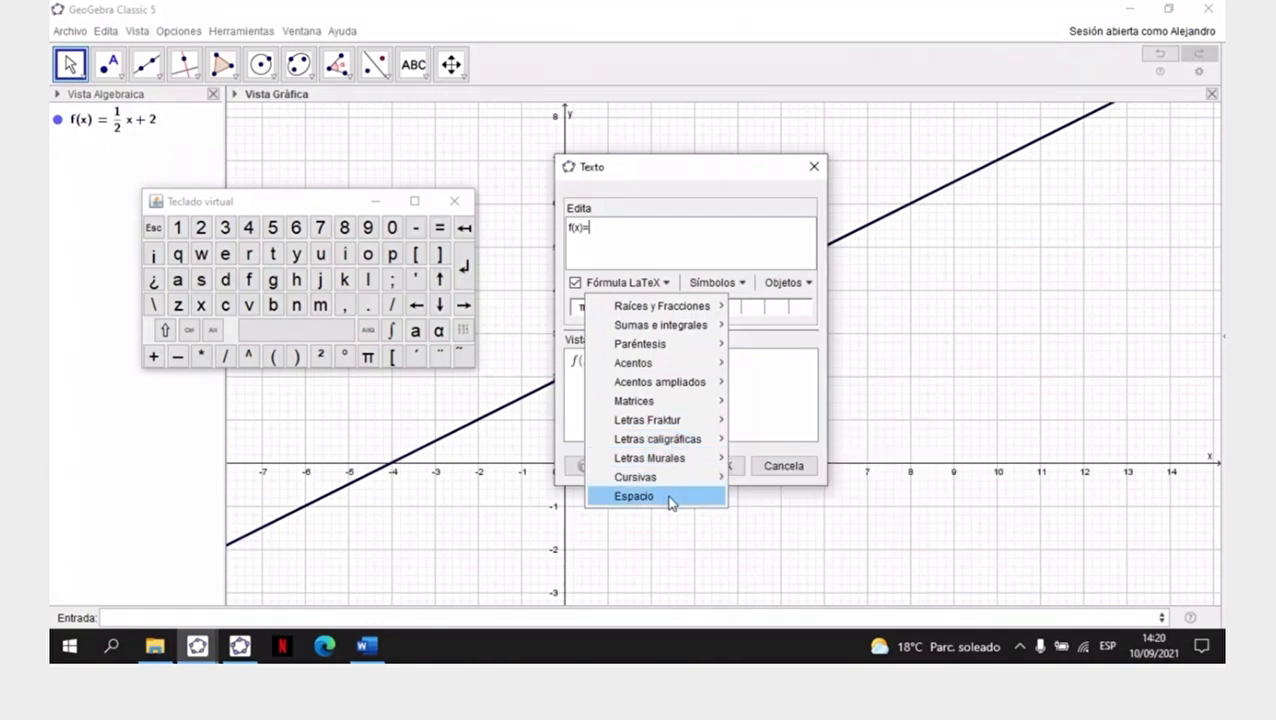
{"action": "mouse_move", "coordinate": [665, 312]}
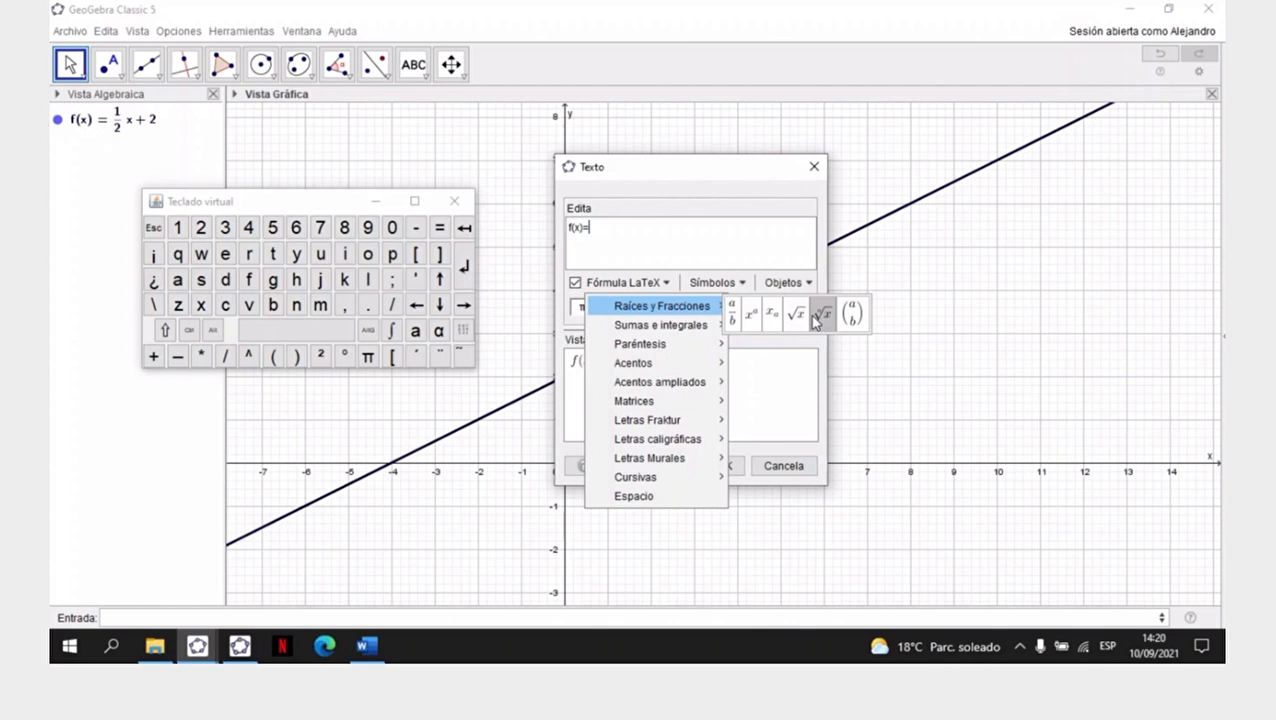
{"action": "left_click", "coordinate": [735, 315]}
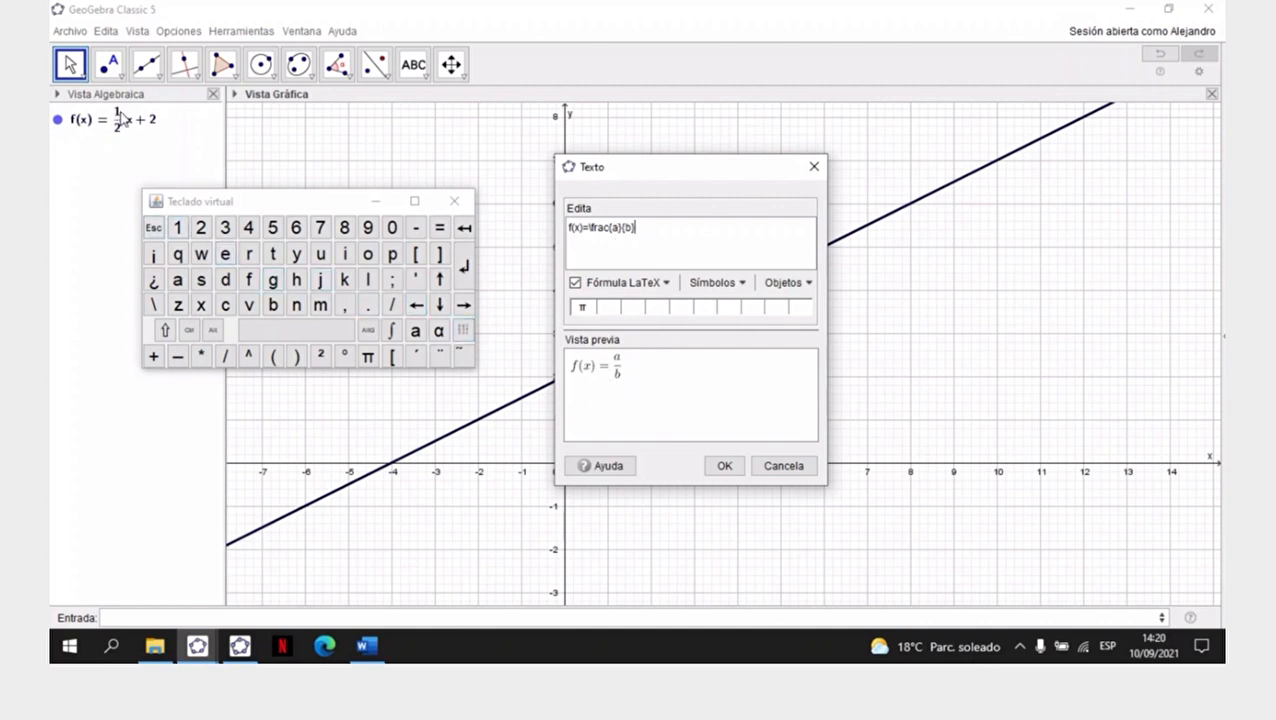
- Set the fraction to 1 over 2 and append x+2 to complete the formula f(x)=\frac{1}{2}x+2
{"action": "double_click", "coordinate": [617, 228]}
{"action": "type", "text": "1"}
{"action": "double_click", "coordinate": [629, 227]}
{"action": "key", "text": "BackSpace"}
{"action": "type", "text": "2}x+2"}
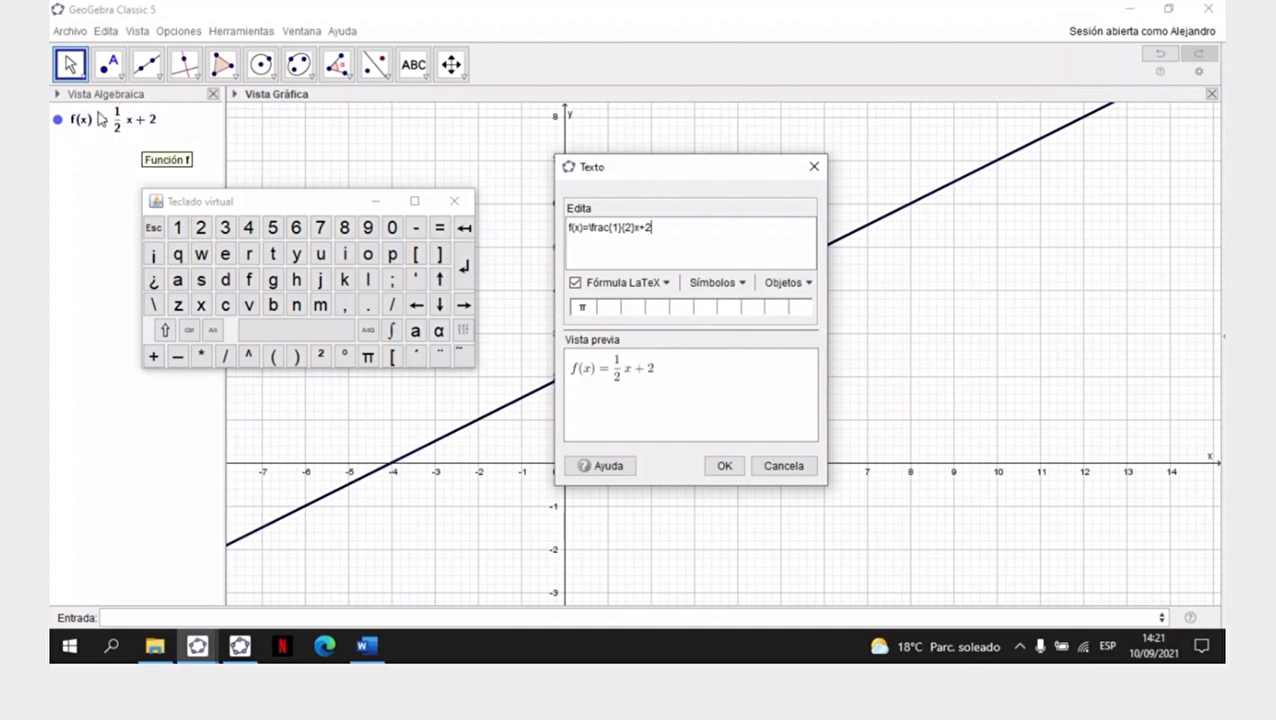
- Confirm the formula text, move it just above the line near x = 6.7, y = 6.4, and deselect it
{"action": "left_click", "coordinate": [725, 466]}
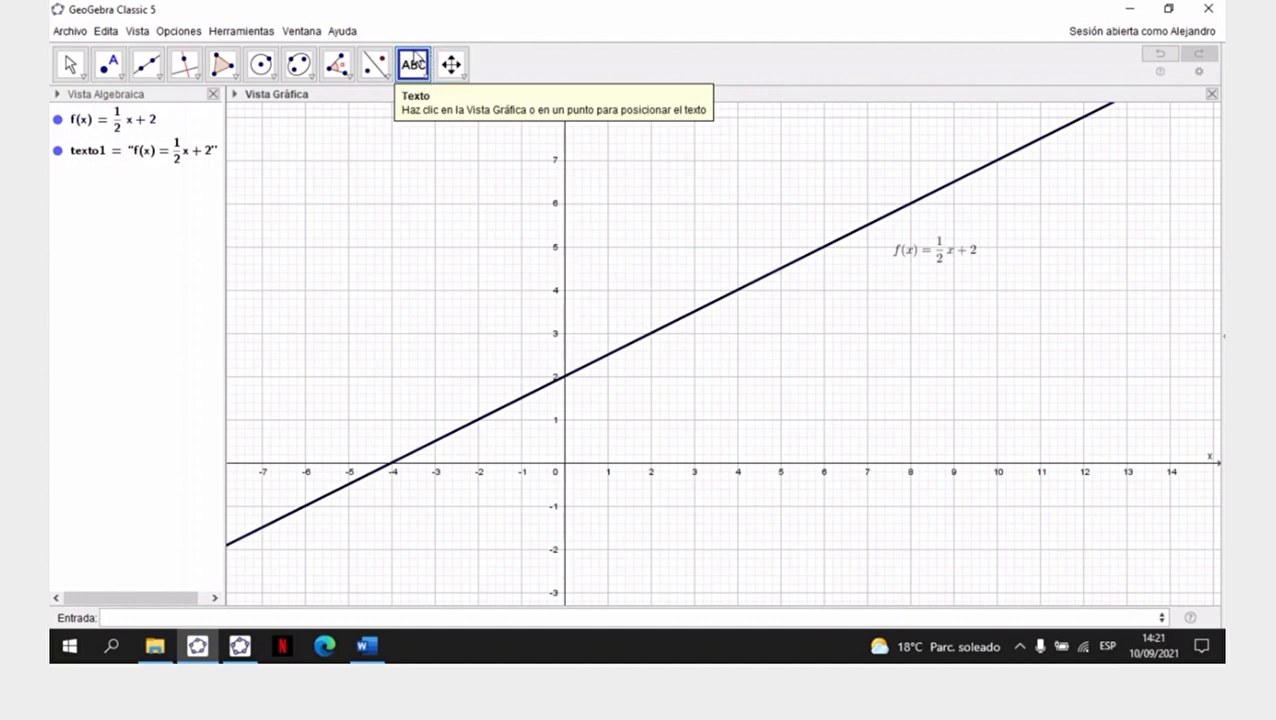
{"action": "left_click", "coordinate": [83, 78]}
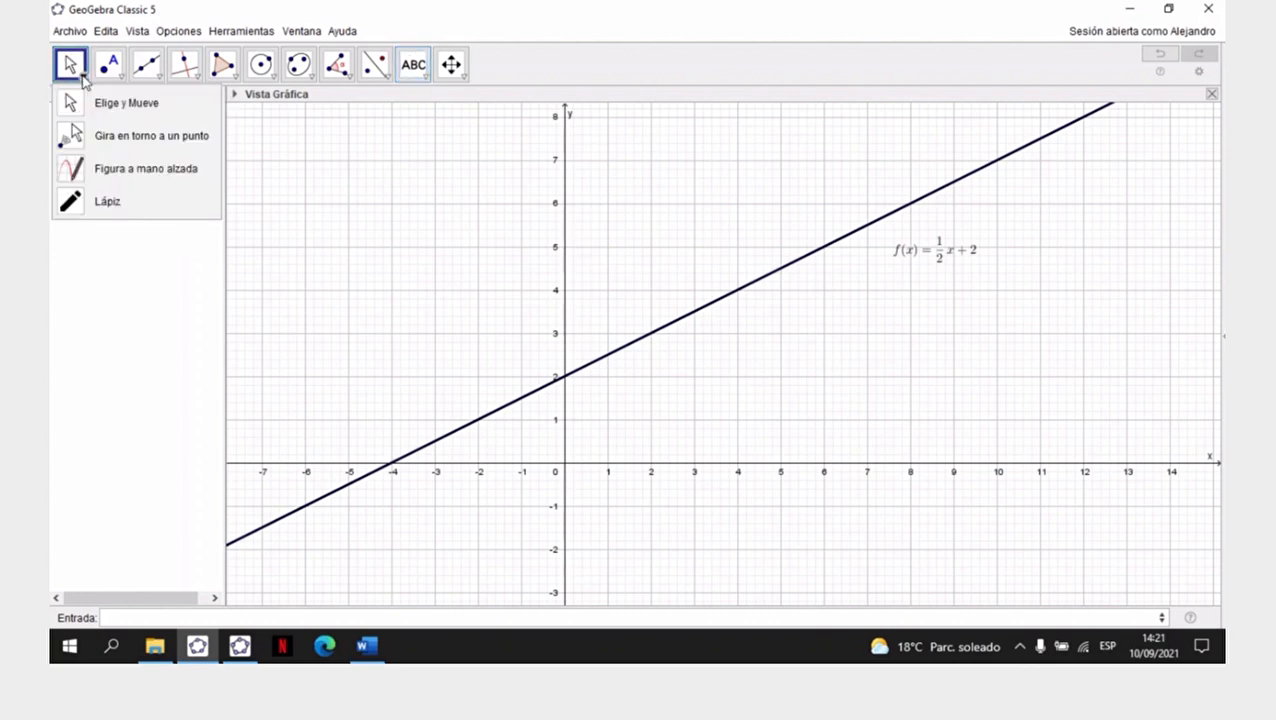
{"action": "left_click", "coordinate": [128, 106]}
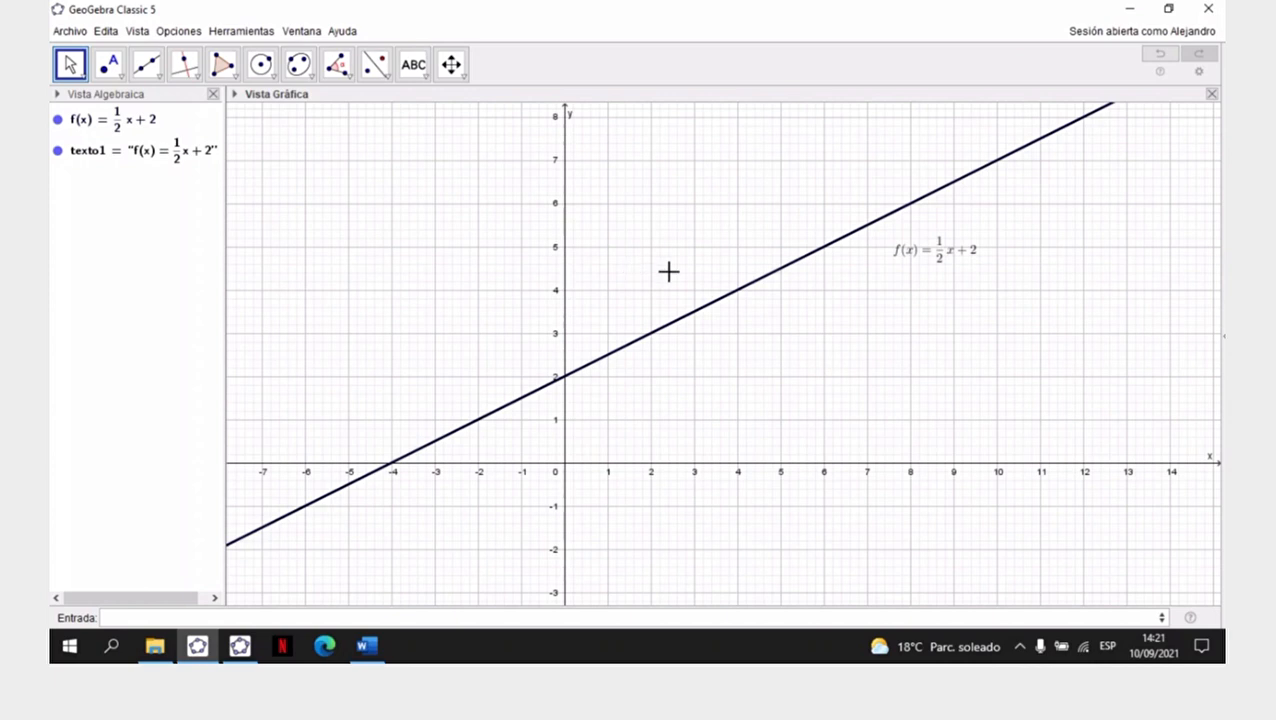
{"action": "left_click", "coordinate": [958, 257]}
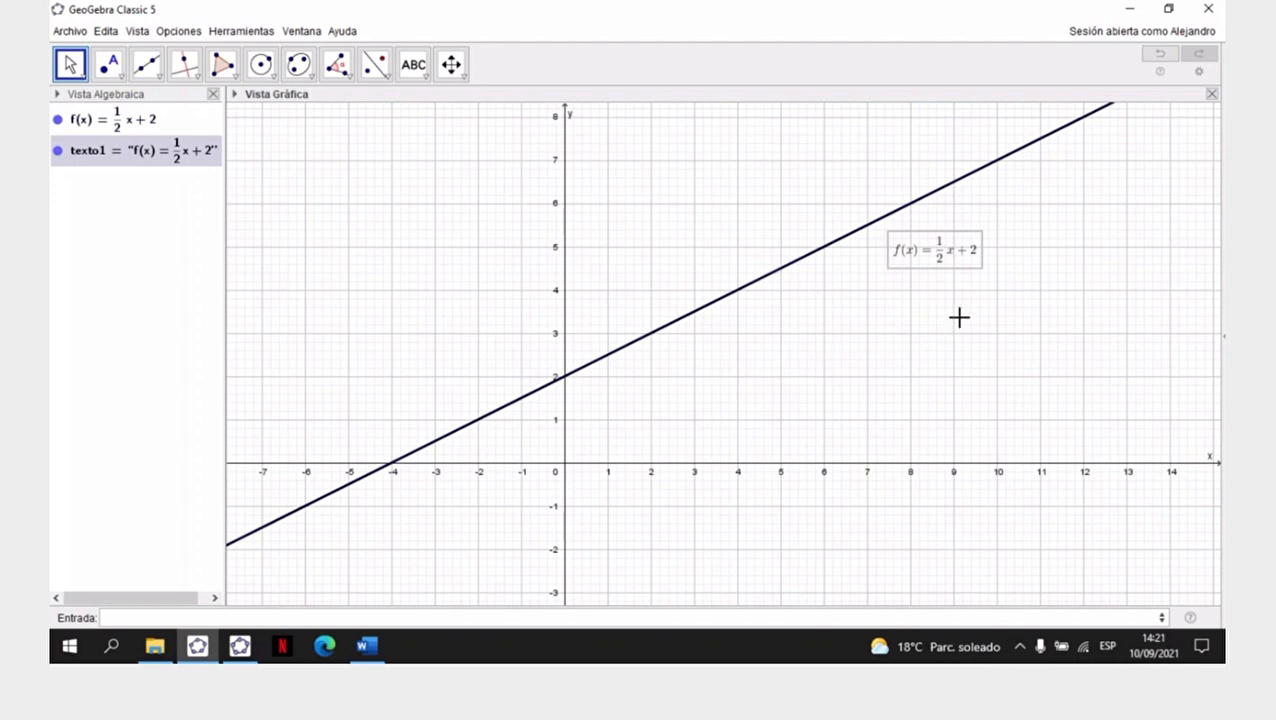
{"action": "left_click_drag", "start_coordinate": [900, 248], "coordinate": [872, 189]}
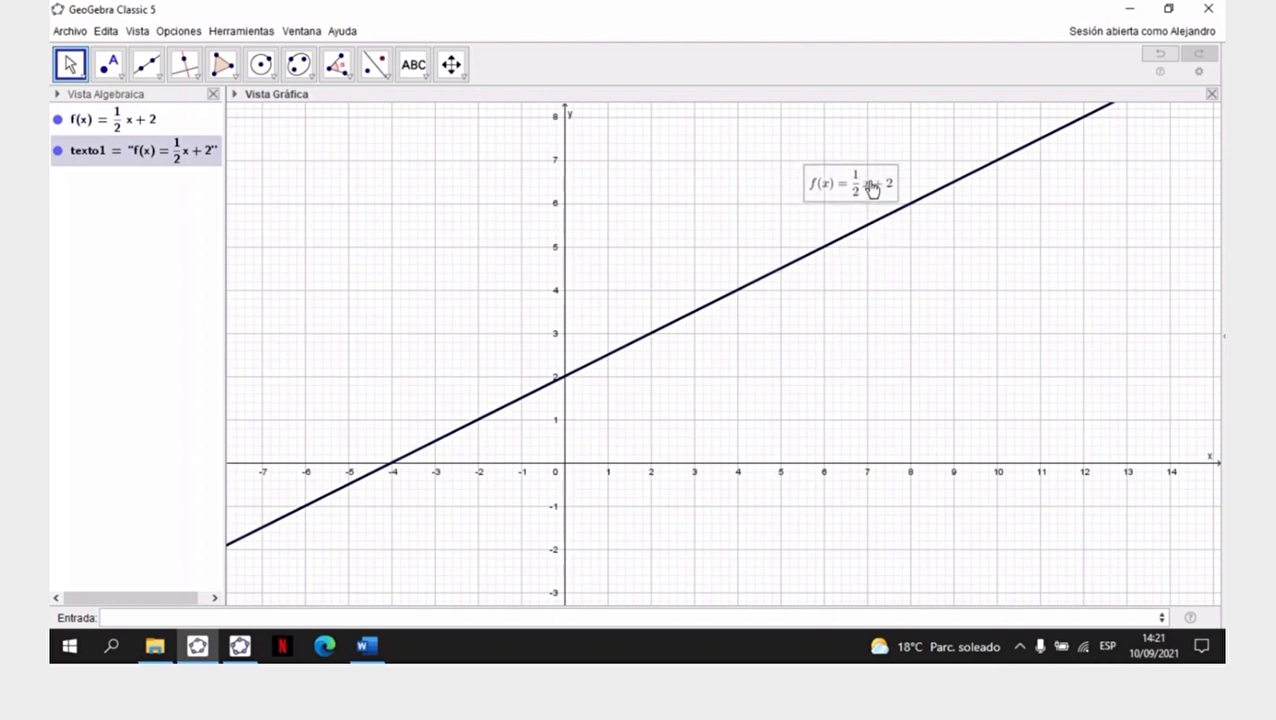
{"action": "left_click", "coordinate": [896, 283]}
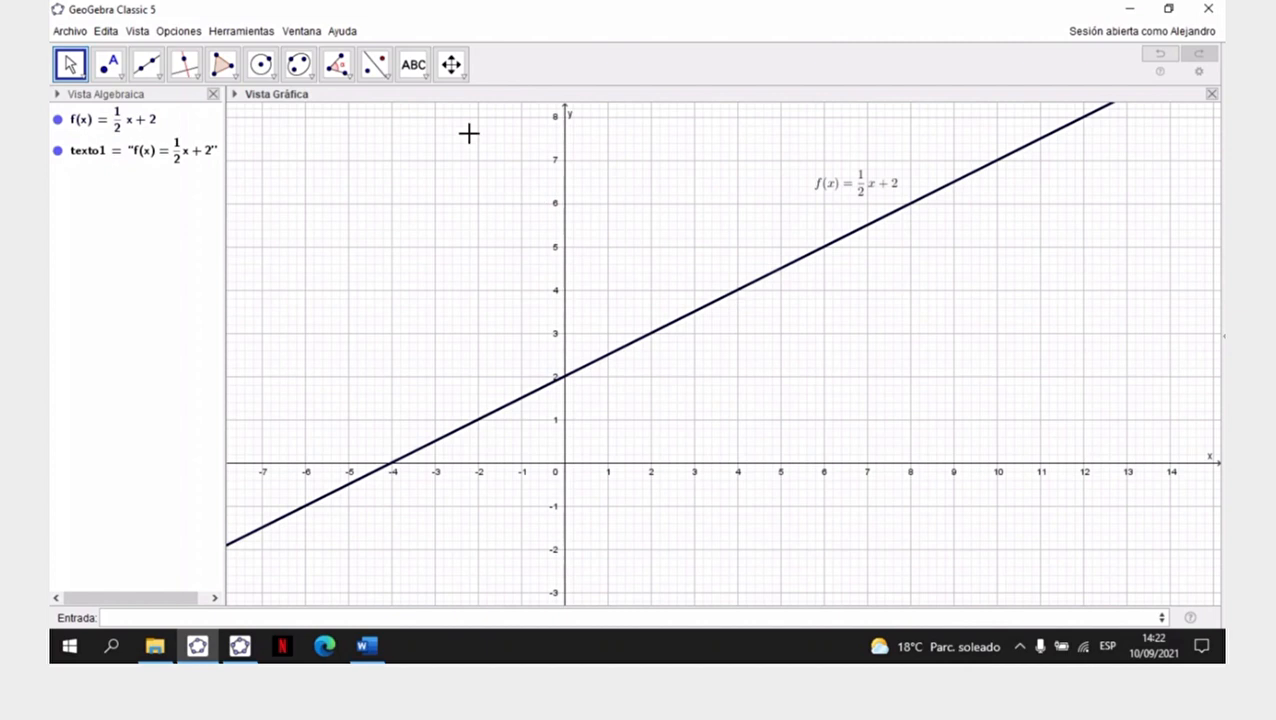
{"action": "left_click", "coordinate": [464, 77]}
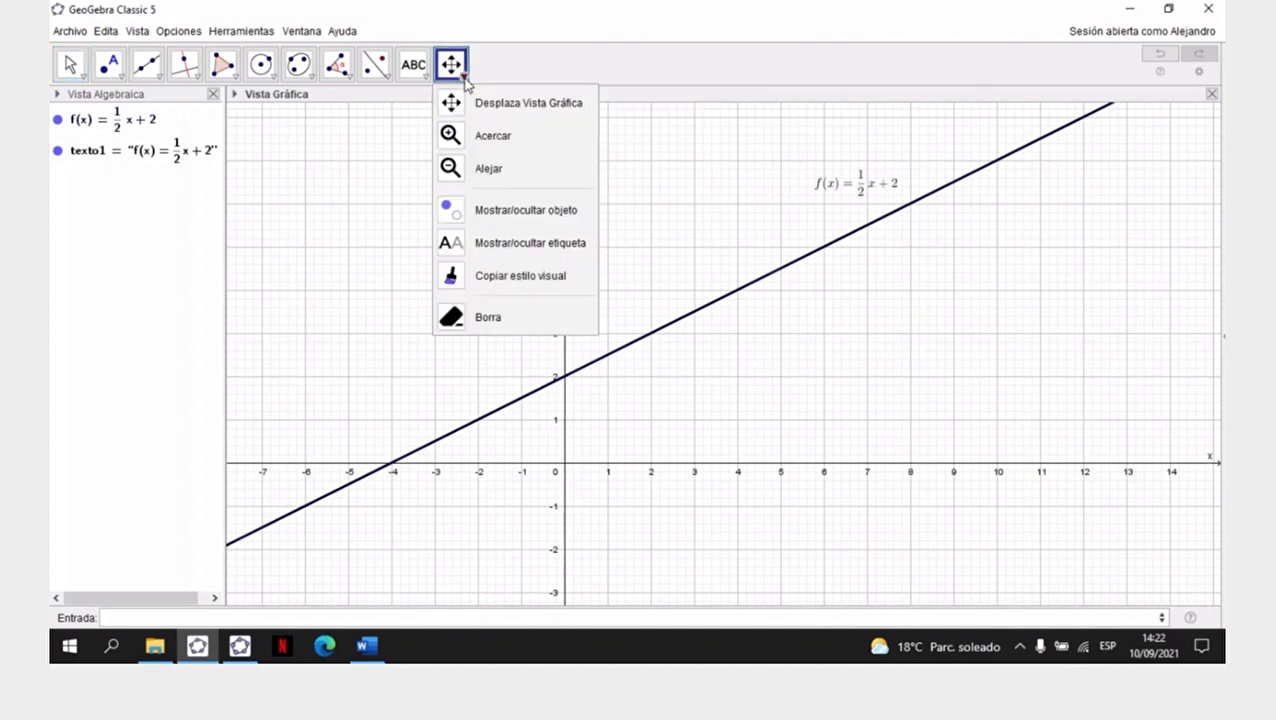
{"action": "left_click", "coordinate": [508, 278]}
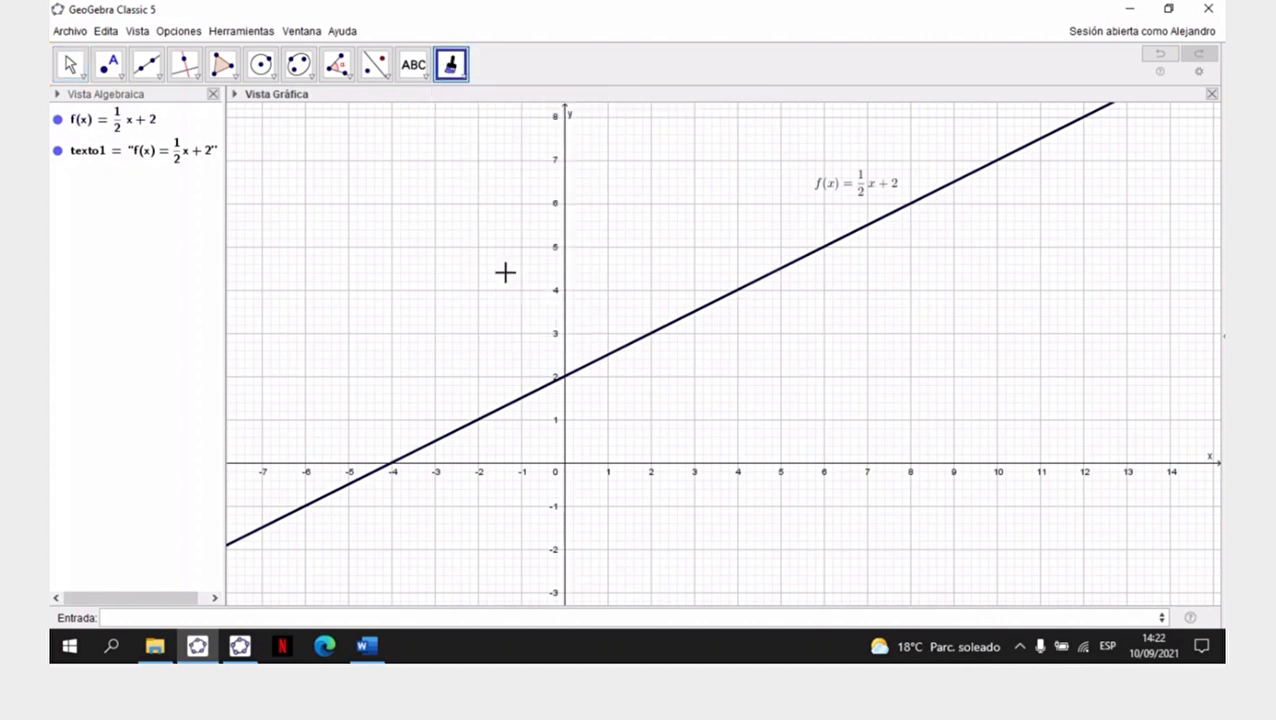
{"action": "left_click", "coordinate": [790, 263]}
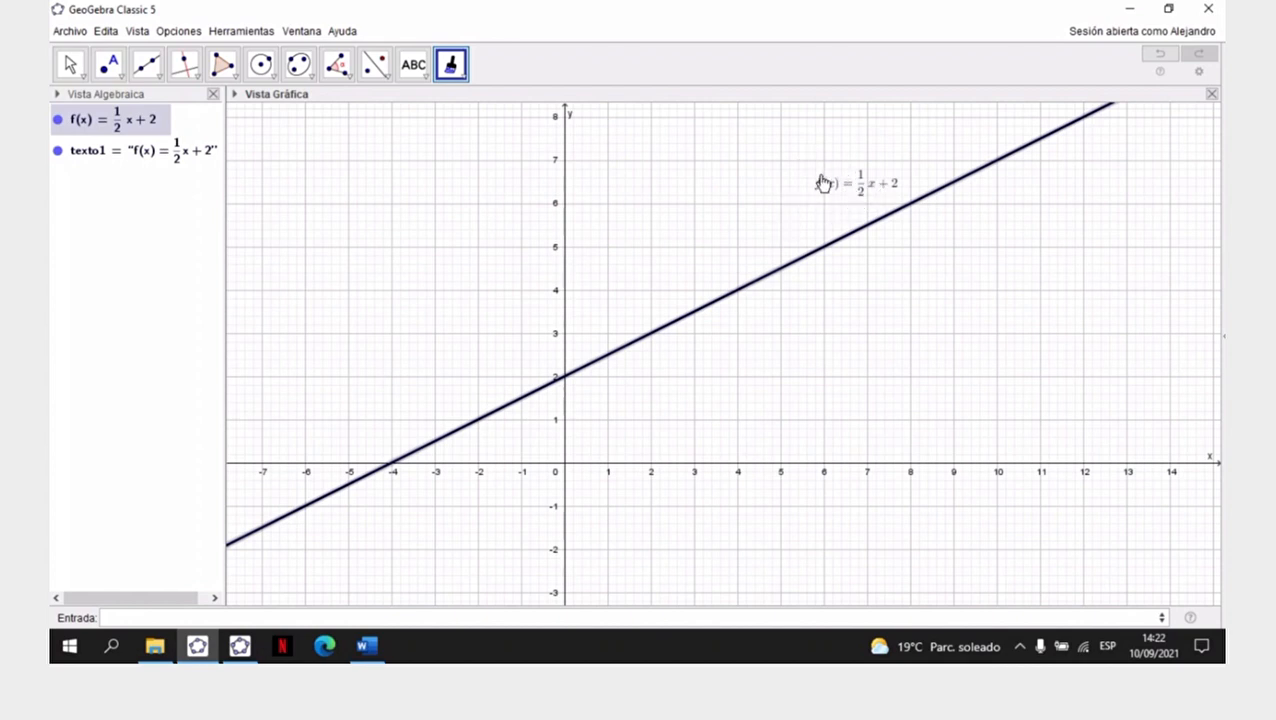
{"action": "left_click", "coordinate": [82, 72]}
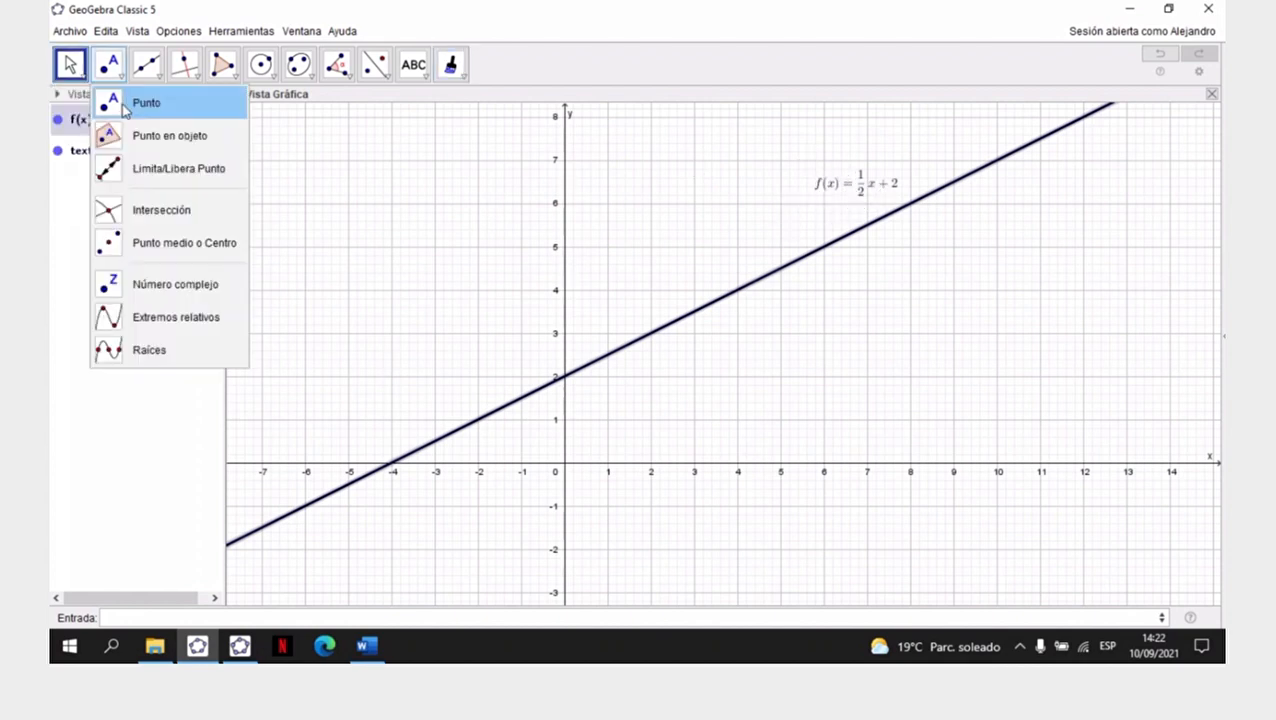
{"action": "left_click", "coordinate": [100, 102]}
{"action": "left_click", "coordinate": [491, 207]}
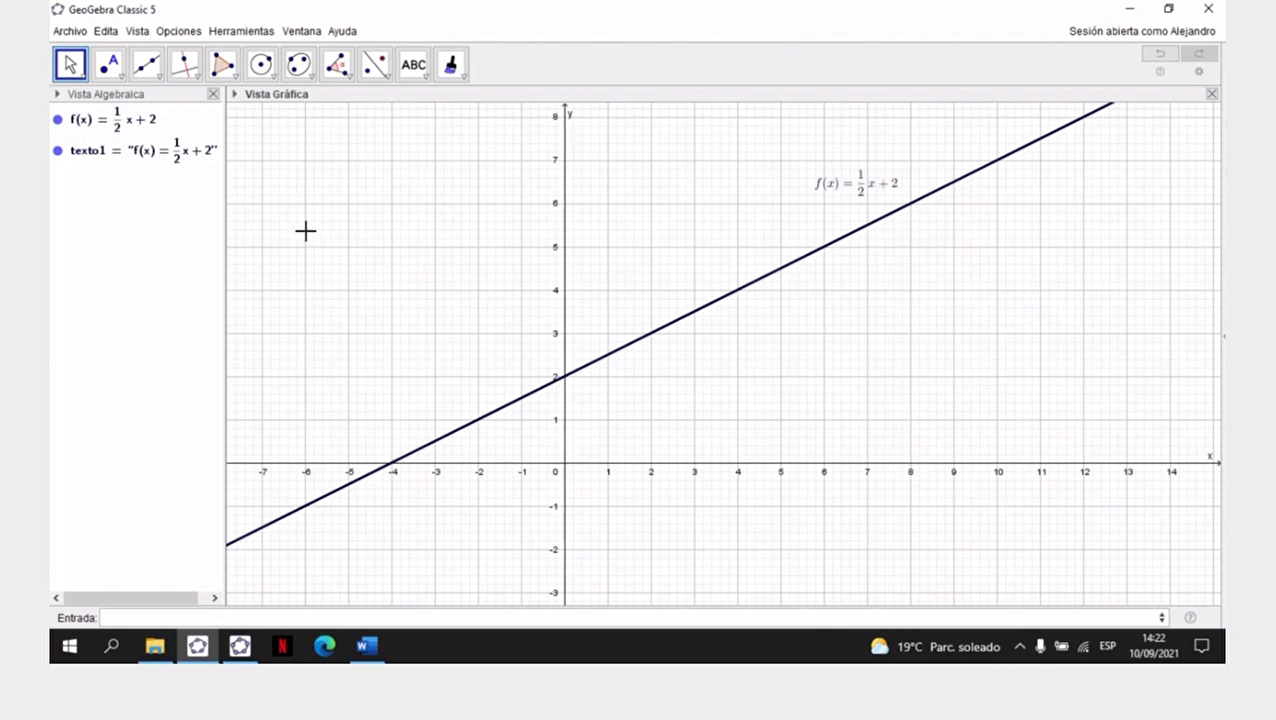
{"action": "left_click", "coordinate": [888, 26]}
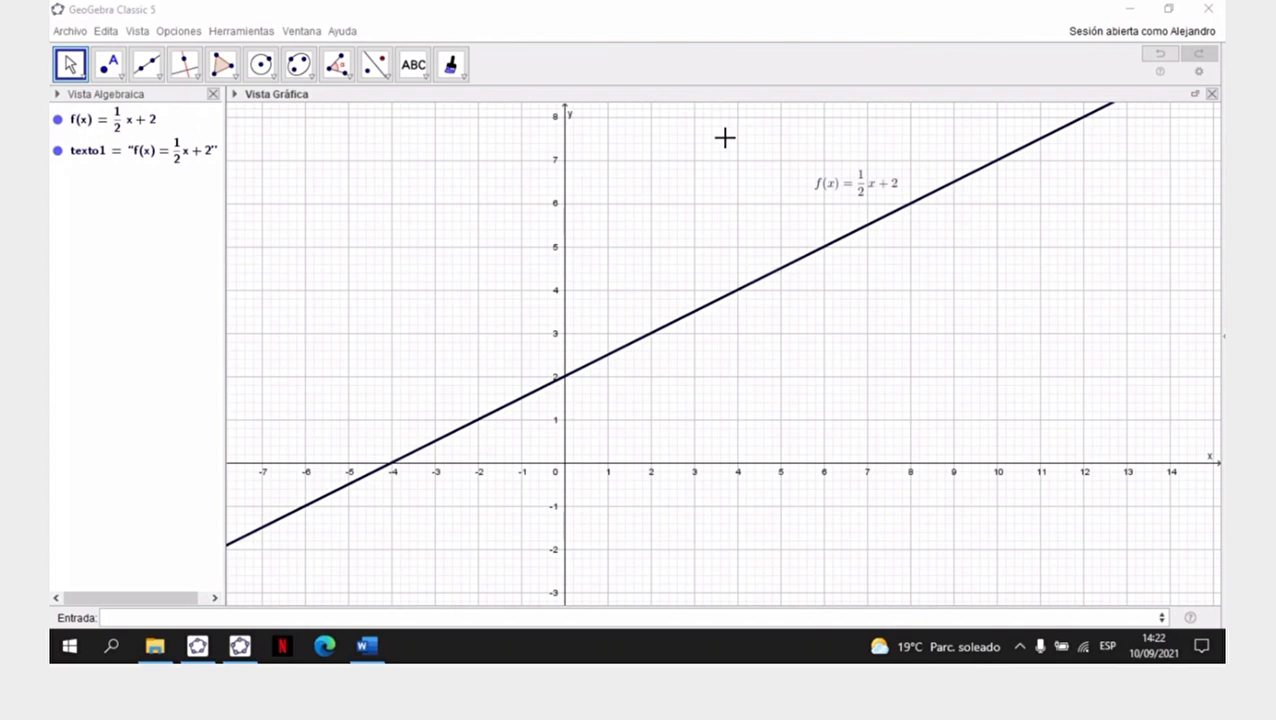
{"action": "left_click", "coordinate": [432, 253]}
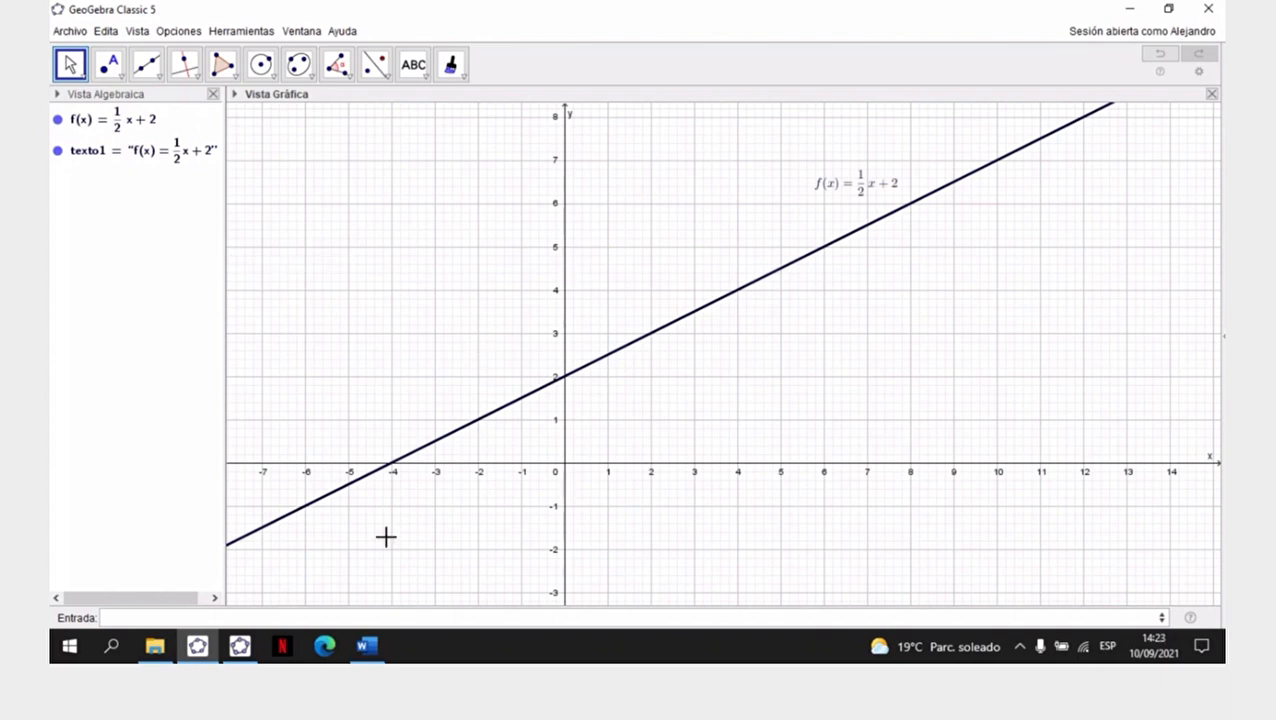
- Switch to the GeoGebra Clásico window, graph f(x) = 1/2 x + 2 there and close the on-screen keyboard
{"action": "left_click", "coordinate": [239, 659]}
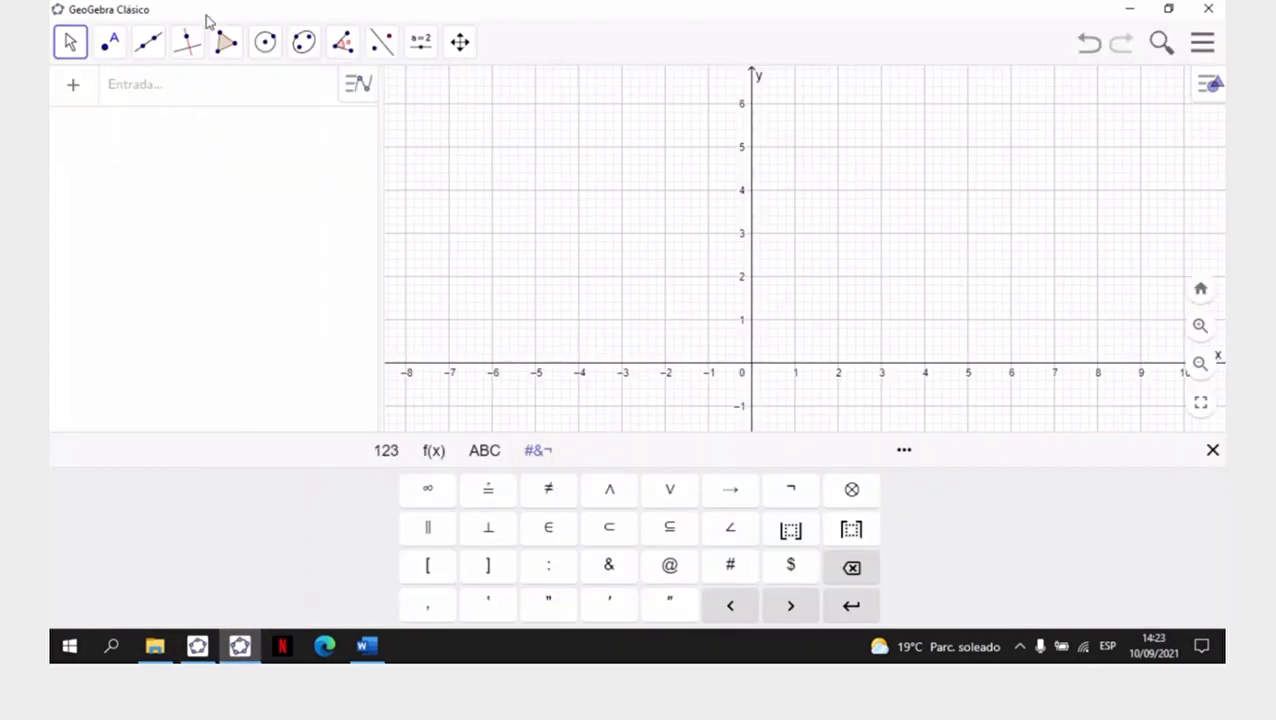
{"action": "type", "text": "f(x) "}
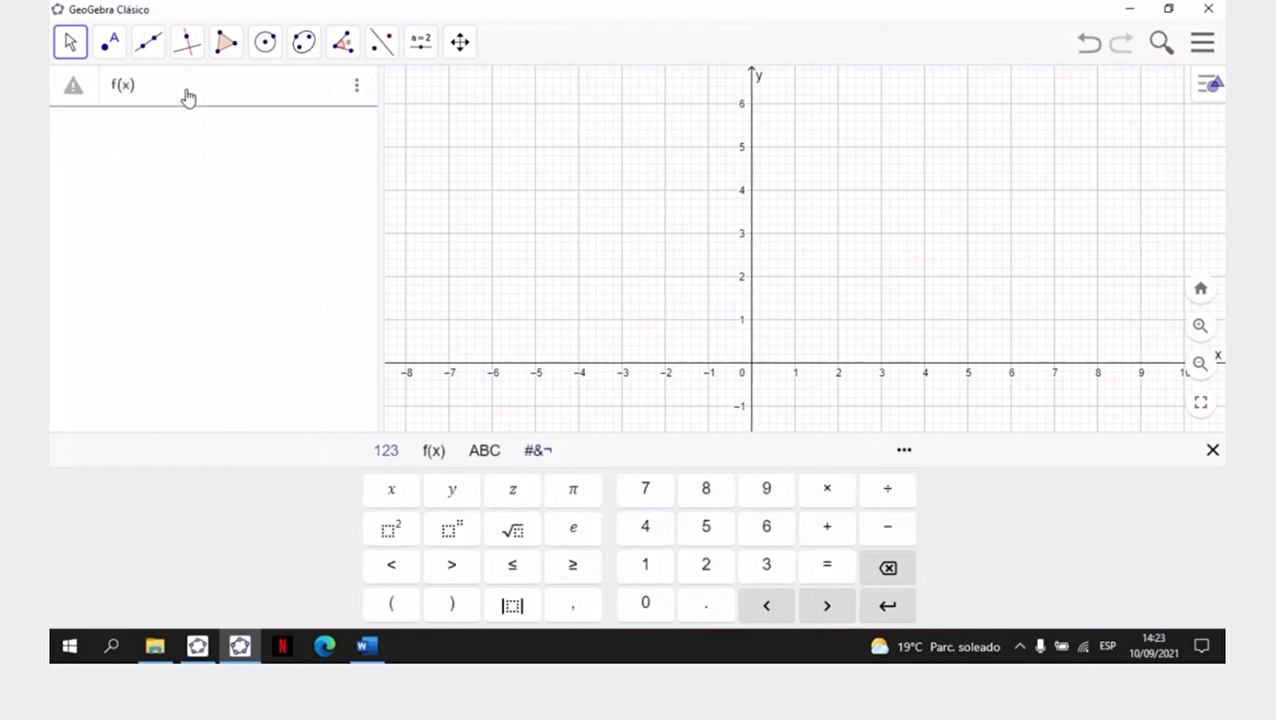
{"action": "type", "text": "= 1/2 x "}
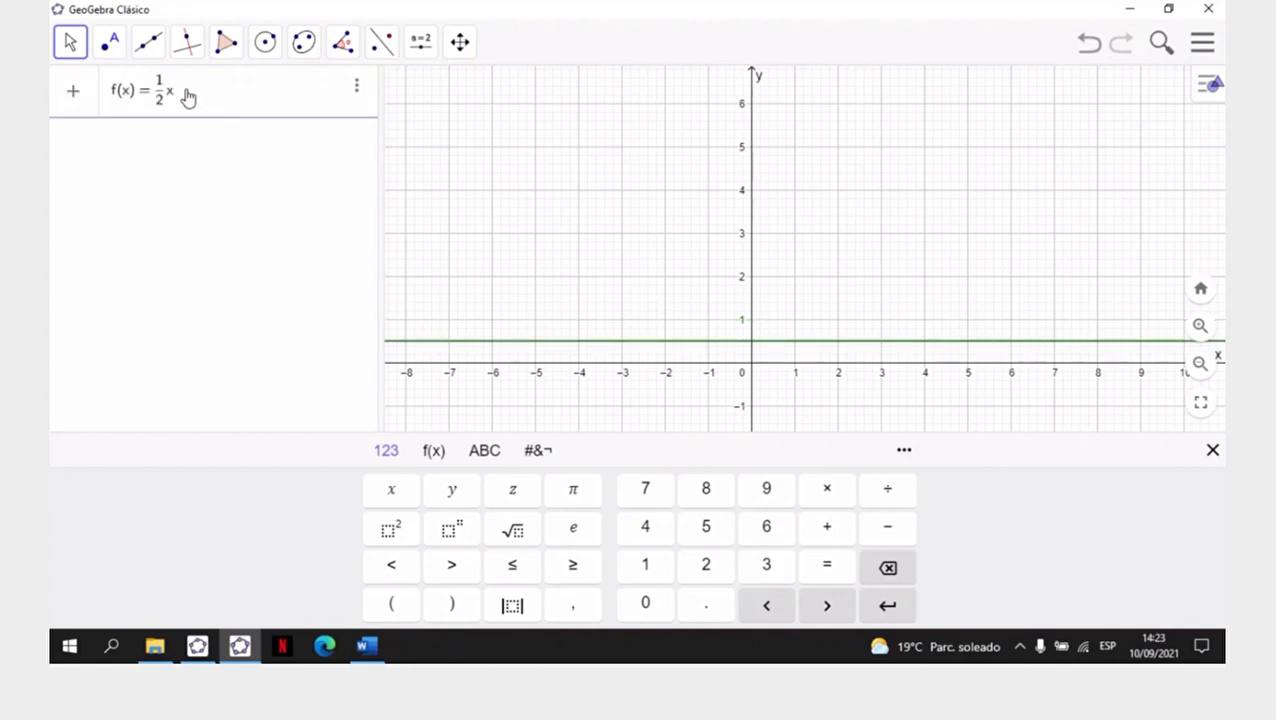
{"action": "type", "text": "+ 2"}
{"action": "key", "text": "Return"}
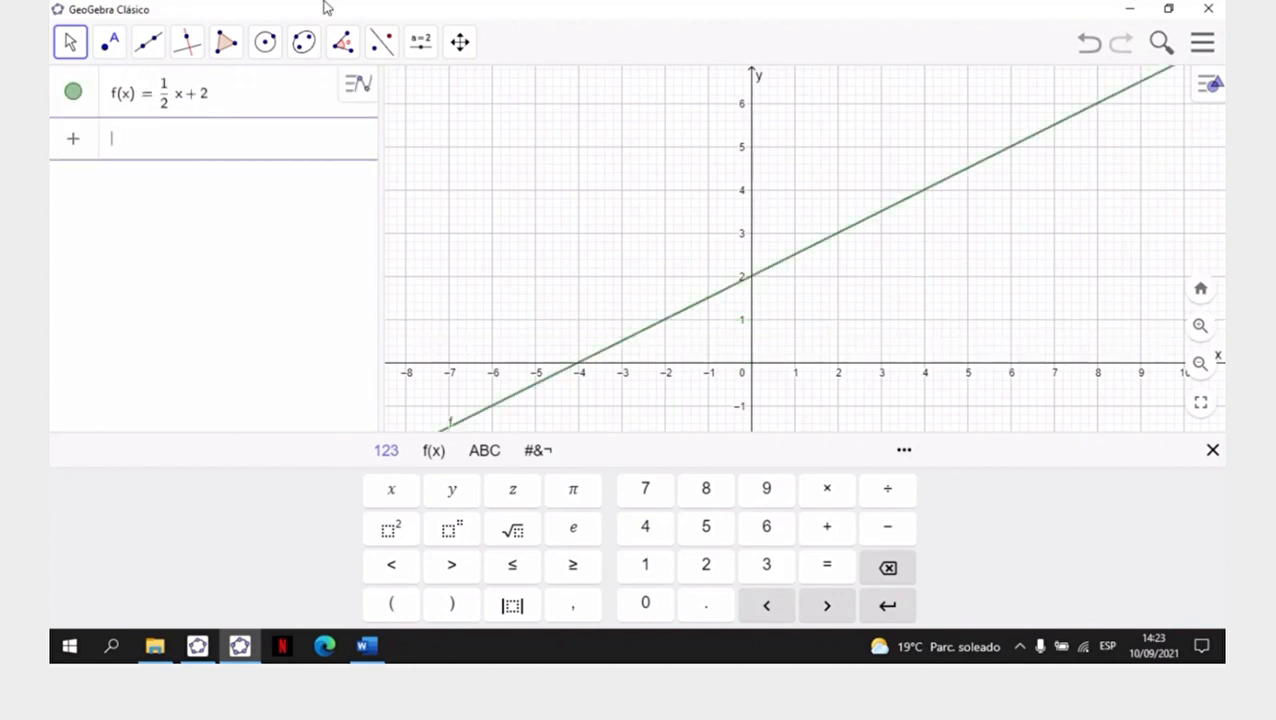
{"action": "left_click", "coordinate": [1214, 452]}
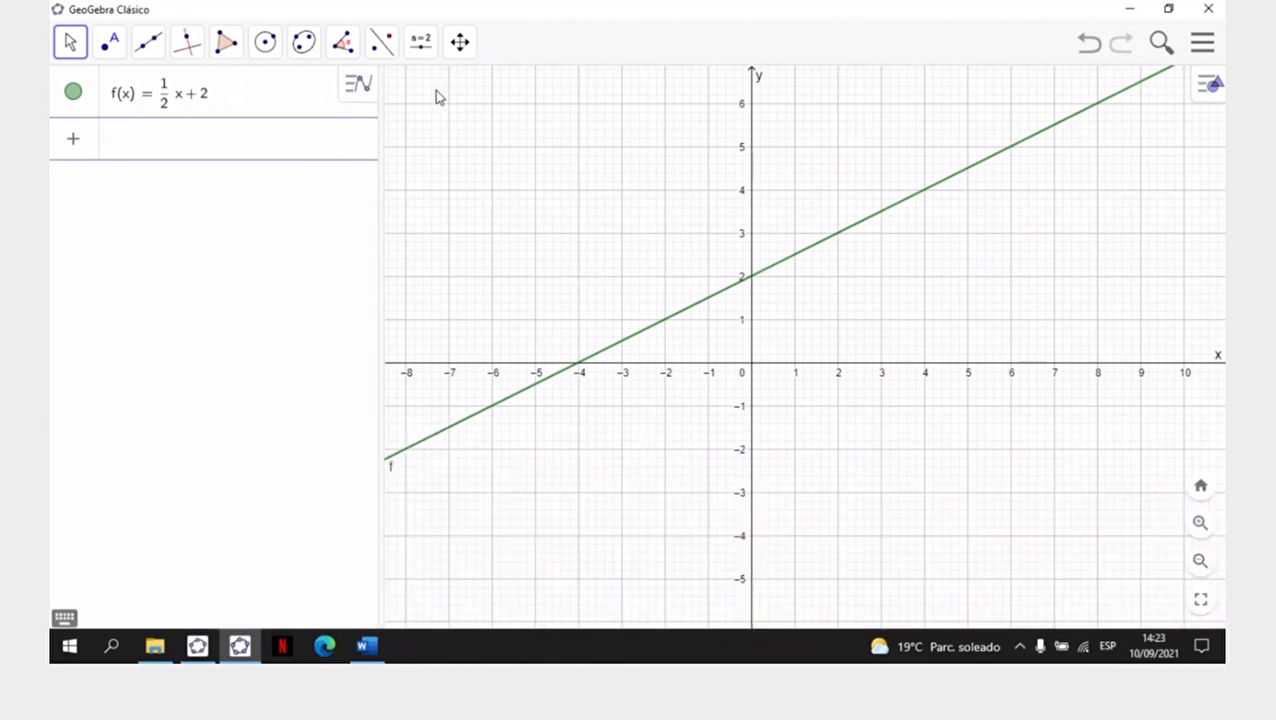
- Place a new text object just below the line near x = 3.5, enable Fórmula LaTeX and show the advanced LaTeX templates
{"action": "left_click", "coordinate": [460, 60]}
{"action": "mouse_move", "coordinate": [427, 57]}
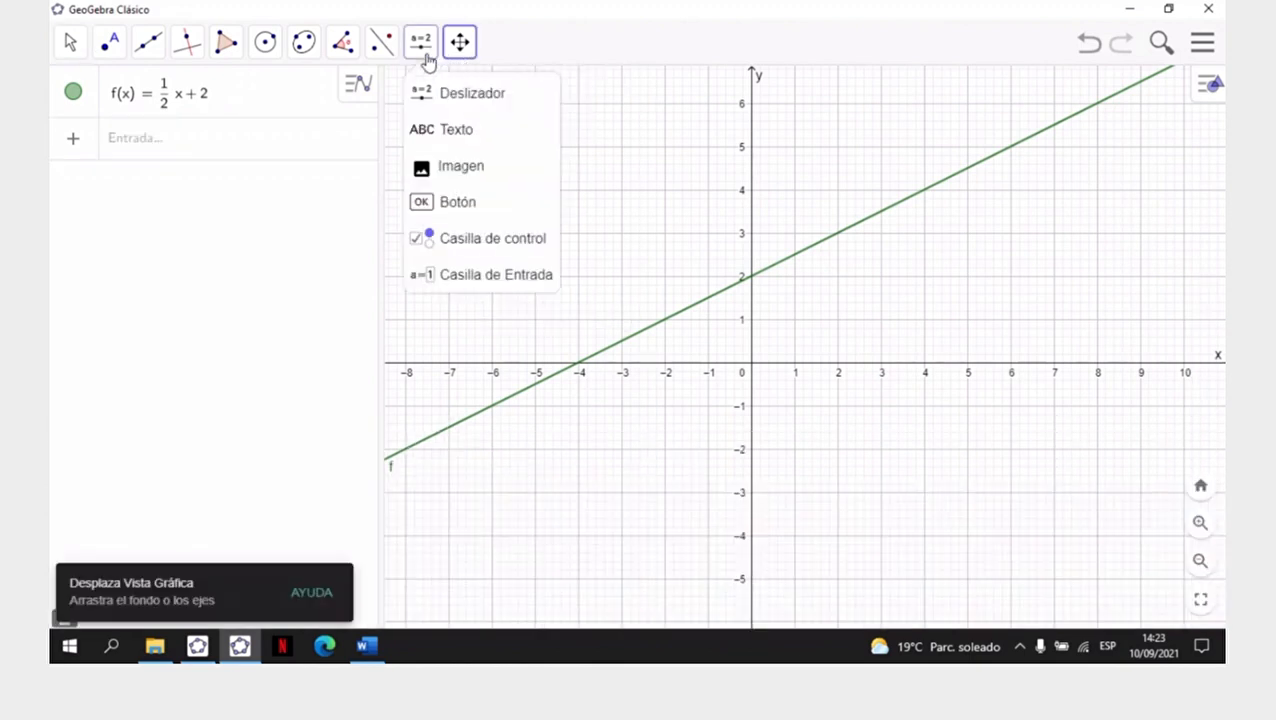
{"action": "left_click", "coordinate": [441, 130]}
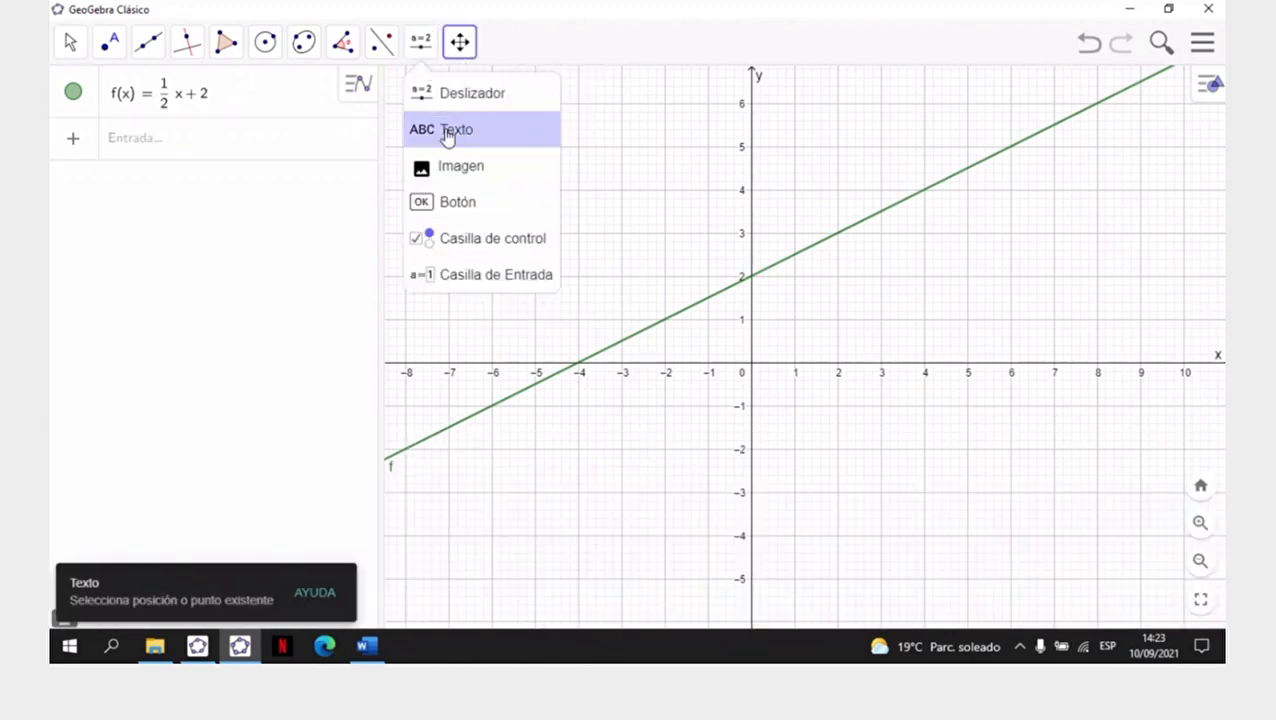
{"action": "left_click", "coordinate": [903, 251]}
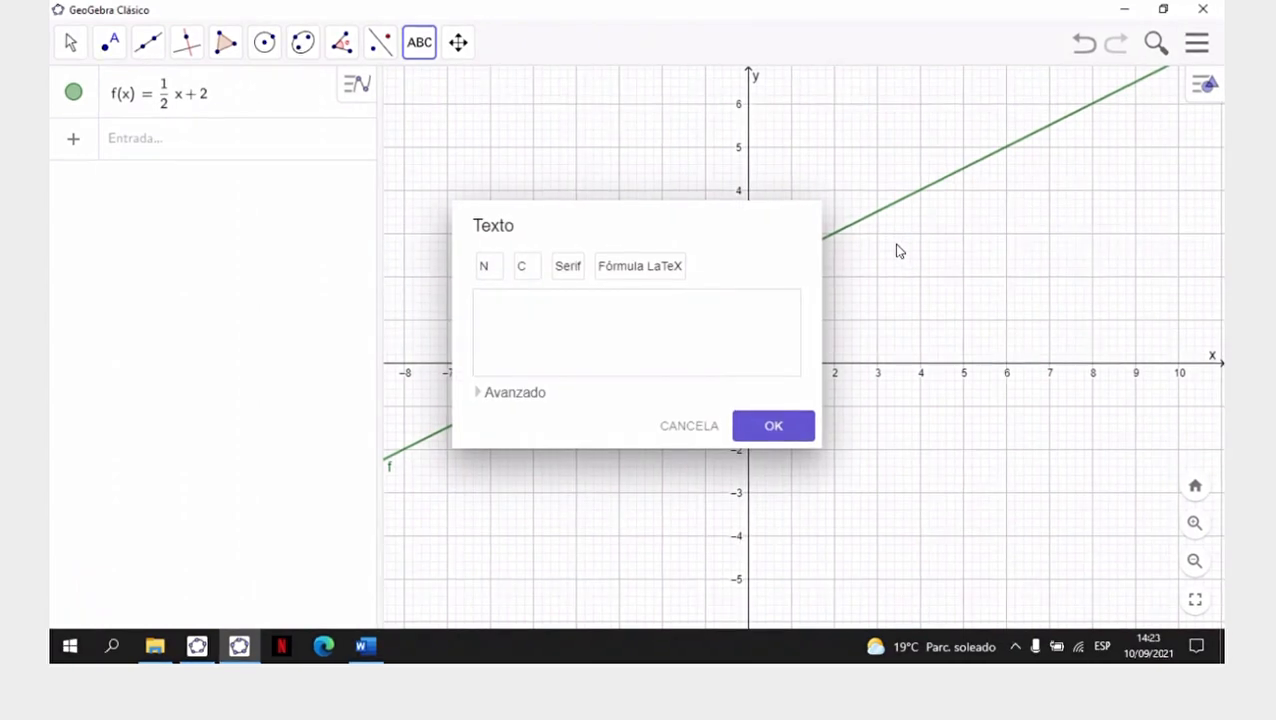
{"action": "left_click", "coordinate": [649, 276]}
{"action": "left_click", "coordinate": [478, 393]}
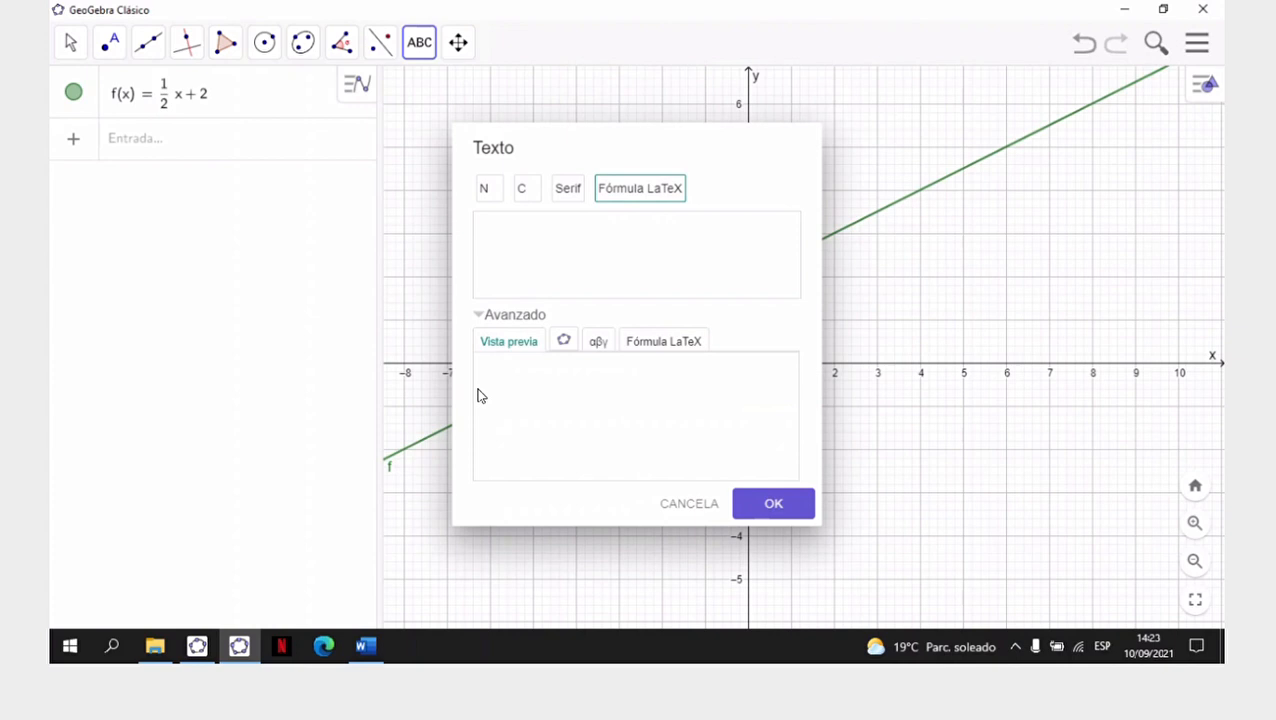
{"action": "left_click", "coordinate": [576, 346]}
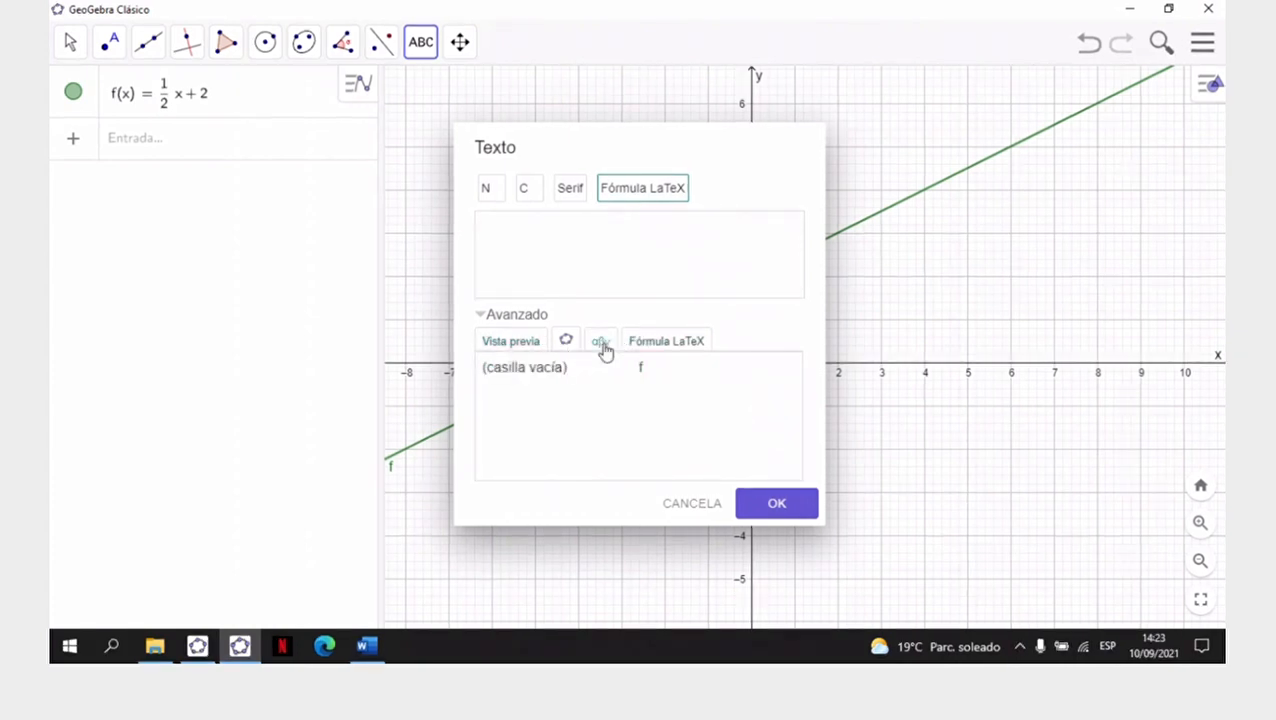
{"action": "left_click", "coordinate": [662, 348]}
{"action": "left_click", "coordinate": [662, 344]}
{"action": "left_click", "coordinate": [600, 343]}
{"action": "left_click", "coordinate": [665, 342]}
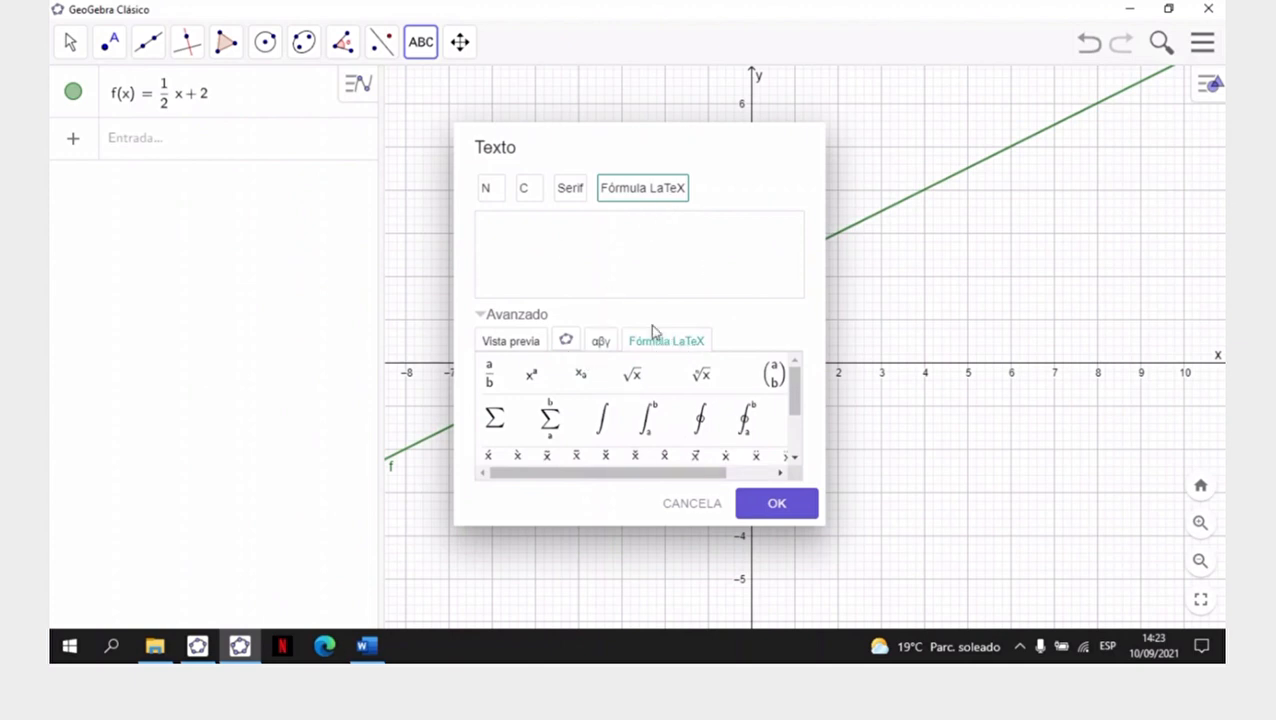
- Enter f(x)=\frac{1}{2}x+2 using the a/b fraction template, preview the formula and confirm the text
{"action": "left_click", "coordinate": [558, 242]}
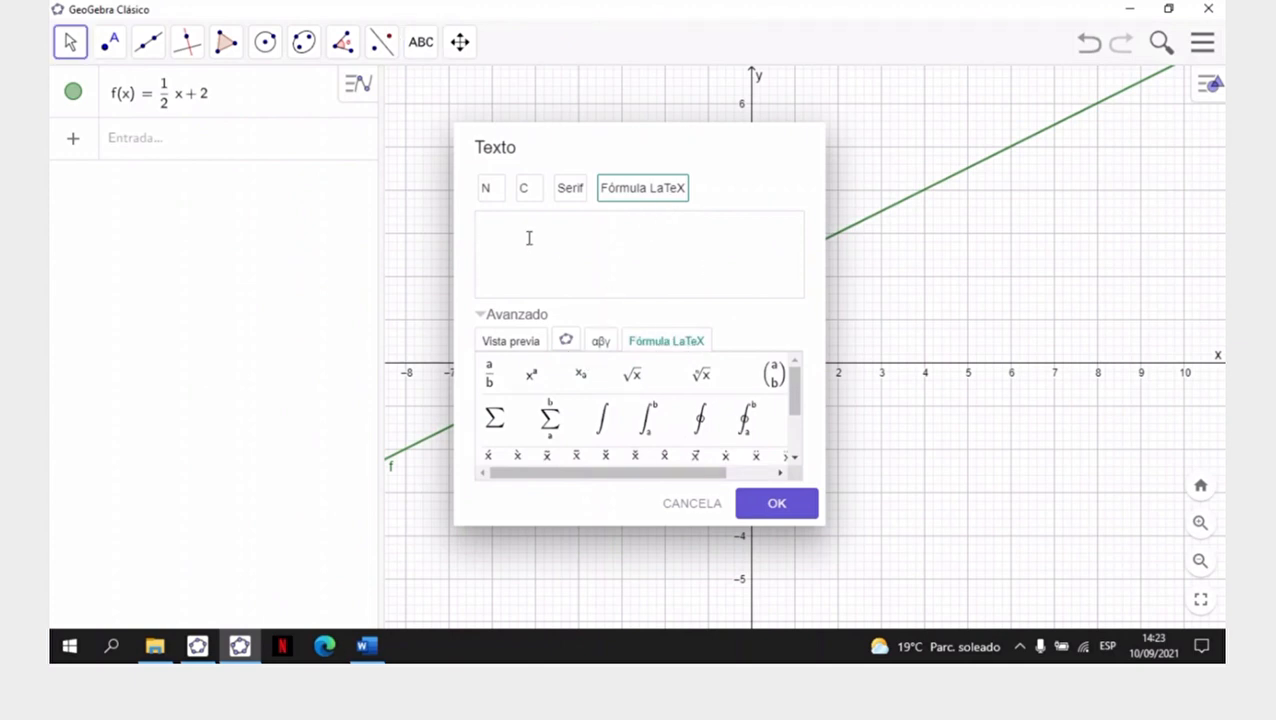
{"action": "type", "text": "f(x"}
{"action": "type", "text": "="}
{"action": "left_click", "coordinate": [490, 382]}
{"action": "type", "text": "1"}
{"action": "key", "text": "BackSpace"}
{"action": "type", "text": "2}x+2"}
{"action": "left_click", "coordinate": [530, 346]}
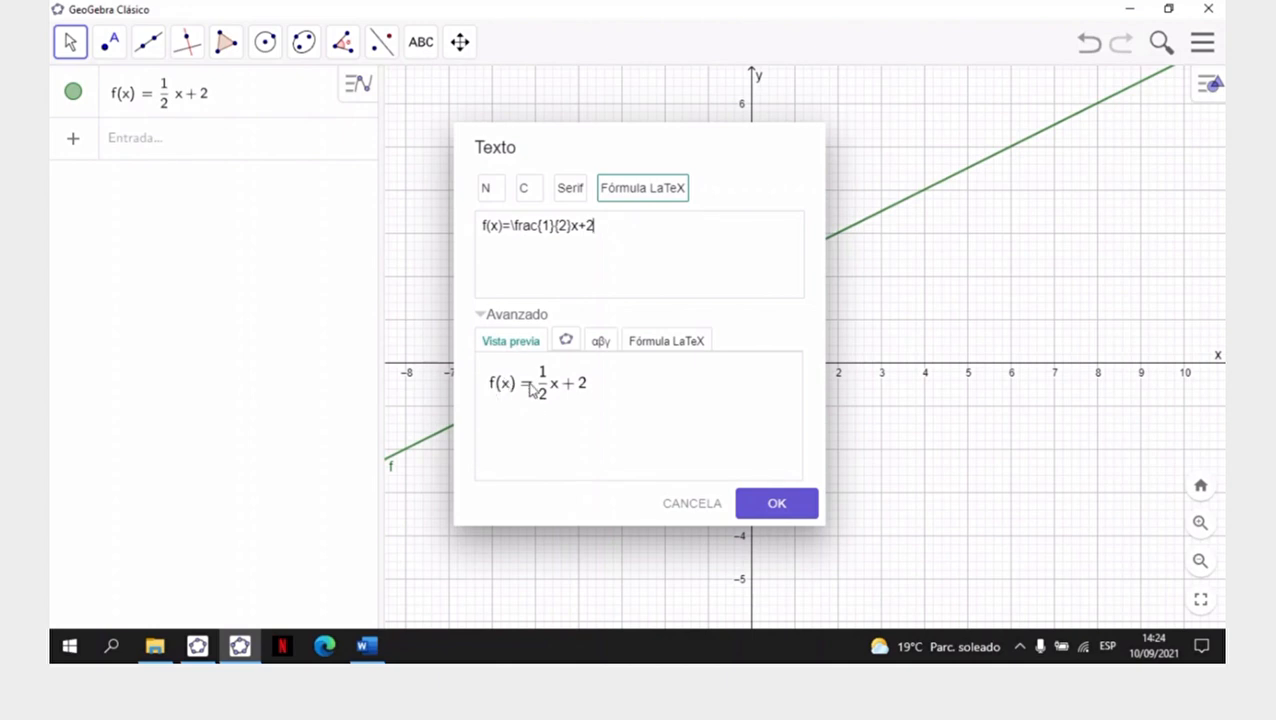
{"action": "left_click", "coordinate": [797, 514]}
- Move the formula text to just below the line near x = 5, y = 3.4, deselect it and return to the Move tool
{"action": "left_click_drag", "start_coordinate": [968, 276], "coordinate": [984, 230]}
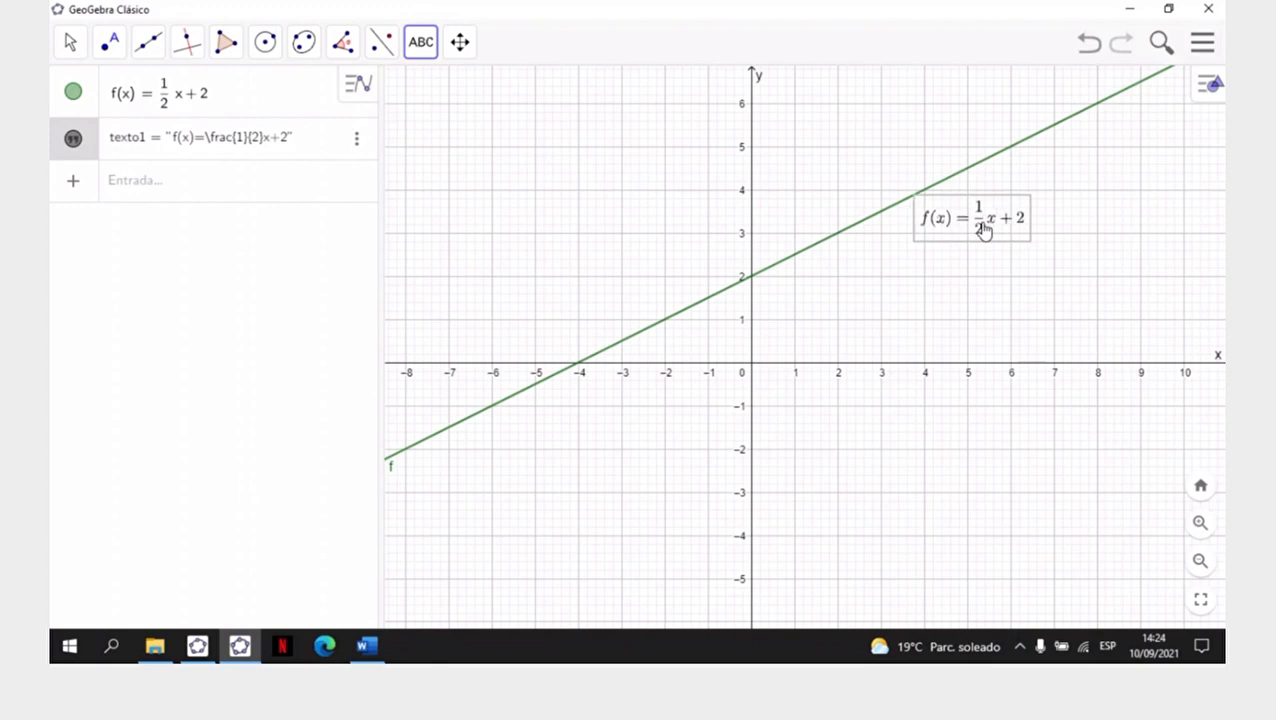
{"action": "left_click", "coordinate": [580, 289]}
{"action": "left_click", "coordinate": [698, 505]}
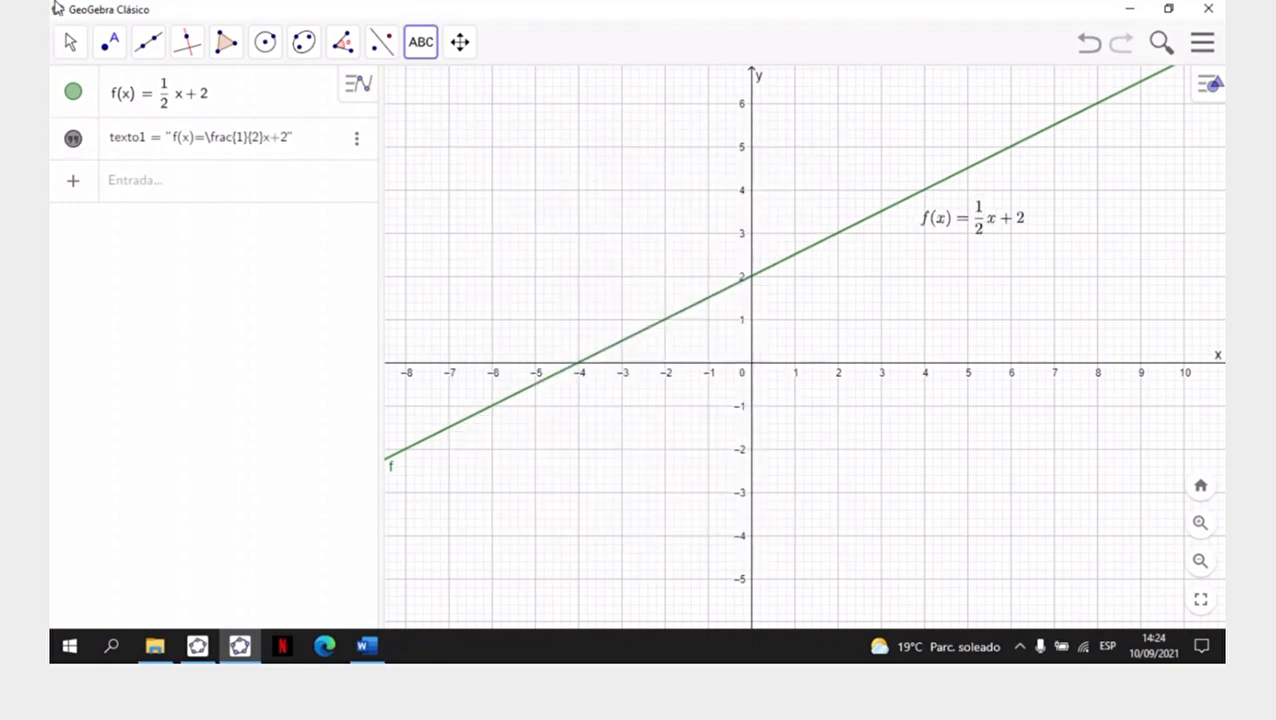
{"action": "left_click", "coordinate": [70, 42]}
{"action": "left_click", "coordinate": [114, 104]}
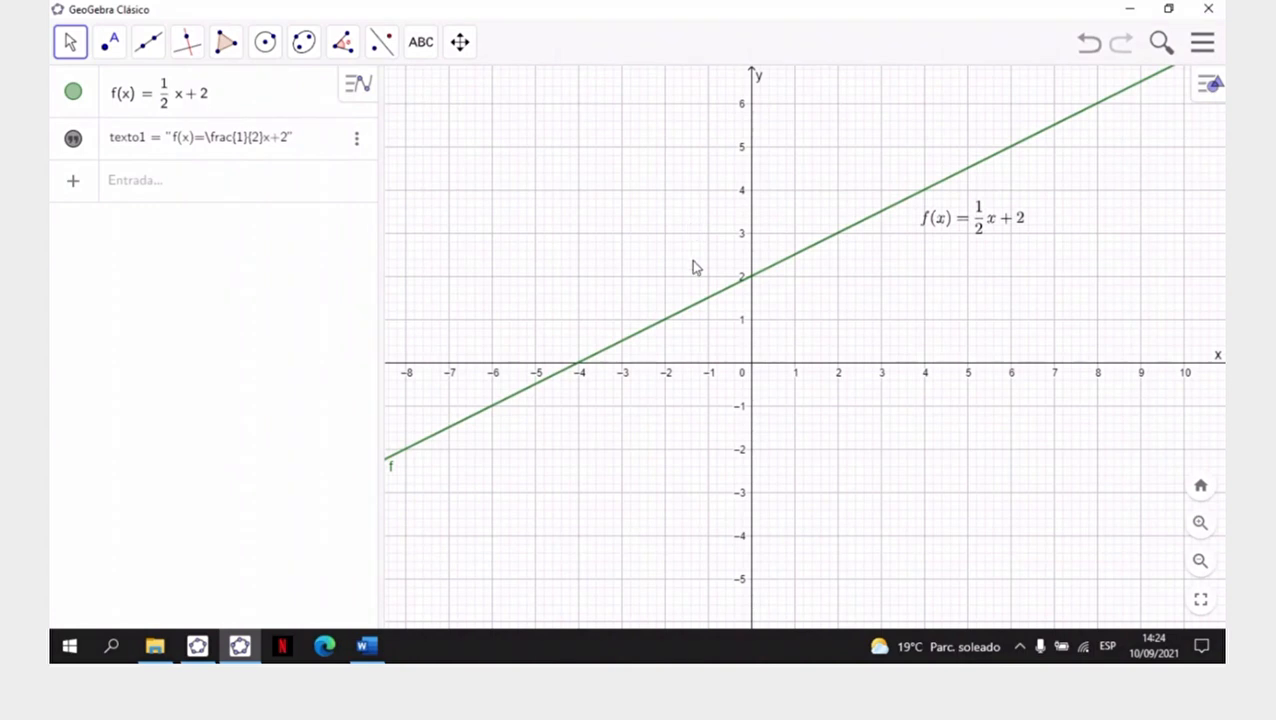
- Hide the label of function f and set the line's colour to dark navy 0, 0, 51 (#000033)
{"action": "right_click", "coordinate": [680, 319]}
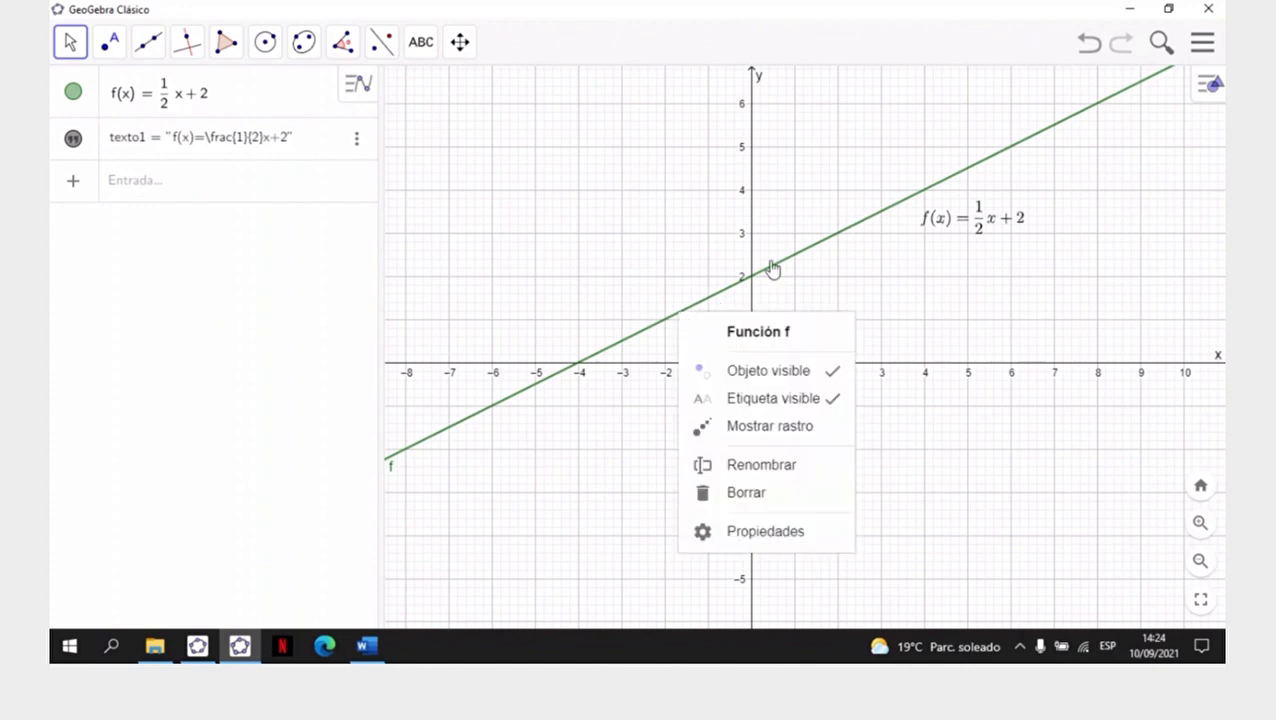
{"action": "left_click", "coordinate": [773, 398]}
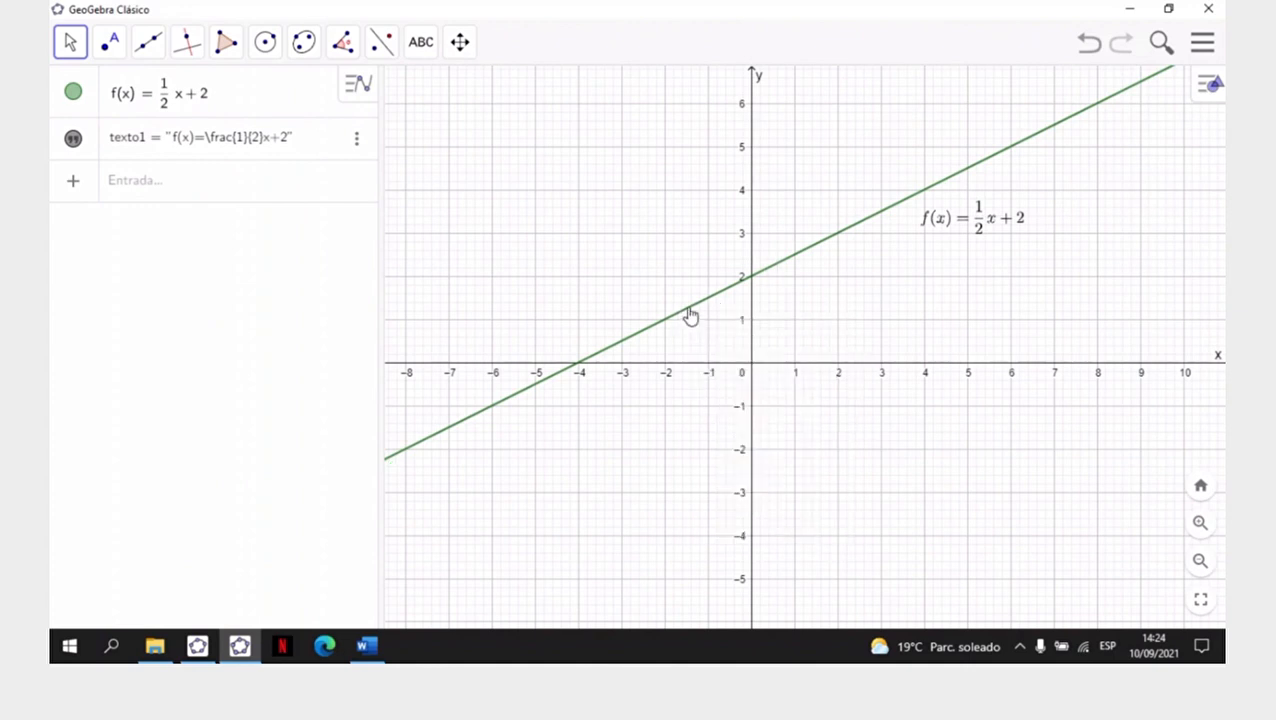
{"action": "right_click", "coordinate": [690, 316]}
{"action": "left_click", "coordinate": [757, 525]}
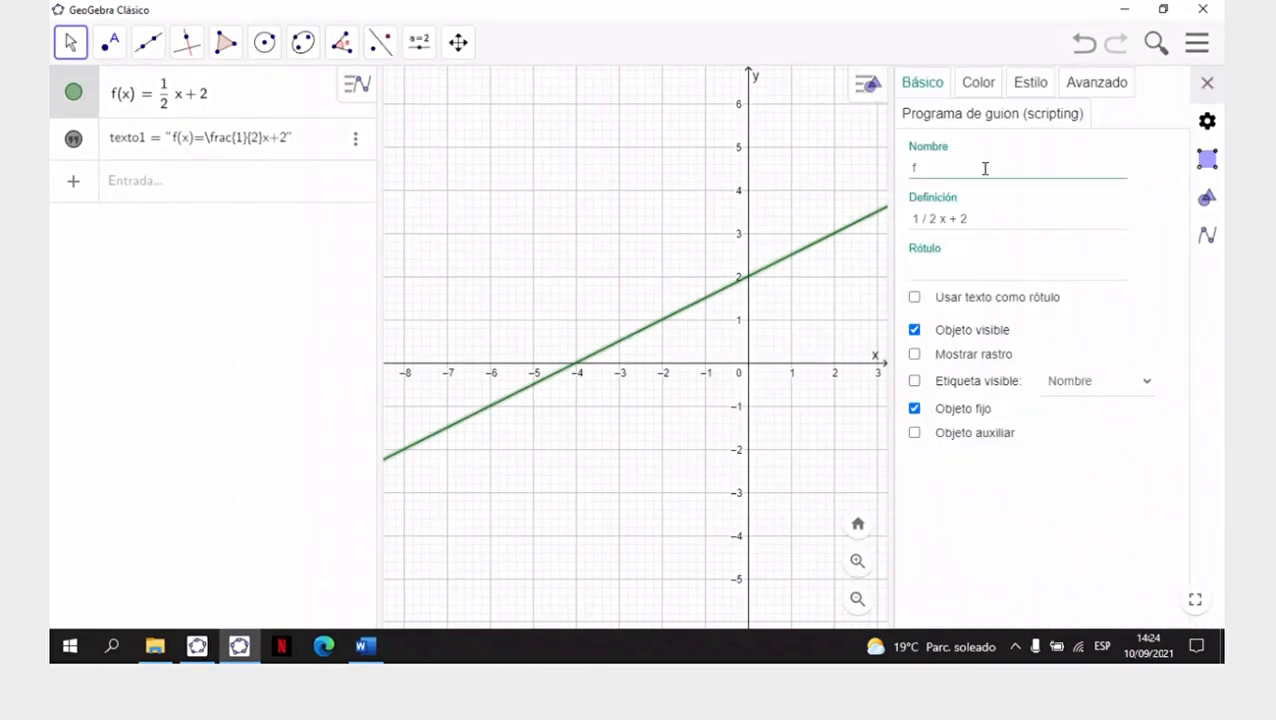
{"action": "left_click", "coordinate": [977, 84]}
{"action": "left_click", "coordinate": [1087, 268]}
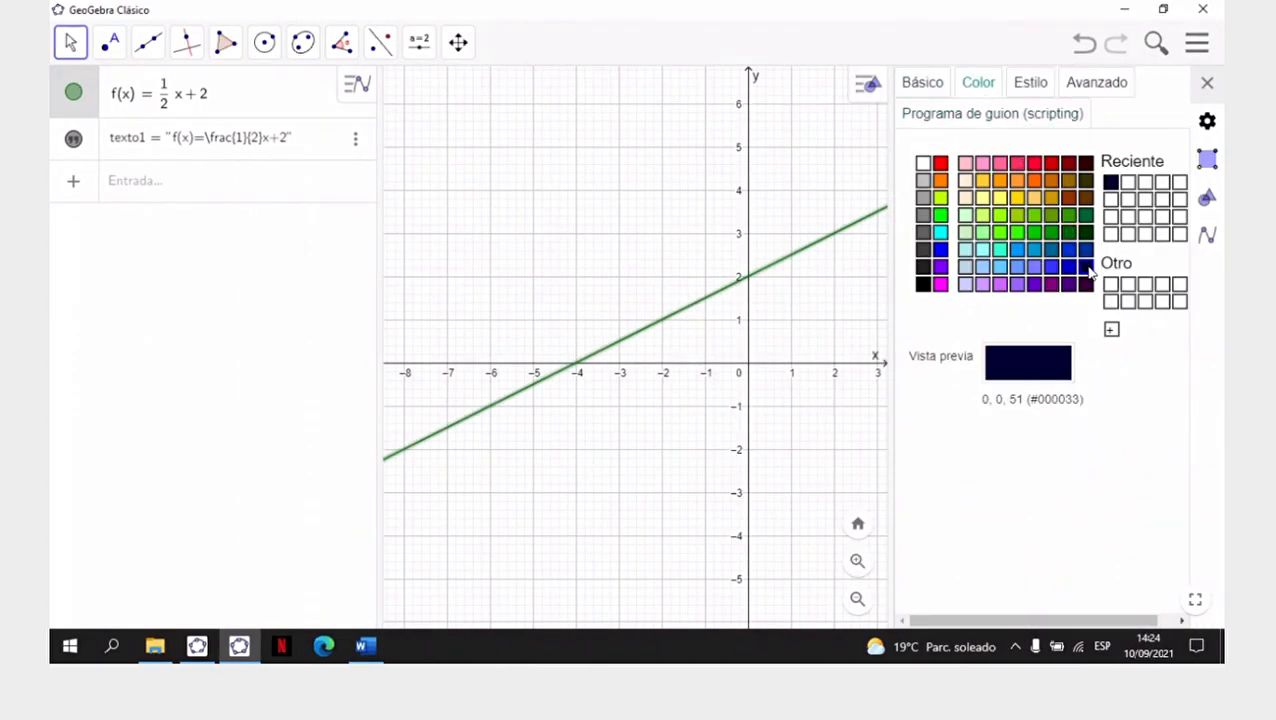
- Set the line's stroke opacity to 100 and close its properties
{"action": "left_click", "coordinate": [1036, 88]}
{"action": "left_click_drag", "start_coordinate": [1104, 216], "coordinate": [1163, 228]}
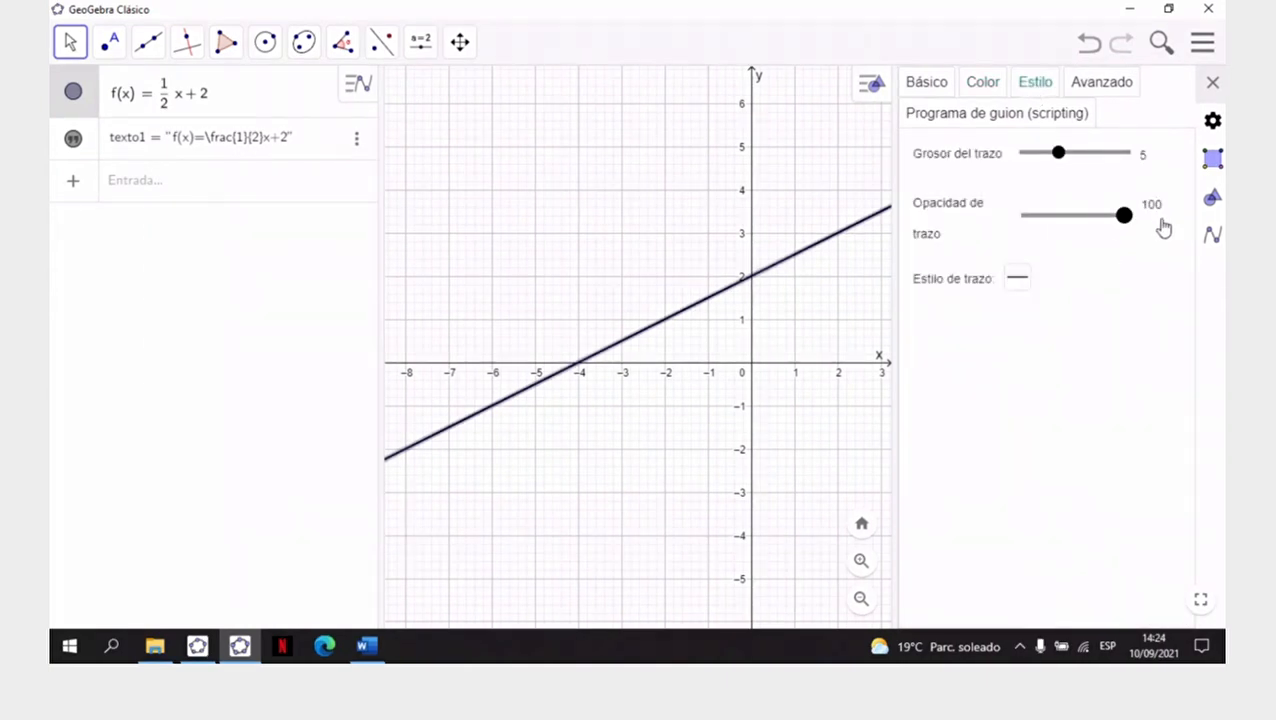
{"action": "left_click", "coordinate": [1213, 82]}
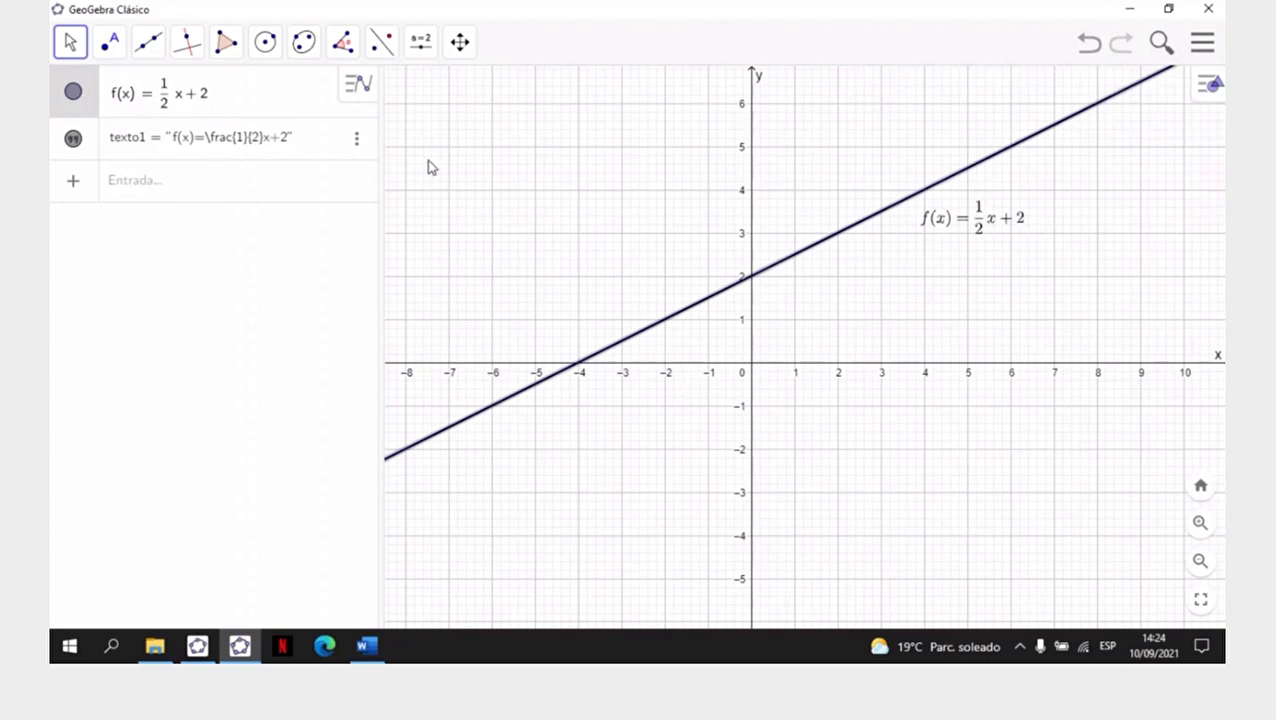
- Copy the visual style of line f onto the formula text and return to the Move tool
{"action": "left_click", "coordinate": [571, 251]}
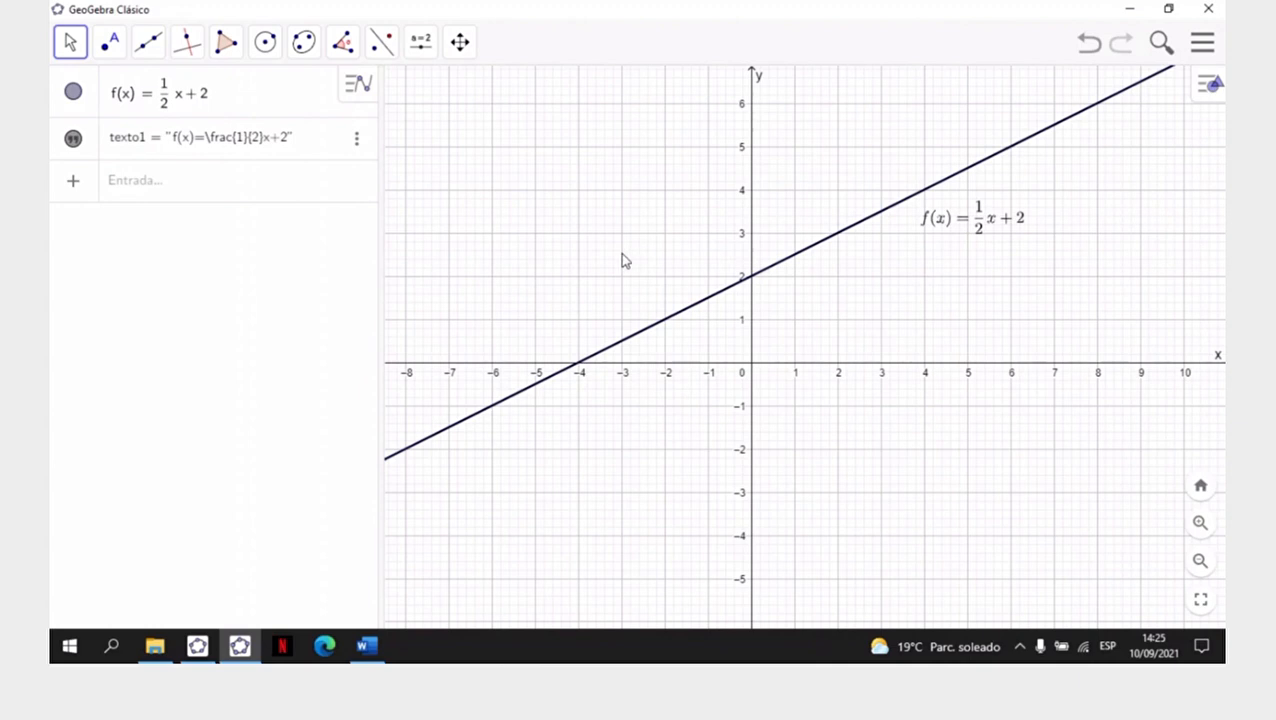
{"action": "left_click", "coordinate": [475, 58]}
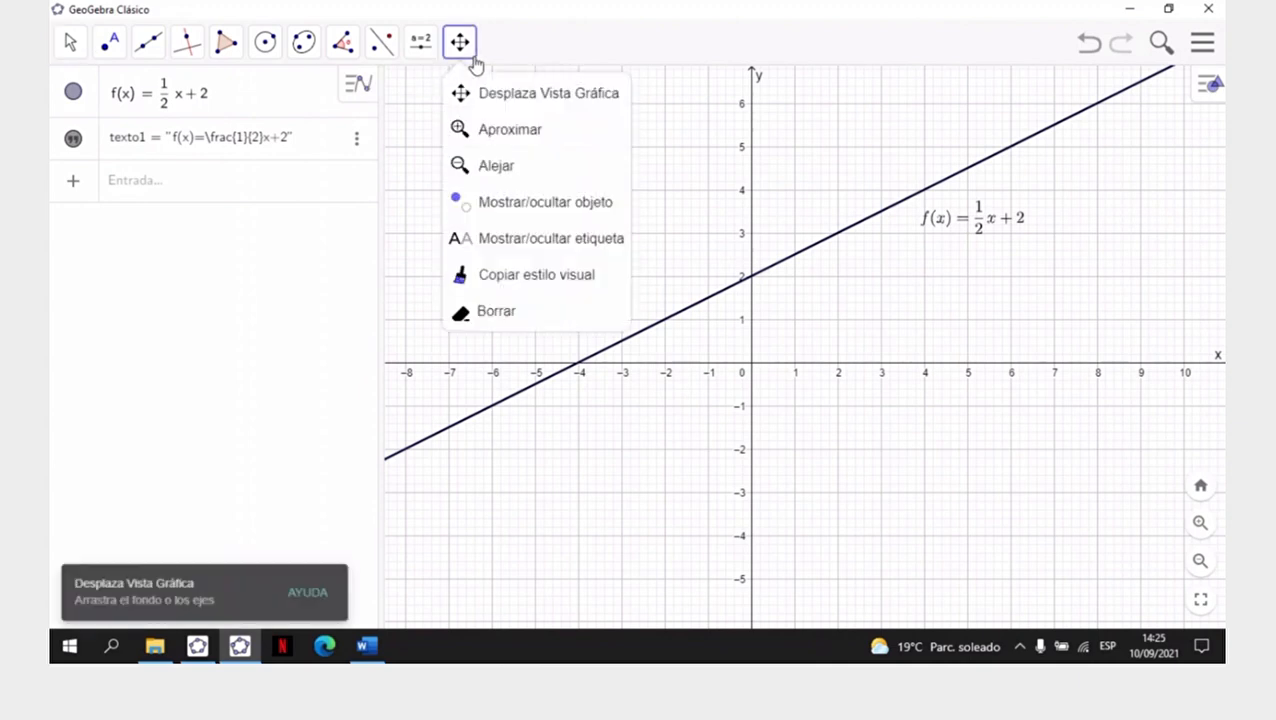
{"action": "left_click", "coordinate": [532, 273]}
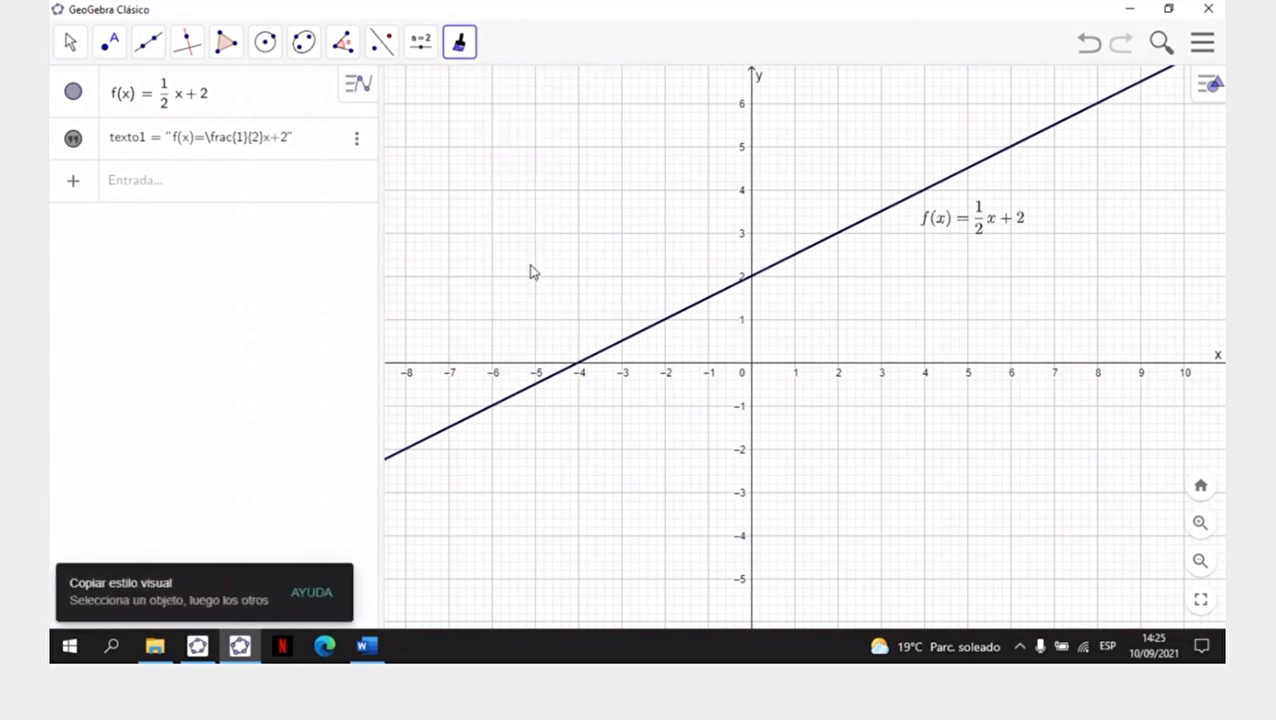
{"action": "left_click", "coordinate": [530, 270]}
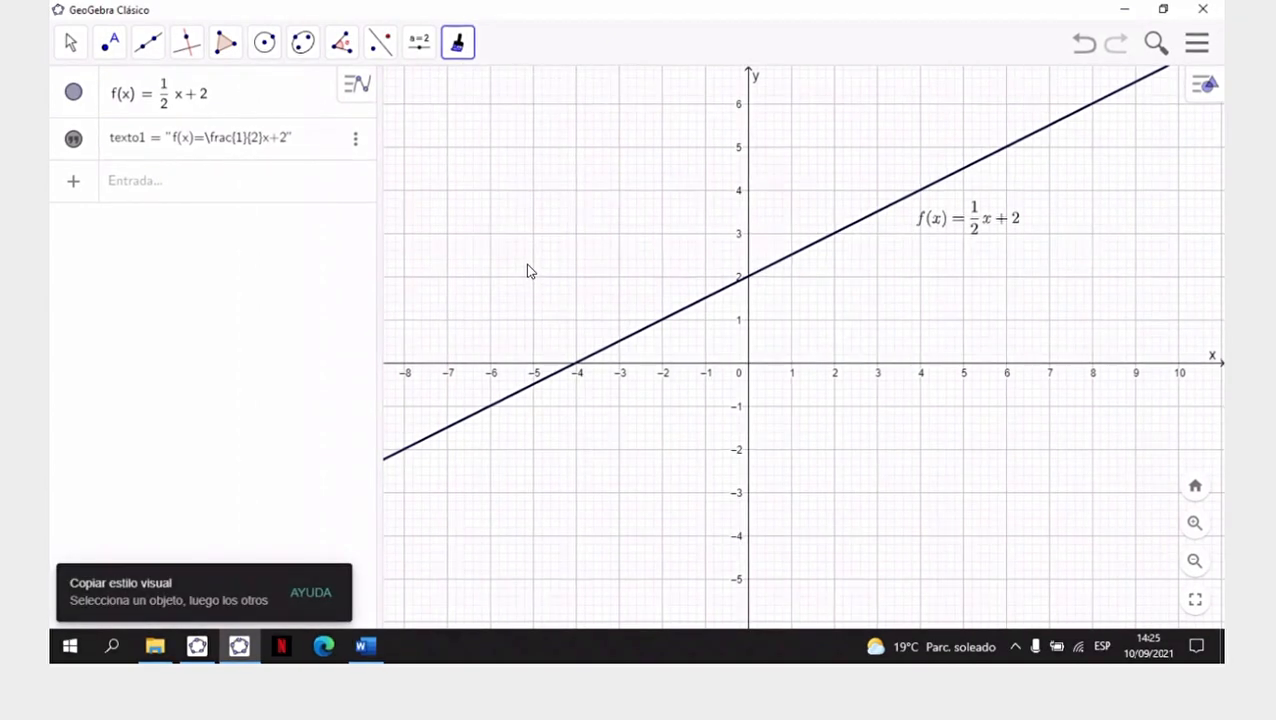
{"action": "left_click", "coordinate": [795, 261]}
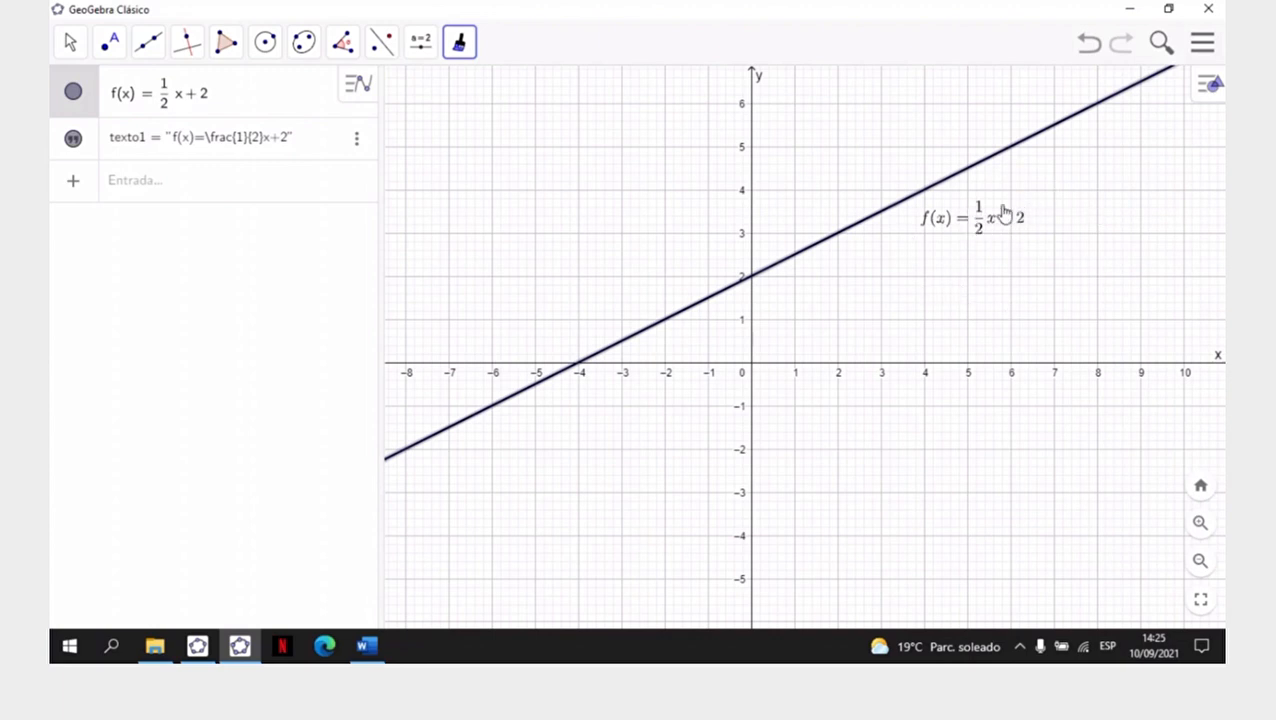
{"action": "left_click", "coordinate": [68, 45]}
{"action": "left_click", "coordinate": [128, 96]}
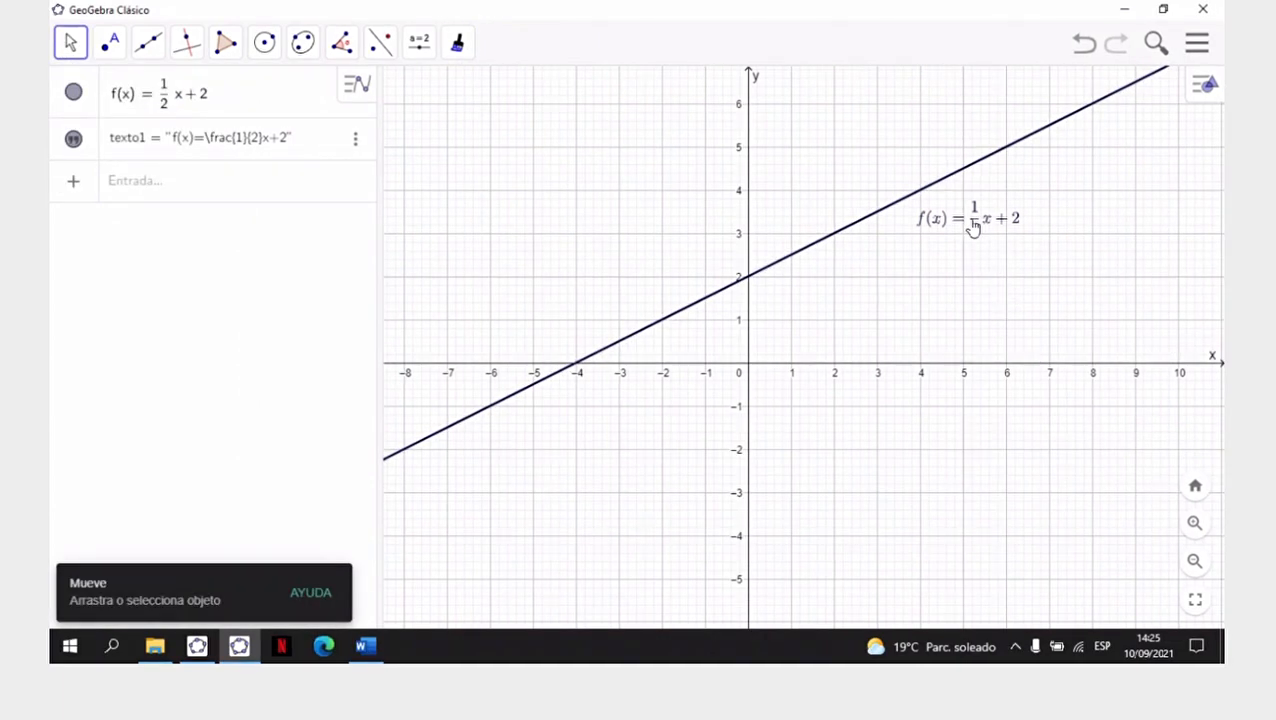
- Make the formula text beside the line bold, set its size to Mediano and close its properties
{"action": "left_click", "coordinate": [979, 226]}
{"action": "right_click", "coordinate": [975, 226]}
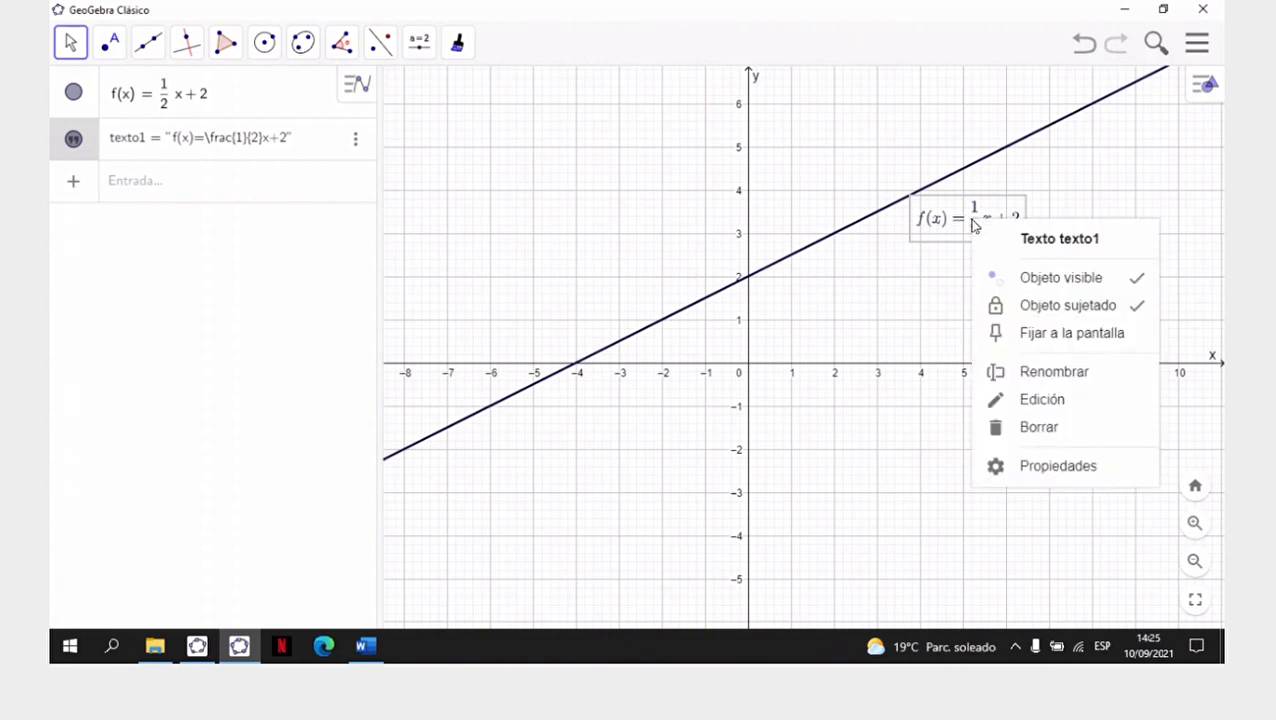
{"action": "left_click", "coordinate": [1060, 466]}
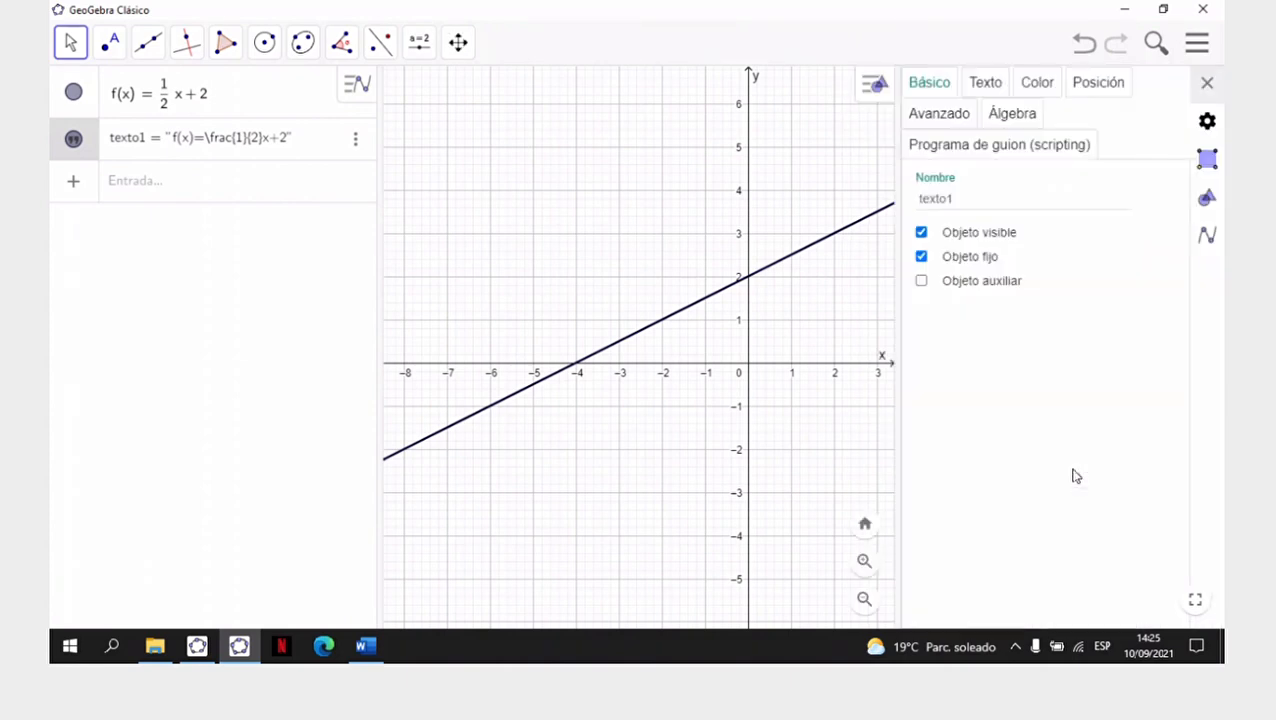
{"action": "left_click", "coordinate": [993, 88]}
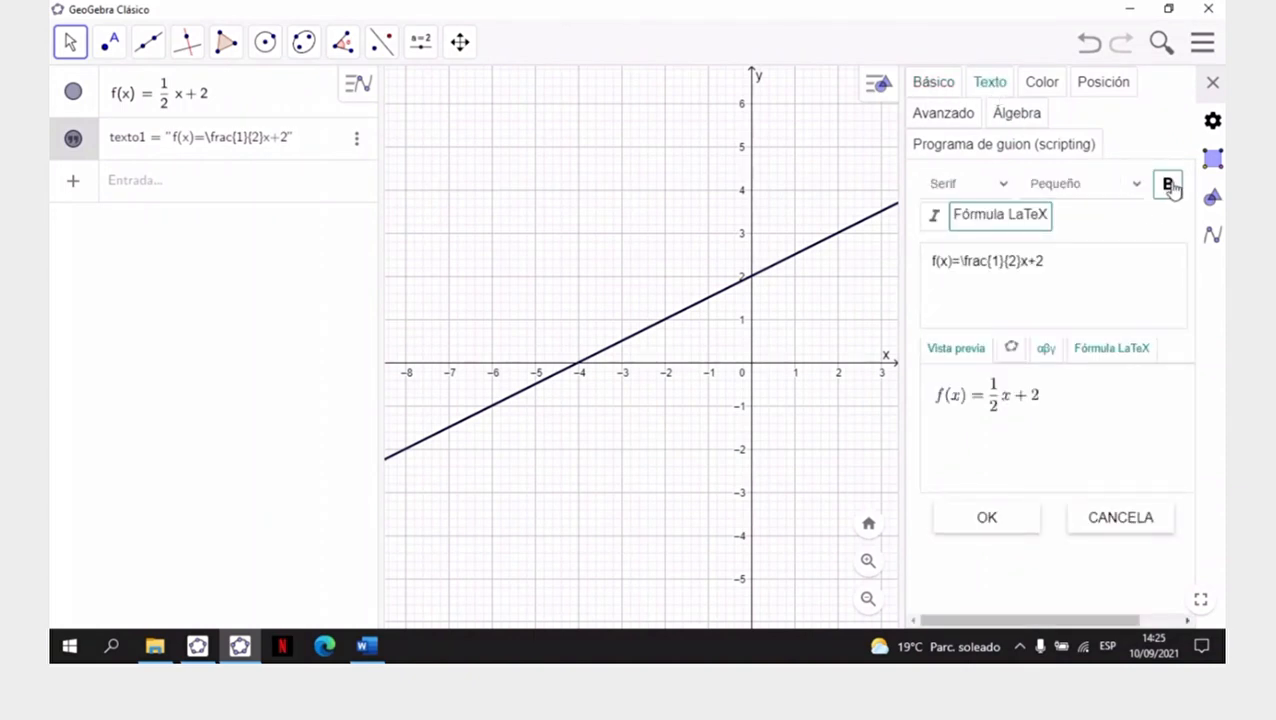
{"action": "left_click", "coordinate": [1170, 189]}
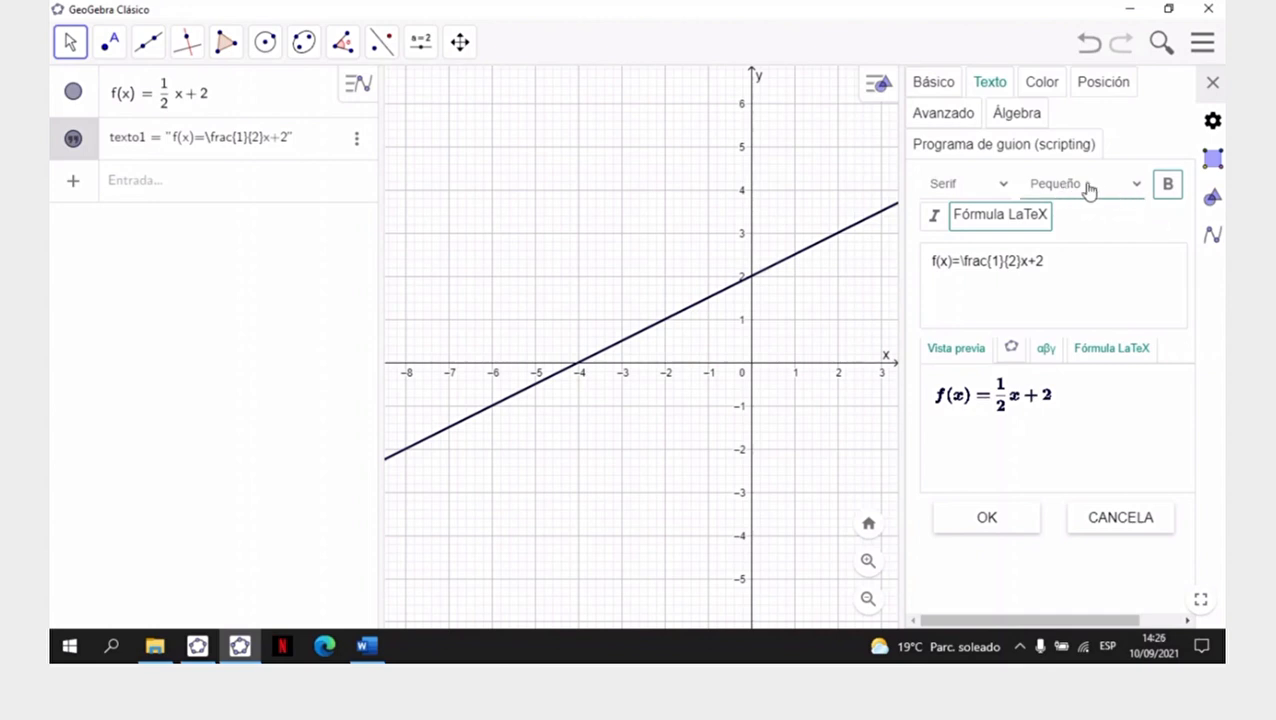
{"action": "left_click", "coordinate": [1133, 193]}
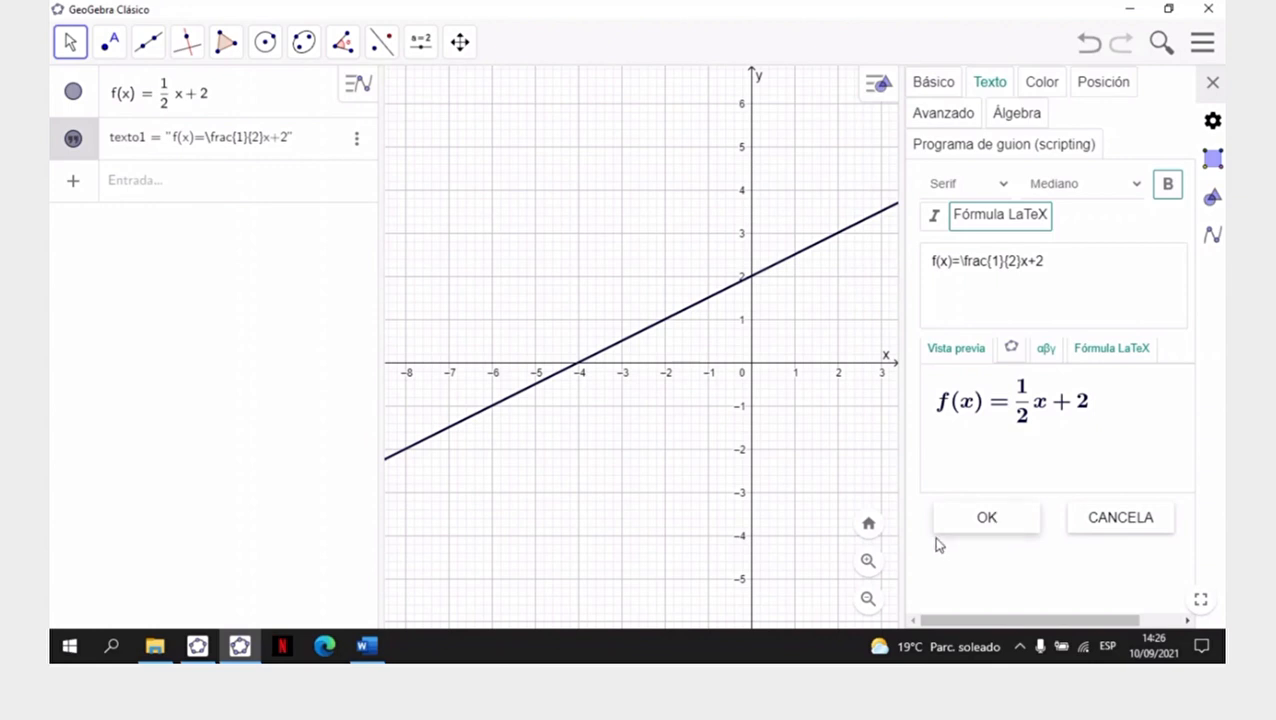
{"action": "left_click", "coordinate": [1214, 82]}
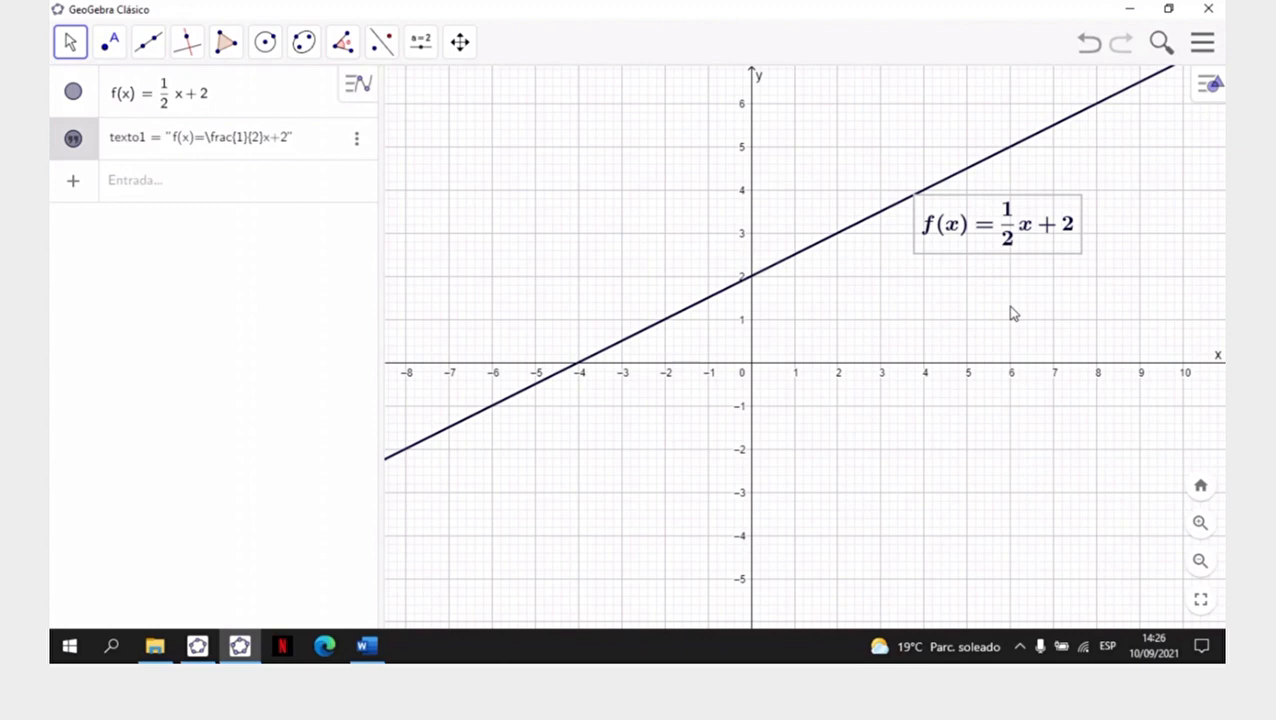
- Try the Pequeño size on the formula text, restore bold Mediano, close its properties and deselect it
{"action": "right_click", "coordinate": [1010, 215]}
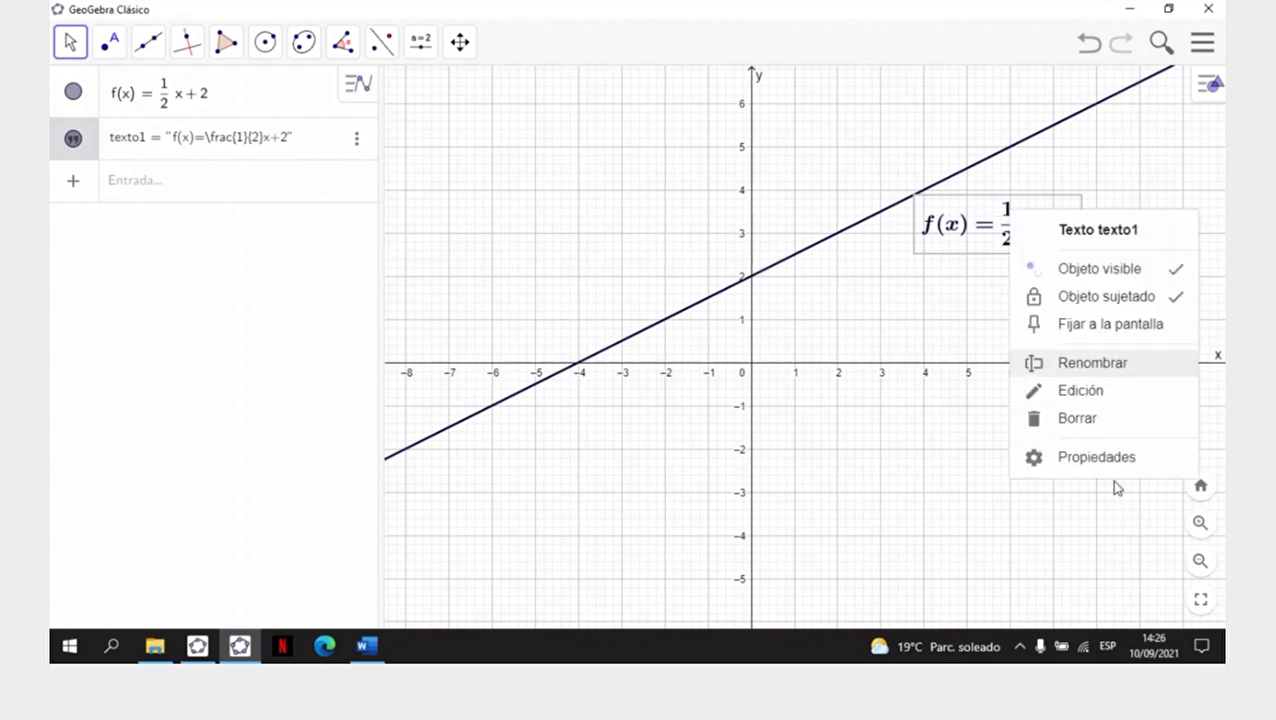
{"action": "left_click", "coordinate": [1097, 457]}
{"action": "left_click", "coordinate": [996, 86]}
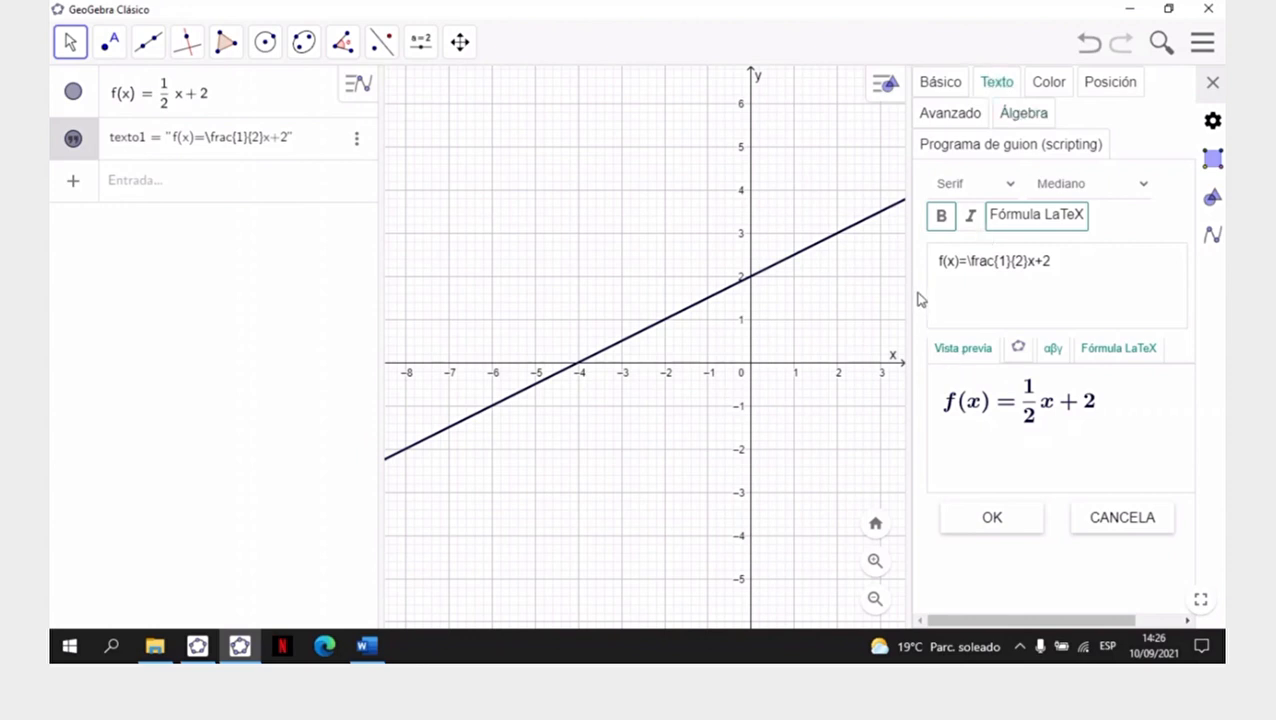
{"action": "left_click", "coordinate": [942, 218]}
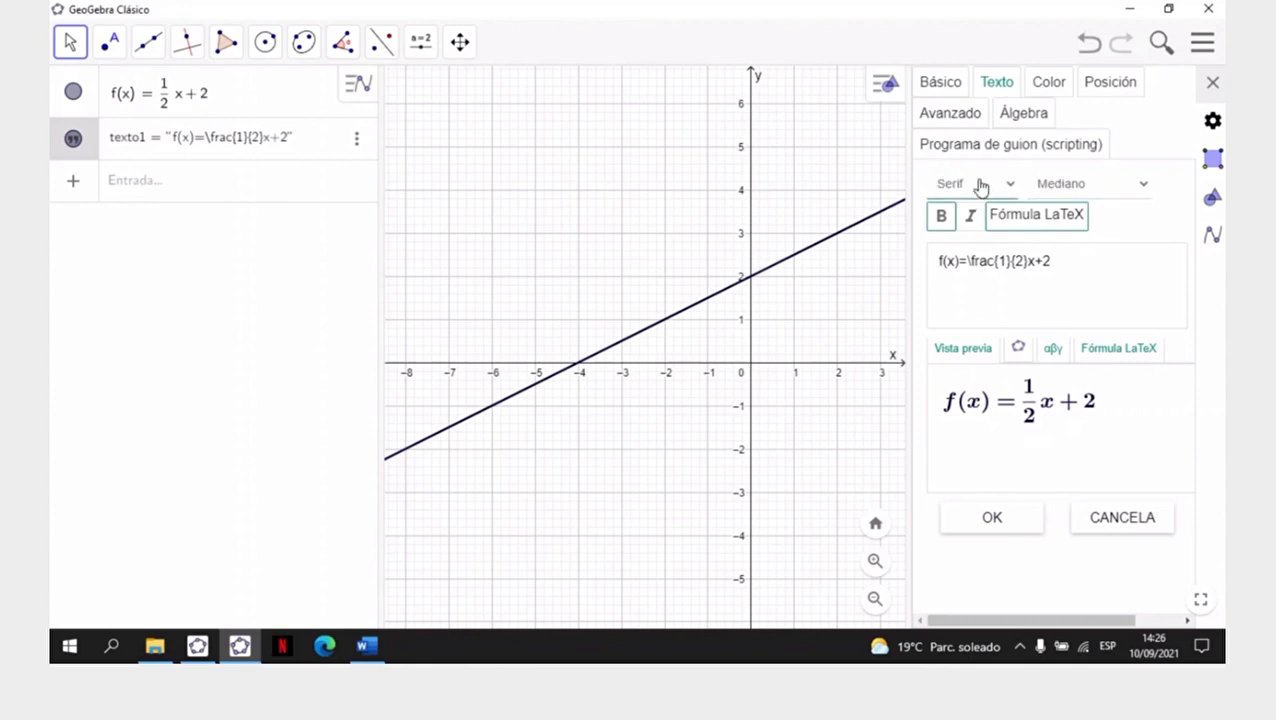
{"action": "left_click", "coordinate": [1145, 187]}
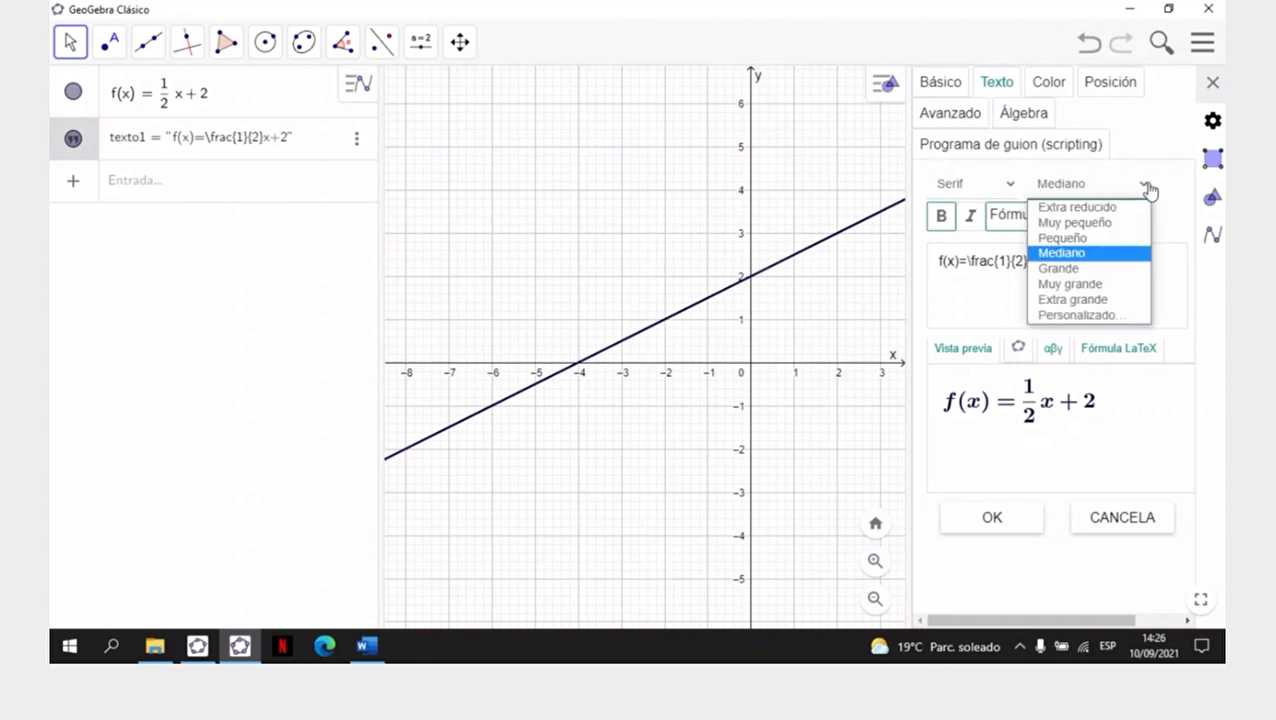
{"action": "left_click", "coordinate": [1098, 238]}
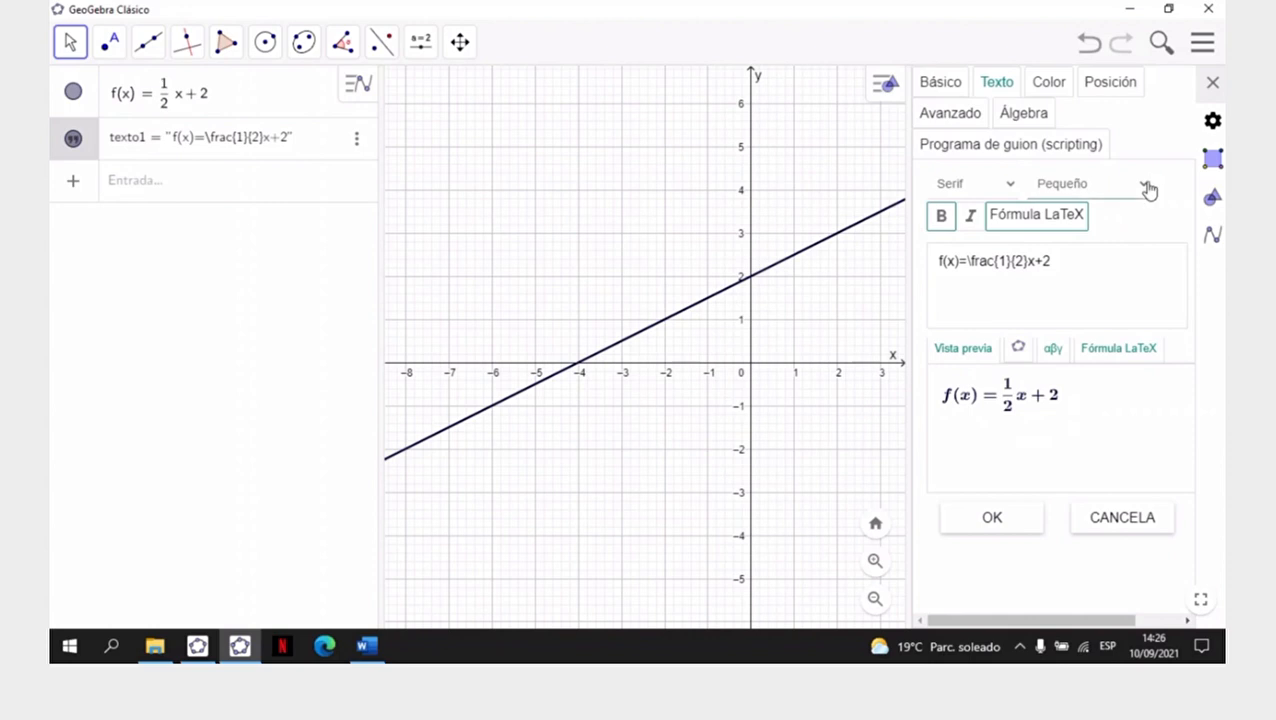
{"action": "left_click", "coordinate": [1146, 187]}
{"action": "left_click", "coordinate": [1096, 254]}
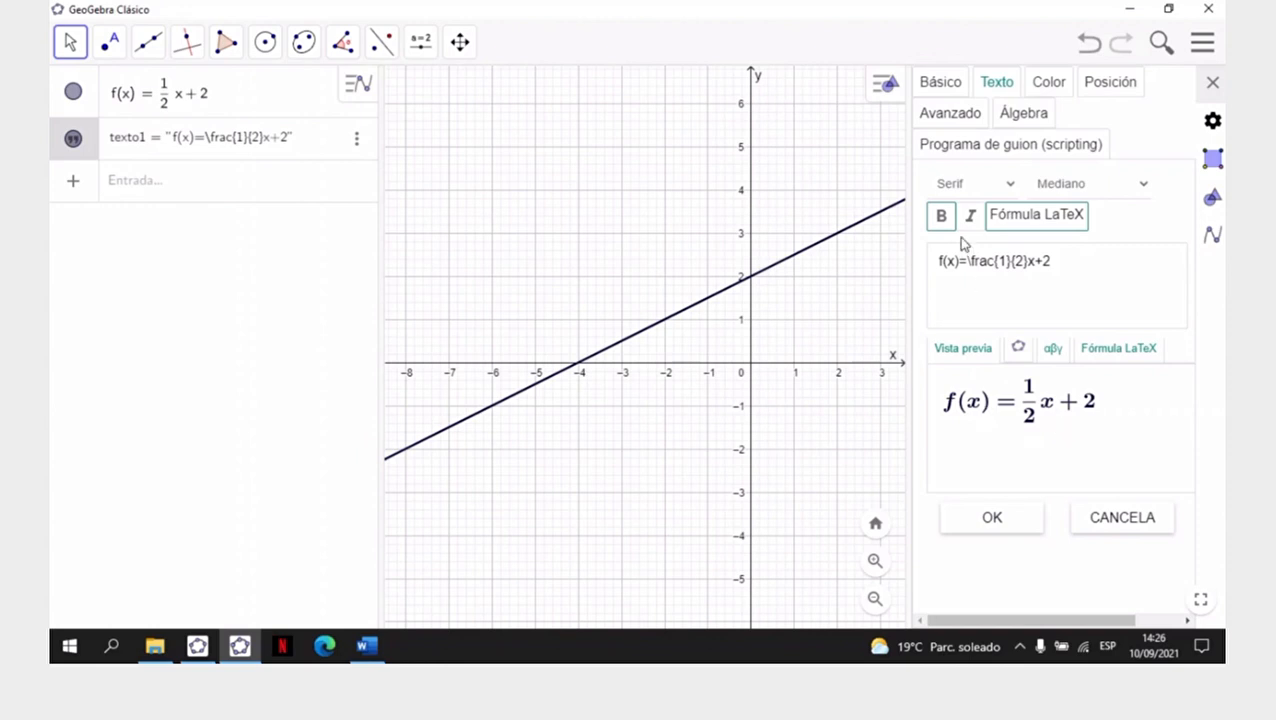
{"action": "left_click", "coordinate": [941, 224]}
{"action": "left_click", "coordinate": [1212, 82]}
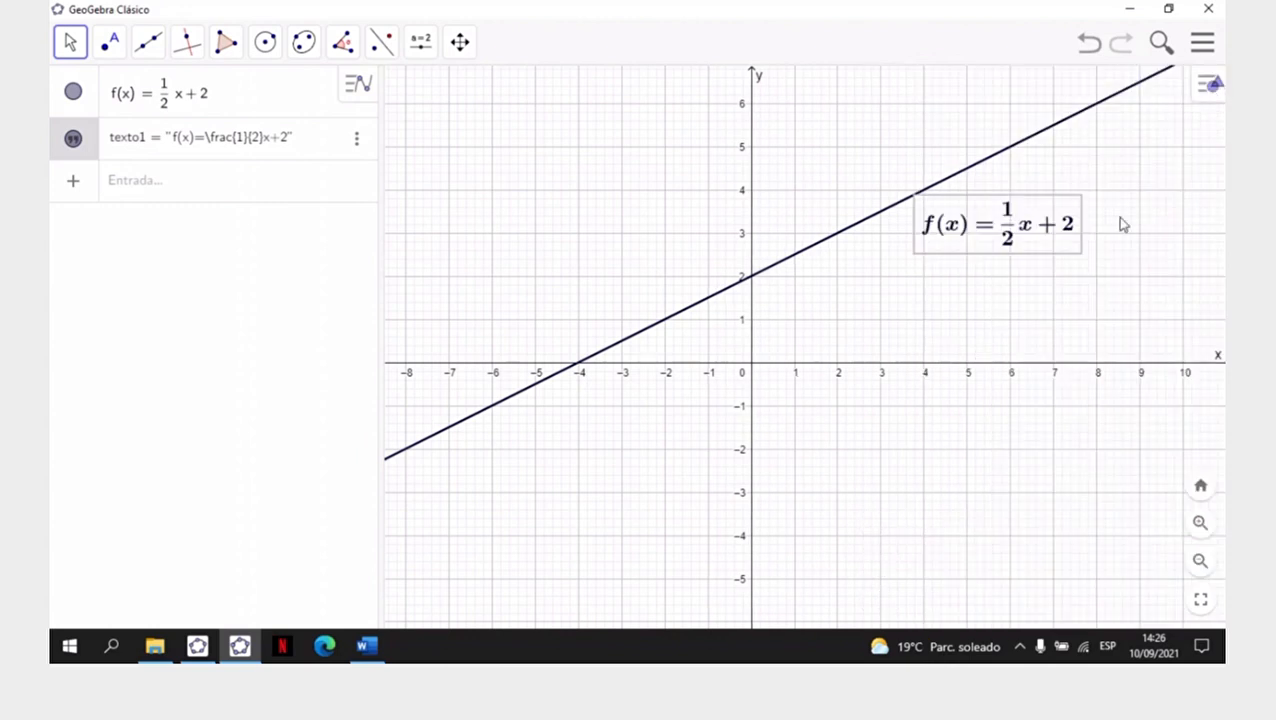
{"action": "left_click", "coordinate": [1020, 310]}
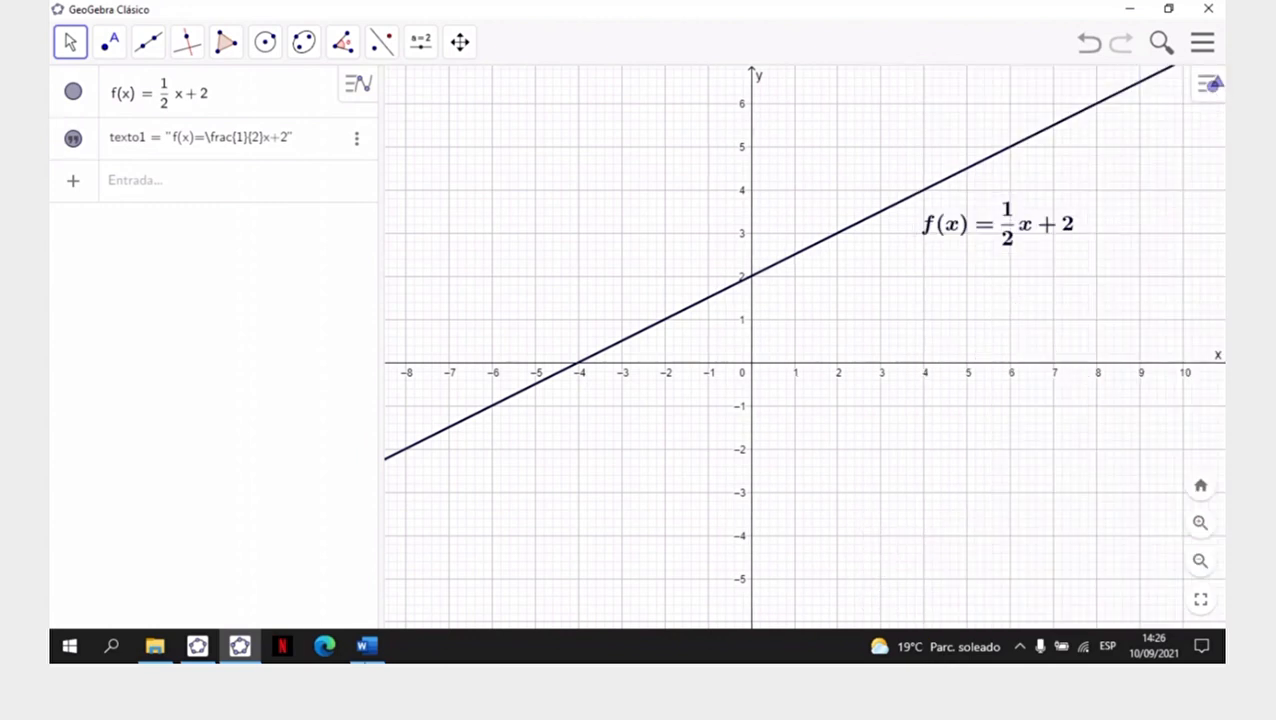
- Switch to GeoGebra Classic 5 and make the formula text above the line bold
{"action": "left_click", "coordinate": [198, 647]}
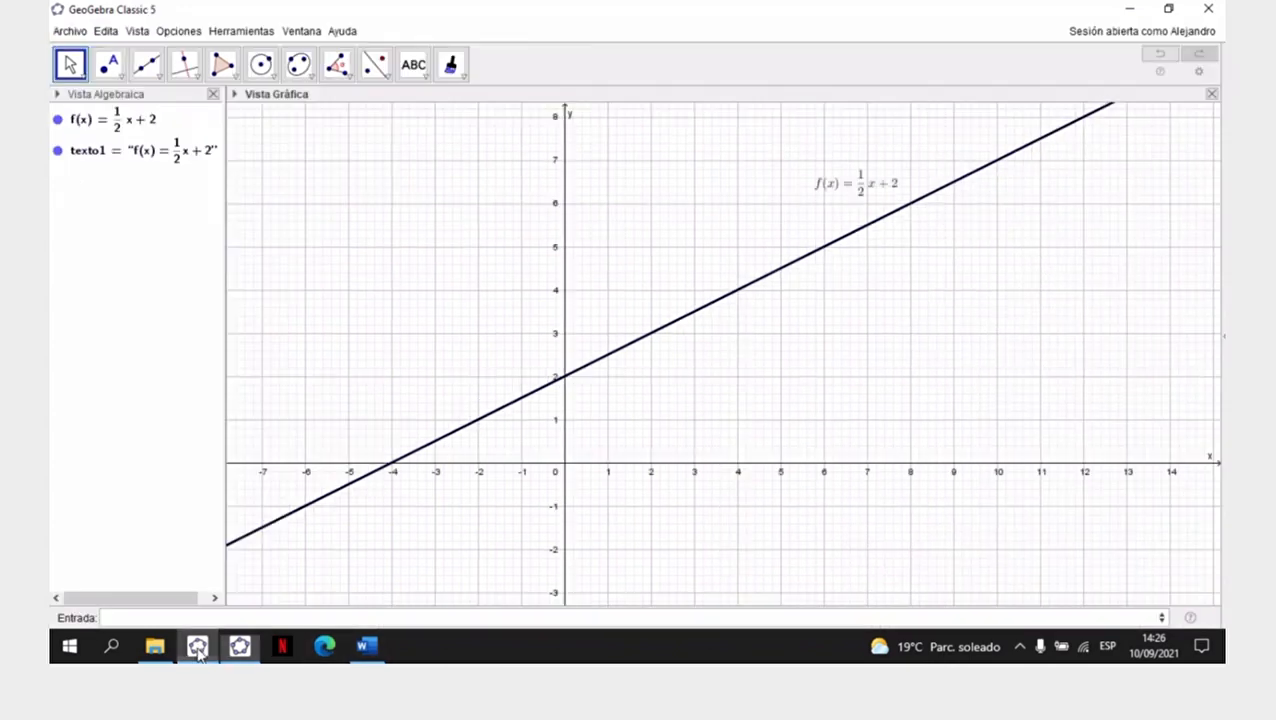
{"action": "left_click", "coordinate": [861, 188]}
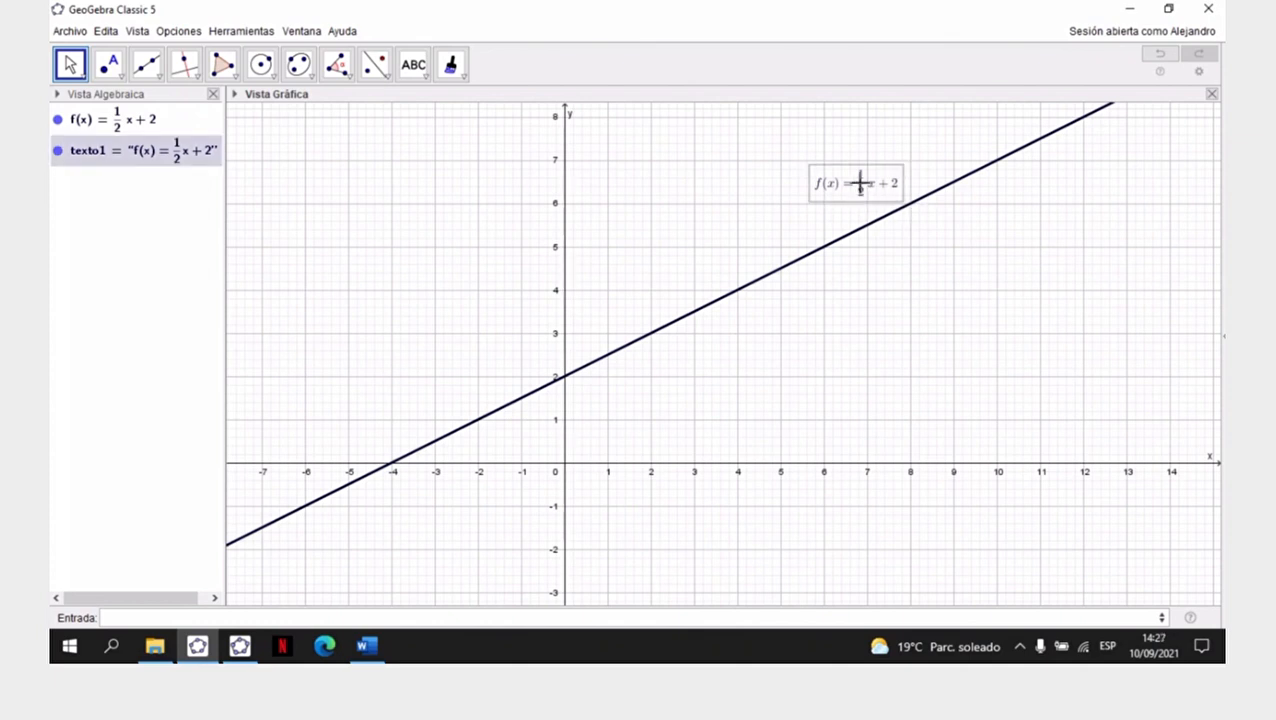
{"action": "right_click", "coordinate": [861, 186]}
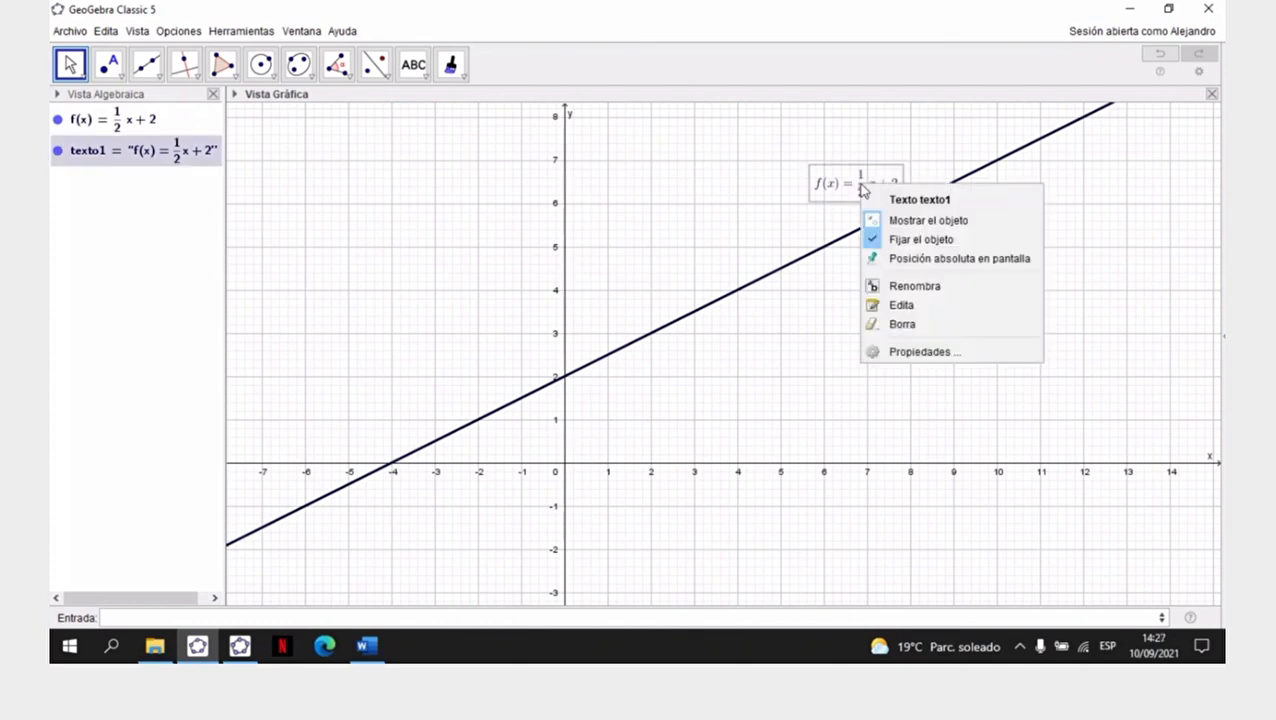
{"action": "left_click", "coordinate": [917, 353]}
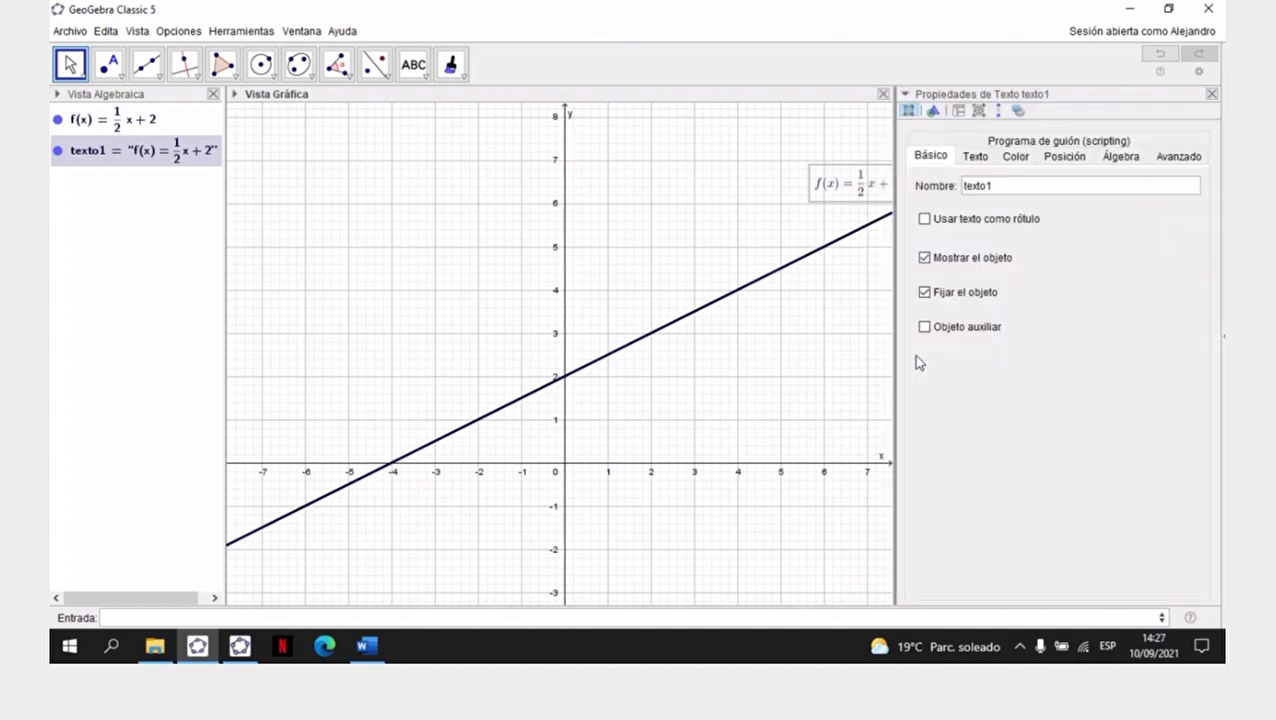
{"action": "left_click", "coordinate": [975, 160]}
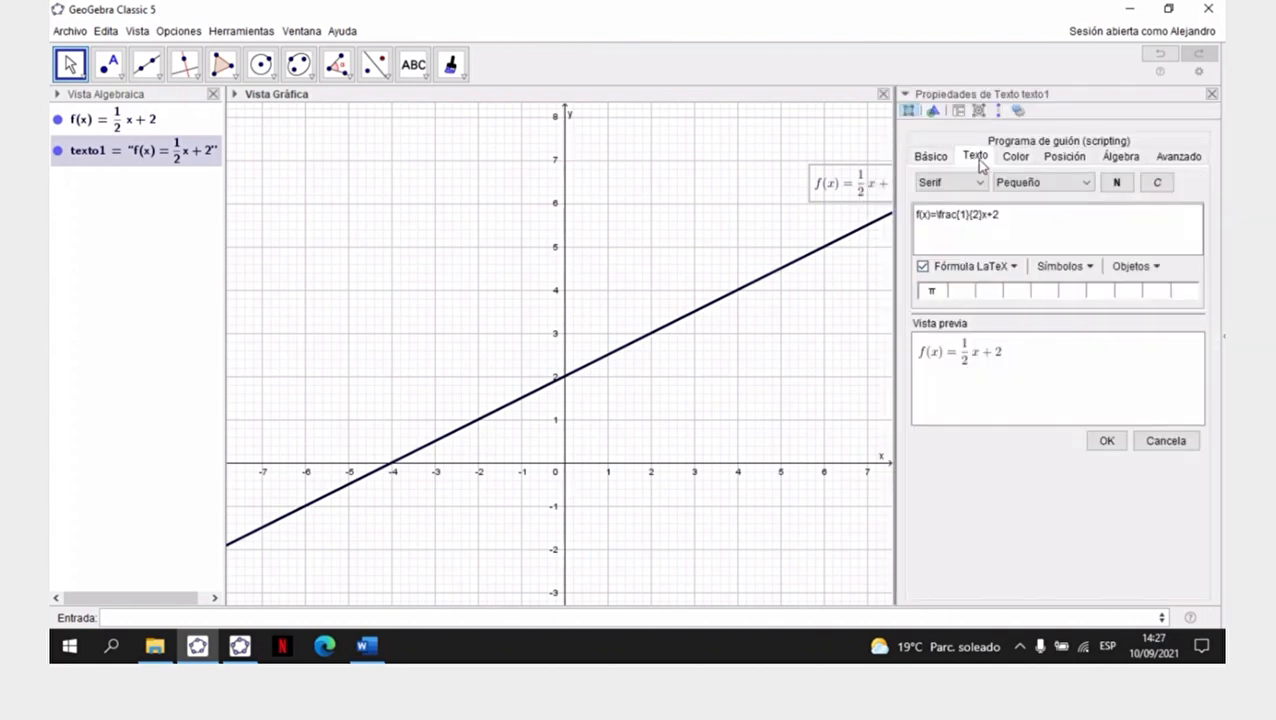
{"action": "left_click", "coordinate": [1116, 184]}
{"action": "left_click", "coordinate": [1118, 184]}
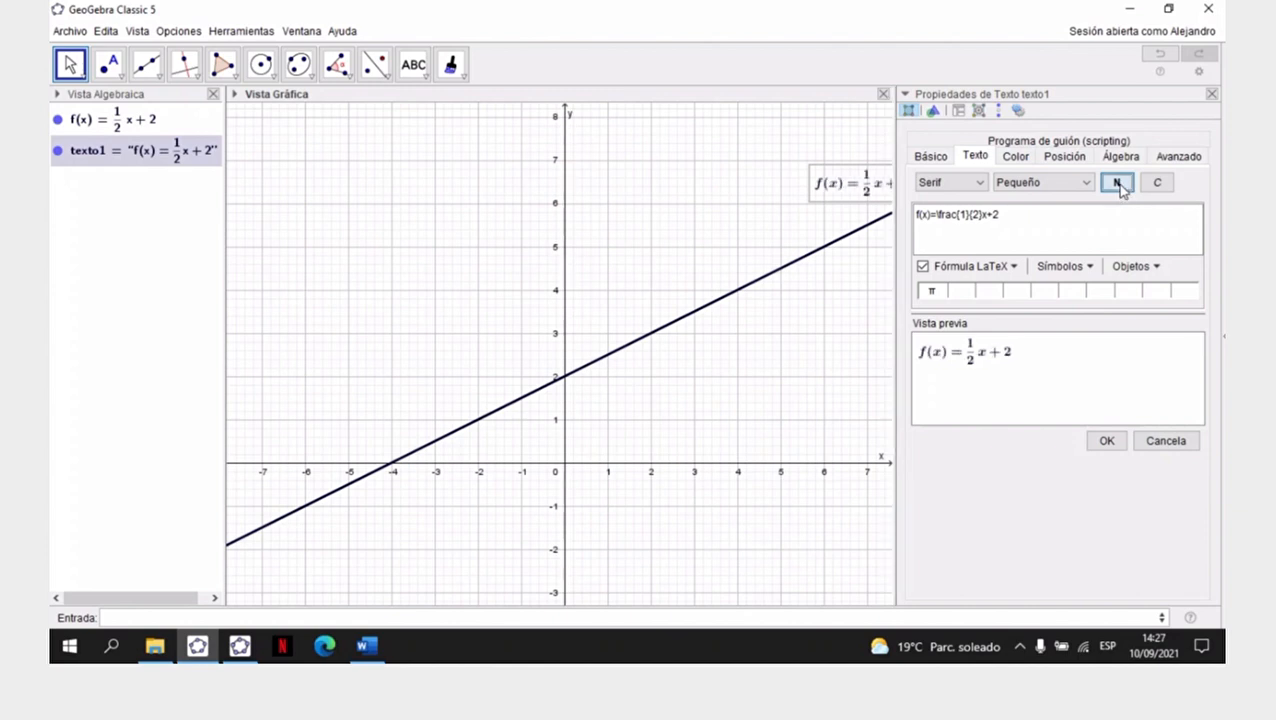
- Set the formula text's size to Mediano, confirm it and close the text's properties
{"action": "left_click", "coordinate": [1090, 188]}
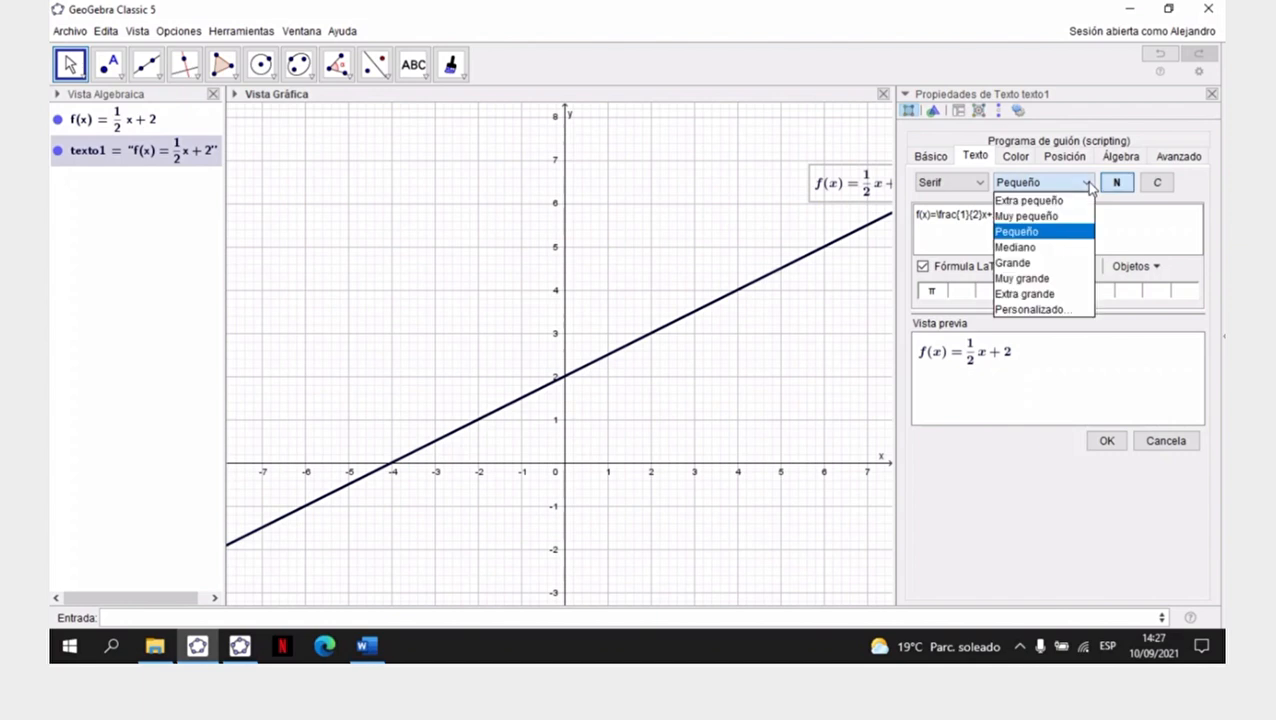
{"action": "left_click", "coordinate": [1046, 247]}
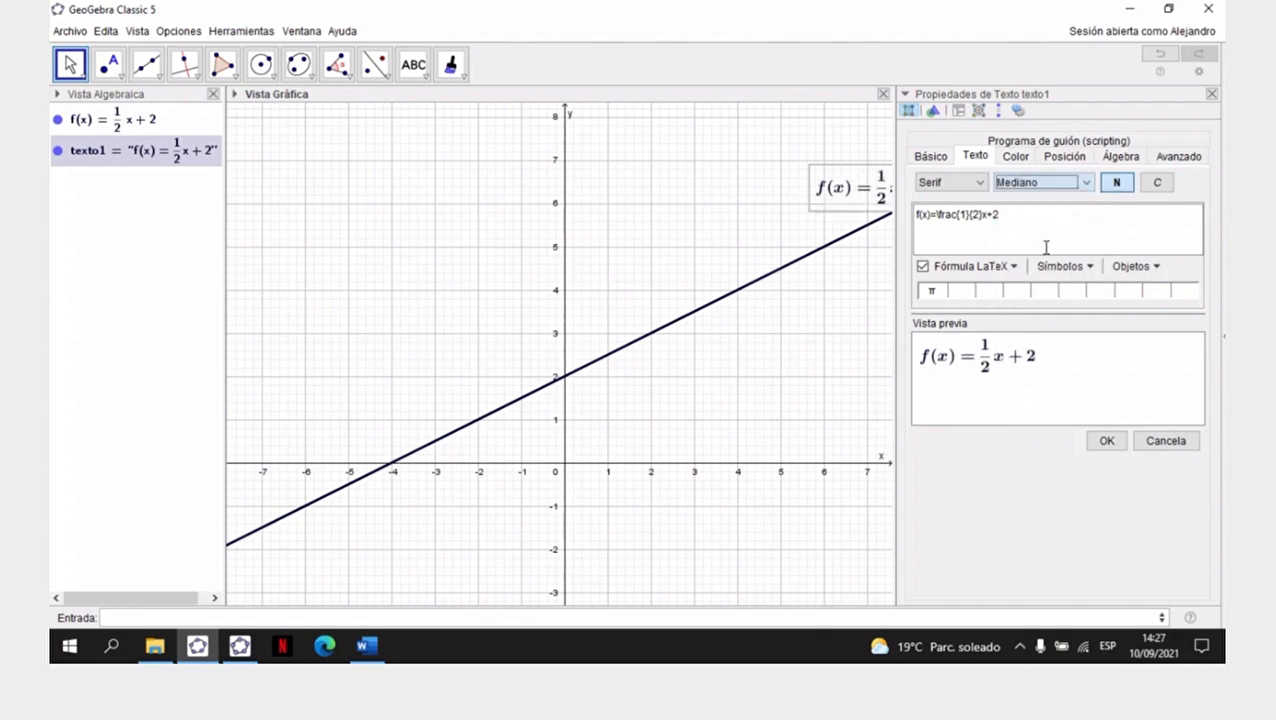
{"action": "left_click", "coordinate": [1108, 444]}
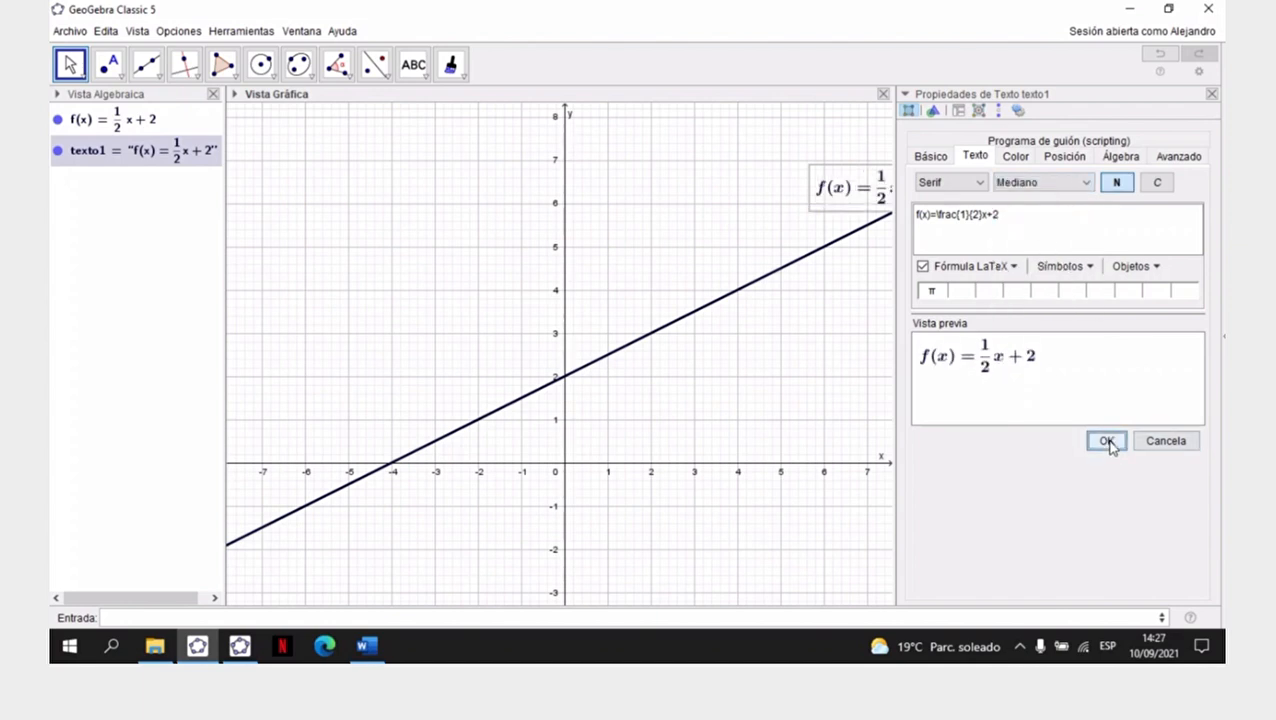
{"action": "left_click", "coordinate": [1212, 97]}
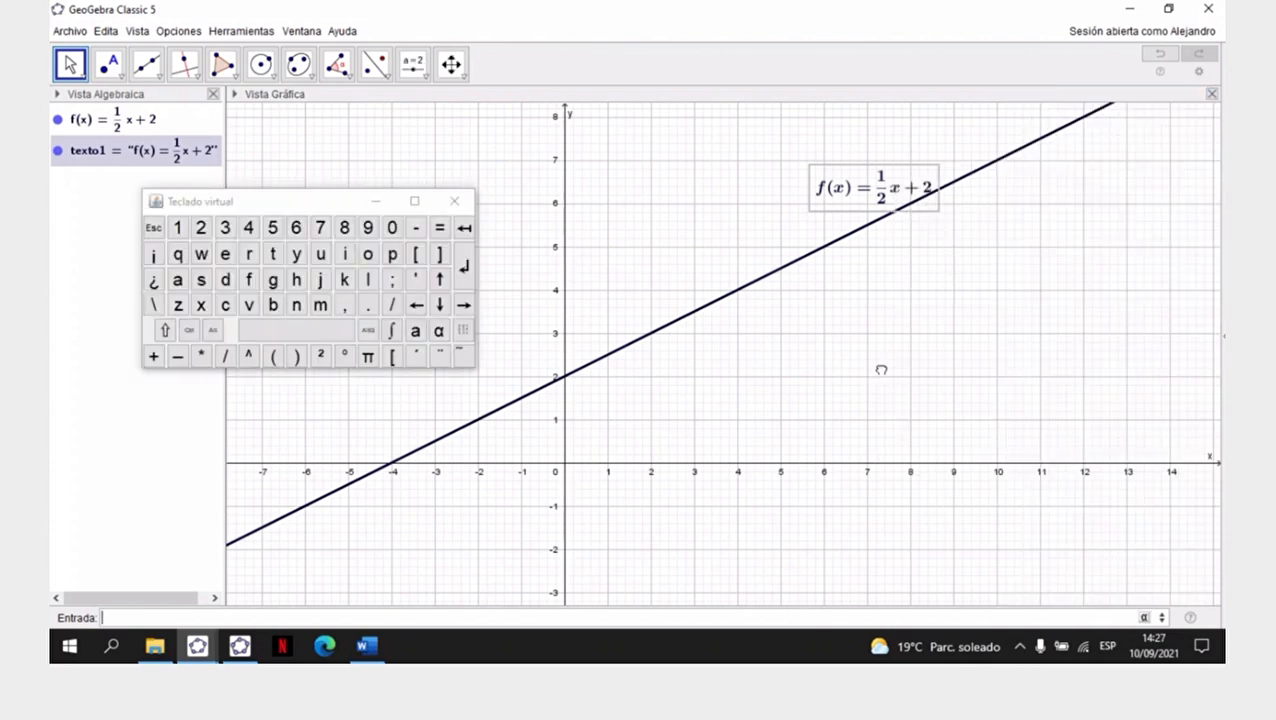
- Dismiss the virtual keyboard and deselect the formula text
{"action": "key", "text": "Escape"}
{"action": "left_click", "coordinate": [876, 188]}
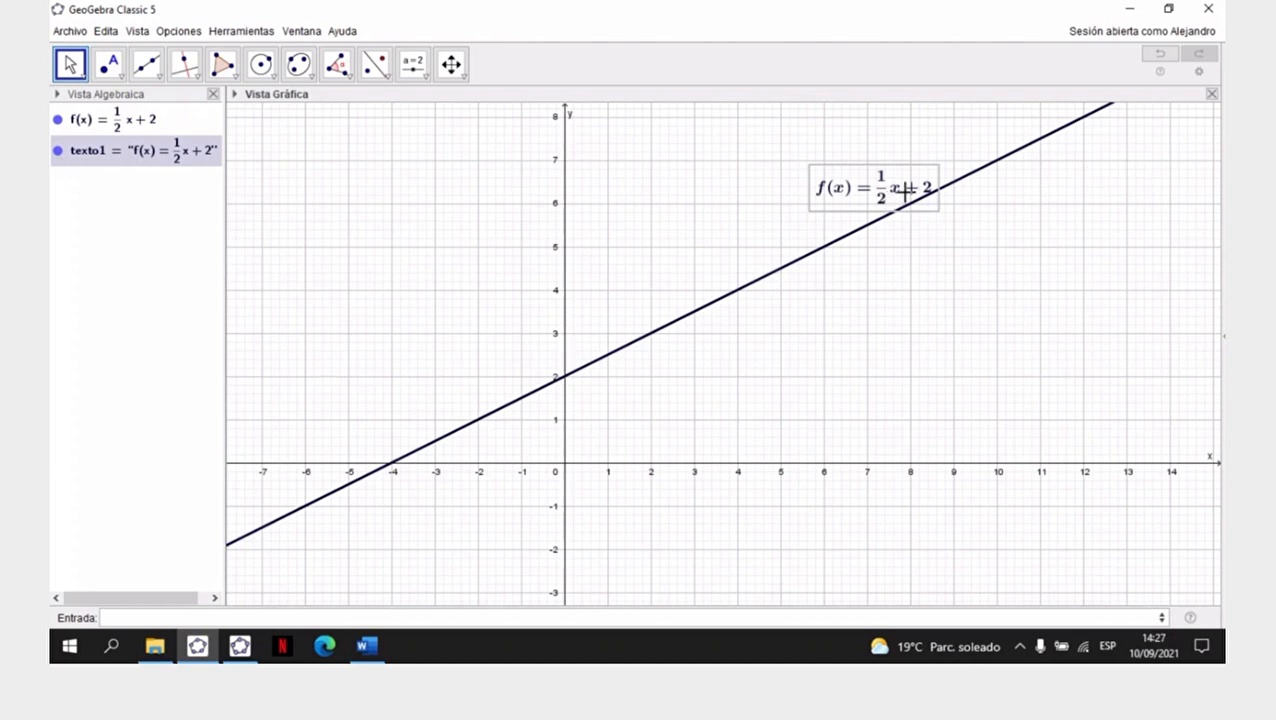
{"action": "left_click", "coordinate": [875, 14]}
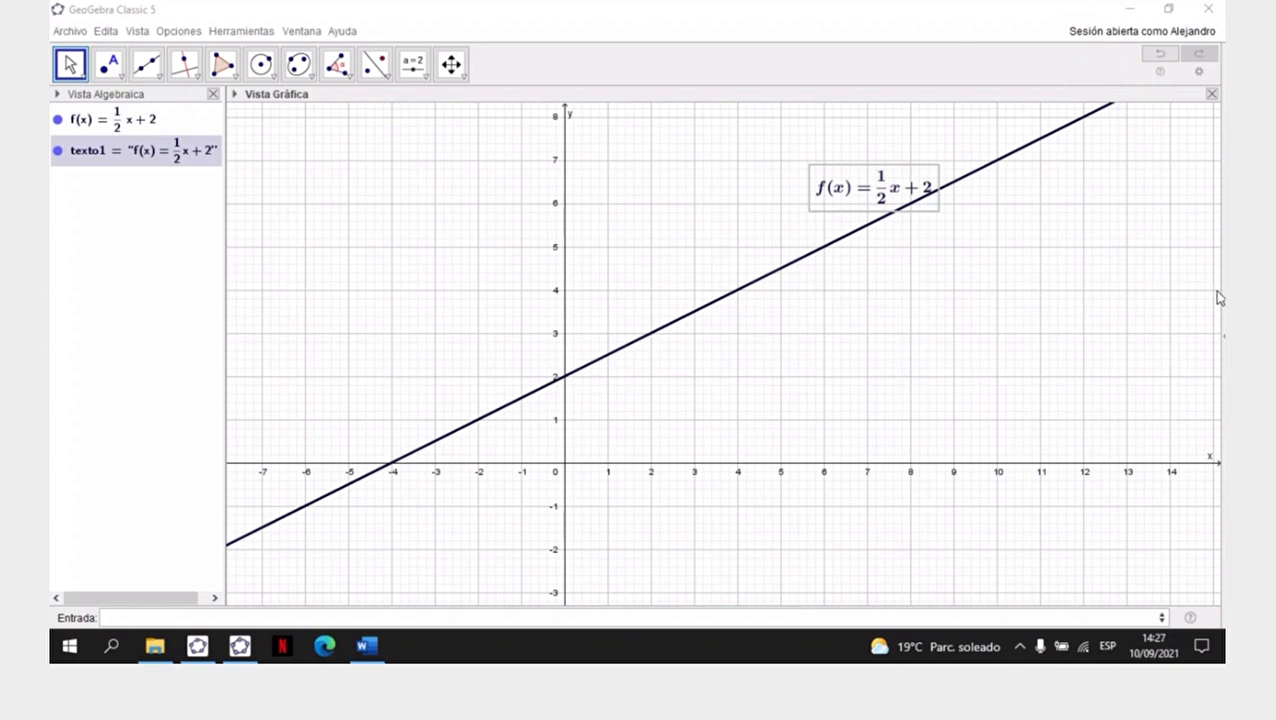
{"action": "left_click", "coordinate": [1101, 300]}
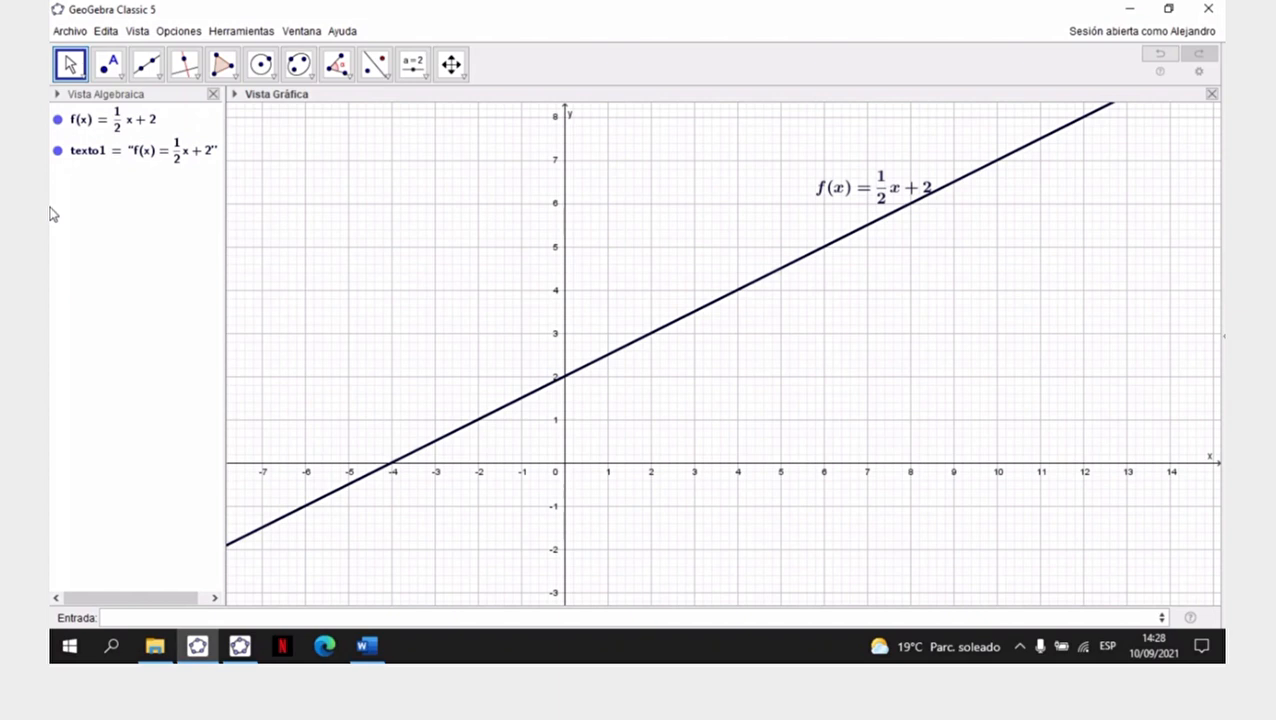
- Hide the formula text and the line of function f in the graphics view
{"action": "left_click", "coordinate": [58, 151]}
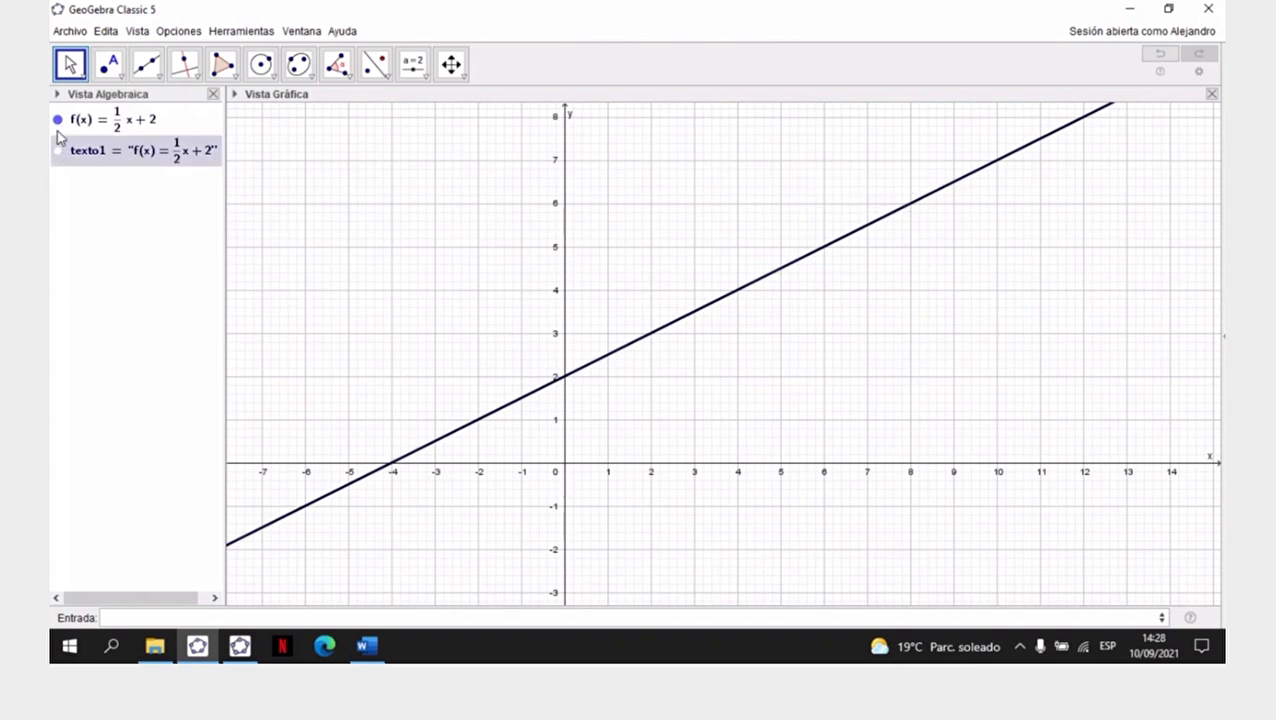
{"action": "left_click", "coordinate": [58, 119]}
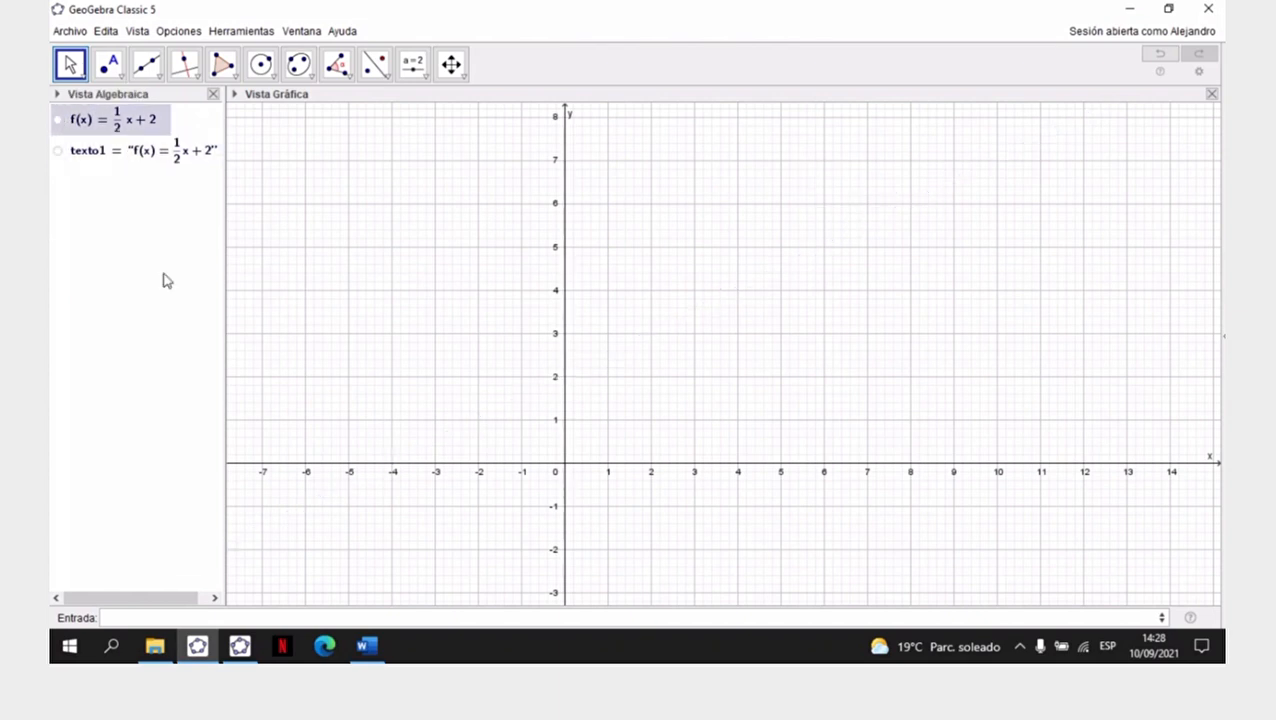
- Switch to Word, read function b) of Ejercicio N° 1 and go over to GeoGebra Clásico
{"action": "left_click", "coordinate": [366, 646]}
{"action": "left_click", "coordinate": [390, 373]}
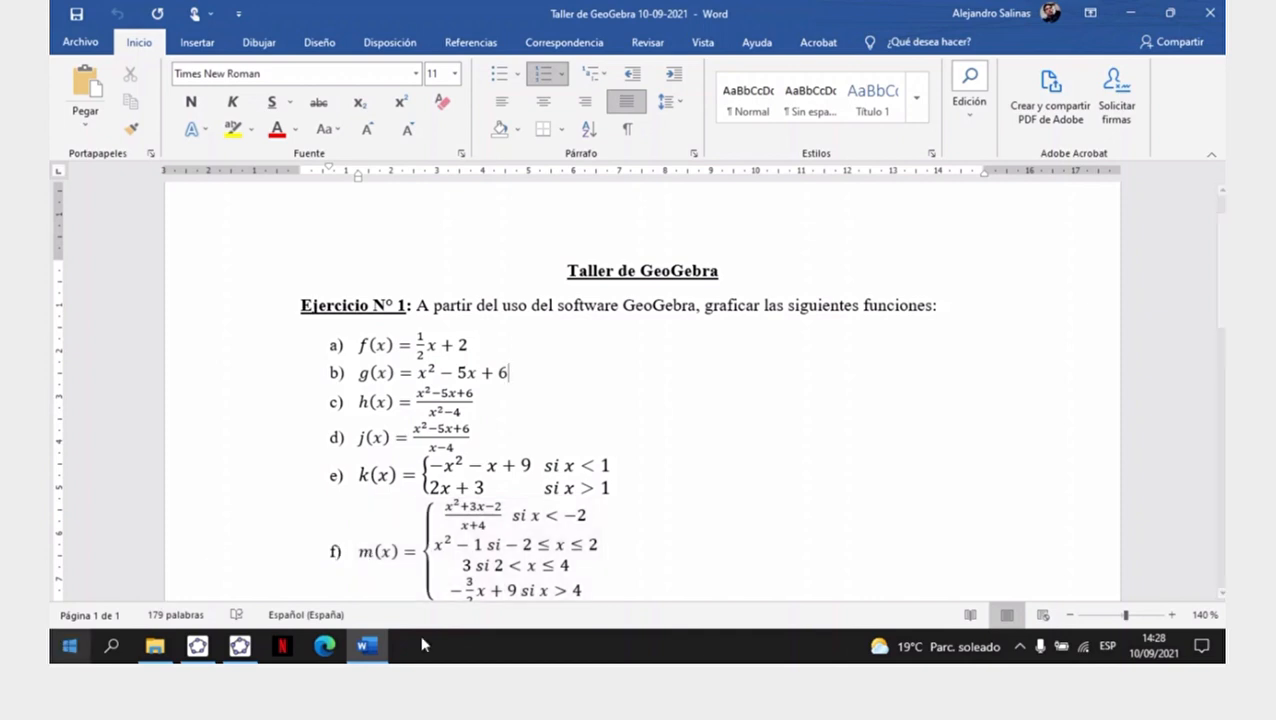
{"action": "left_click", "coordinate": [240, 647]}
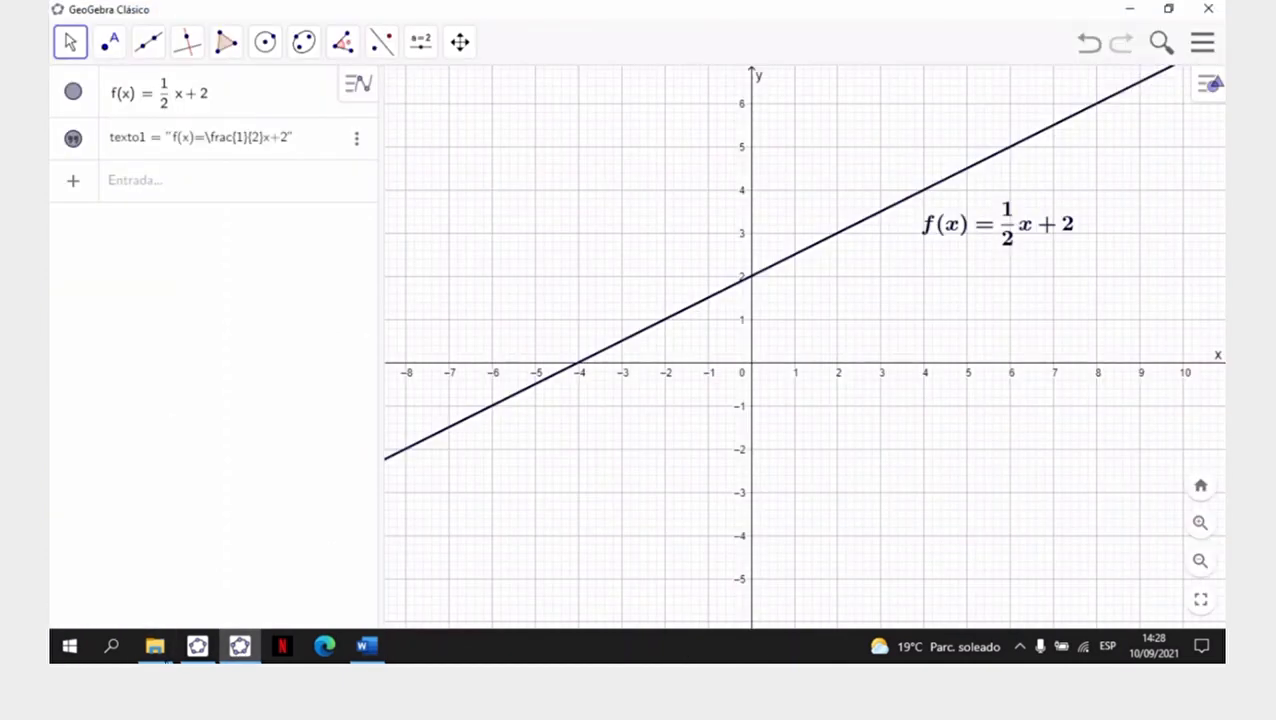
- Switch to GeoGebra Classic 5 and begin a new function entry with g(x)=x
{"action": "left_click", "coordinate": [197, 647]}
{"action": "left_click", "coordinate": [214, 615]}
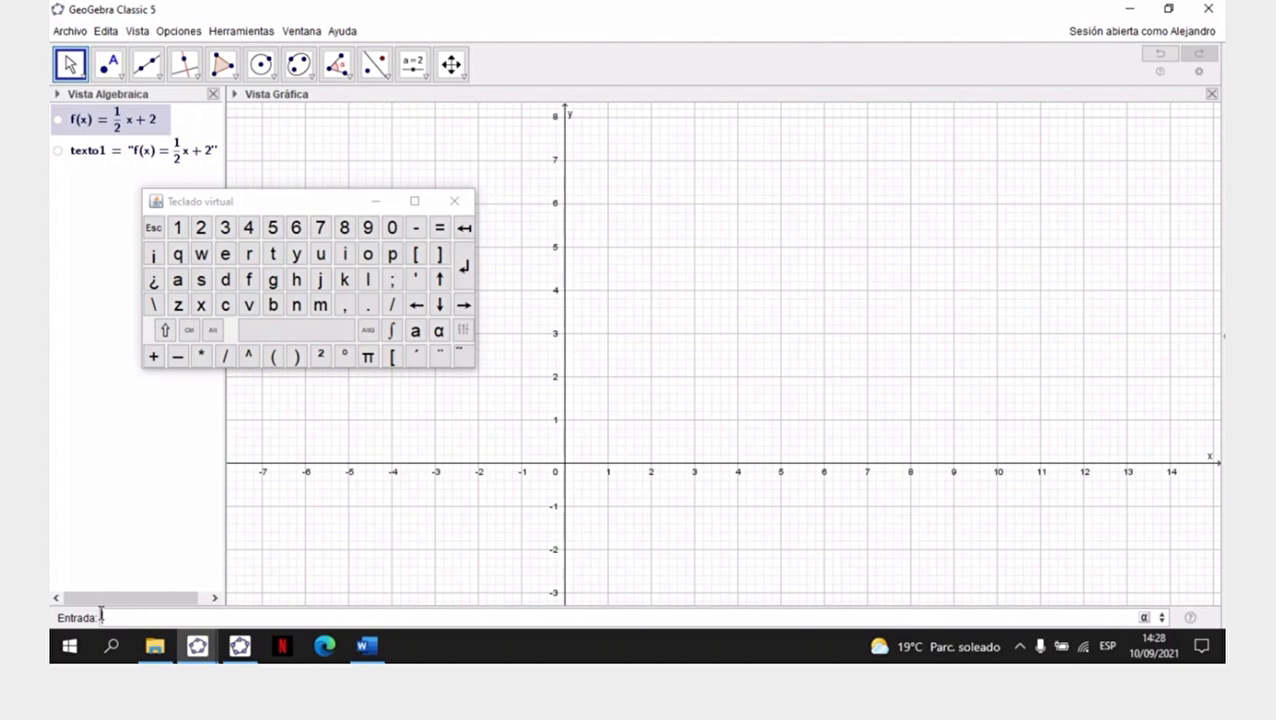
{"action": "type", "text": "g("}
{"action": "type", "text": "="}
{"action": "type", "text": "x"}
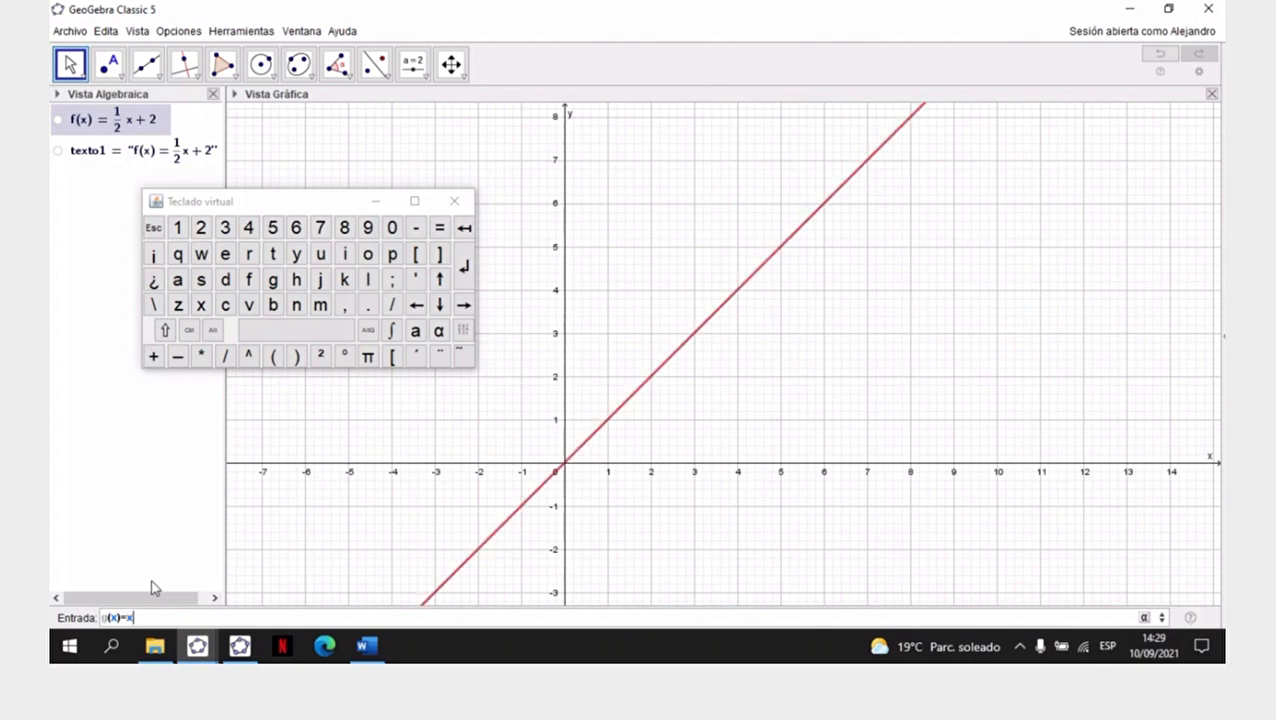
- Try squaring x with the ² symbol and with ^2, removing each exponent
{"action": "left_click", "coordinate": [321, 356]}
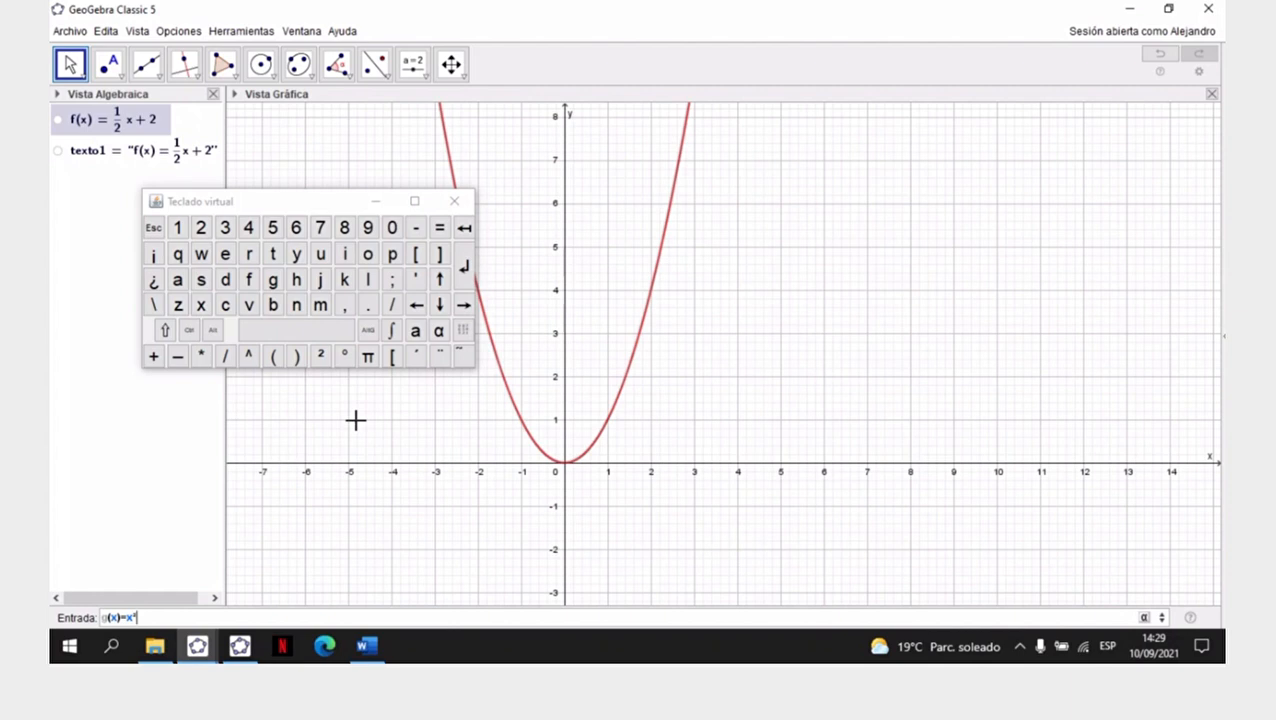
{"action": "key", "text": "BackSpace"}
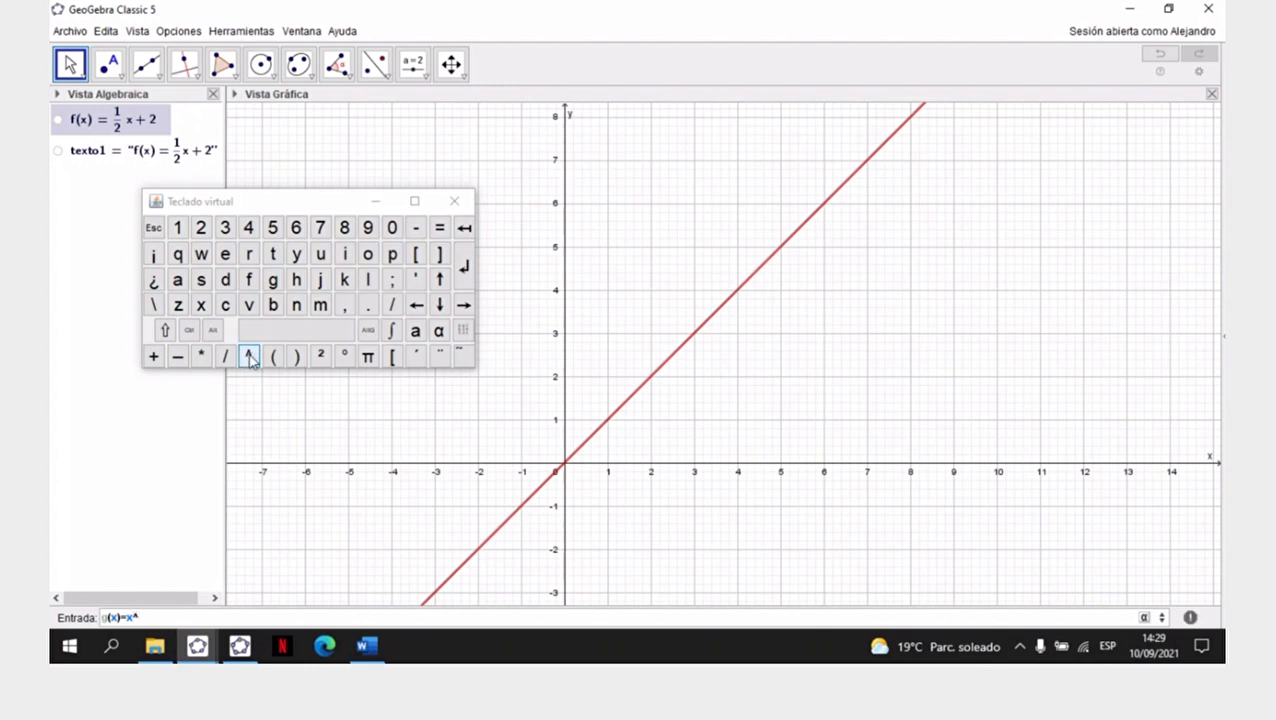
{"action": "type", "text": "2"}
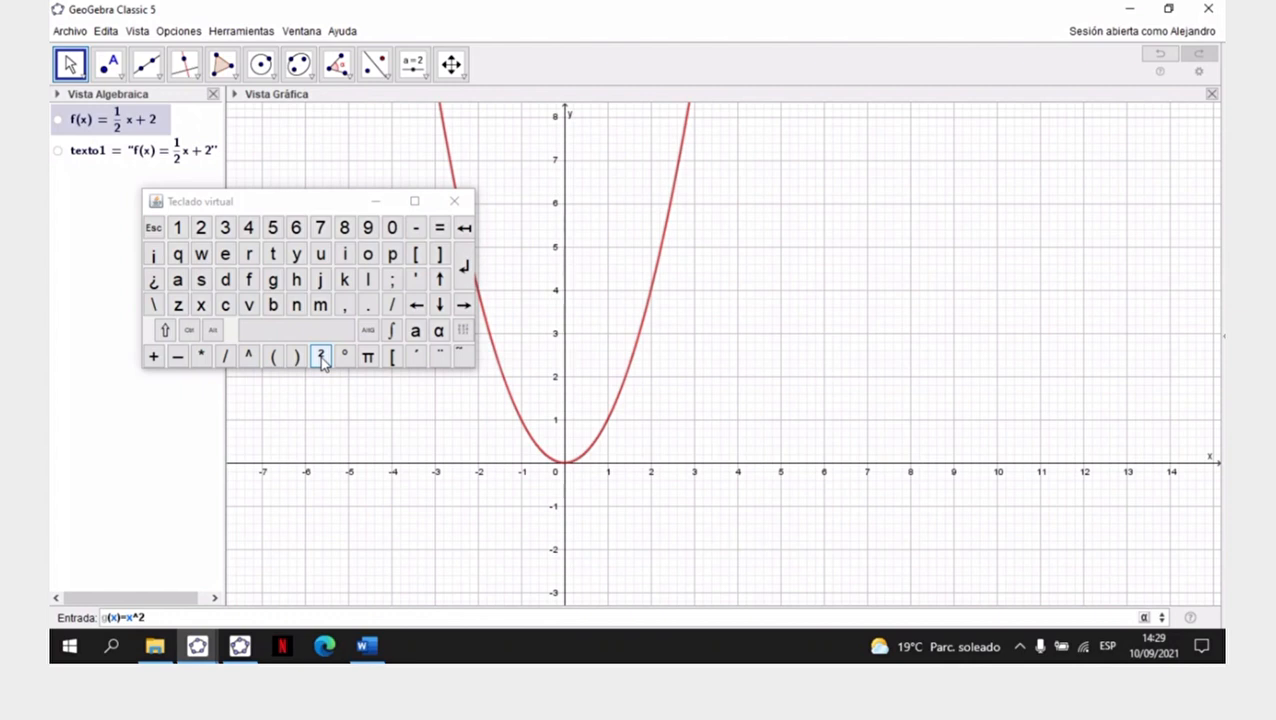
{"action": "key", "text": "BackSpace"}
{"action": "key", "text": "BackSpace"}
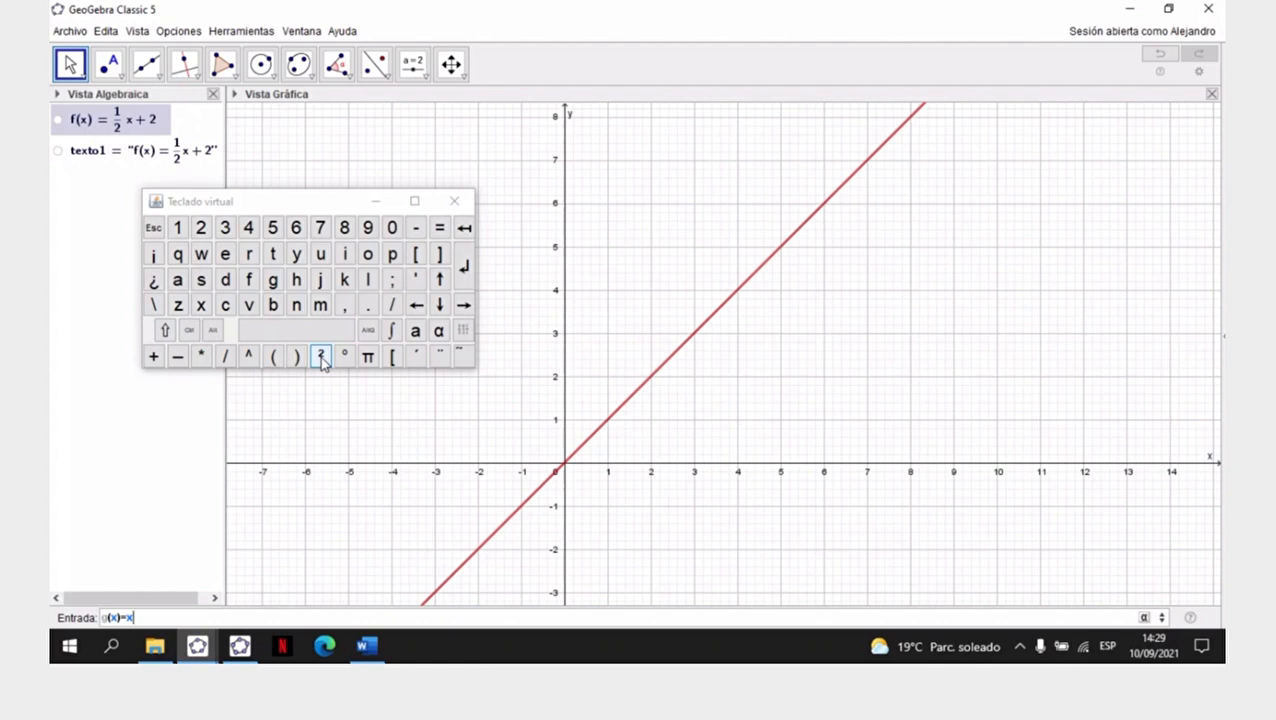
- Square the x, complete the entry as g(x)=x²-5x+6 and graph the function
{"action": "left_click", "coordinate": [322, 358]}
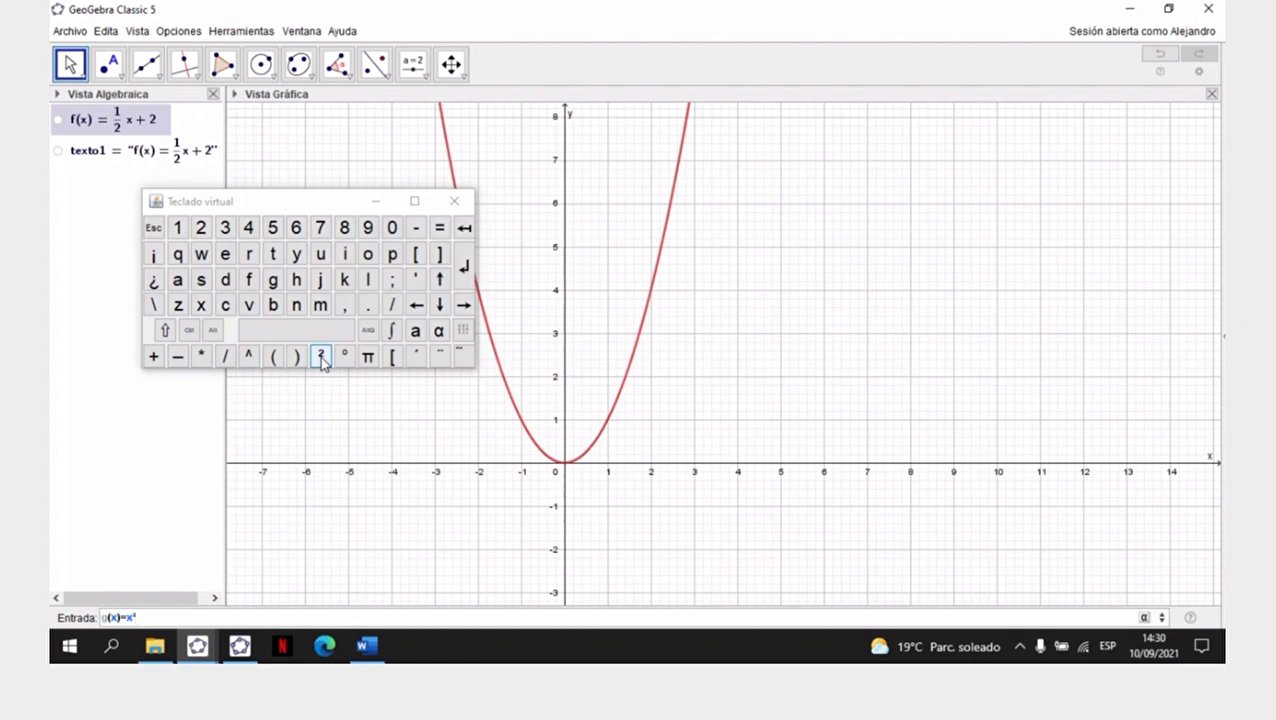
{"action": "type", "text": "-5"}
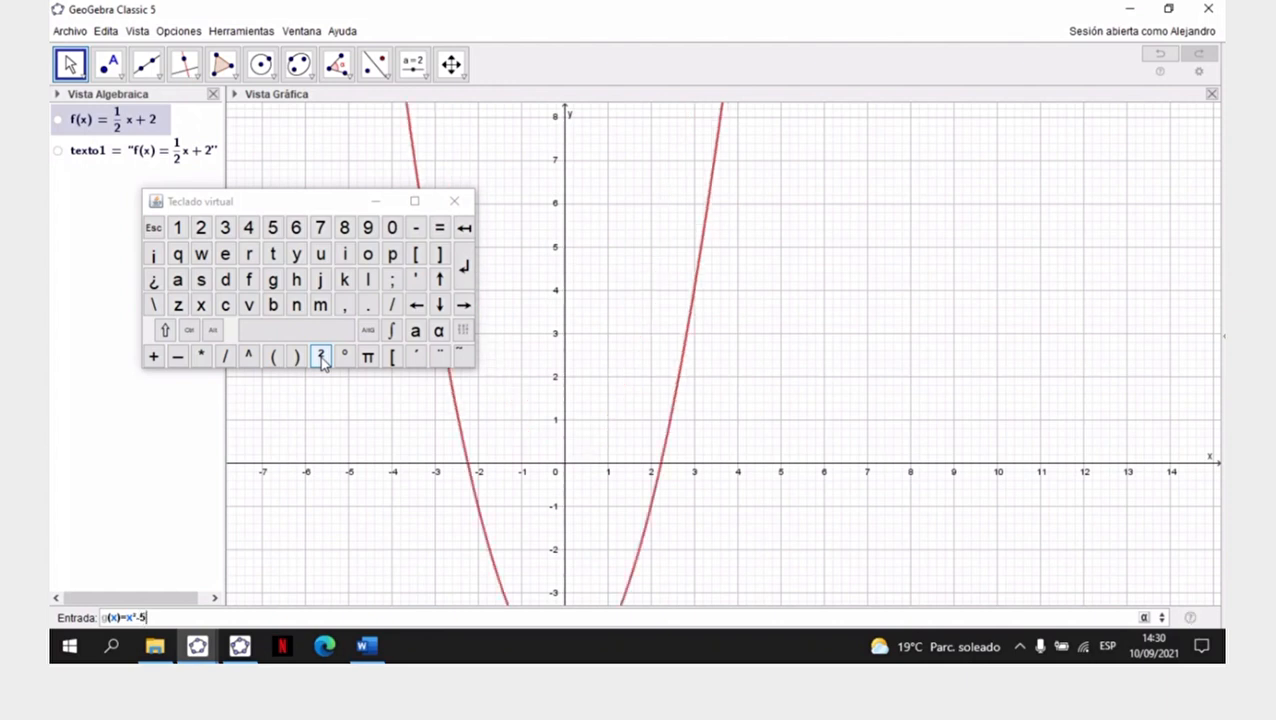
{"action": "type", "text": "x"}
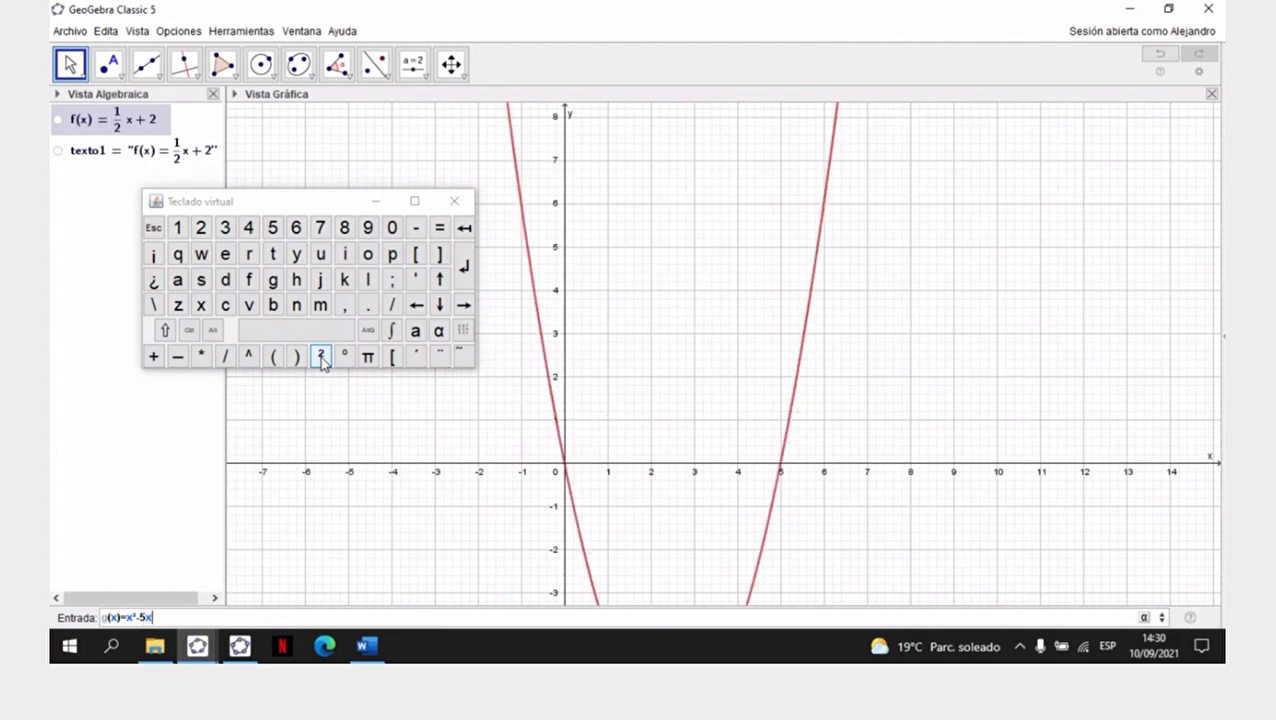
{"action": "type", "text": "+6"}
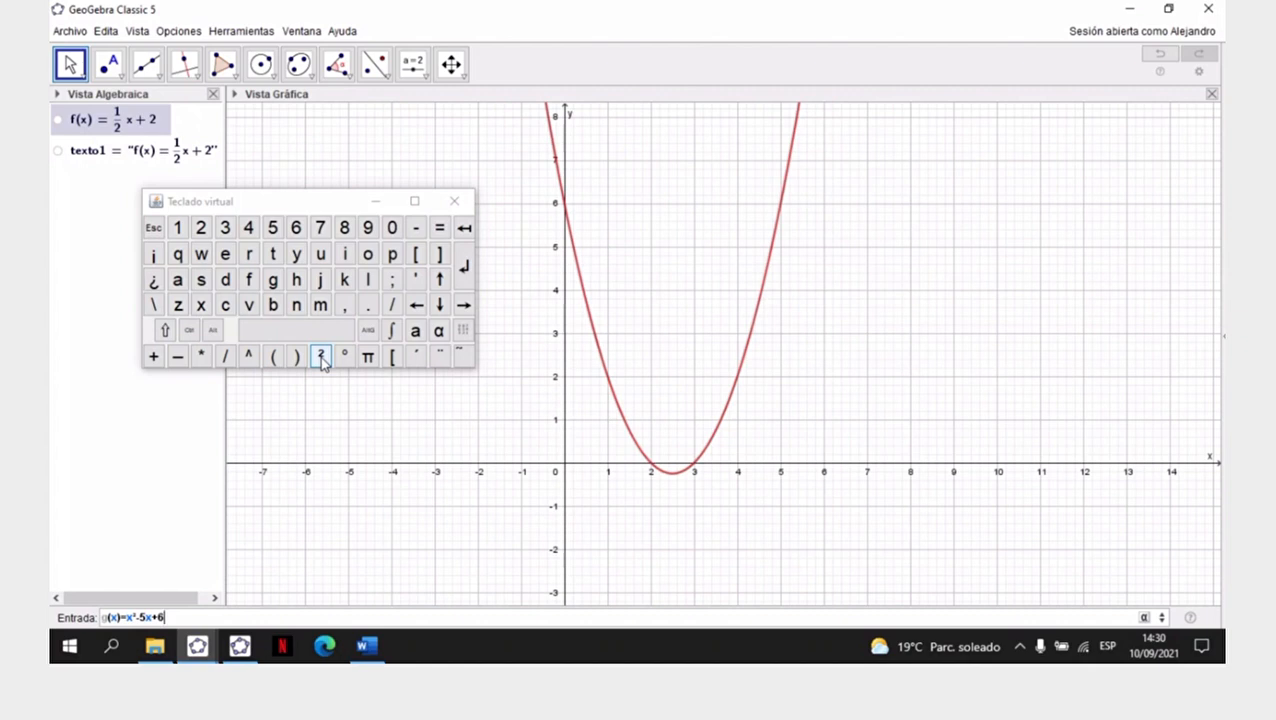
{"action": "key", "text": "Return"}
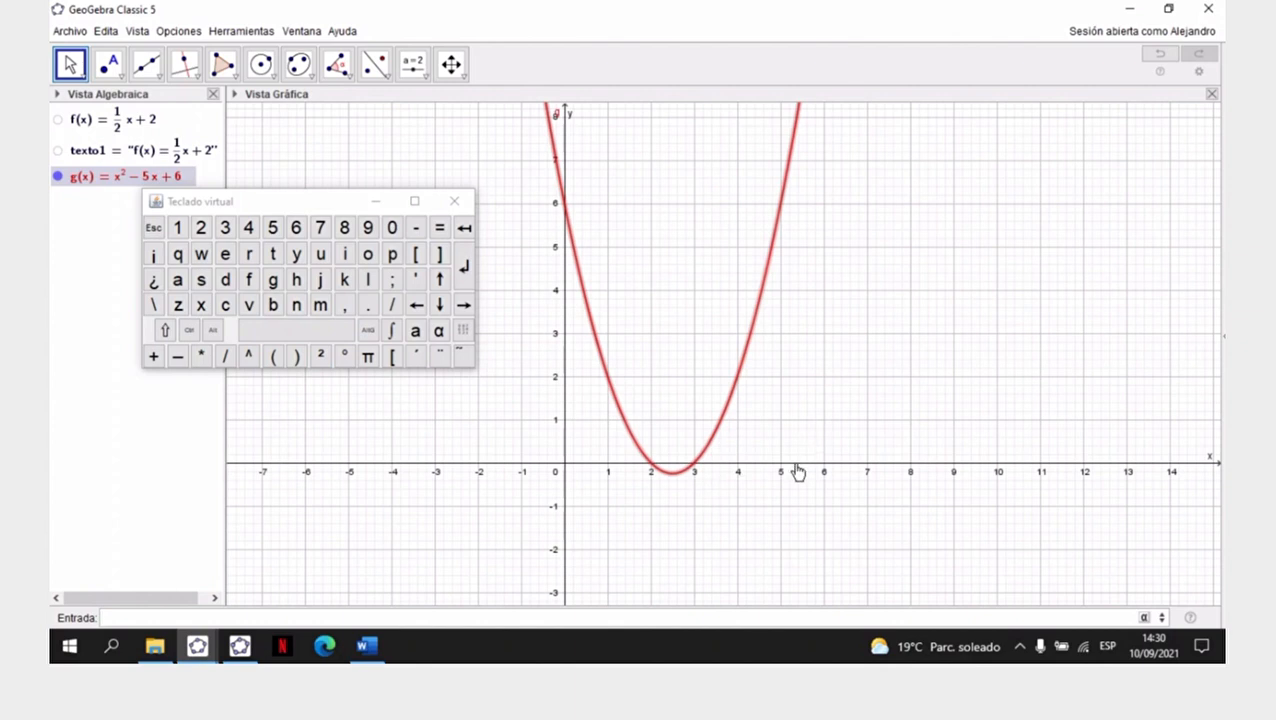
- Rescale both axes with Desplaza Vista Gráfica so the x-axis spans about -5 to 10 and the y-axis reaches about 7
{"action": "left_click", "coordinate": [462, 78]}
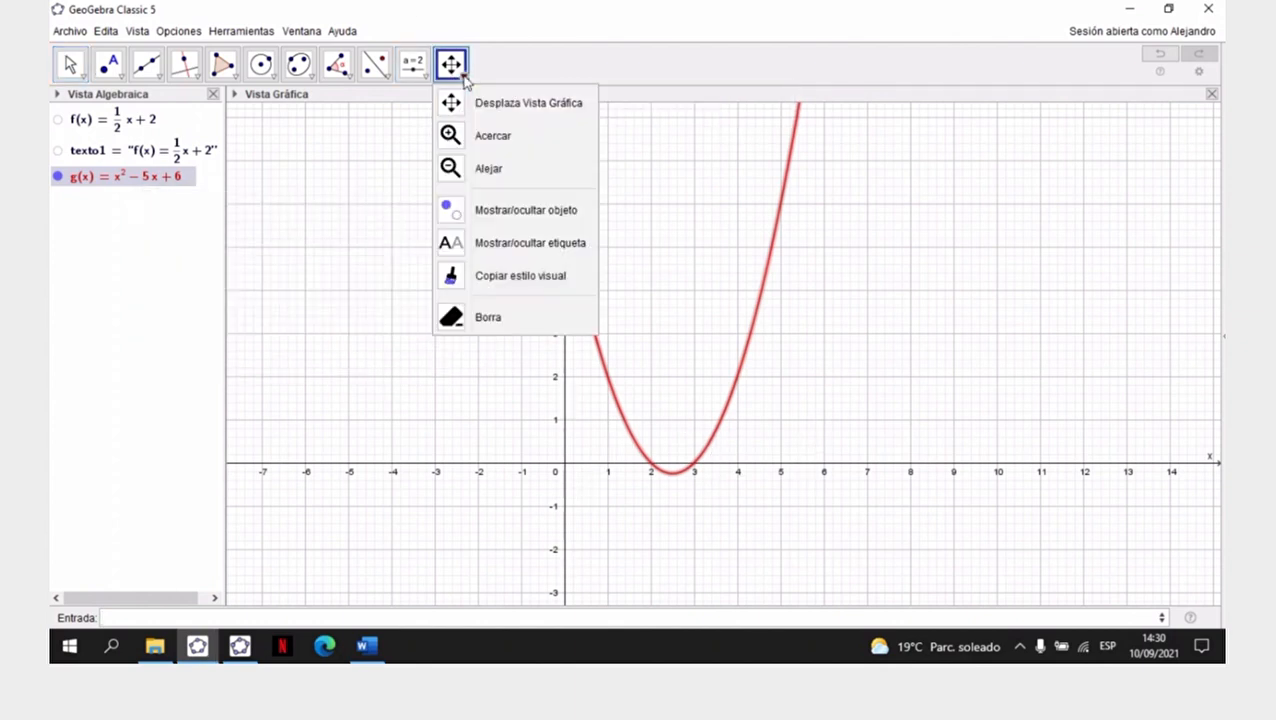
{"action": "left_click", "coordinate": [537, 106]}
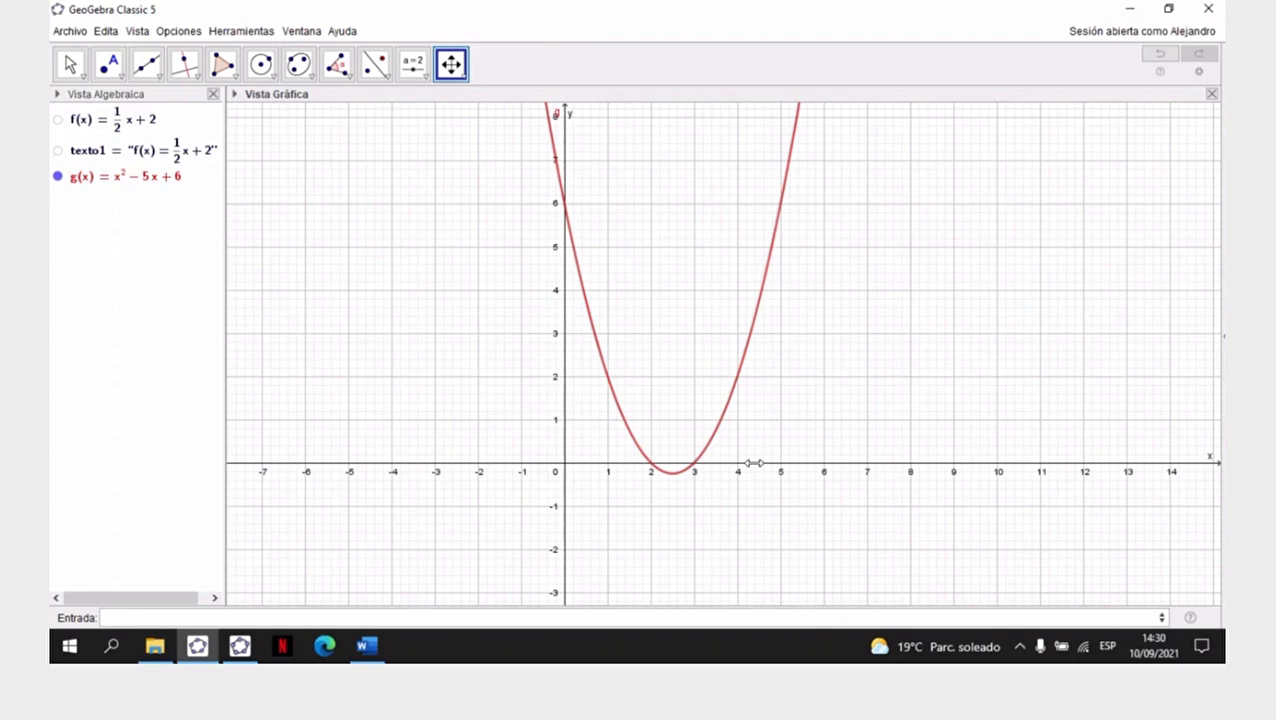
{"action": "left_click_drag", "start_coordinate": [755, 463], "coordinate": [877, 464]}
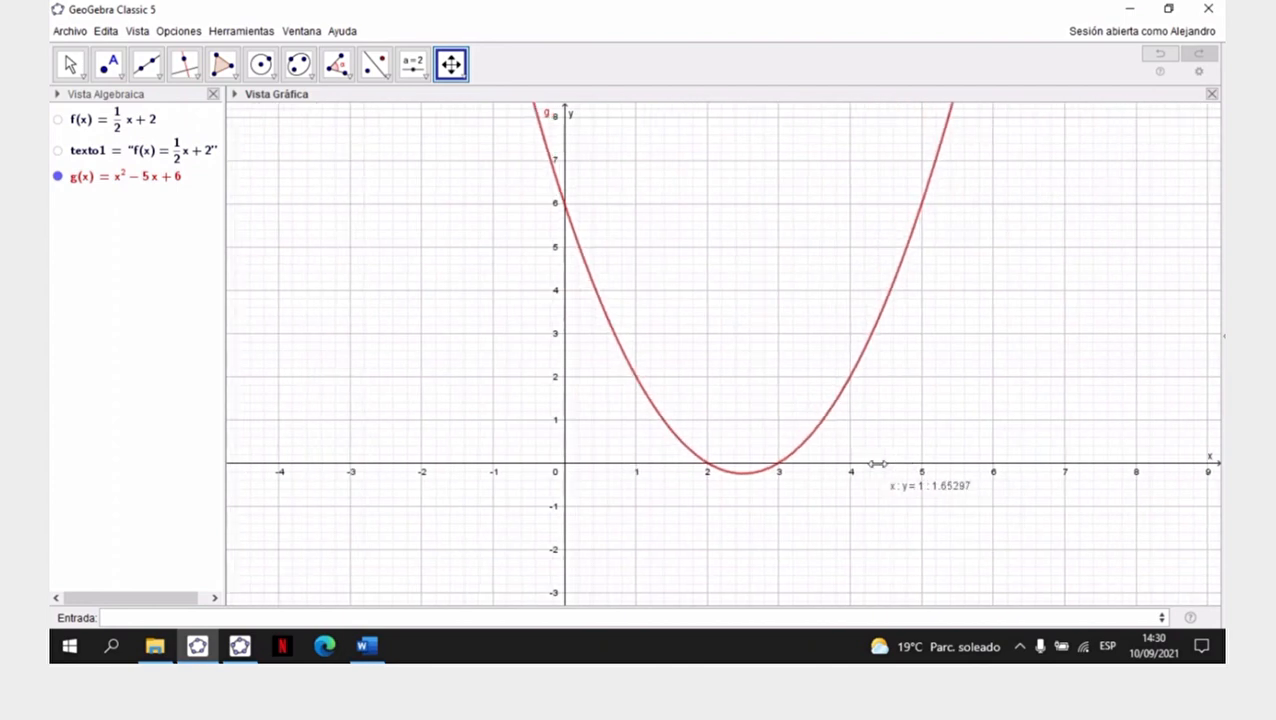
{"action": "left_click_drag", "start_coordinate": [877, 464], "coordinate": [690, 464]}
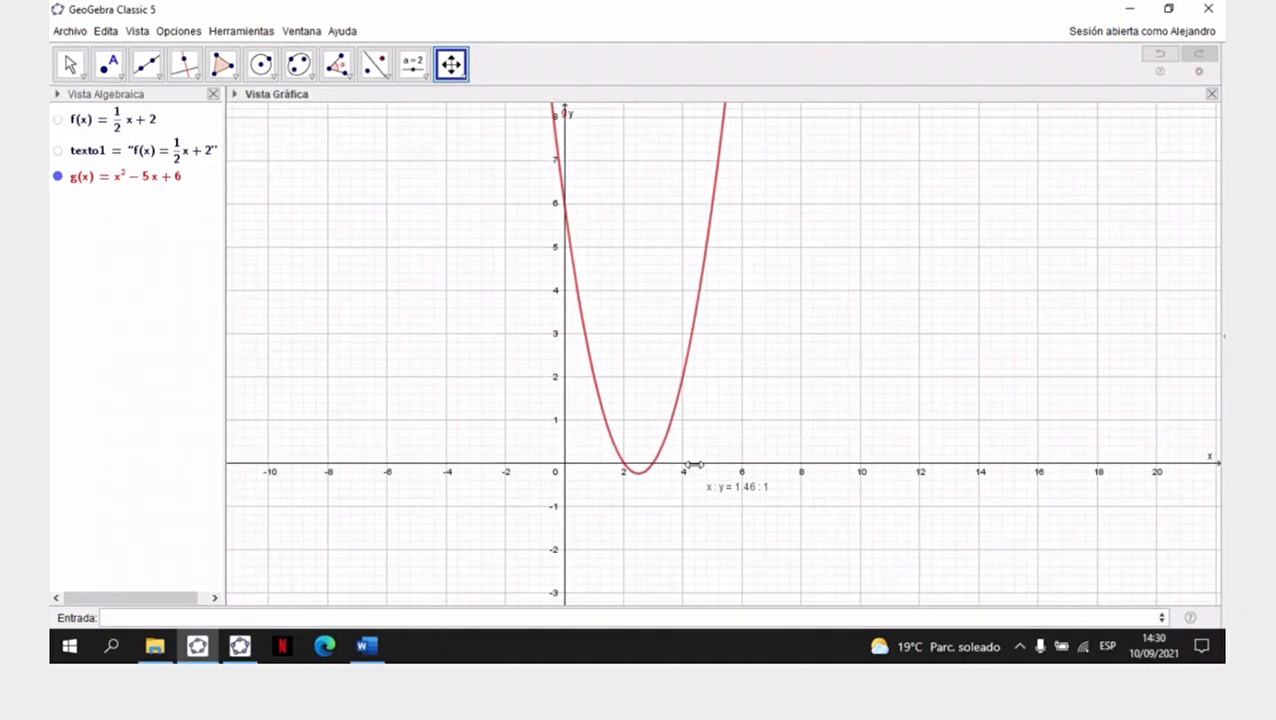
{"action": "left_click_drag", "start_coordinate": [693, 464], "coordinate": [843, 462]}
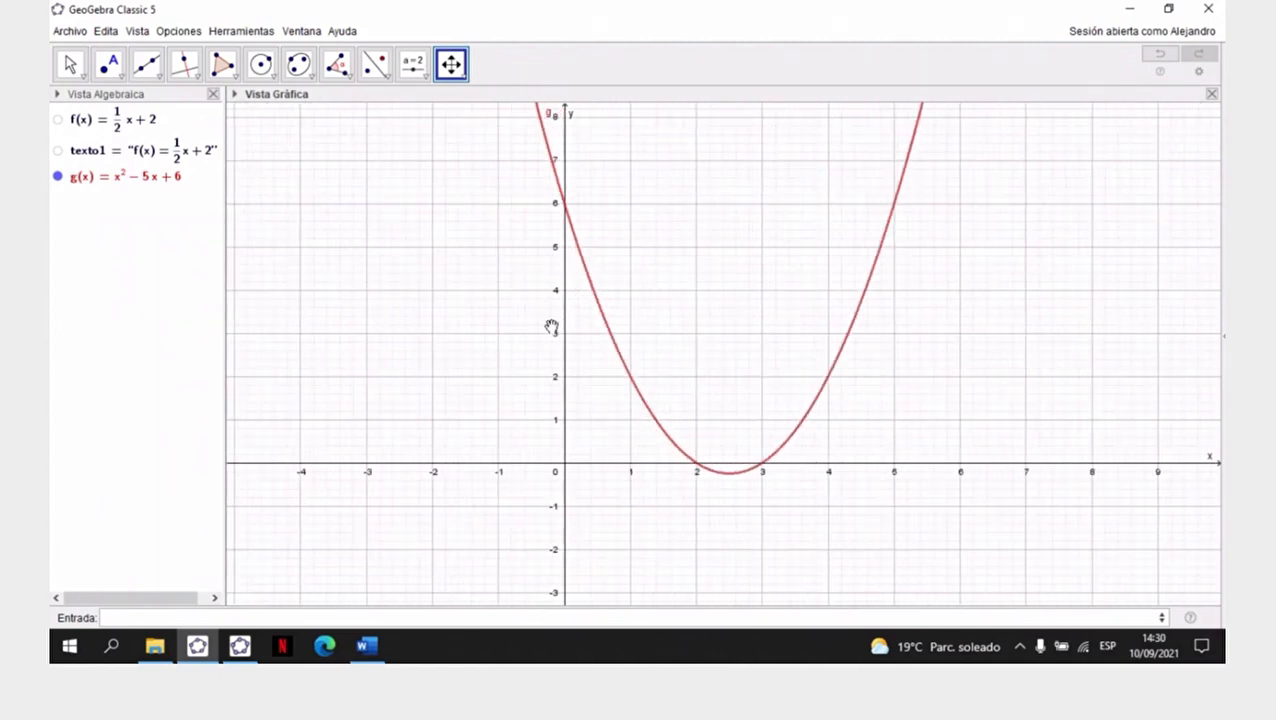
{"action": "mouse_move", "coordinate": [563, 298]}
{"action": "left_mouse_down"}
{"action": "mouse_move", "coordinate": [558, 234]}
{"action": "mouse_move", "coordinate": [558, 388]}
{"action": "mouse_move", "coordinate": [561, 276]}
{"action": "left_mouse_up"}
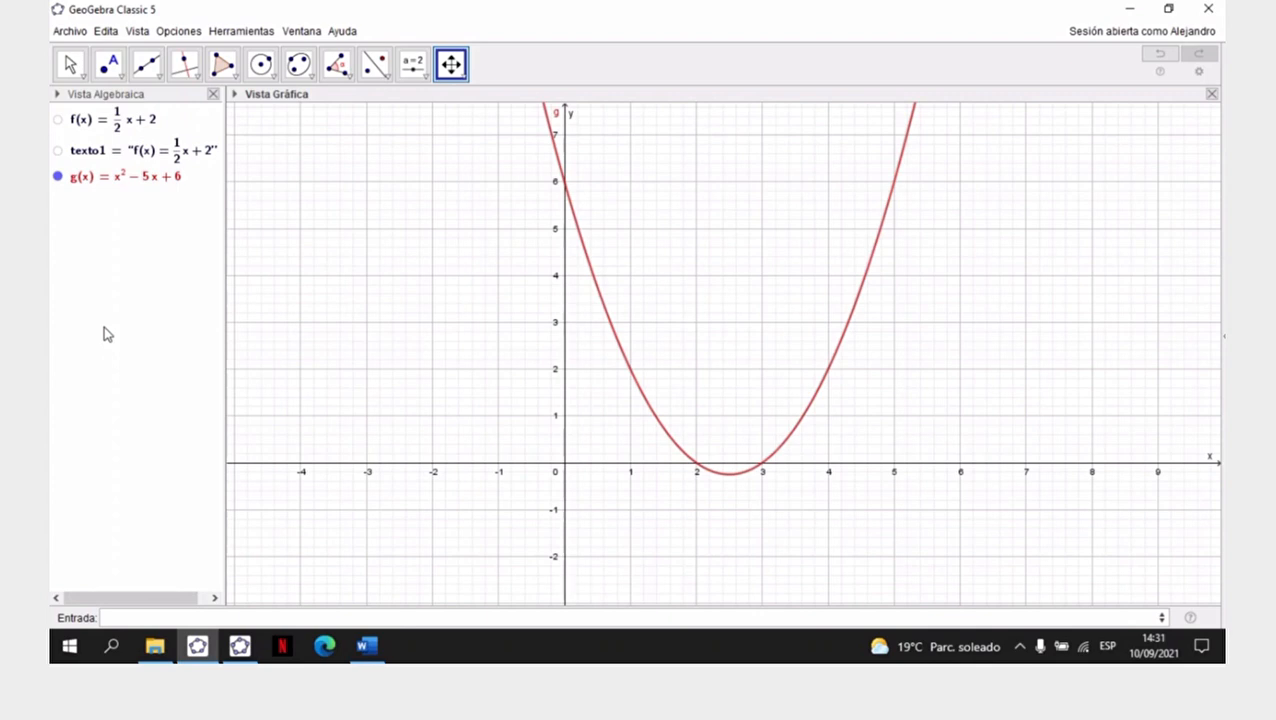
- Switch to GeoGebra Clásico and stretch both axes with Desplaza Vista Gráfica until x spans about -7 to 9 and y reaches about 6
{"action": "left_click", "coordinate": [240, 646]}
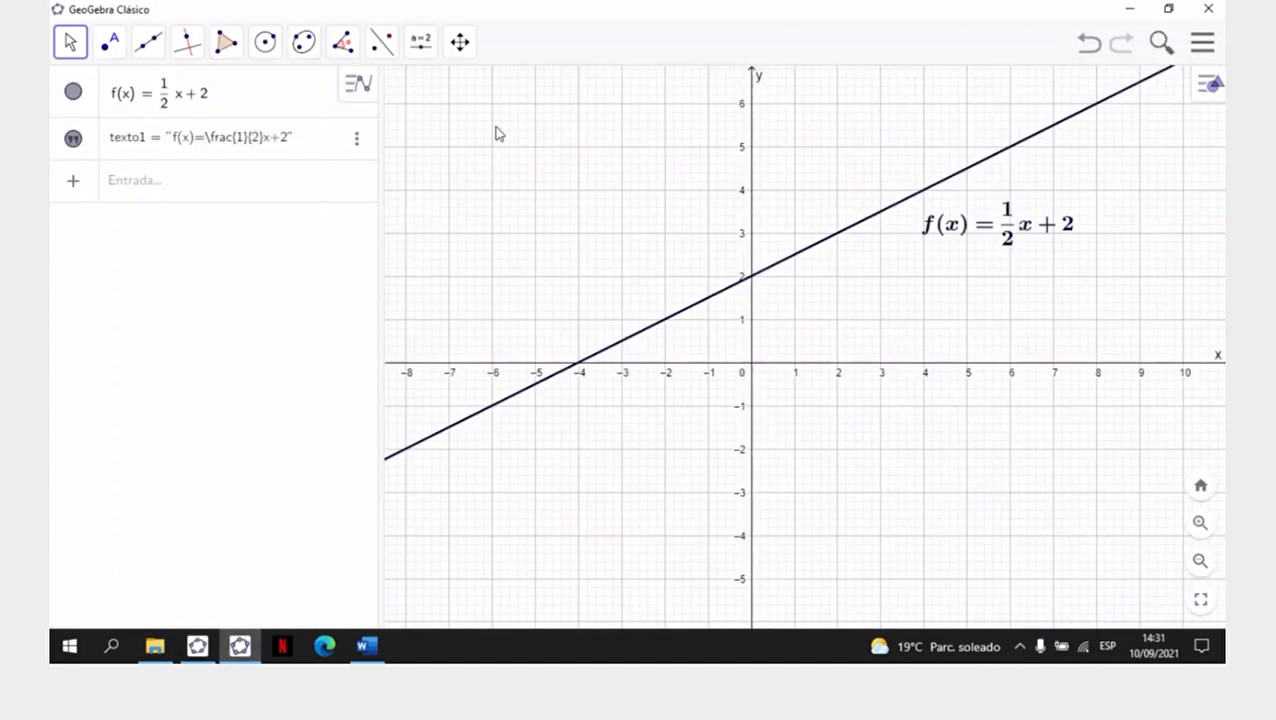
{"action": "left_click", "coordinate": [460, 42]}
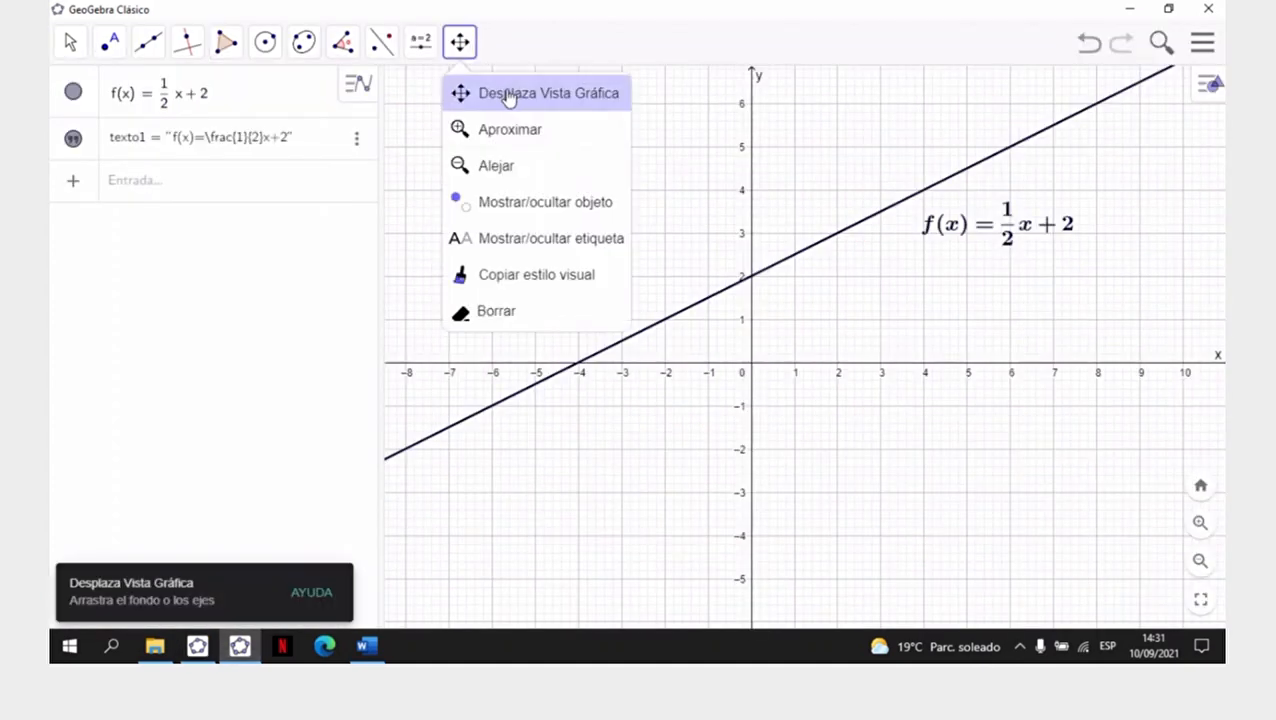
{"action": "left_click", "coordinate": [507, 96]}
{"action": "left_click", "coordinate": [458, 41]}
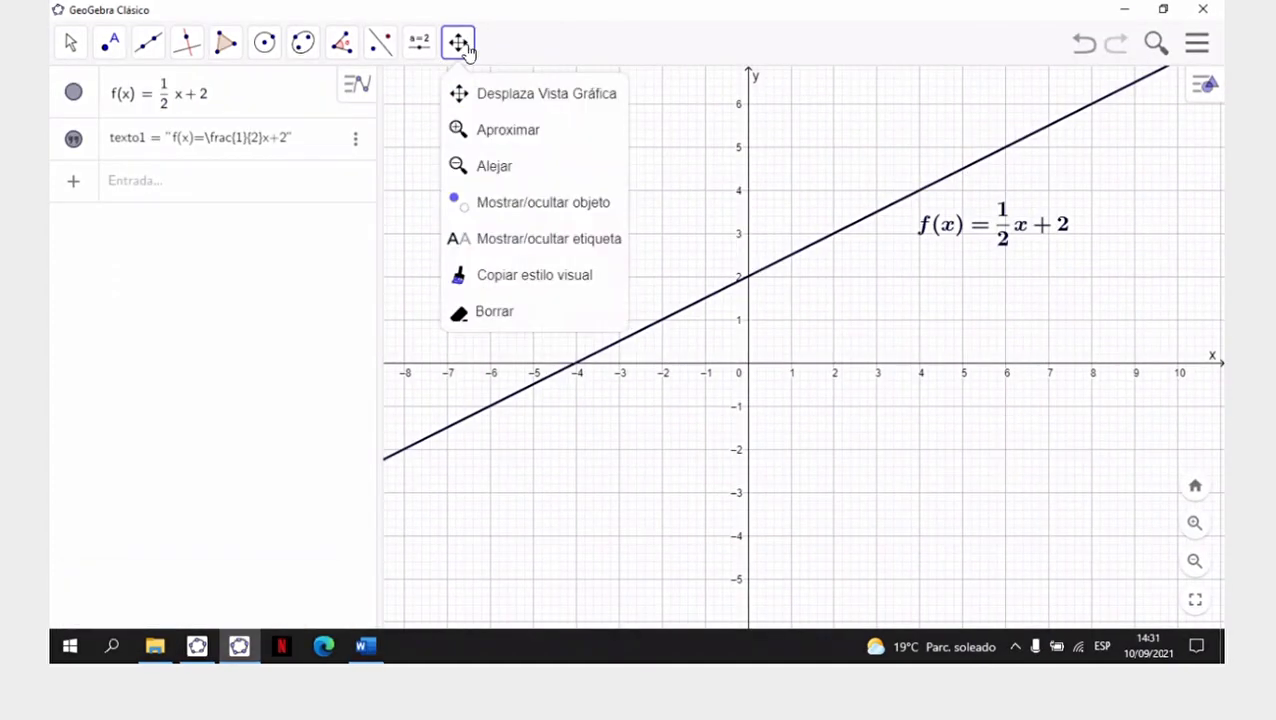
{"action": "left_click", "coordinate": [484, 100]}
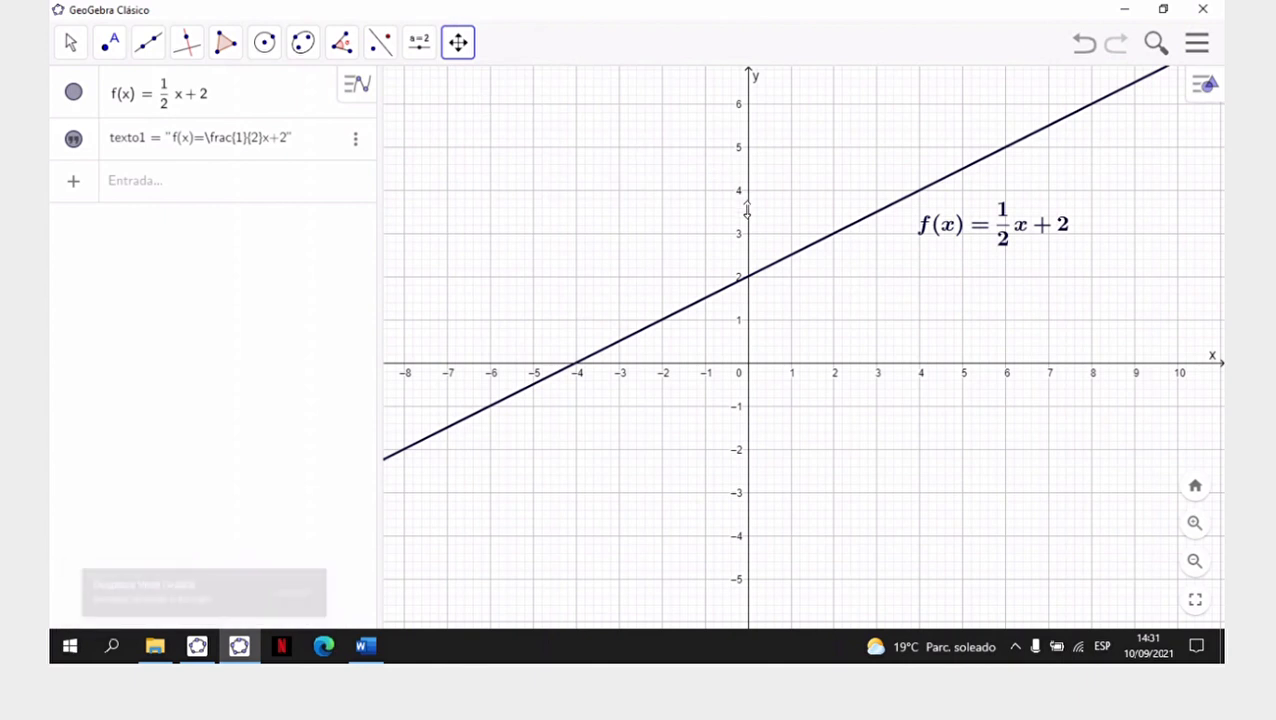
{"action": "mouse_move", "coordinate": [747, 210]}
{"action": "left_mouse_down"}
{"action": "mouse_move", "coordinate": [755, 120]}
{"action": "mouse_move", "coordinate": [757, 204]}
{"action": "left_mouse_up"}
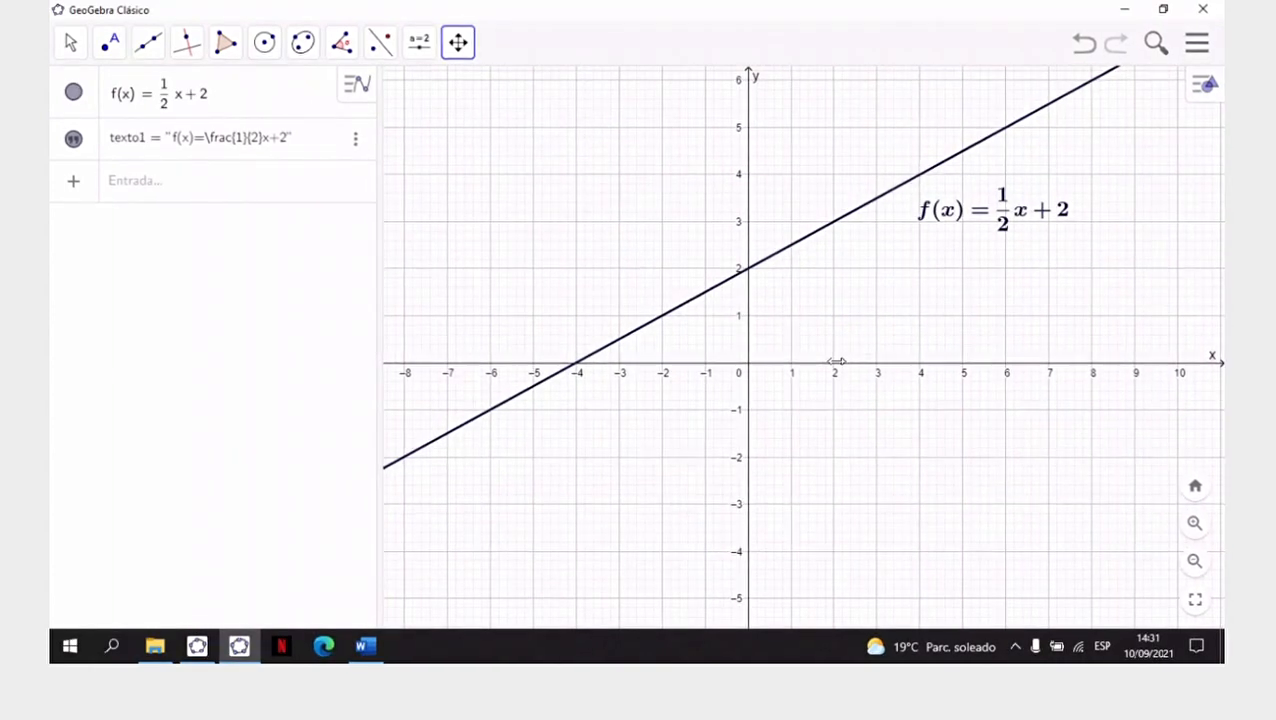
{"action": "mouse_move", "coordinate": [835, 361]}
{"action": "left_mouse_down"}
{"action": "mouse_move", "coordinate": [940, 359]}
{"action": "mouse_move", "coordinate": [792, 361]}
{"action": "mouse_move", "coordinate": [853, 362]}
{"action": "left_mouse_up"}
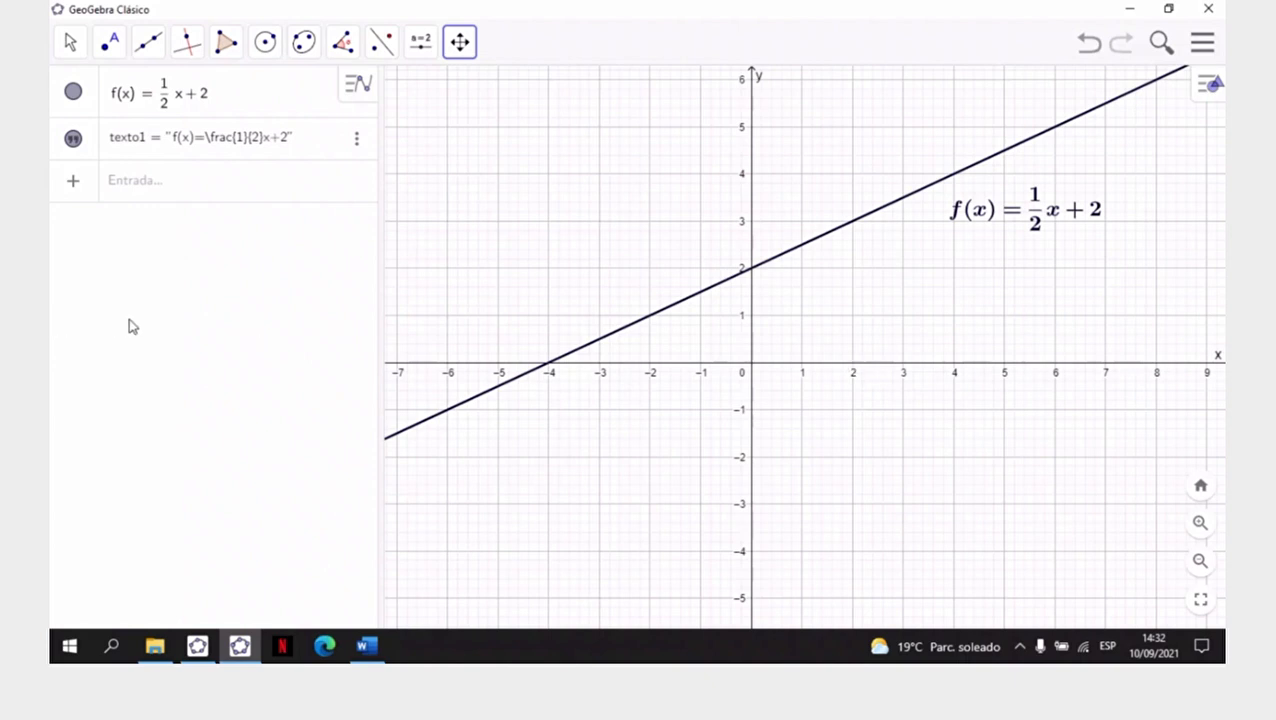
- Hide the formula text and the line of f, and graph the new function g(x)=x^2-5x+6
{"action": "left_click", "coordinate": [75, 96]}
{"action": "left_click", "coordinate": [142, 179]}
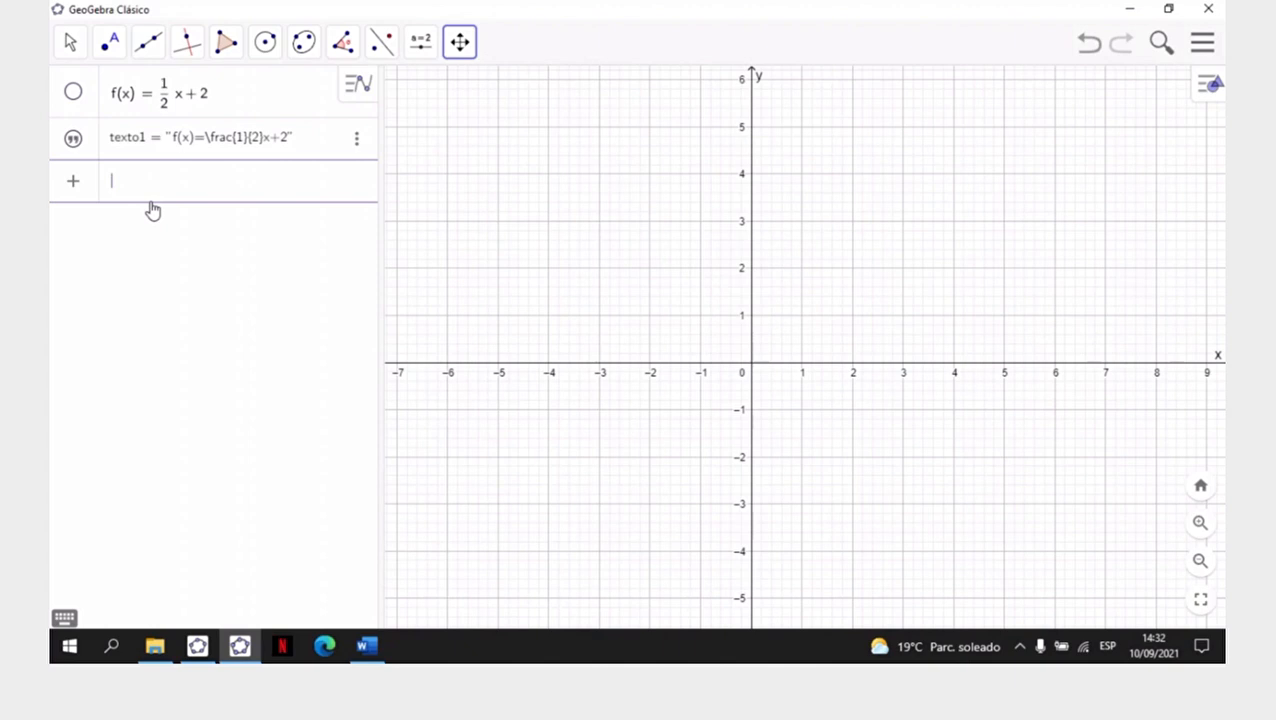
{"action": "type", "text": "g(x)=x^2"}
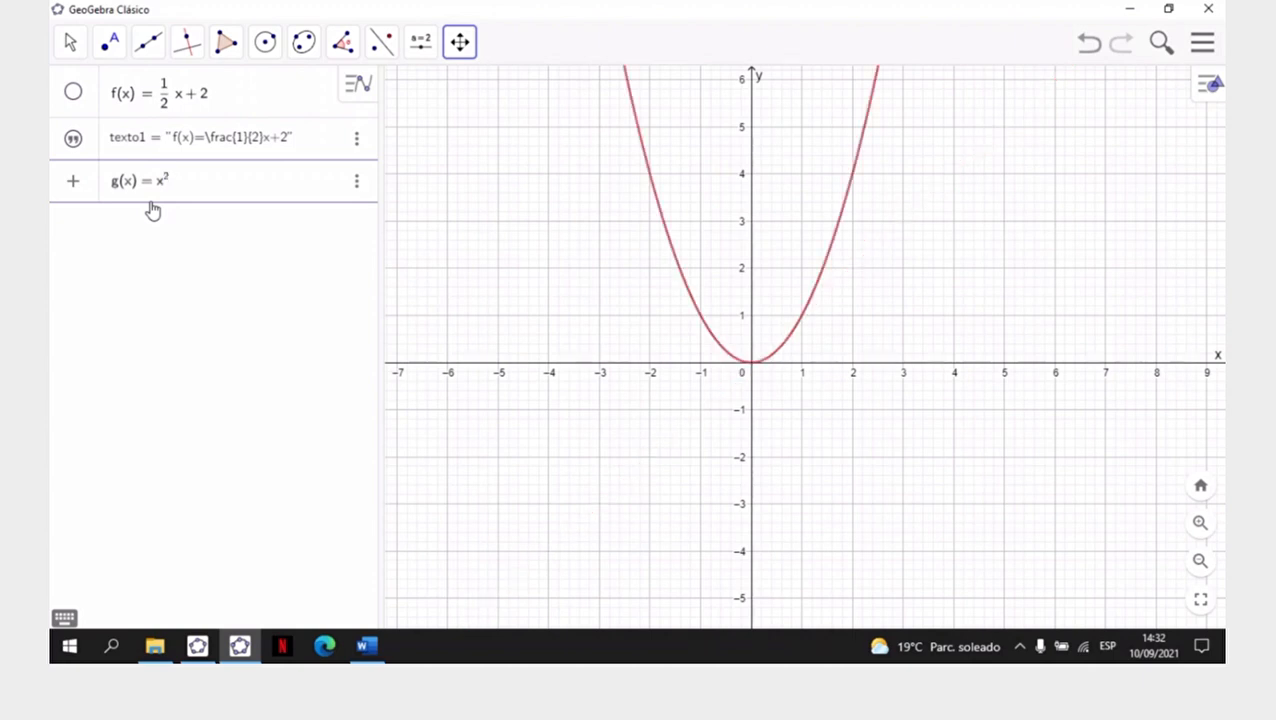
{"action": "key", "text": "Right"}
{"action": "type", "text": "-5x"}
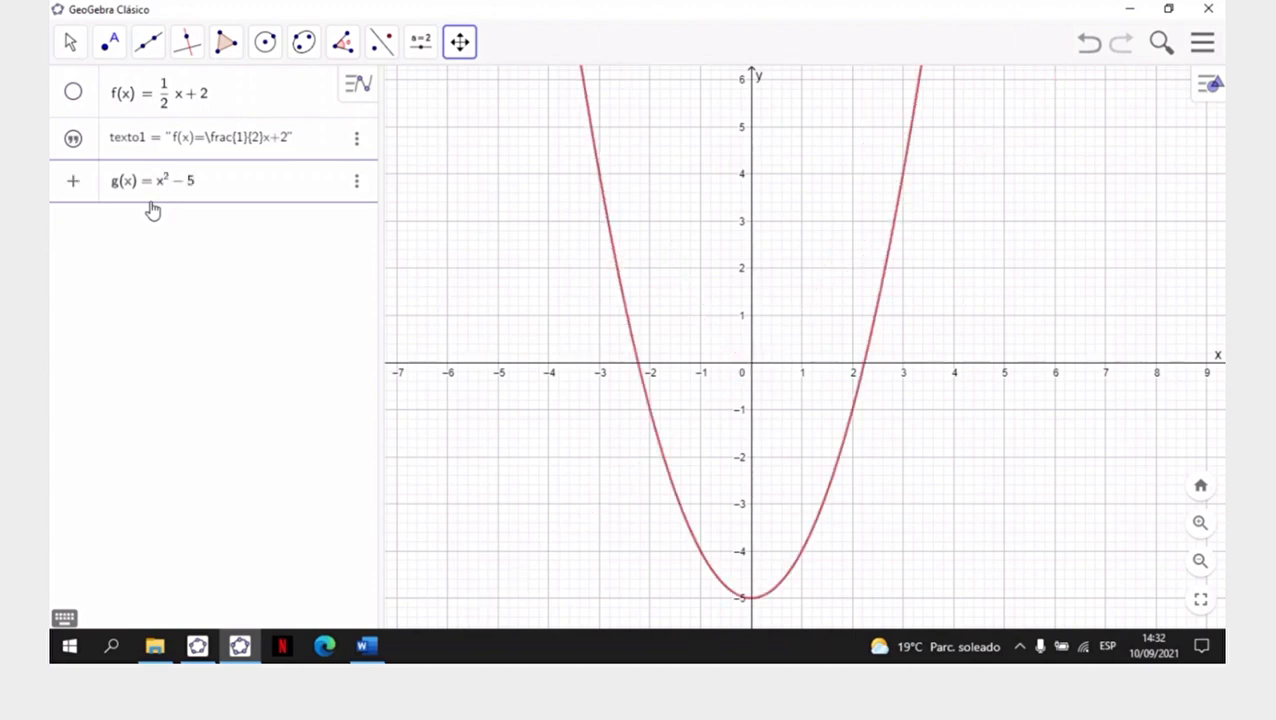
{"action": "type", "text": "+6"}
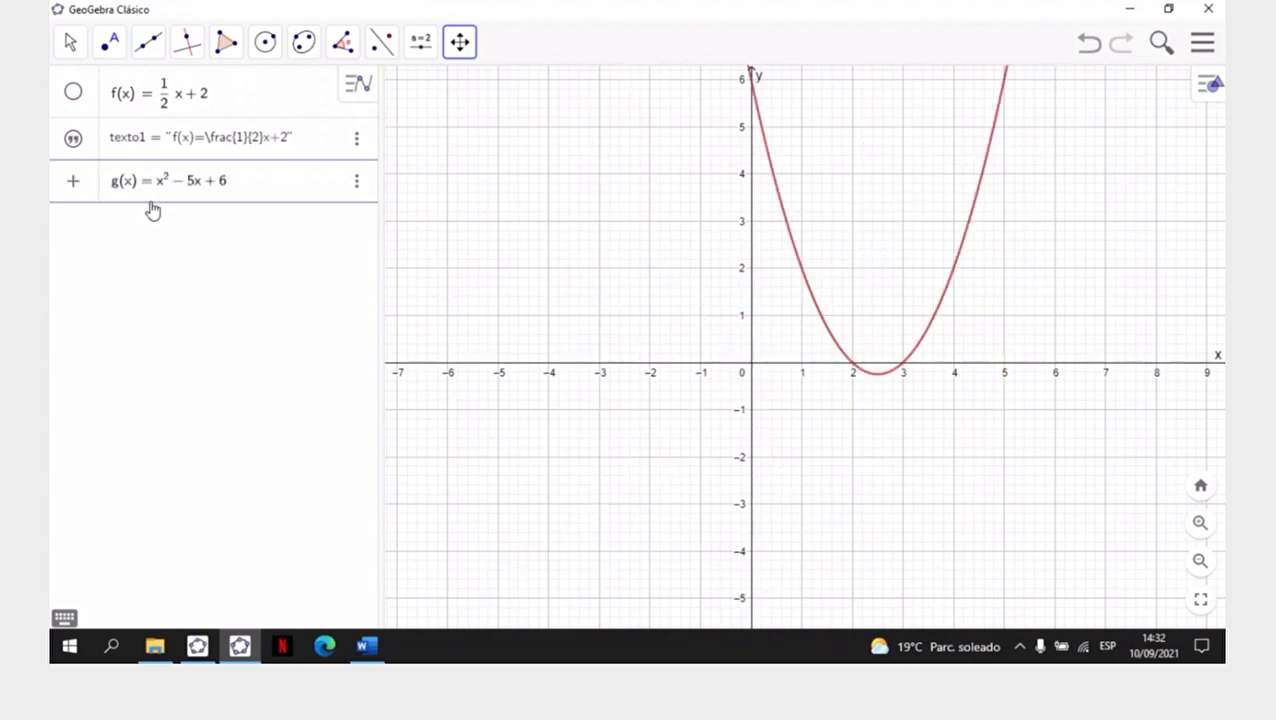
{"action": "key", "text": "Return"}
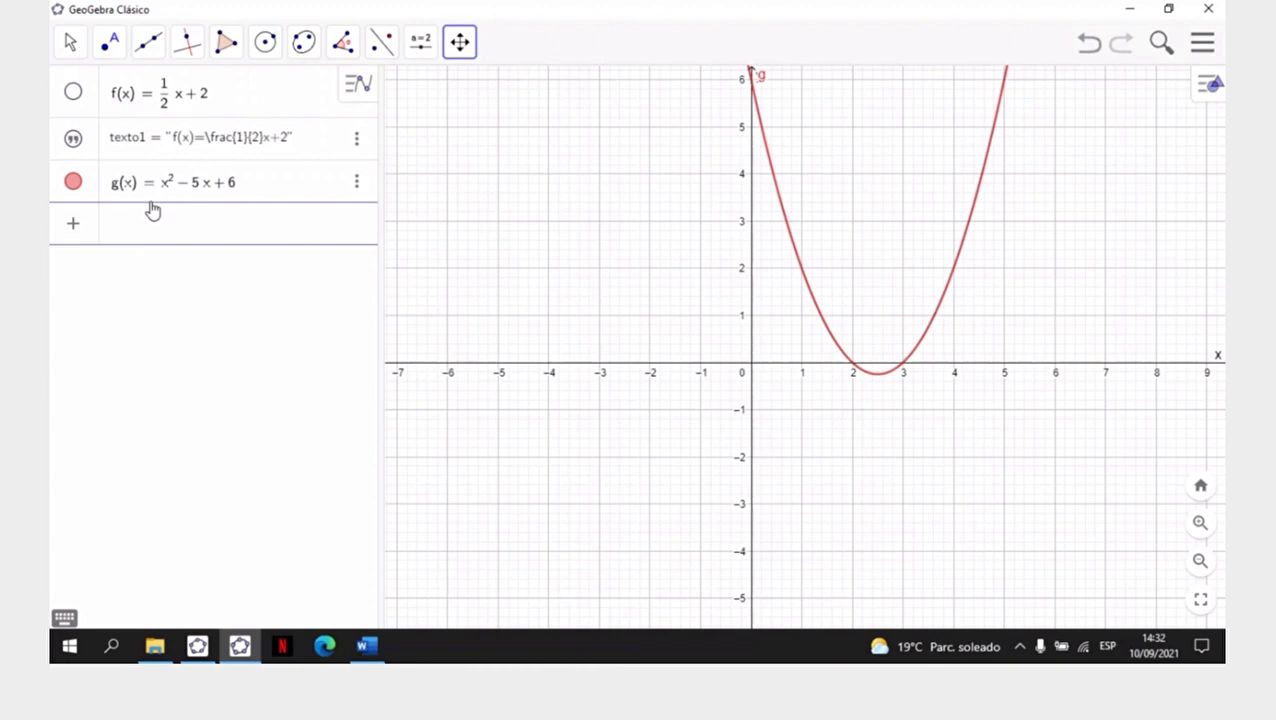
- Look at the exponent keys on the virtual keyboard and close the keyboard
{"action": "left_click", "coordinate": [64, 618]}
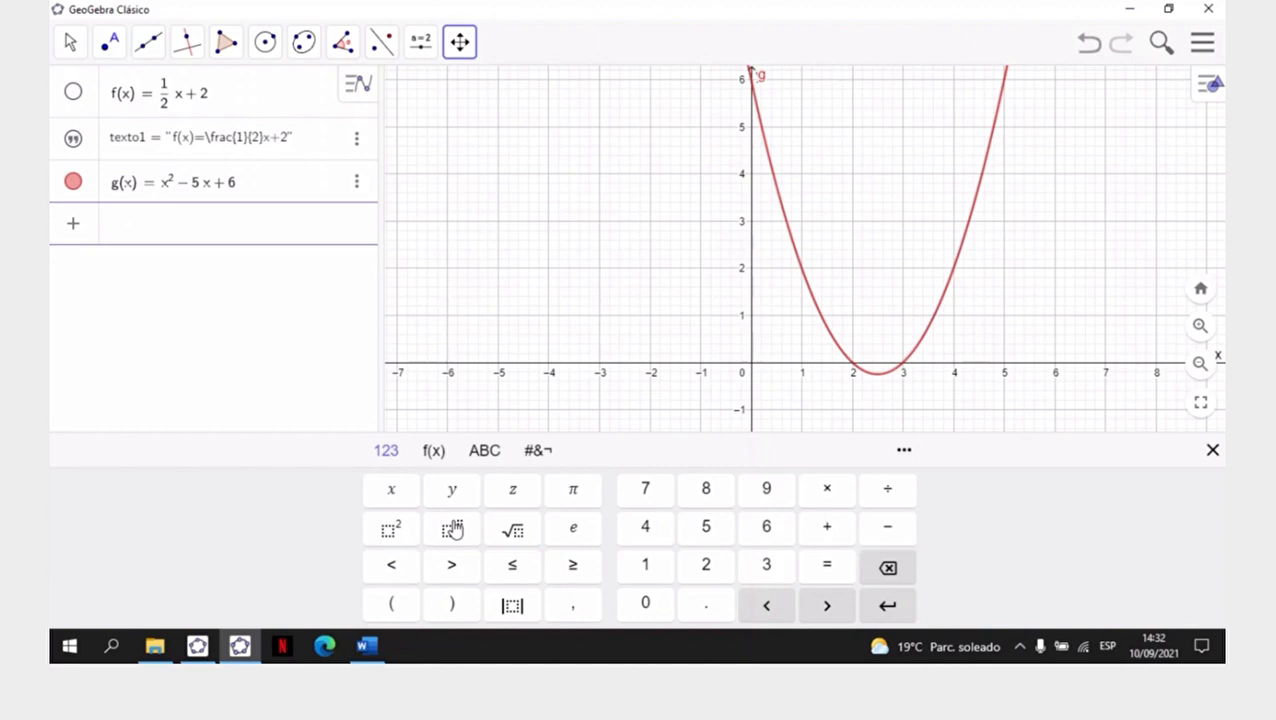
{"action": "left_click", "coordinate": [1213, 452]}
- Switch to GeoGebra Classic 5, hide the parabola g, and consult the remaining functions of Ejercicio N° 1 in Word before returning
{"action": "left_click", "coordinate": [197, 646]}
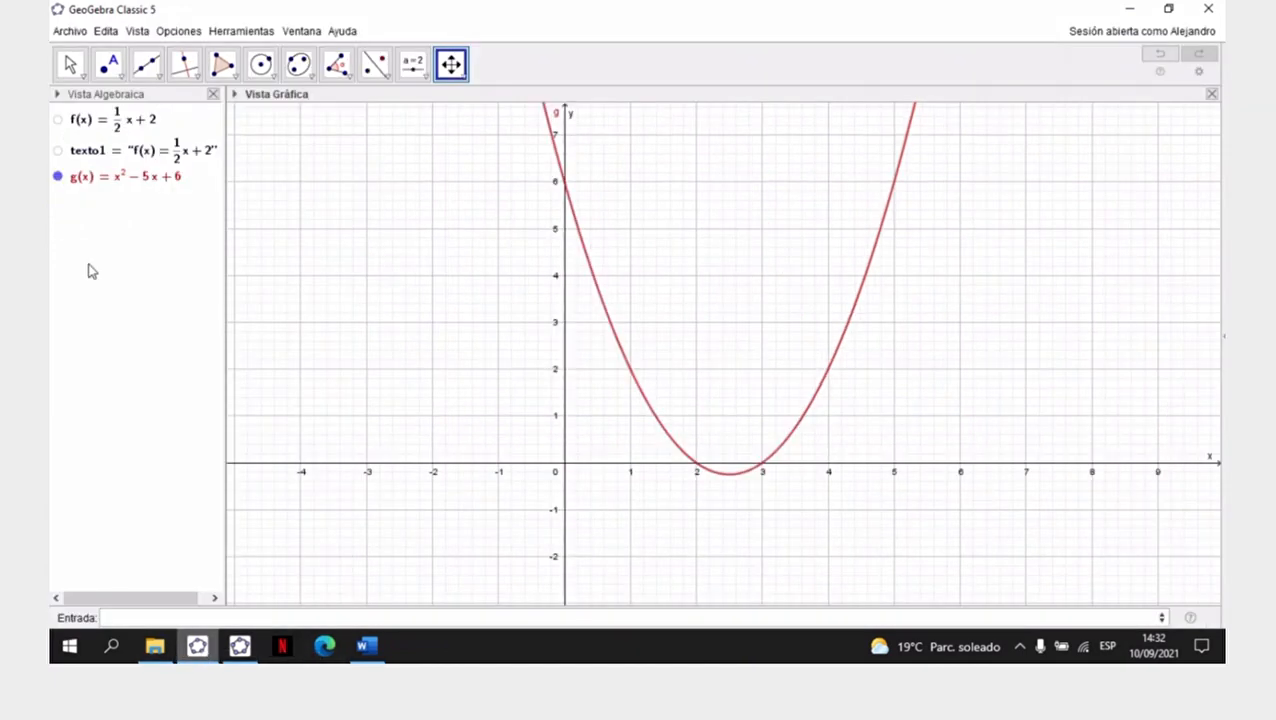
{"action": "left_click", "coordinate": [57, 176]}
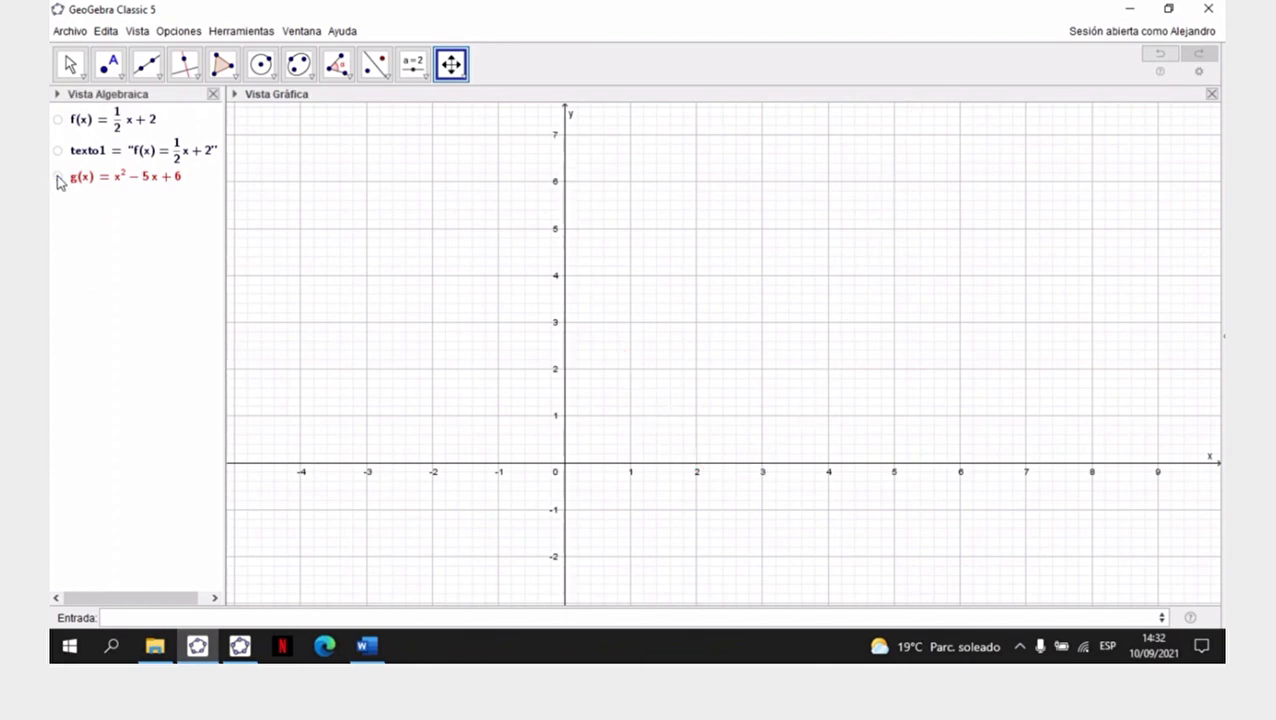
{"action": "left_click", "coordinate": [365, 646]}
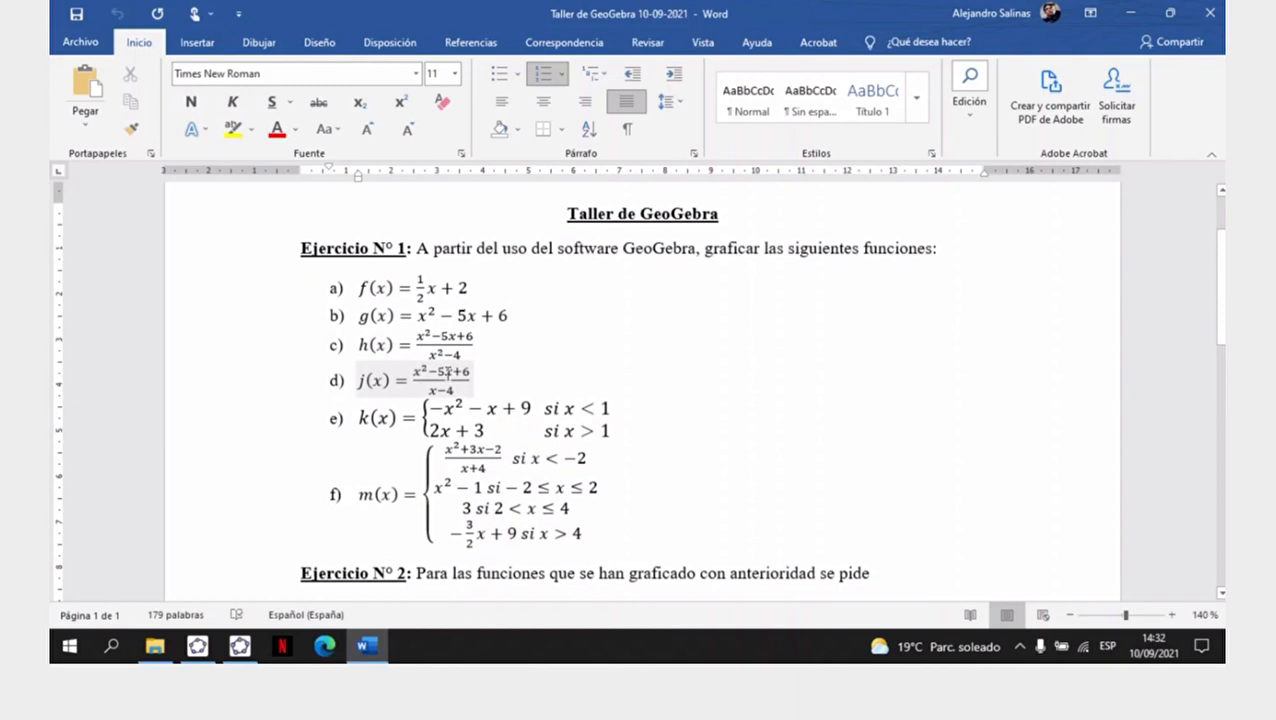
{"action": "left_click", "coordinate": [198, 647]}
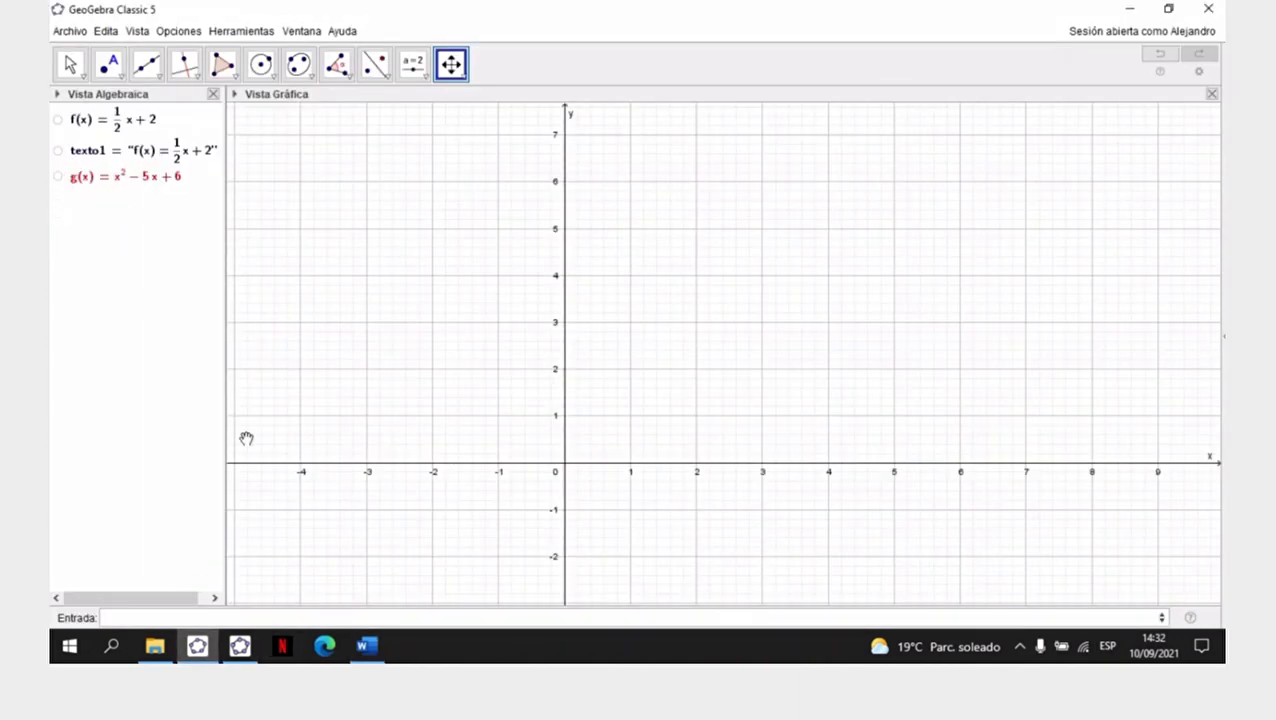
- Switch to Word, find function h in item c of Ejercicio N° 1, and enlarge the document to 200% zoom
{"action": "left_click", "coordinate": [240, 647]}
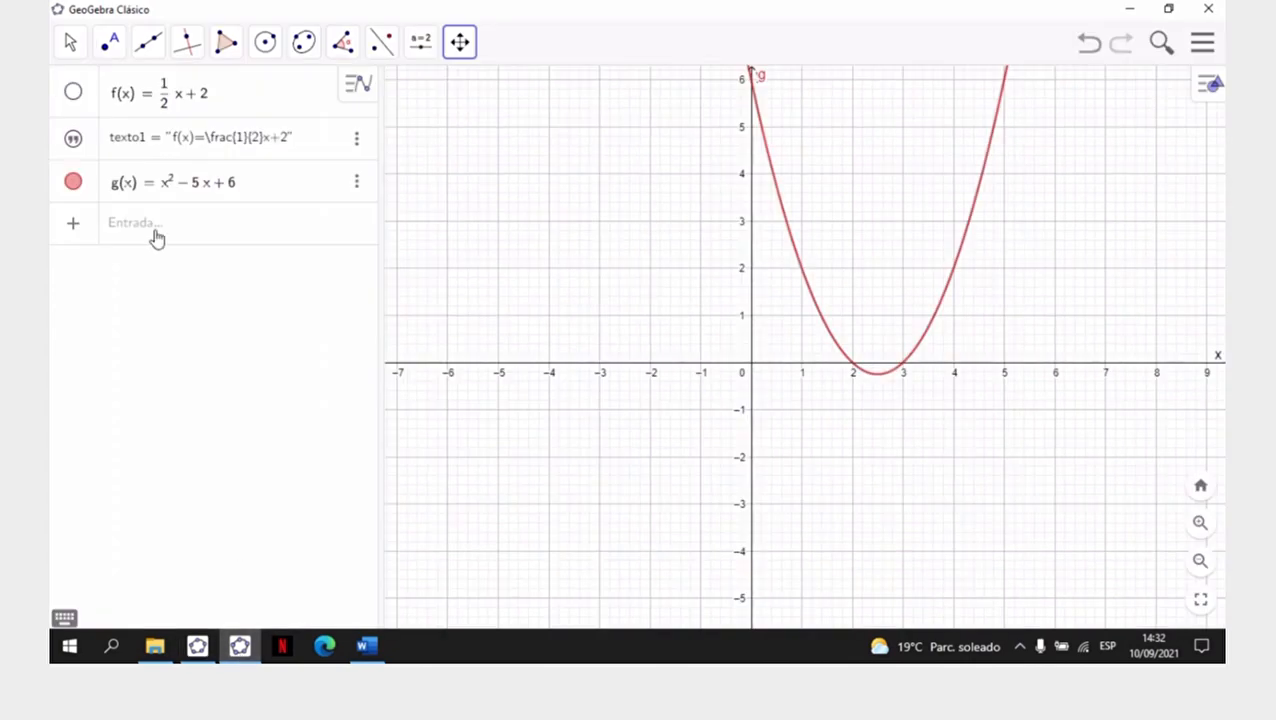
{"action": "left_click", "coordinate": [366, 647]}
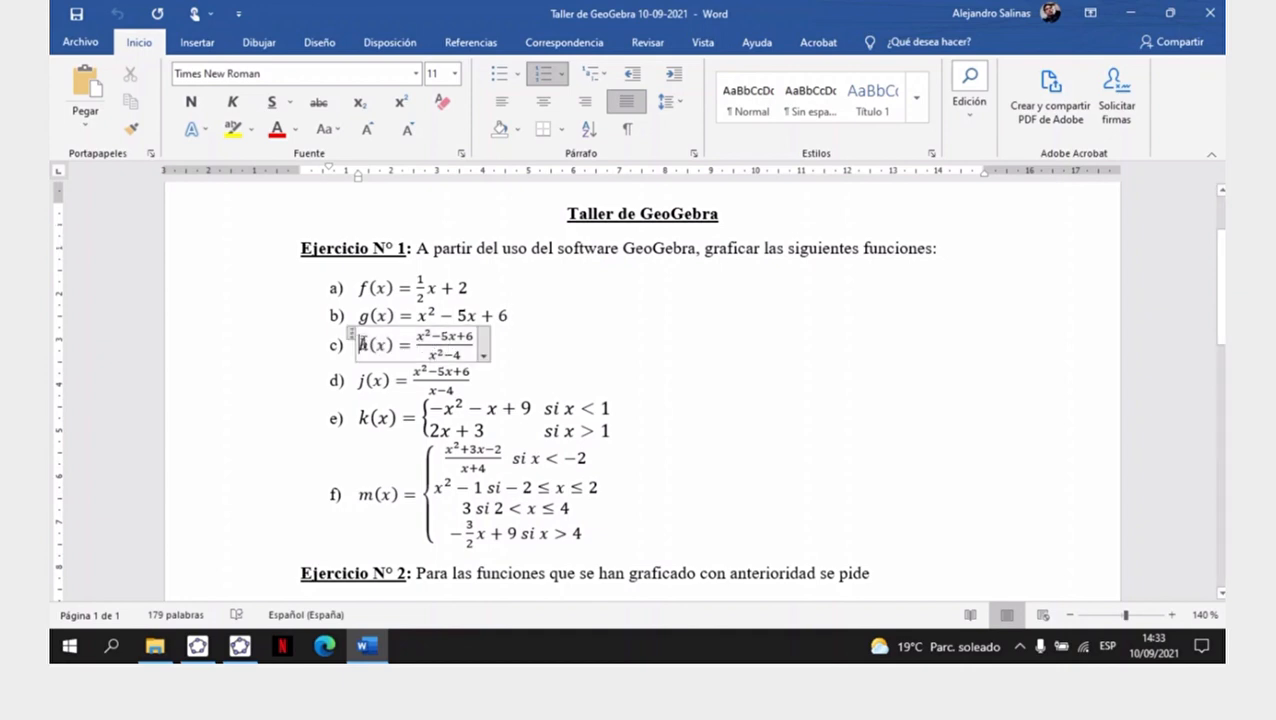
{"action": "left_click", "coordinate": [360, 340]}
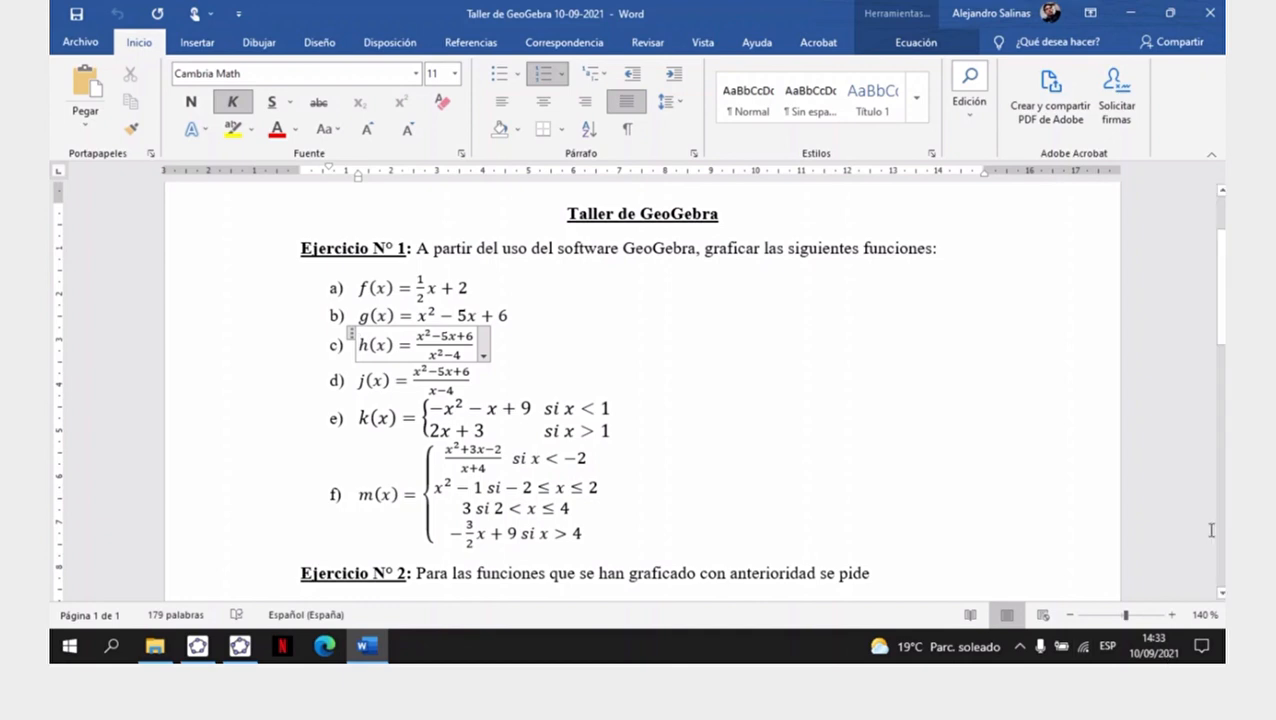
{"action": "left_click", "coordinate": [1185, 565]}
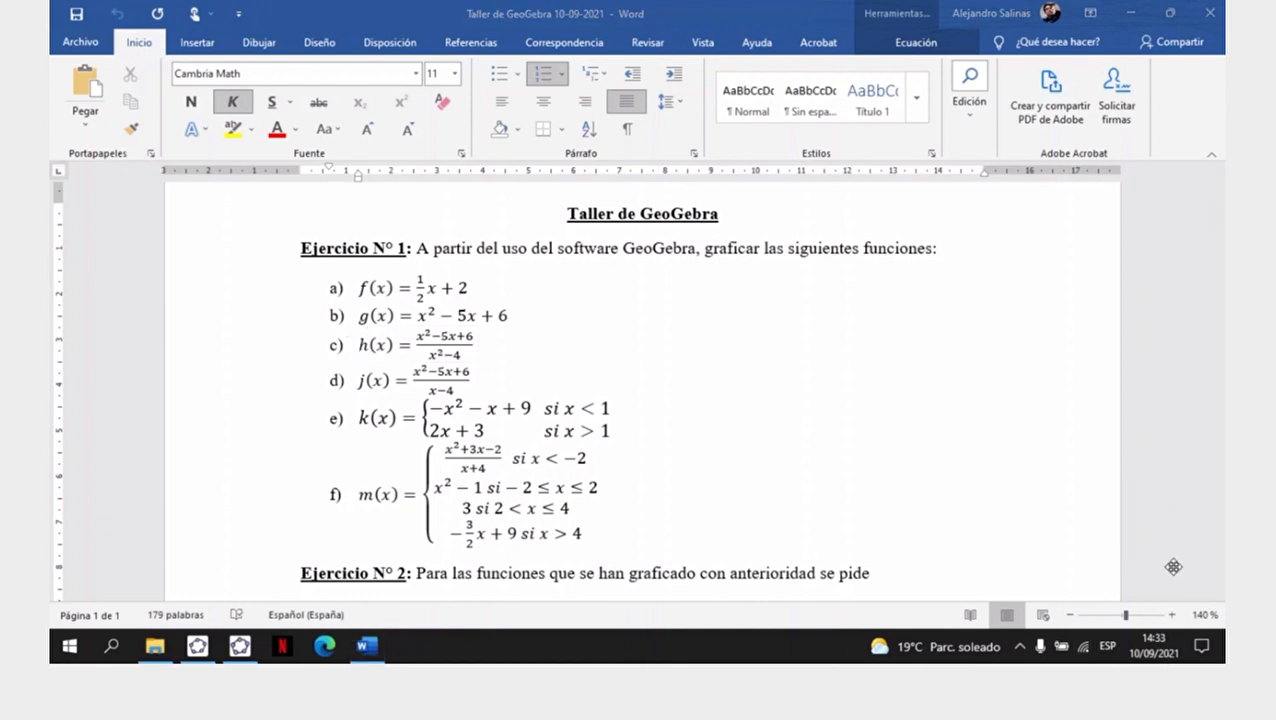
{"action": "left_click", "coordinate": [1172, 615]}
{"action": "left_click", "coordinate": [1172, 615]}
{"action": "left_click", "coordinate": [1172, 615]}
{"action": "left_click", "coordinate": [1172, 615]}
{"action": "left_click", "coordinate": [1172, 615]}
{"action": "left_click", "coordinate": [1172, 615]}
{"action": "left_click", "coordinate": [1172, 615]}
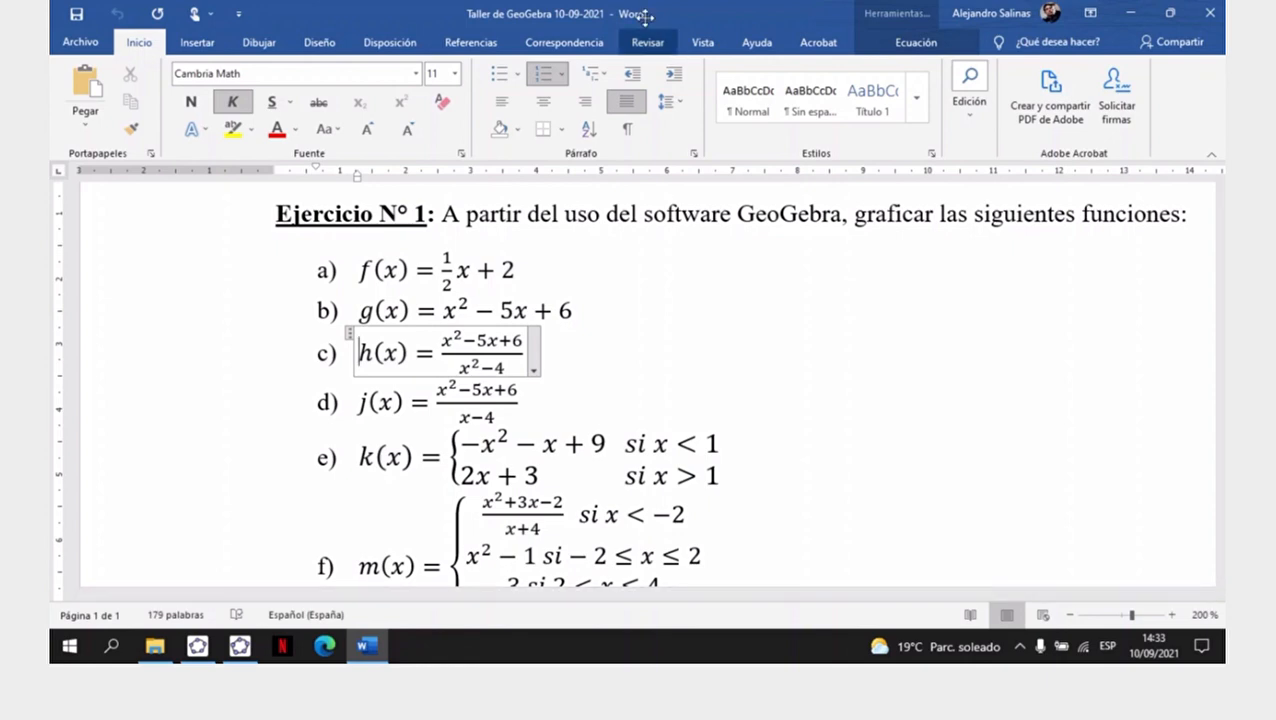
{"action": "left_click", "coordinate": [888, 21]}
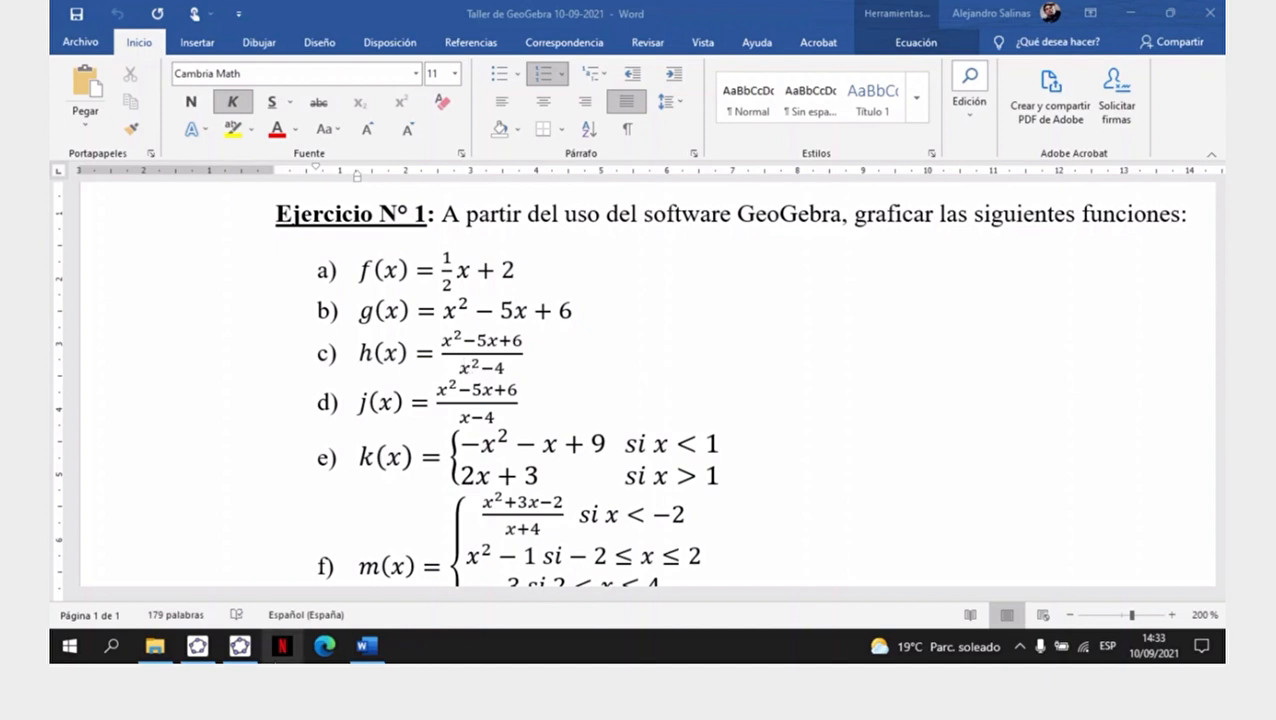
- Switch to GeoGebra Classic 5 and begin defining h(x) as a quotient with numerator (x^2-5x+6)
{"action": "left_click", "coordinate": [197, 647]}
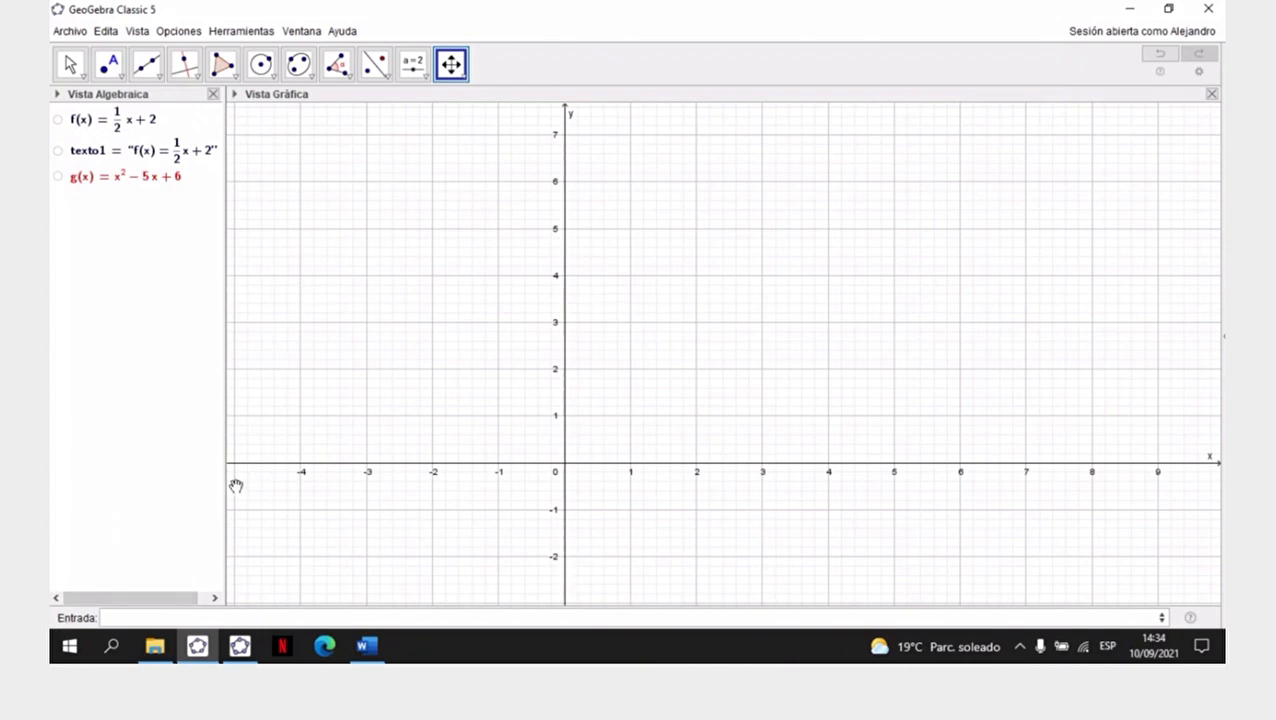
{"action": "left_click", "coordinate": [160, 617]}
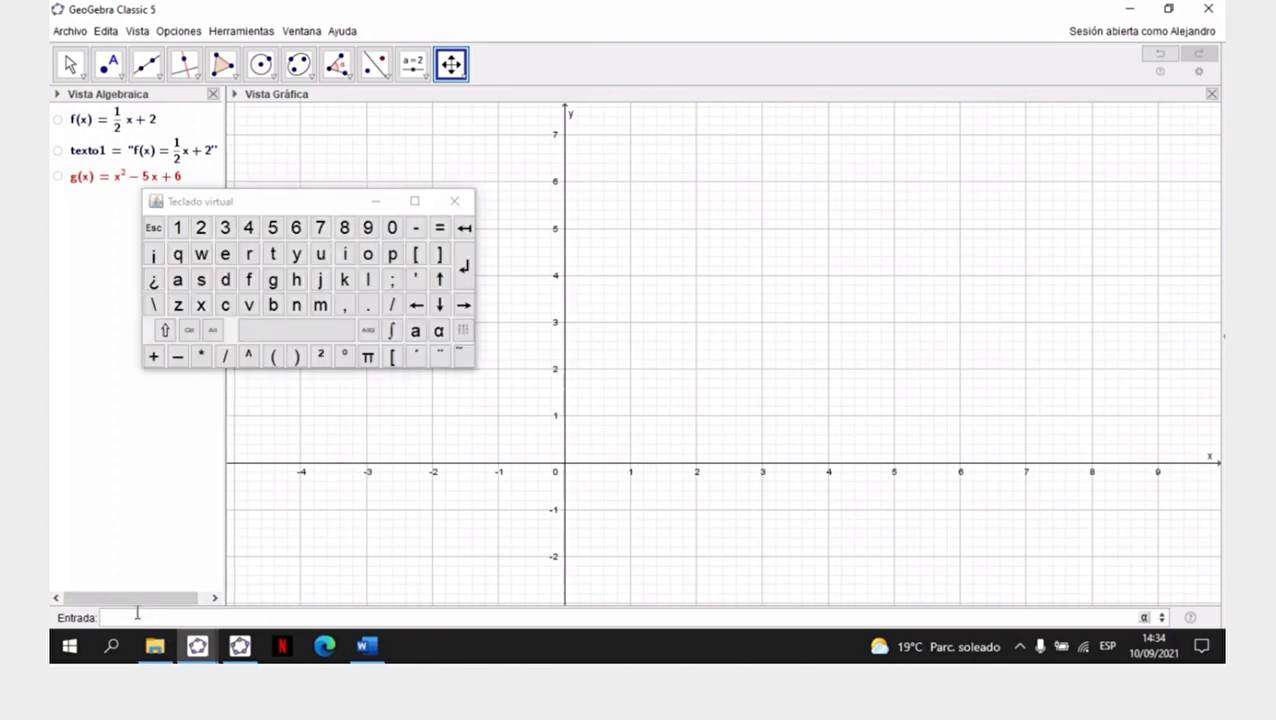
{"action": "type", "text": "h(x)="}
{"action": "type", "text": "("}
{"action": "type", "text": "x"}
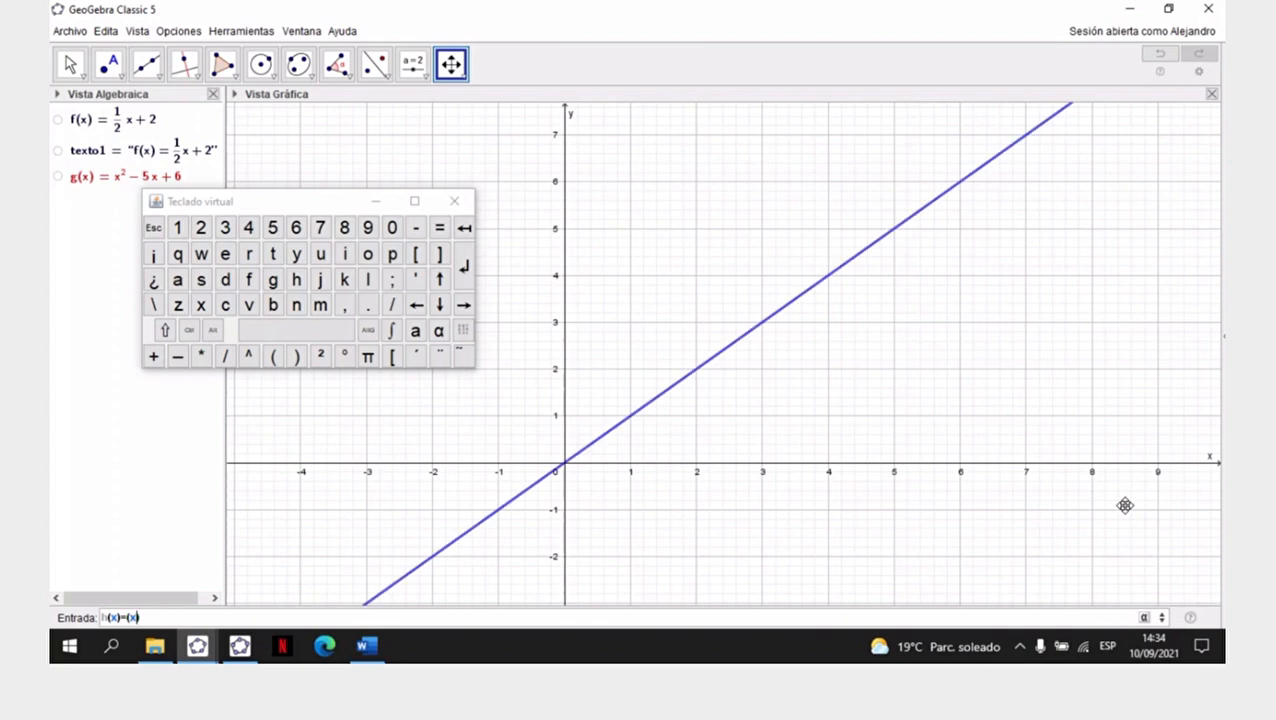
{"action": "type", "text": "^2"}
{"action": "type", "text": "-5x"}
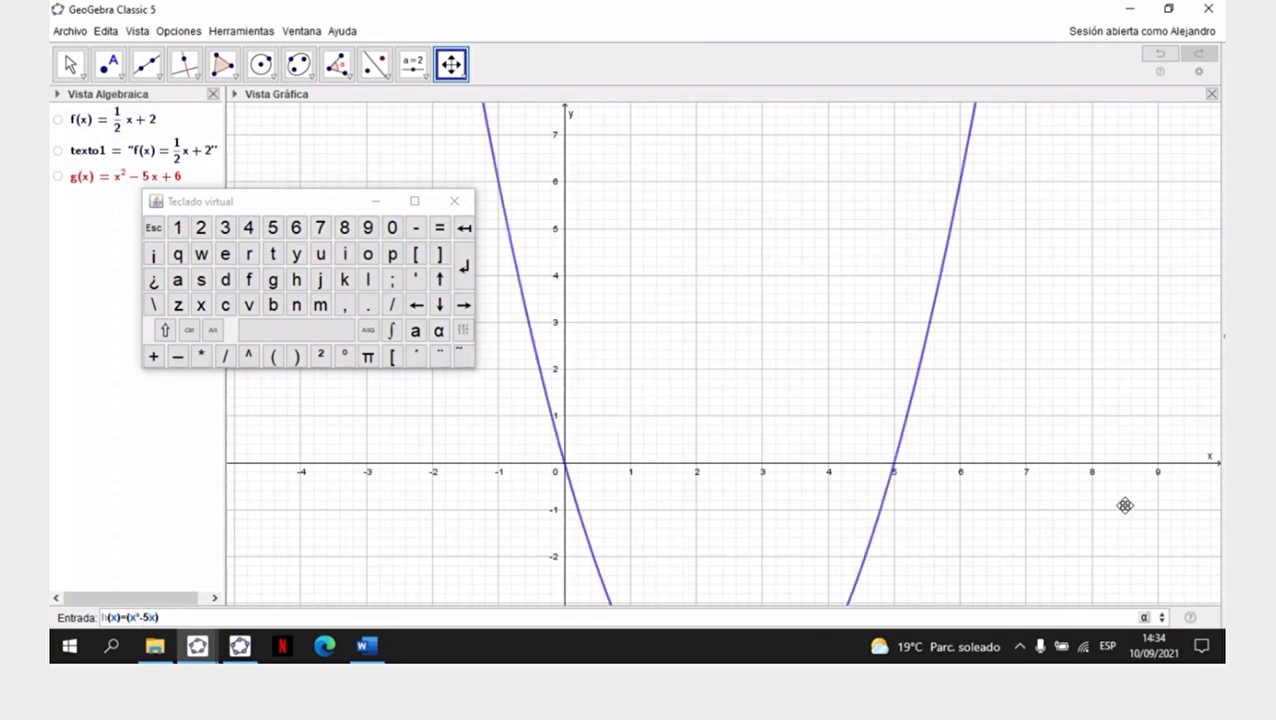
{"action": "type", "text": "+6"}
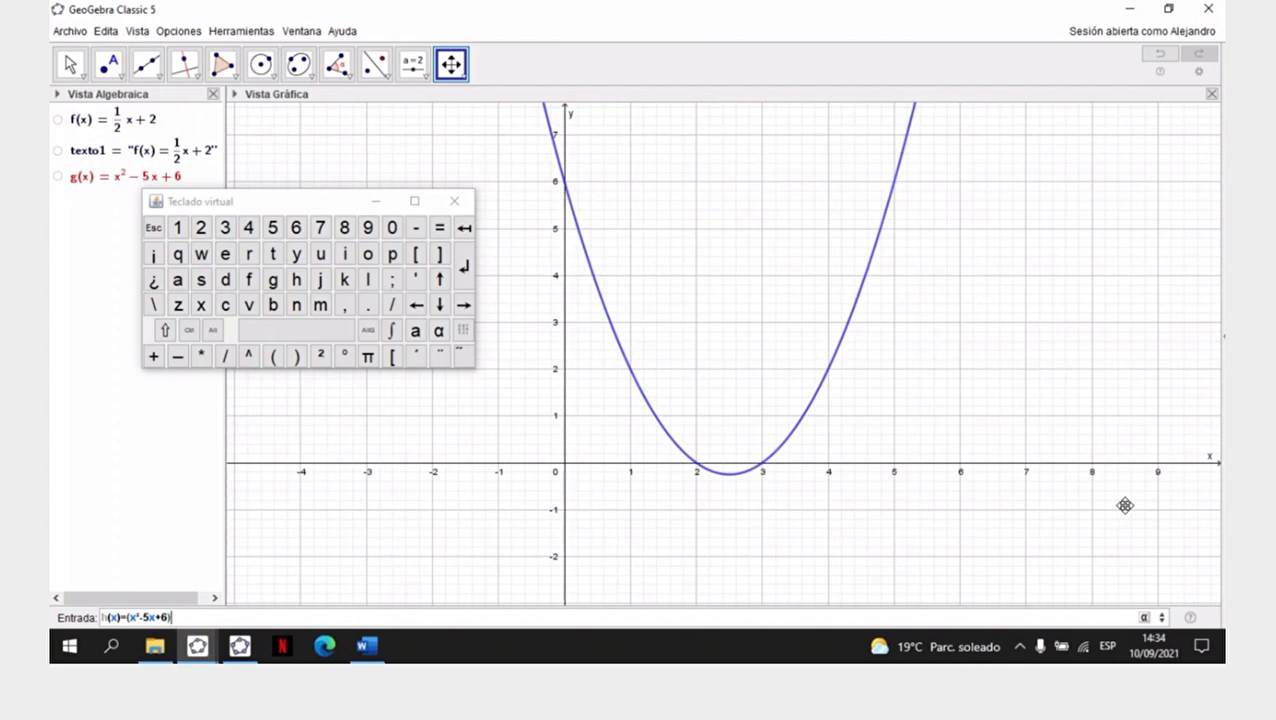
{"action": "type", "text": "/"}
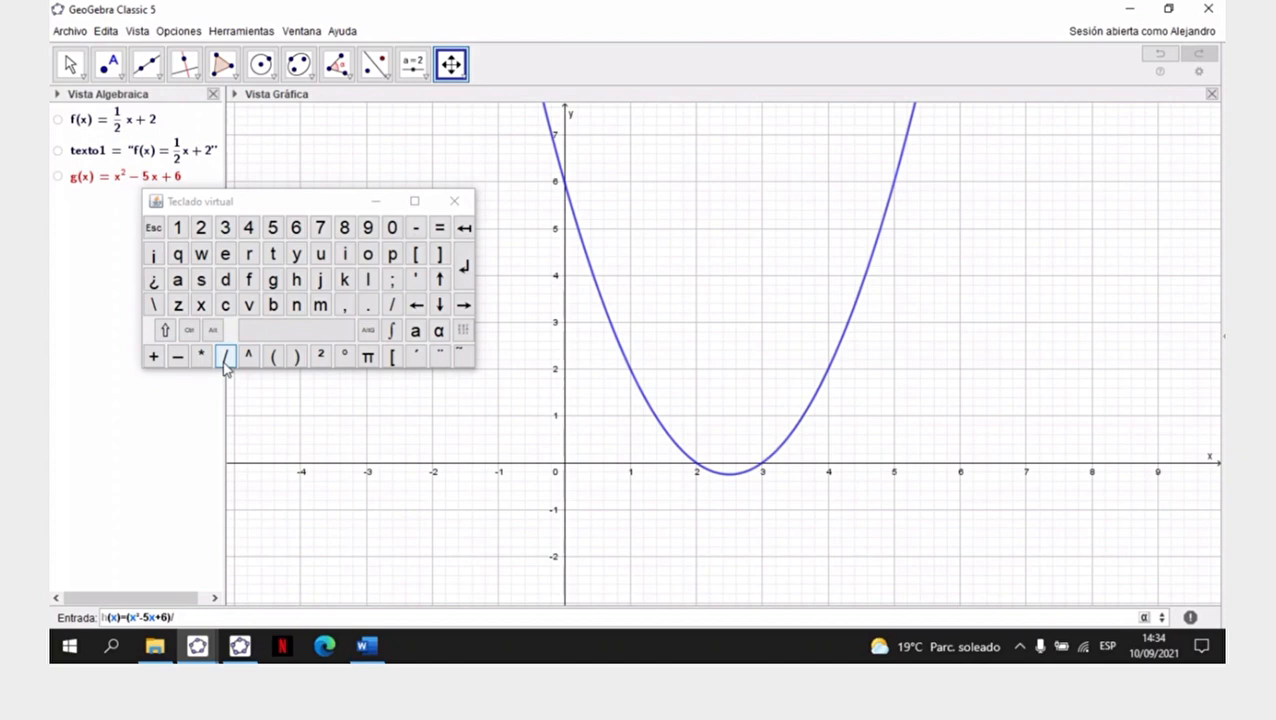
- Check the virtual keyboard's numeric layout, then complete h with the denominator (x^2-4) and graph it
{"action": "left_click", "coordinate": [464, 334]}
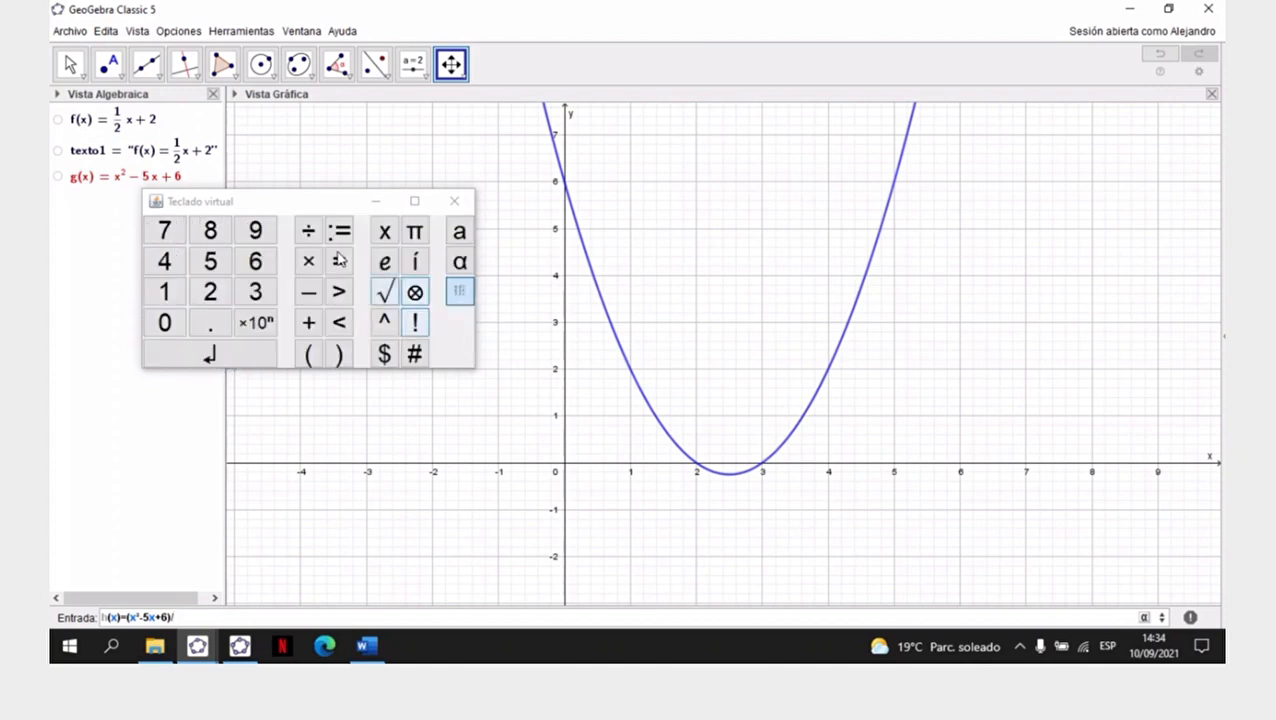
{"action": "left_click", "coordinate": [461, 291]}
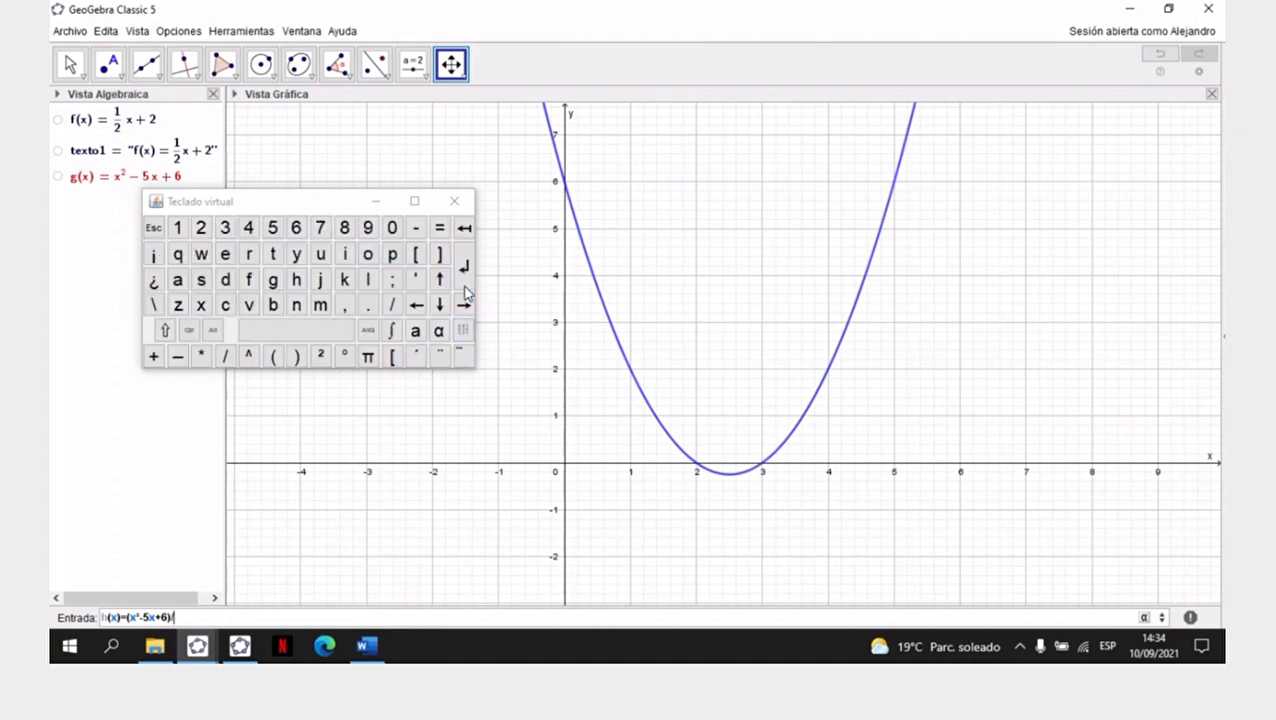
{"action": "type", "text": "(x"}
{"action": "left_click", "coordinate": [321, 357]}
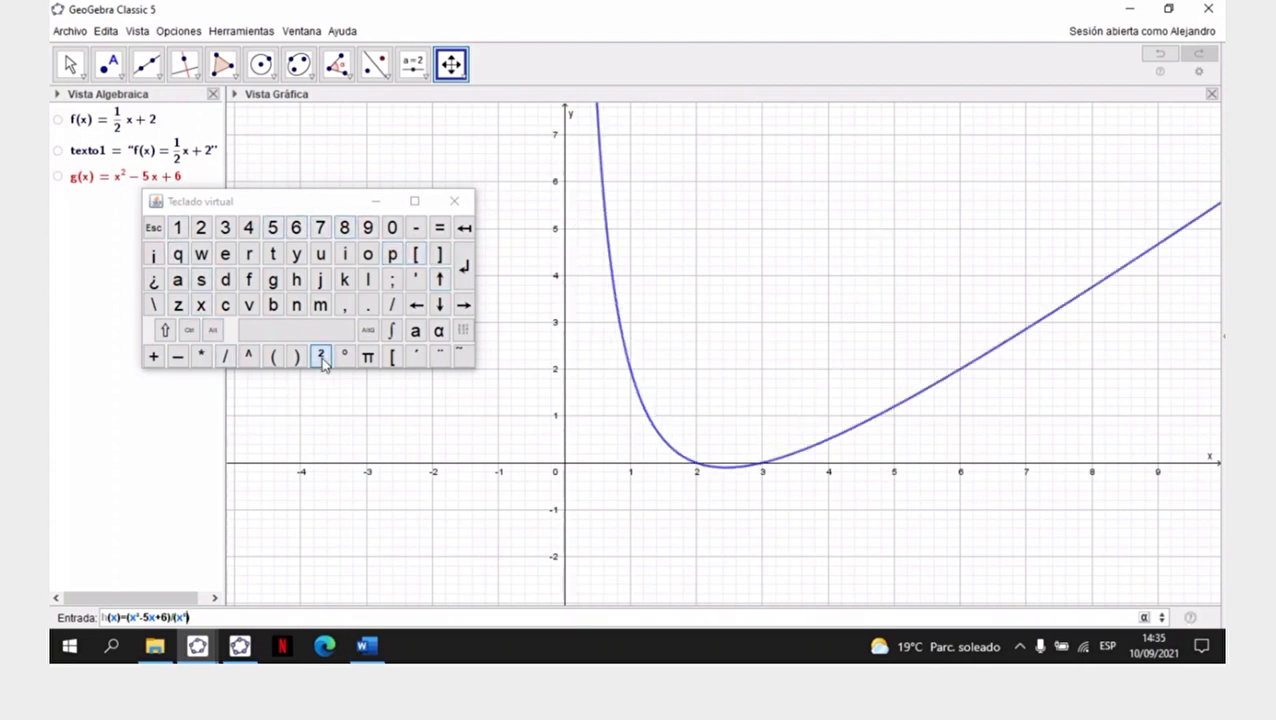
{"action": "type", "text": "-4"}
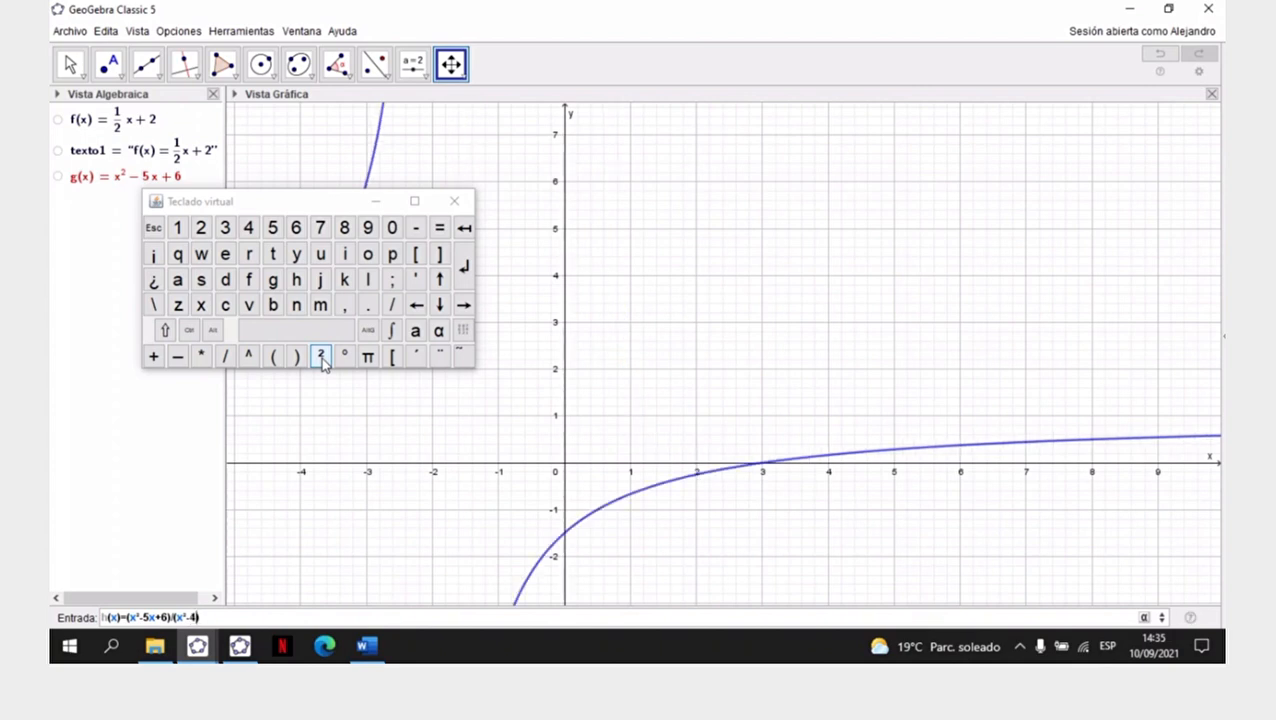
{"action": "key", "text": "Return"}
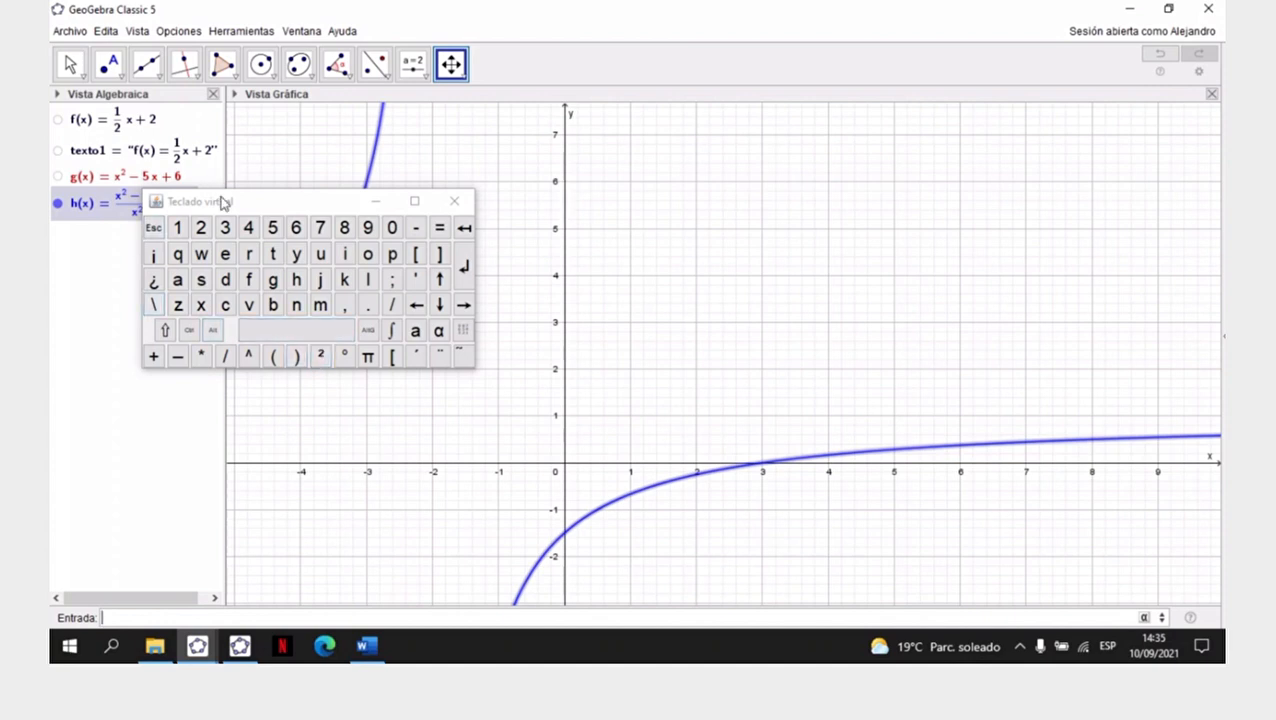
- Move the virtual keyboard clear of h's formula and compare the formula with item c in Word before returning to GeoGebra Classic 5
{"action": "left_click_drag", "start_coordinate": [316, 213], "coordinate": [148, 403]}
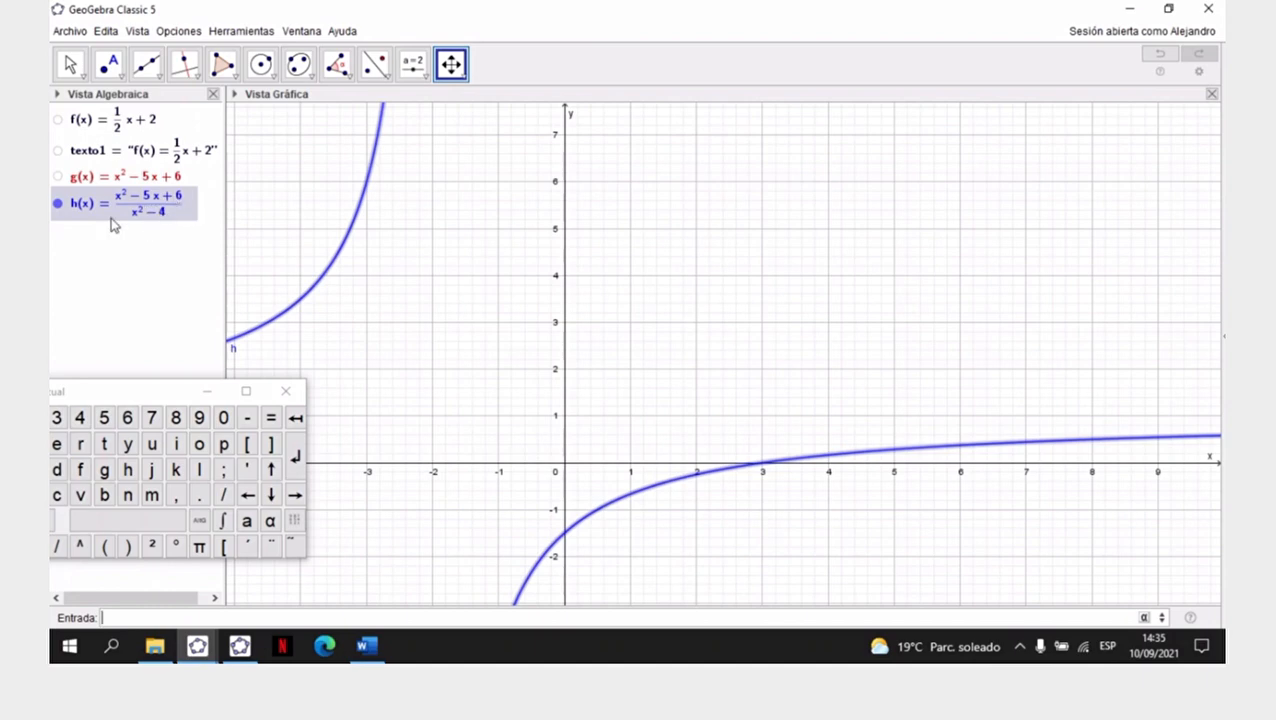
{"action": "left_click", "coordinate": [366, 646]}
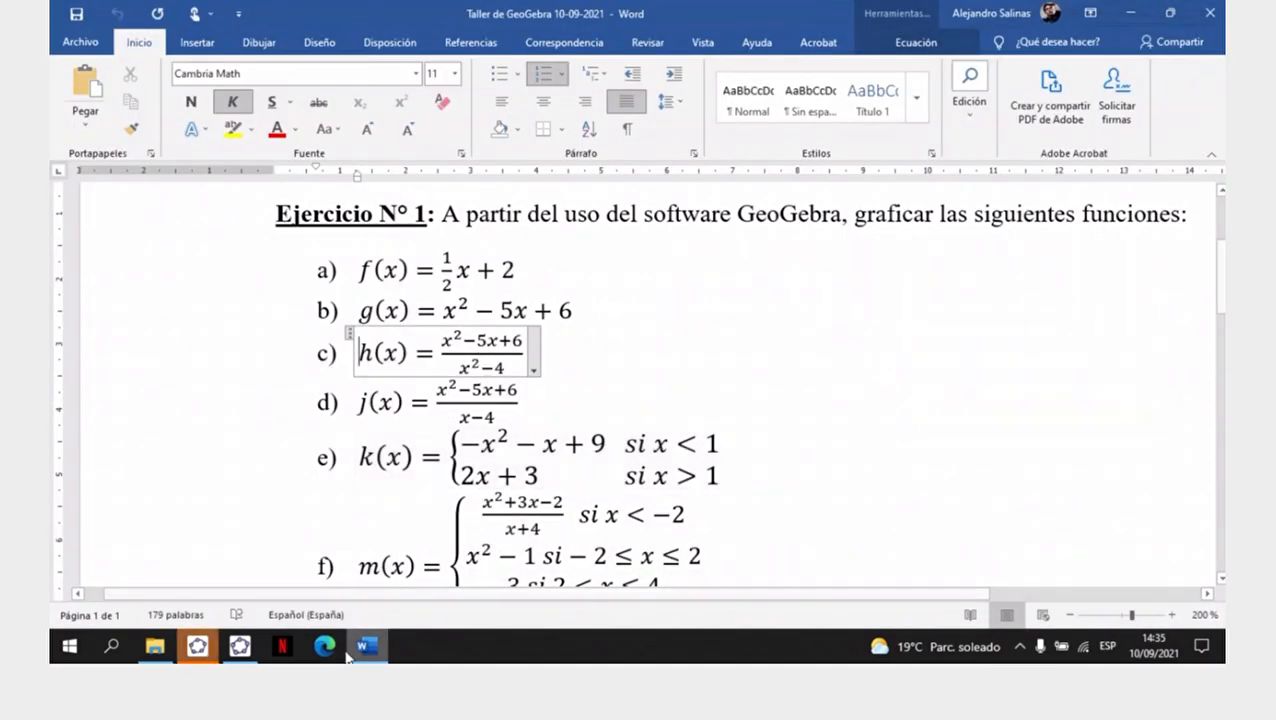
{"action": "left_click", "coordinate": [198, 647]}
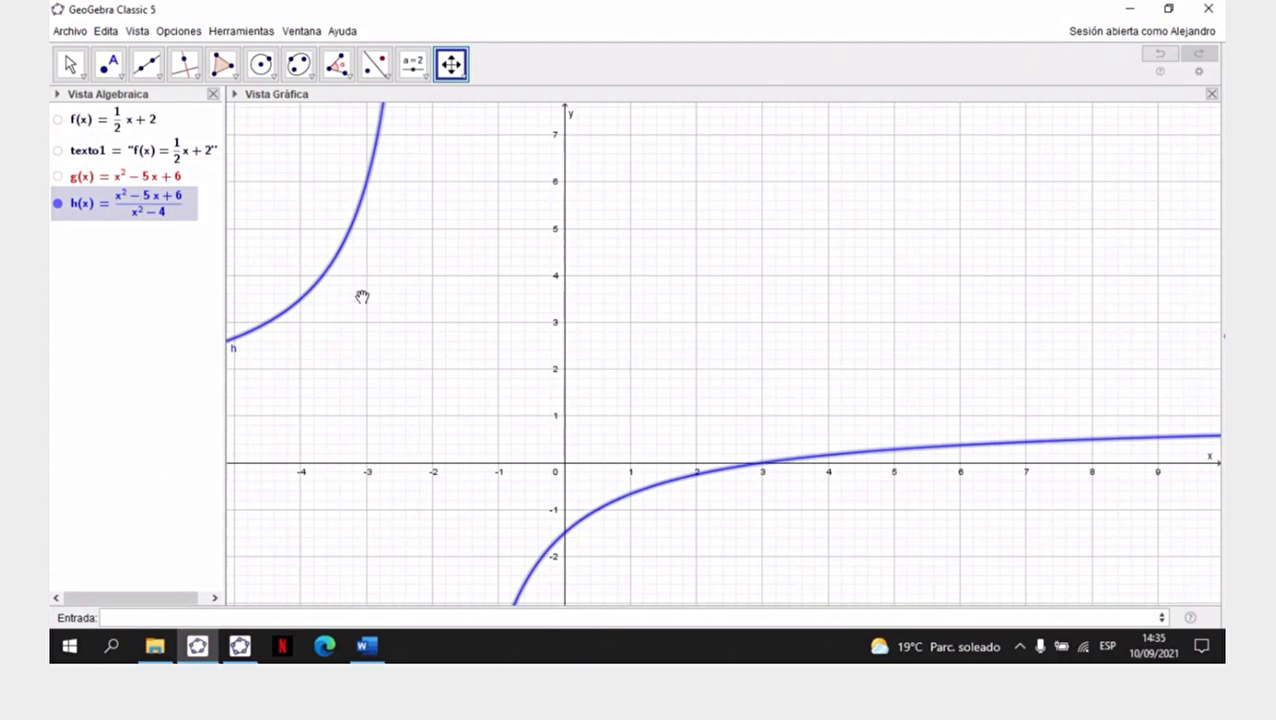
- Pan and rescale both axes with Desplaza Vista Gráfica until x spans about -20 to 21 and y about -4 to 6
{"action": "left_click_drag", "start_coordinate": [686, 404], "coordinate": [826, 345]}
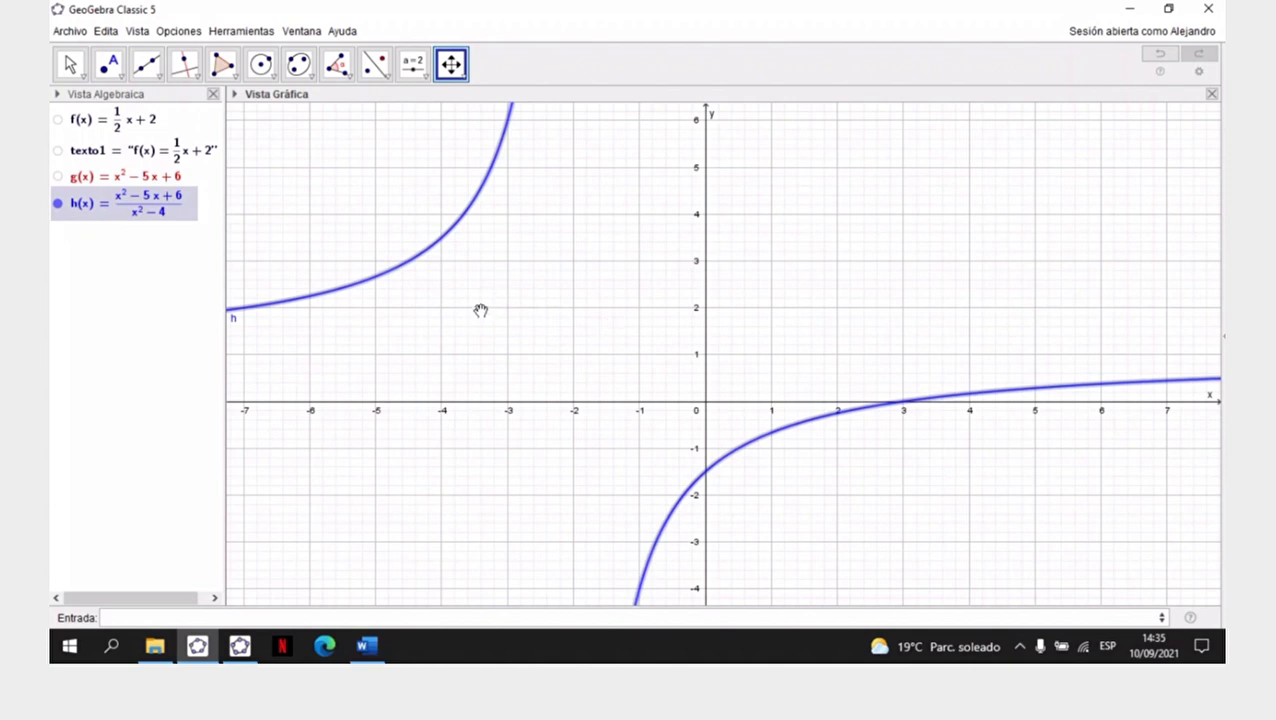
{"action": "left_click", "coordinate": [461, 74]}
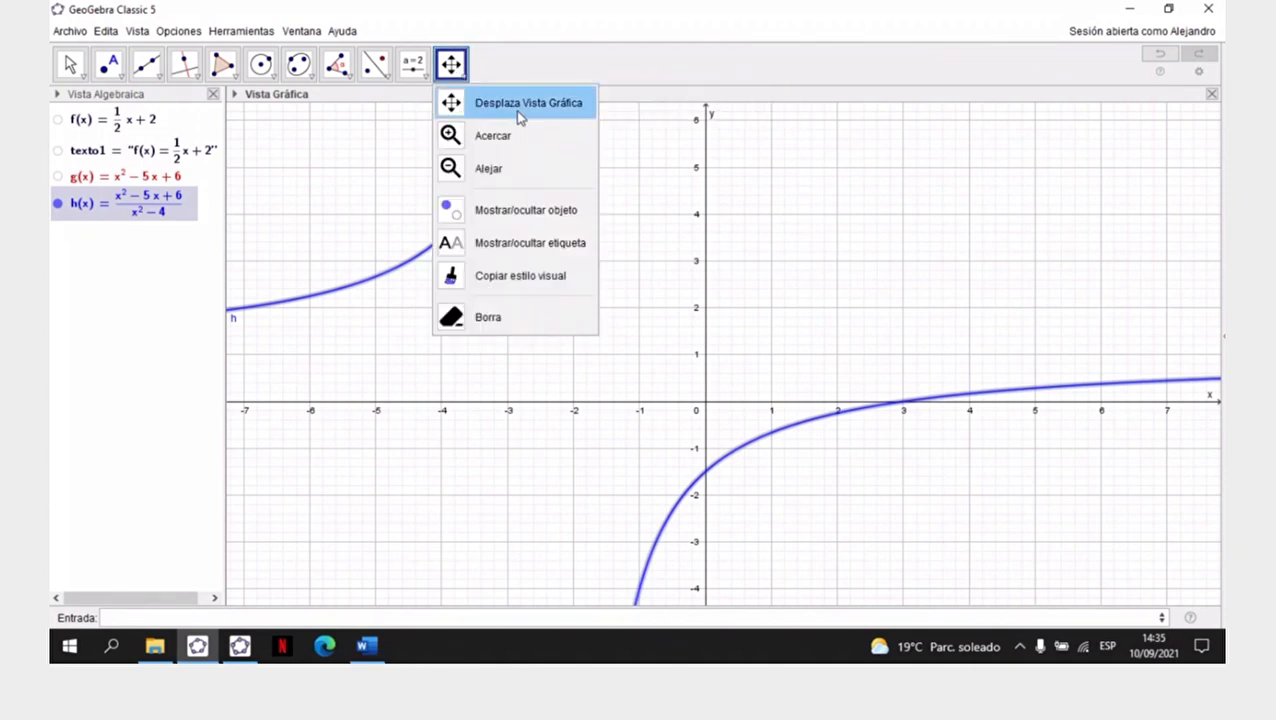
{"action": "left_click", "coordinate": [519, 110]}
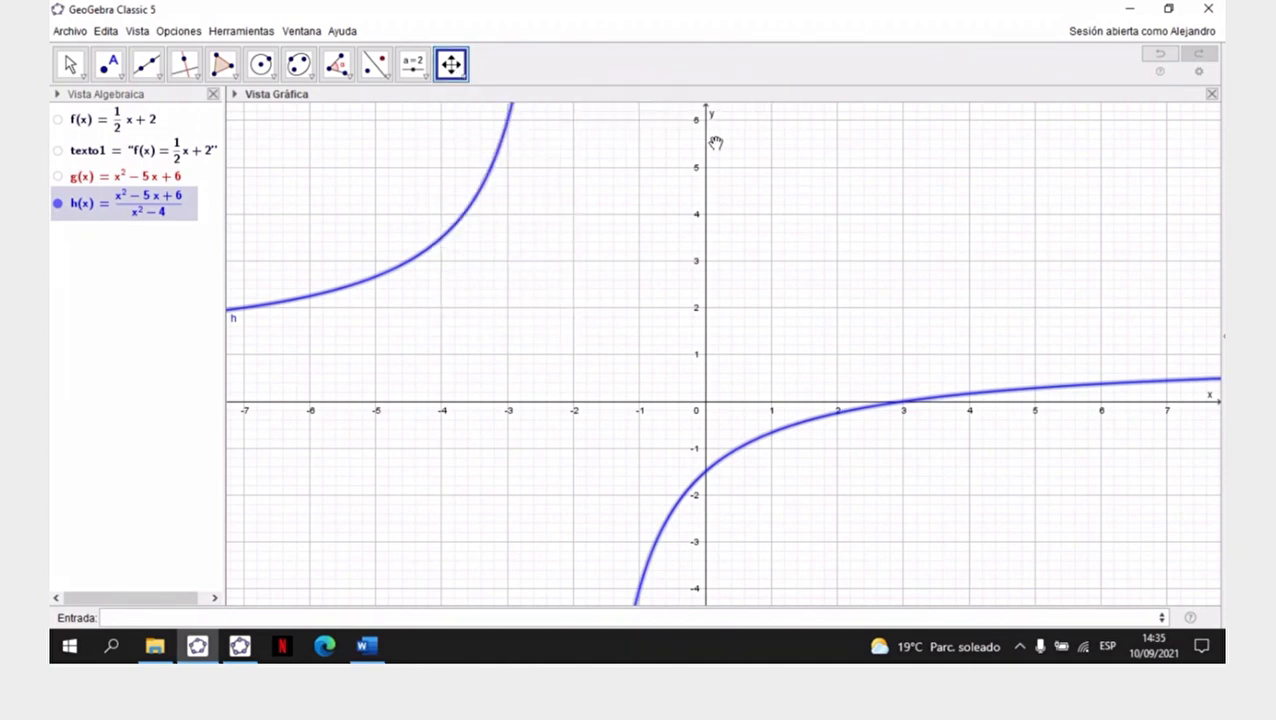
{"action": "left_click_drag", "start_coordinate": [706, 140], "coordinate": [704, 230]}
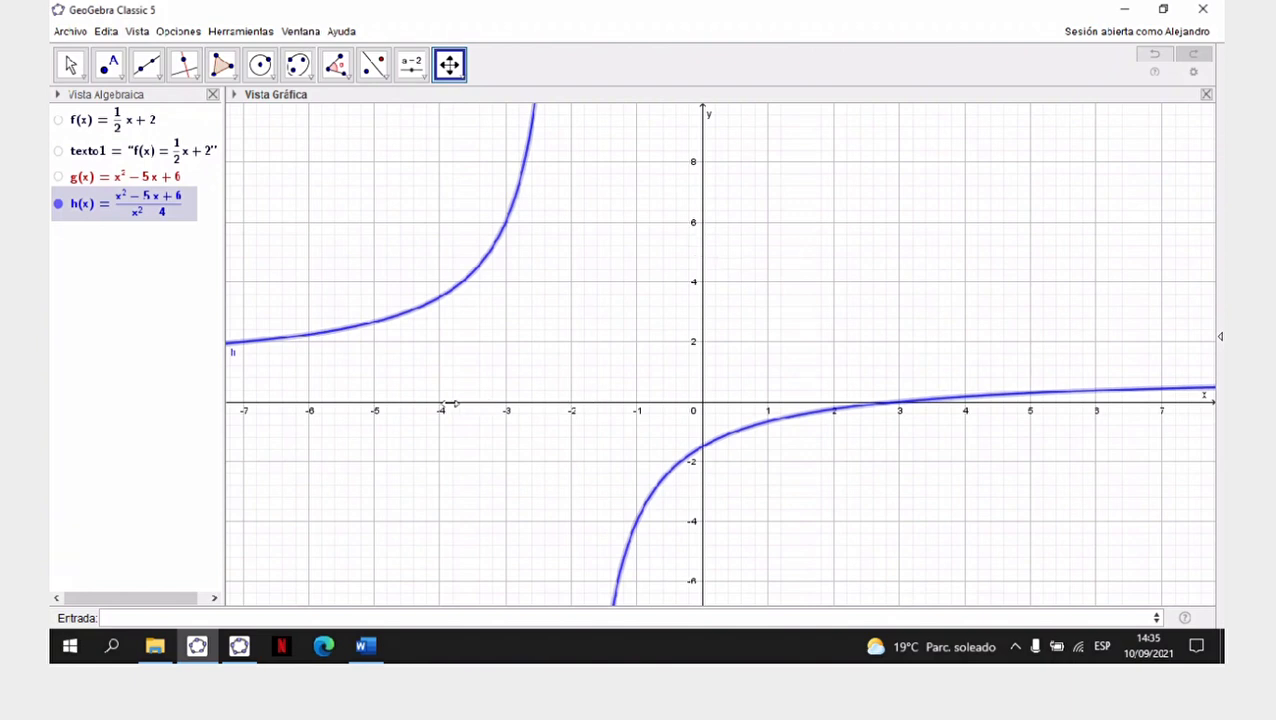
{"action": "left_click_drag", "start_coordinate": [450, 403], "coordinate": [612, 404]}
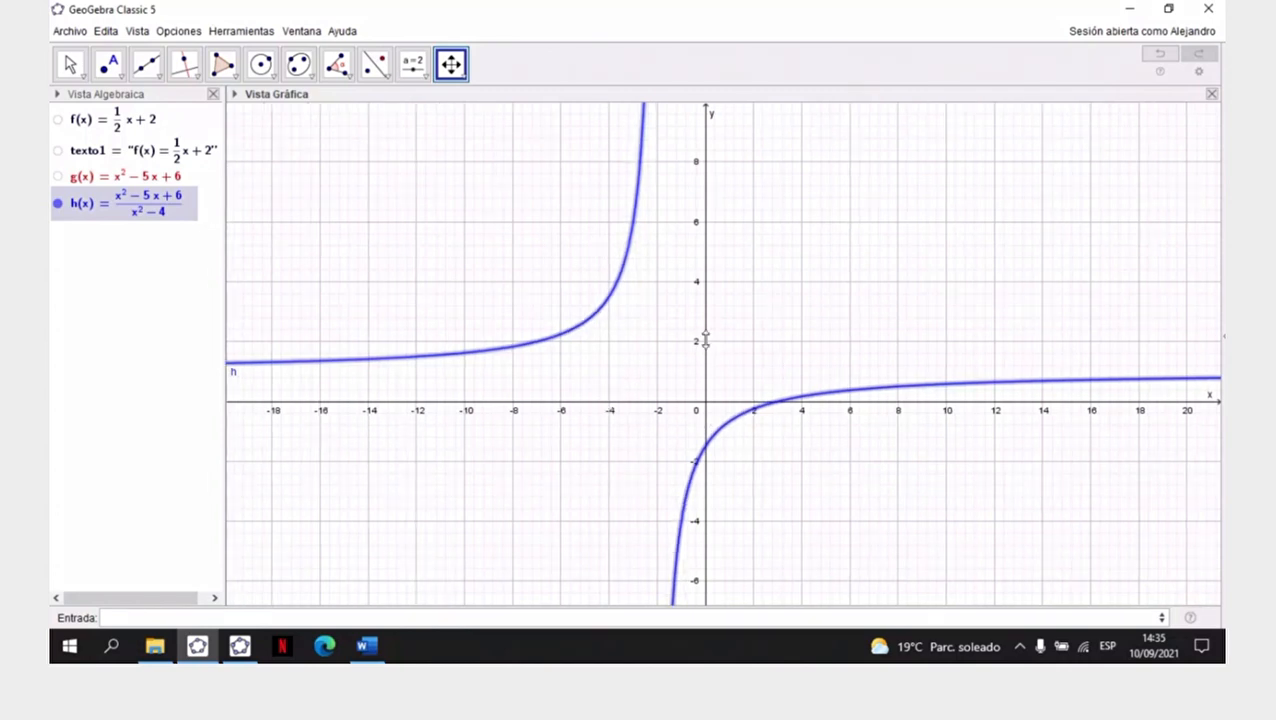
{"action": "left_click_drag", "start_coordinate": [706, 340], "coordinate": [696, 300]}
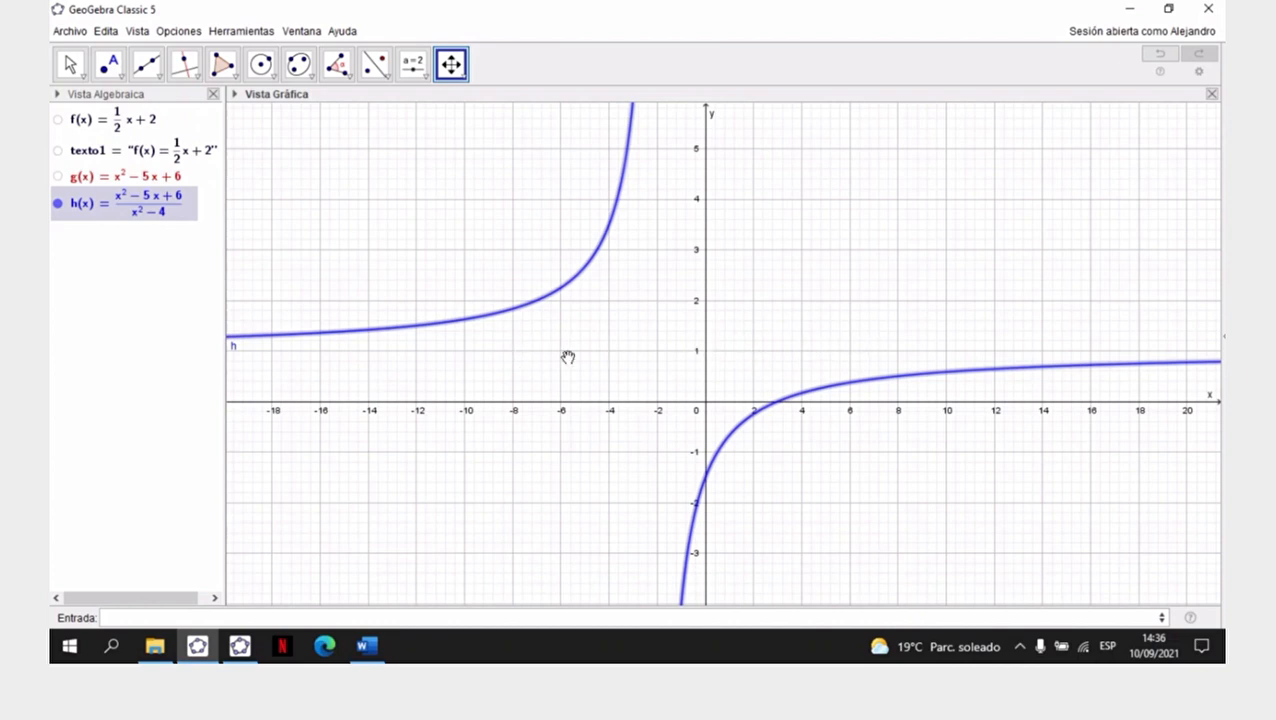
- Delete the function h from the Vista Algebraica
{"action": "left_click", "coordinate": [185, 618]}
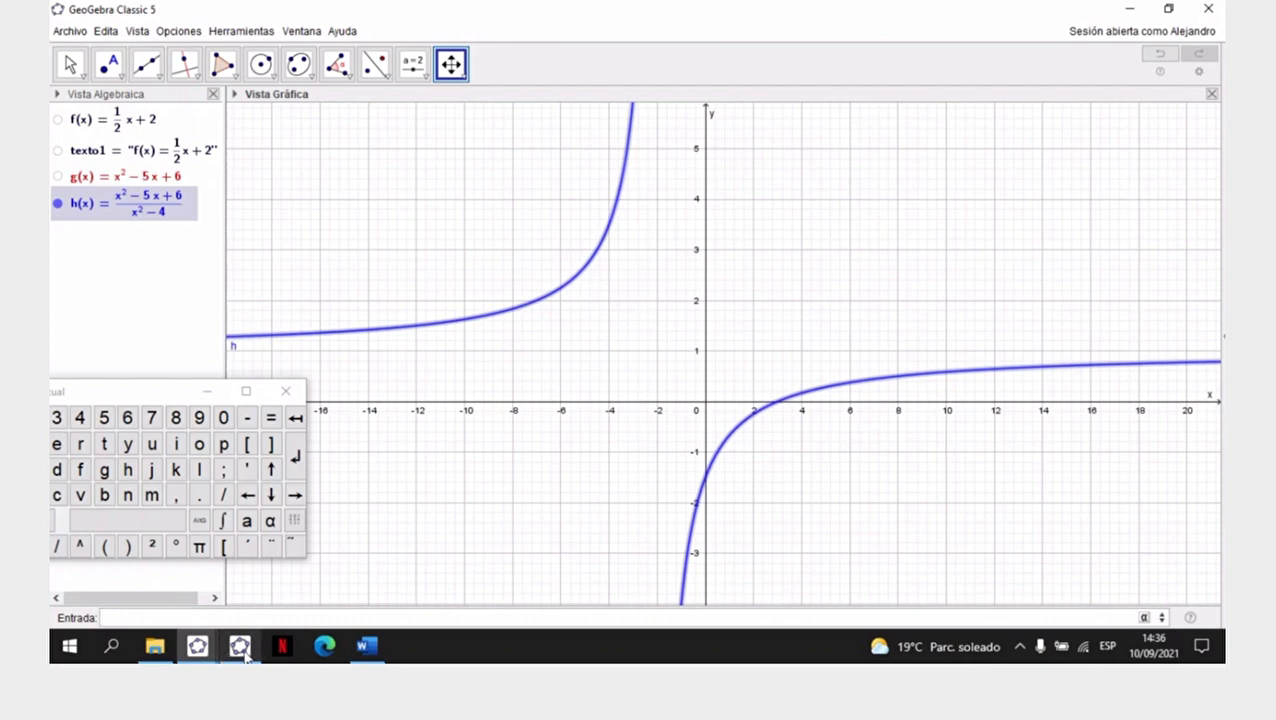
{"action": "mouse_move", "coordinate": [245, 655]}
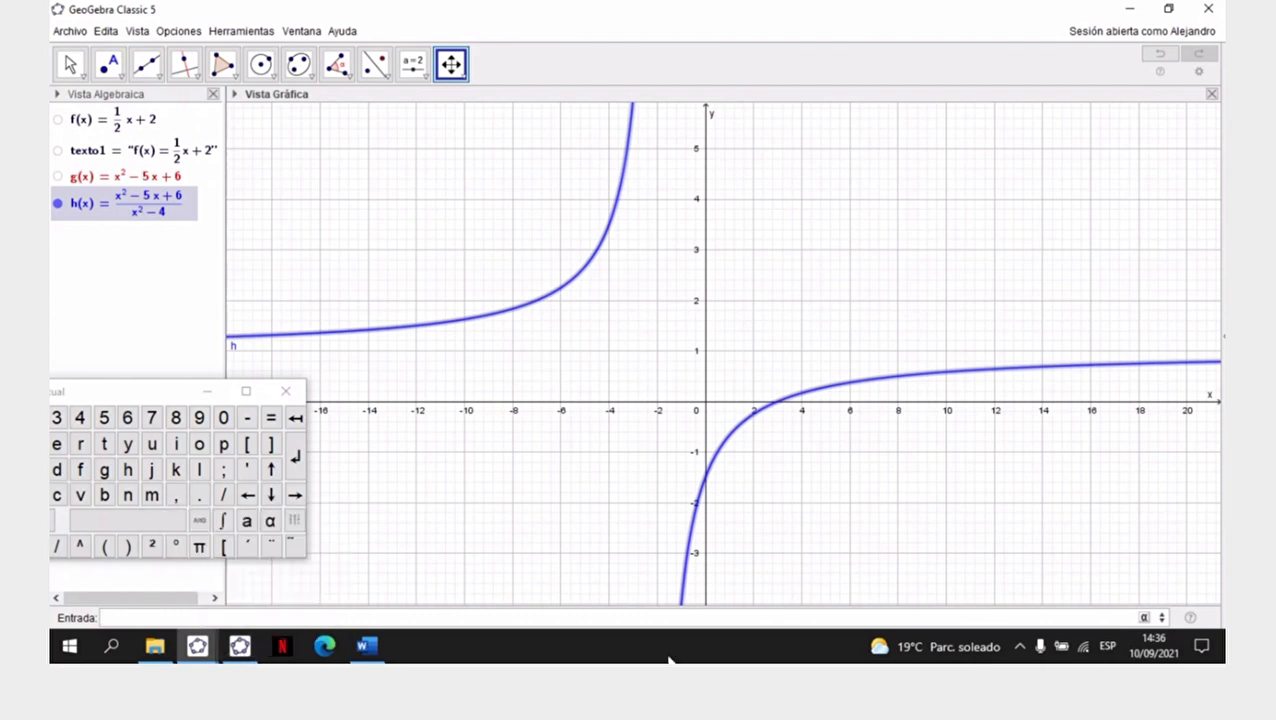
{"action": "right_click", "coordinate": [146, 210]}
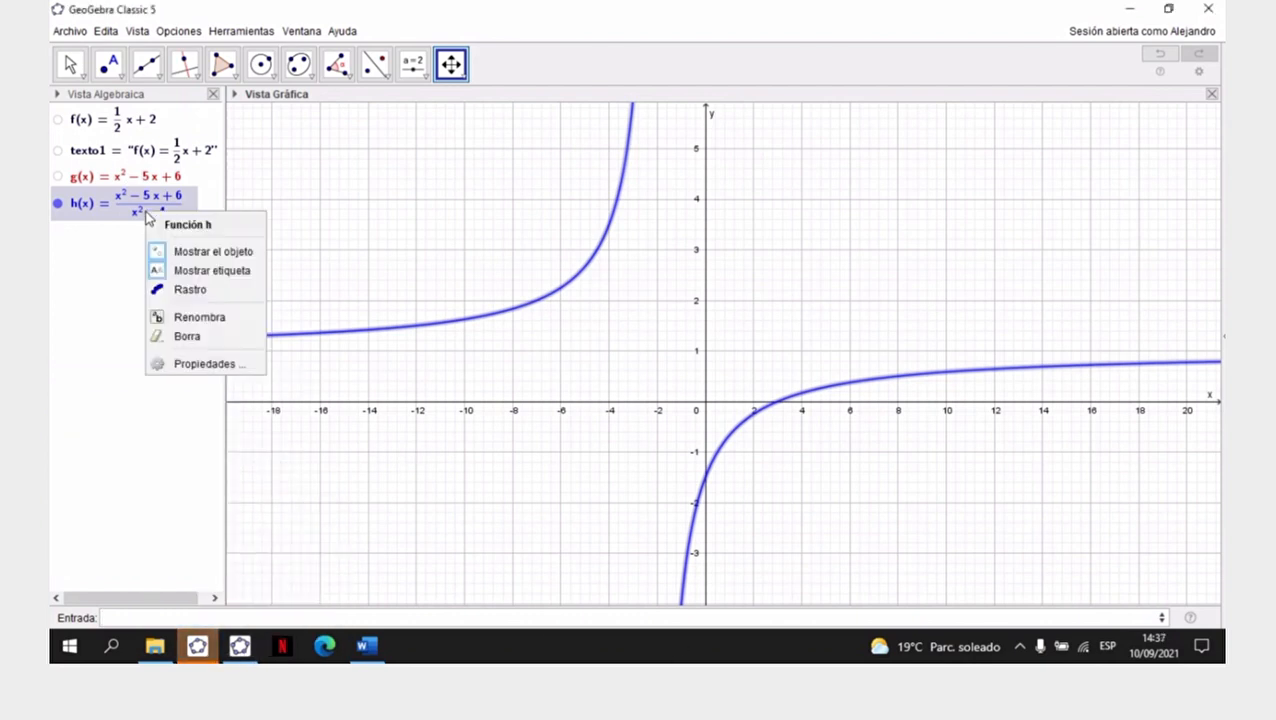
{"action": "left_click", "coordinate": [200, 338]}
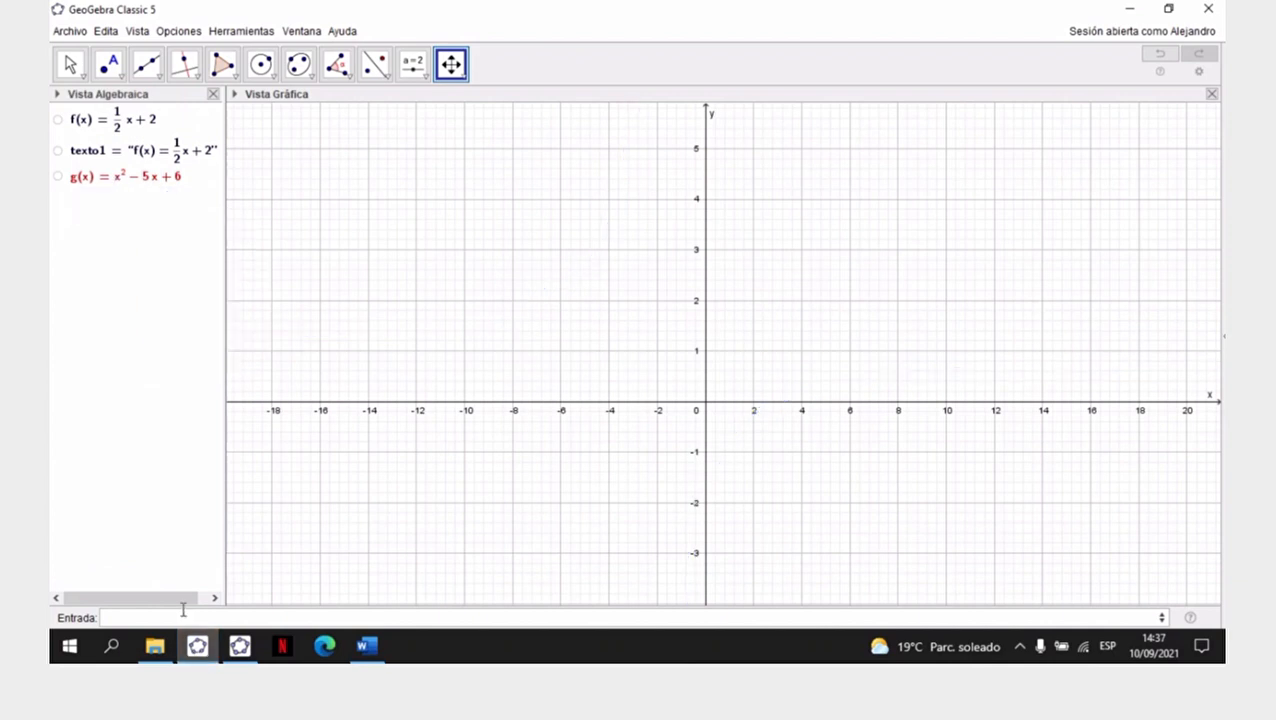
- Begin defining h(x) again with the numerator (x^2-5x+6)
{"action": "left_click", "coordinate": [182, 617]}
{"action": "type", "text": "h(x)"}
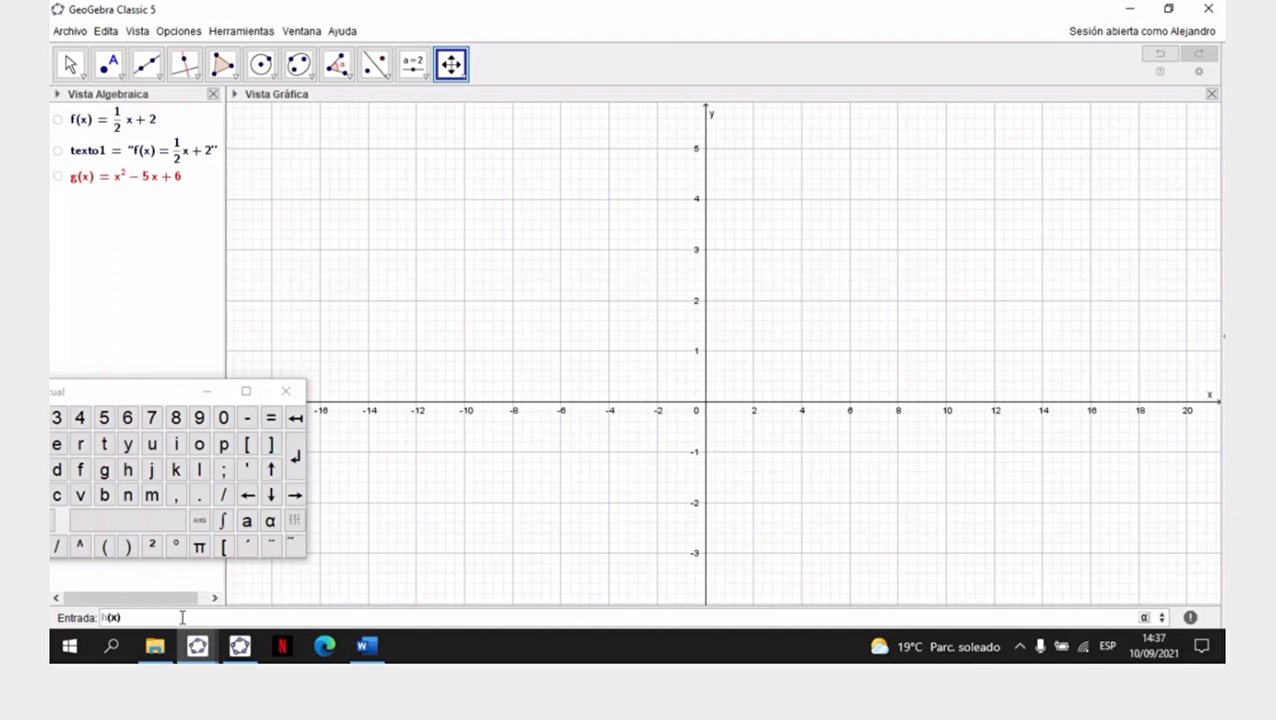
{"action": "type", "text": "="}
{"action": "type", "text": "(x"}
{"action": "type", "text": "^2-5"}
{"action": "type", "text": "x+6"}
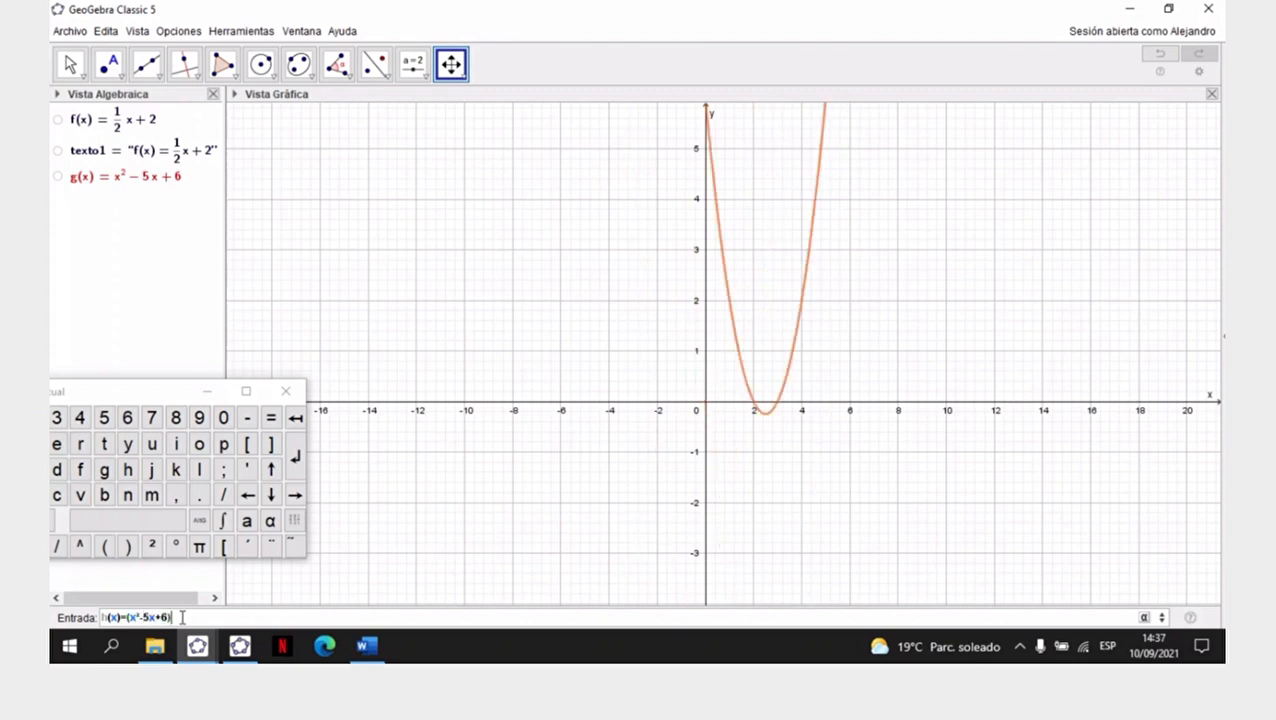
{"action": "type", "text": "/"}
- Divide the numerator by (x^2-4), correcting the mistyped denominator, and graph h
{"action": "type", "text": "()"}
{"action": "type", "text": "x-4"}
{"action": "key", "text": "BackSpace"}
{"action": "key", "text": "BackSpace"}
{"action": "key", "text": "BackSpace"}
{"action": "key", "text": "Left"}
{"action": "type", "text": "x²"}
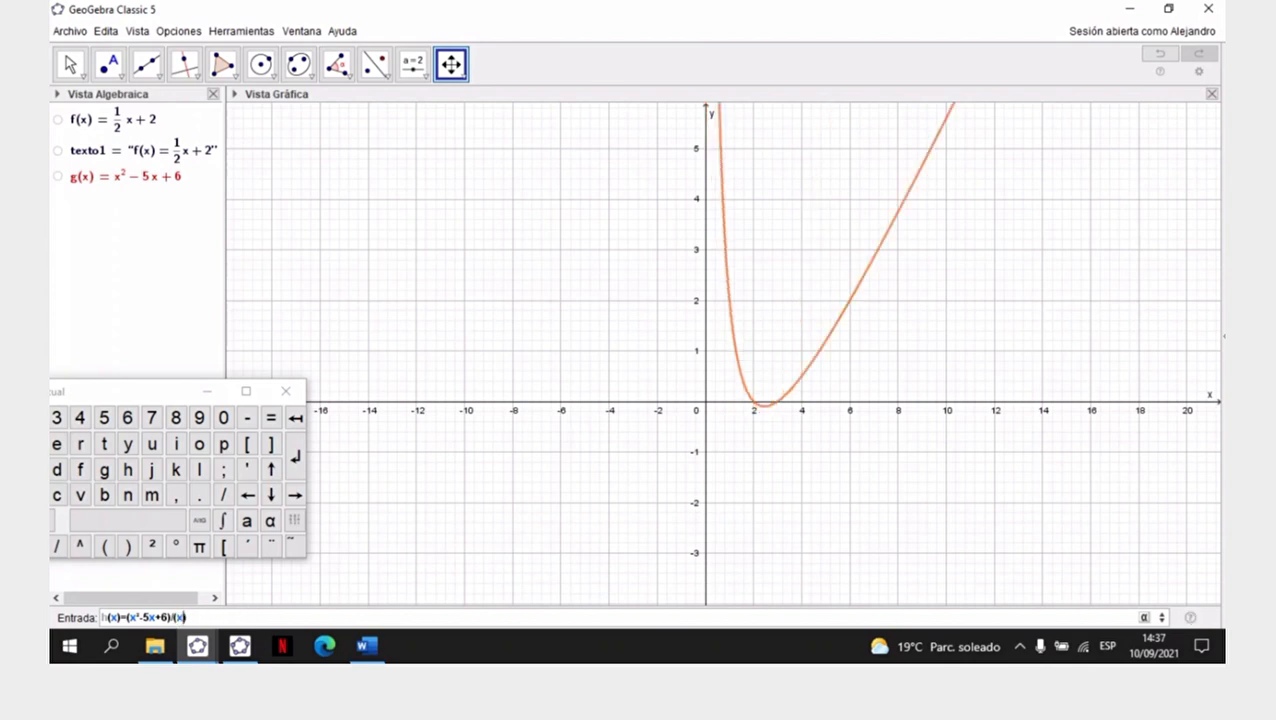
{"action": "type", "text": "-4"}
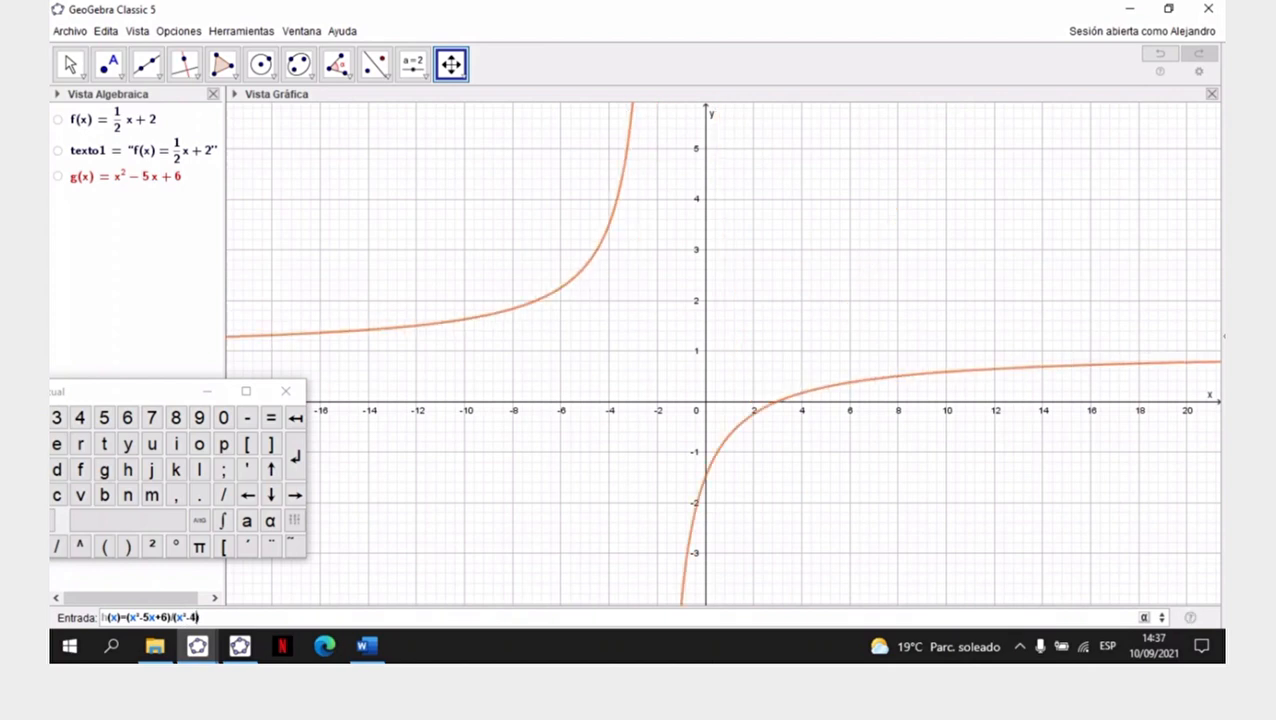
{"action": "key", "text": "Return"}
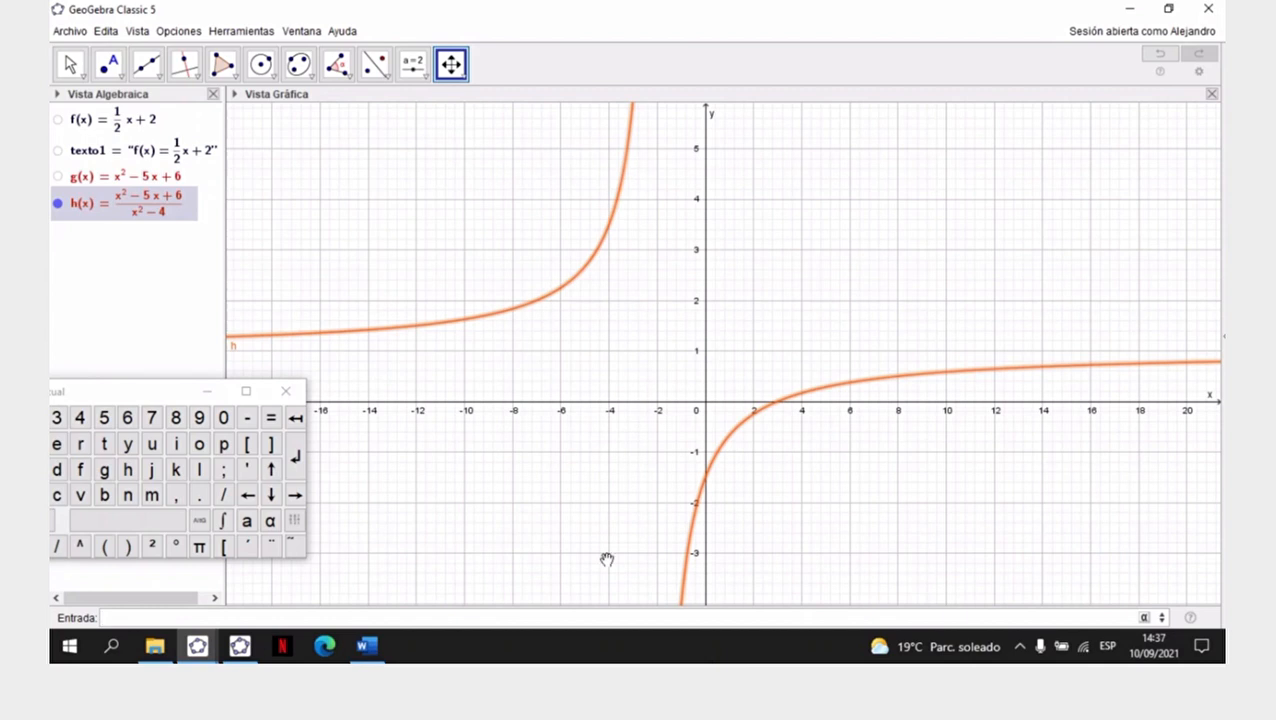
- Recolour the function h purple (#660099) and set its line opacity to 100
{"action": "right_click", "coordinate": [143, 213]}
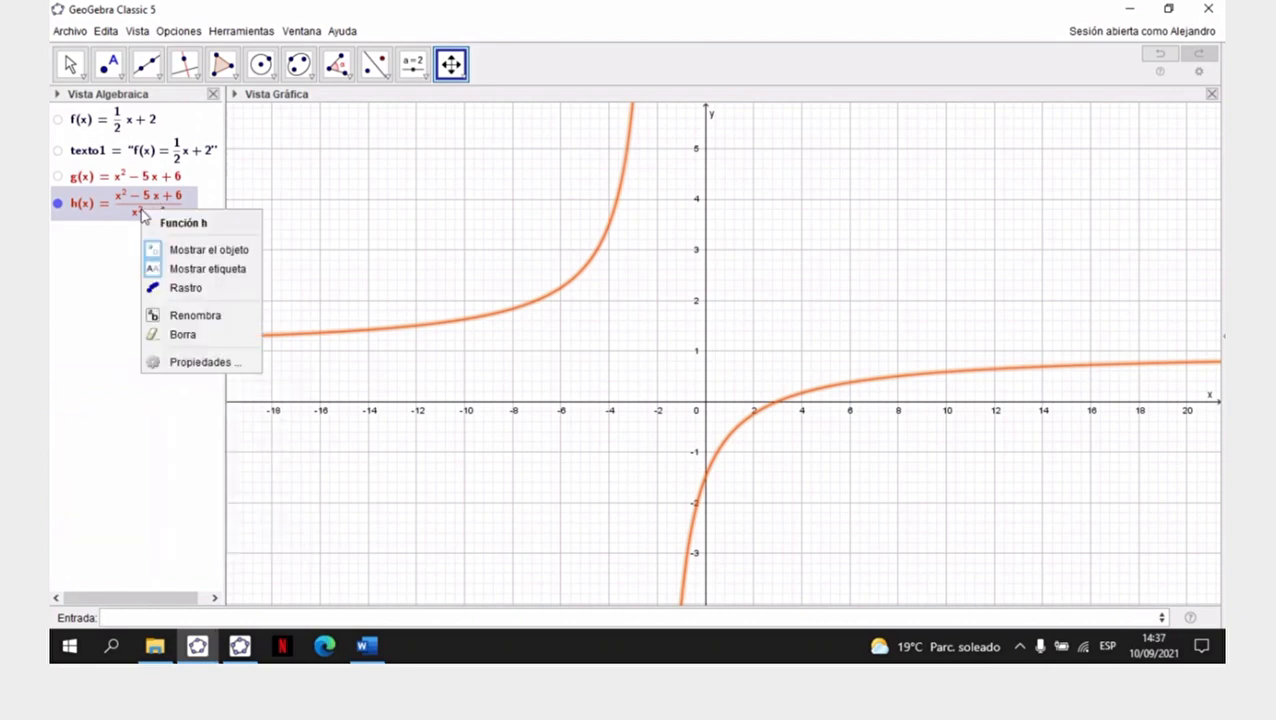
{"action": "left_click", "coordinate": [196, 364]}
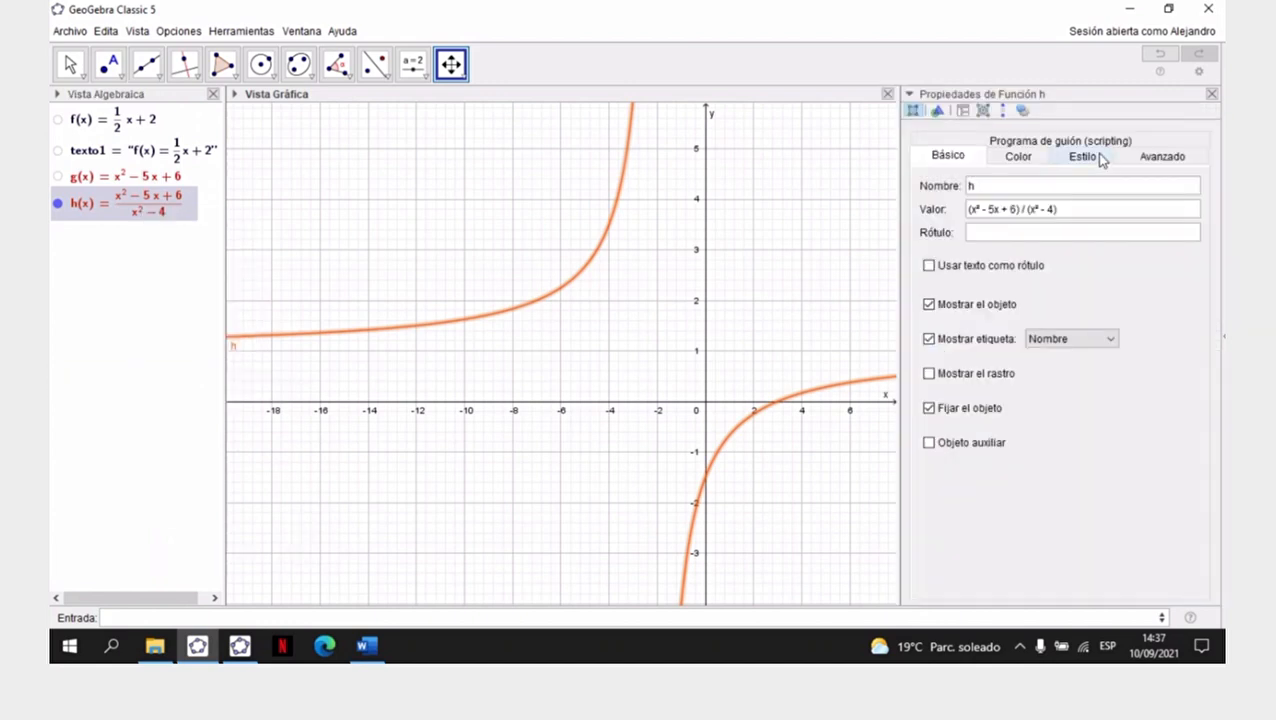
{"action": "left_click", "coordinate": [1079, 162]}
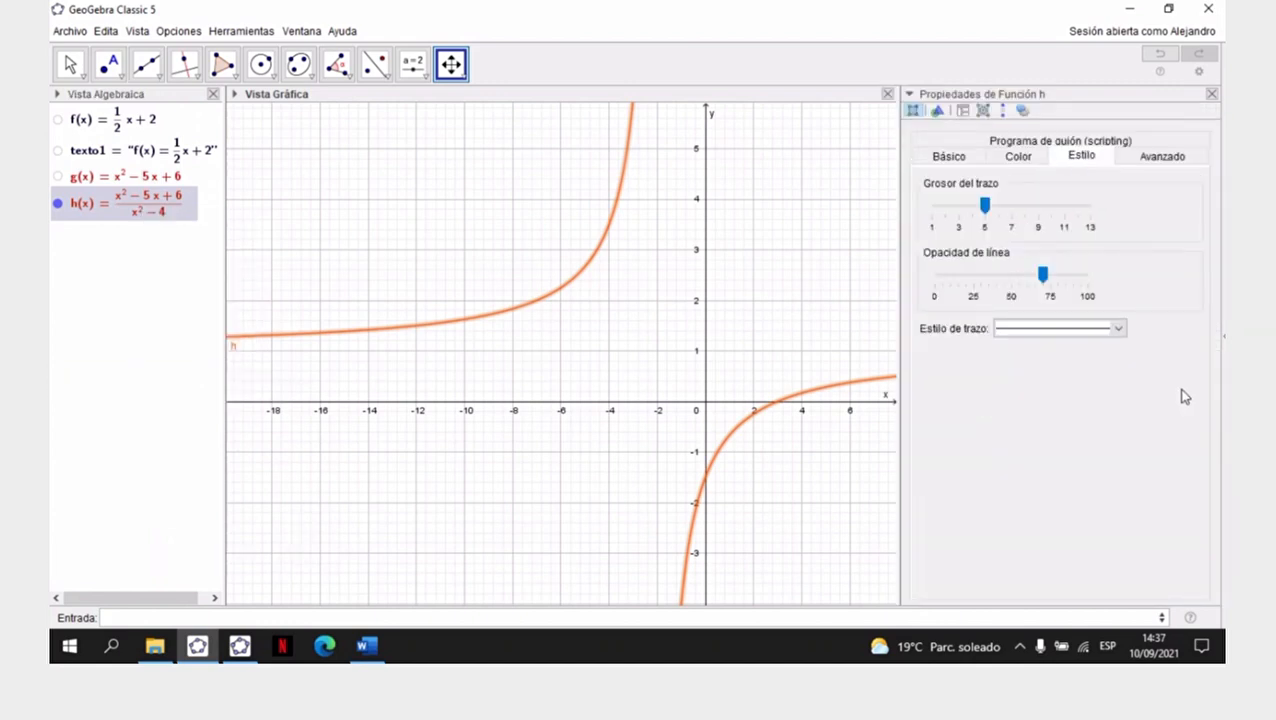
{"action": "left_click", "coordinate": [1022, 160]}
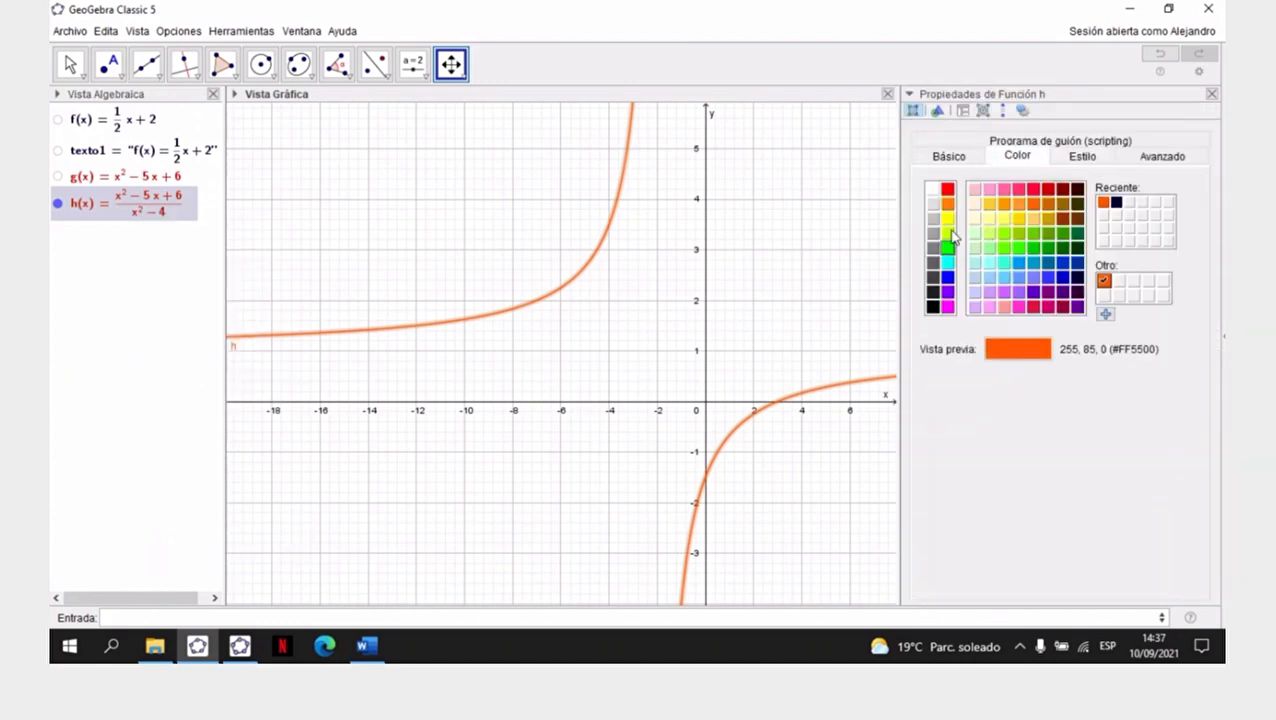
{"action": "left_click", "coordinate": [1077, 306]}
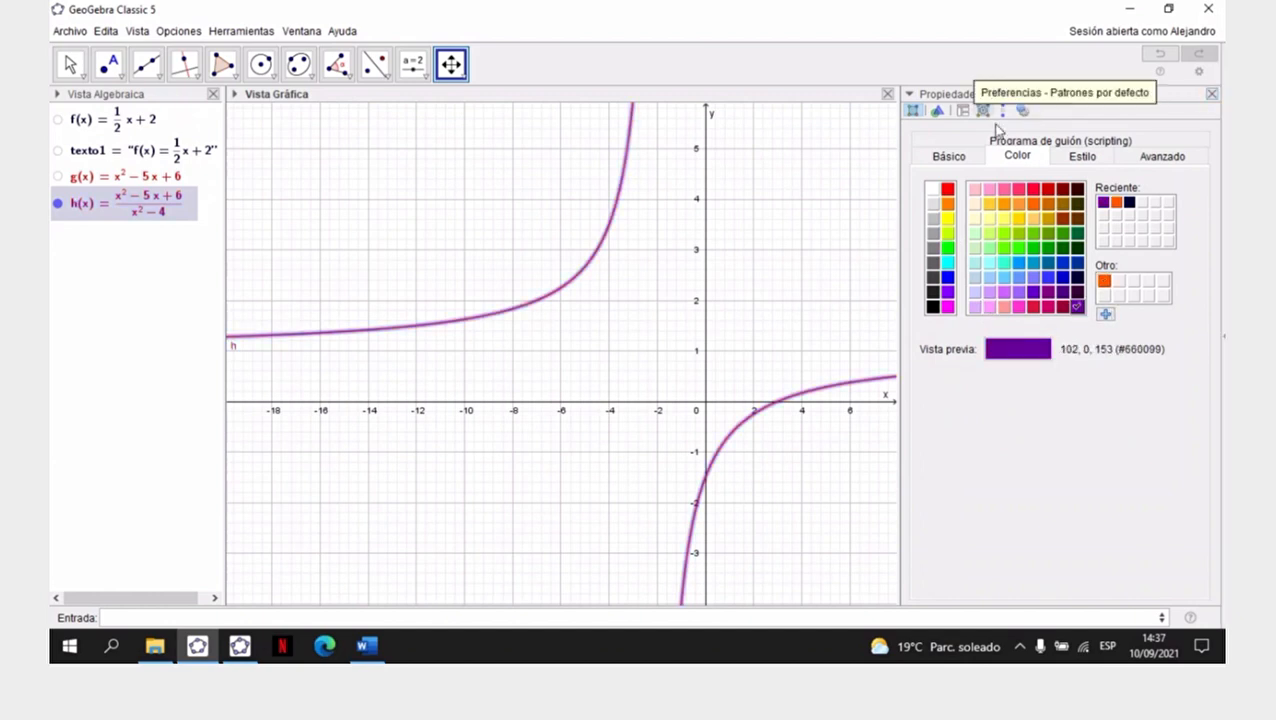
{"action": "left_click", "coordinate": [1082, 156]}
{"action": "left_click_drag", "start_coordinate": [1047, 282], "coordinate": [1088, 278]}
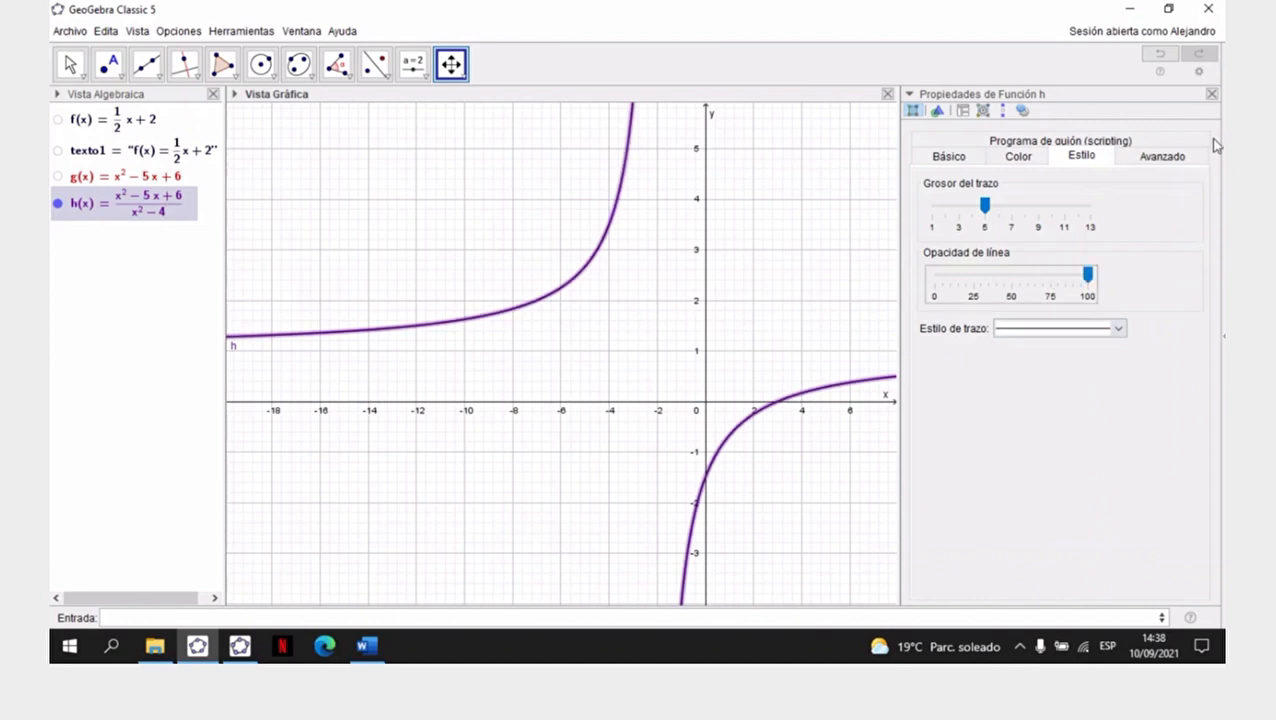
{"action": "left_click", "coordinate": [1211, 93]}
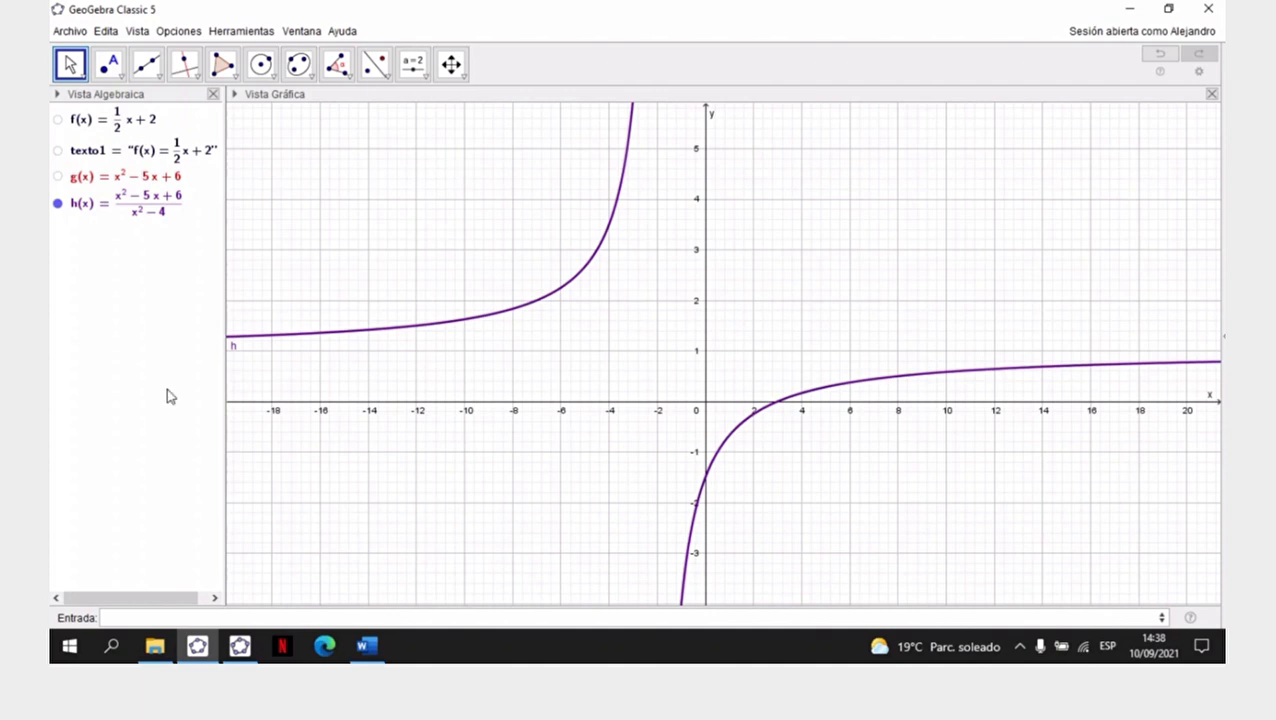
- Draw the asymptotes of h with the command Asíntota(h)
{"action": "left_click", "coordinate": [135, 617]}
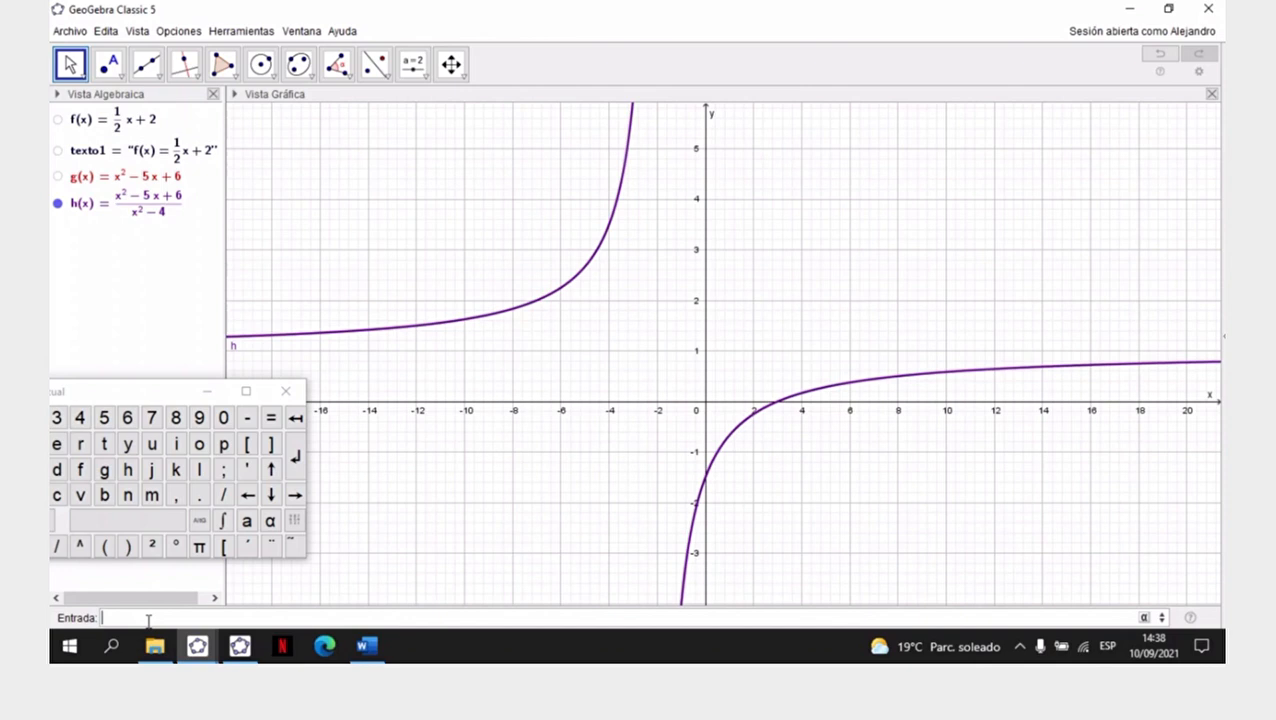
{"action": "type", "text": "asin"}
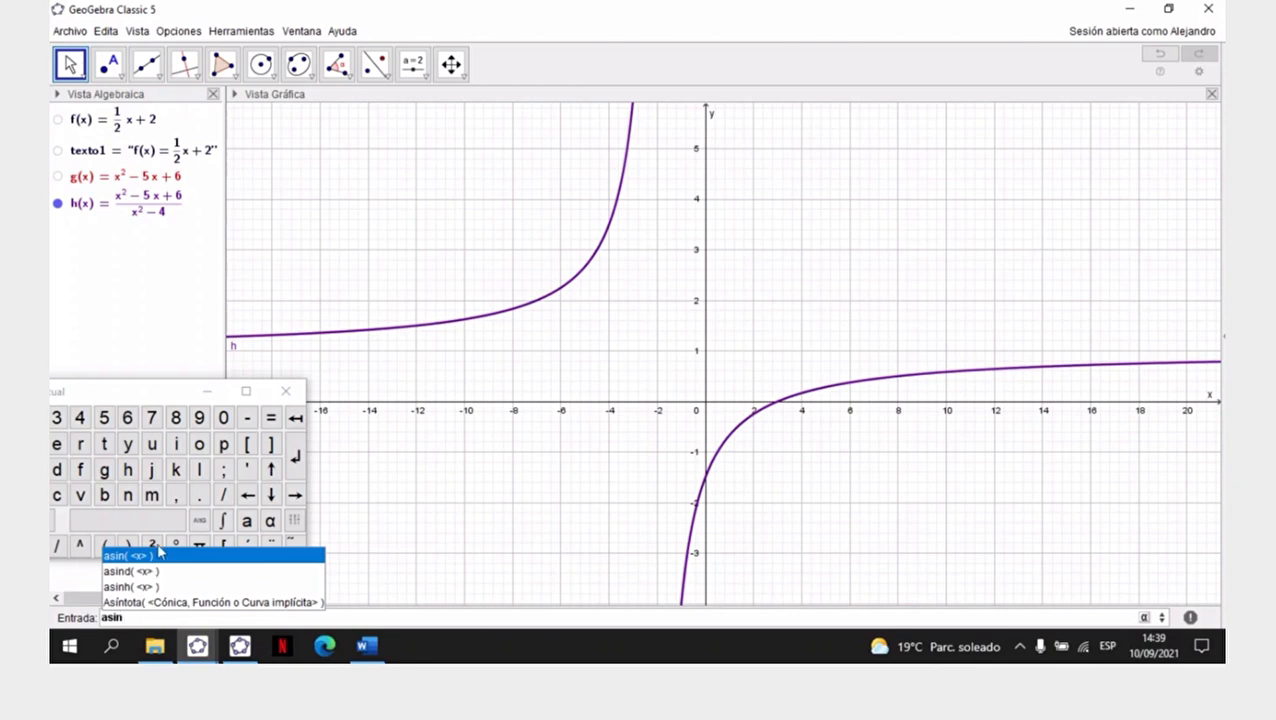
{"action": "left_click", "coordinate": [135, 603]}
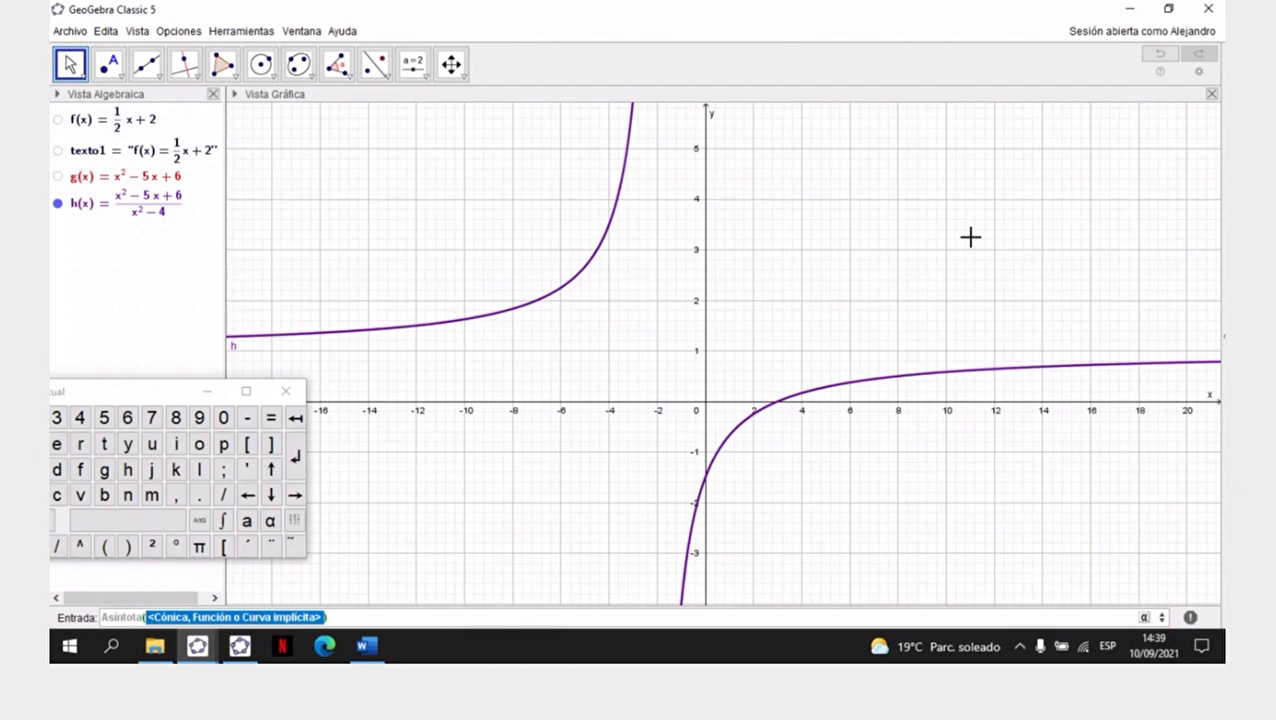
{"action": "key", "text": "BackSpace"}
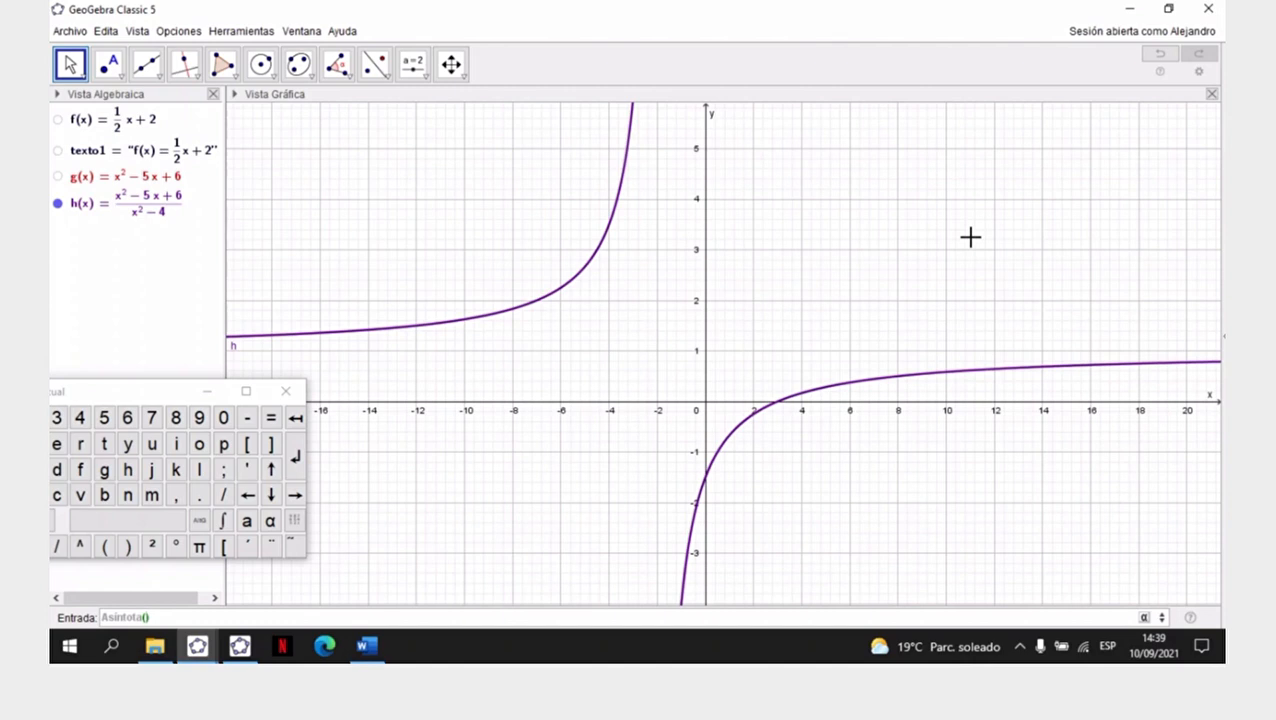
{"action": "type", "text": "h"}
{"action": "key", "text": "Return"}
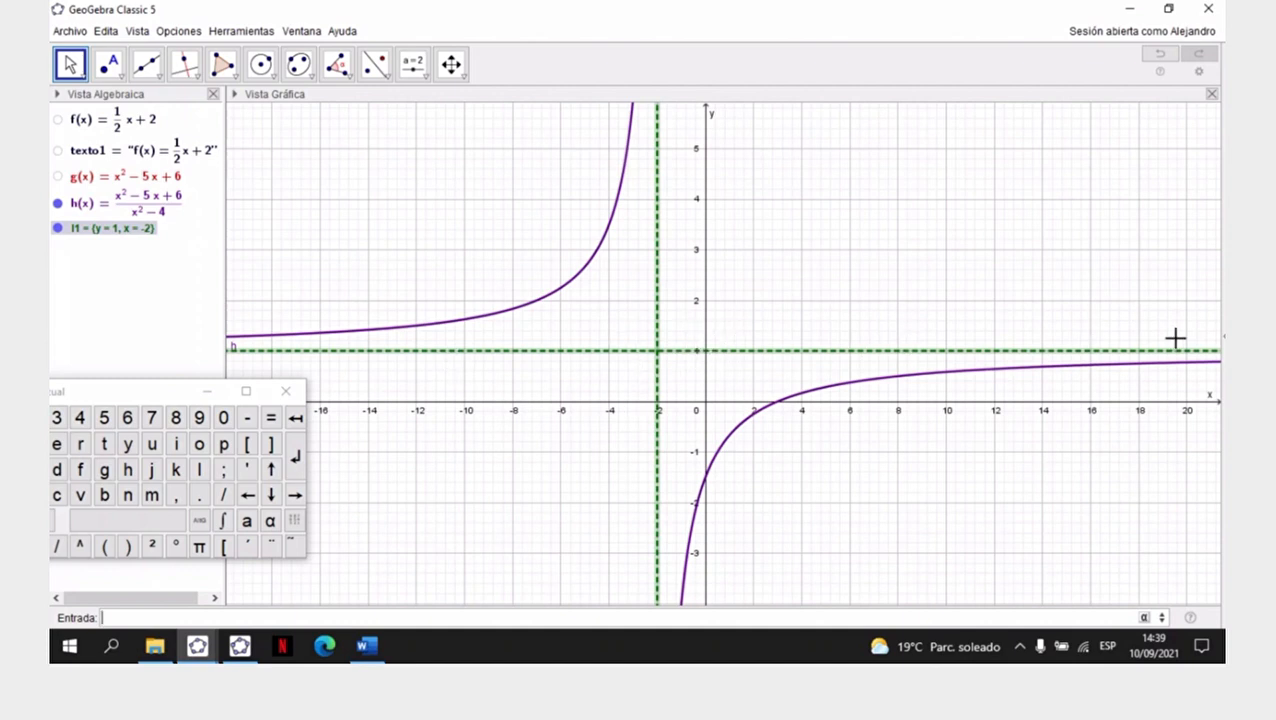
{"action": "left_click", "coordinate": [842, 205]}
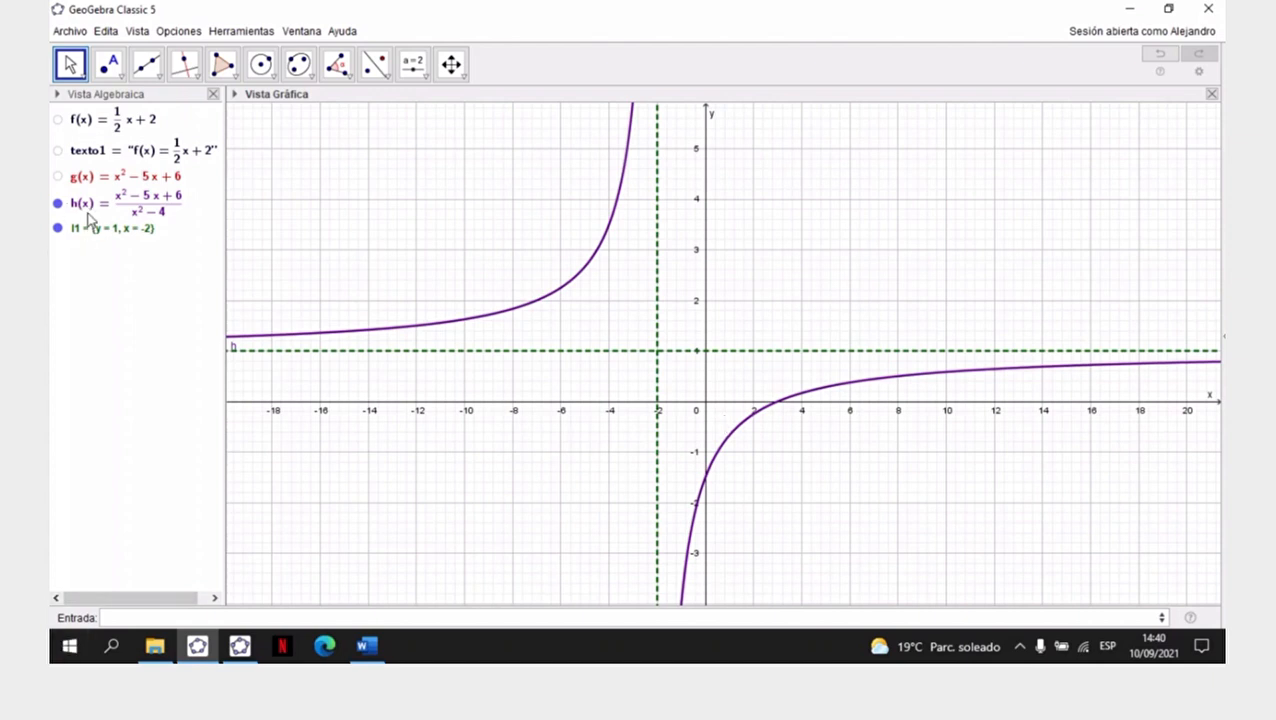
- Evaluate h(2) and stretch the y-axis with Desplaza Vista Gráfica until y spans about -1.7 to 2.5
{"action": "left_click", "coordinate": [146, 618]}
{"action": "type", "text": "h(2"}
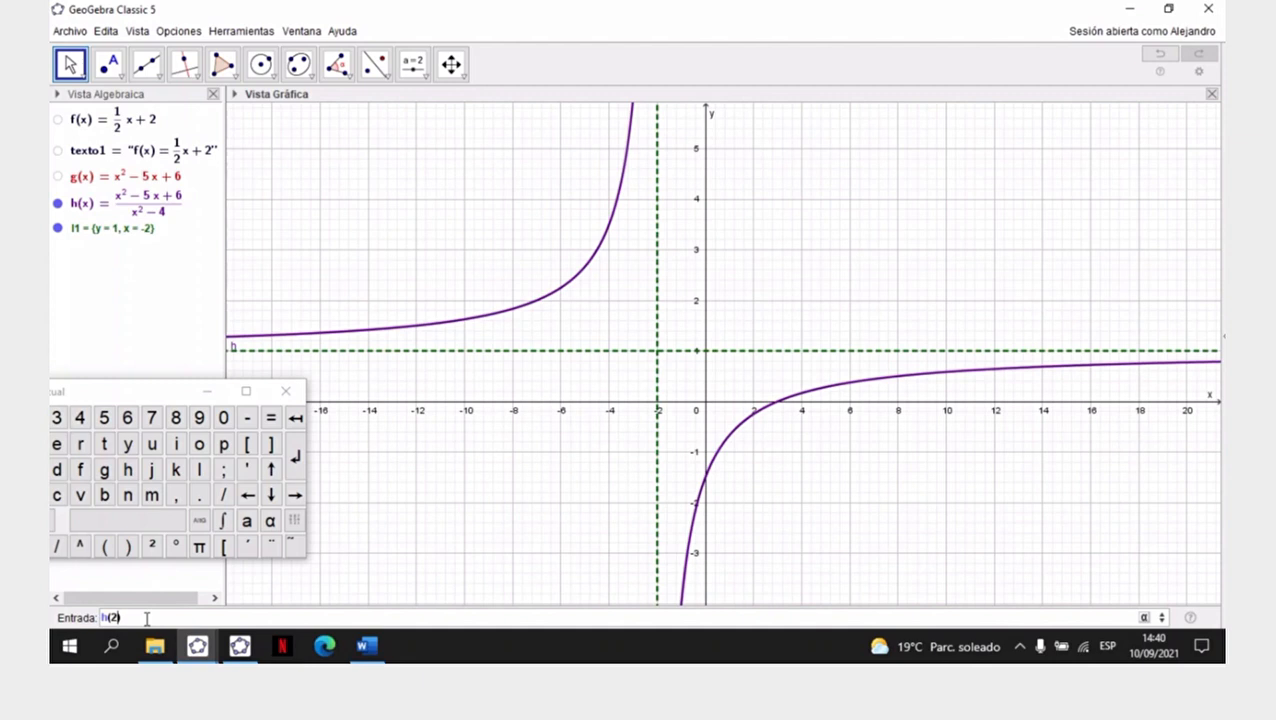
{"action": "key", "text": "Return"}
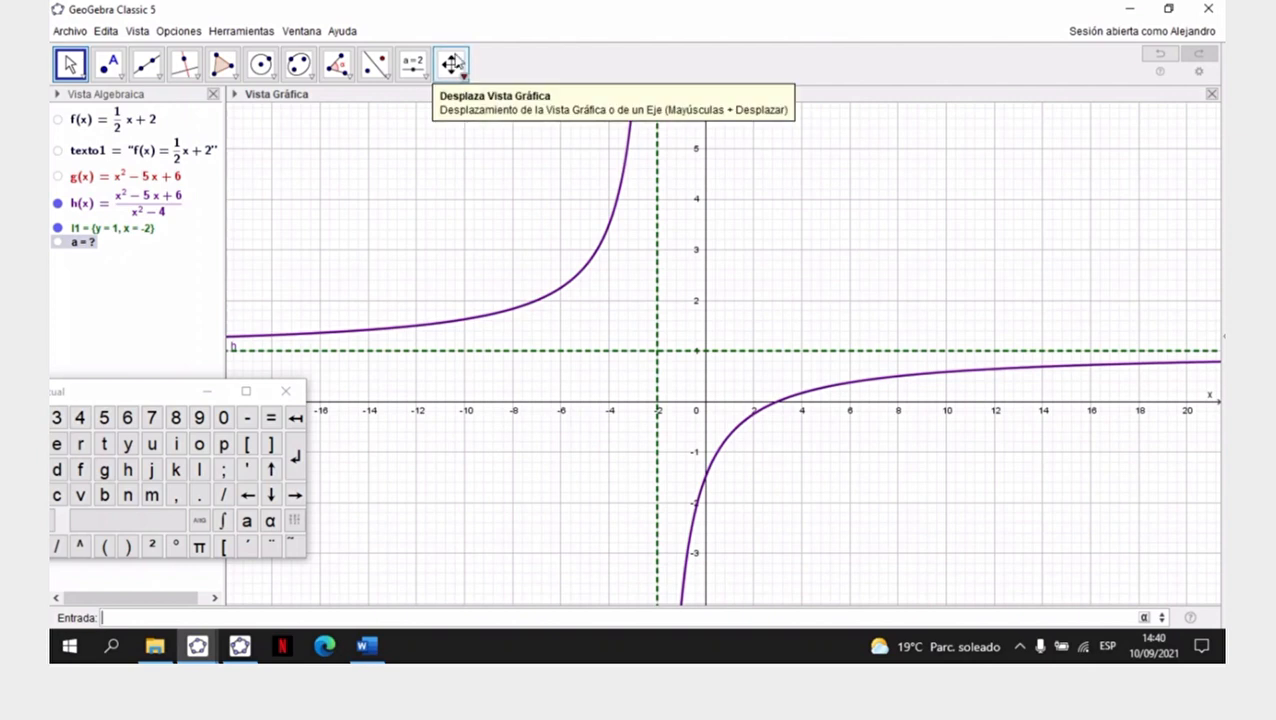
{"action": "left_click", "coordinate": [453, 66]}
{"action": "left_click_drag", "start_coordinate": [706, 285], "coordinate": [711, 205]}
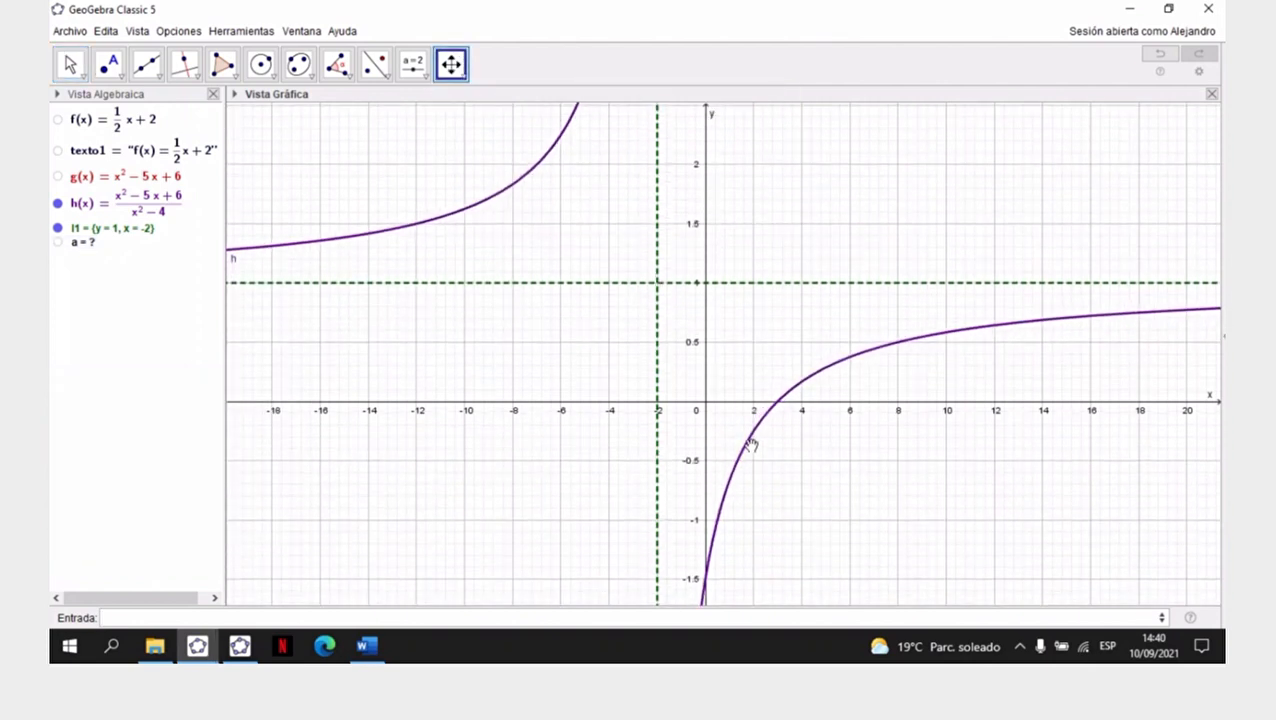
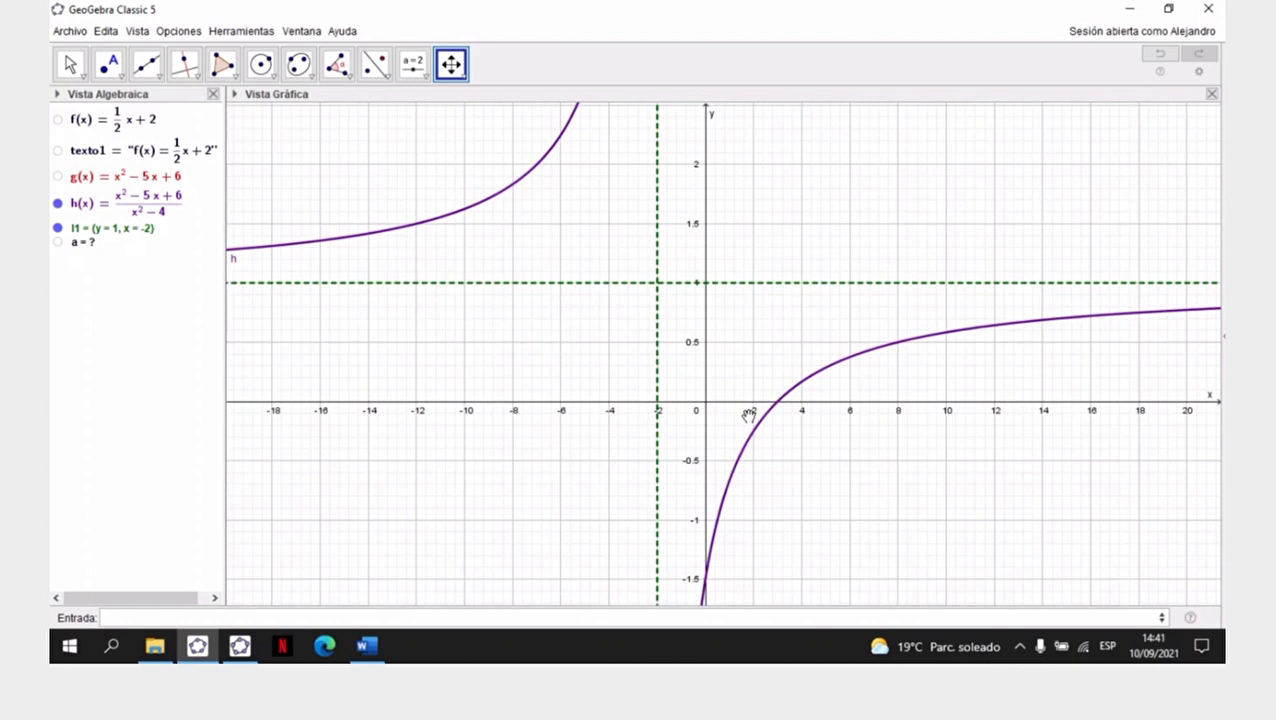
- Plot the point P=(2,-1/4) at the gap of h at x=2
{"action": "left_click", "coordinate": [335, 617]}
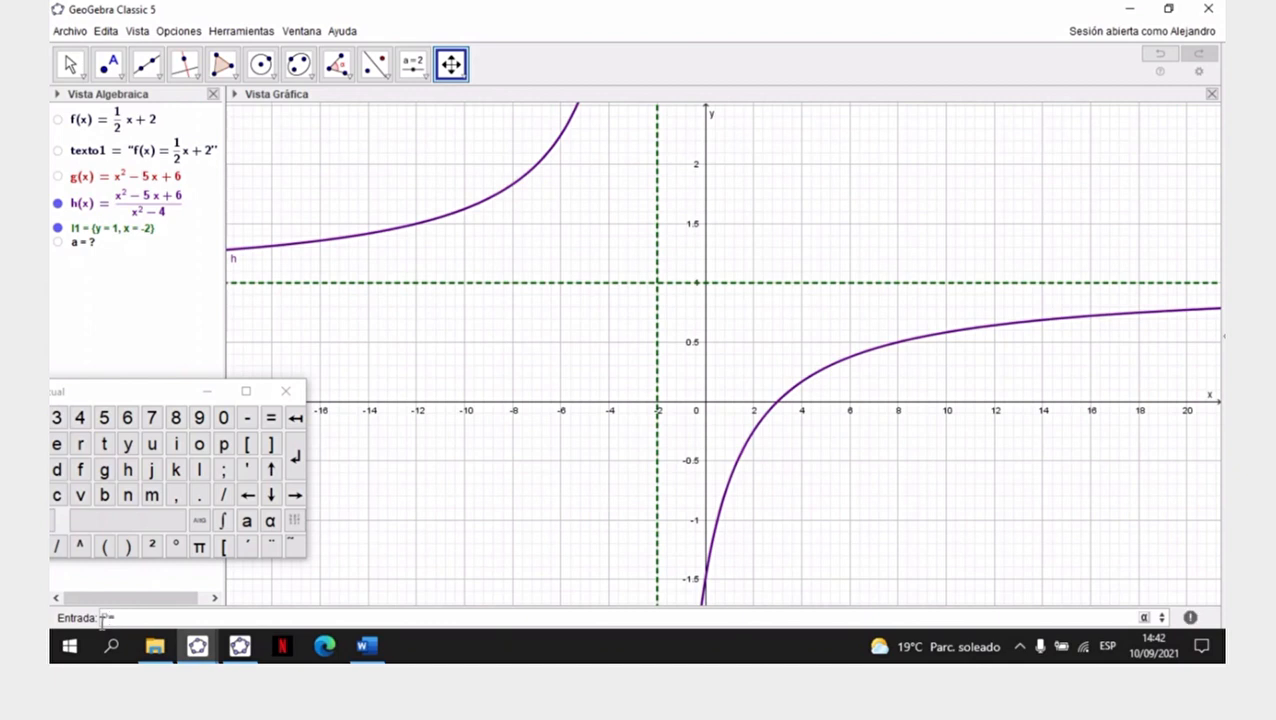
{"action": "key", "text": "BackSpace"}
{"action": "type", "text": ","}
{"action": "type", "text": "1/4"}
{"action": "key", "text": "Return"}
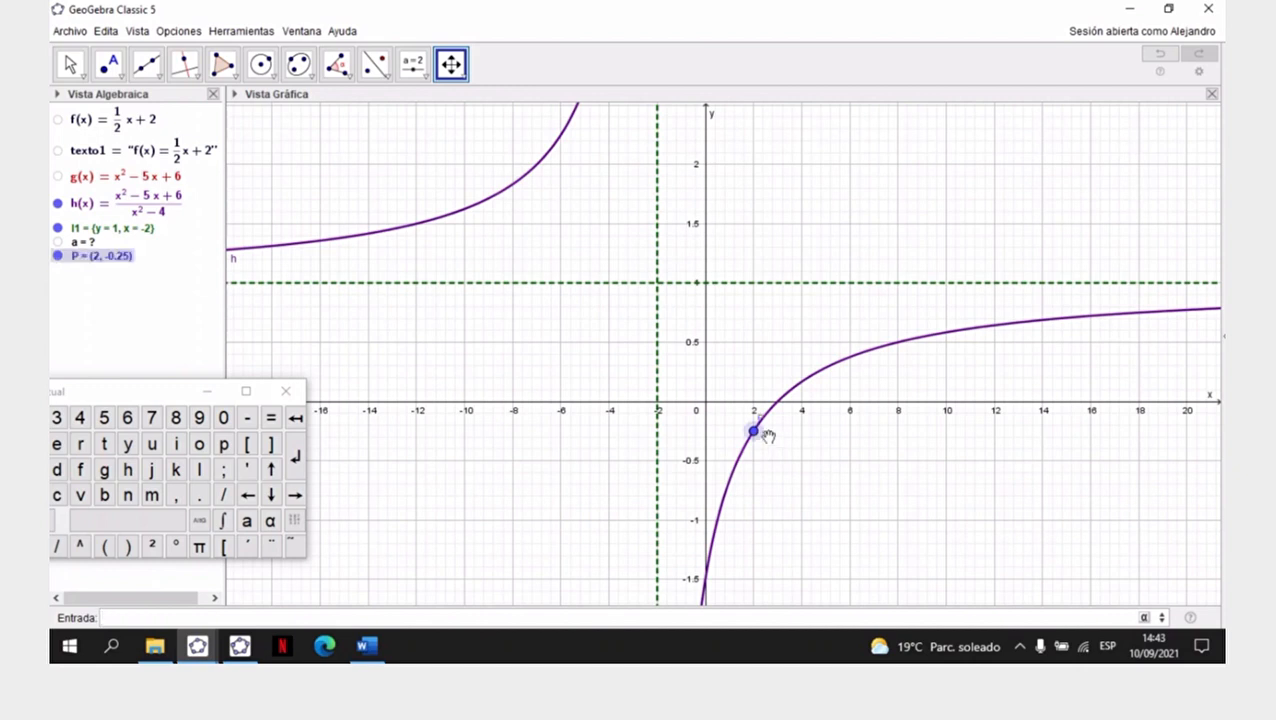
- Move the label of point P slightly away from the curve and hide it
{"action": "left_click", "coordinate": [68, 68]}
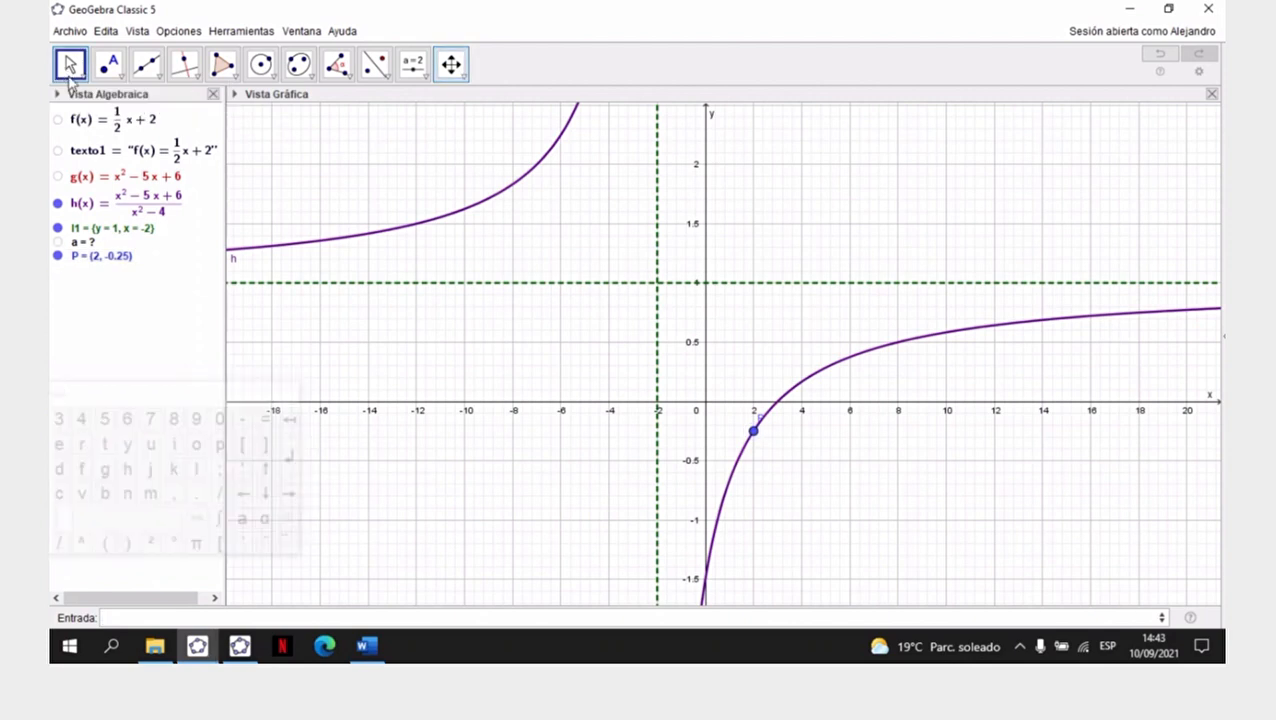
{"action": "left_click_drag", "start_coordinate": [760, 421], "coordinate": [748, 423]}
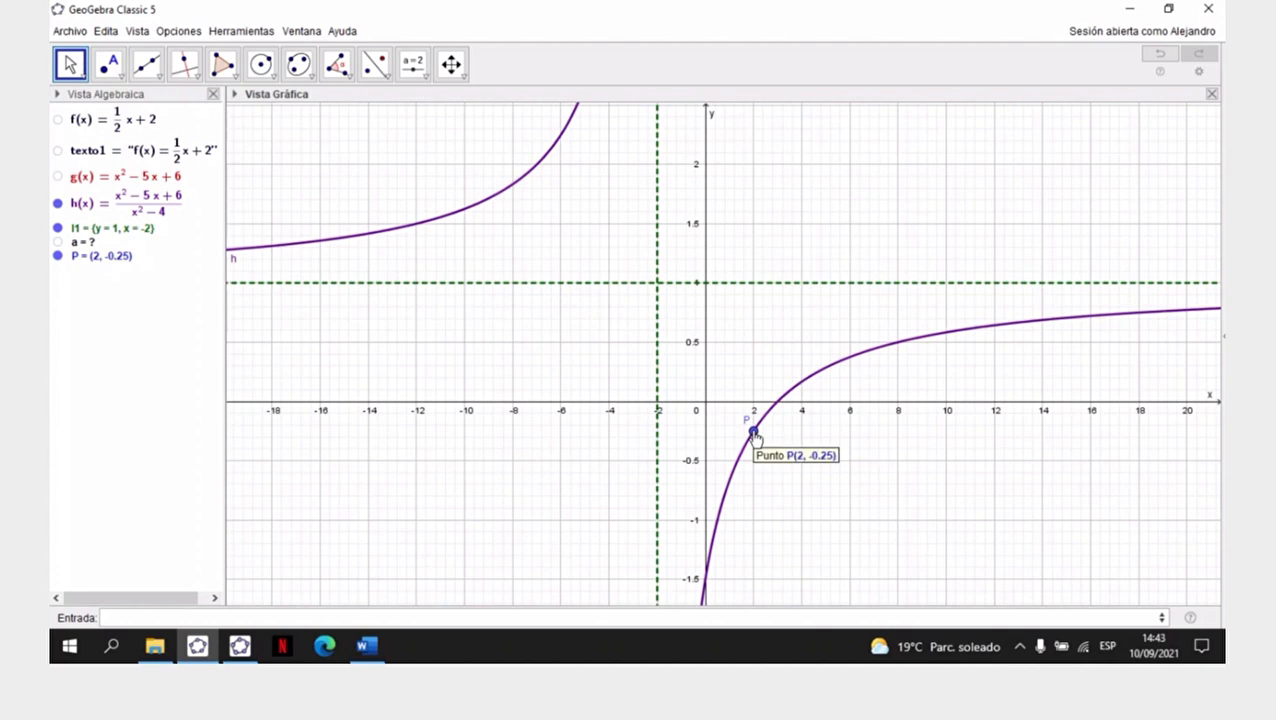
{"action": "right_click", "coordinate": [754, 435]}
{"action": "left_click", "coordinate": [794, 506]}
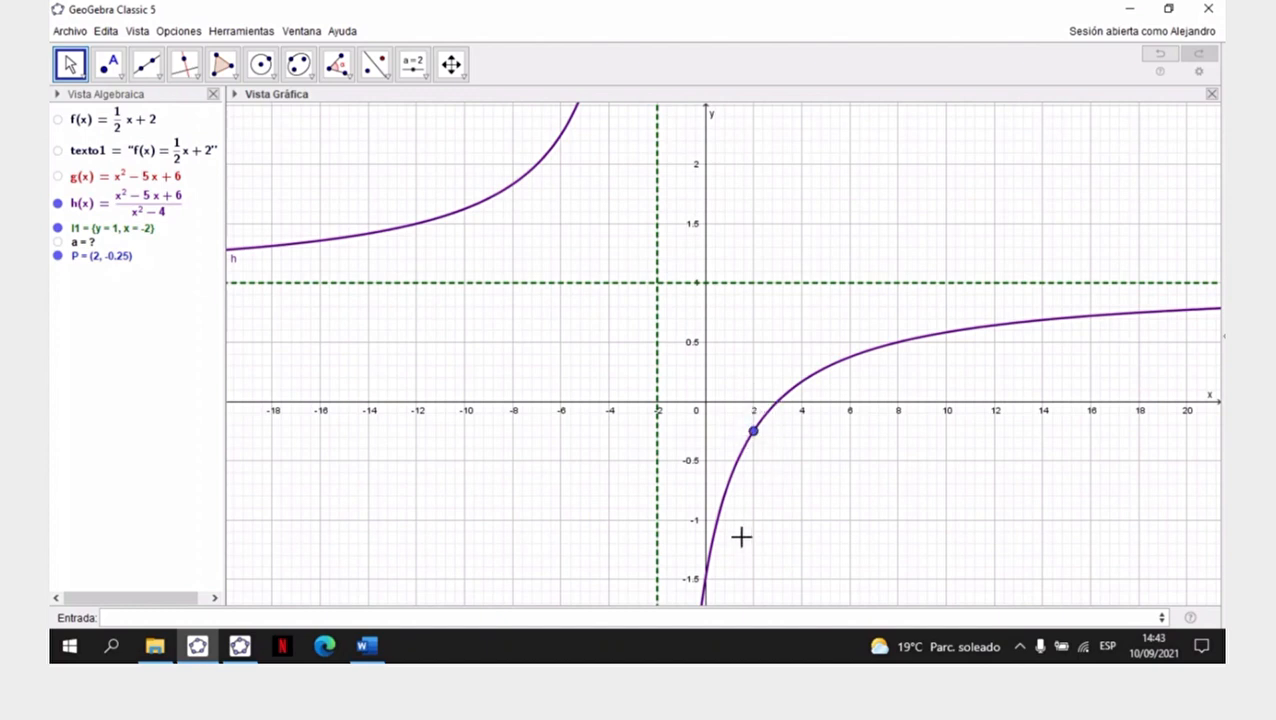
- Recolour point P purple (#660099) to match the curve of h
{"action": "mouse_move", "coordinate": [757, 438]}
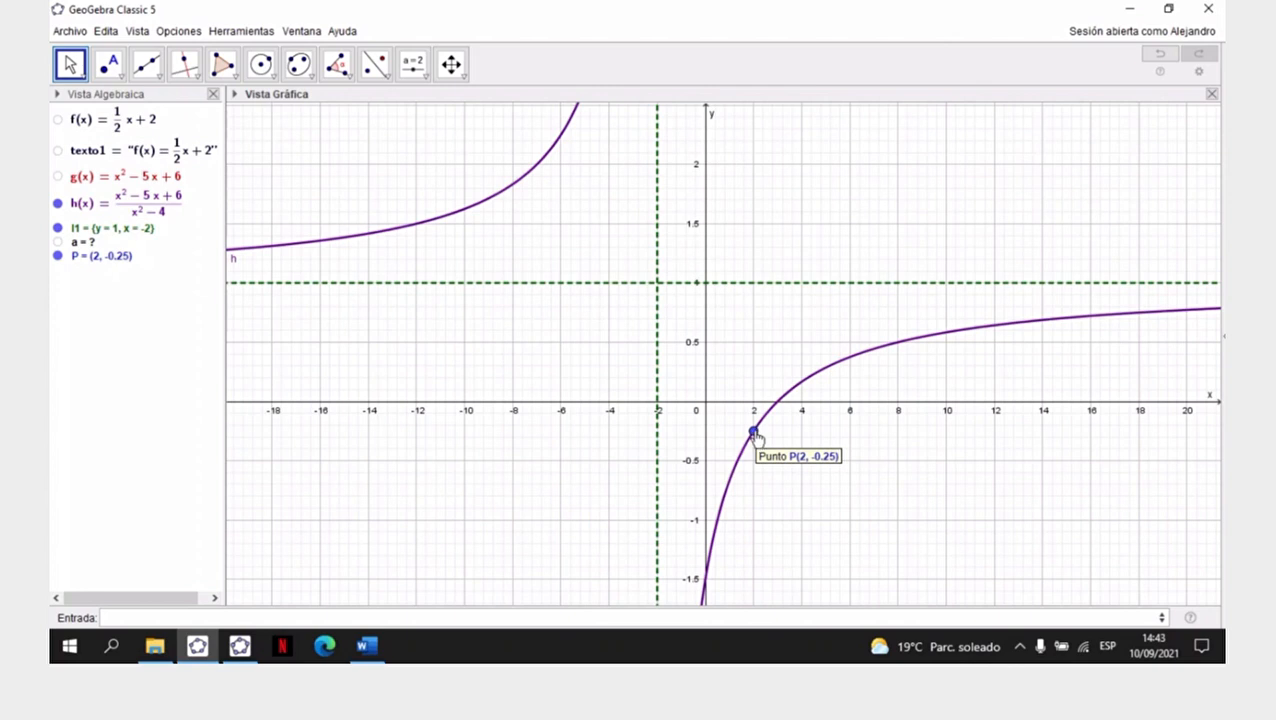
{"action": "left_click", "coordinate": [754, 432]}
{"action": "mouse_move", "coordinate": [757, 442]}
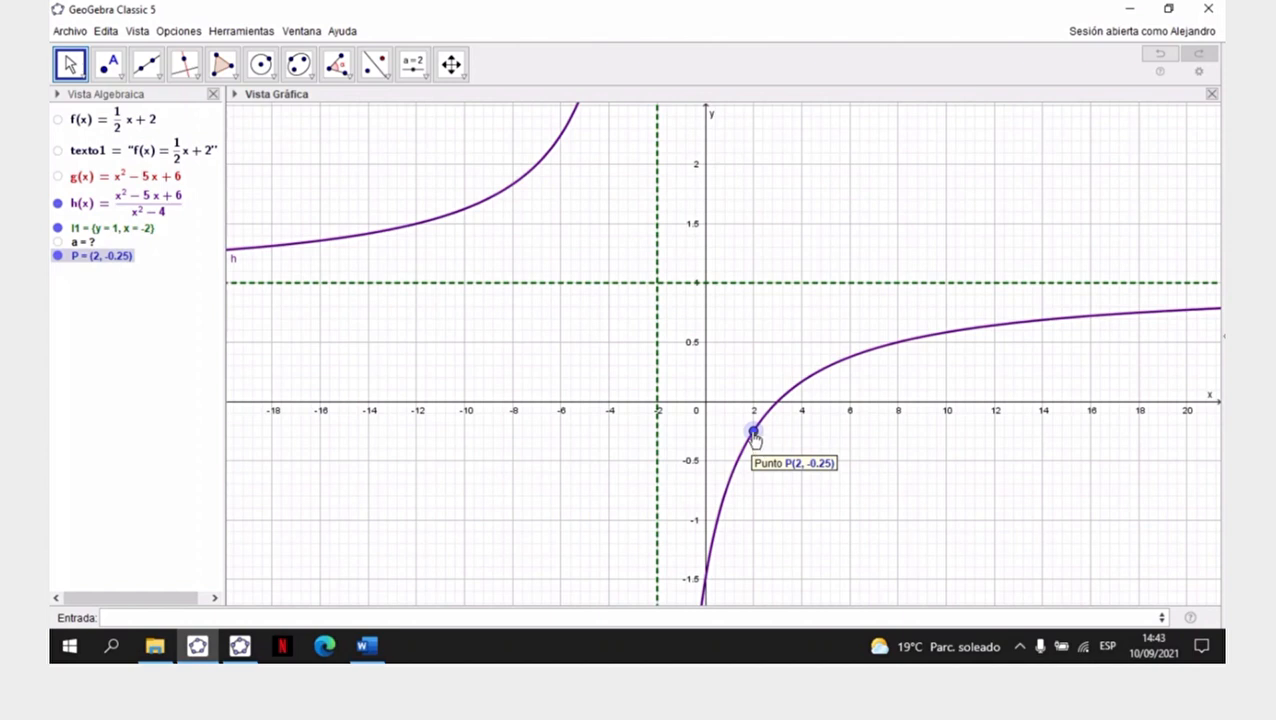
{"action": "right_click", "coordinate": [754, 435]}
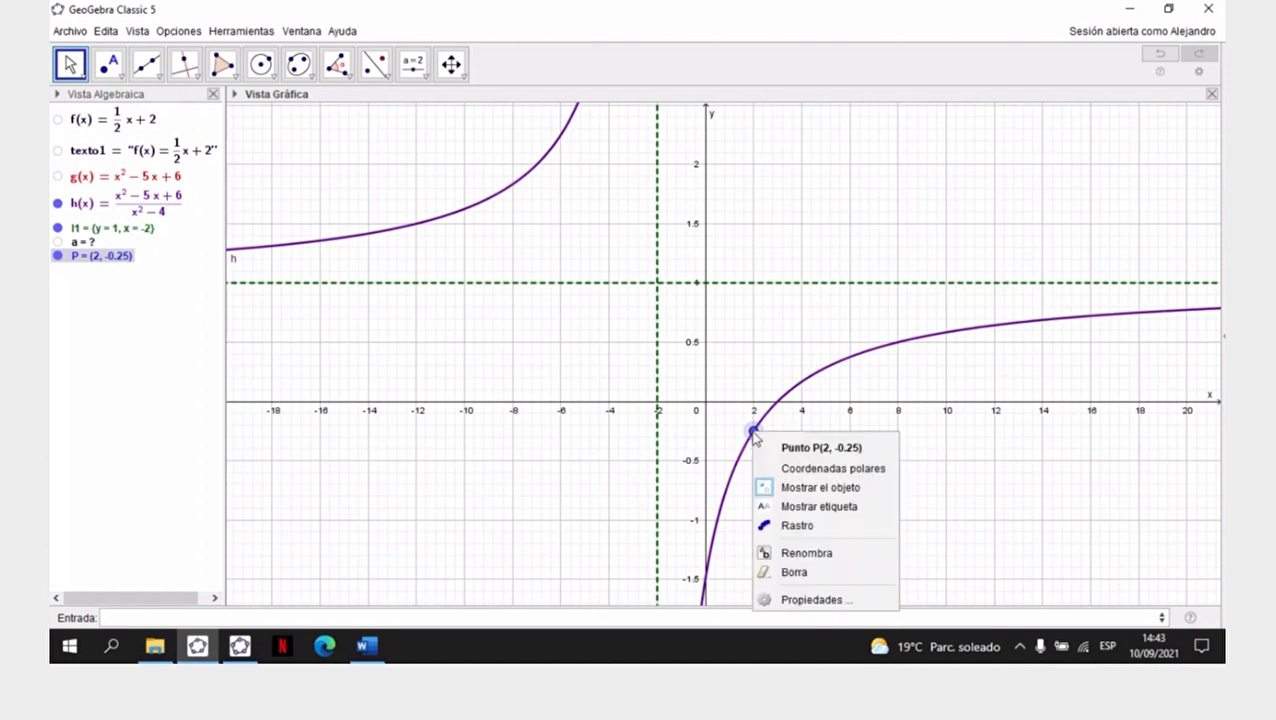
{"action": "left_click", "coordinate": [812, 600]}
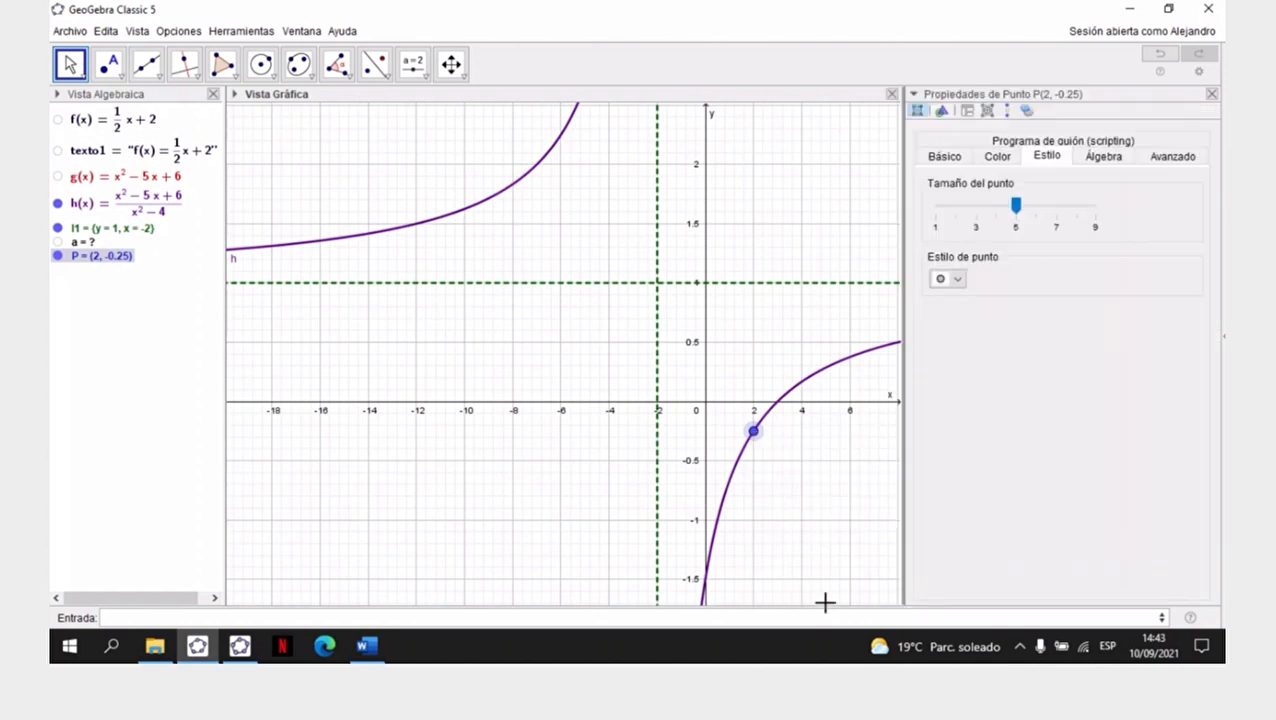
{"action": "left_click", "coordinate": [995, 156]}
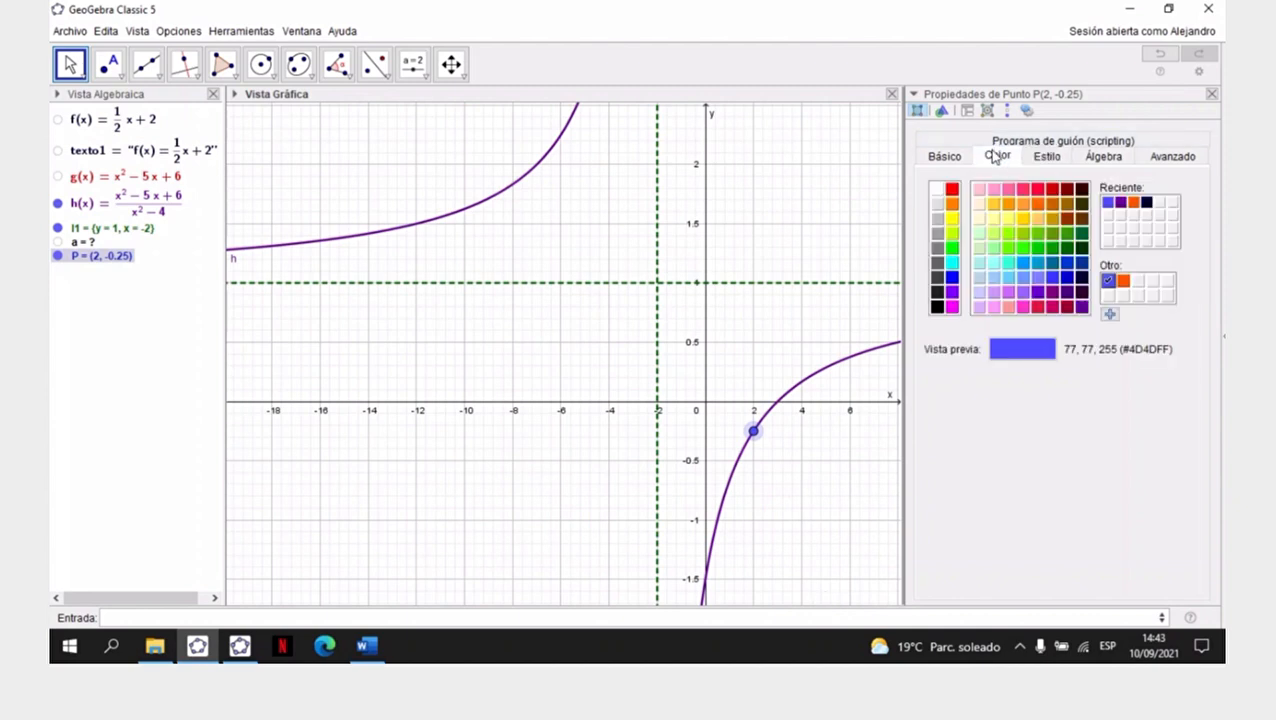
{"action": "left_click", "coordinate": [1121, 205]}
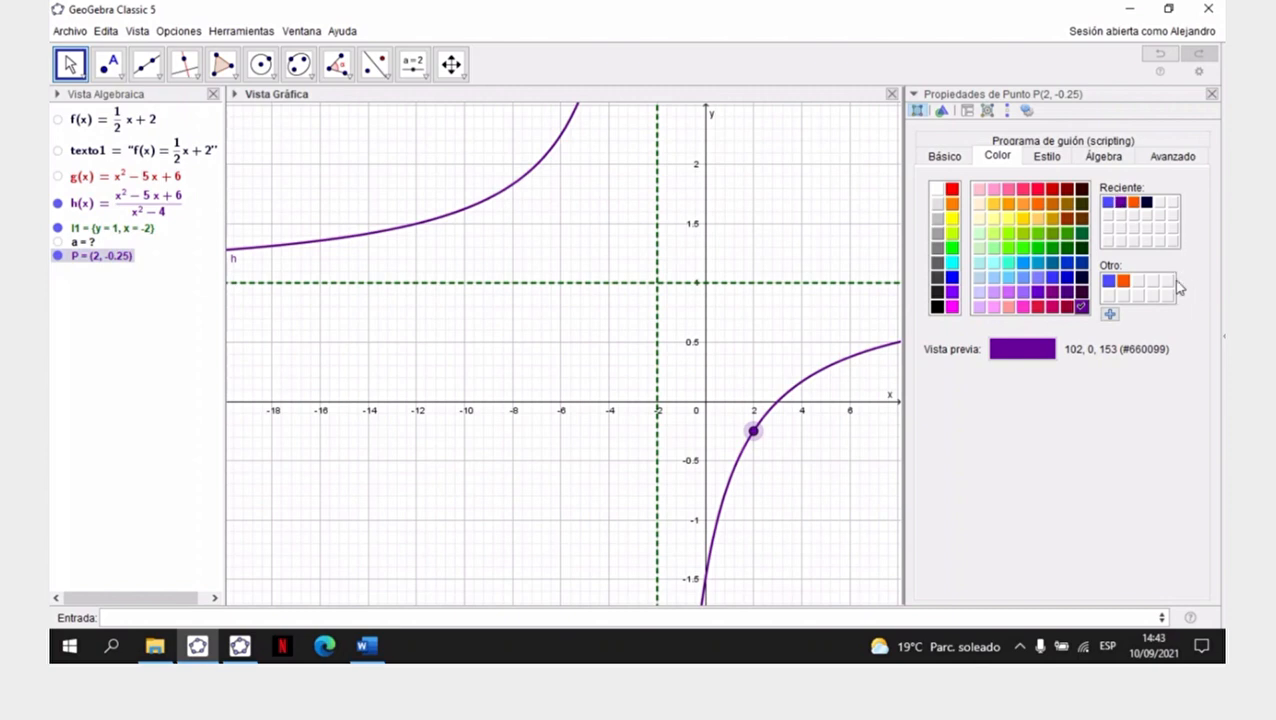
- Set the point style of P to a hollow circle and close its properties
{"action": "left_click", "coordinate": [1045, 163]}
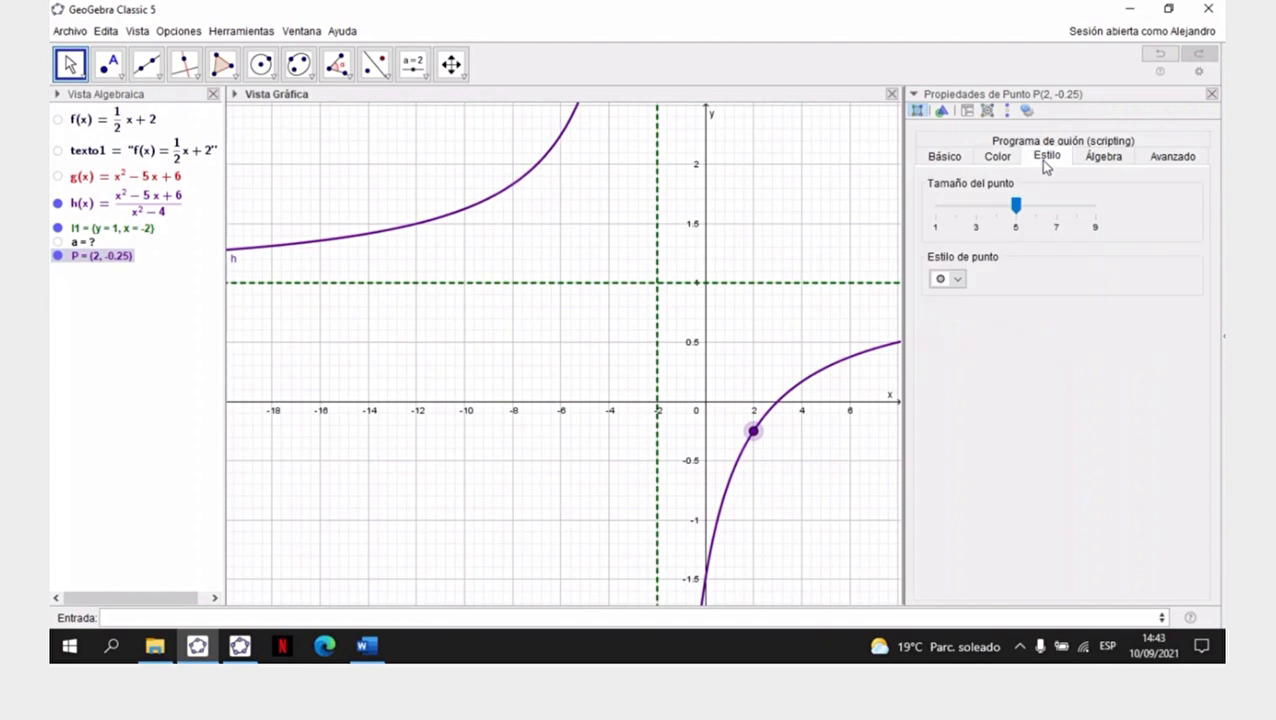
{"action": "left_click", "coordinate": [958, 280]}
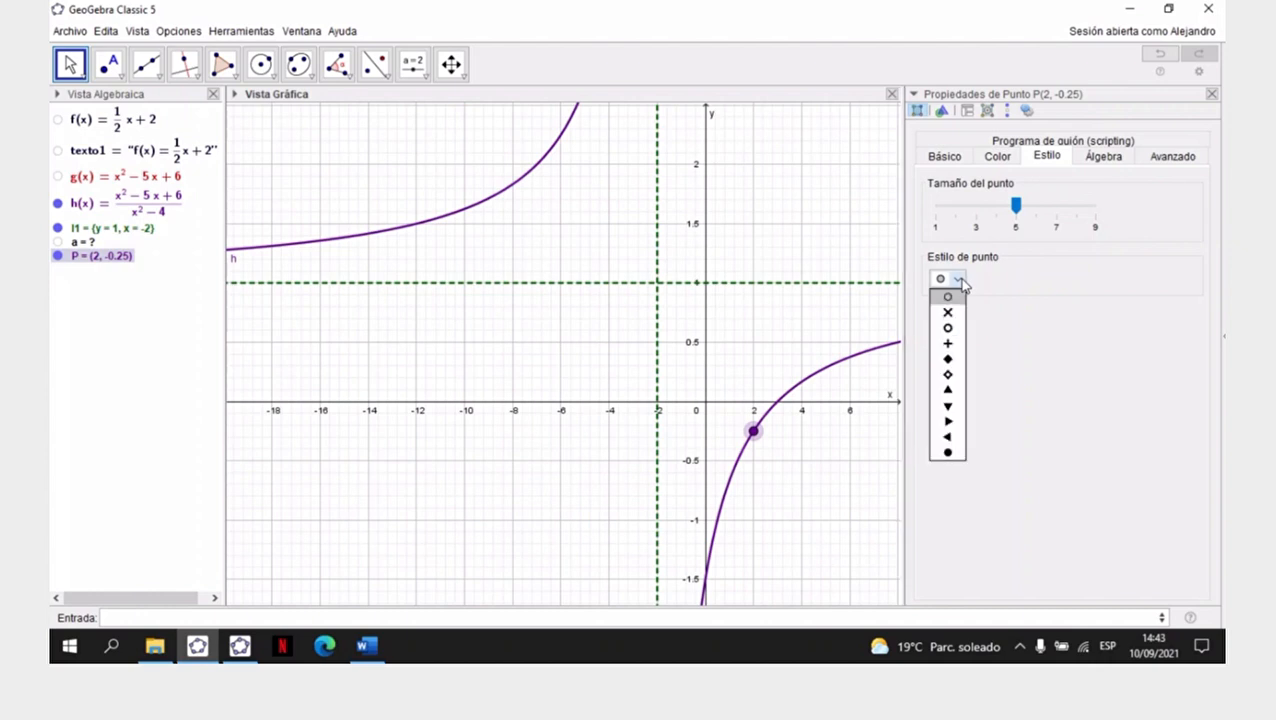
{"action": "left_click", "coordinate": [949, 329]}
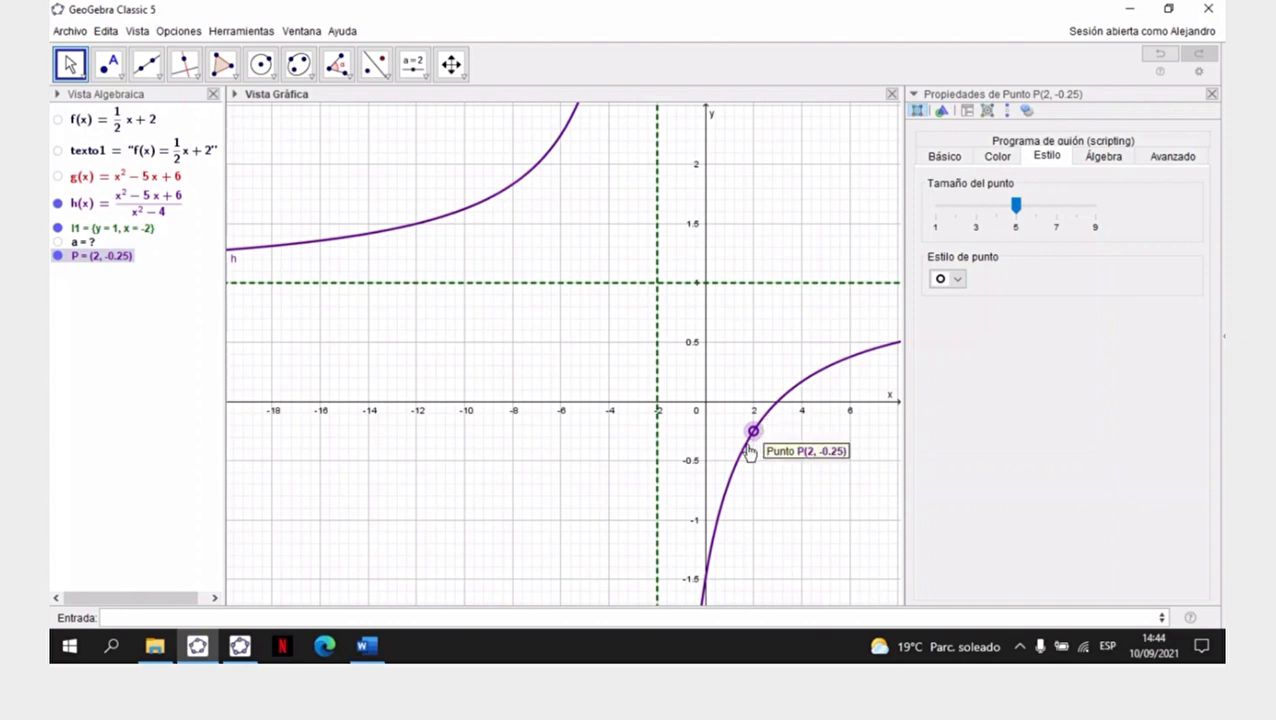
{"action": "left_click", "coordinate": [1212, 94]}
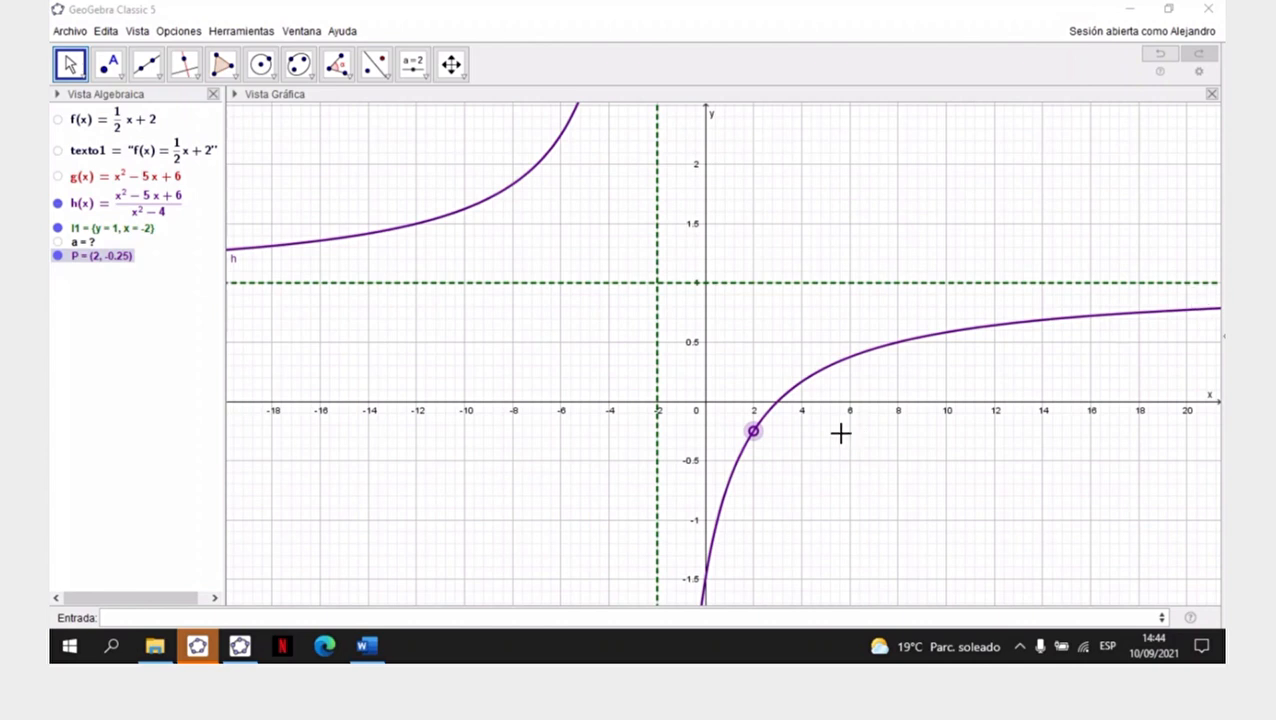
{"action": "left_click", "coordinate": [245, 642]}
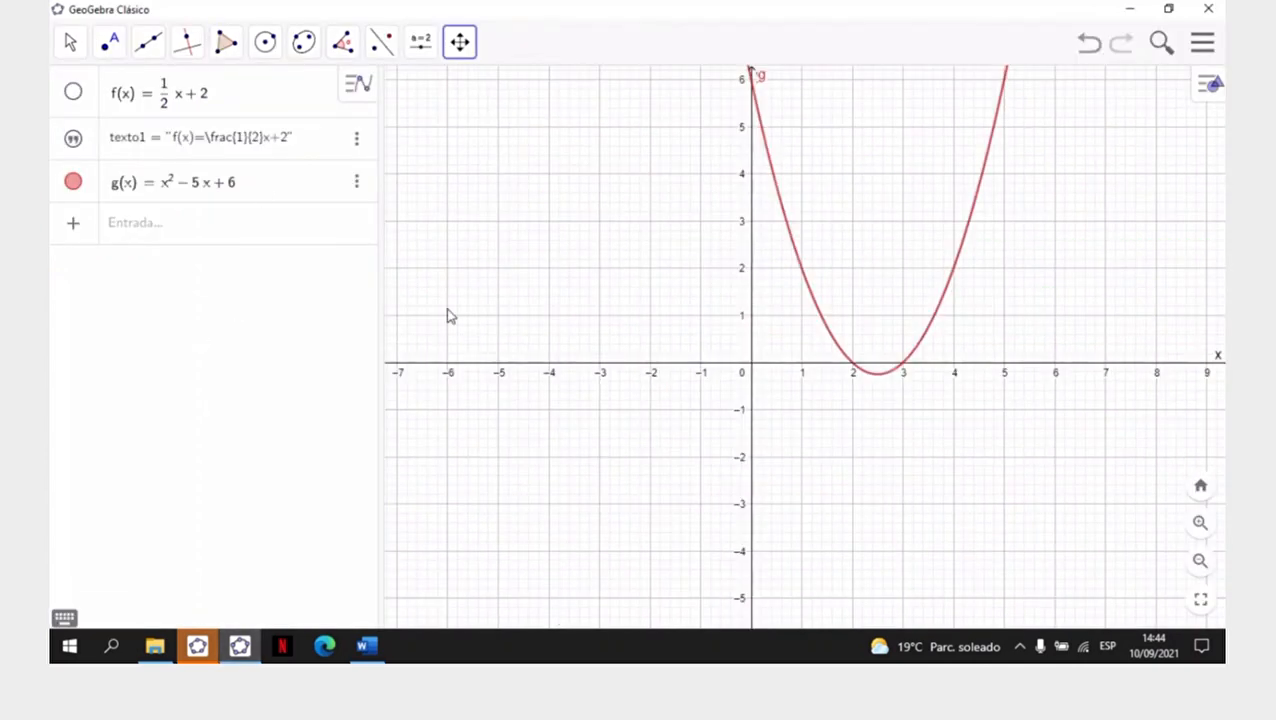
{"action": "left_click", "coordinate": [197, 645]}
{"action": "left_click", "coordinate": [146, 432]}
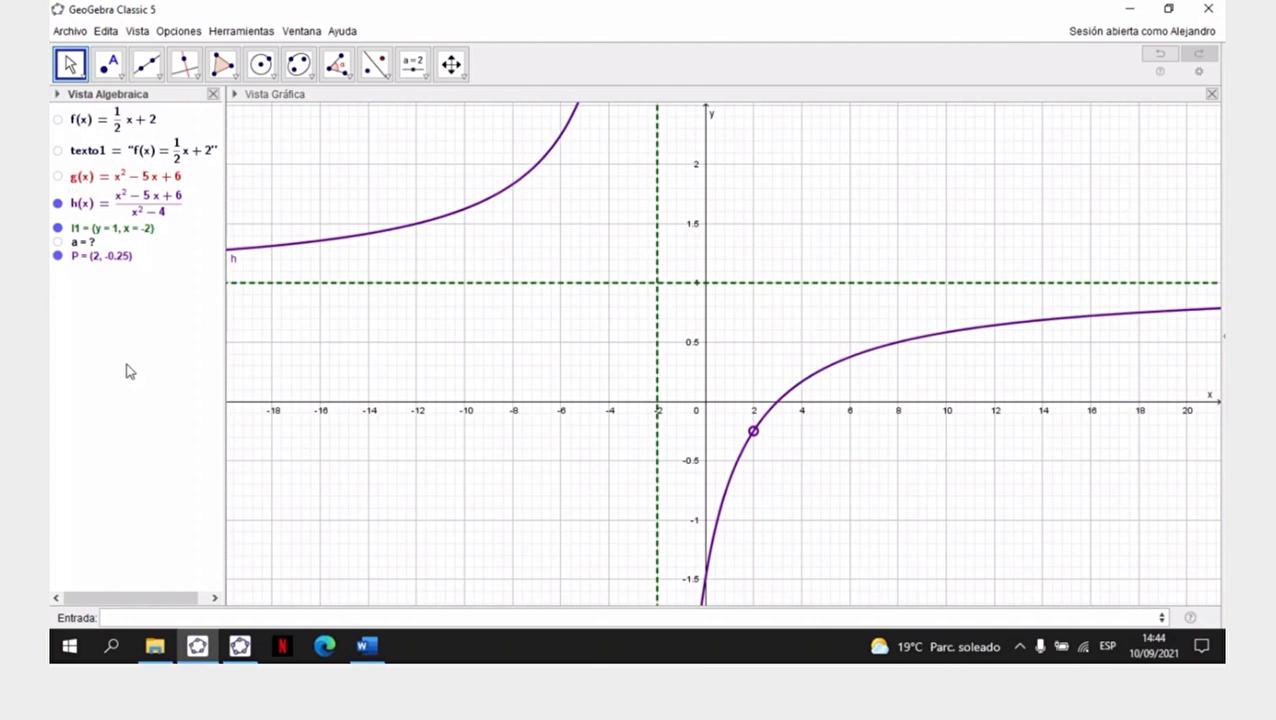
- Hide function h, its asymptote list l1 and point P in the graph
{"action": "left_click", "coordinate": [57, 205]}
{"action": "left_click", "coordinate": [57, 228]}
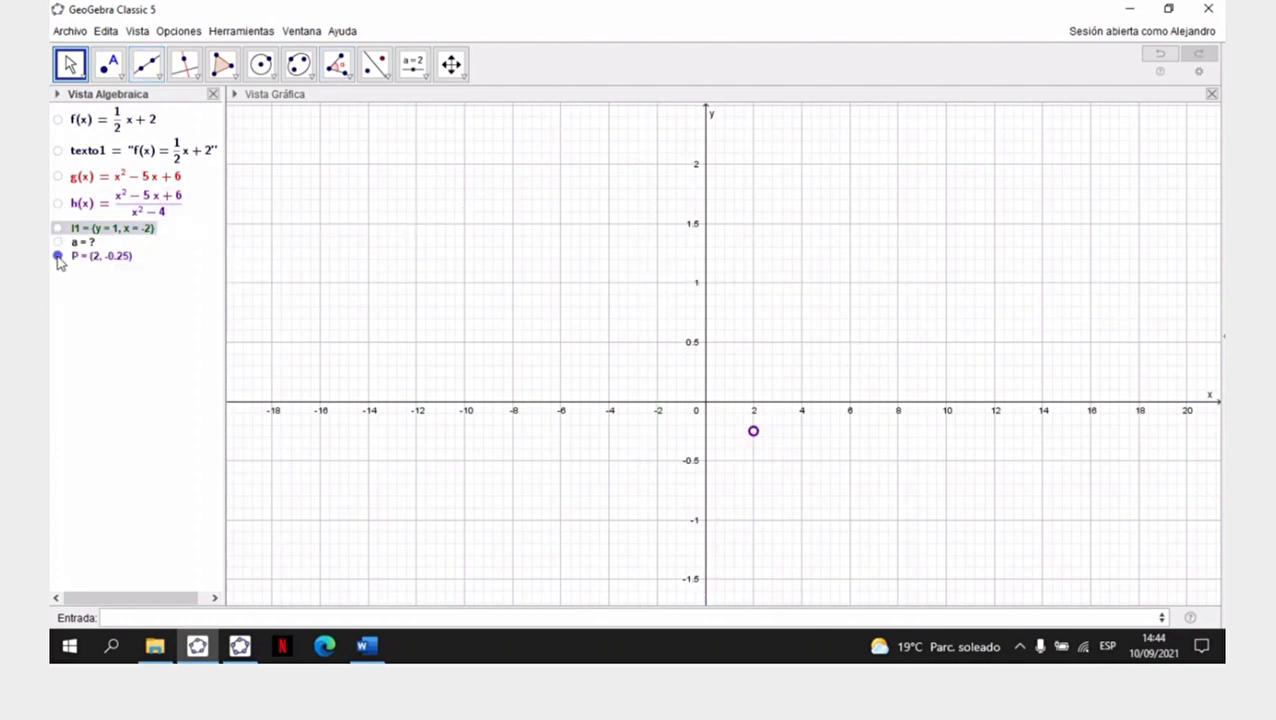
{"action": "left_click", "coordinate": [57, 256]}
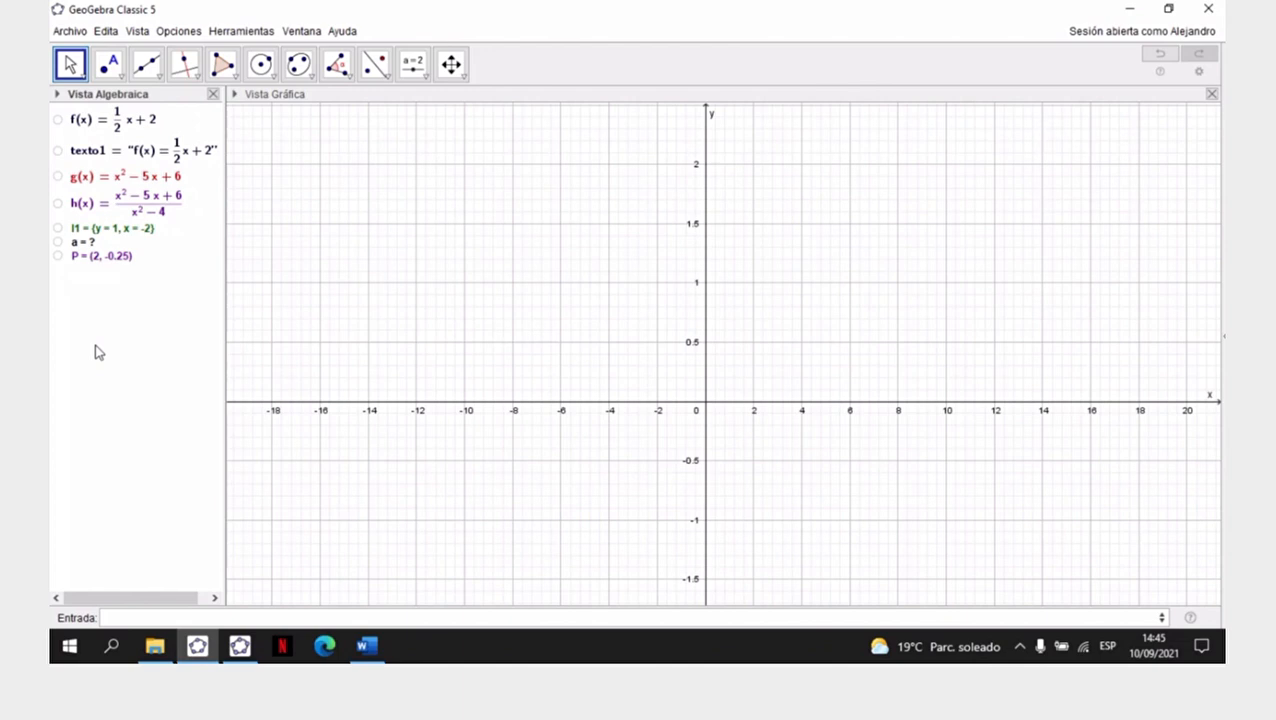
- Show h and its asymptotes again, and write the command Asíntota(h) without running it, clearing the entry
{"action": "left_click", "coordinate": [57, 229]}
{"action": "left_click", "coordinate": [58, 204]}
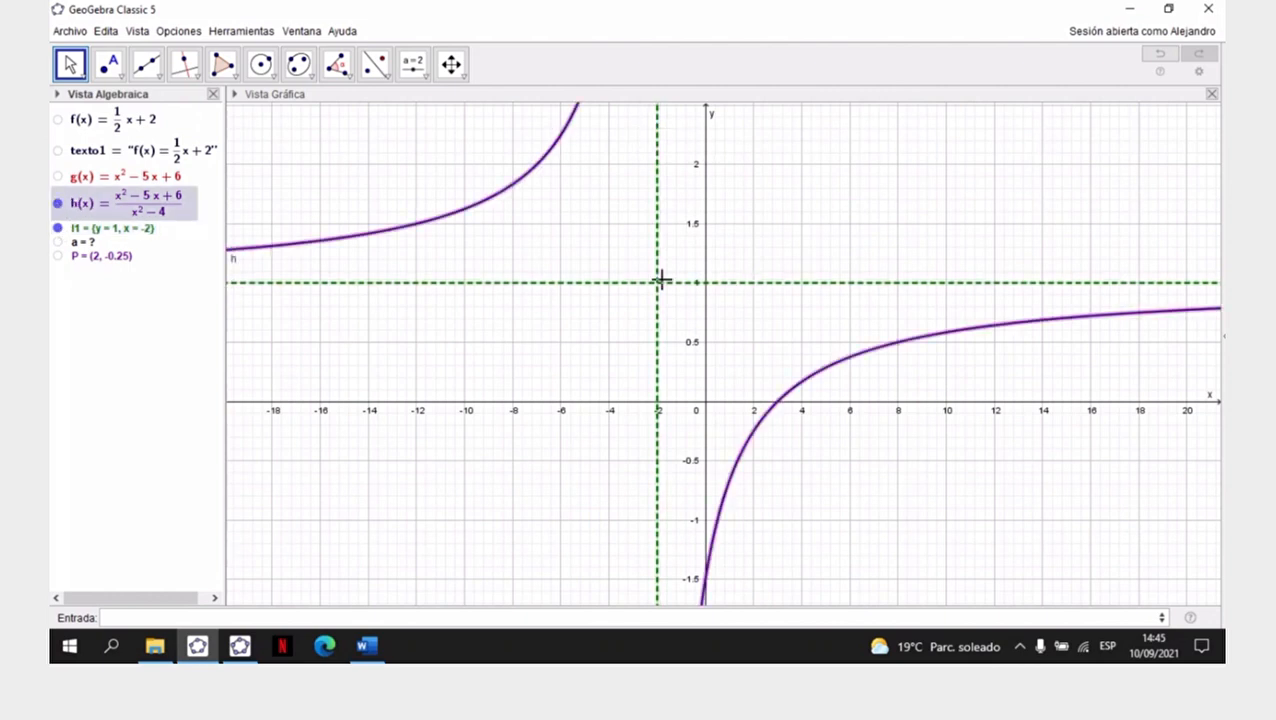
{"action": "left_click", "coordinate": [184, 620]}
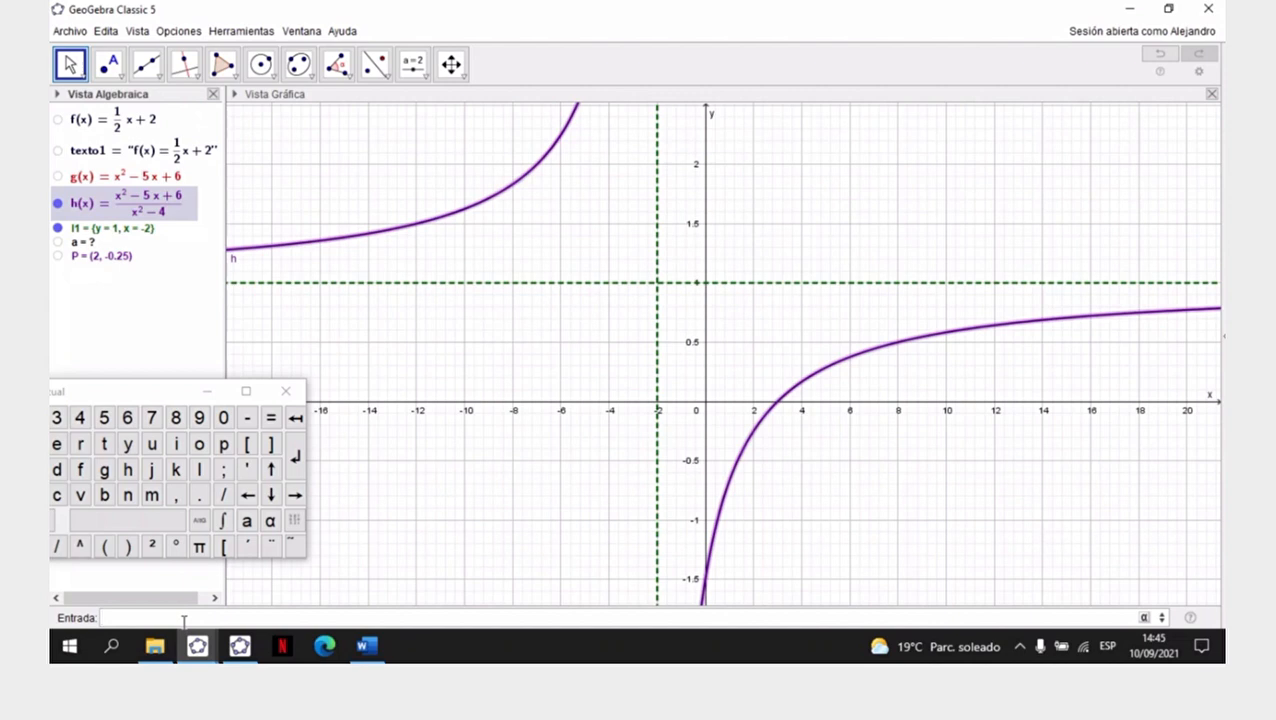
{"action": "type", "text": "asin"}
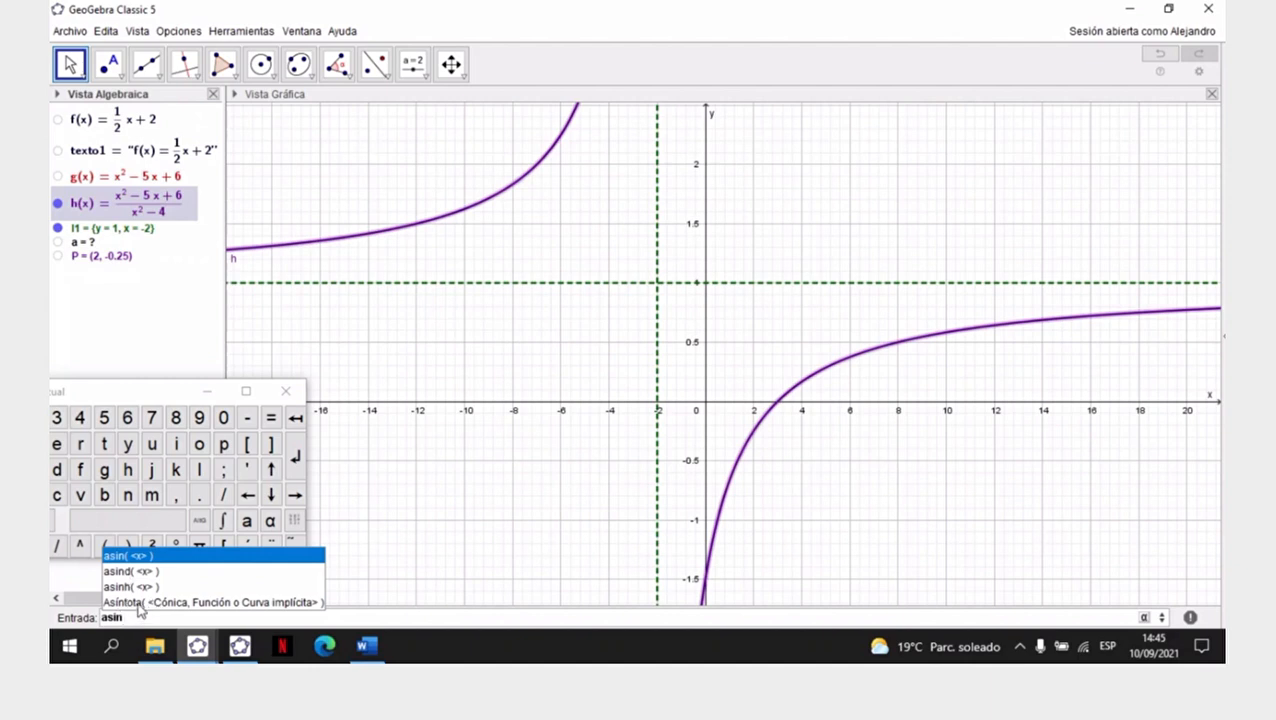
{"action": "left_click", "coordinate": [140, 602]}
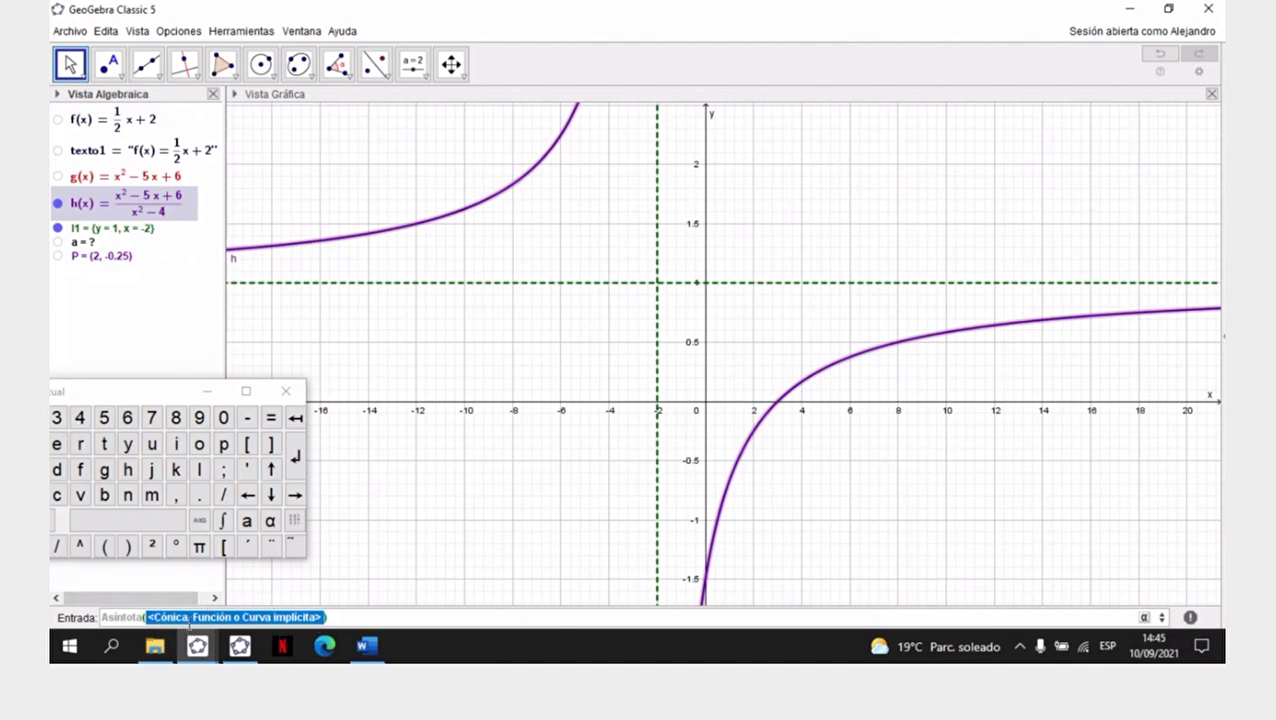
{"action": "mouse_move", "coordinate": [973, 662]}
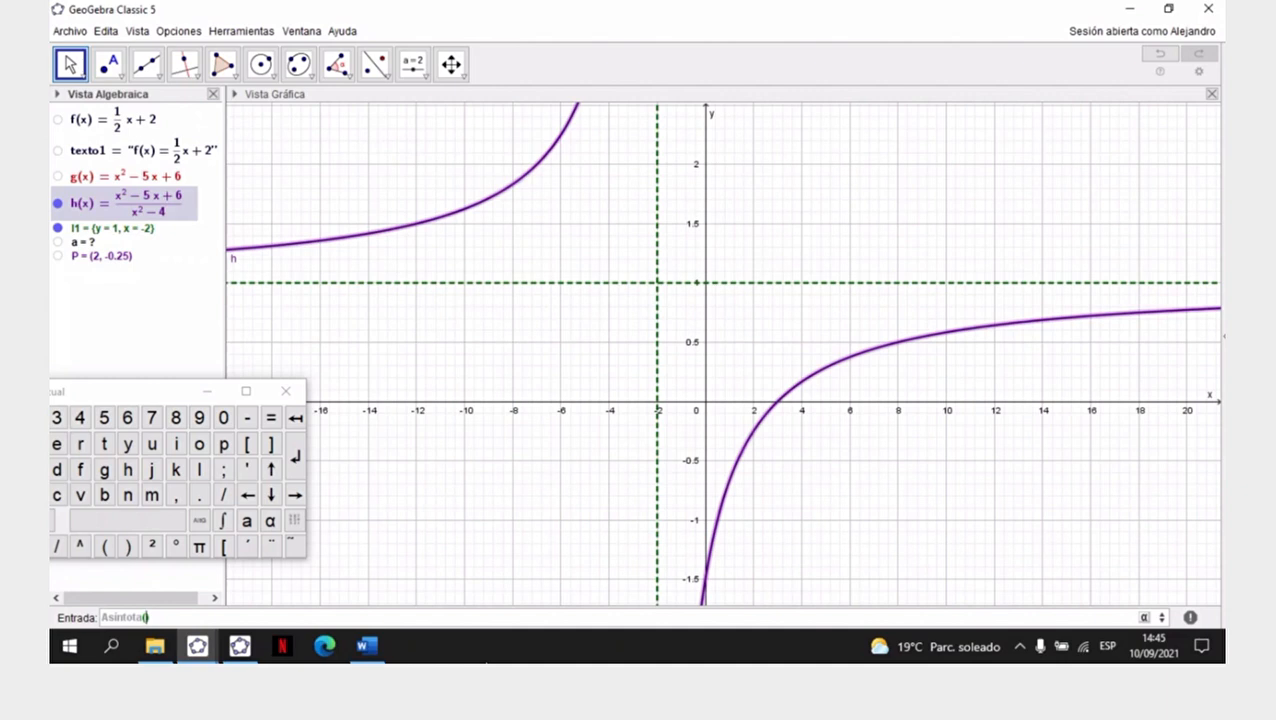
{"action": "type", "text": "h"}
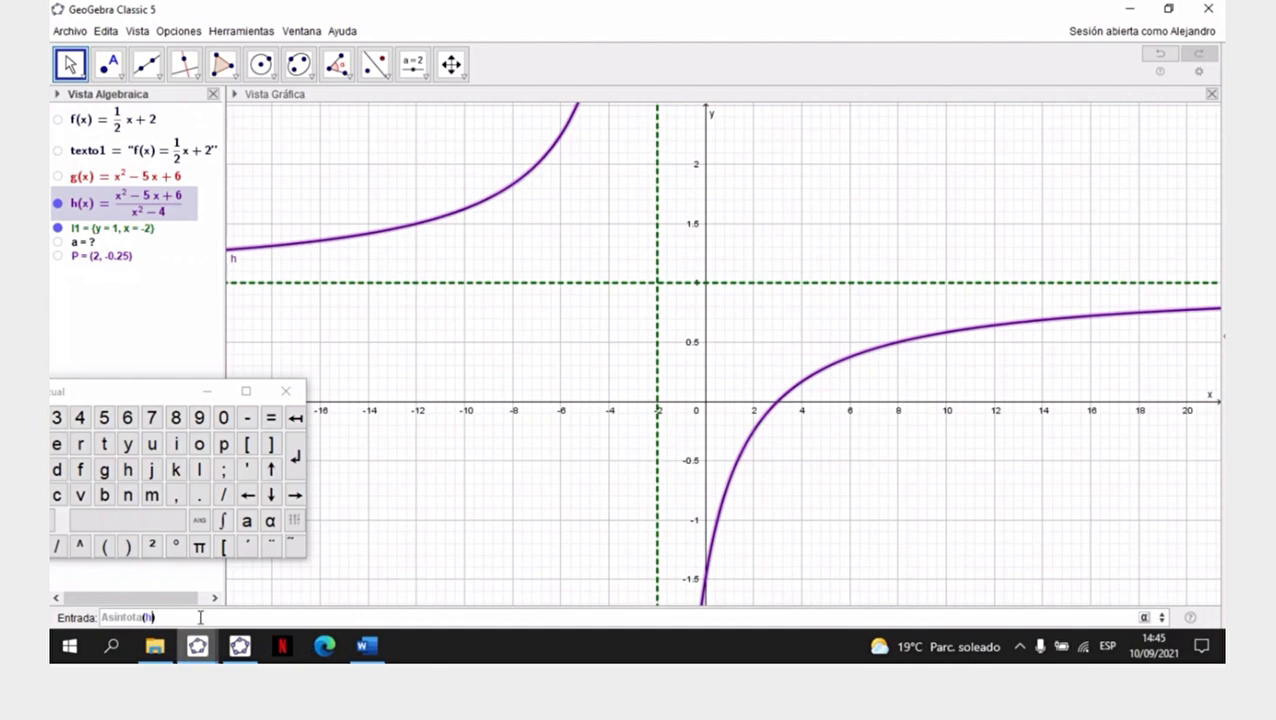
{"action": "left_click_drag", "start_coordinate": [158, 617], "coordinate": [94, 622]}
{"action": "key", "text": "BackSpace"}
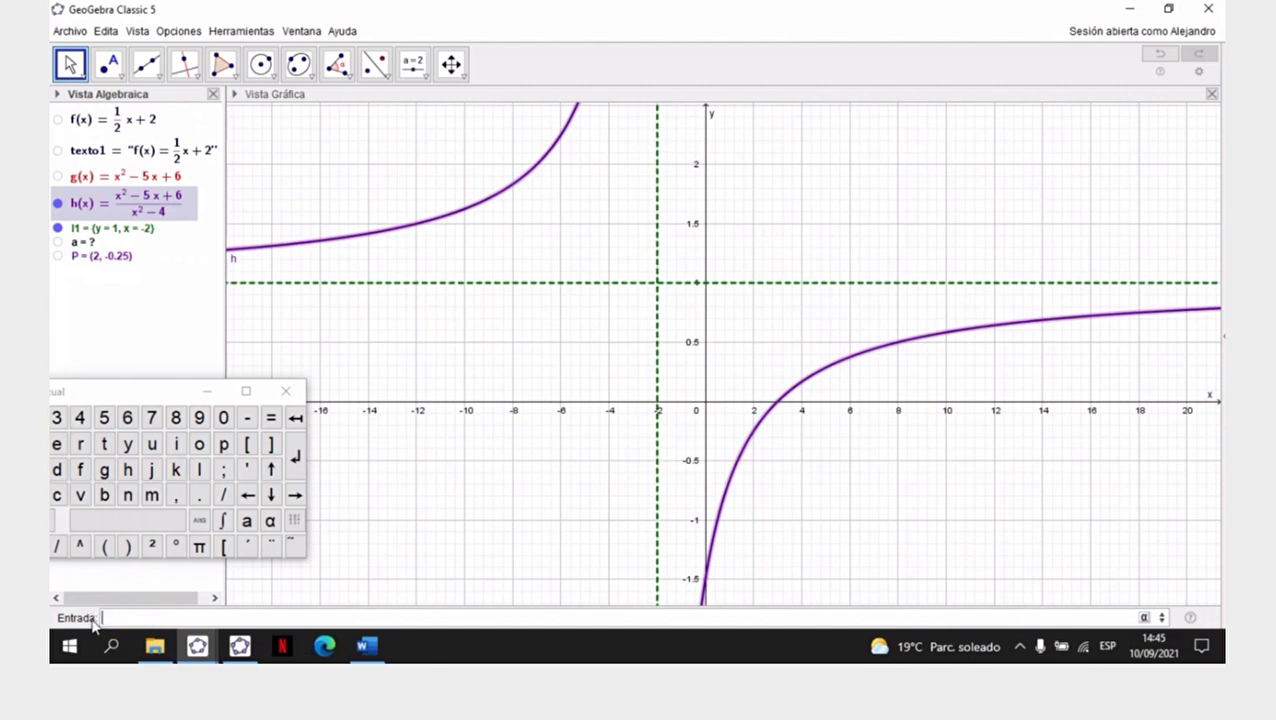
- Hide the curve of h and its dashed asymptotes to leave the graph empty
{"action": "left_click", "coordinate": [72, 343]}
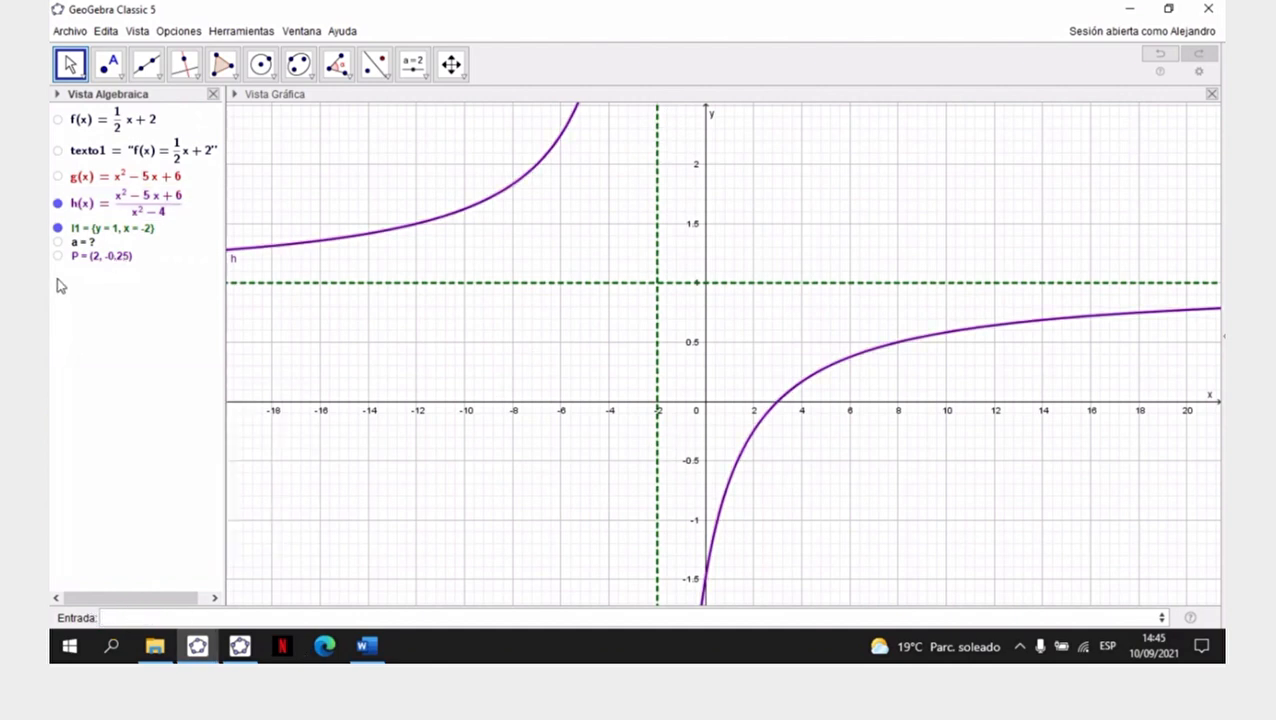
{"action": "left_click", "coordinate": [57, 203]}
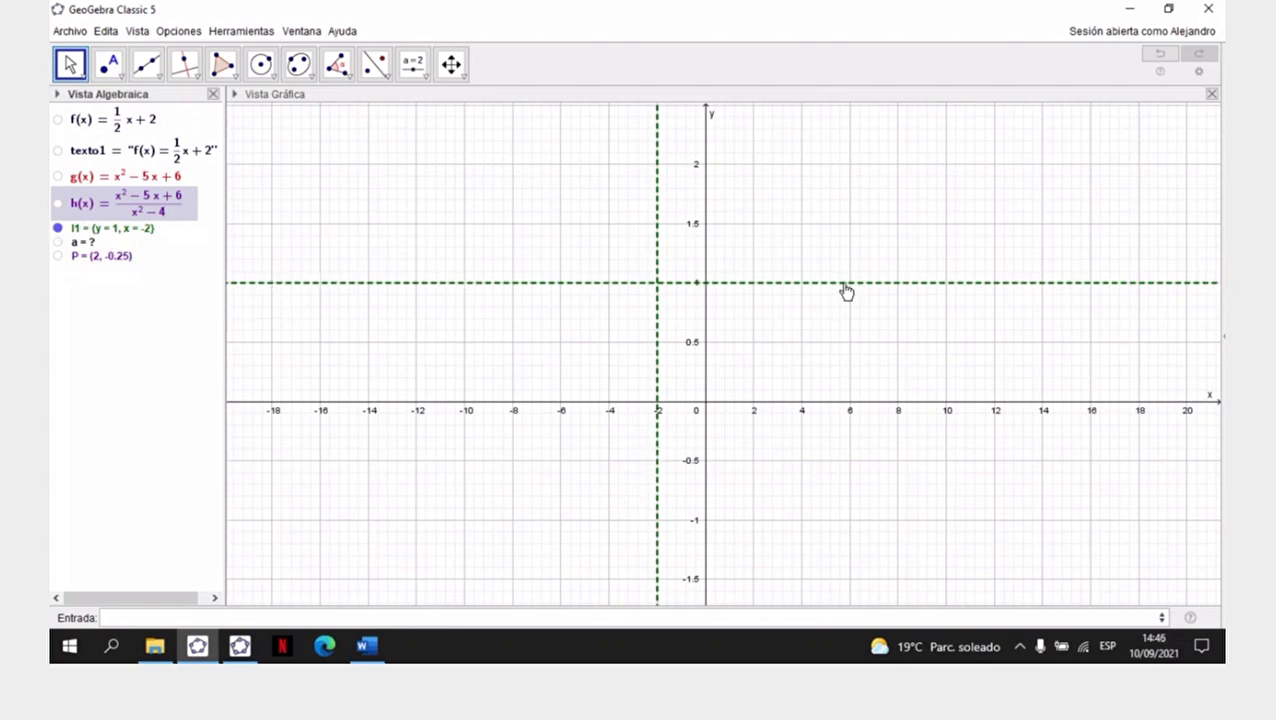
{"action": "left_click", "coordinate": [58, 229]}
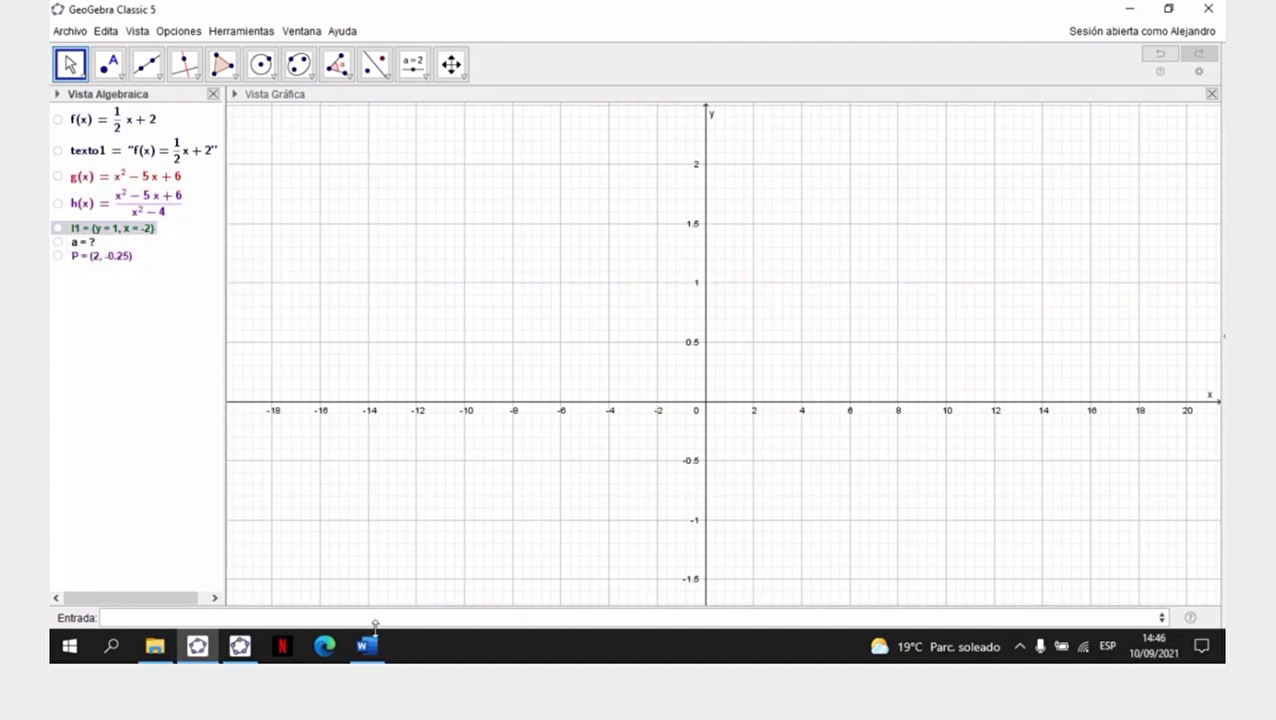
- Switch to the Word worksheet and read the formula of function j(x) in item d
{"action": "left_click", "coordinate": [368, 652]}
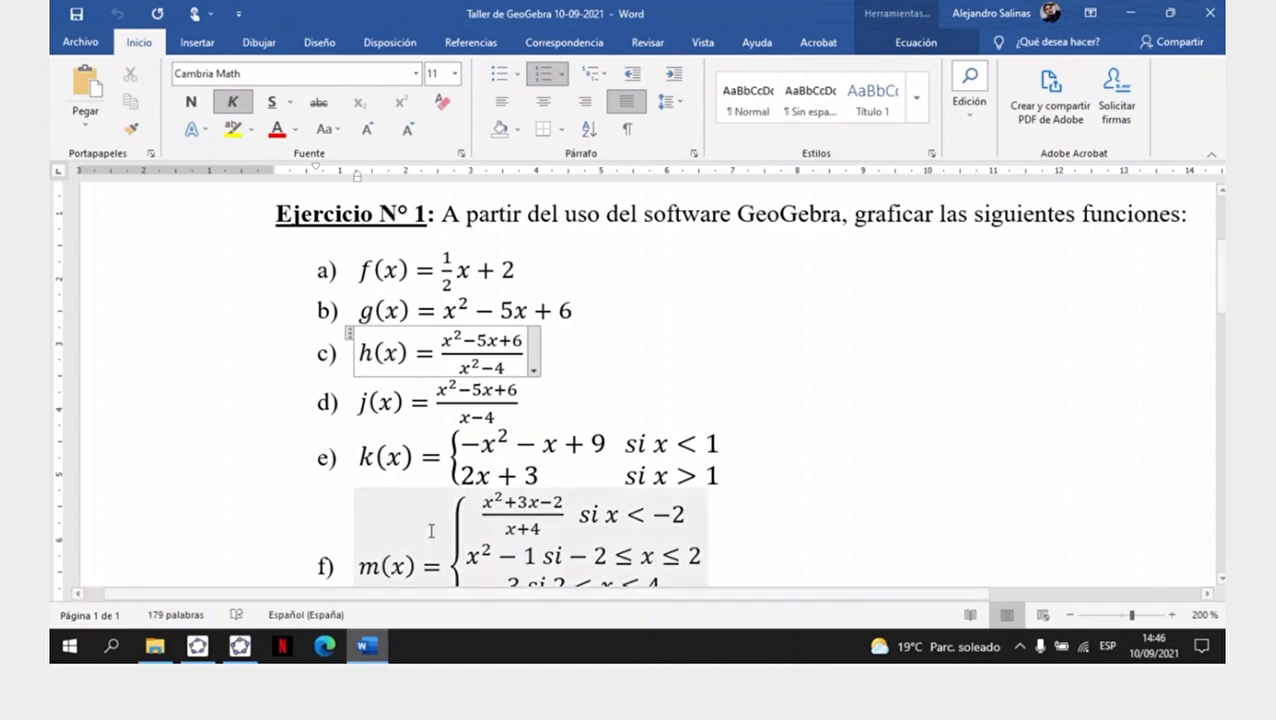
{"action": "left_click", "coordinate": [483, 415]}
{"action": "left_click_drag", "start_coordinate": [437, 387], "coordinate": [698, 472]}
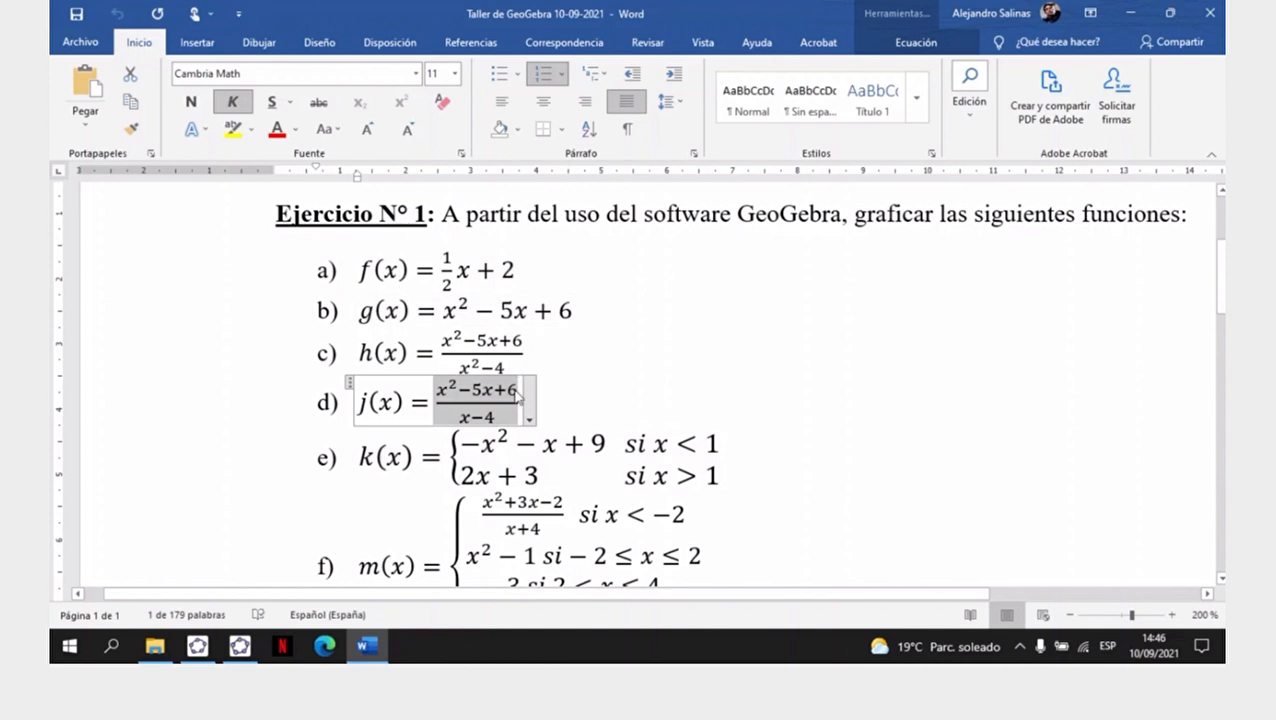
{"action": "left_click", "coordinate": [887, 20]}
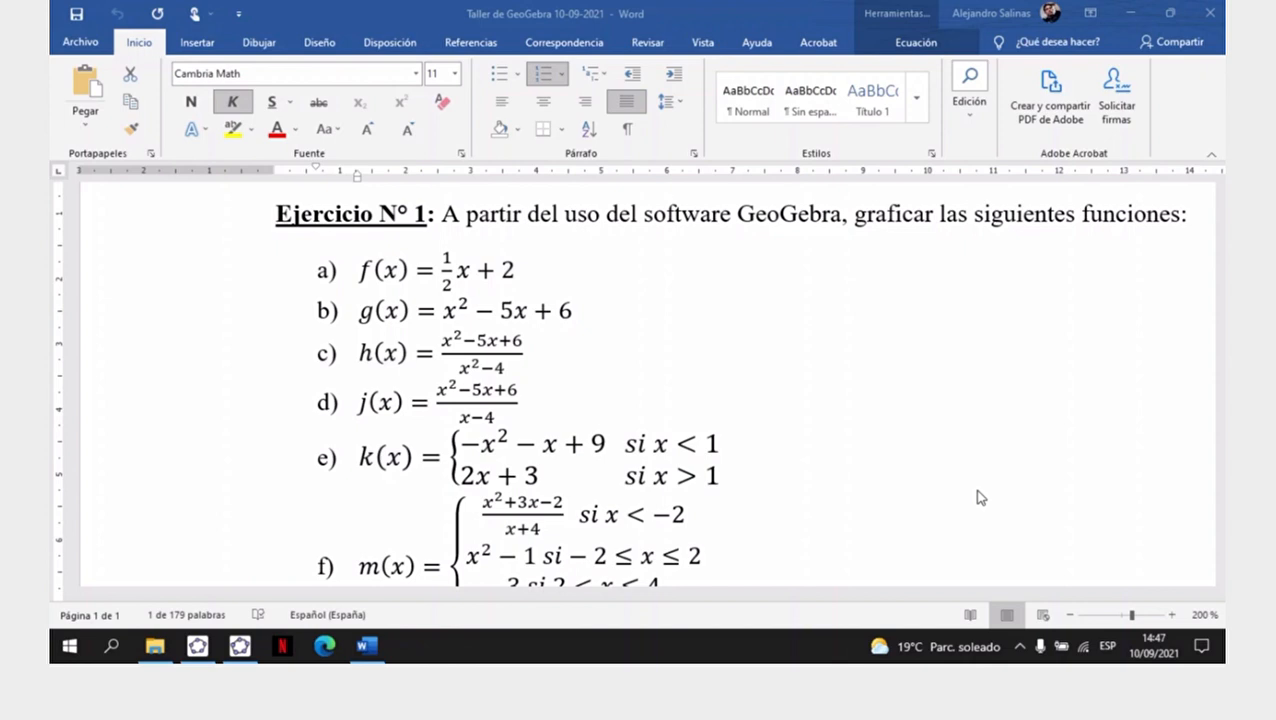
- Switch to GeoGebra Classic 5 and define the function j(x)=(x^2-5x+6)/(x-4)
{"action": "left_click", "coordinate": [197, 646]}
{"action": "left_click", "coordinate": [172, 620]}
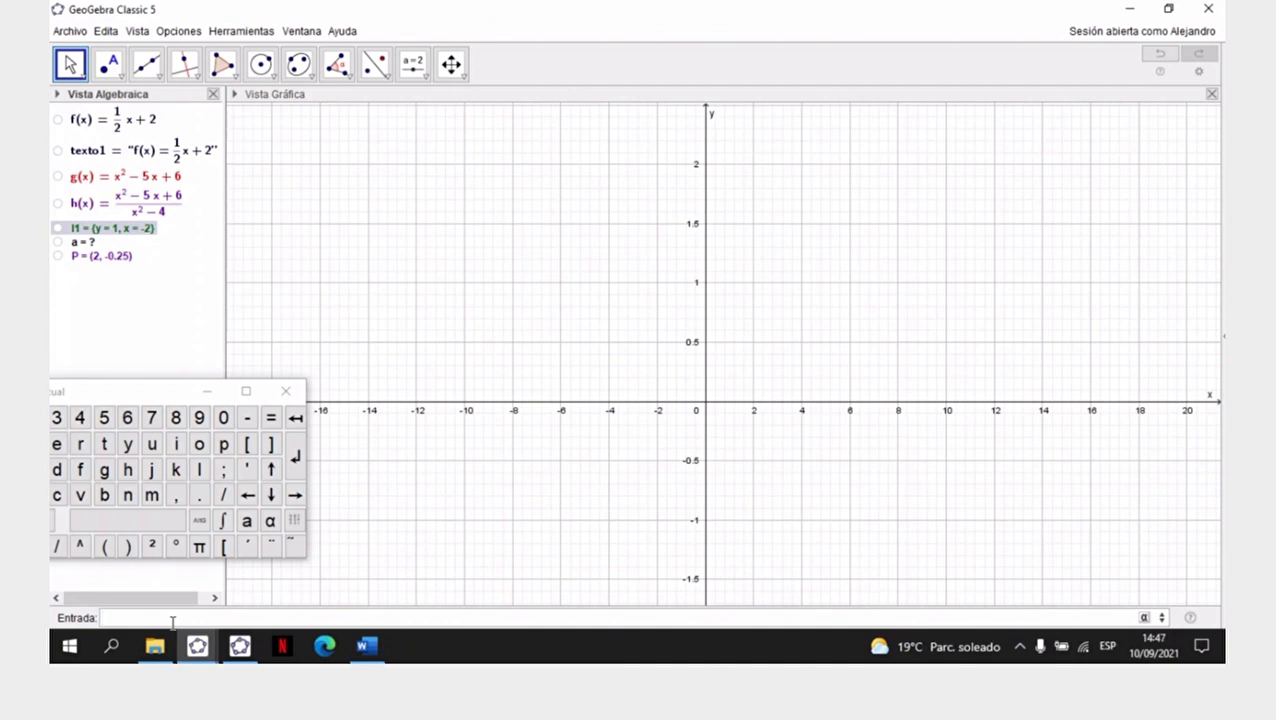
{"action": "type", "text": "i("}
{"action": "type", "text": "x)"}
{"action": "type", "text": "="}
{"action": "type", "text": "("}
{"action": "type", "text": "x"}
{"action": "type", "text": "^2-5"}
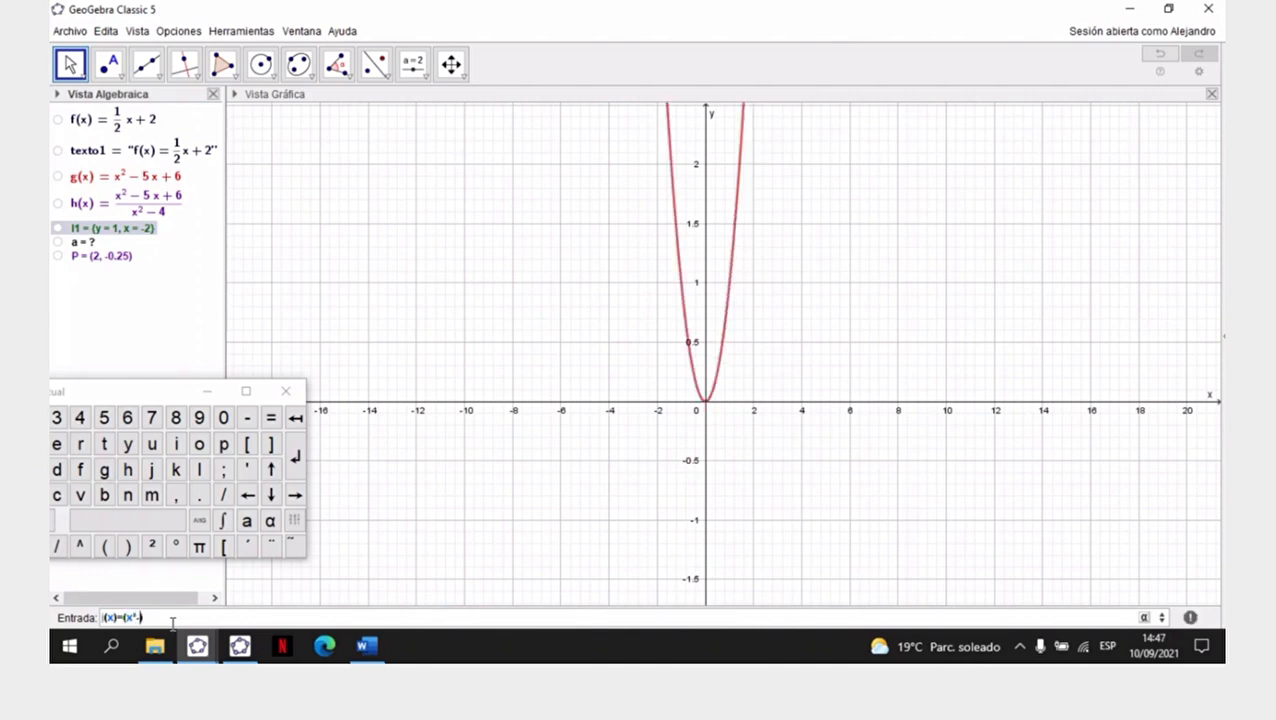
{"action": "type", "text": "x+6"}
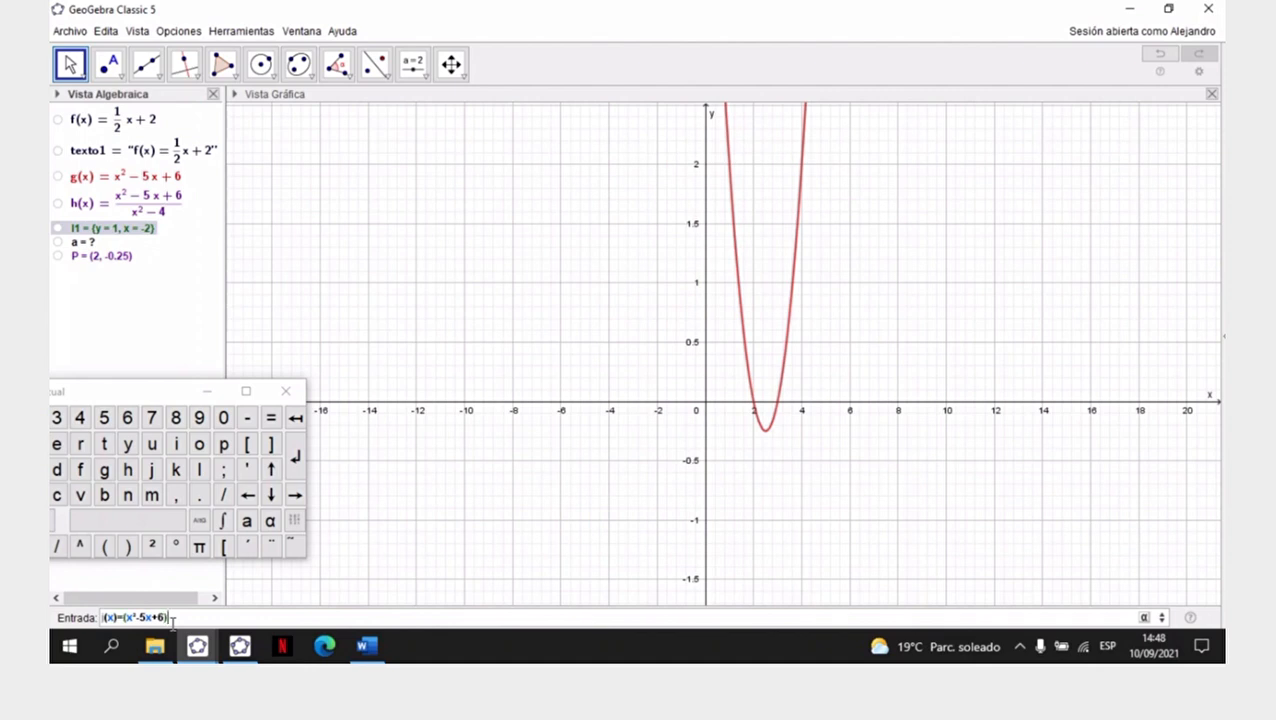
{"action": "type", "text": "/("}
{"action": "type", "text": "x-4)"}
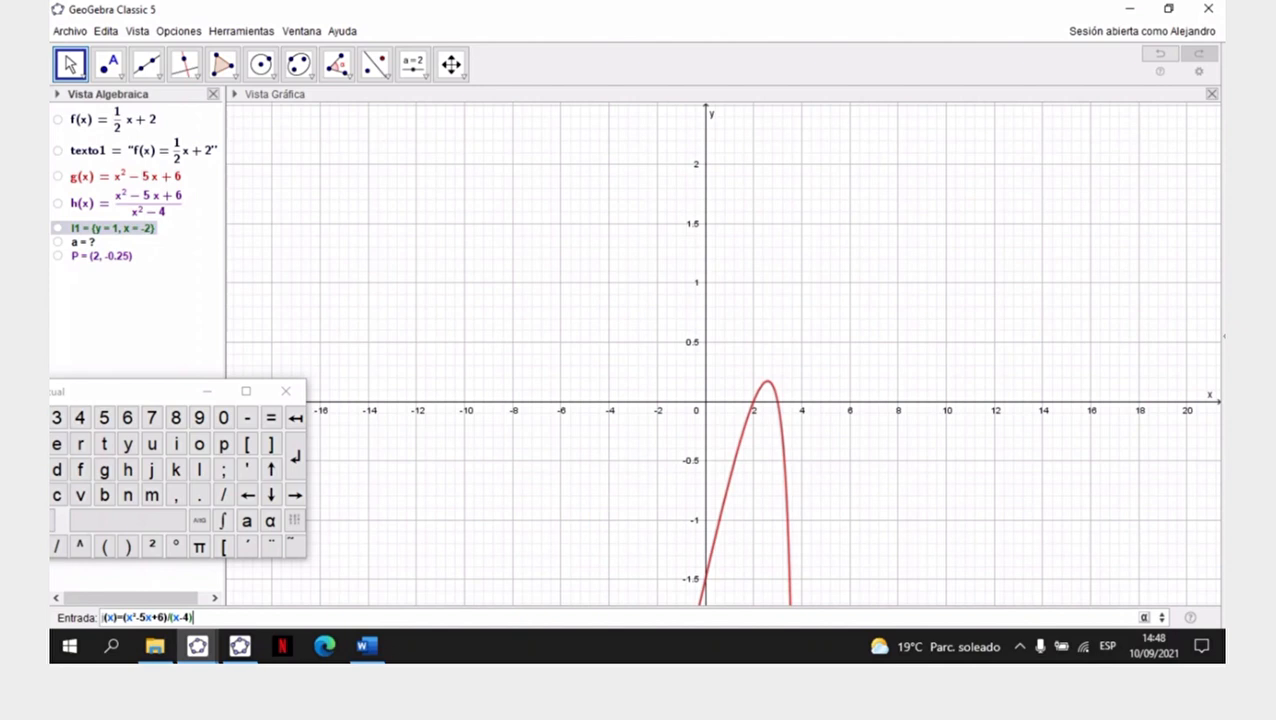
{"action": "key", "text": "Return"}
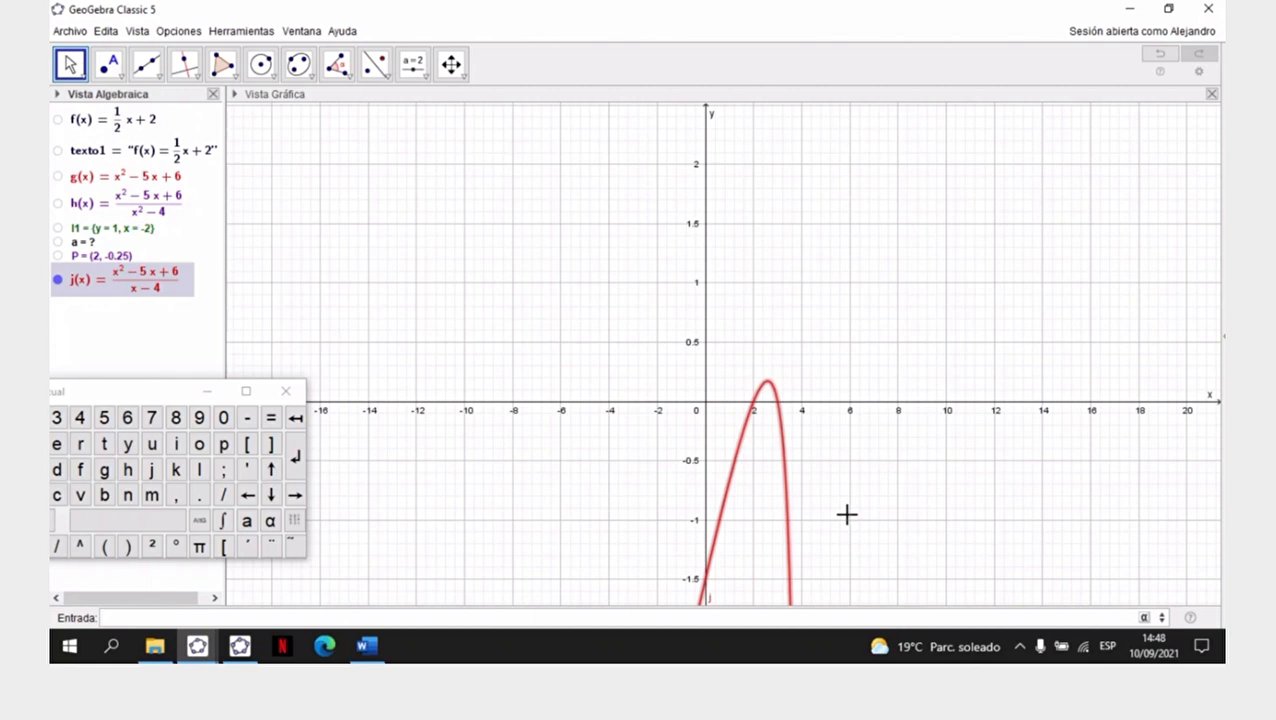
- Delete the function j from the construction
{"action": "left_click", "coordinate": [146, 278]}
{"action": "right_click", "coordinate": [146, 278]}
{"action": "left_click", "coordinate": [214, 400]}
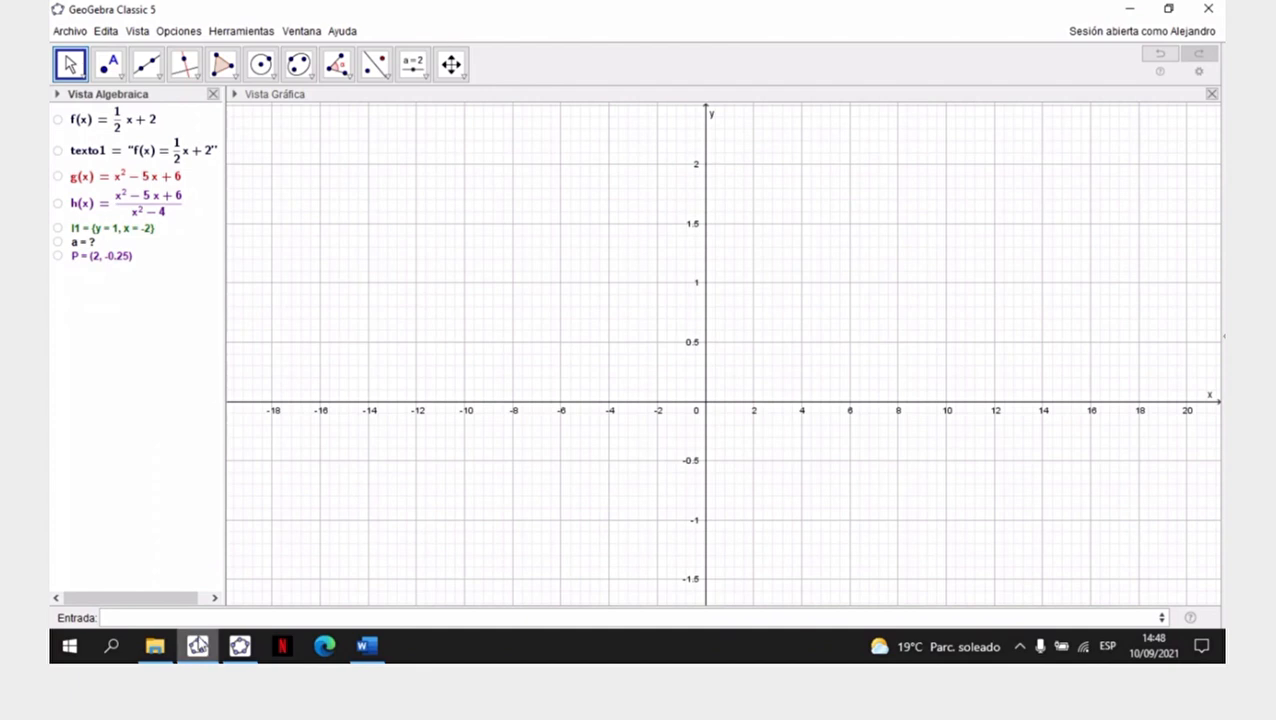
- Enter the rational function j(x)=(x^2-5x+6)/(x-4) again so its curve is plotted
{"action": "left_click", "coordinate": [203, 615]}
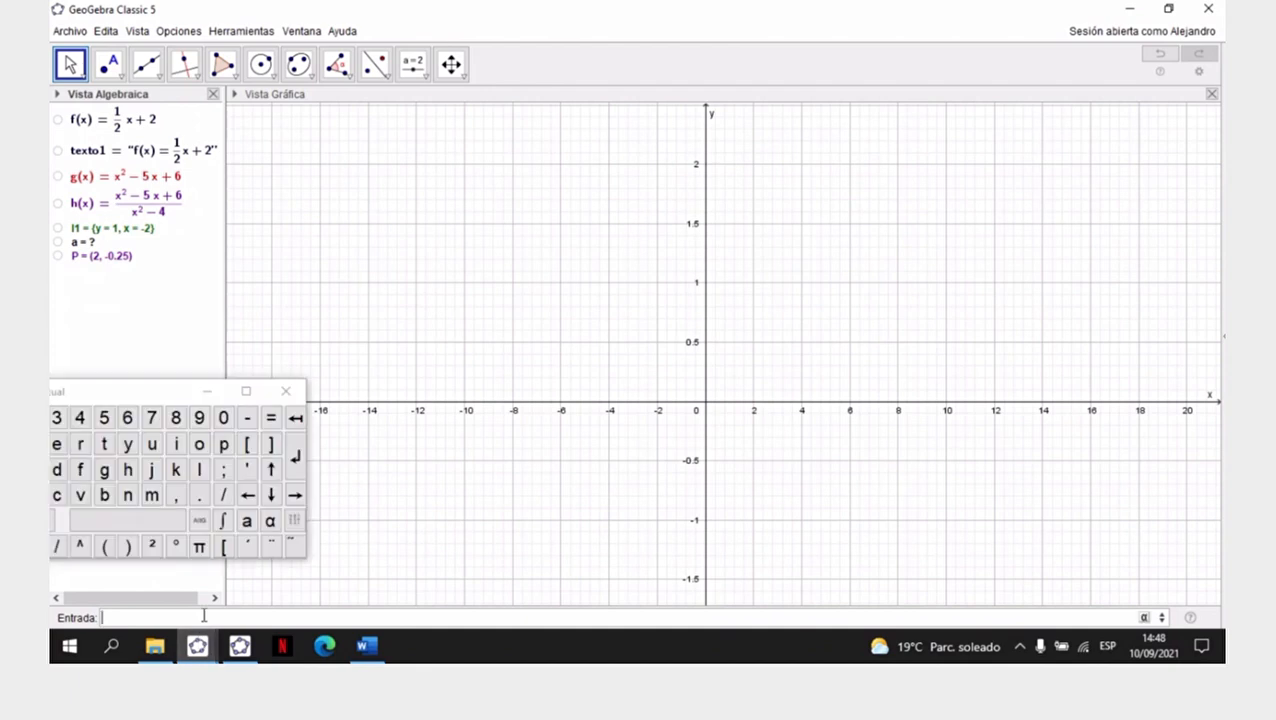
{"action": "type", "text": "j"}
{"action": "type", "text": "("}
{"action": "type", "text": "x)"}
{"action": "type", "text": "="}
{"action": "type", "text": "("}
{"action": "type", "text": "x^2"}
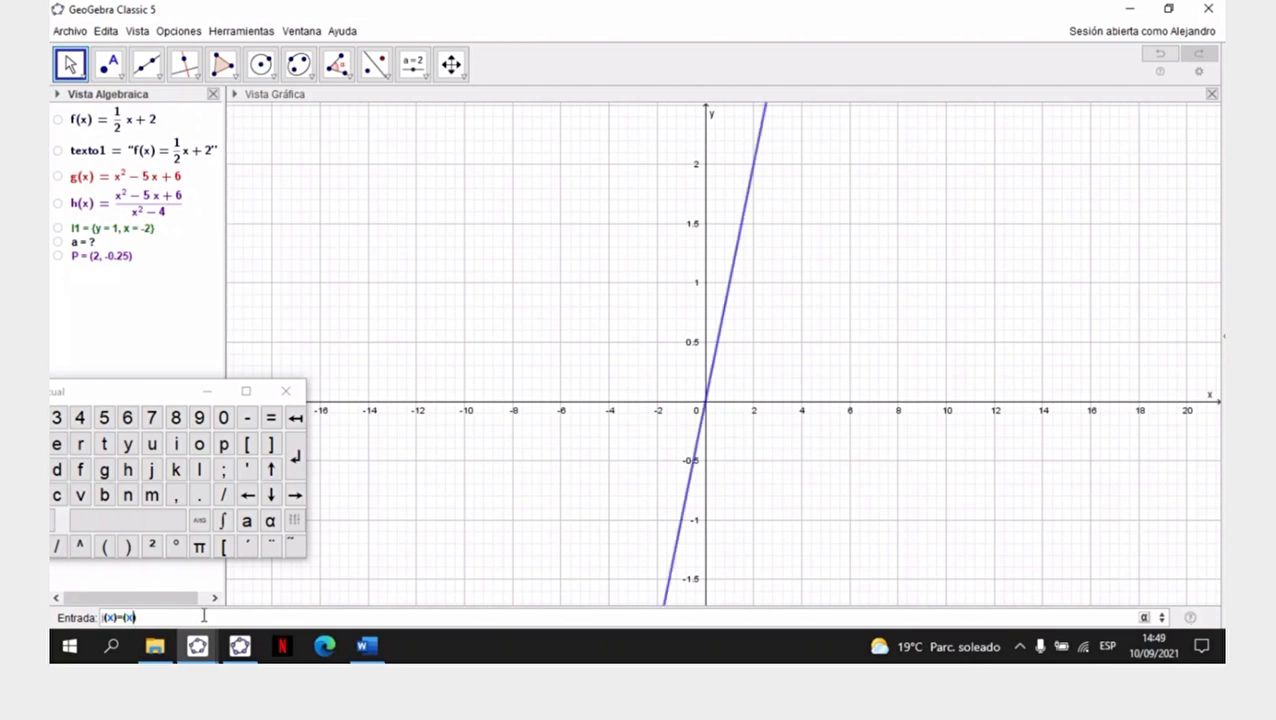
{"action": "type", "text": "-5x"}
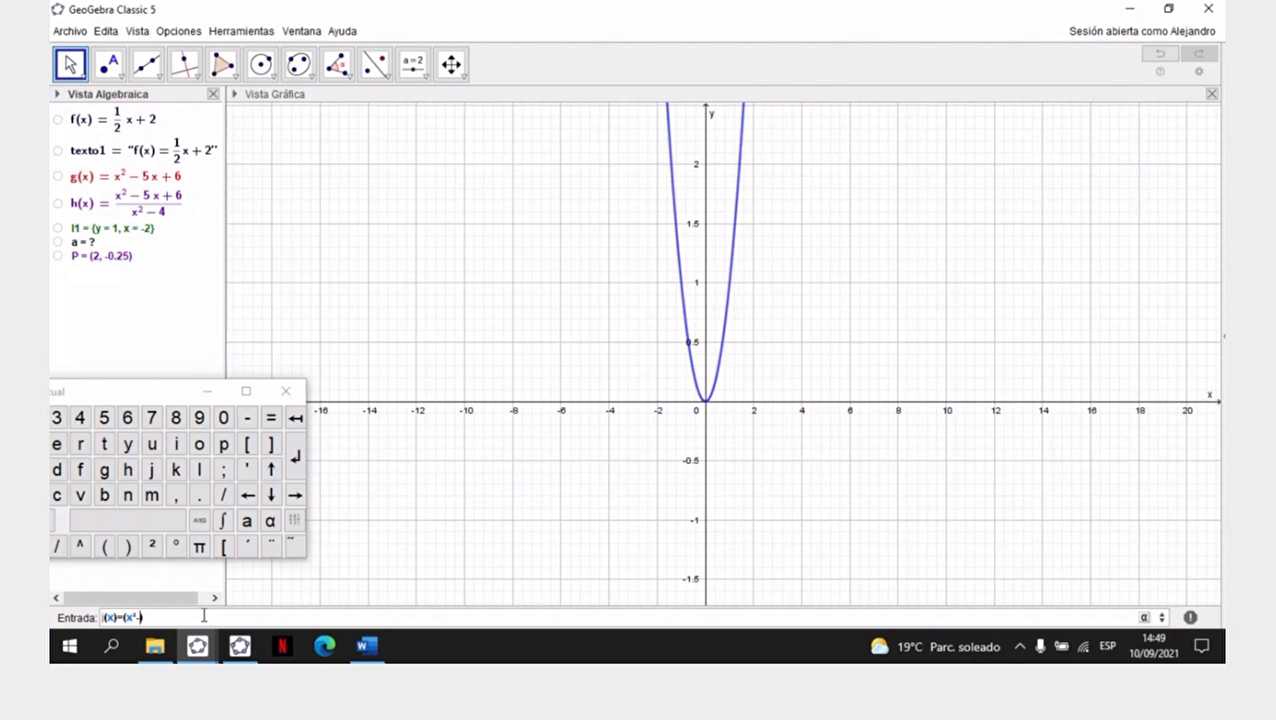
{"action": "type", "text": "+6"}
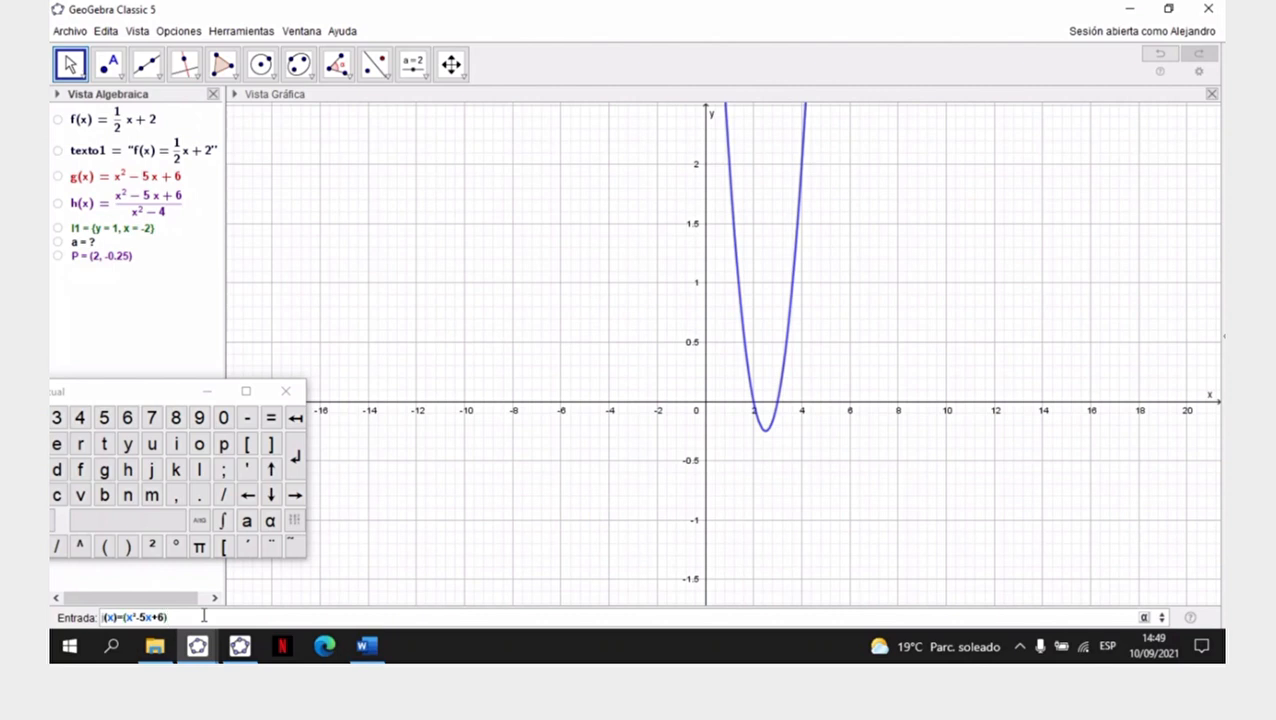
{"action": "type", "text": "/"}
{"action": "type", "text": "(x"}
{"action": "type", "text": "4"}
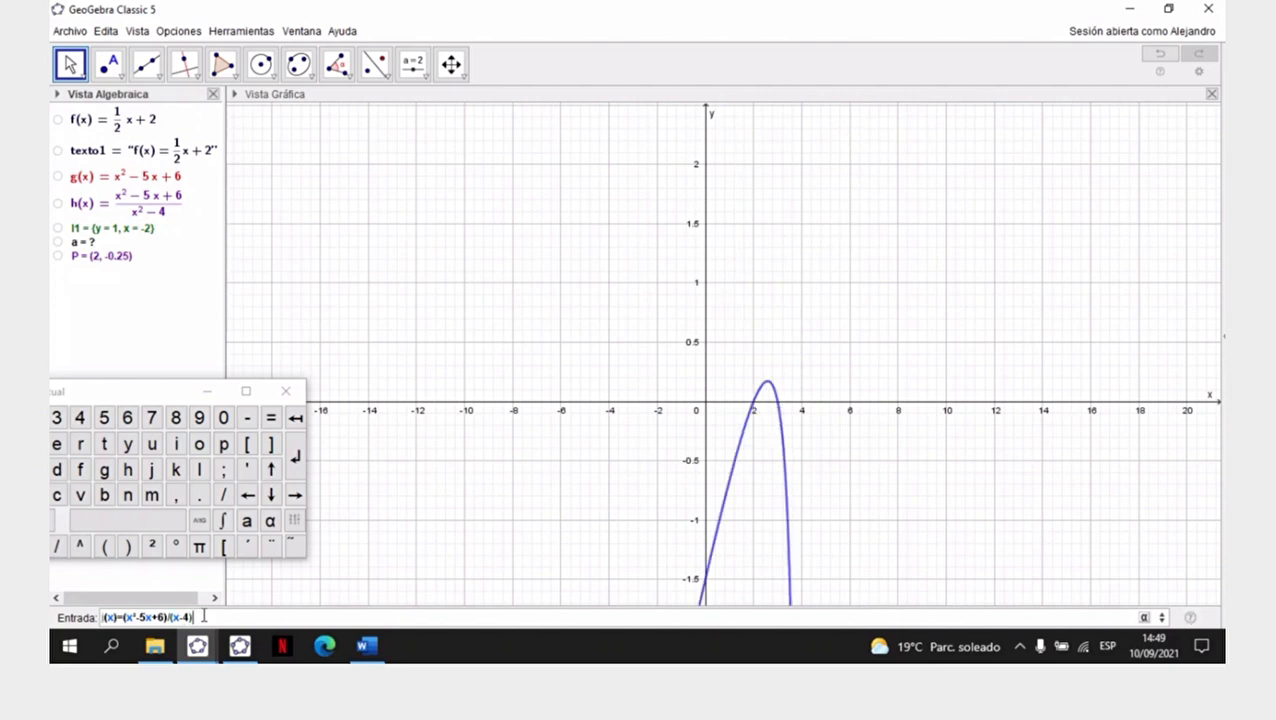
{"action": "key", "text": "Return"}
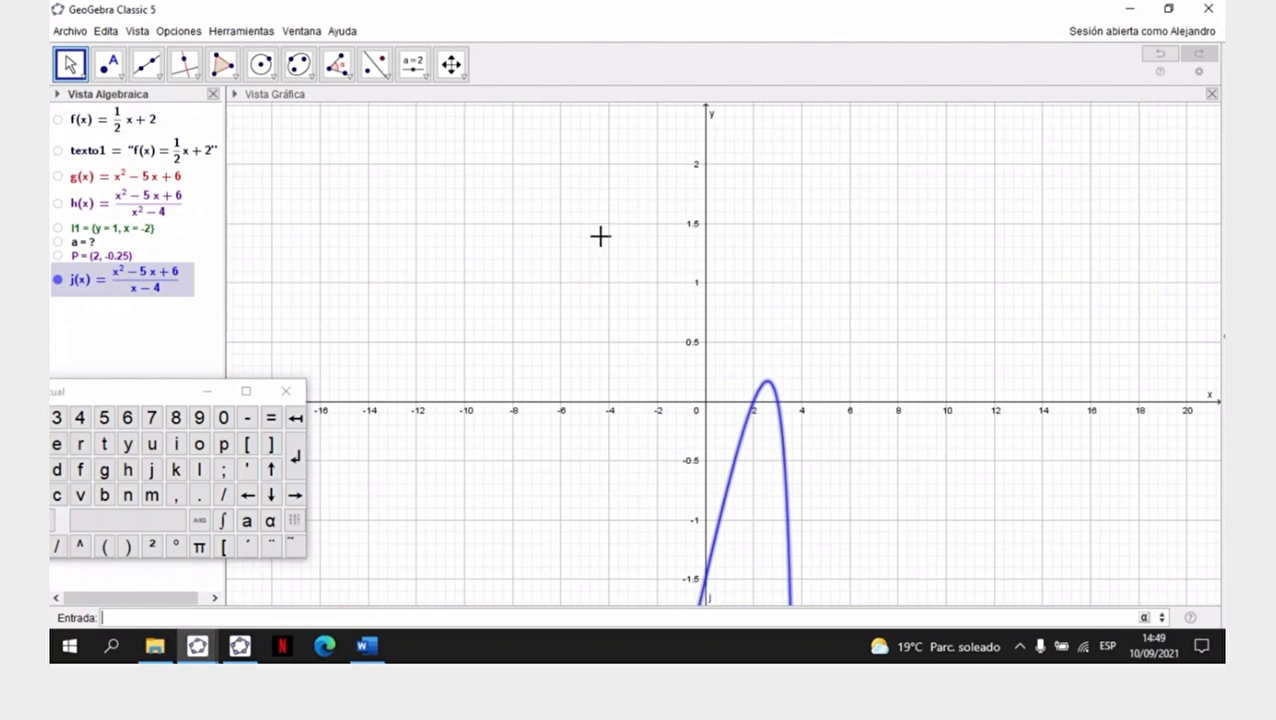
- Compress the y-axis scale with Desplaza Vista Gráfica so both branches of j fit, reaching about 20 upward
{"action": "left_click", "coordinate": [451, 64]}
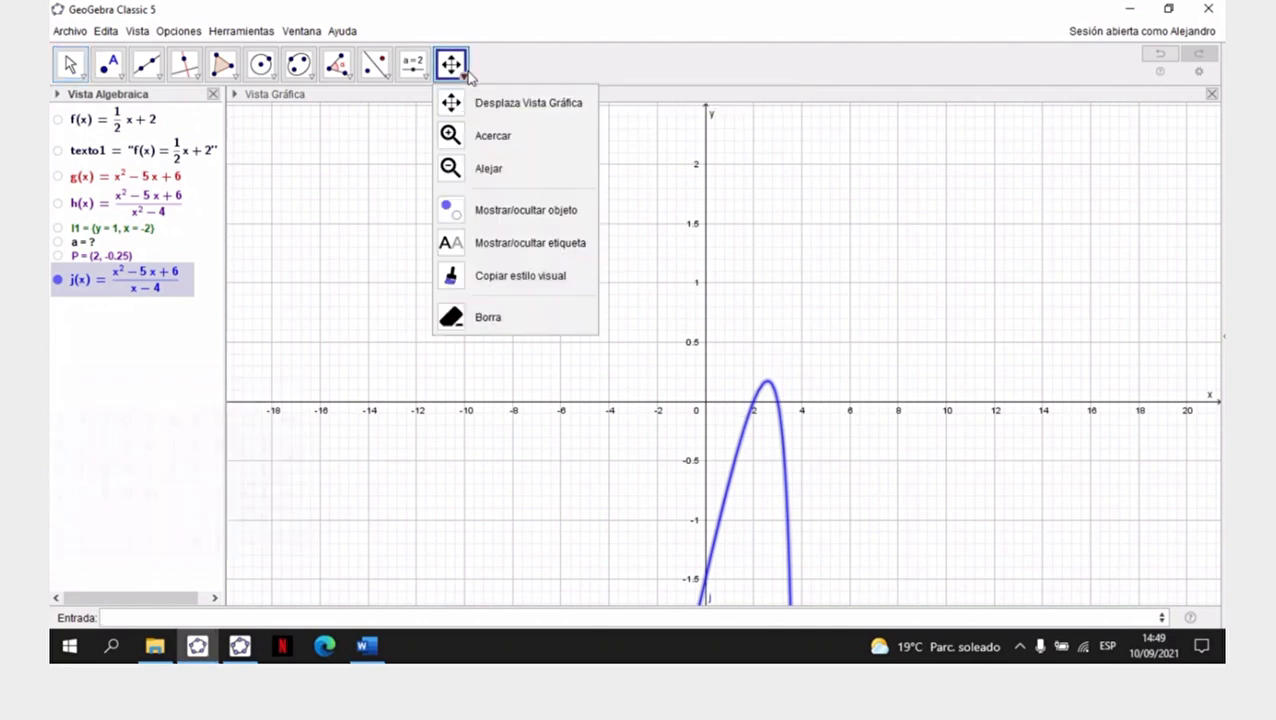
{"action": "left_click", "coordinate": [529, 112]}
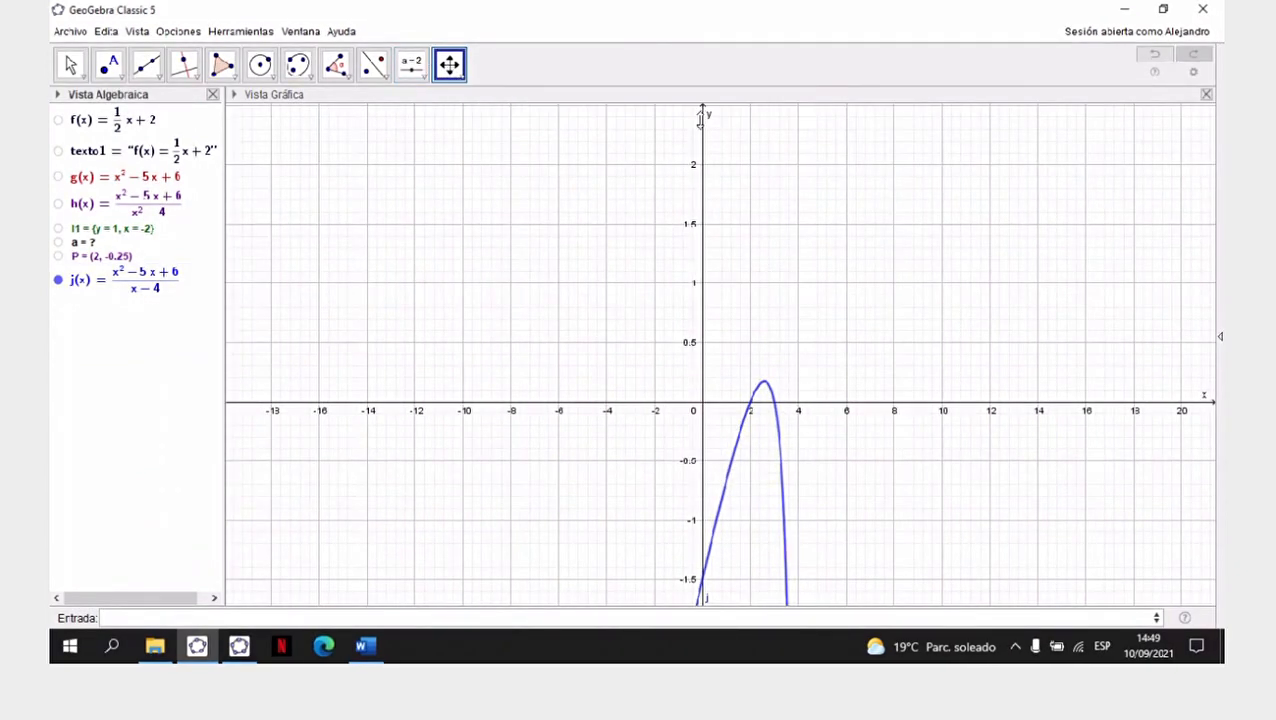
{"action": "left_click_drag", "start_coordinate": [703, 113], "coordinate": [698, 292]}
{"action": "left_click_drag", "start_coordinate": [702, 162], "coordinate": [703, 332]}
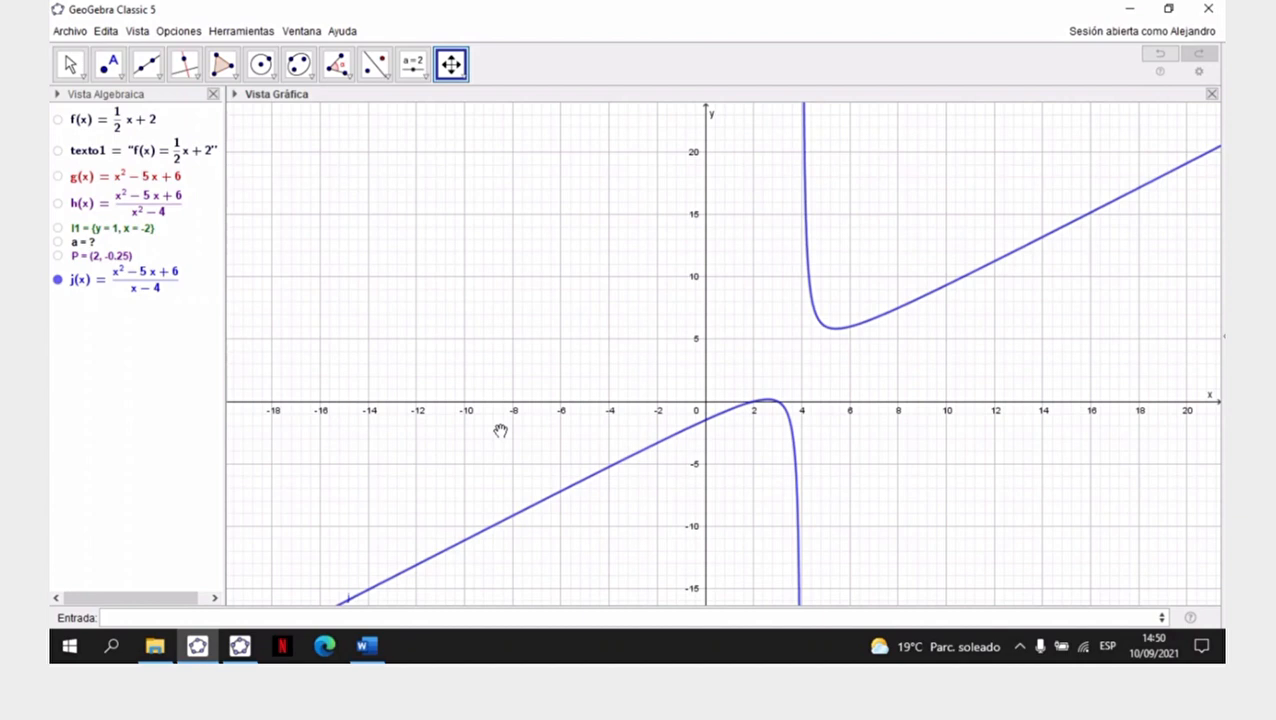
- Create the asymptotes of function j with the command Asíntota(j)
{"action": "left_click", "coordinate": [155, 619]}
{"action": "type", "text": "asin"}
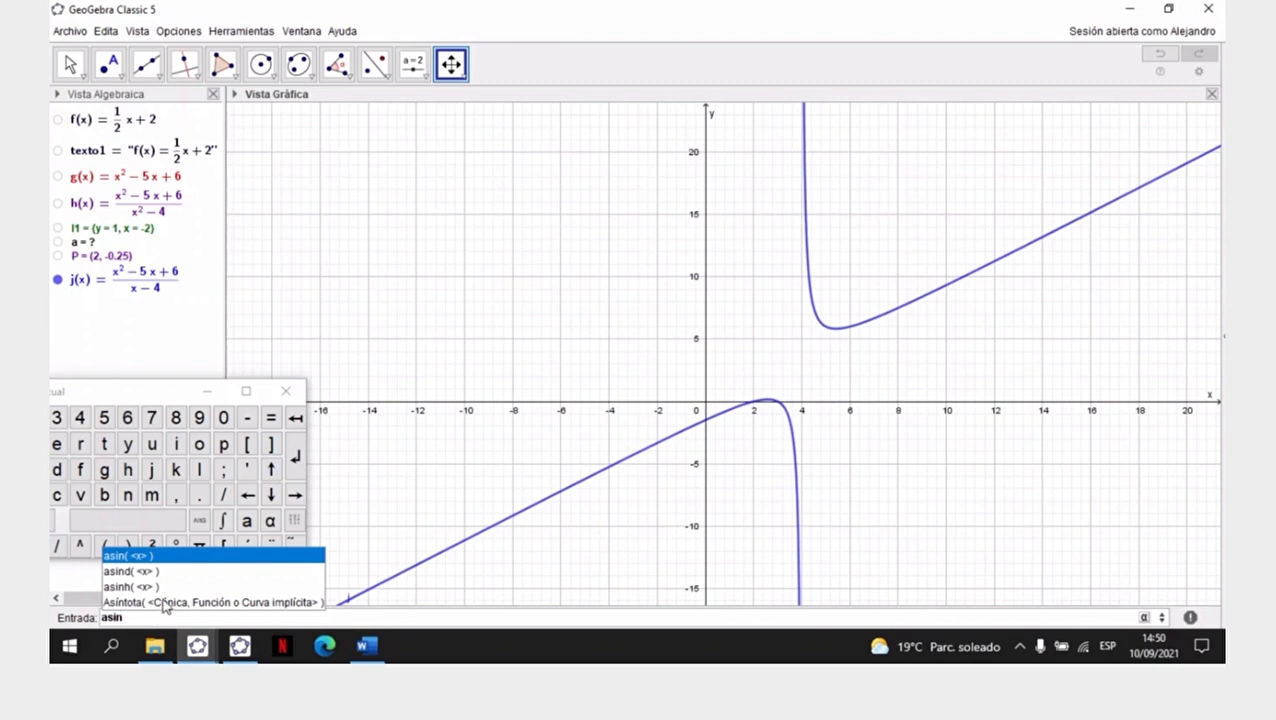
{"action": "left_click", "coordinate": [165, 605]}
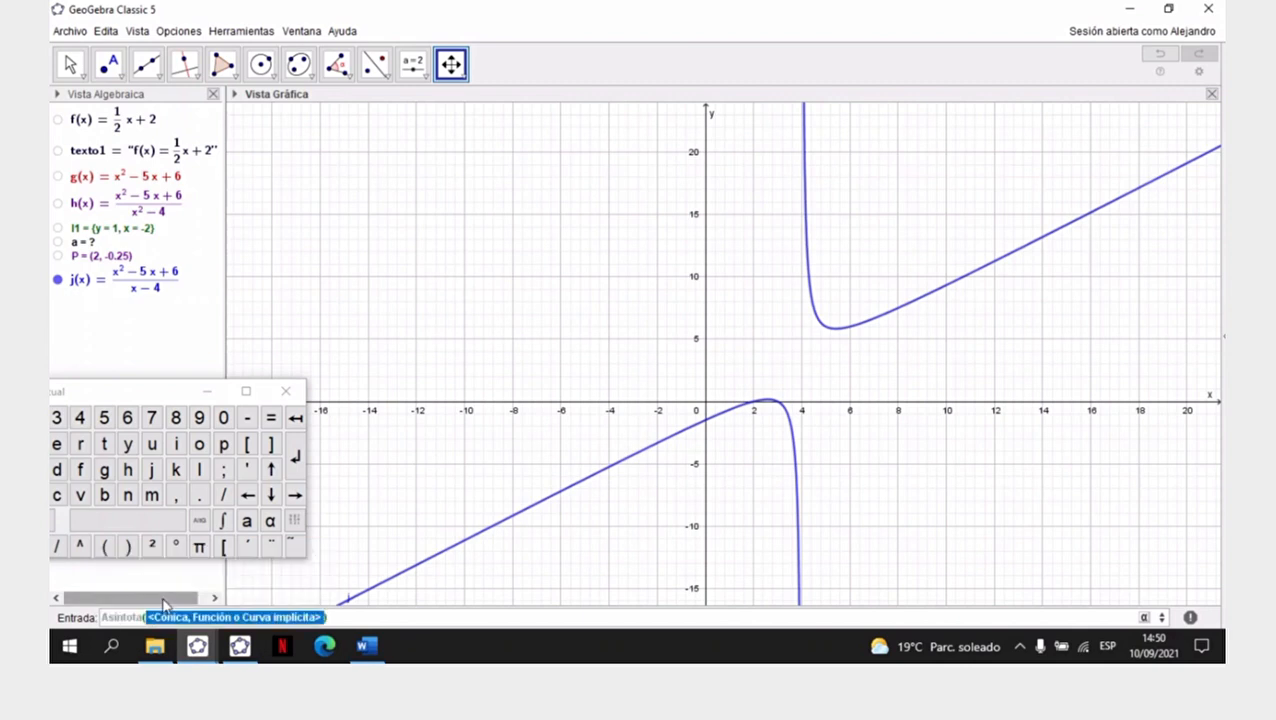
{"action": "key", "text": "BackSpace"}
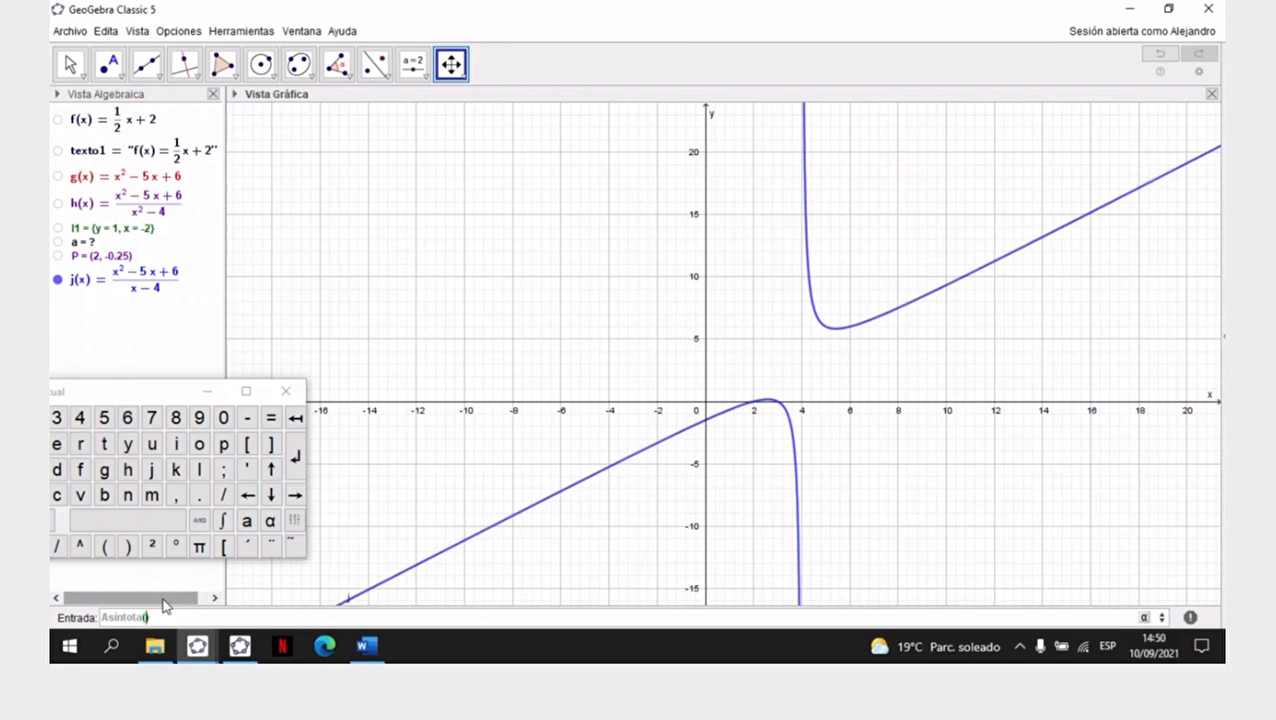
{"action": "type", "text": "j"}
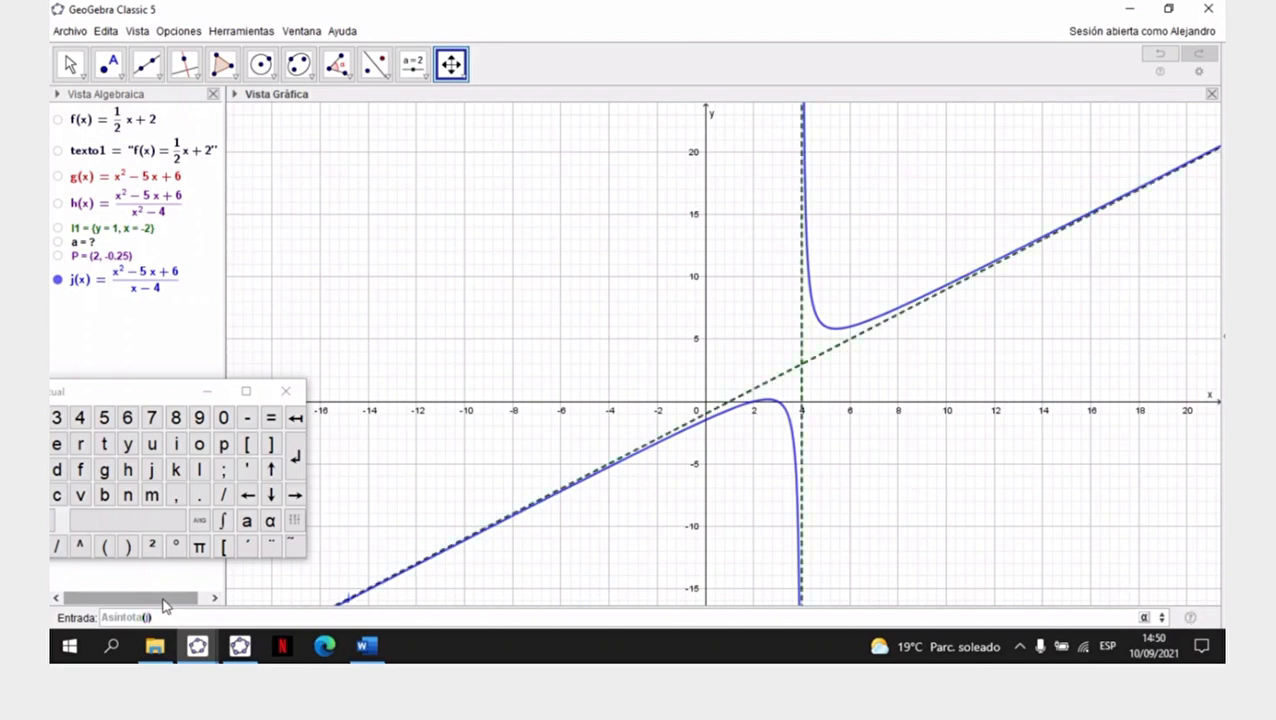
{"action": "key", "text": "Return"}
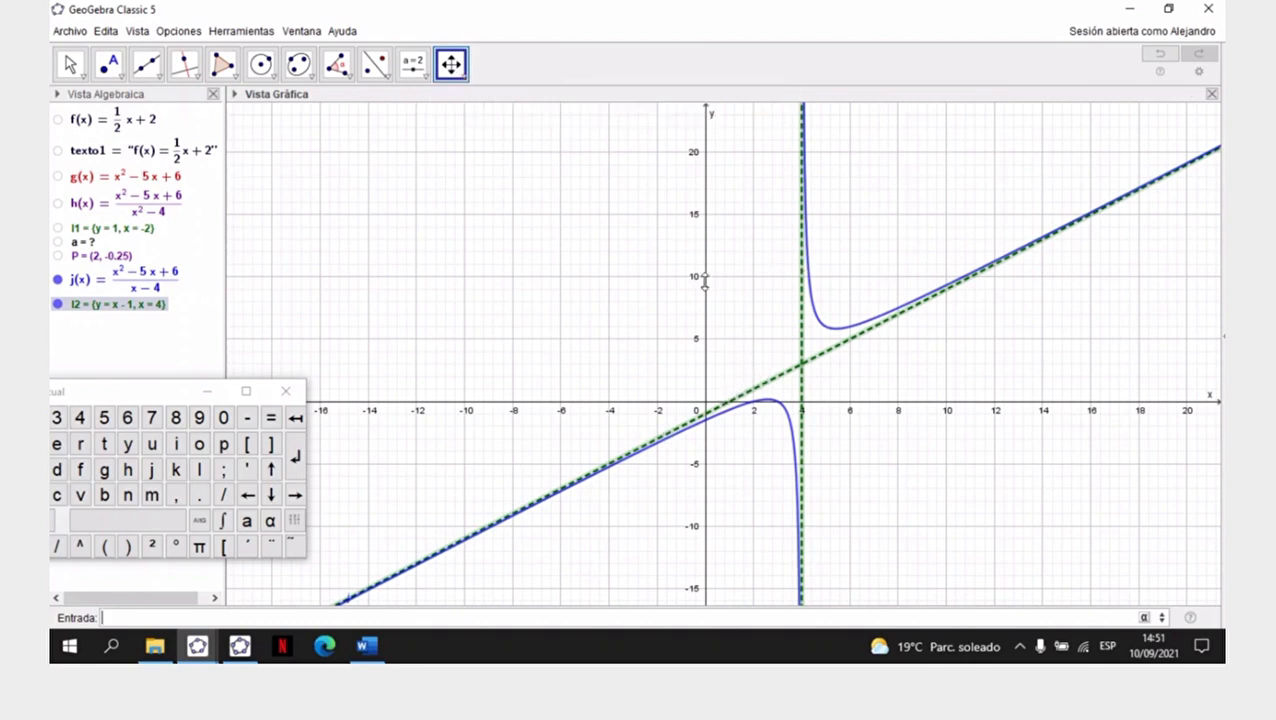
- Stretch both axes to enlarge j and its asymptotes, with x spanning about -12 to 12, and shift the view slightly
{"action": "left_click_drag", "start_coordinate": [705, 278], "coordinate": [705, 240]}
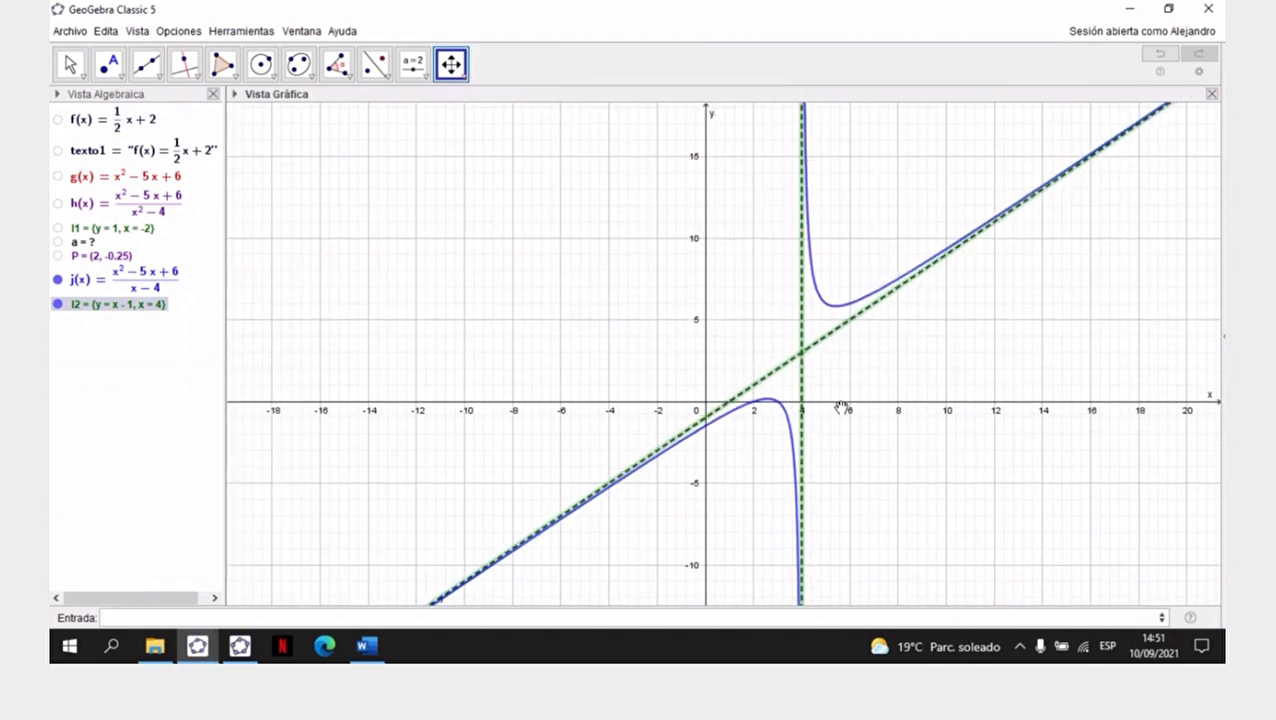
{"action": "left_click_drag", "start_coordinate": [840, 404], "coordinate": [917, 407]}
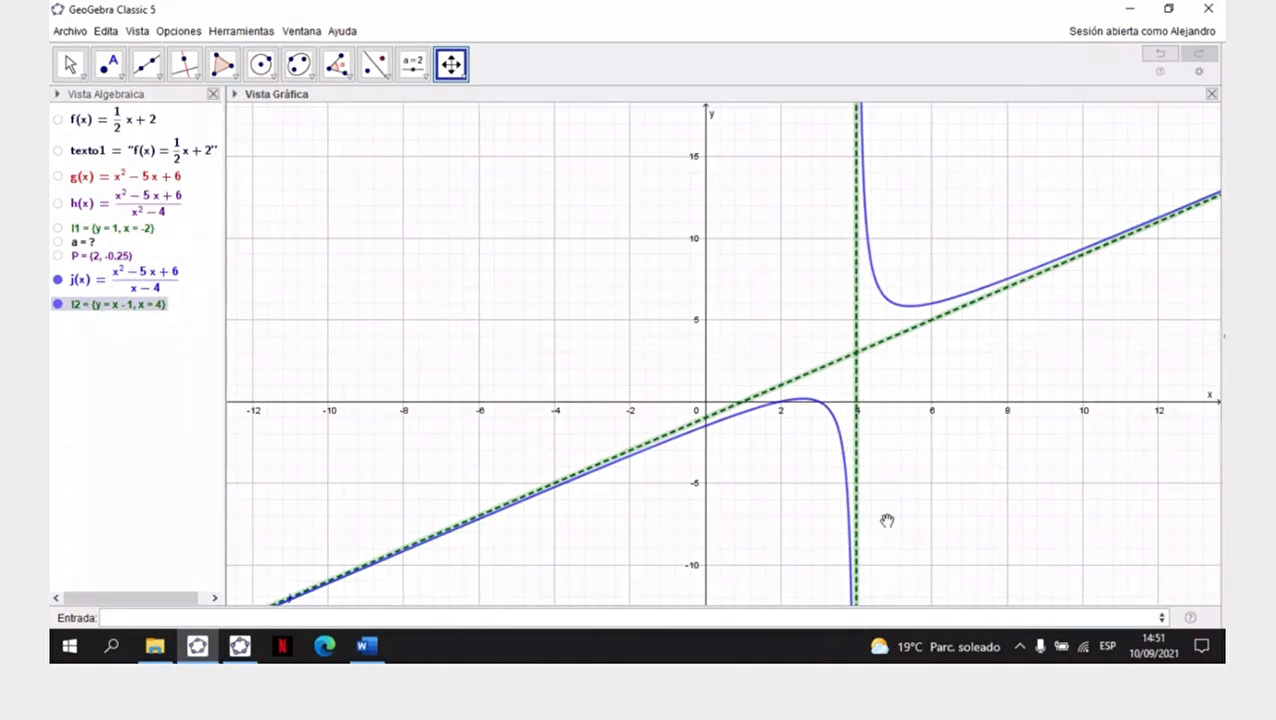
{"action": "left_click_drag", "start_coordinate": [994, 208], "coordinate": [988, 217]}
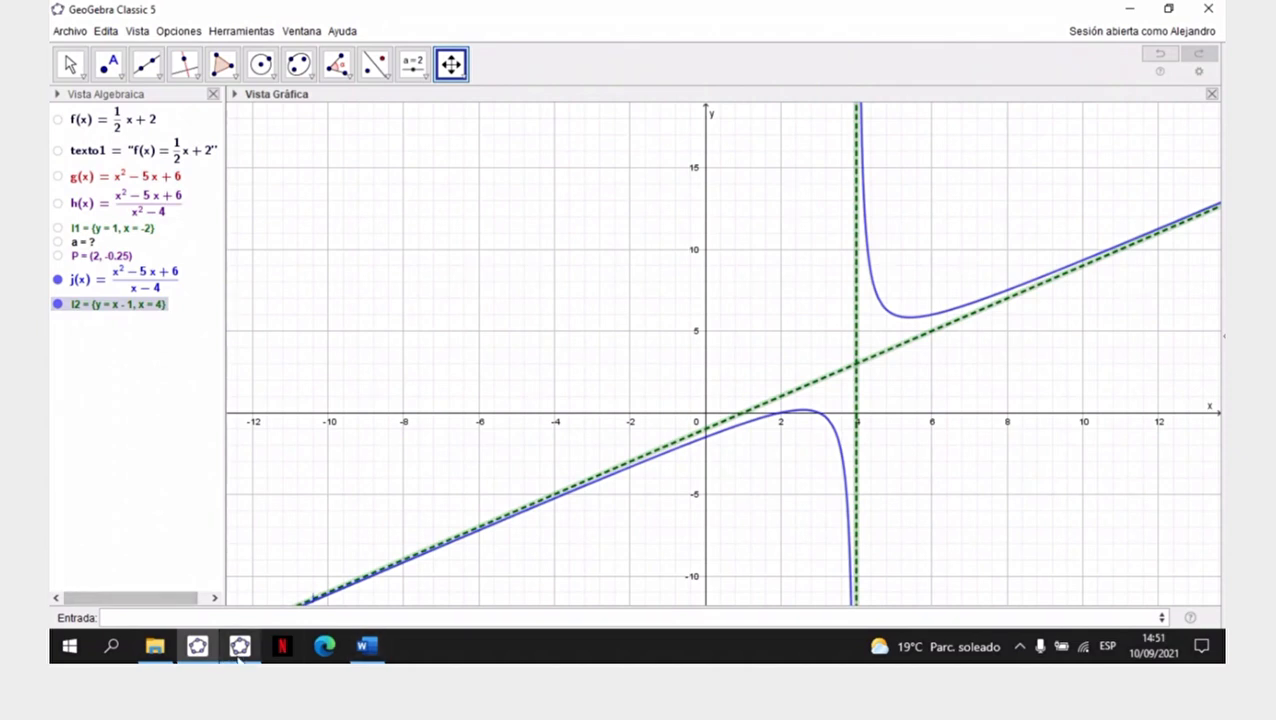
- Copy the definition of j(x) into the other GeoGebra Clásico window and hide function g there
{"action": "double_click", "coordinate": [140, 272]}
{"action": "key", "text": "ctrl+c"}
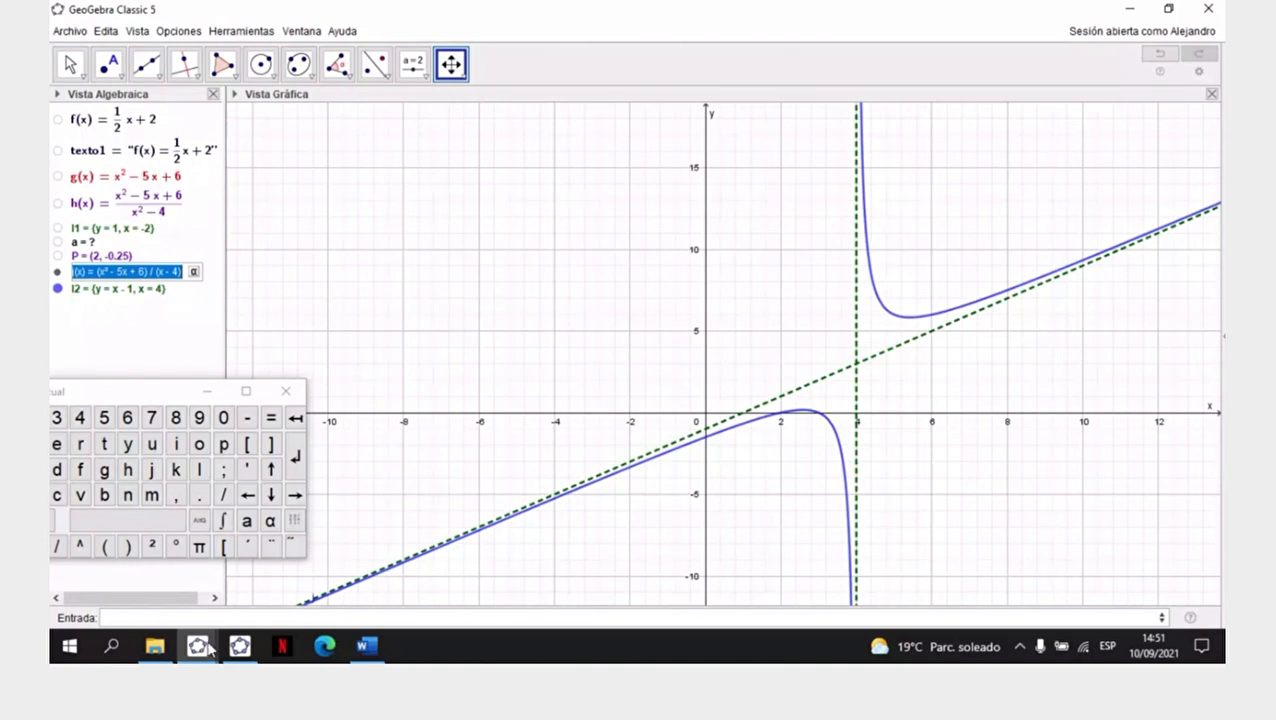
{"action": "key", "text": "alt+Tab"}
{"action": "left_click", "coordinate": [165, 233]}
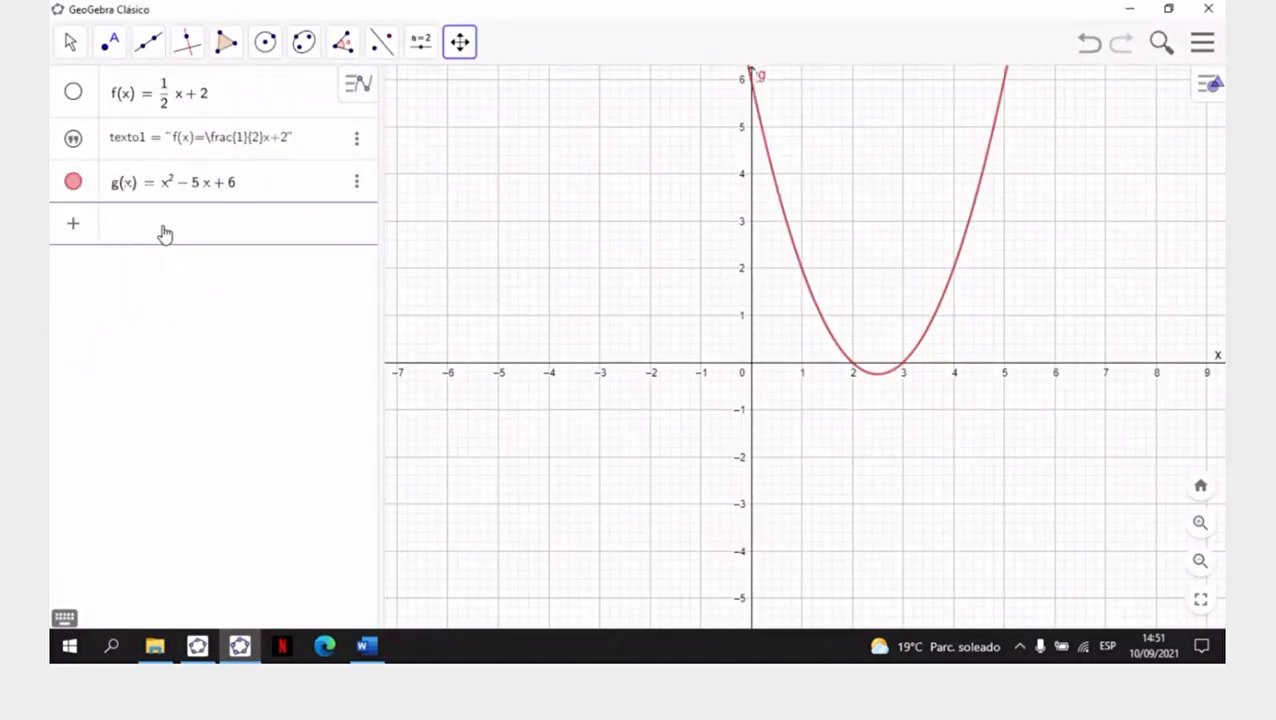
{"action": "key", "text": "ctrl+v"}
{"action": "key", "text": "Return"}
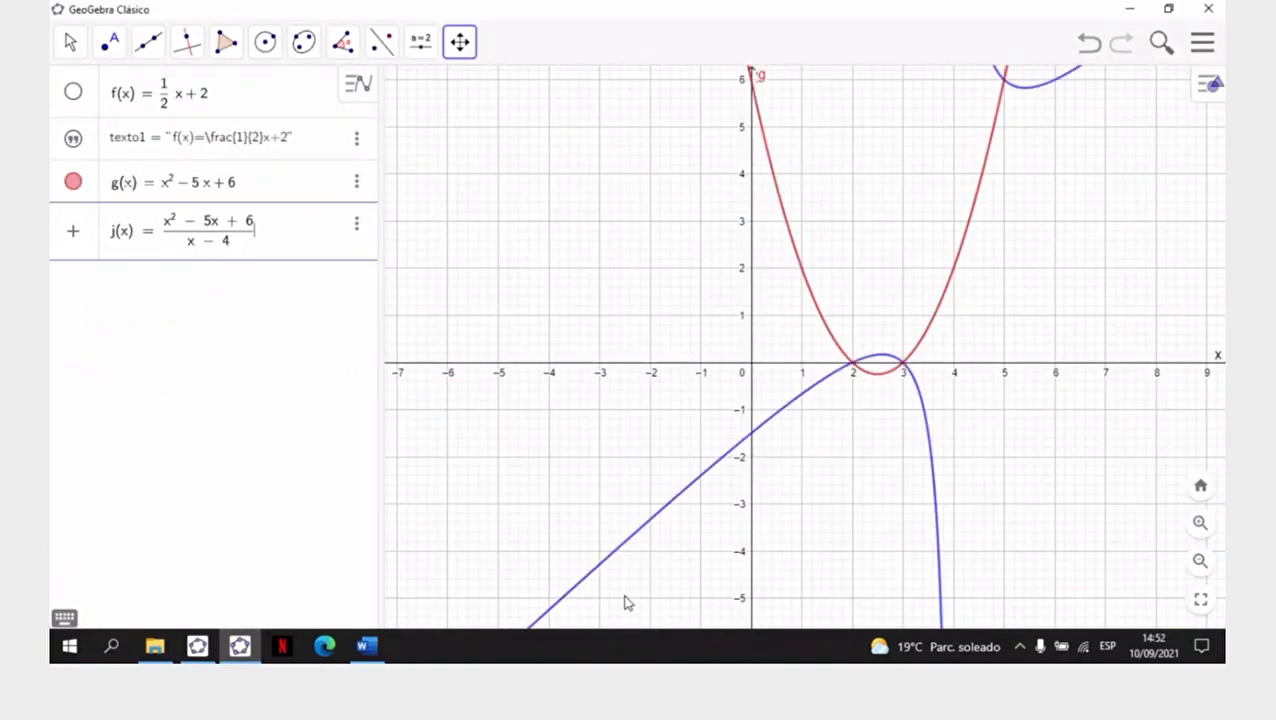
{"action": "left_click", "coordinate": [73, 182]}
- Add the asymptotes of j in GeoGebra Clásico with the command Asíntota(j)
{"action": "left_click", "coordinate": [150, 288]}
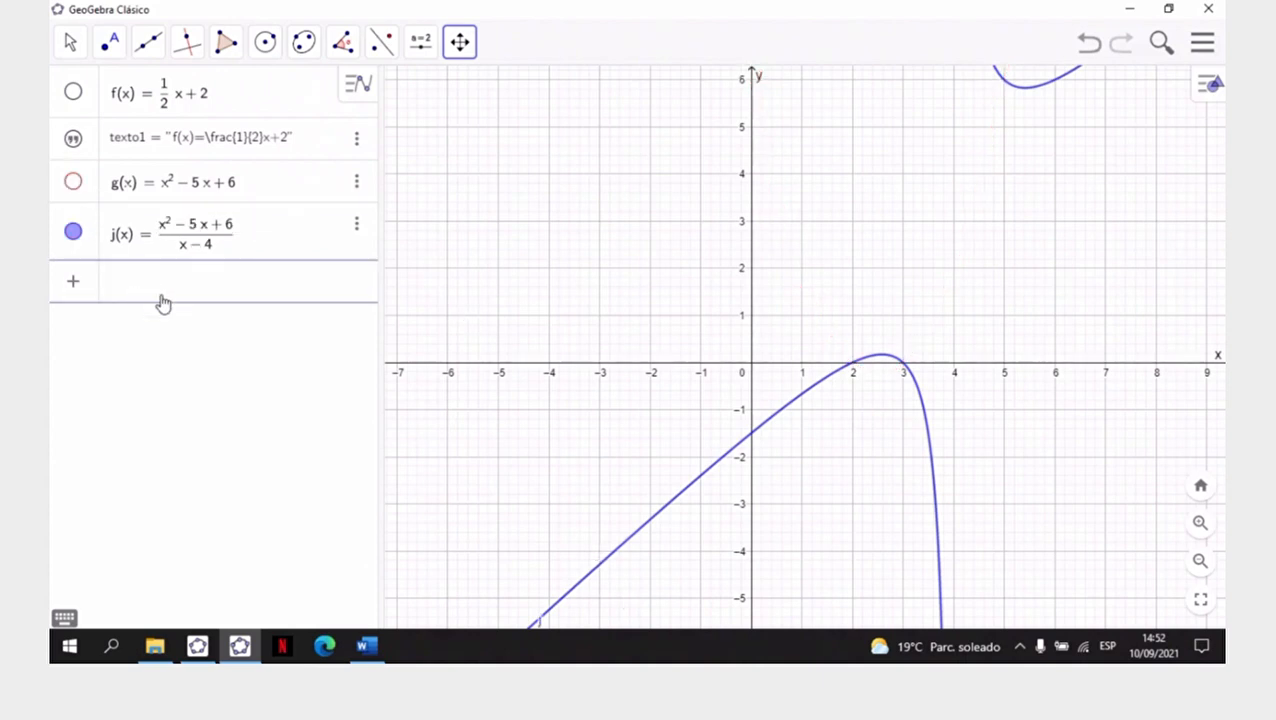
{"action": "type", "text": "asin"}
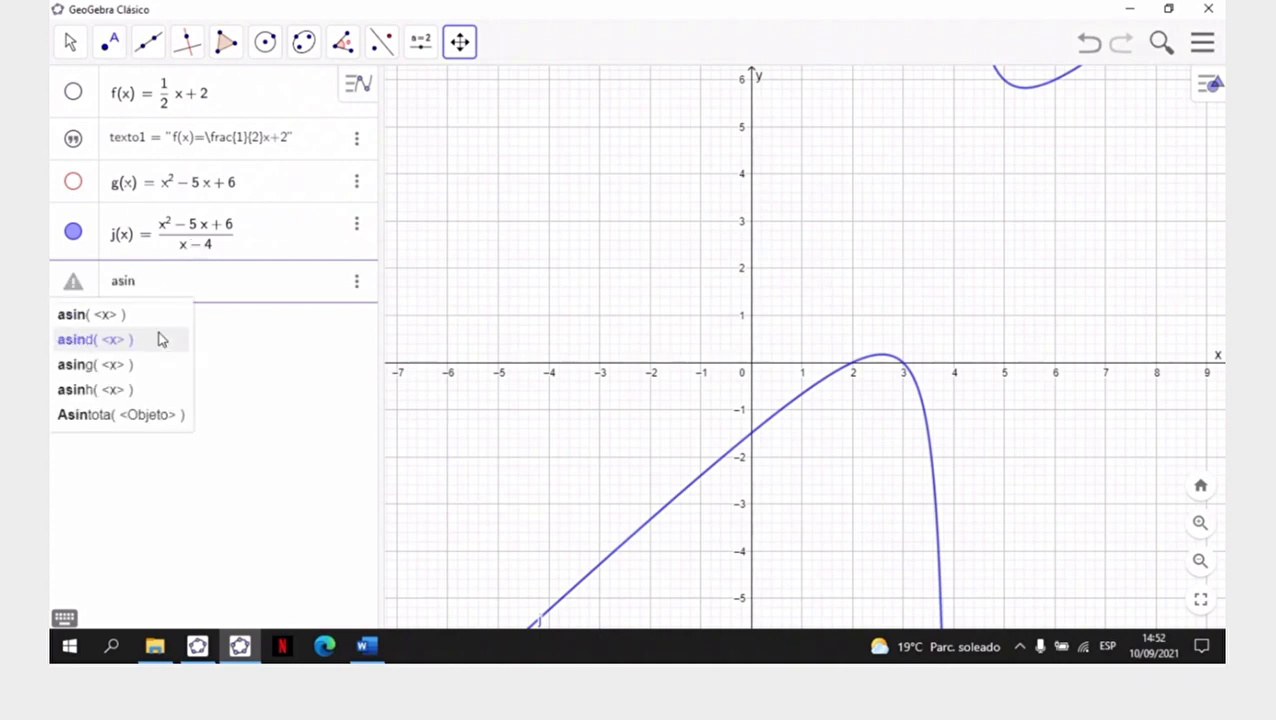
{"action": "left_click", "coordinate": [122, 425]}
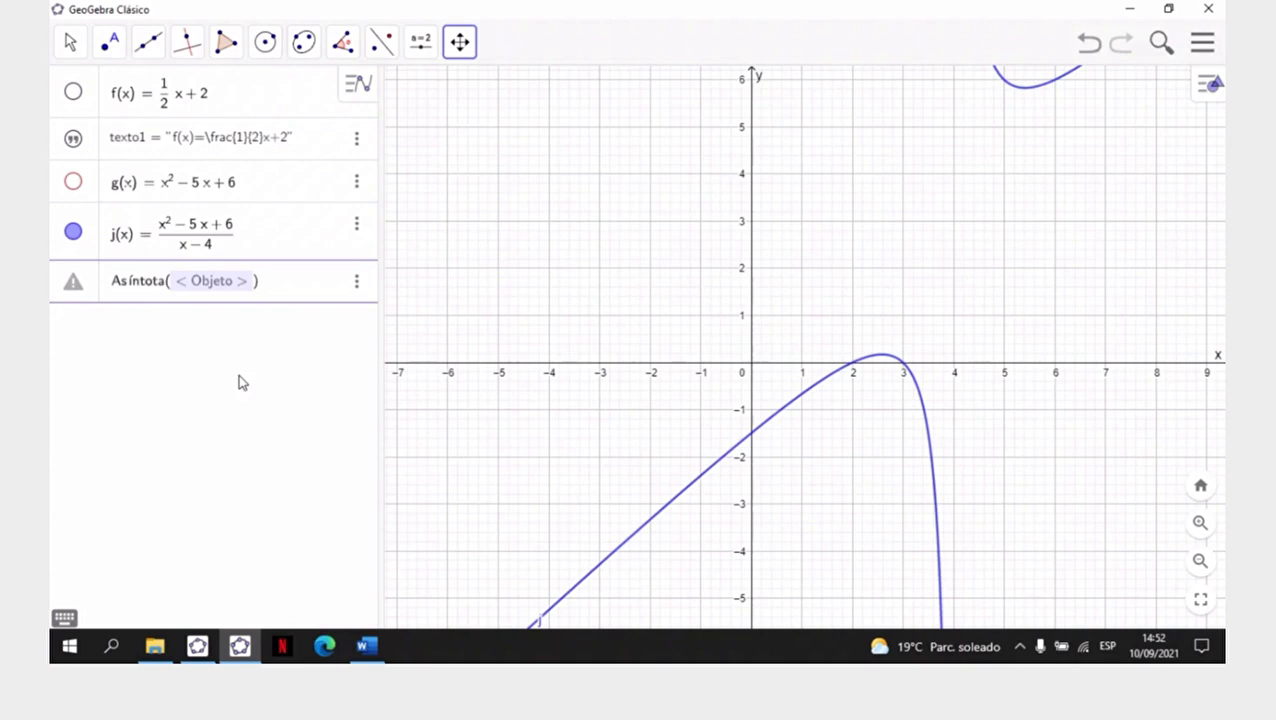
{"action": "left_click", "coordinate": [205, 295]}
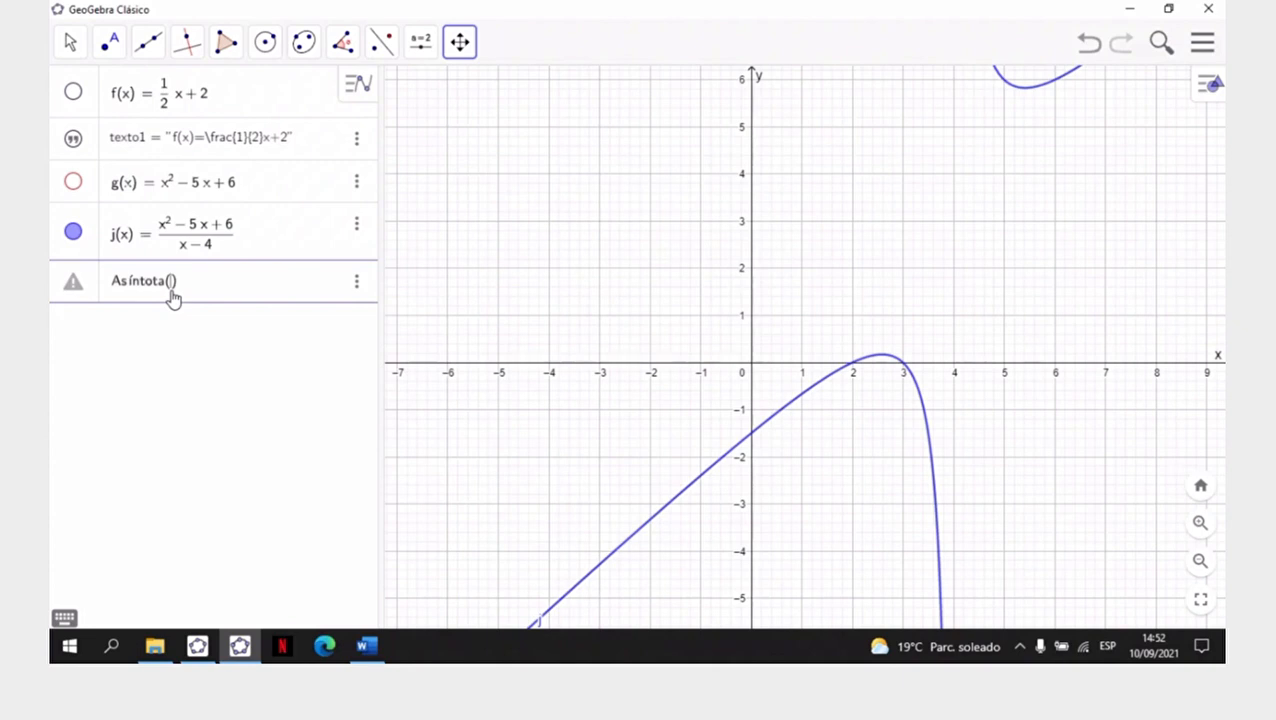
{"action": "type", "text": "j"}
{"action": "key", "text": "Return"}
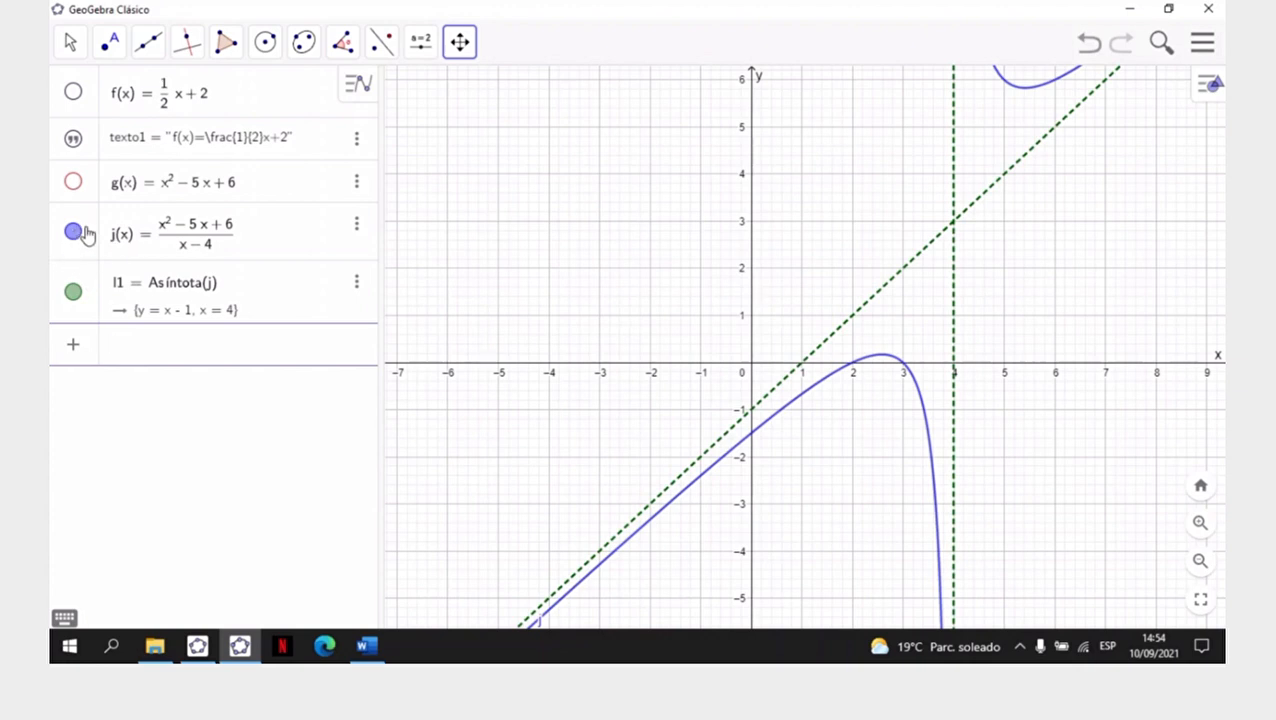
- Hide function j and its asymptotes in GeoGebra Clásico, and do the same in GeoGebra Classic 5
{"action": "left_click", "coordinate": [74, 234]}
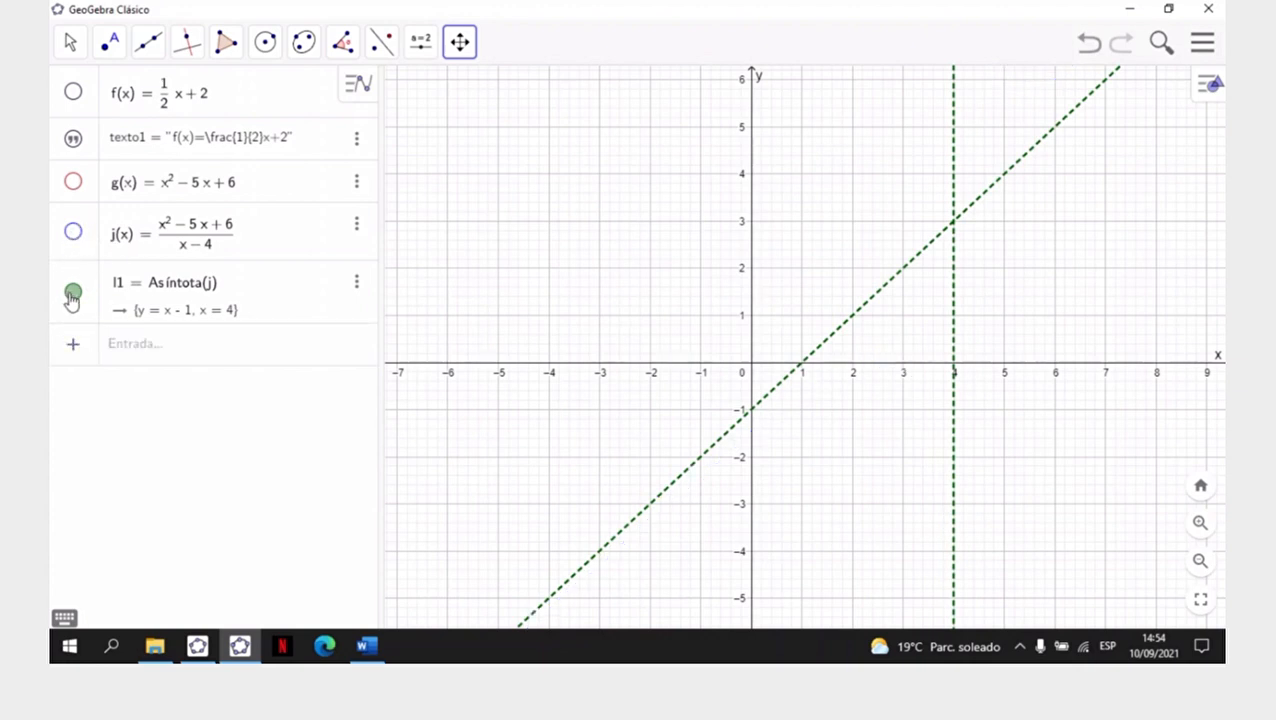
{"action": "left_click", "coordinate": [72, 296]}
{"action": "left_click", "coordinate": [197, 646]}
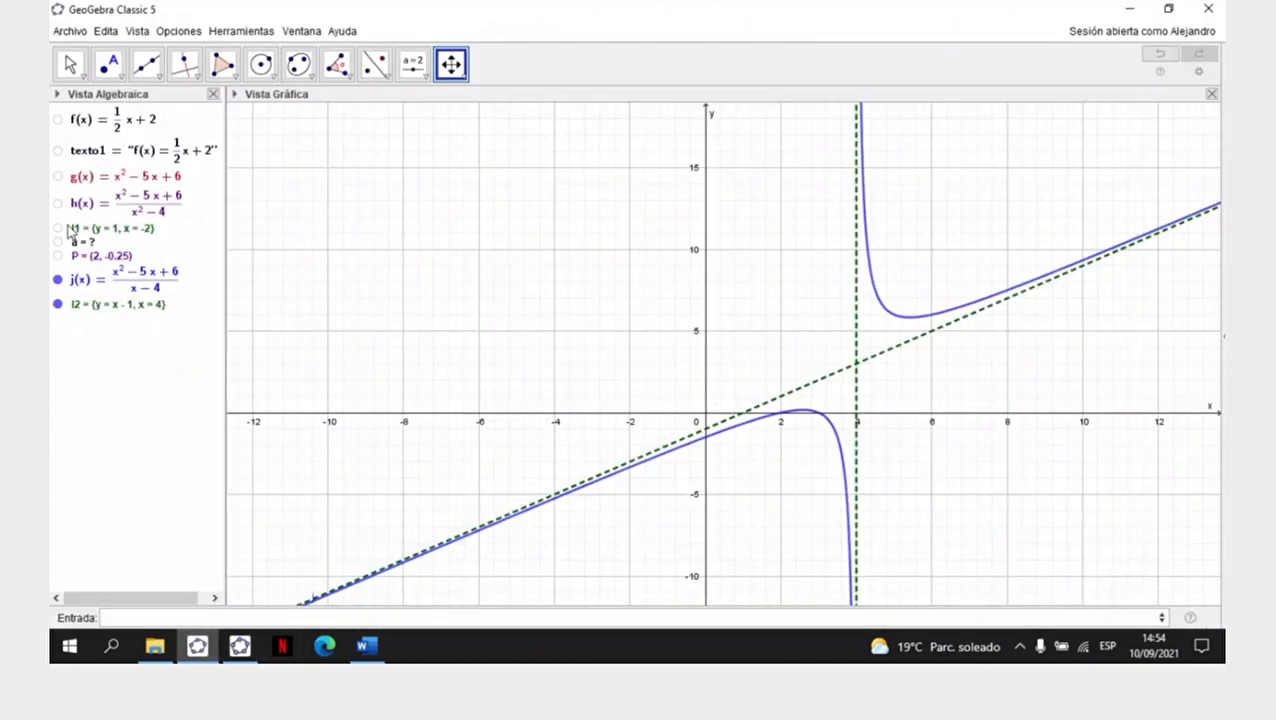
{"action": "left_click", "coordinate": [58, 280]}
{"action": "left_click", "coordinate": [58, 304]}
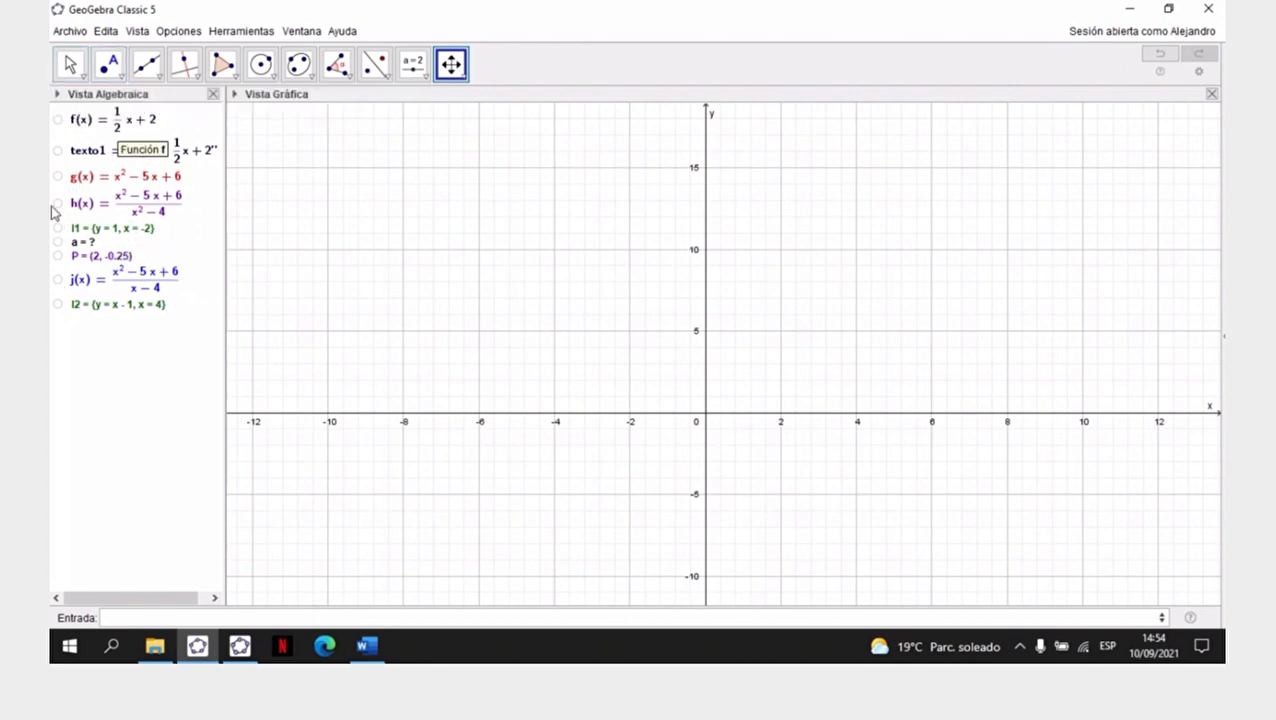
- Switch to the Word worksheet and read the piecewise function k(x) in item e
{"action": "left_click", "coordinate": [366, 648]}
{"action": "scroll", "coordinate": [643, 413], "scroll_direction": "down", "scroll_amount": 3}
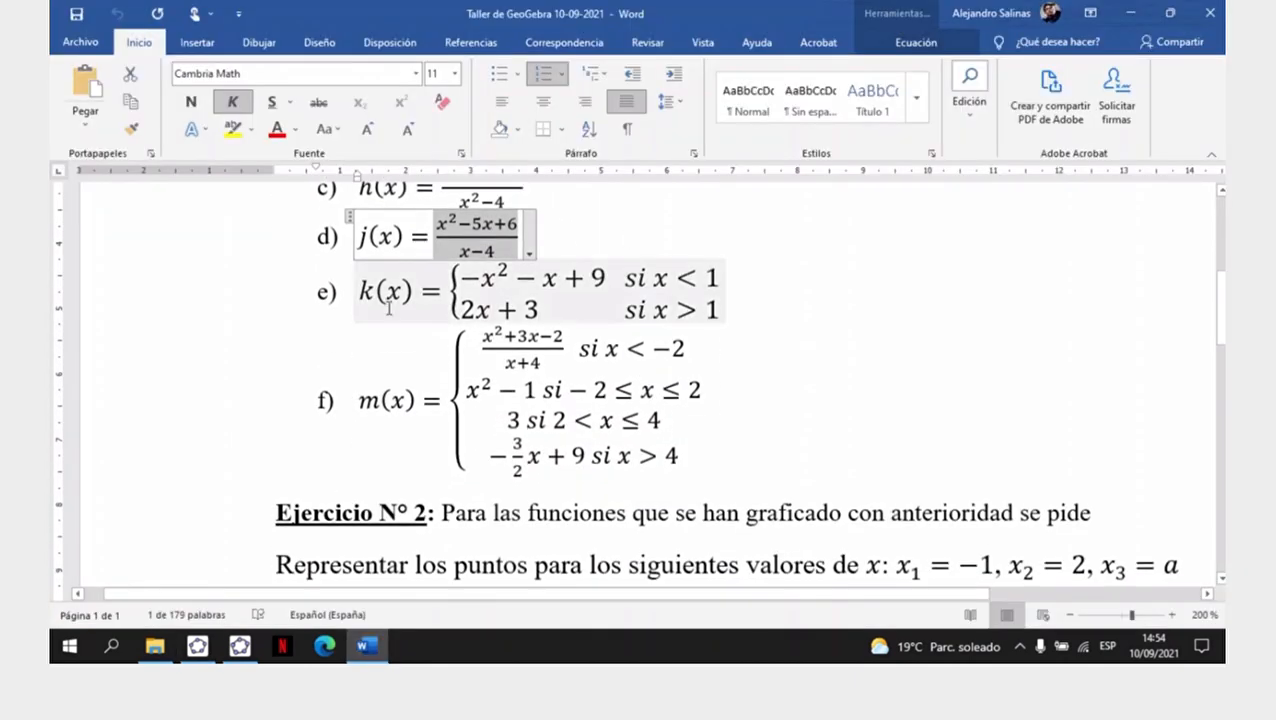
- Highlight the whole k(x) equation in item e of the worksheet and switch to GeoGebra Classic 5
{"action": "left_click", "coordinate": [376, 298]}
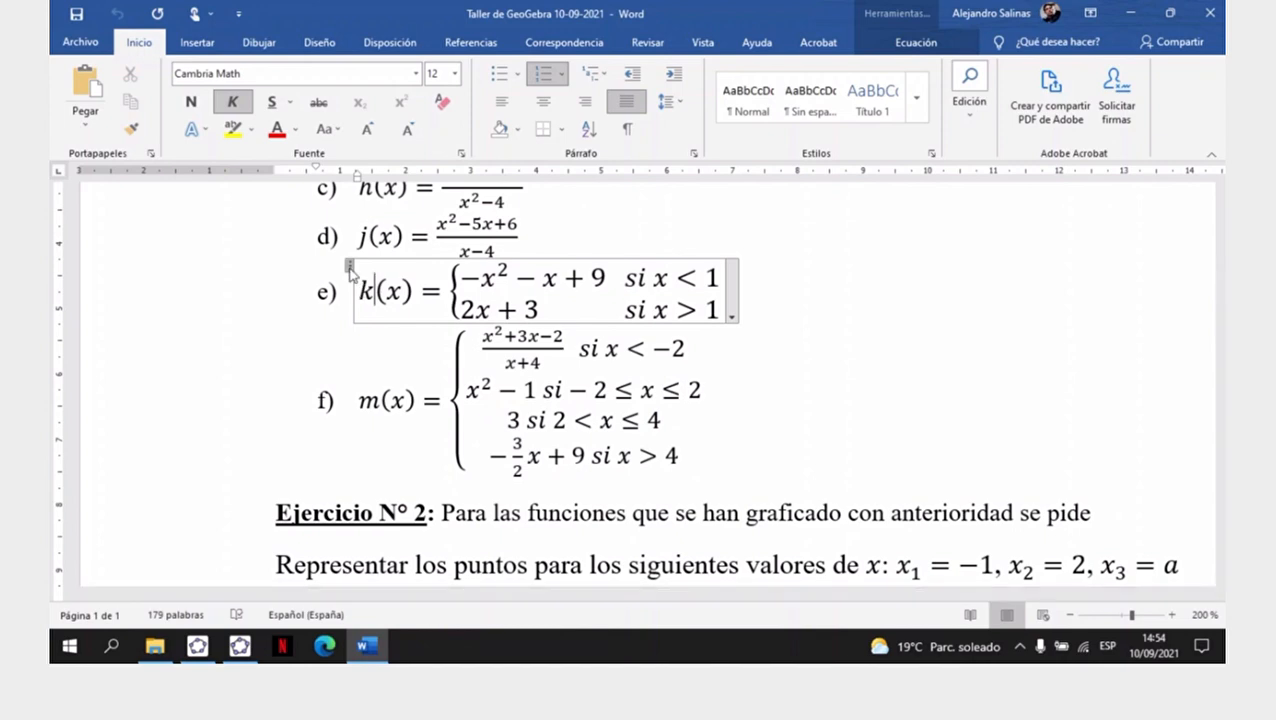
{"action": "left_click", "coordinate": [350, 268]}
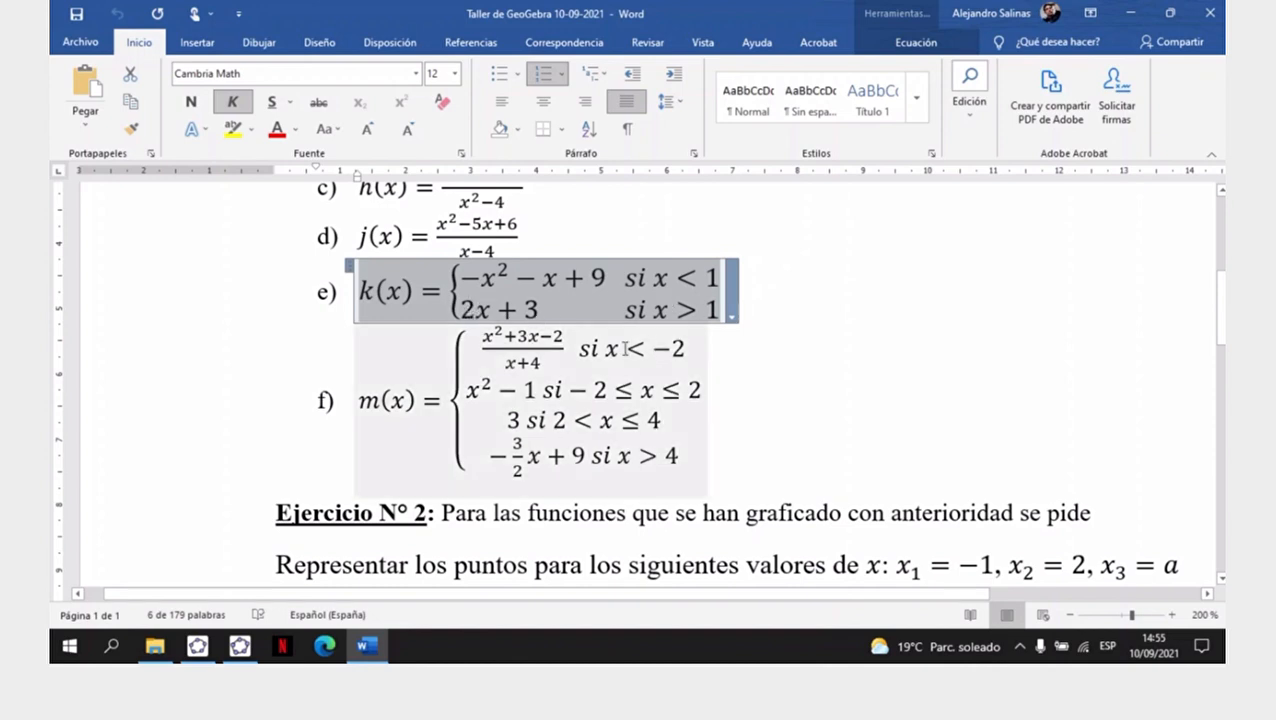
{"action": "left_click", "coordinate": [198, 645]}
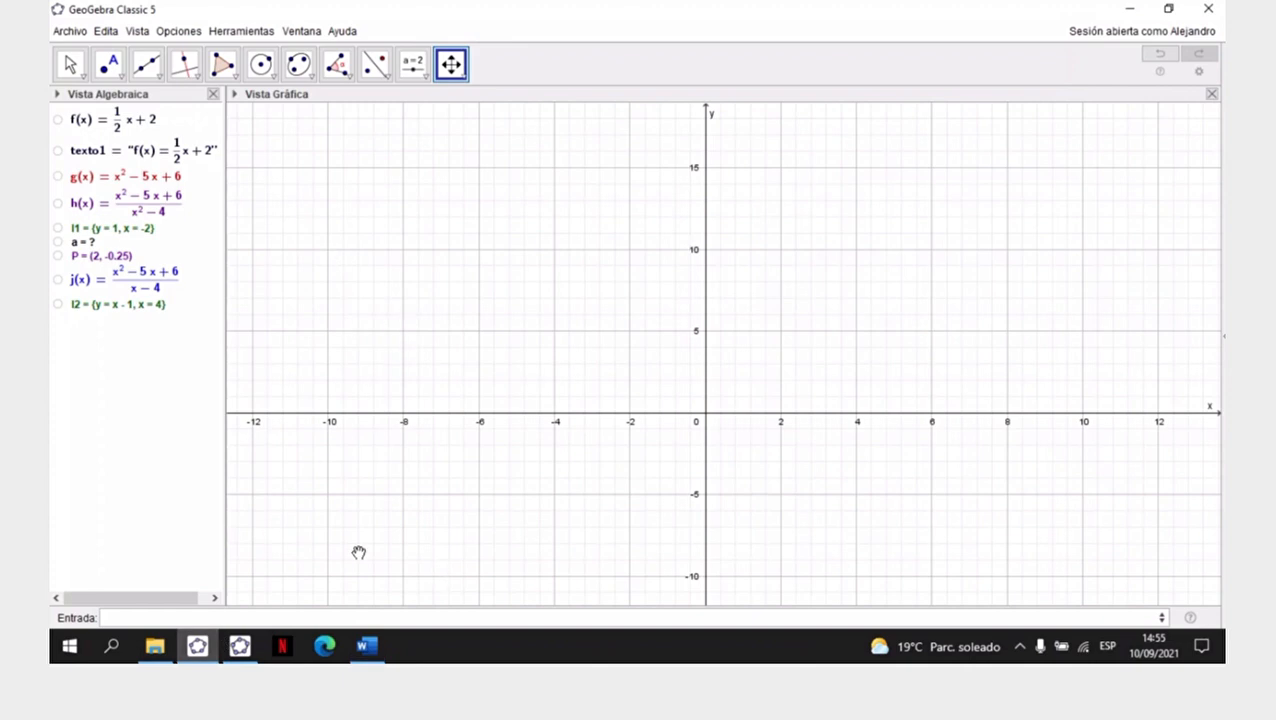
- Begin defining k(x) with the three-argument conditional command Si(<Condición>, <Entonces>, <Si no>)
{"action": "left_click", "coordinate": [181, 612]}
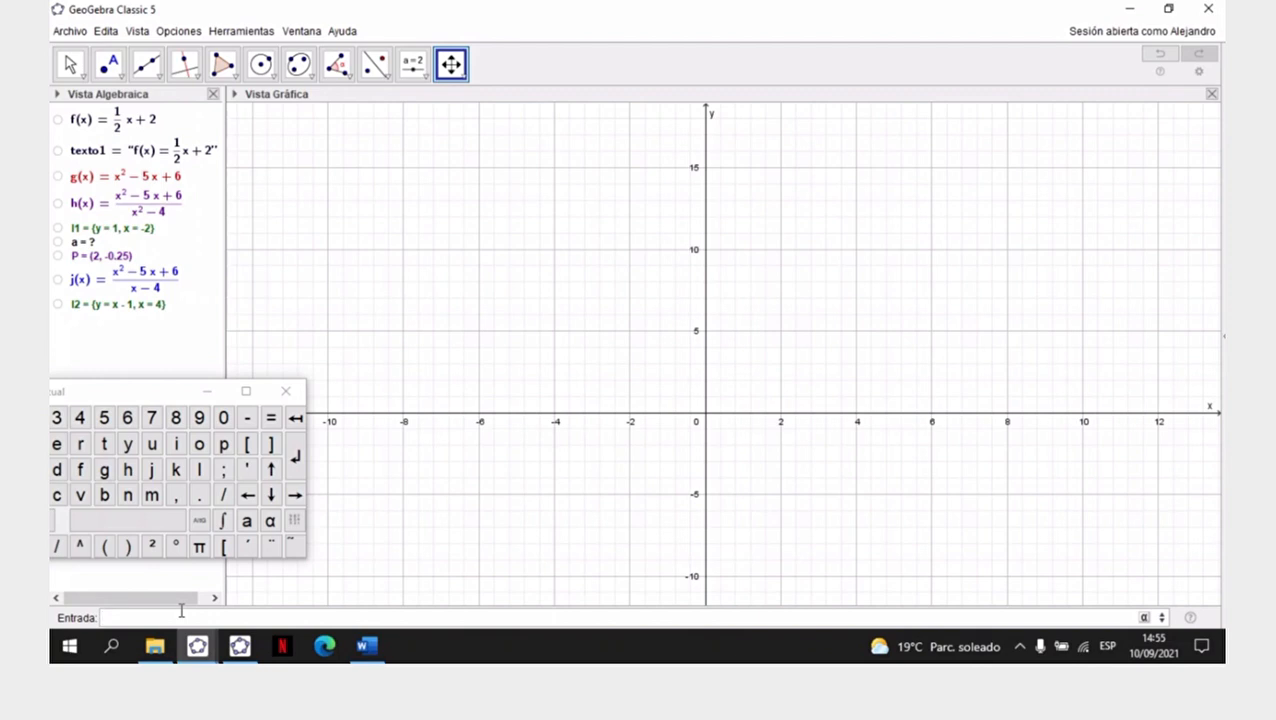
{"action": "type", "text": "k(x)="}
{"action": "left_click_drag", "start_coordinate": [141, 388], "coordinate": [510, 290]}
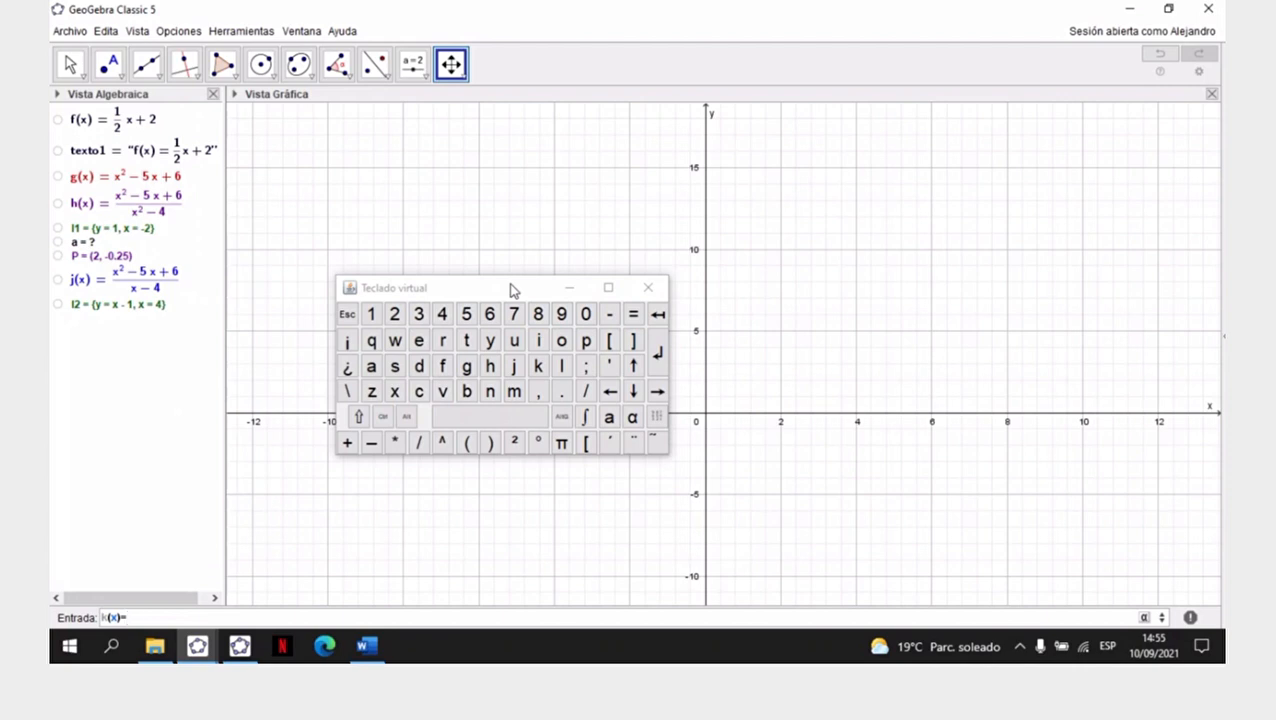
{"action": "type", "text": "si"}
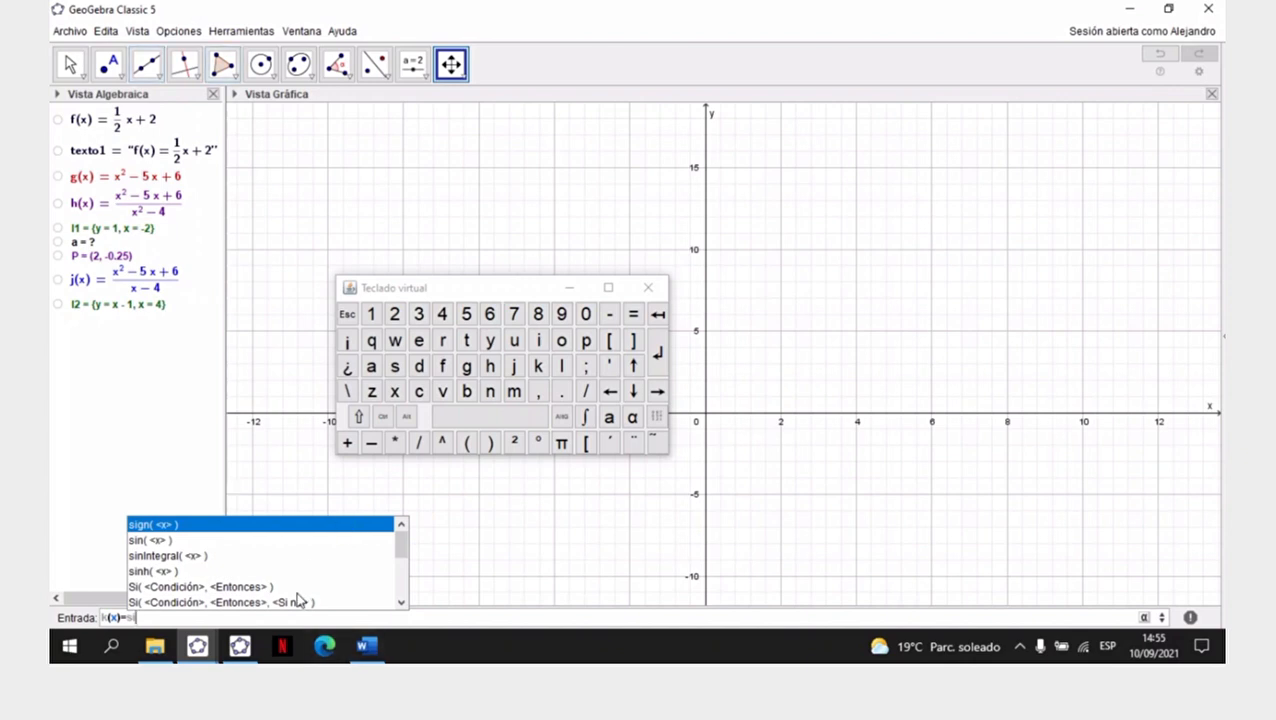
{"action": "scroll", "coordinate": [296, 590], "scroll_direction": "down", "scroll_amount": 3}
{"action": "scroll", "coordinate": [298, 580], "scroll_direction": "up", "scroll_amount": 3}
{"action": "scroll", "coordinate": [290, 575], "scroll_direction": "down", "scroll_amount": 3}
{"action": "scroll", "coordinate": [280, 568], "scroll_direction": "up", "scroll_amount": 3}
{"action": "left_click", "coordinate": [293, 604]}
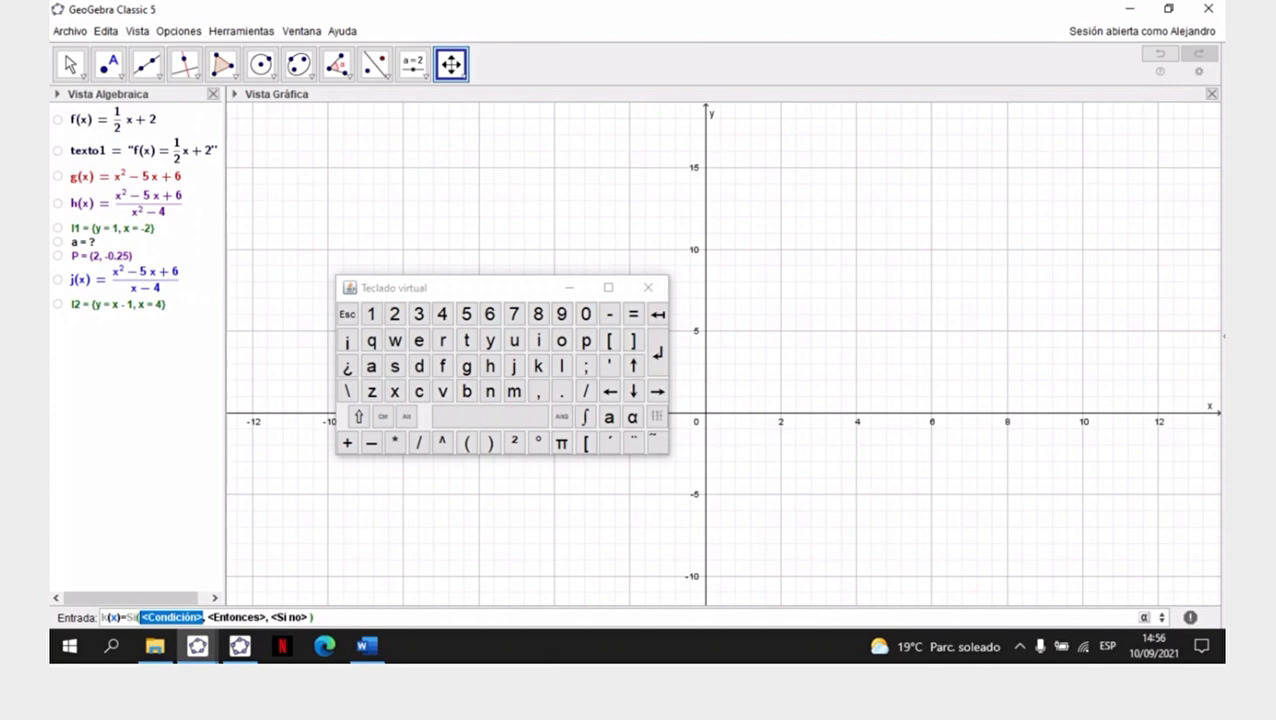
- Fill in the first branch of k(x) with the condition x<1 and the expression -x^2-x+9
{"action": "type", "text": "x<1"}
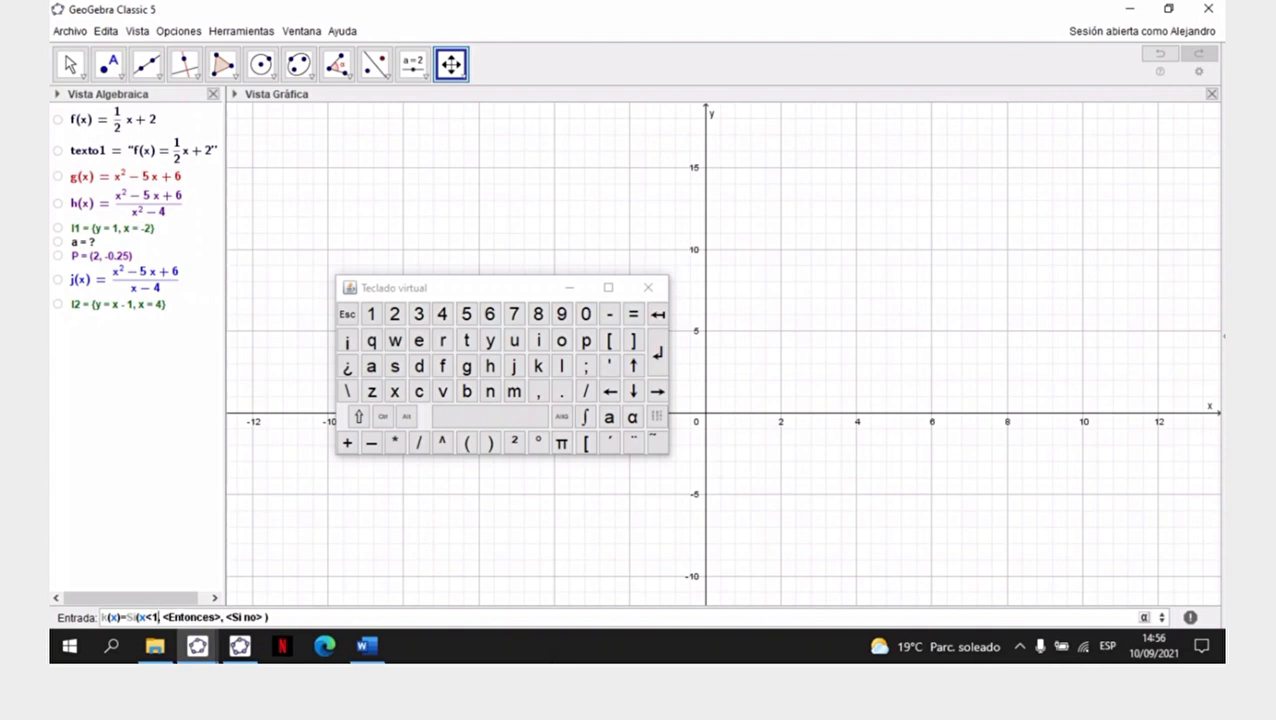
{"action": "left_click", "coordinate": [1144, 618]}
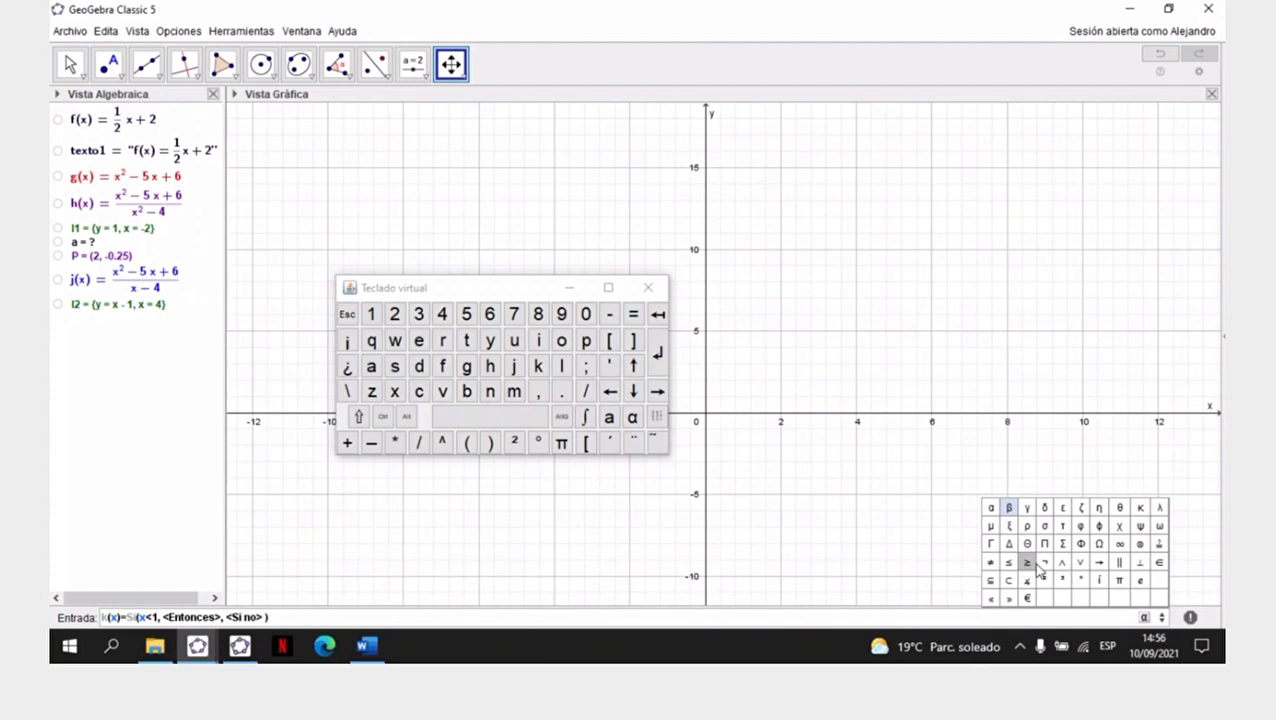
{"action": "left_click", "coordinate": [657, 420]}
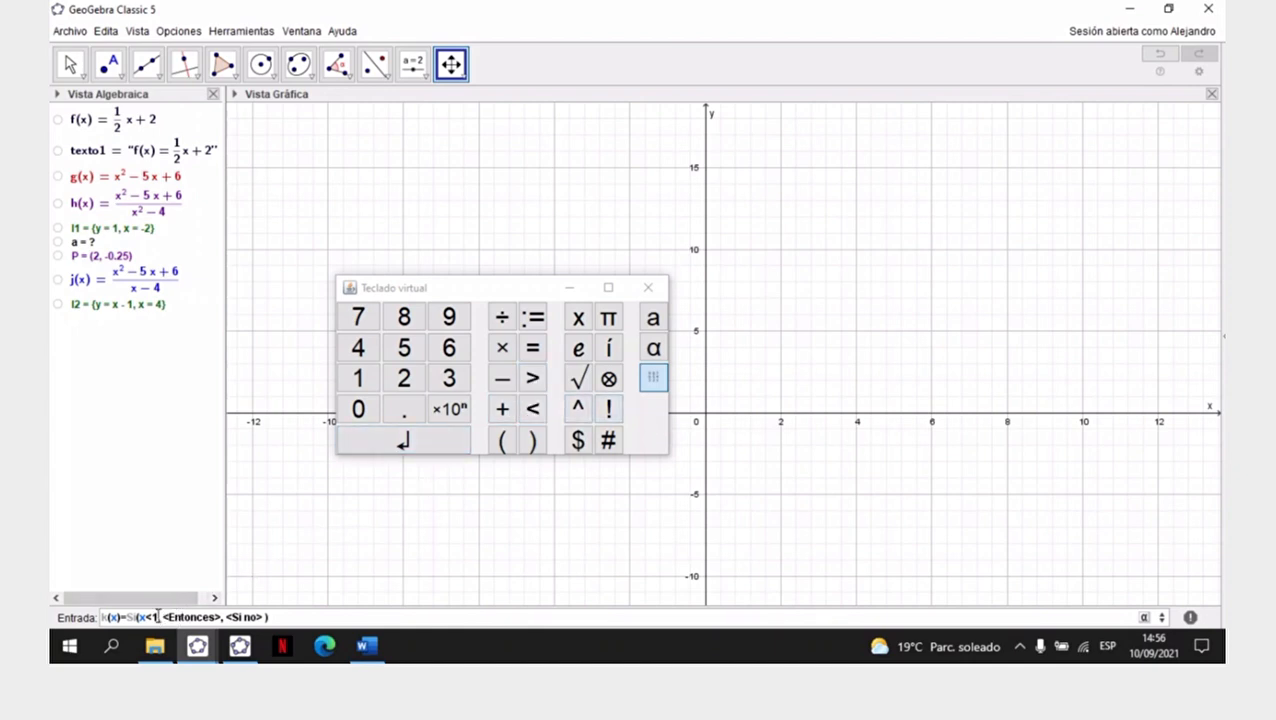
{"action": "left_click_drag", "start_coordinate": [163, 617], "coordinate": [222, 617]}
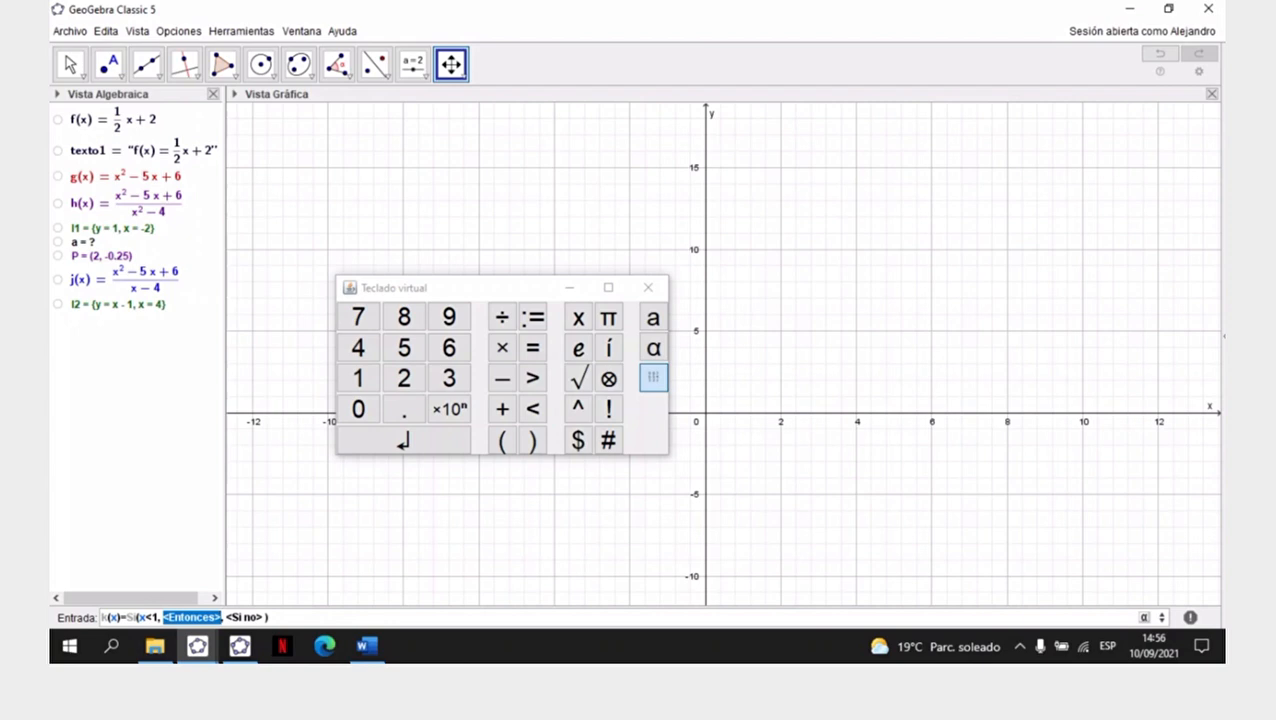
{"action": "key", "text": "BackSpace"}
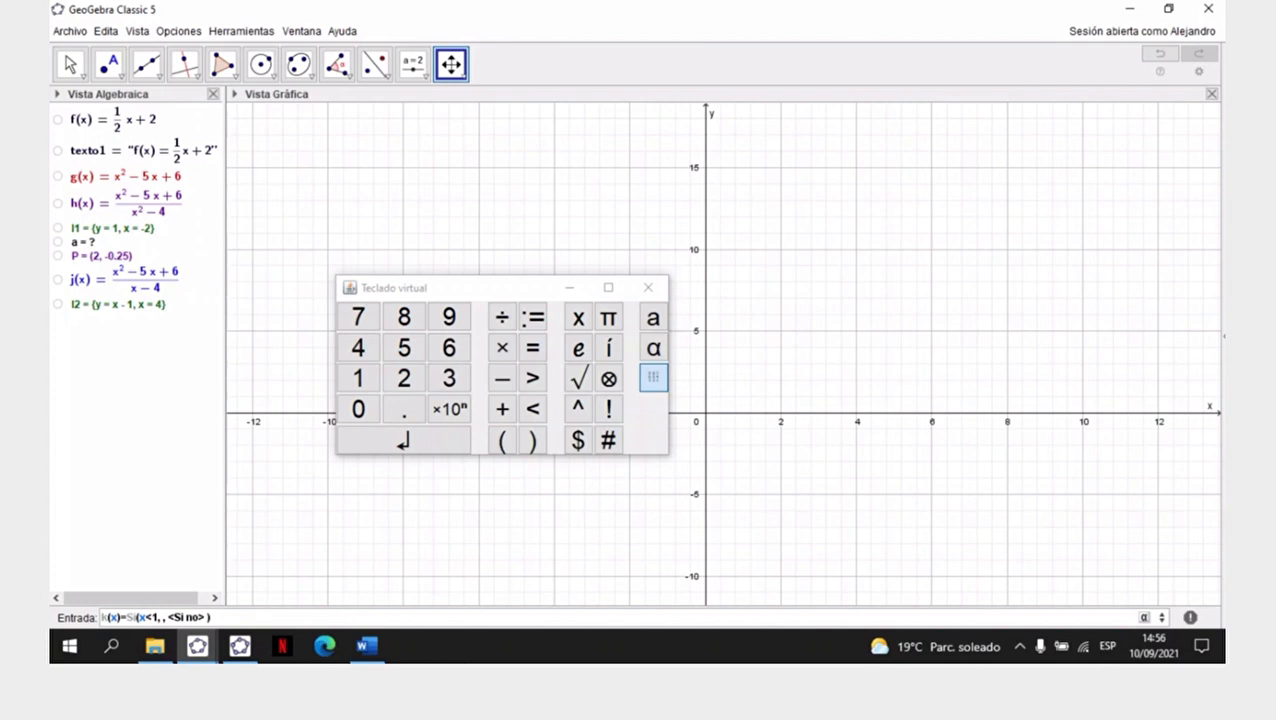
{"action": "type", "text": "-x^2"}
{"action": "type", "text": "-x+"}
{"action": "type", "text": "9"}
{"action": "key", "text": "Tab"}
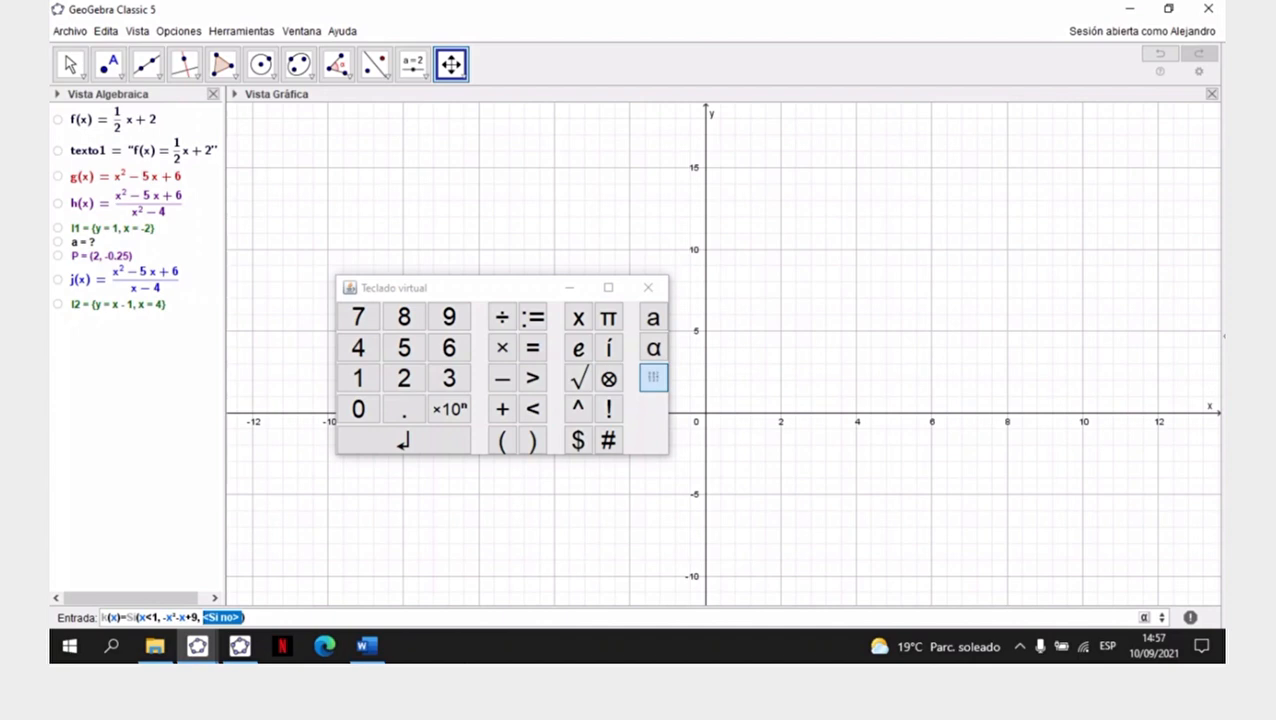
- Nest the two-argument command Si(x>1, 2x+3) as the else argument of k(x) and create the function
{"action": "key", "text": "BackSpace"}
{"action": "type", "text": "si"}
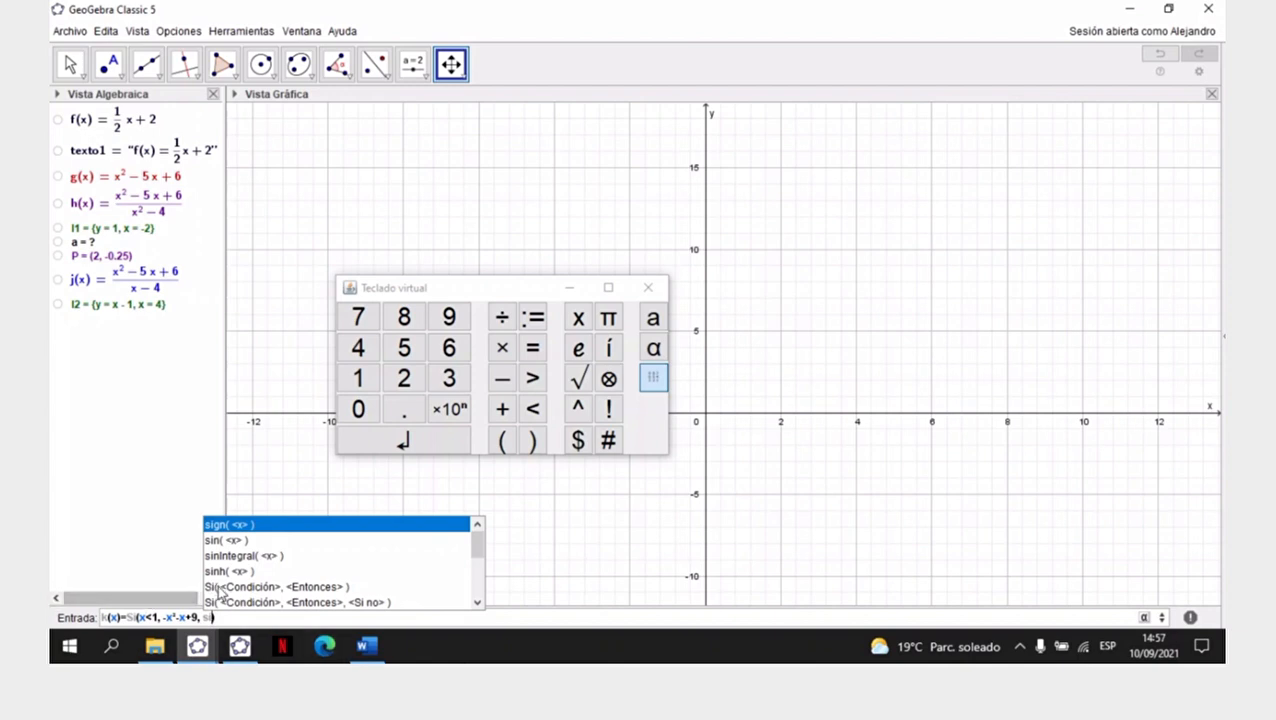
{"action": "left_click", "coordinate": [307, 588]}
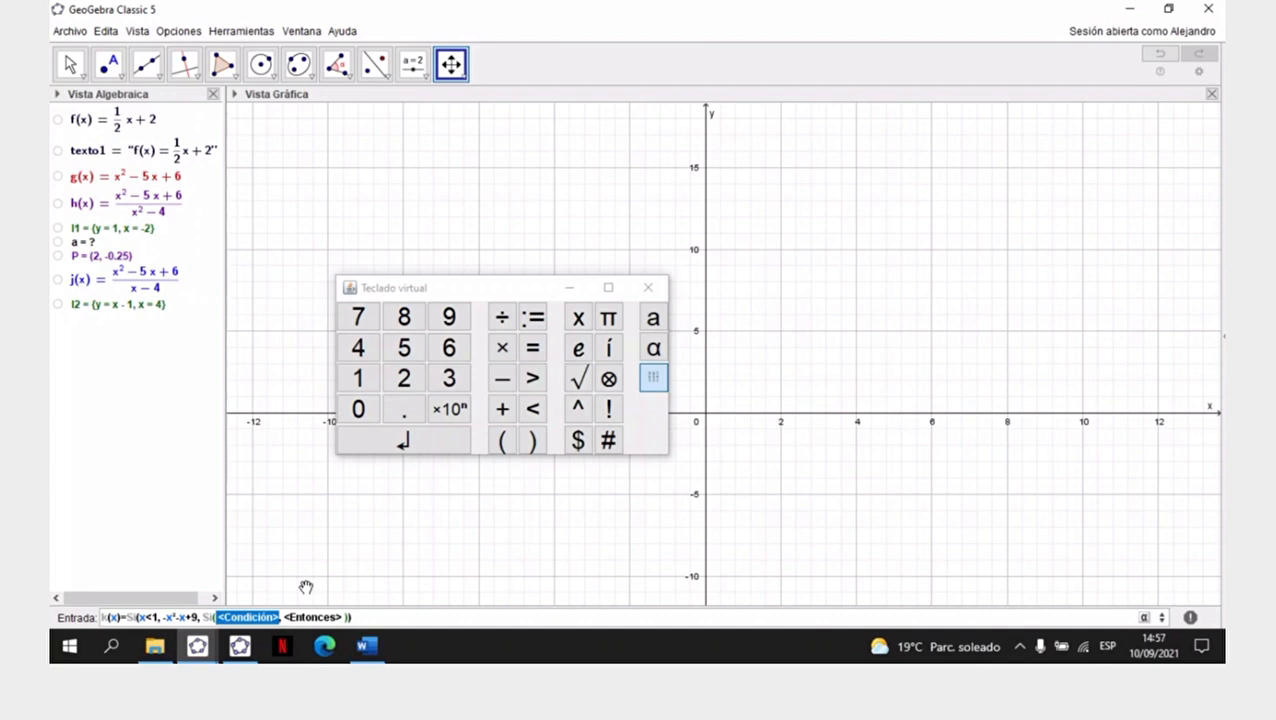
{"action": "type", "text": "x"}
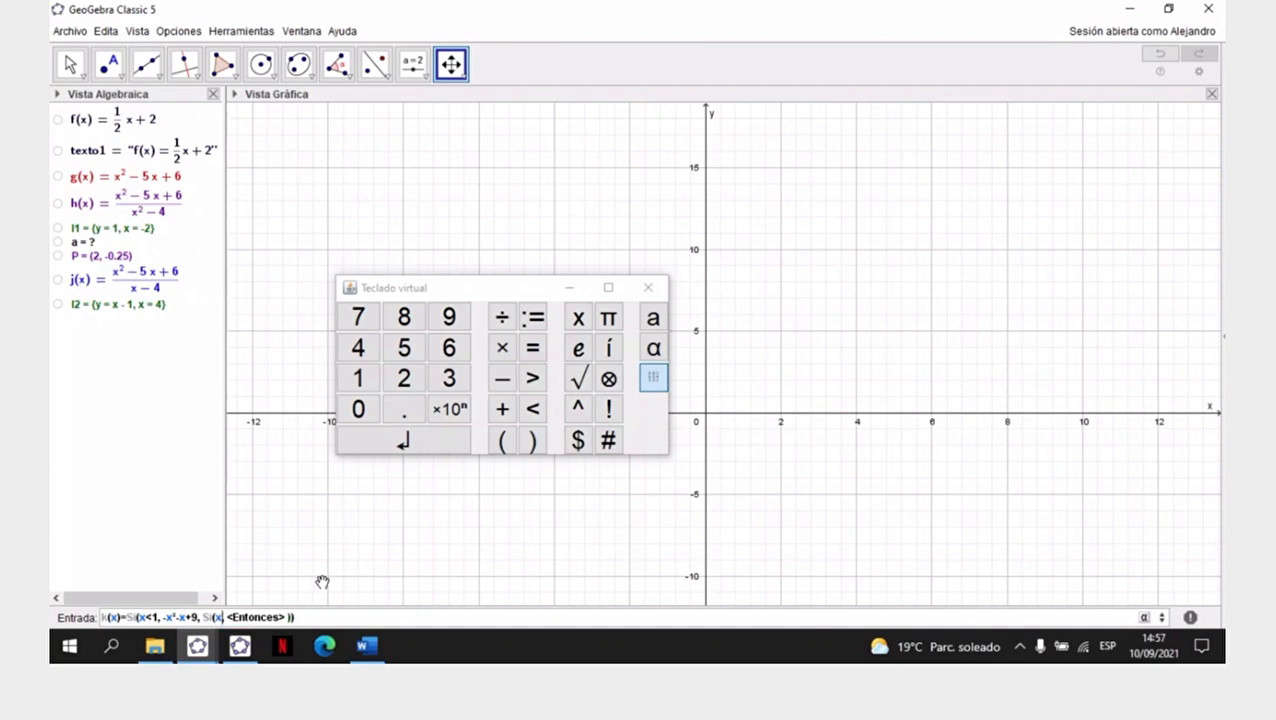
{"action": "left_click", "coordinate": [532, 378]}
{"action": "left_click", "coordinate": [360, 380]}
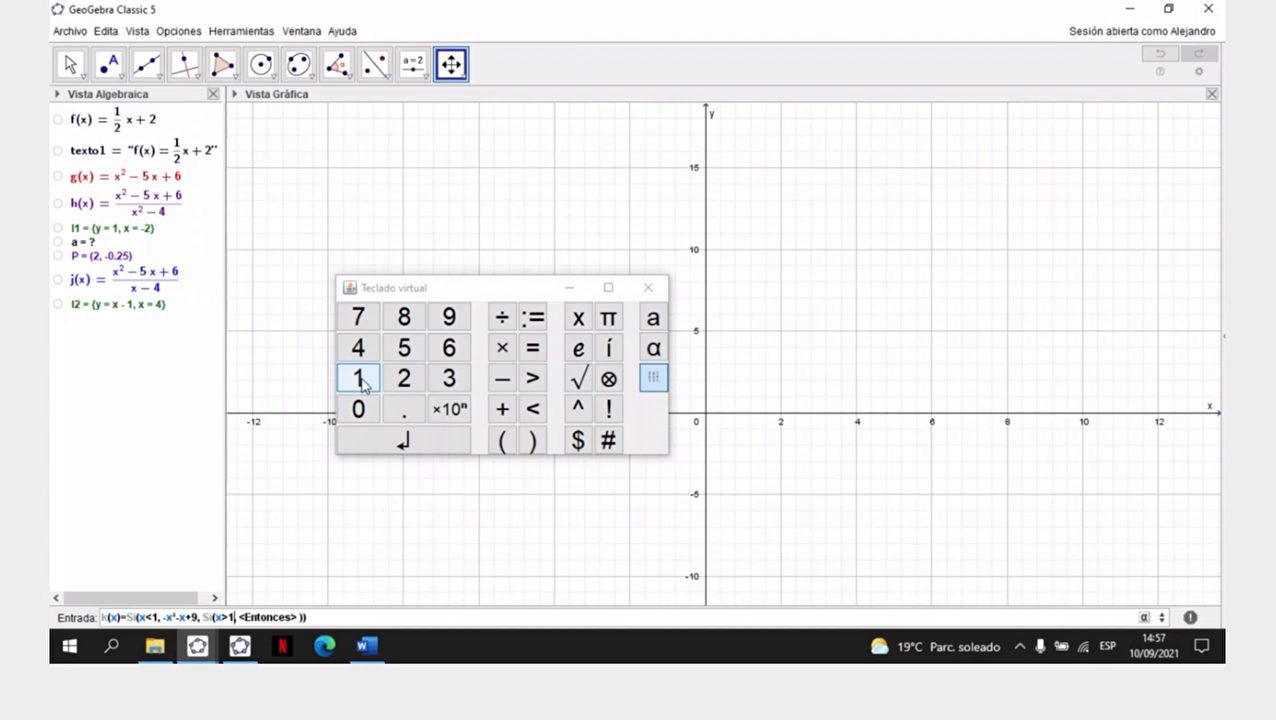
{"action": "key", "text": "Tab"}
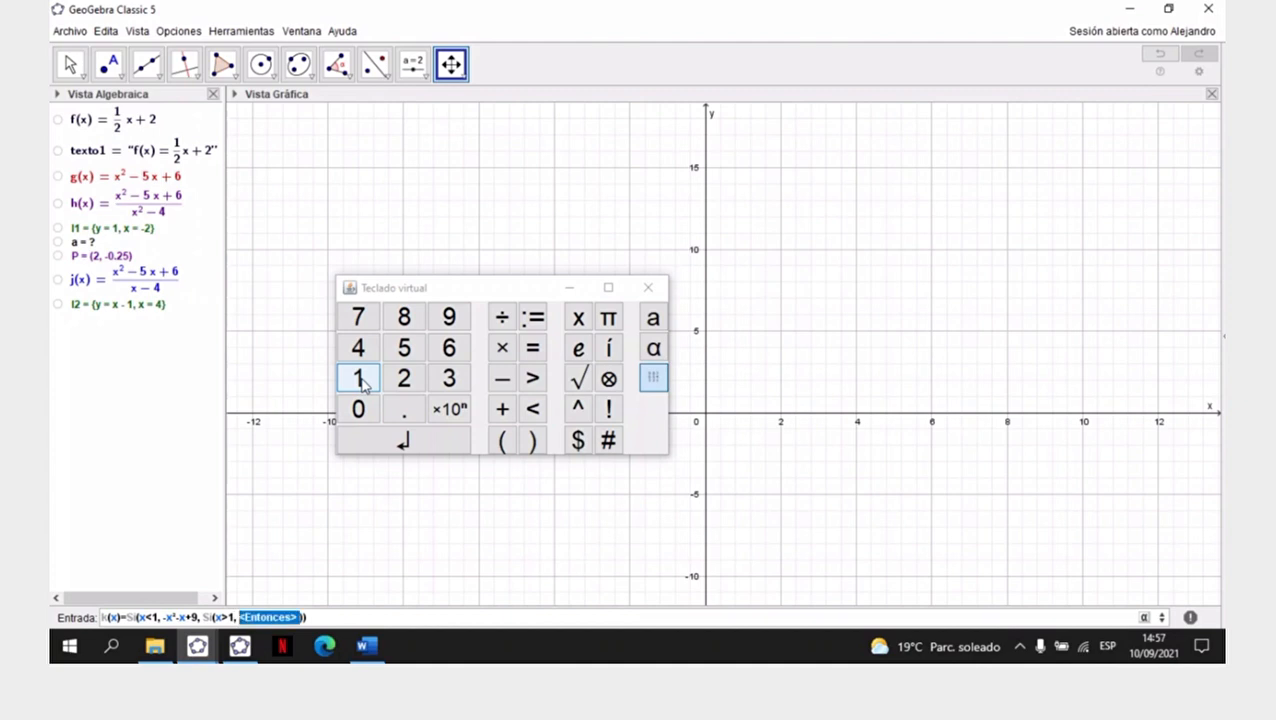
{"action": "key", "text": "BackSpace"}
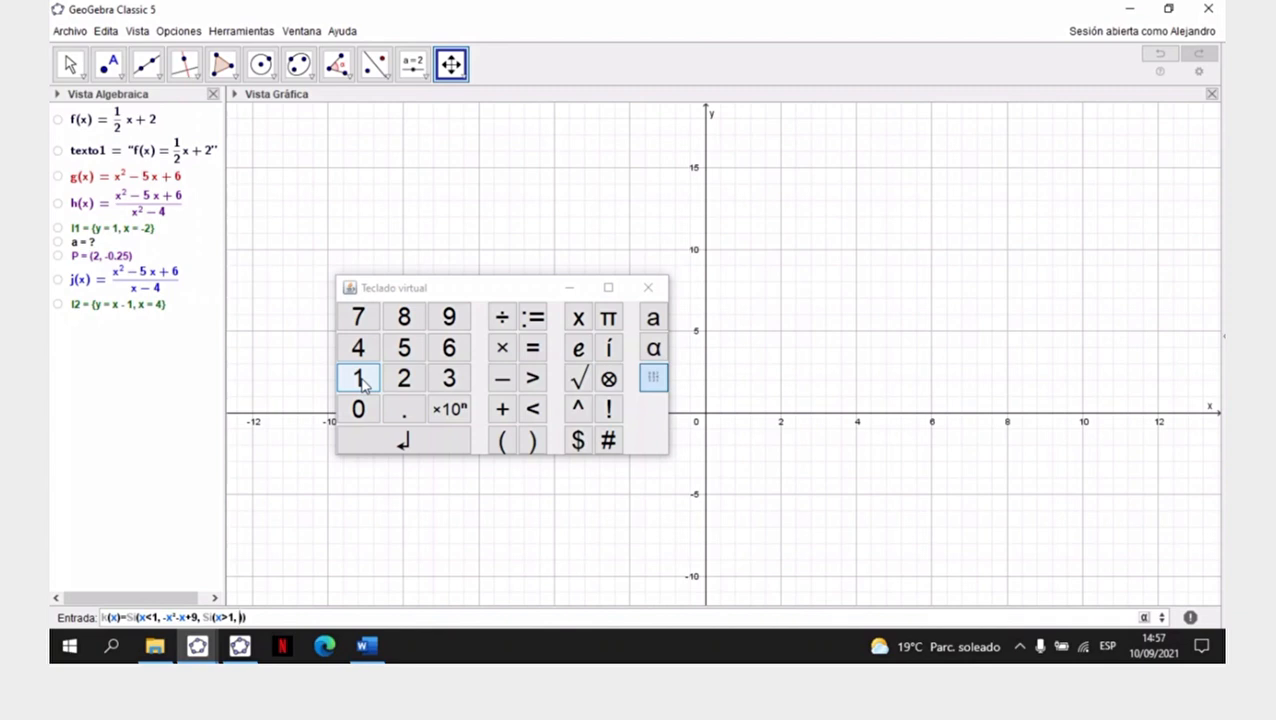
{"action": "type", "text": "2x+"}
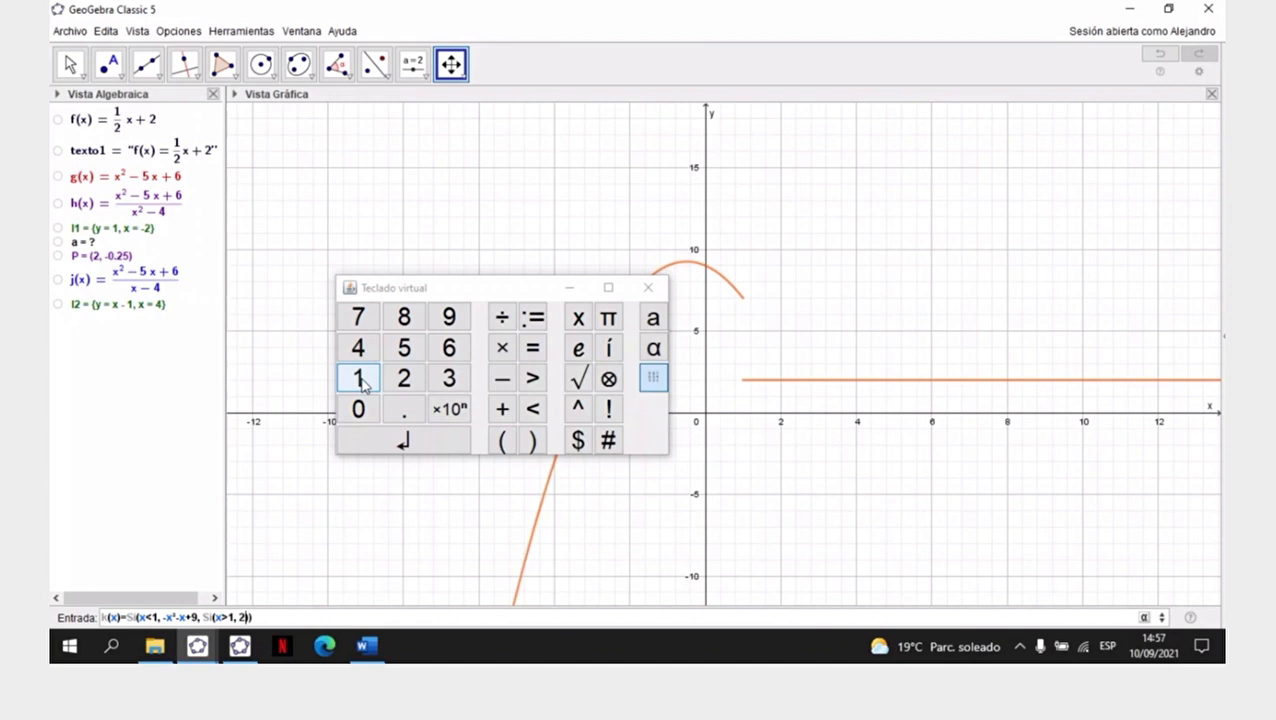
{"action": "type", "text": "3"}
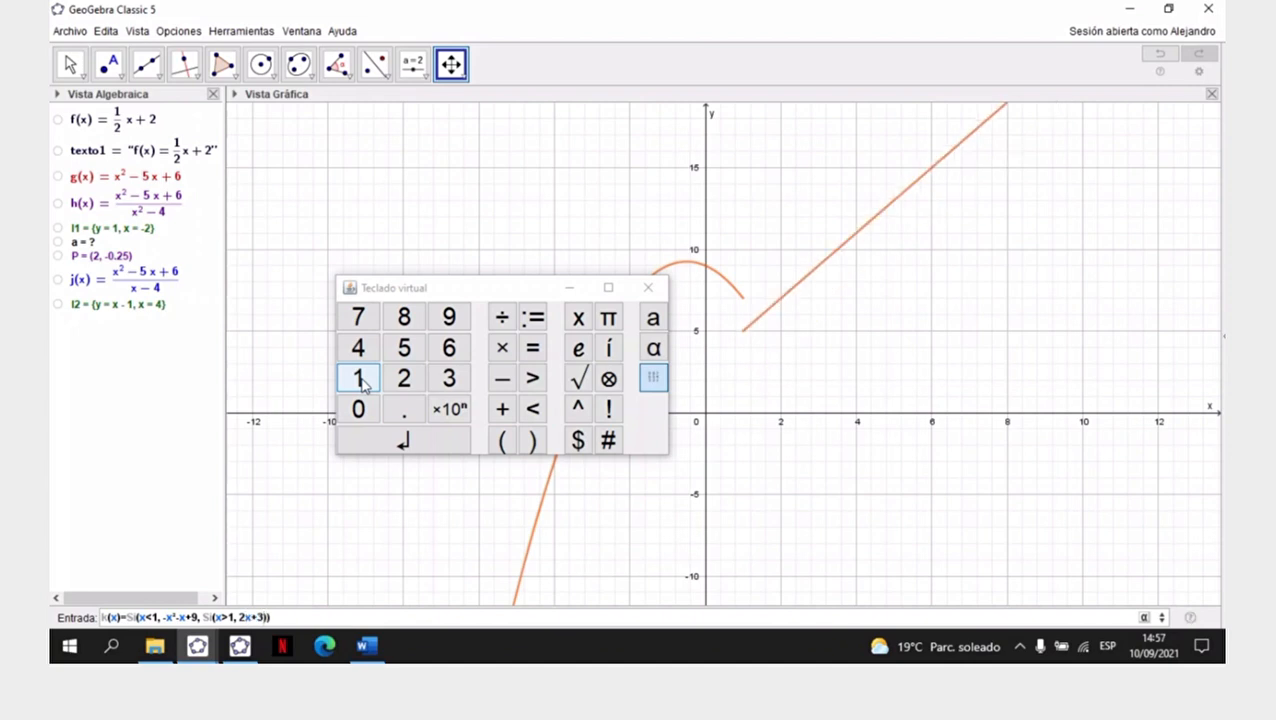
{"action": "key", "text": "Return"}
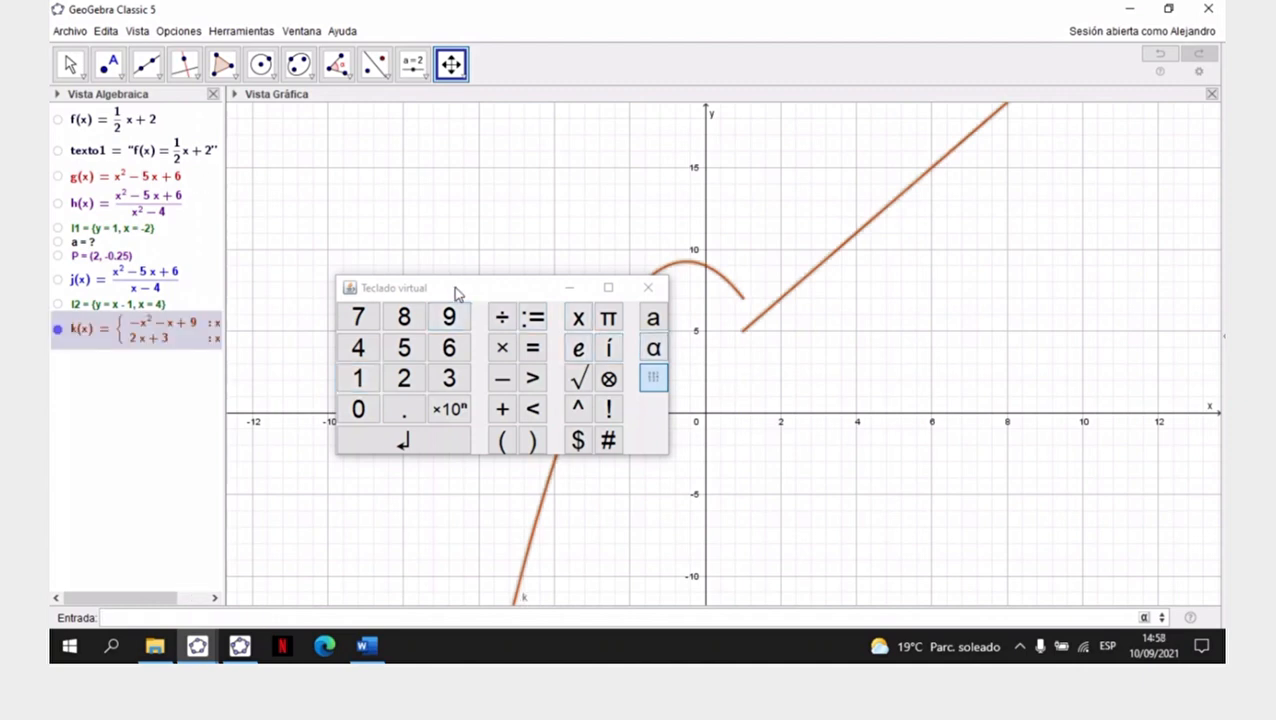
- Widen the Algebra View to fit the definition of k, and stretch both axes to enlarge the jump at x = 1
{"action": "left_click_drag", "start_coordinate": [454, 286], "coordinate": [357, 112]}
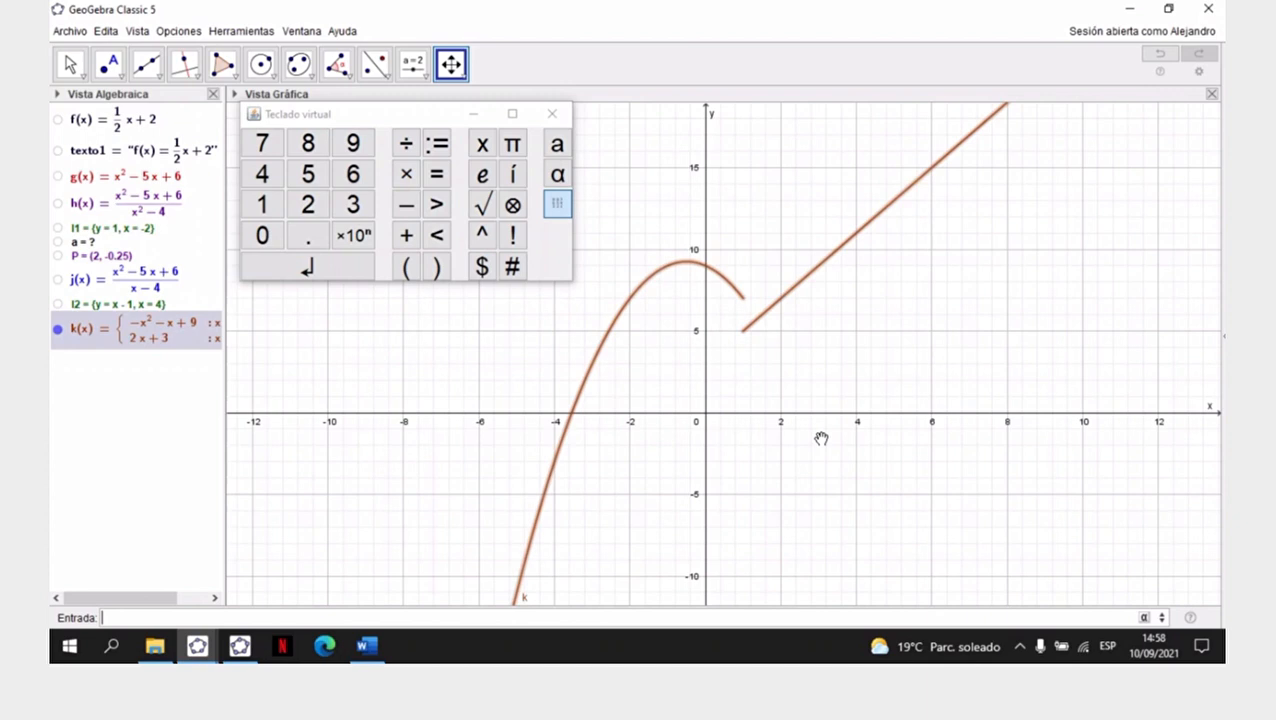
{"action": "left_click_drag", "start_coordinate": [816, 412], "coordinate": [892, 410]}
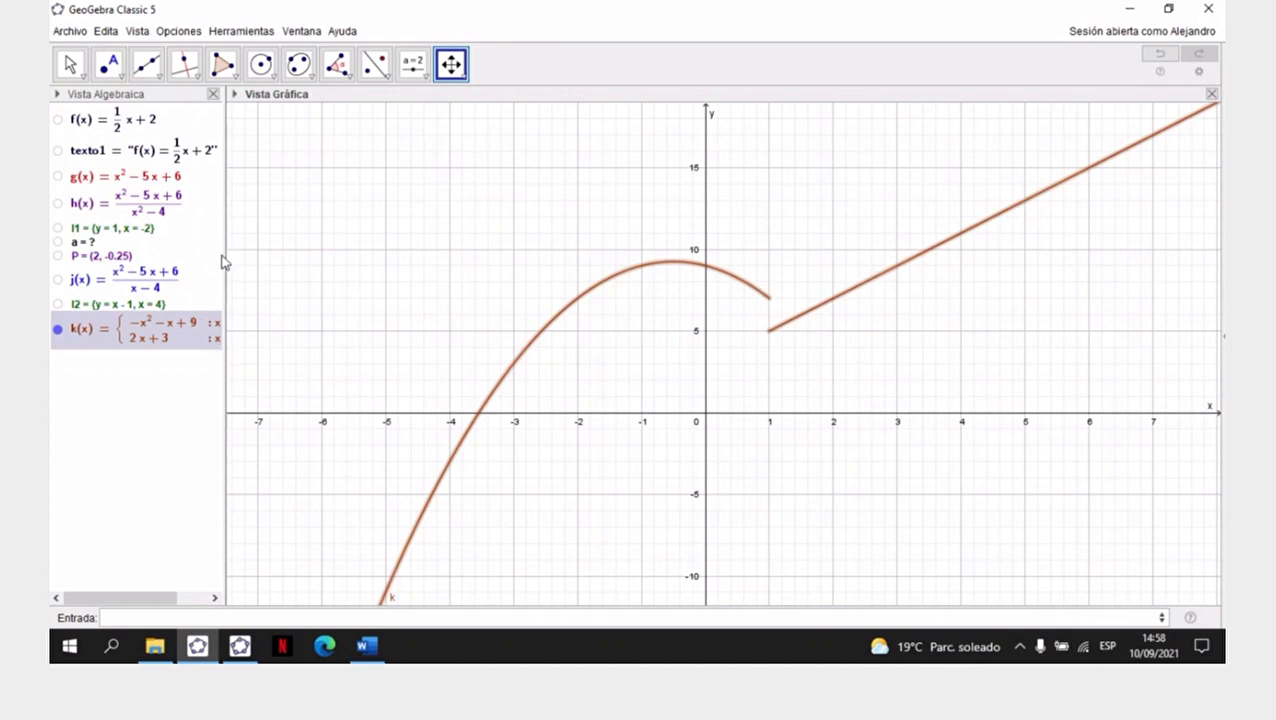
{"action": "left_click_drag", "start_coordinate": [226, 254], "coordinate": [299, 246]}
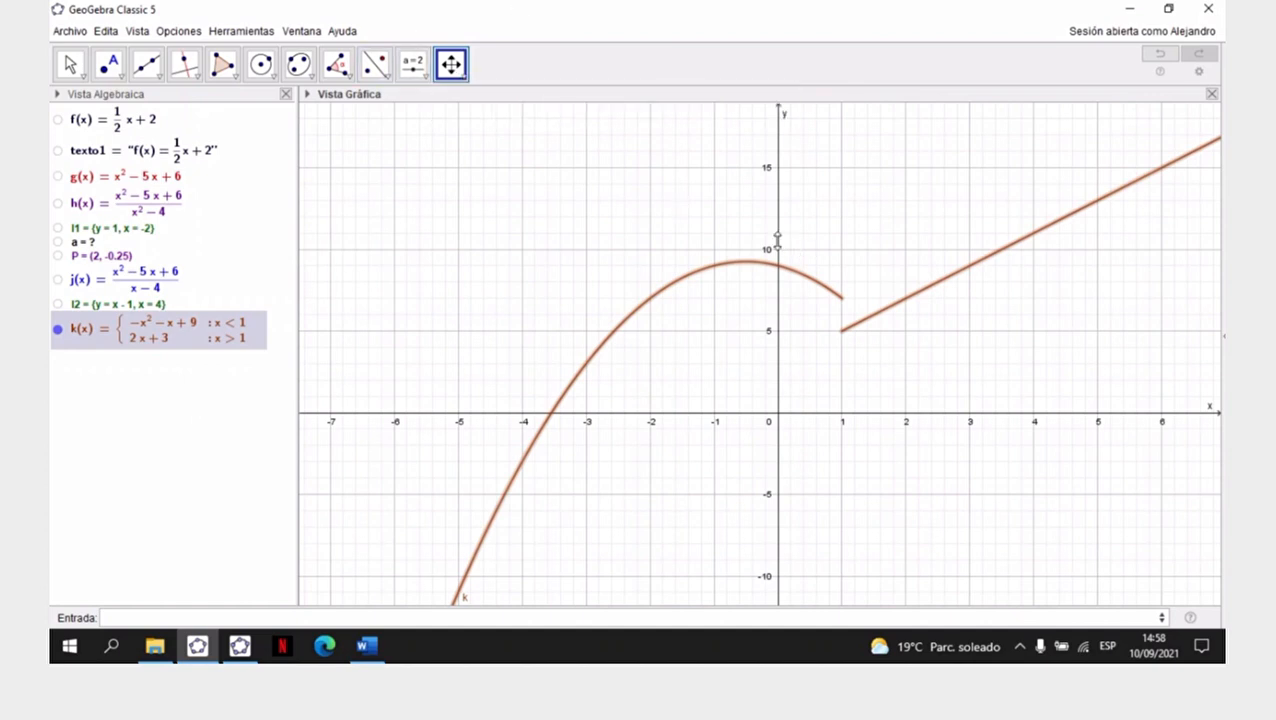
{"action": "left_click_drag", "start_coordinate": [778, 235], "coordinate": [782, 188]}
{"action": "left_click_drag", "start_coordinate": [778, 252], "coordinate": [776, 222]}
{"action": "left_click_drag", "start_coordinate": [806, 299], "coordinate": [778, 260]}
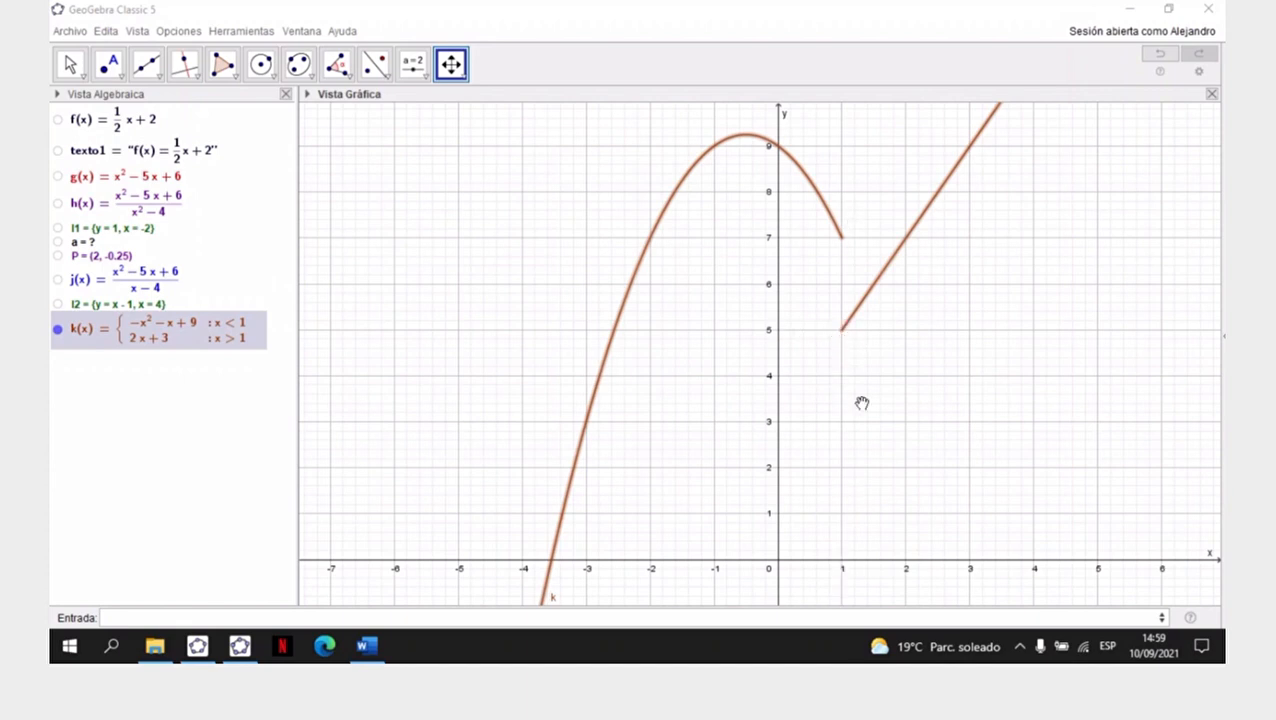
- Add the point Q=(1,7) at the end of the parabolic branch of k
{"action": "left_click", "coordinate": [193, 615]}
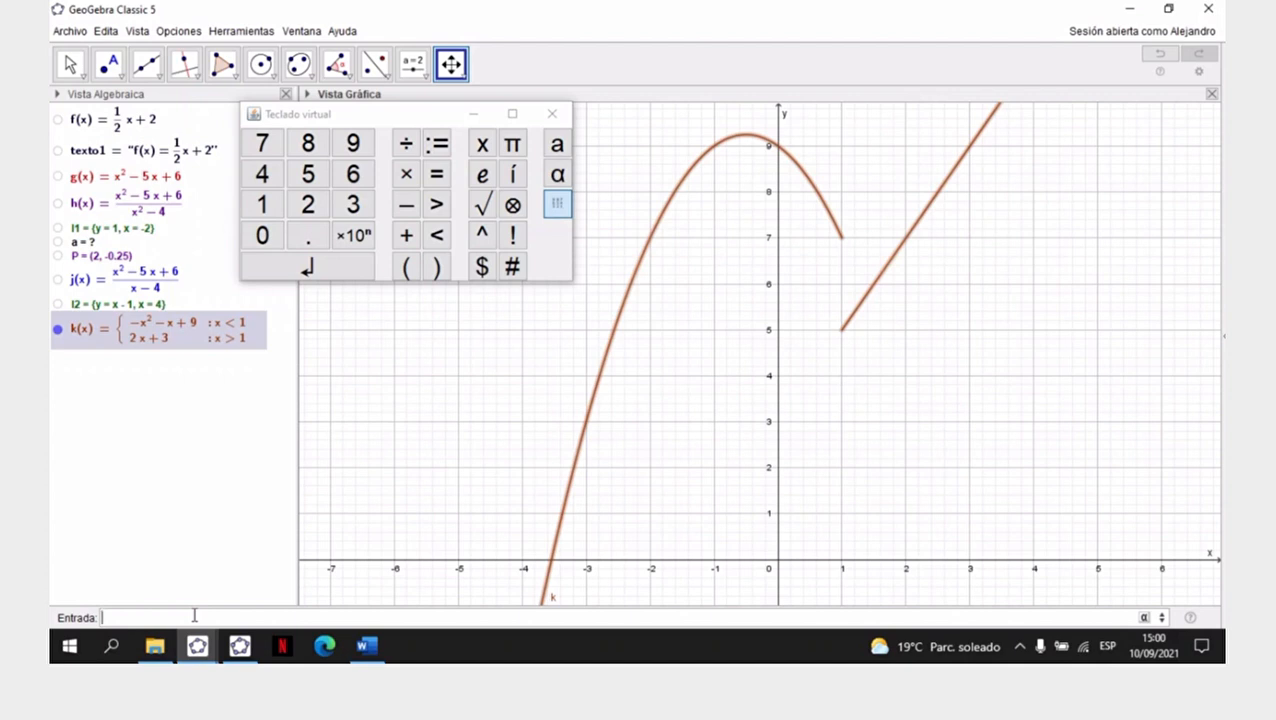
{"action": "type", "text": "0"}
{"action": "type", "text": "="}
{"action": "type", "text": "("}
{"action": "type", "text": "1"}
{"action": "type", "text": ","}
{"action": "type", "text": "7"}
{"action": "key", "text": "Return"}
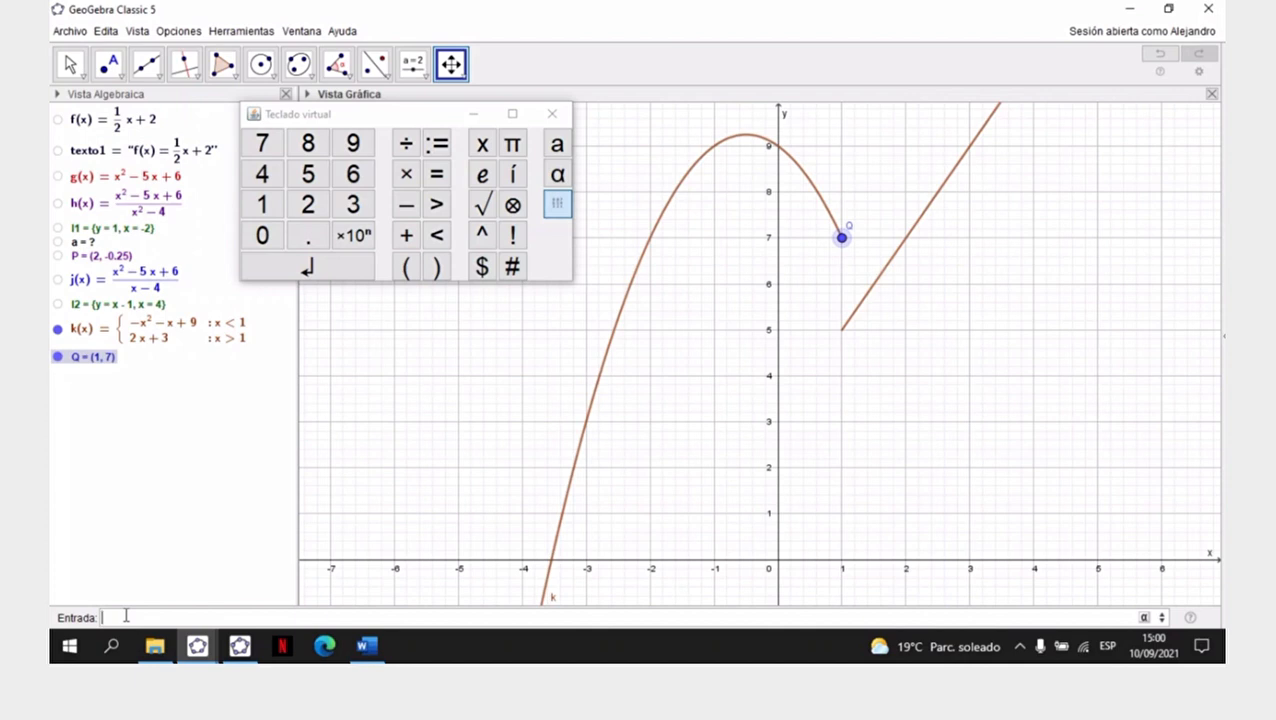
- Add the point R=(1,5) at the start of the linear branch of k
{"action": "type", "text": "R=("}
{"action": "type", "text": "1,5"}
{"action": "key", "text": "Return"}
- Move the labels of points Q and R clear of the graph of k
{"action": "key", "text": "Escape"}
{"action": "left_click_drag", "start_coordinate": [848, 228], "coordinate": [829, 247]}
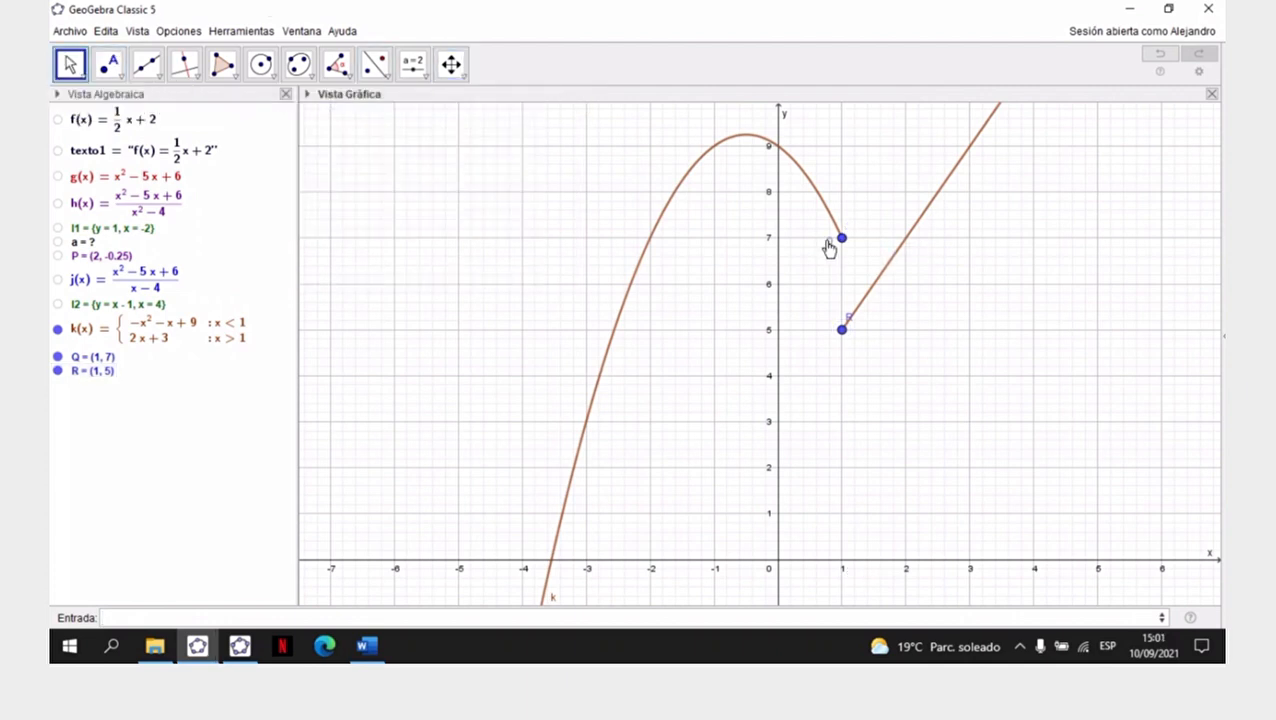
{"action": "left_click_drag", "start_coordinate": [851, 337], "coordinate": [846, 338]}
- Dismiss the virtual keyboard and minimize GeoGebra Classic 5 to return to the Word worksheet
{"action": "left_click", "coordinate": [155, 620]}
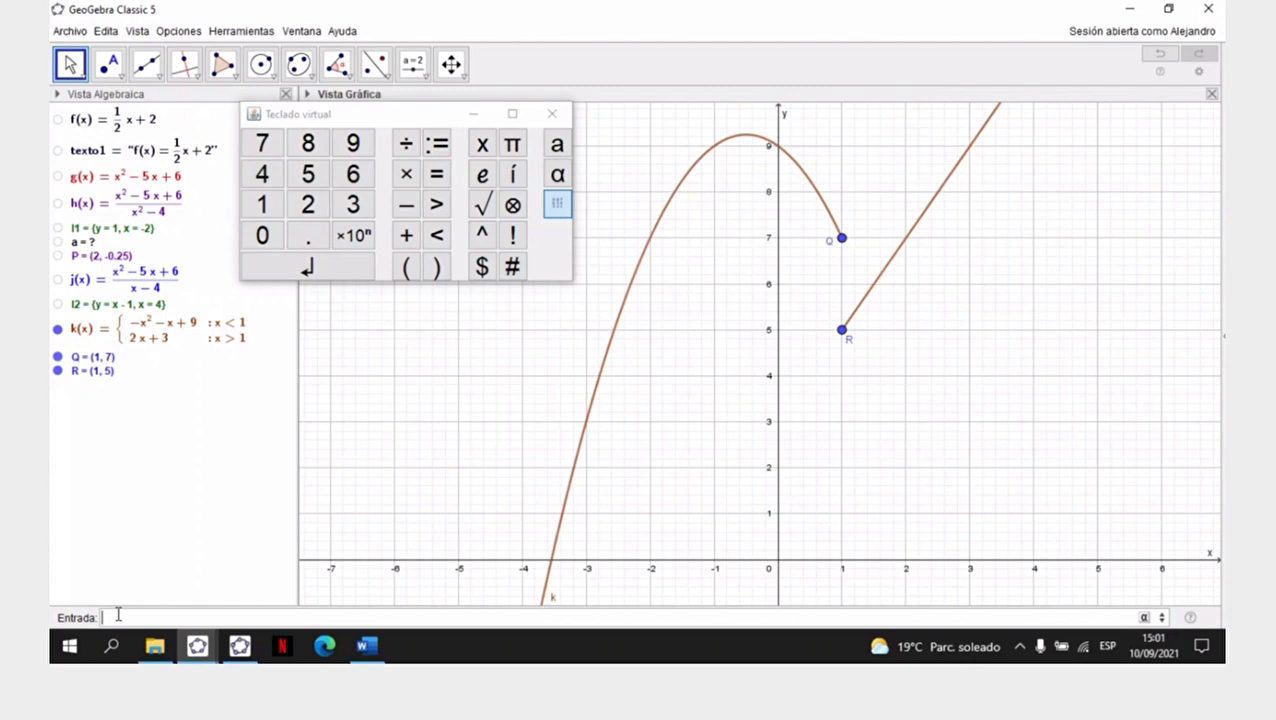
{"action": "left_click", "coordinate": [198, 651]}
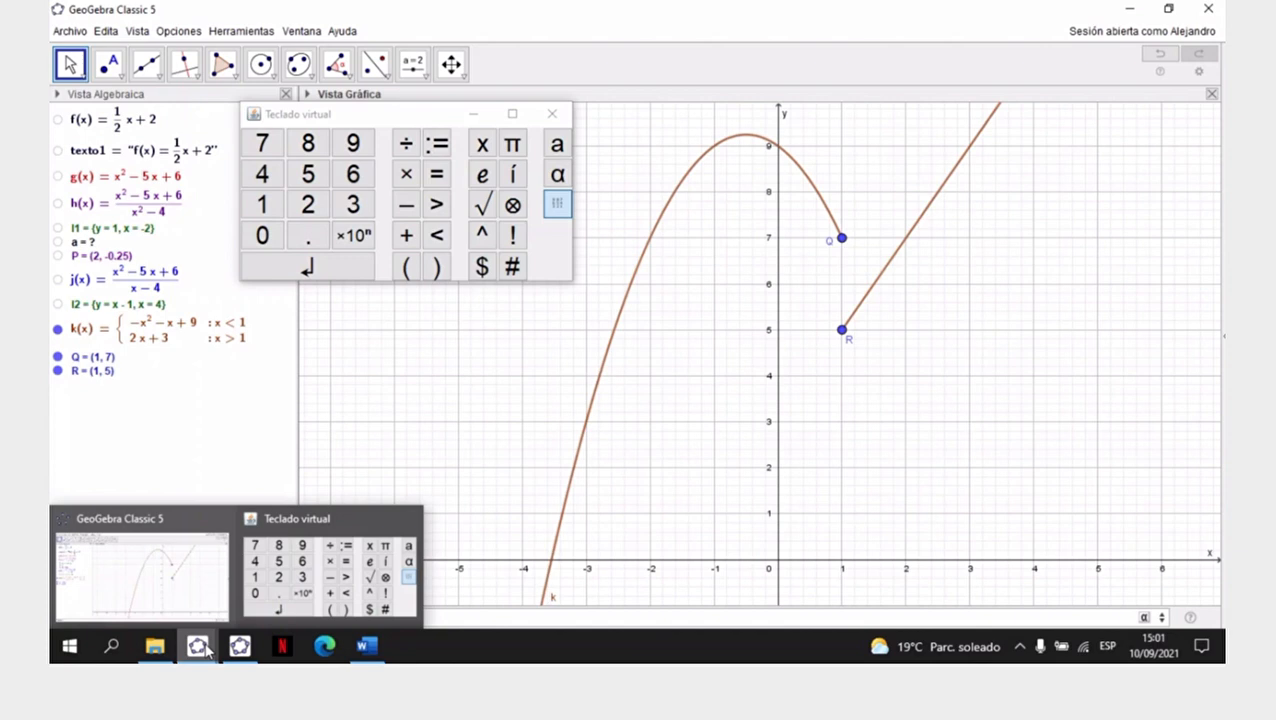
{"action": "left_click", "coordinate": [298, 591]}
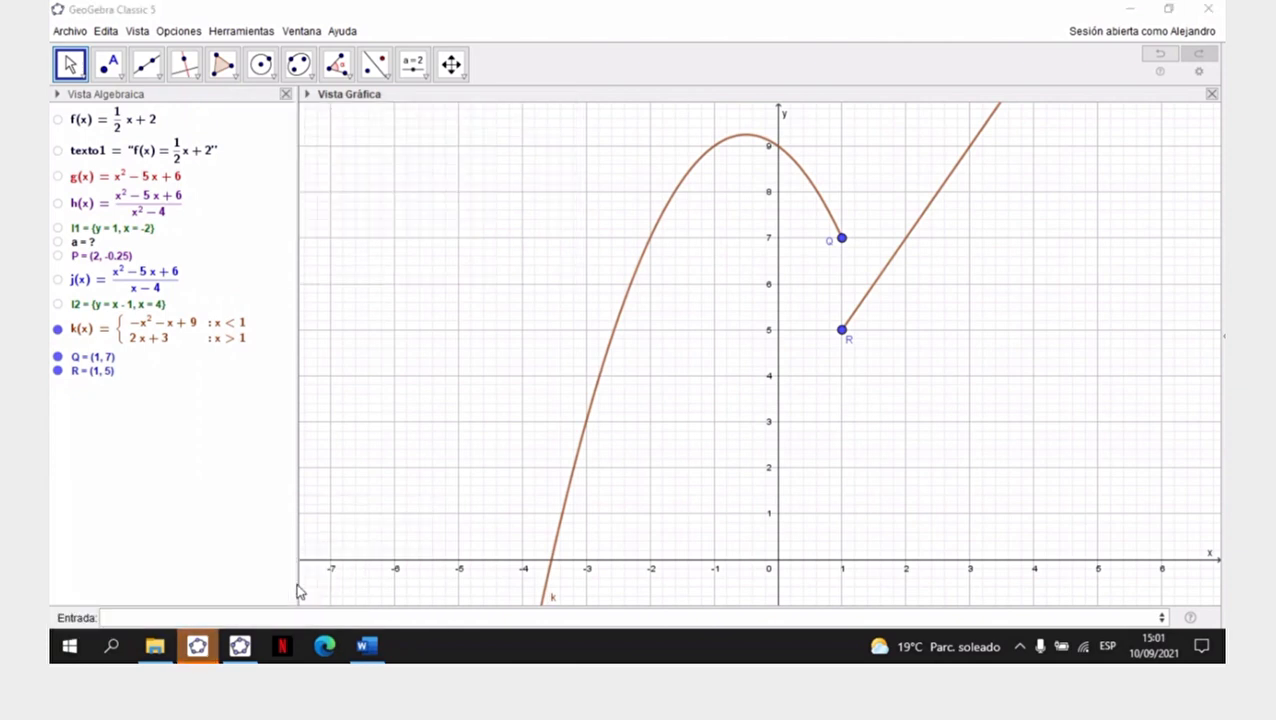
{"action": "left_click", "coordinate": [199, 648]}
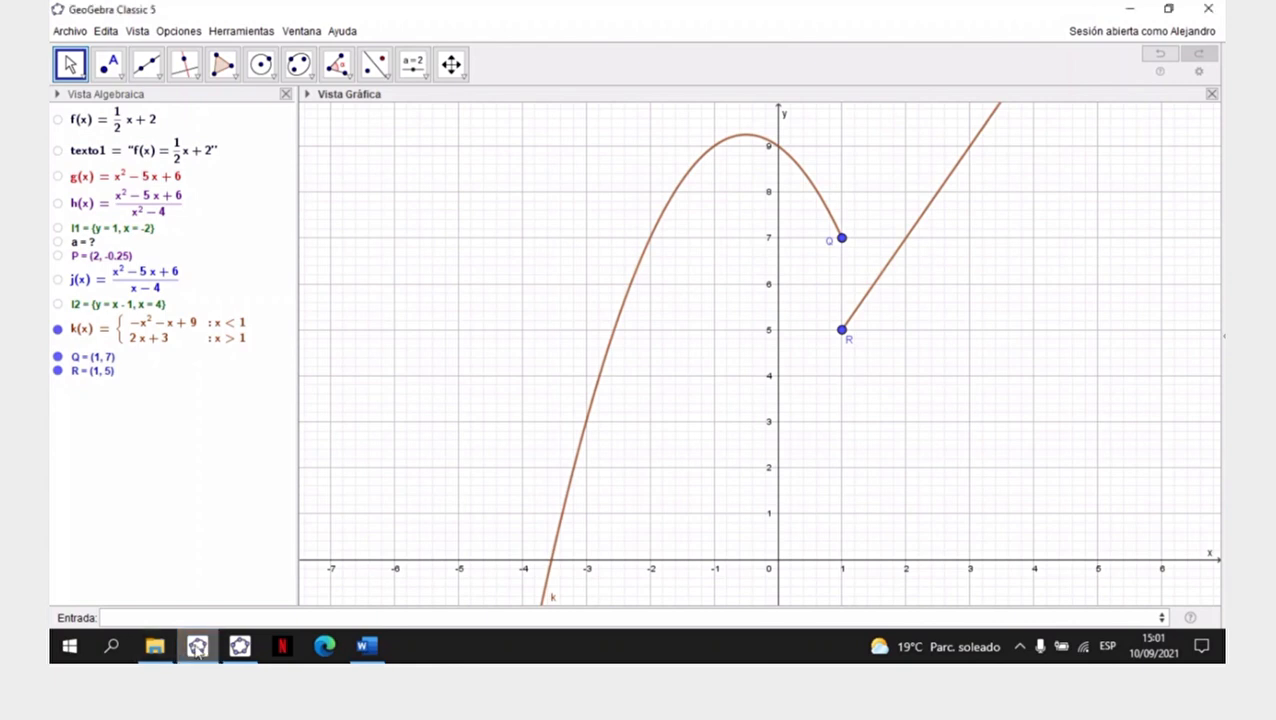
{"action": "left_click", "coordinate": [198, 649]}
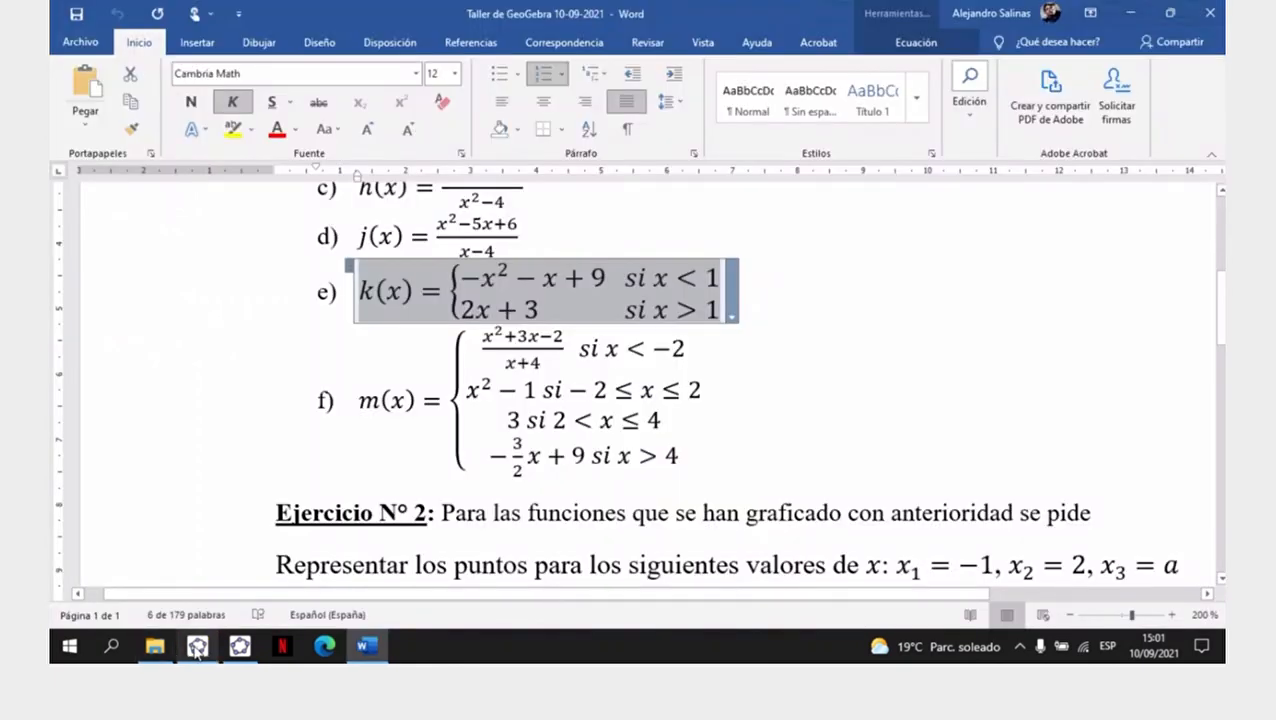
- Switch to GeoGebra Classic 5 and set the line opacity of function k to 100
{"action": "left_click", "coordinate": [197, 649]}
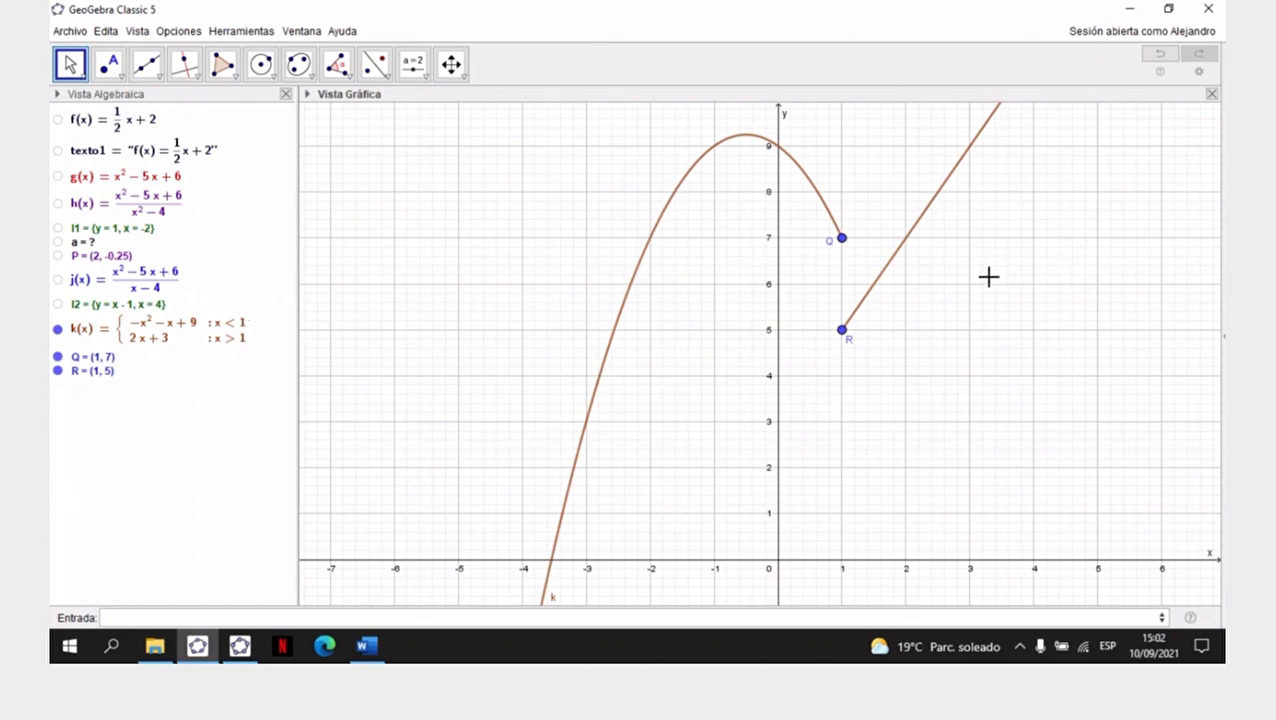
{"action": "mouse_move", "coordinate": [843, 246]}
{"action": "left_click", "coordinate": [709, 145]}
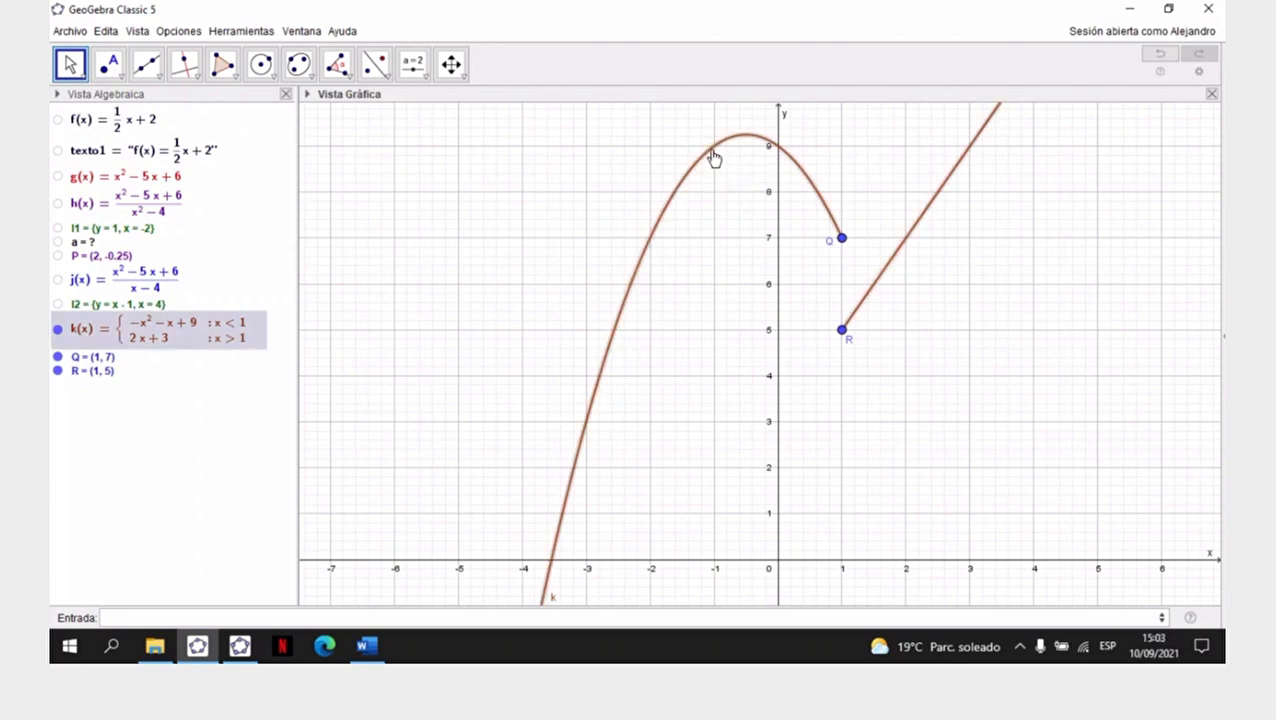
{"action": "right_click", "coordinate": [712, 152]}
{"action": "left_click", "coordinate": [706, 163]}
{"action": "right_click", "coordinate": [703, 168]}
{"action": "left_click", "coordinate": [754, 311]}
{"action": "left_click_drag", "start_coordinate": [1051, 276], "coordinate": [1108, 281]}
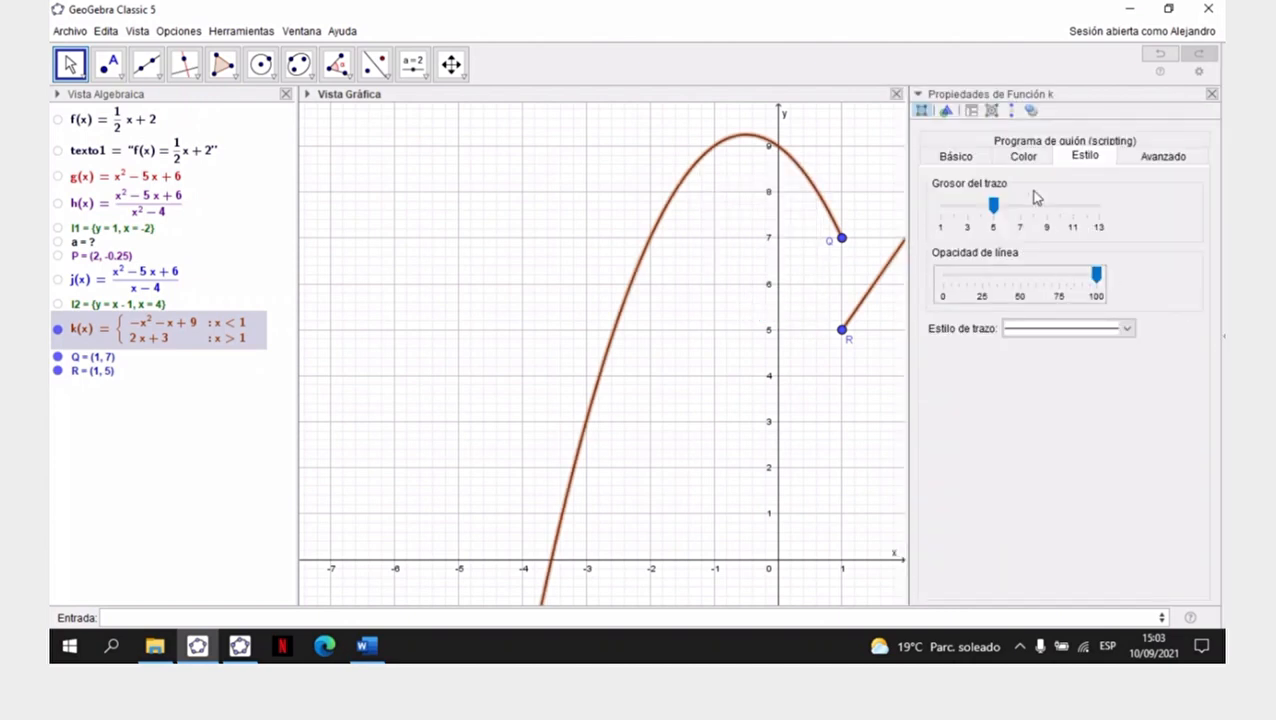
- Recolour function k dark green (0, 51, 0, #003300) and close its properties
{"action": "left_click", "coordinate": [1035, 158]}
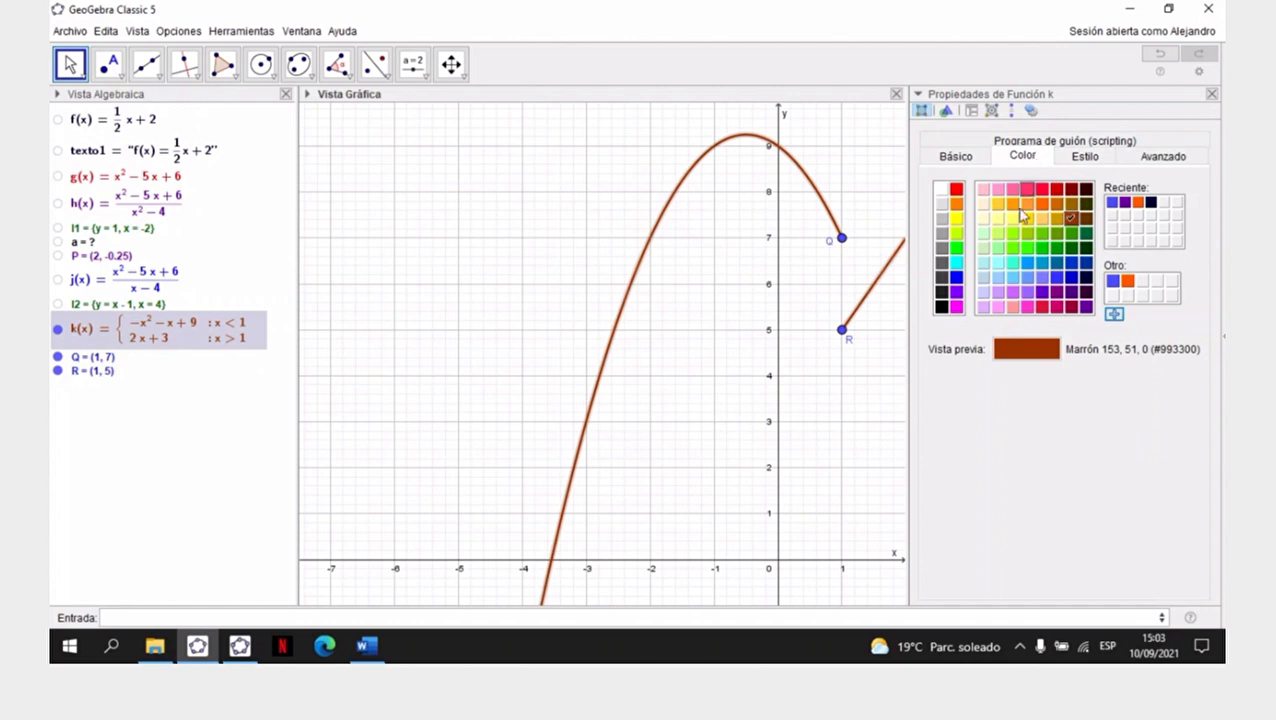
{"action": "left_click", "coordinate": [1086, 248]}
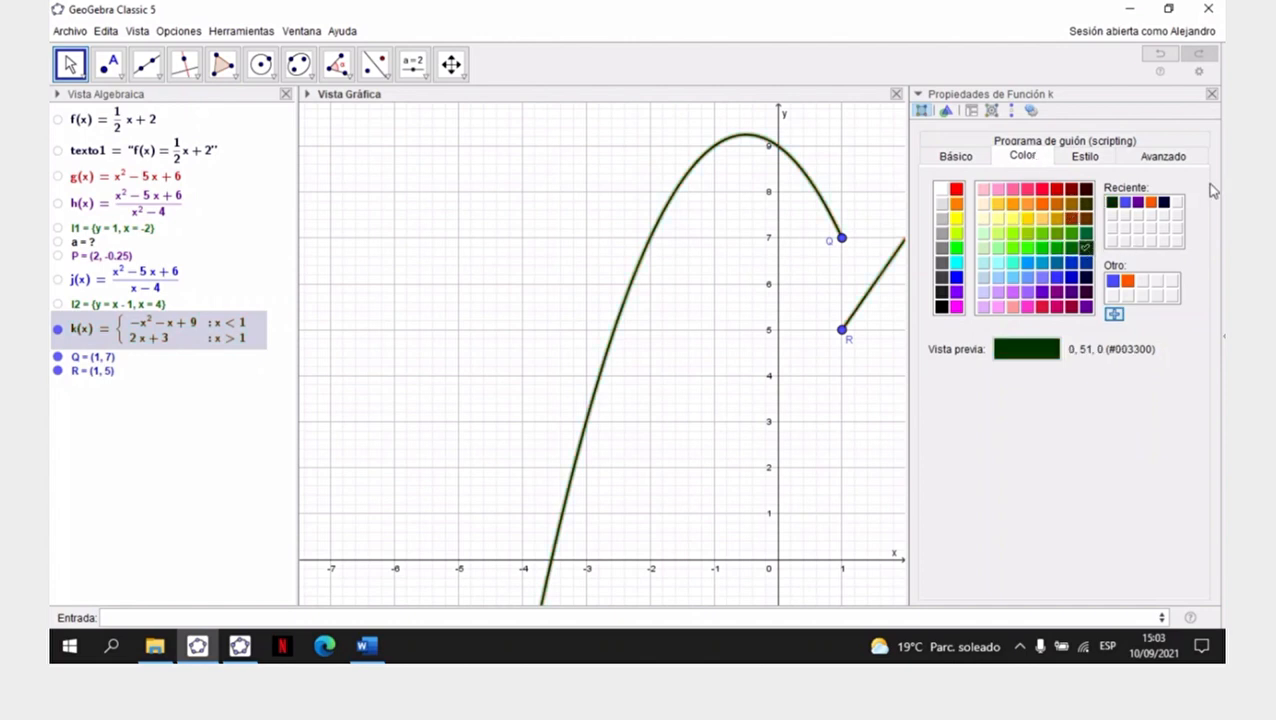
{"action": "left_click", "coordinate": [1211, 93]}
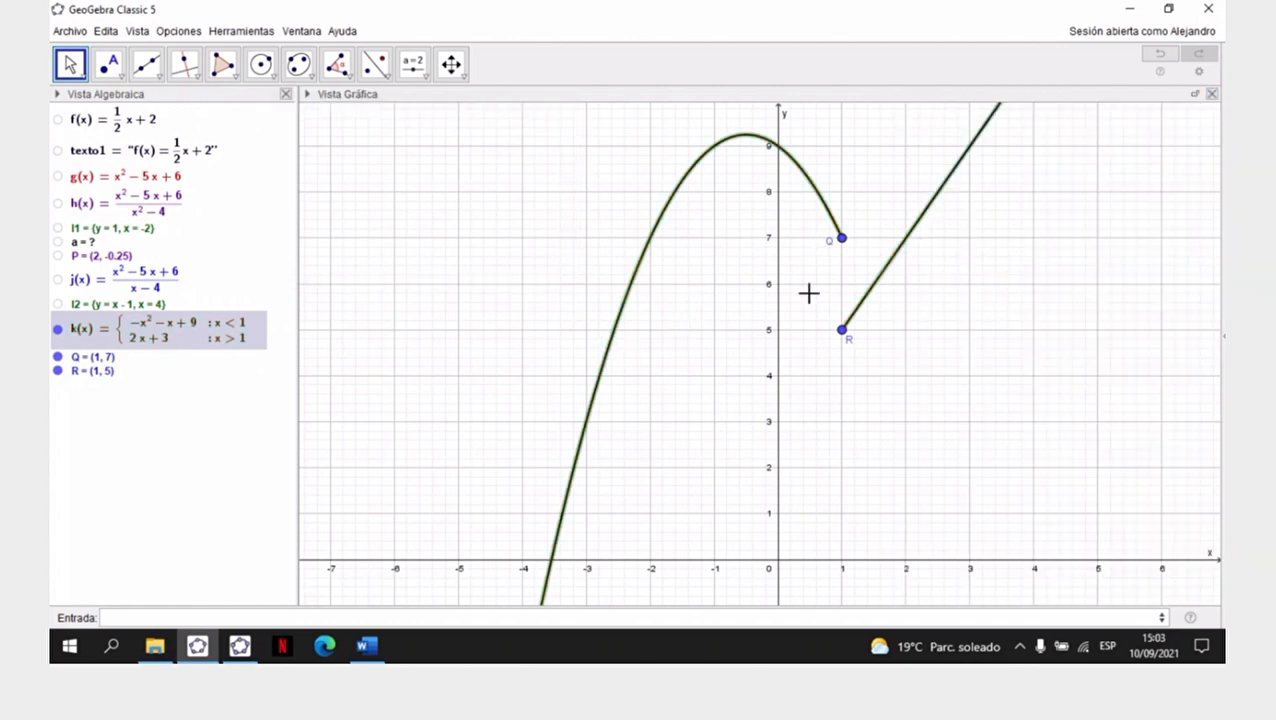
- Hide the label of point Q at the end of k's parabolic branch
{"action": "left_click", "coordinate": [843, 242]}
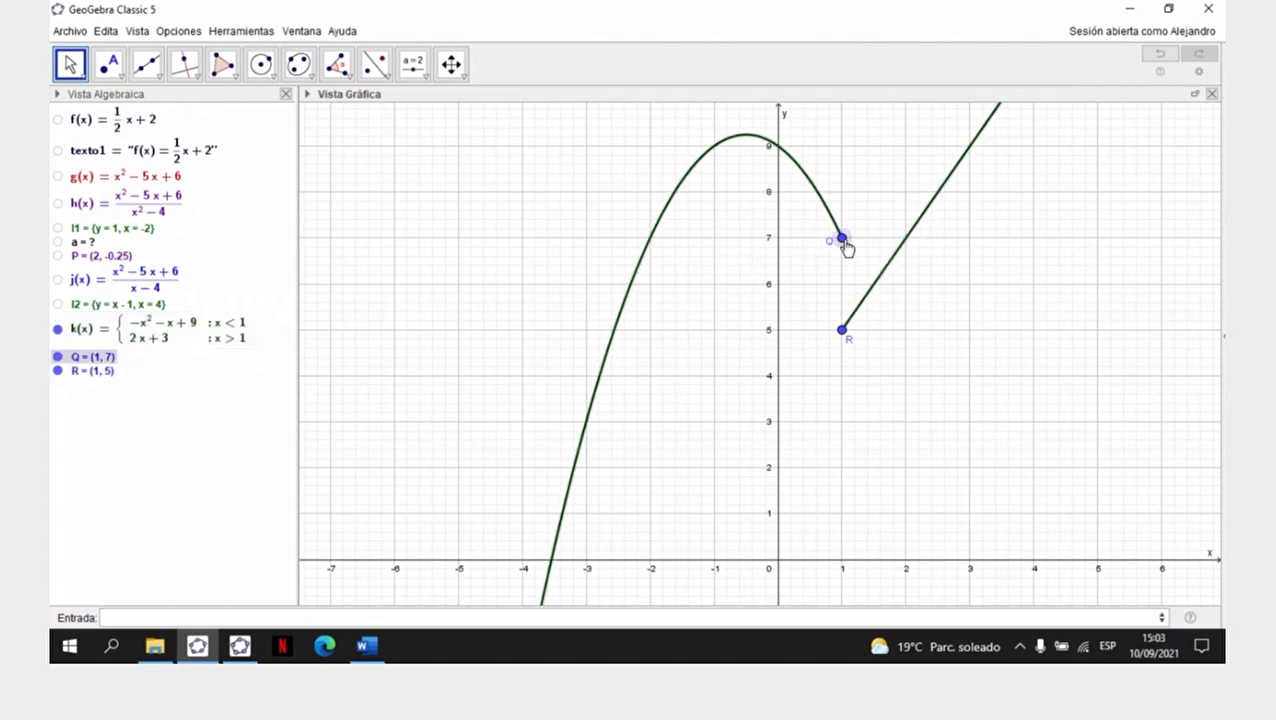
{"action": "right_click", "coordinate": [843, 242]}
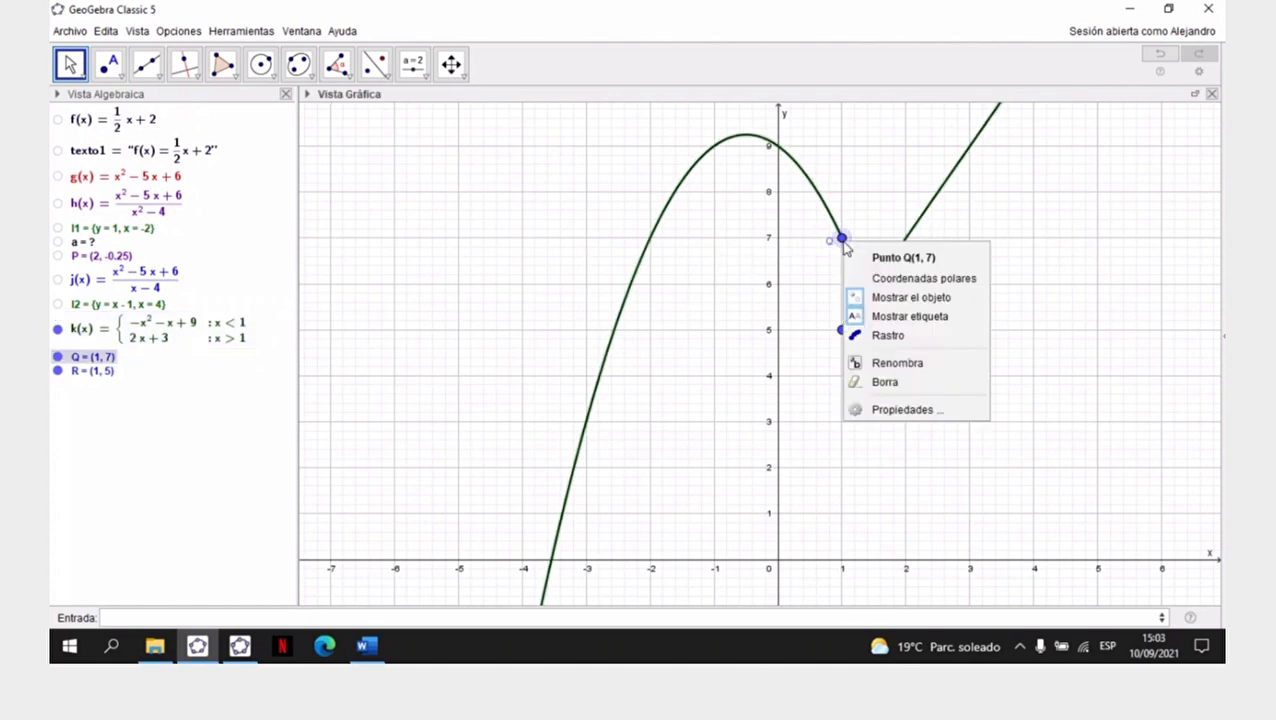
{"action": "left_click", "coordinate": [898, 318]}
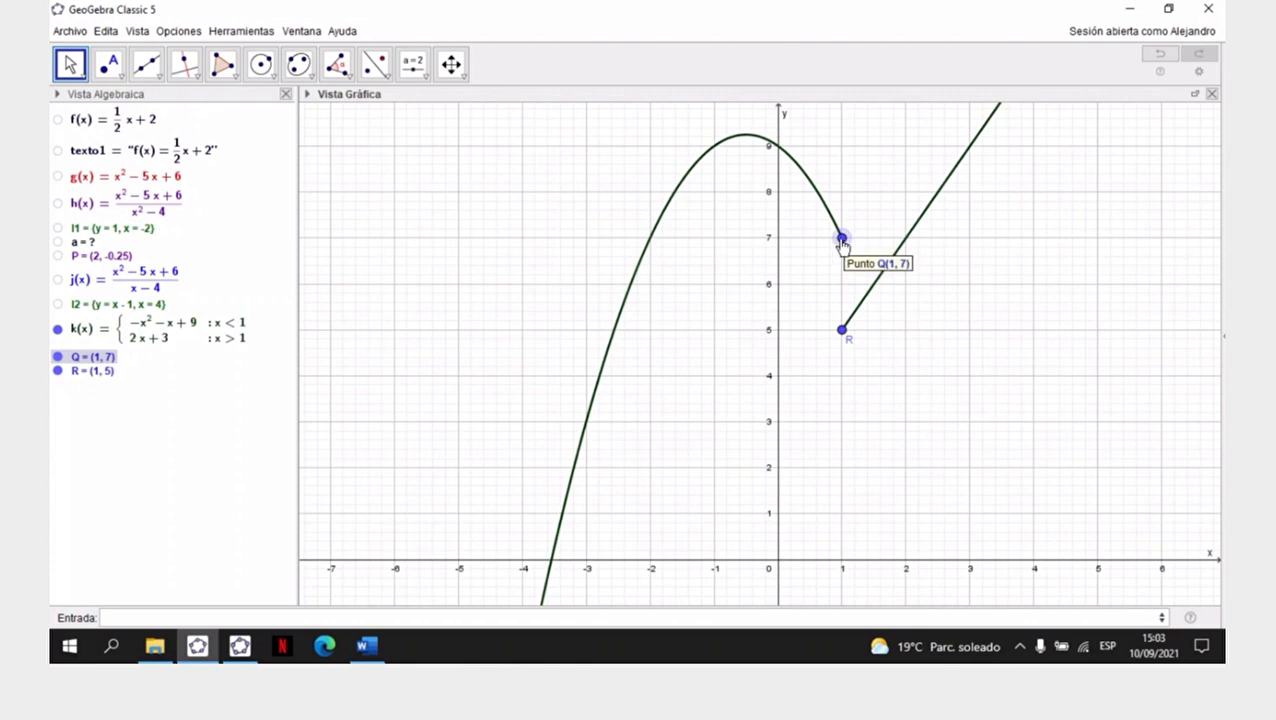
- Give point Q the same dark green as k and a hollow circle point style, and close its properties
{"action": "right_click", "coordinate": [841, 242]}
{"action": "left_click", "coordinate": [898, 407]}
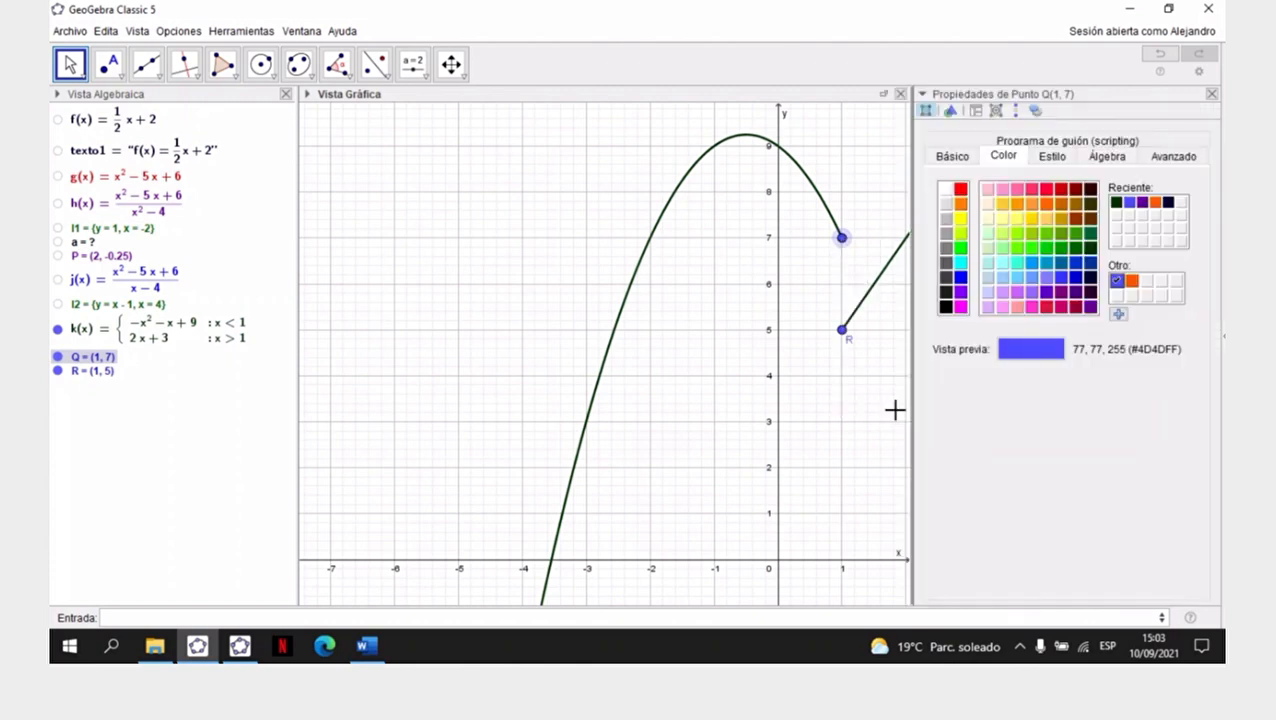
{"action": "left_click", "coordinate": [1117, 204]}
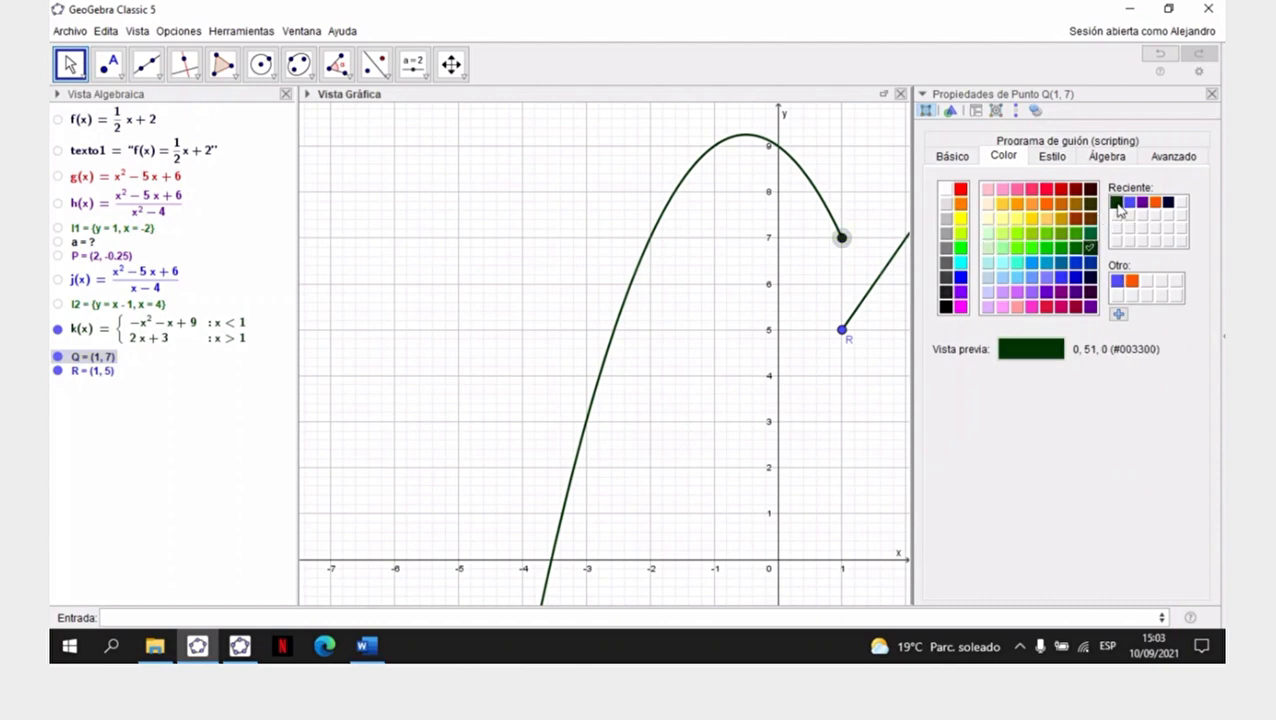
{"action": "left_click", "coordinate": [1063, 160]}
{"action": "left_click", "coordinate": [966, 281]}
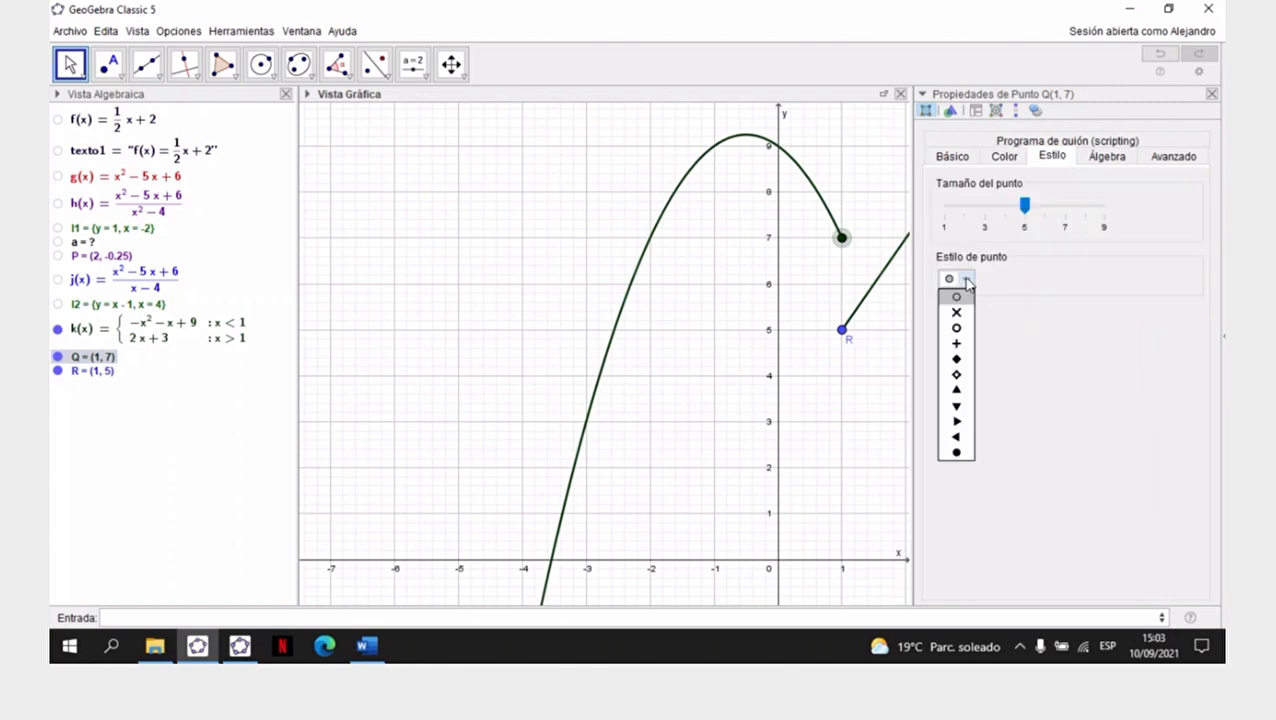
{"action": "left_click", "coordinate": [957, 329]}
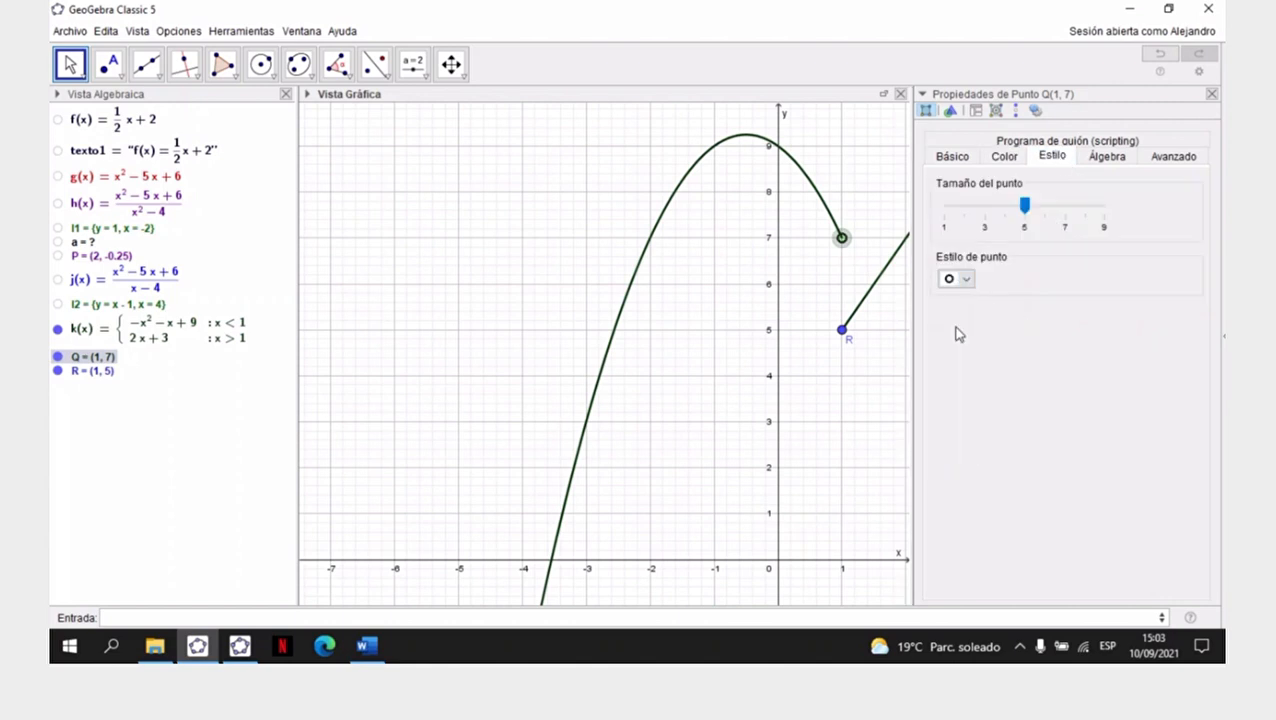
{"action": "left_click", "coordinate": [1211, 94]}
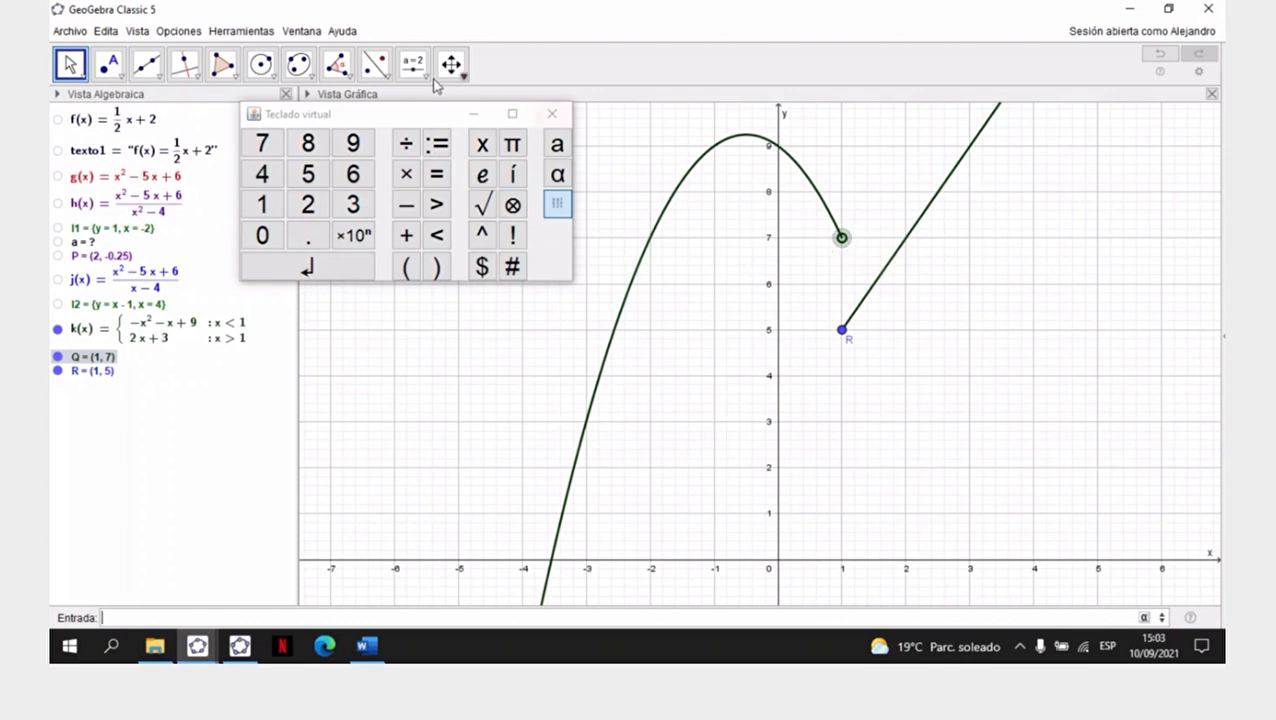
- Copy point Q's visual style onto point R and return to the Move tool
{"action": "left_click", "coordinate": [463, 75]}
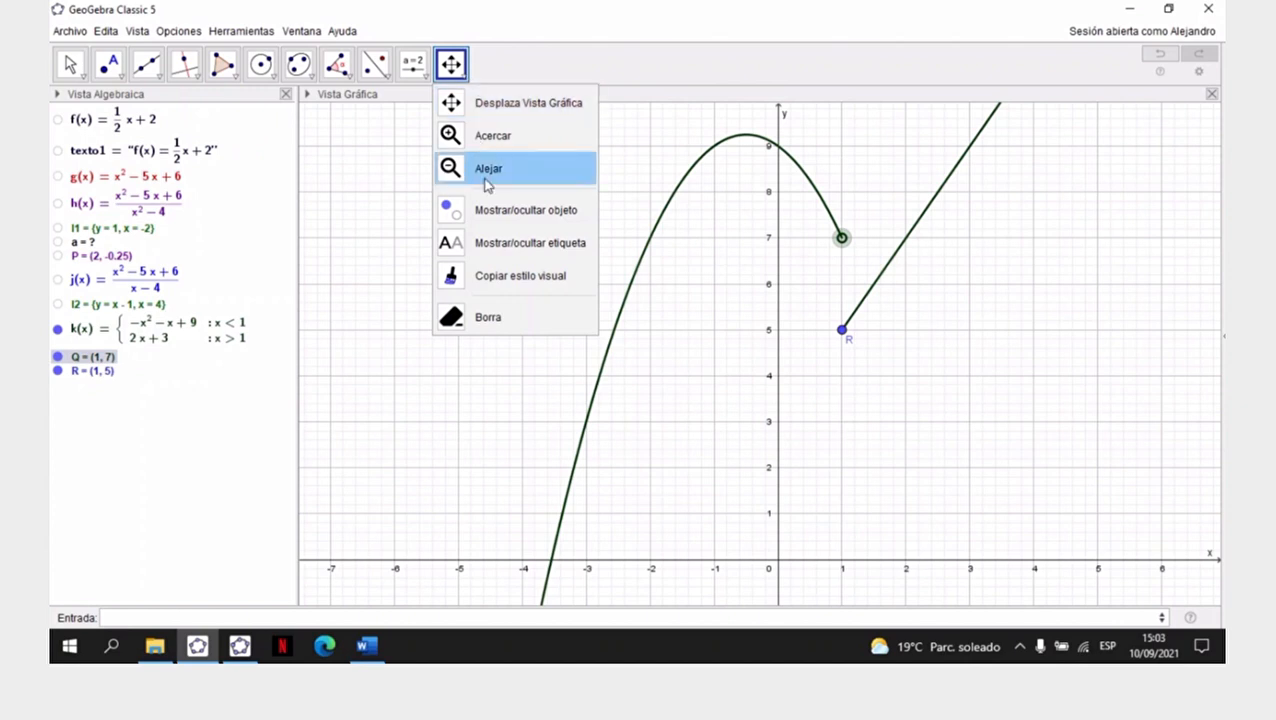
{"action": "left_click", "coordinate": [503, 278]}
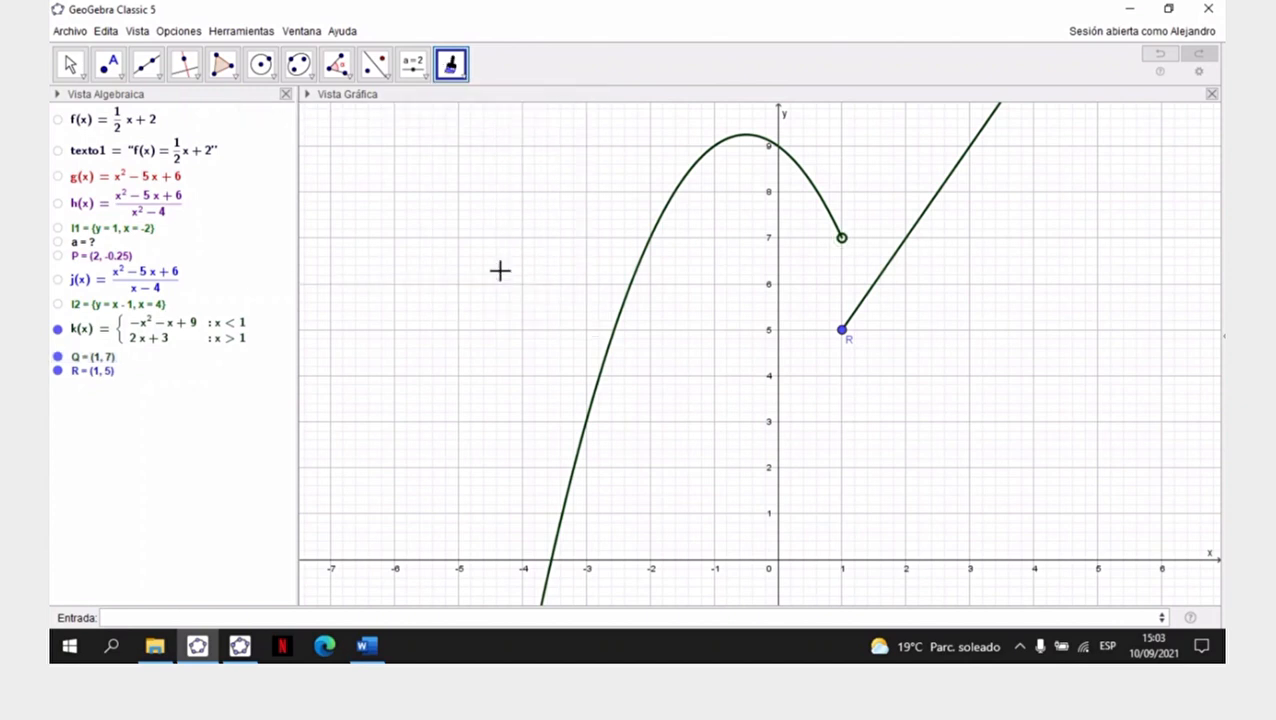
{"action": "left_click", "coordinate": [842, 240]}
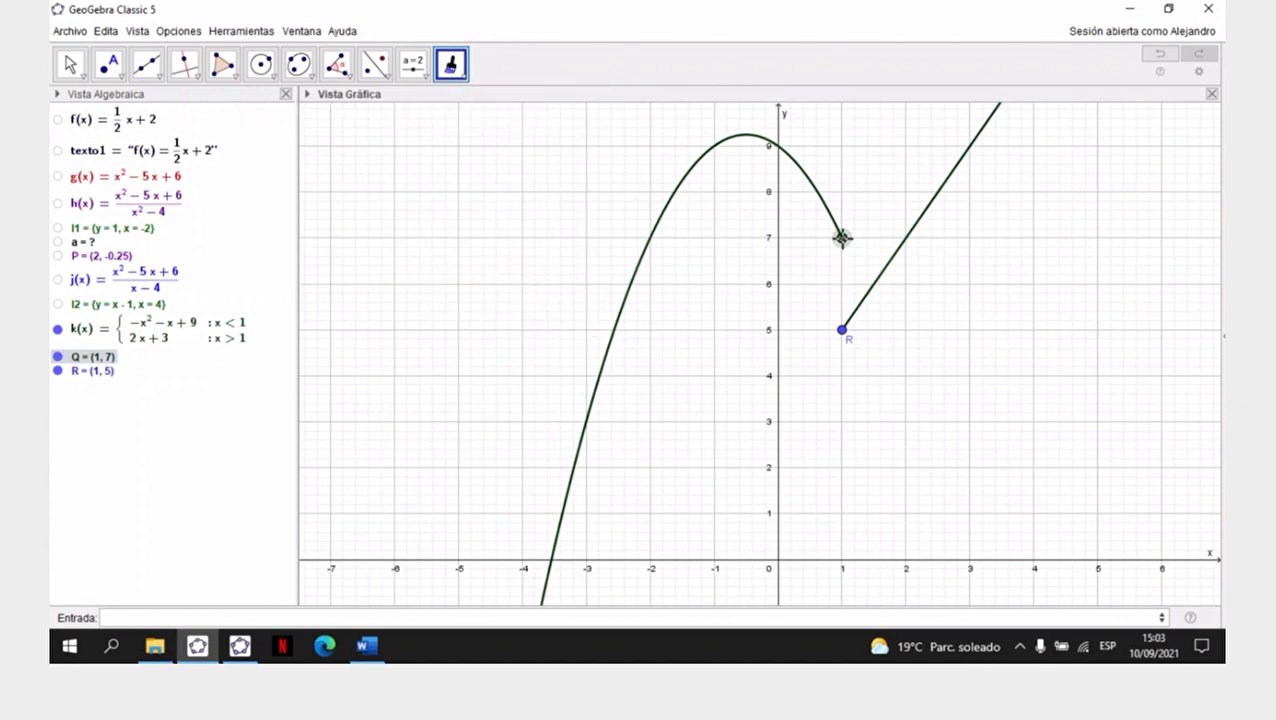
{"action": "left_click", "coordinate": [842, 331]}
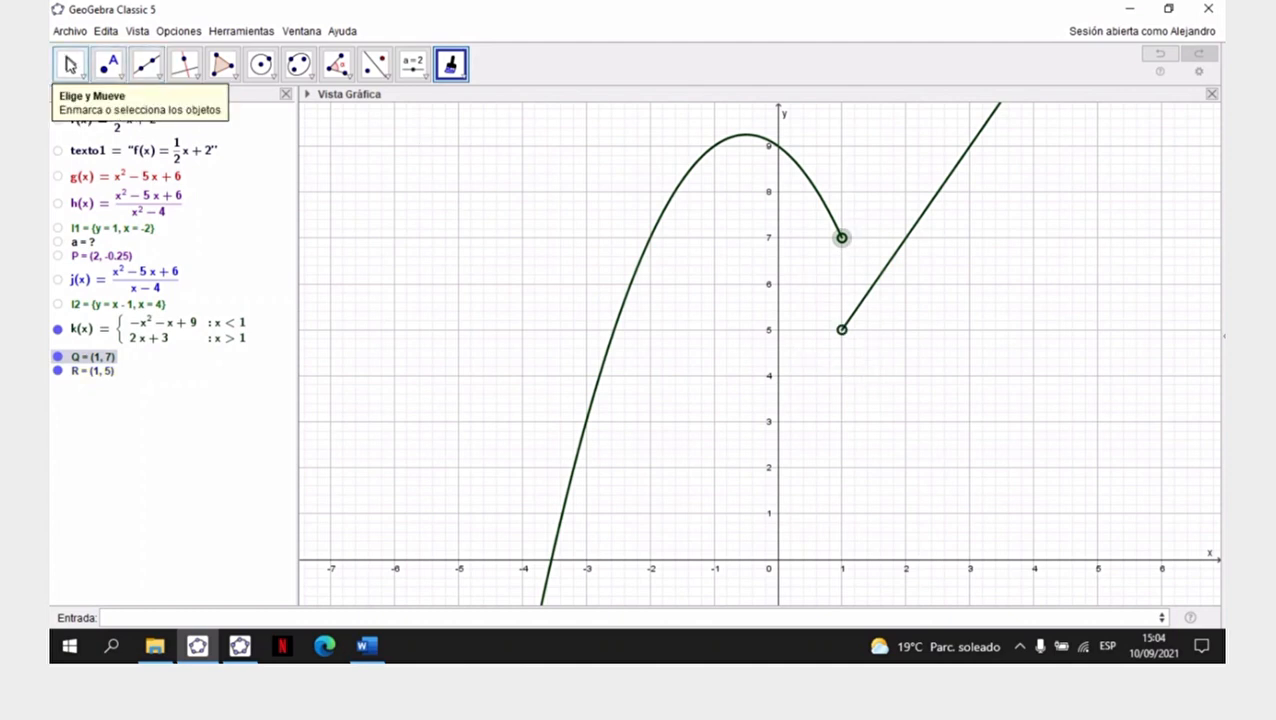
{"action": "left_click", "coordinate": [70, 66]}
{"action": "left_click", "coordinate": [70, 66]}
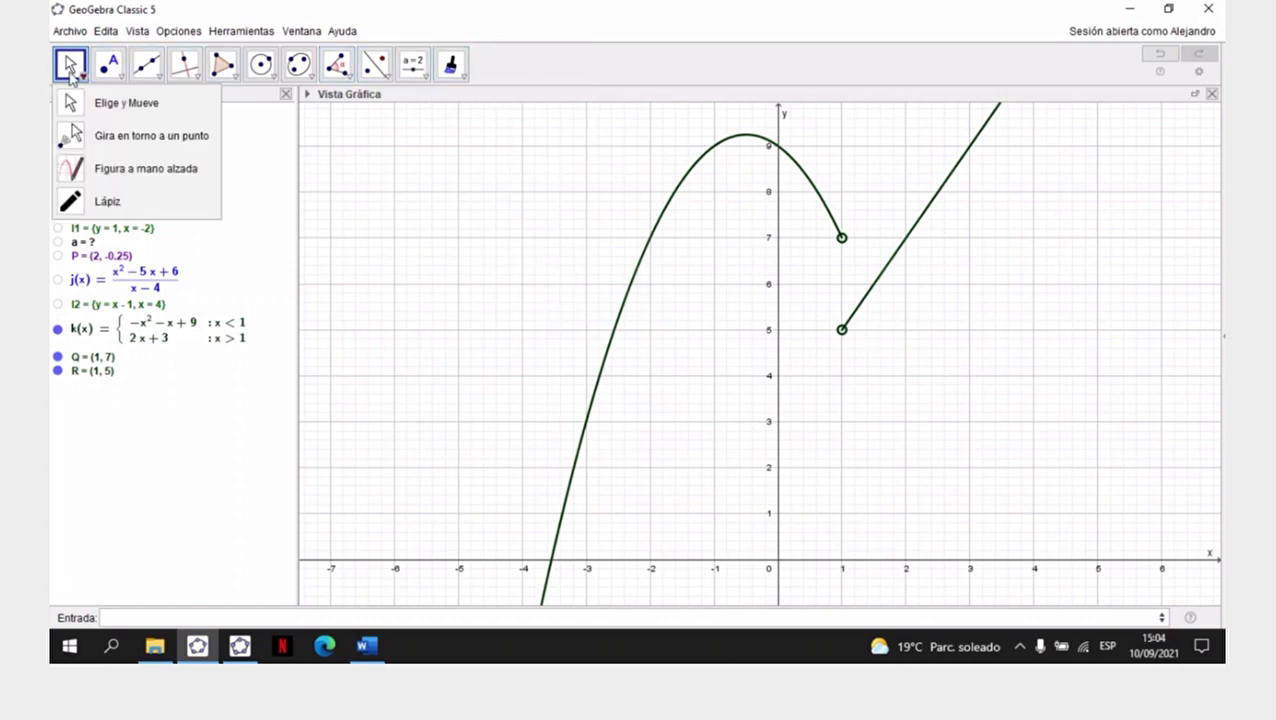
{"action": "left_click", "coordinate": [110, 108]}
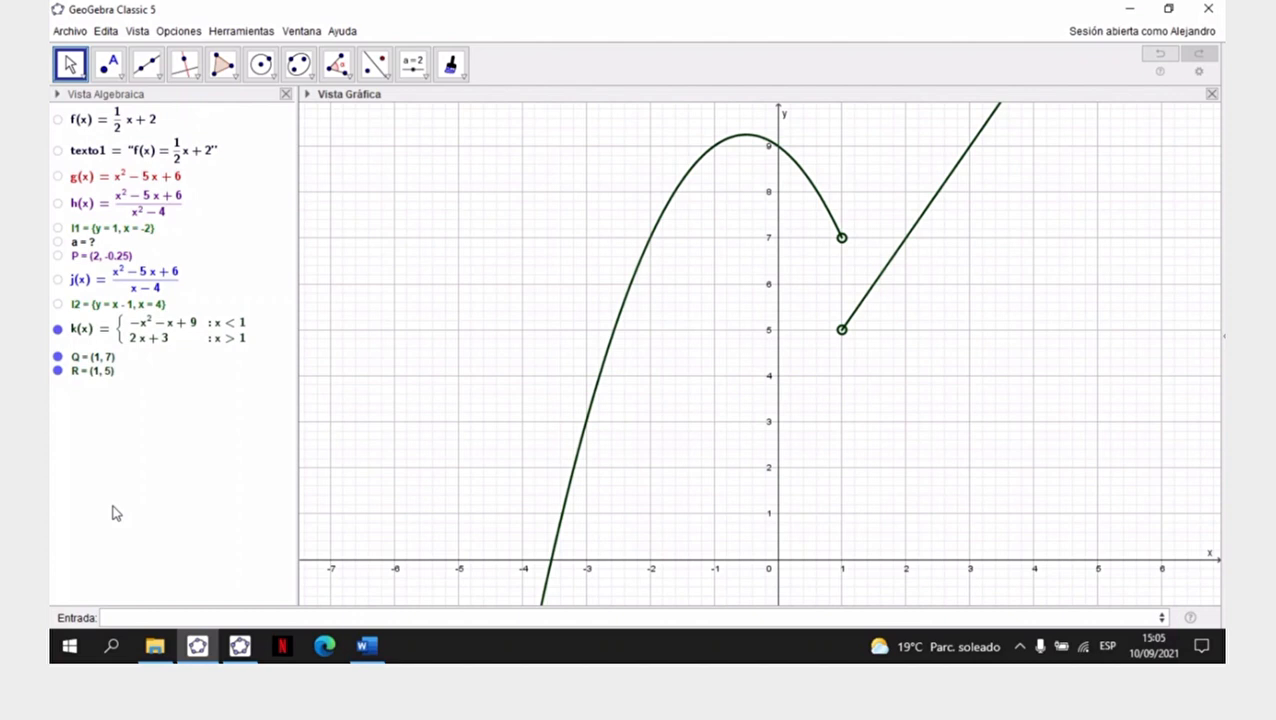
- Redefine point Q with a semicolon between its coordinates, as (1;7)
{"action": "double_click", "coordinate": [100, 358]}
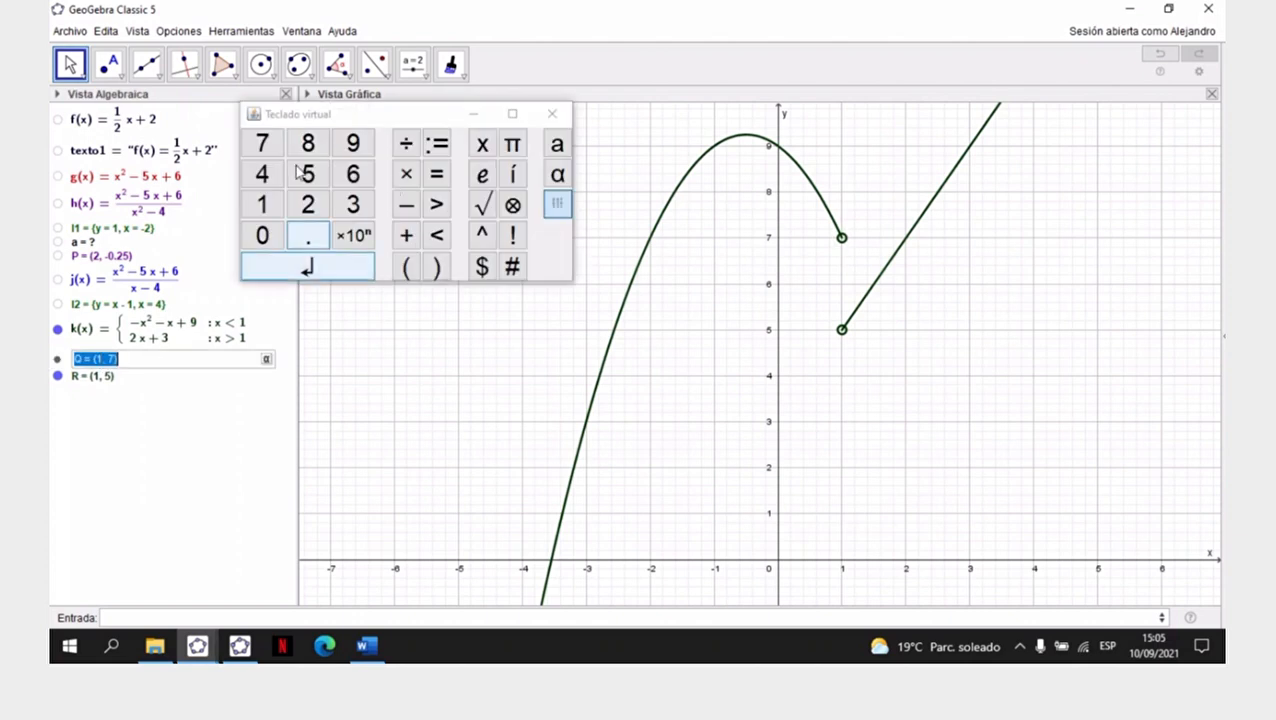
{"action": "double_click", "coordinate": [103, 360]}
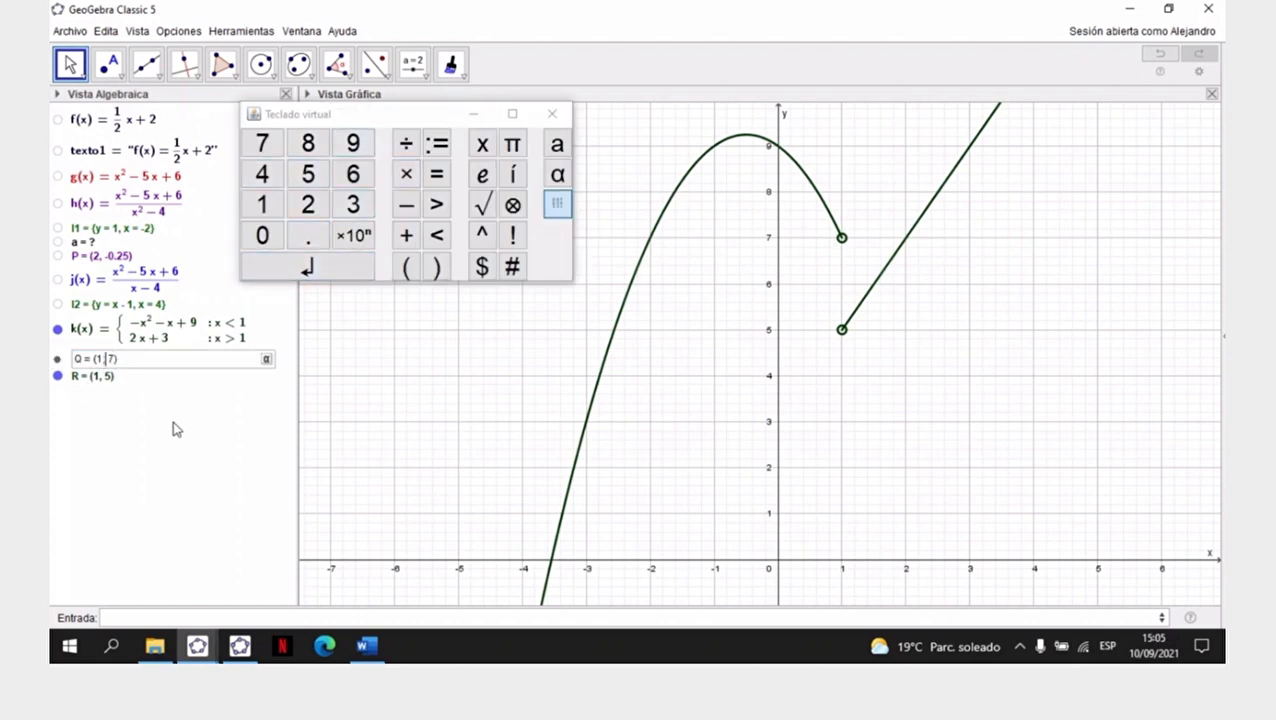
{"action": "type", "text": ";"}
{"action": "key", "text": "Return"}
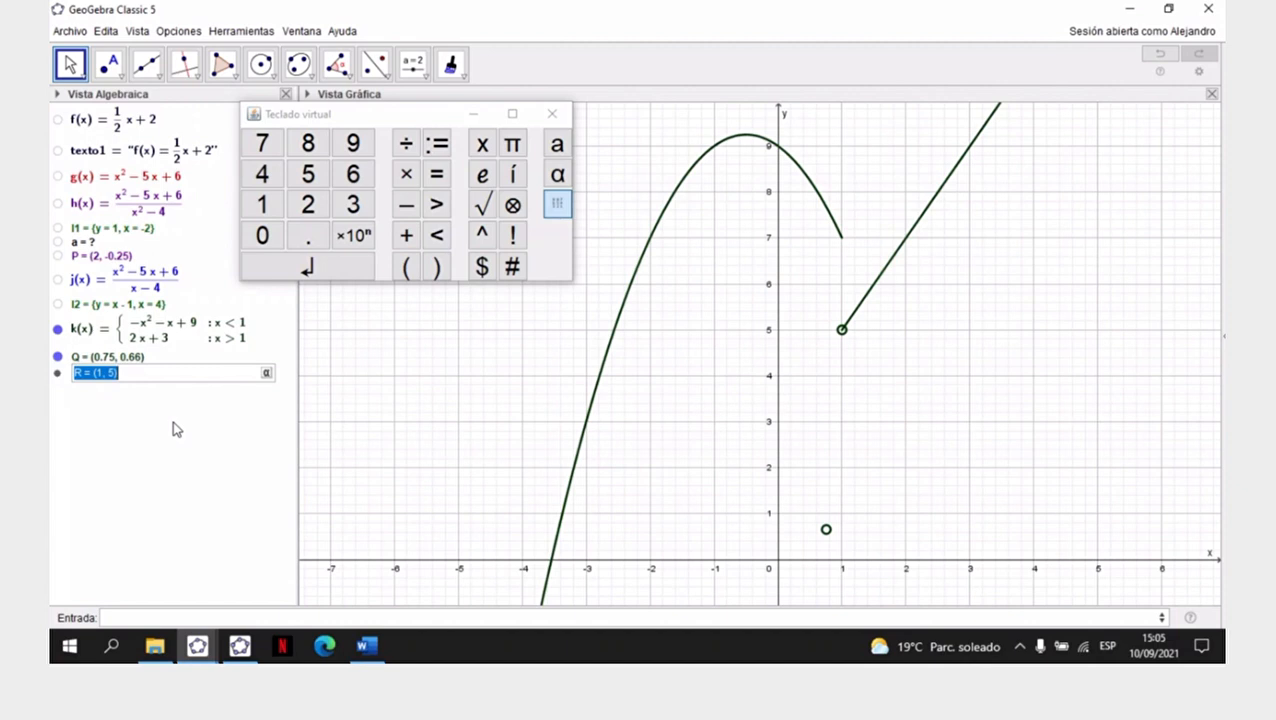
- Restore the comma between point Q's coordinates so that its definition reads (1,7)
{"action": "left_click", "coordinate": [127, 357]}
{"action": "double_click", "coordinate": [127, 357]}
{"action": "left_click", "coordinate": [106, 360]}
{"action": "key", "text": "BackSpace"}
{"action": "type", "text": ","}
{"action": "key", "text": "Return"}
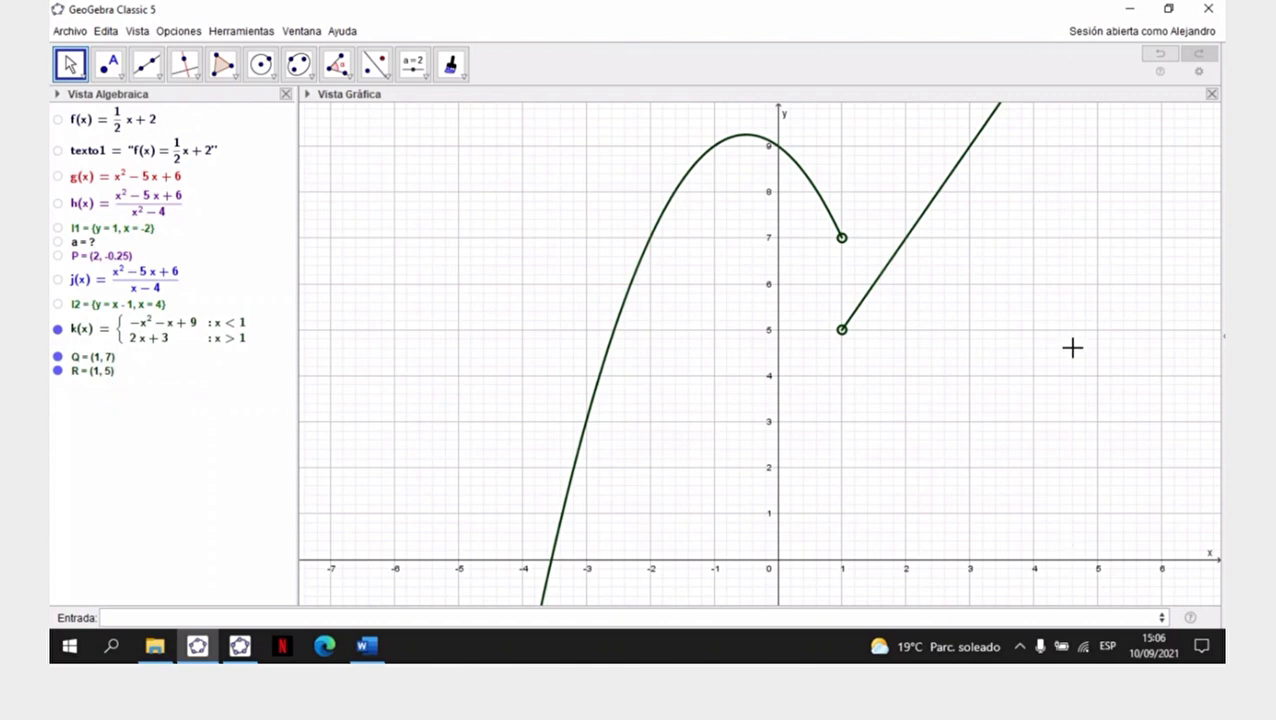
- Delete the endpoint markers Q and R of function k
{"action": "left_click", "coordinate": [899, 25]}
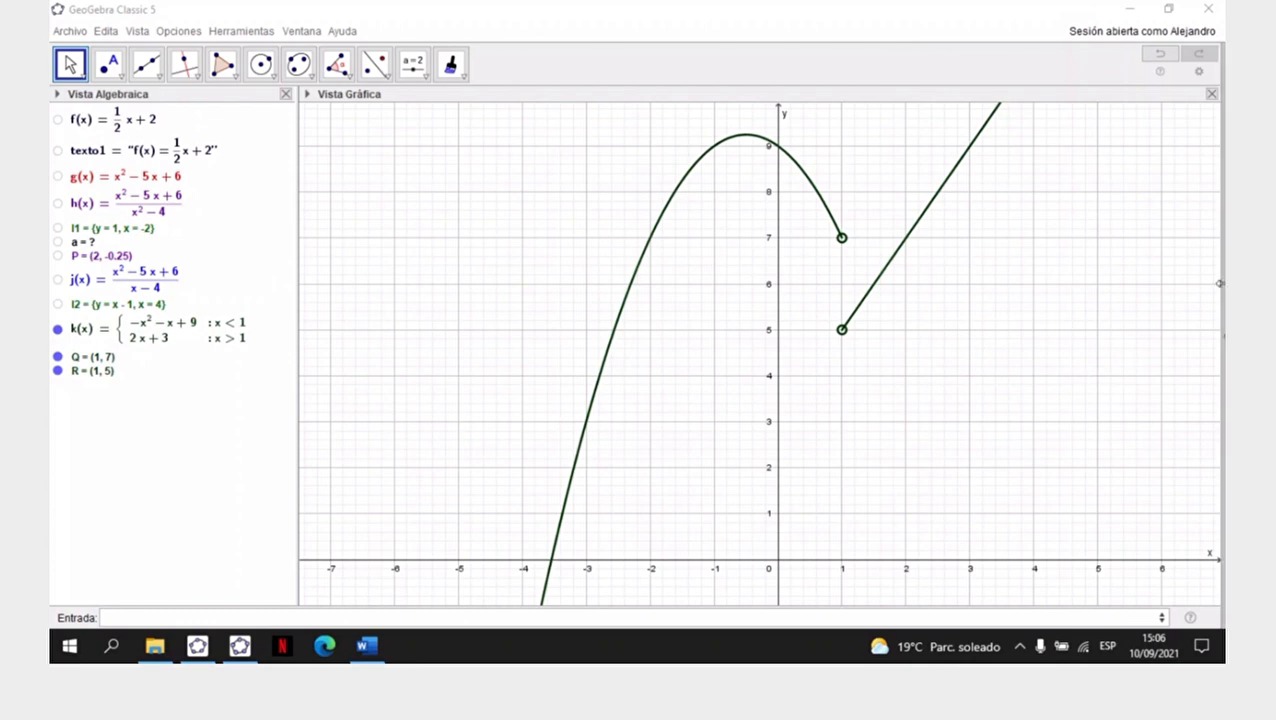
{"action": "right_click", "coordinate": [108, 360]}
{"action": "left_click", "coordinate": [197, 521]}
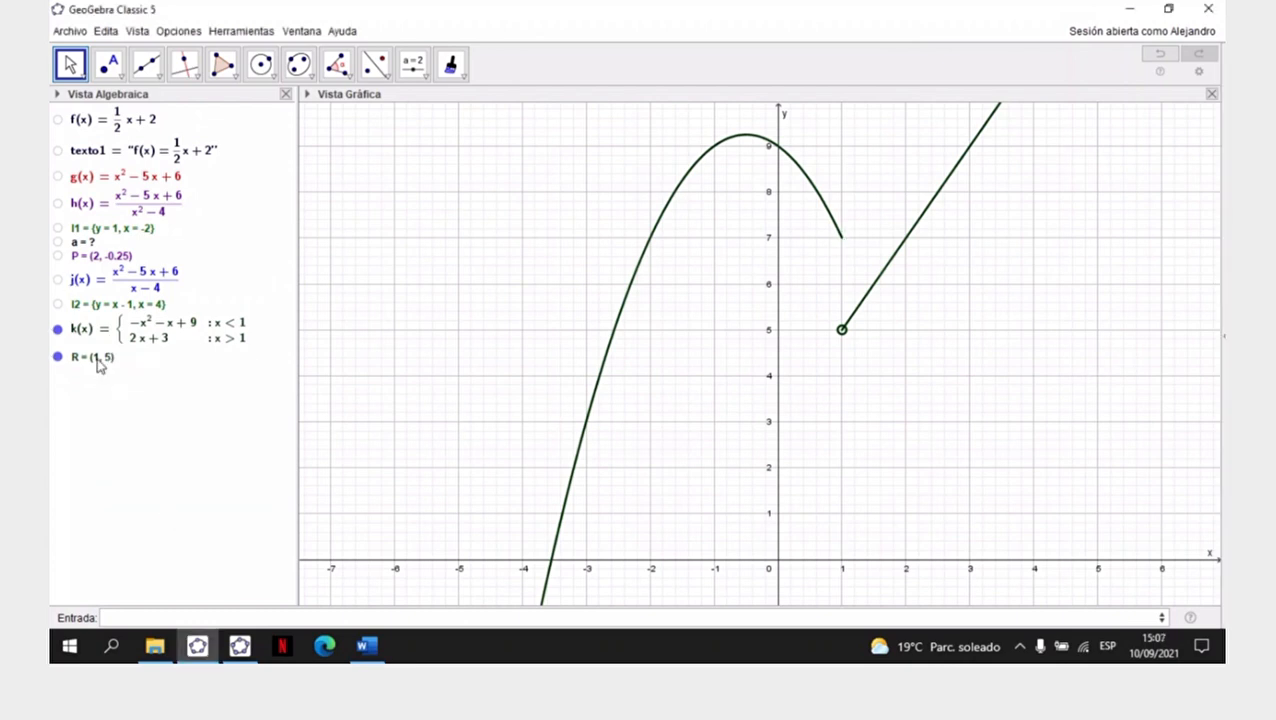
{"action": "right_click", "coordinate": [100, 362]}
{"action": "left_click", "coordinate": [145, 516]}
- Create point Q at (1, 7) on the open end of k's parabola branch
{"action": "left_click", "coordinate": [168, 616]}
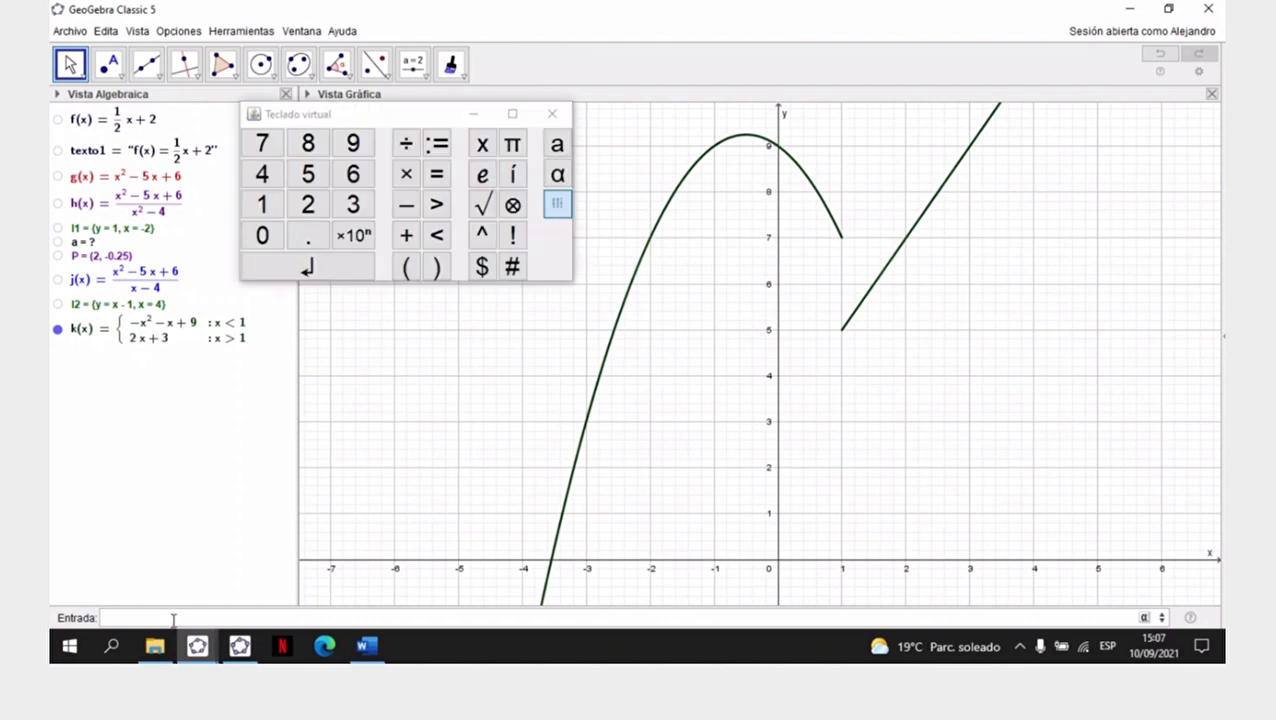
{"action": "type", "text": "Q = (1, 7"}
{"action": "key", "text": "Return"}
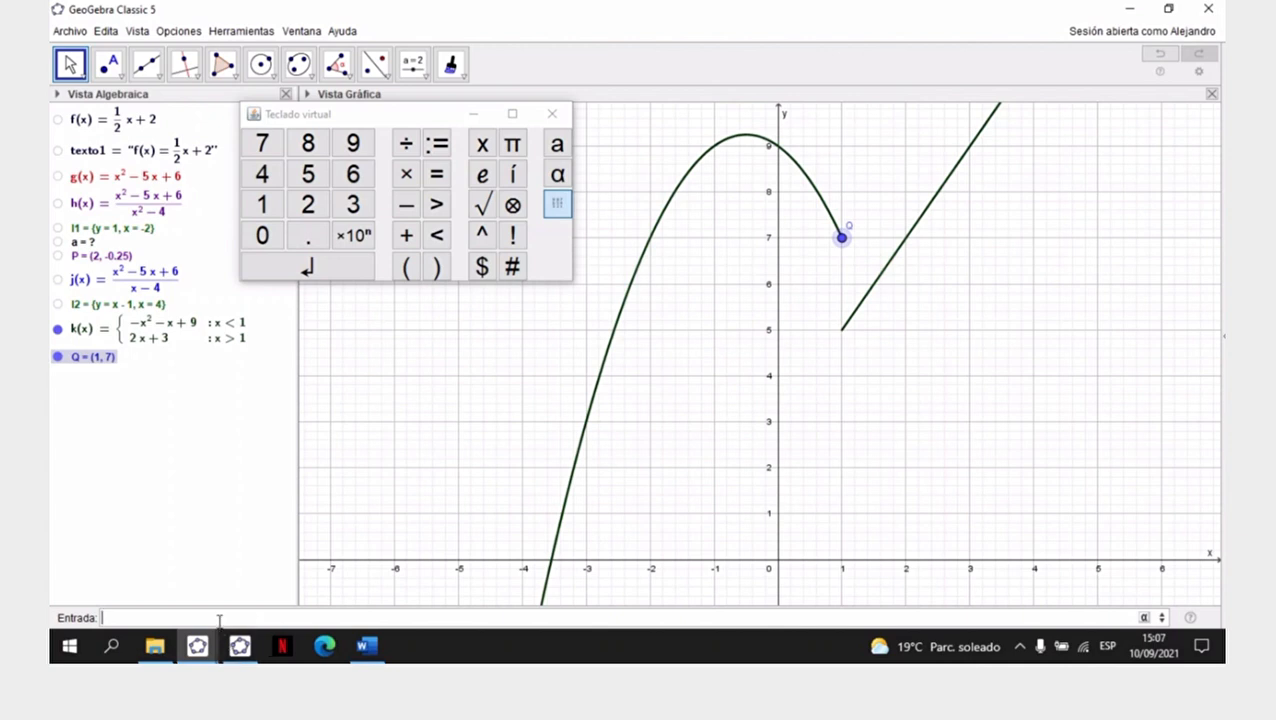
- Create point R at (1, 5) and move its label to the left of the point
{"action": "type", "text": "R = (1, 5"}
{"action": "key", "text": "Return"}
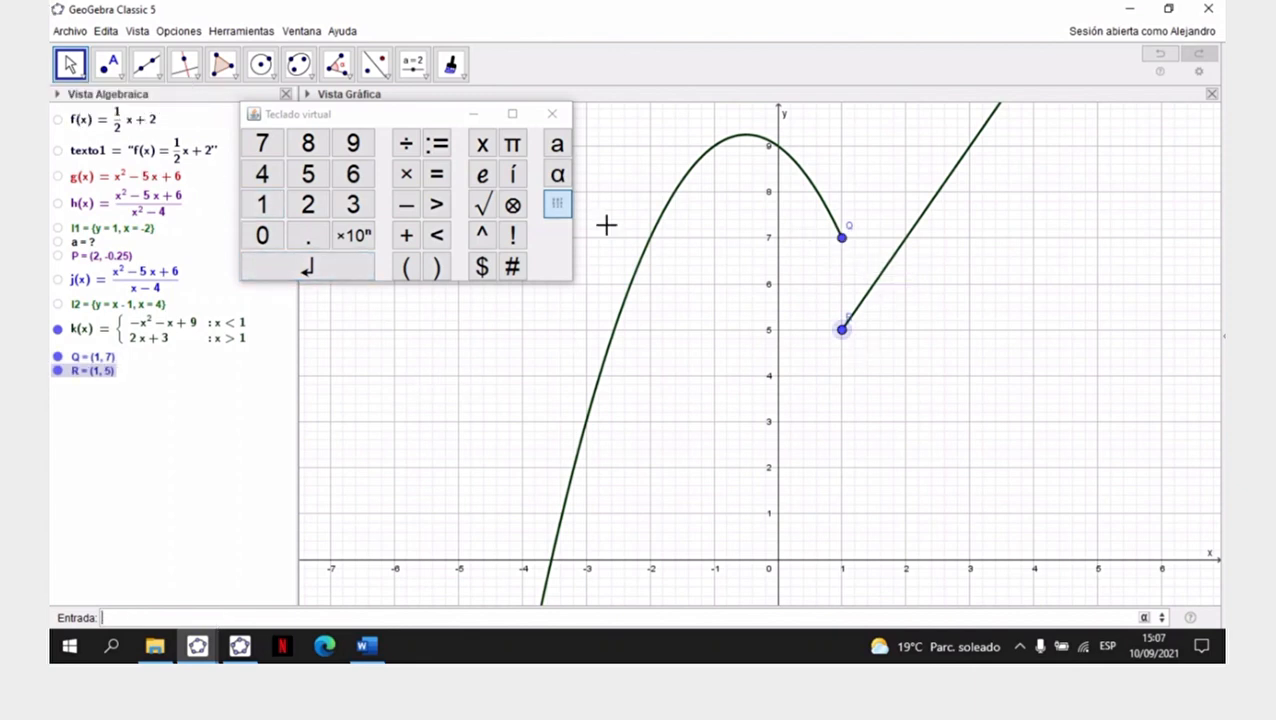
{"action": "left_click_drag", "start_coordinate": [848, 316], "coordinate": [824, 327]}
{"action": "left_click", "coordinate": [548, 286]}
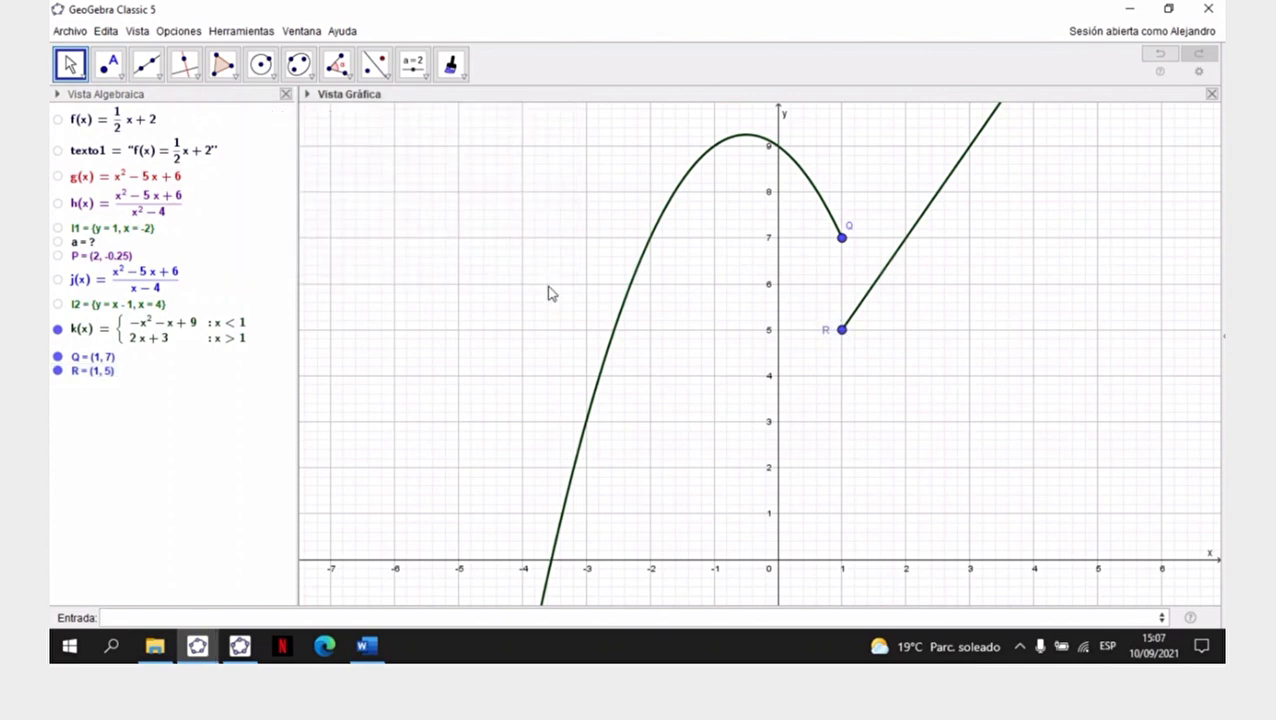
- Hide point Q's label and color the point the same dark green as k (#003300)
{"action": "left_click", "coordinate": [843, 240]}
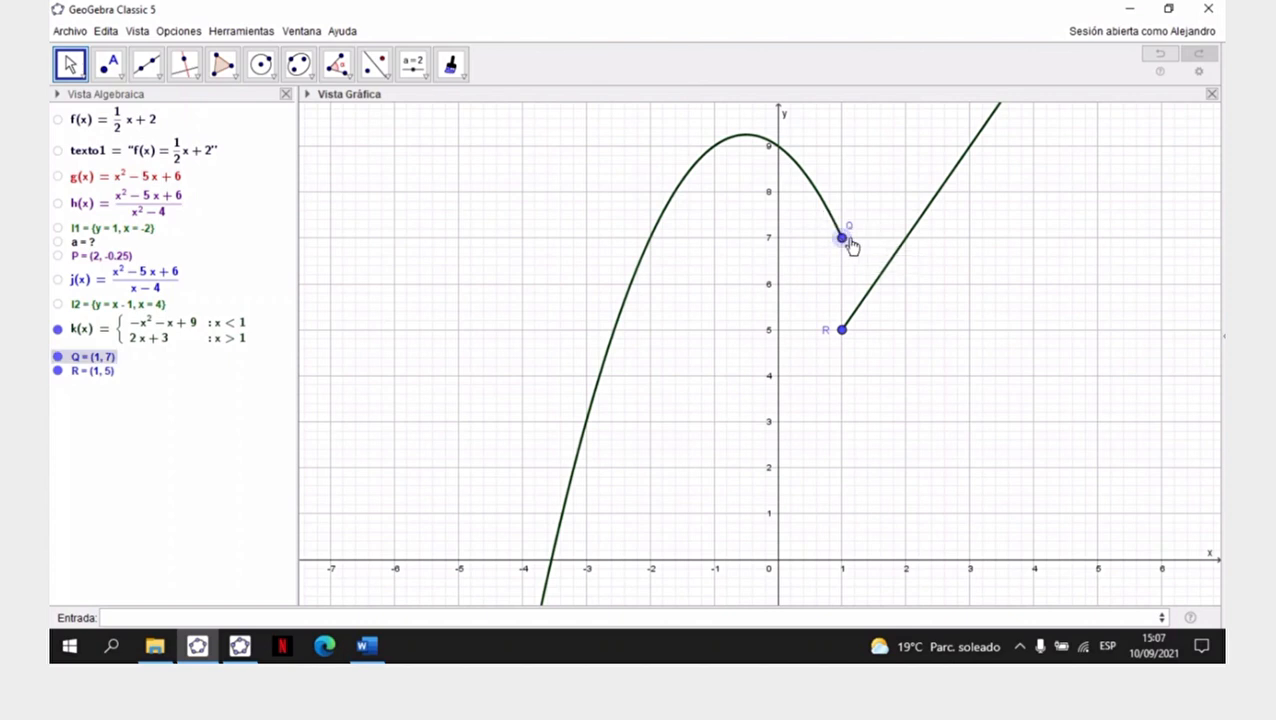
{"action": "right_click", "coordinate": [843, 242]}
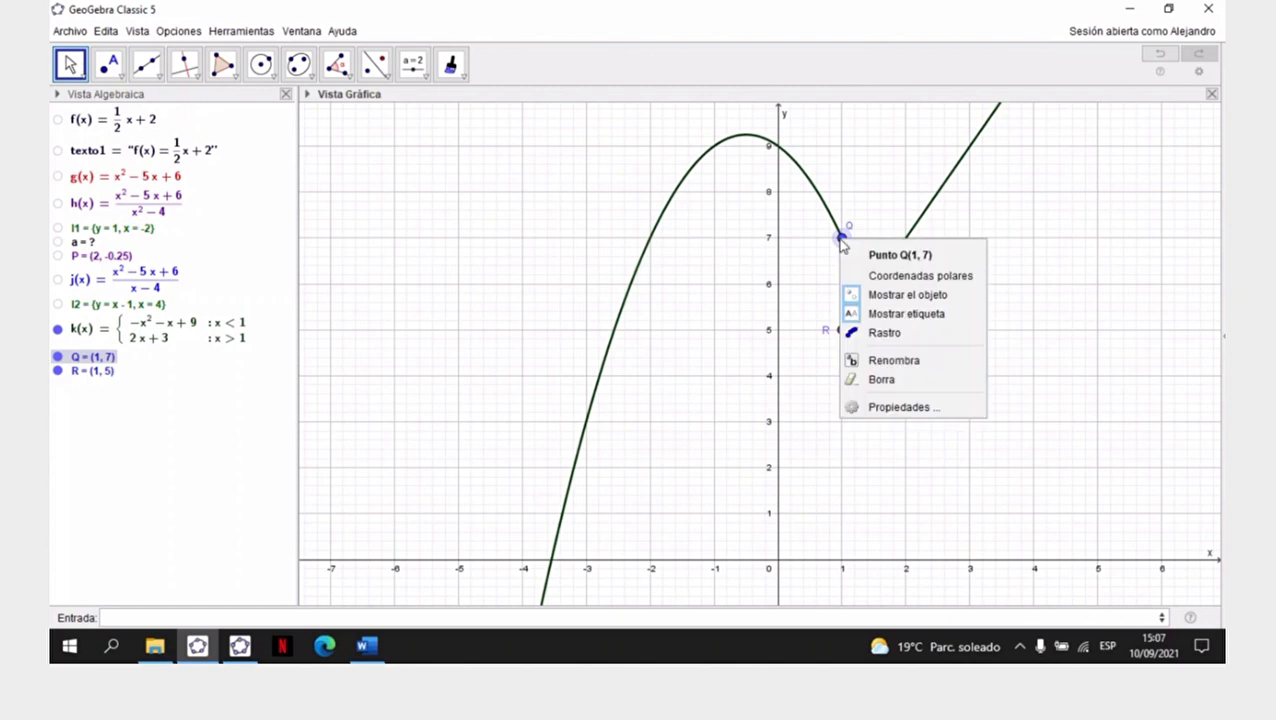
{"action": "left_click", "coordinate": [902, 405]}
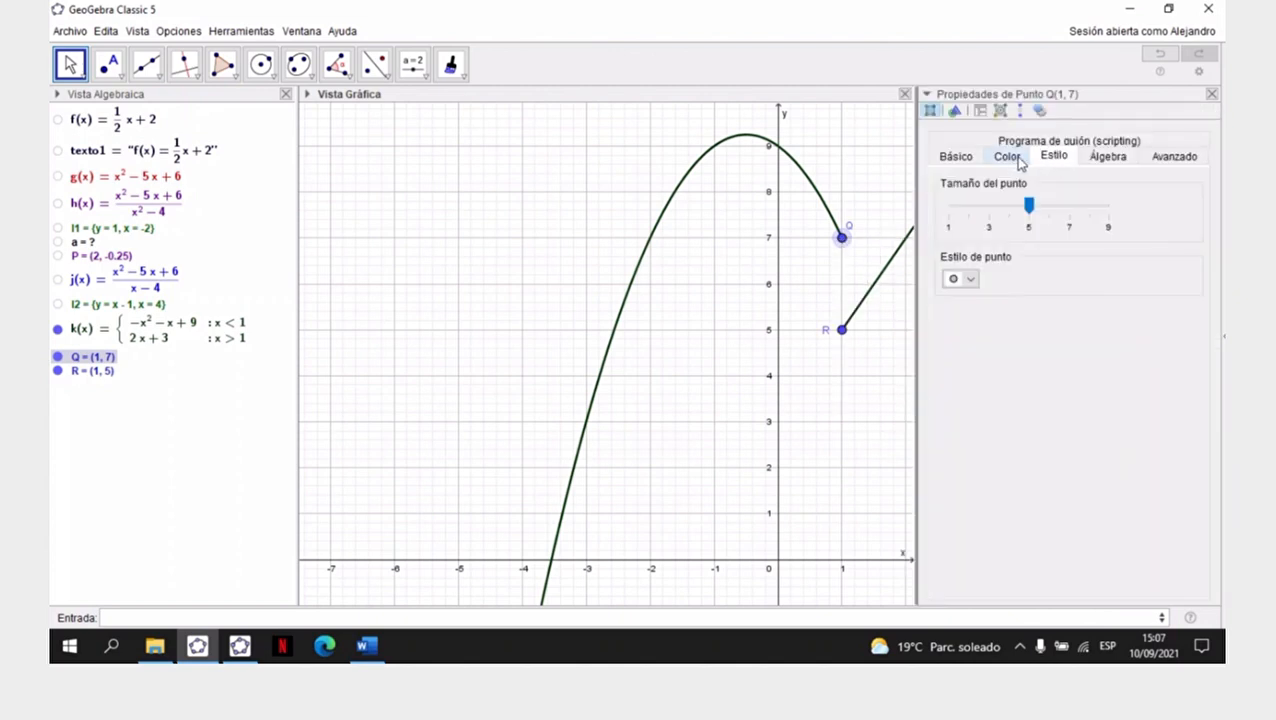
{"action": "left_click", "coordinate": [957, 160]}
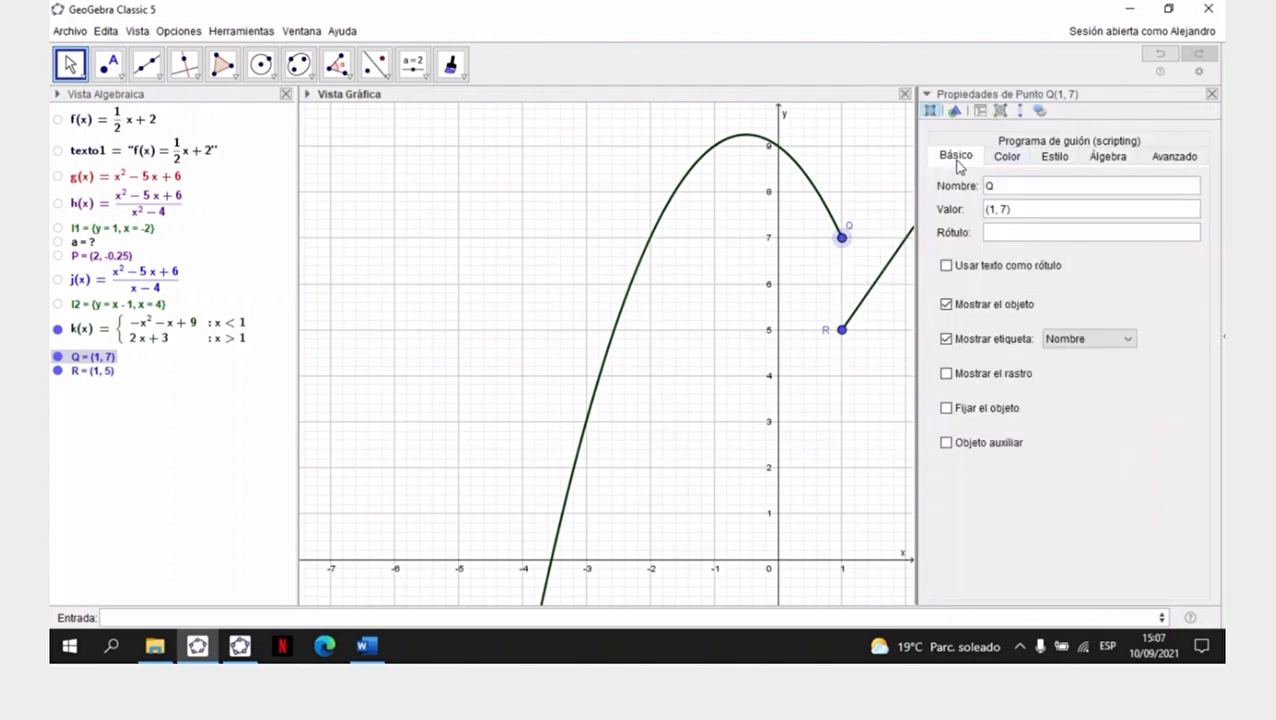
{"action": "left_click", "coordinate": [946, 340]}
{"action": "left_click", "coordinate": [1008, 157]}
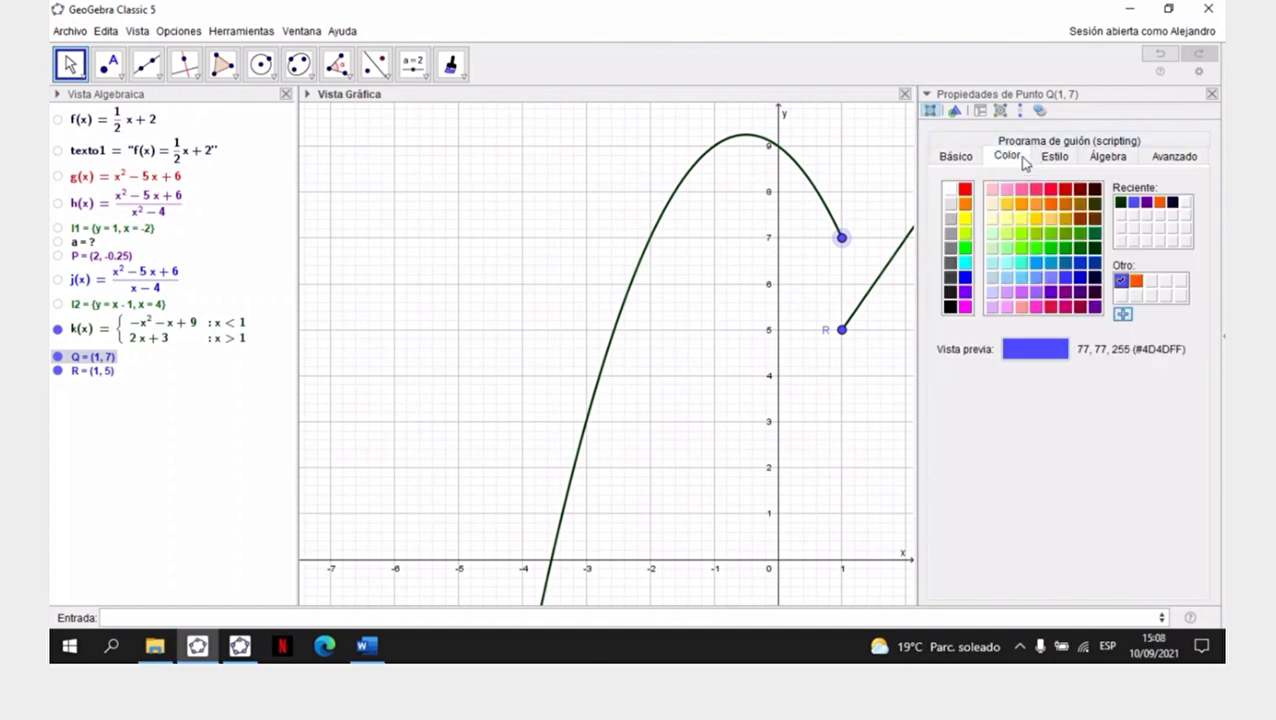
{"action": "left_click", "coordinate": [1121, 203]}
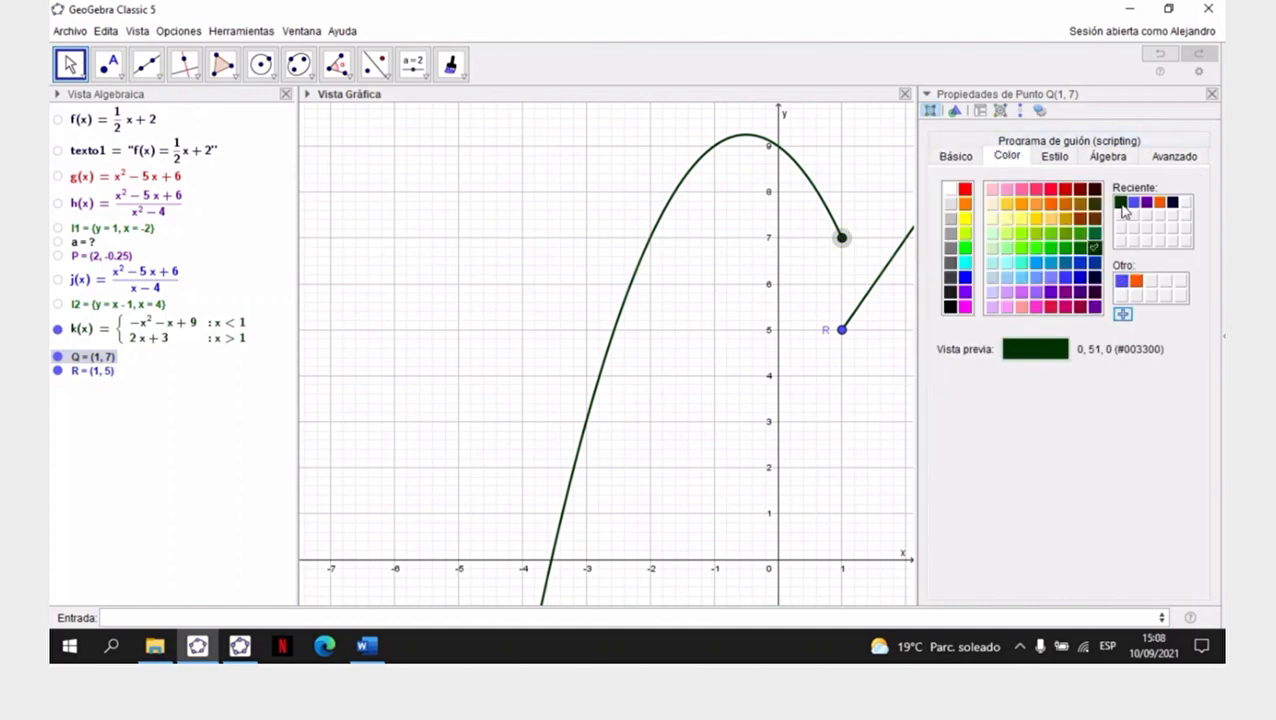
- Give point Q the bold hollow circle point style, close its properties and deselect it
{"action": "left_click", "coordinate": [1055, 157]}
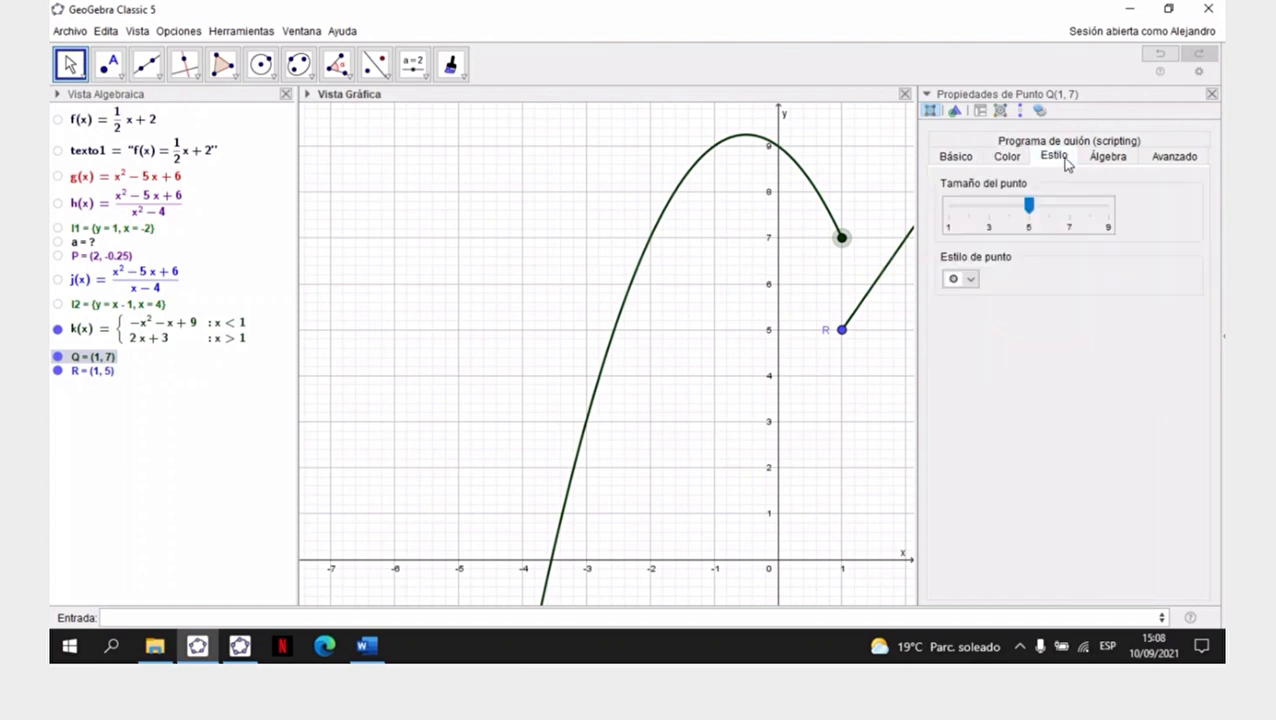
{"action": "left_click", "coordinate": [972, 281]}
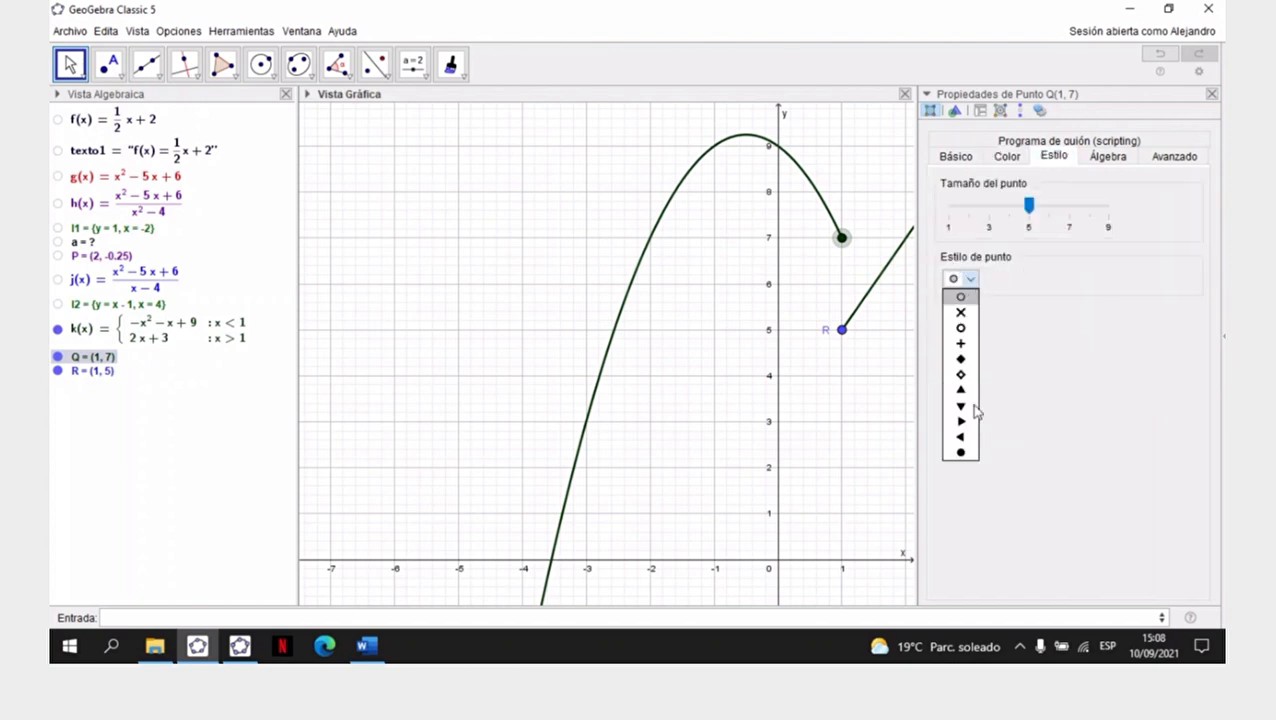
{"action": "left_click", "coordinate": [962, 329]}
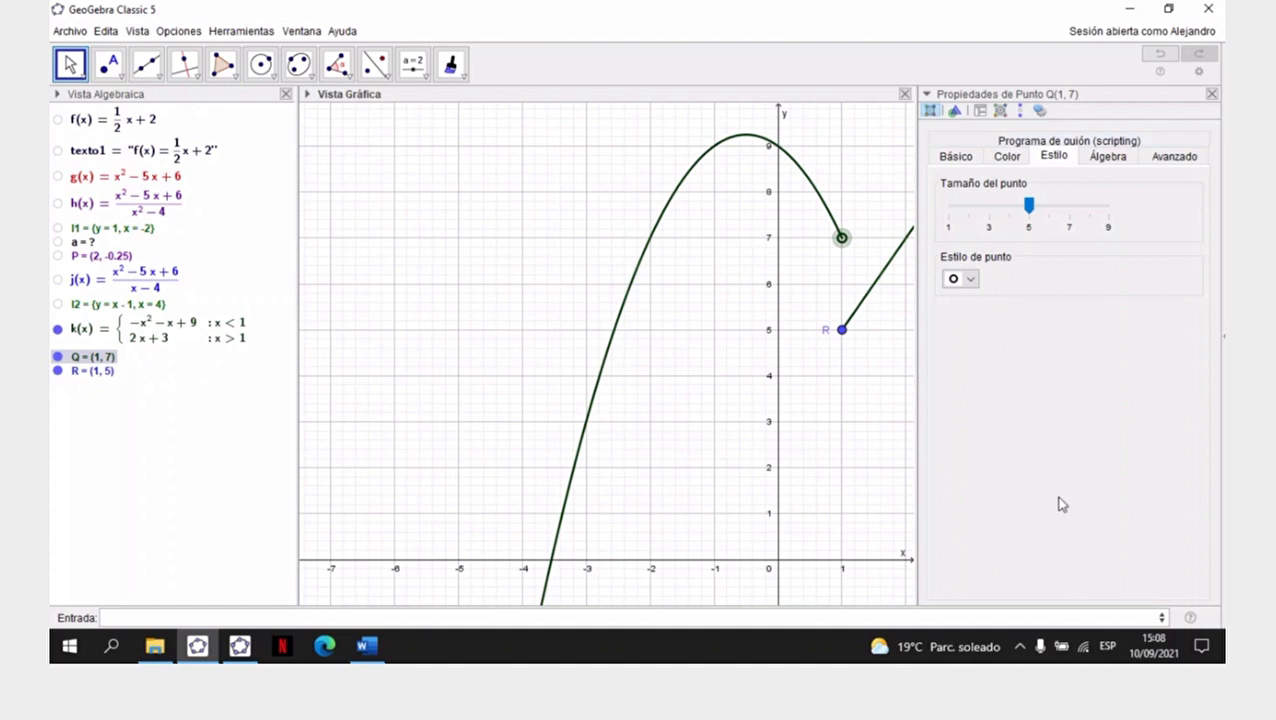
{"action": "left_click", "coordinate": [1212, 93]}
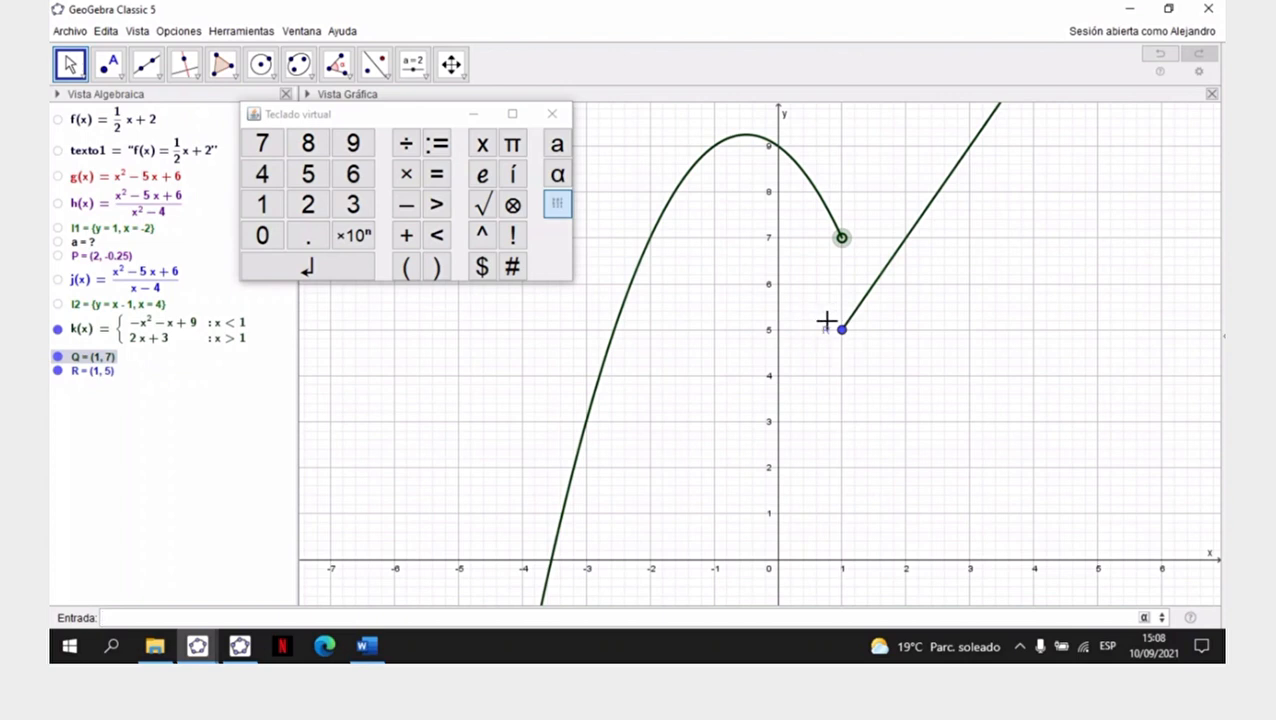
{"action": "left_click", "coordinate": [1017, 313]}
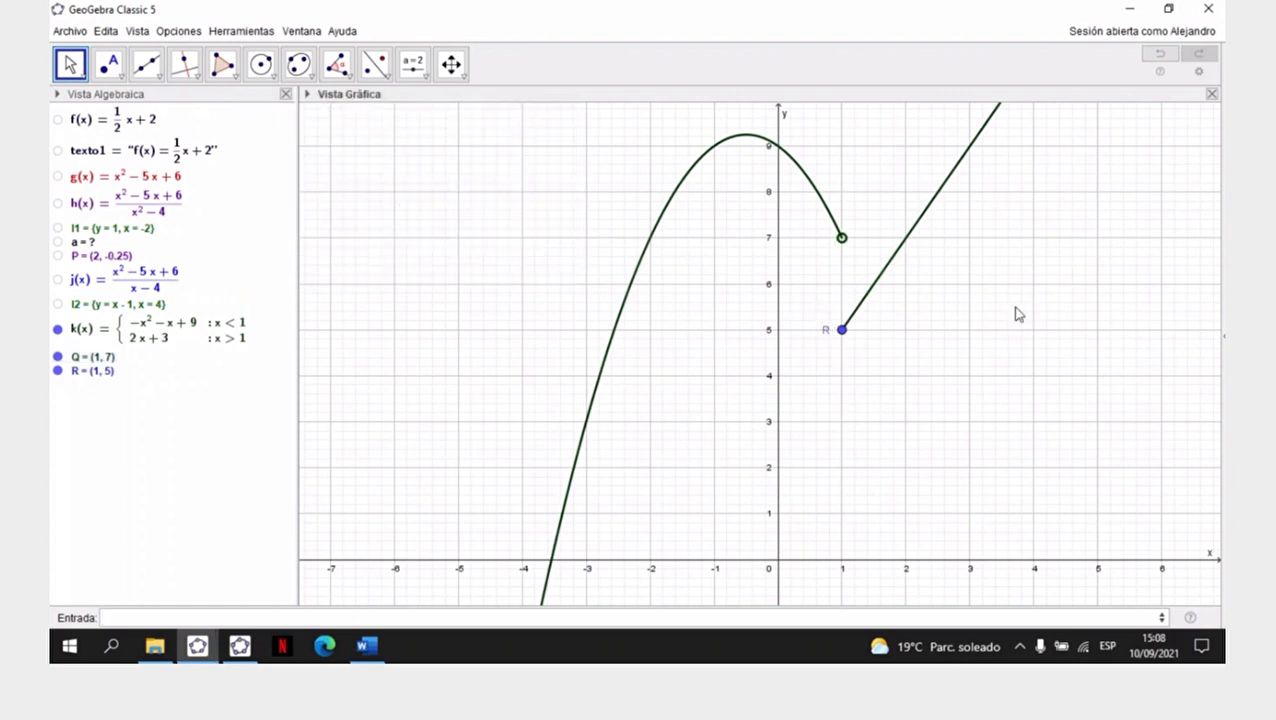
- Copy point Q's visual style onto point R with the Copiar estilo visual tool and return to Elige y Mueve
{"action": "left_click", "coordinate": [463, 80]}
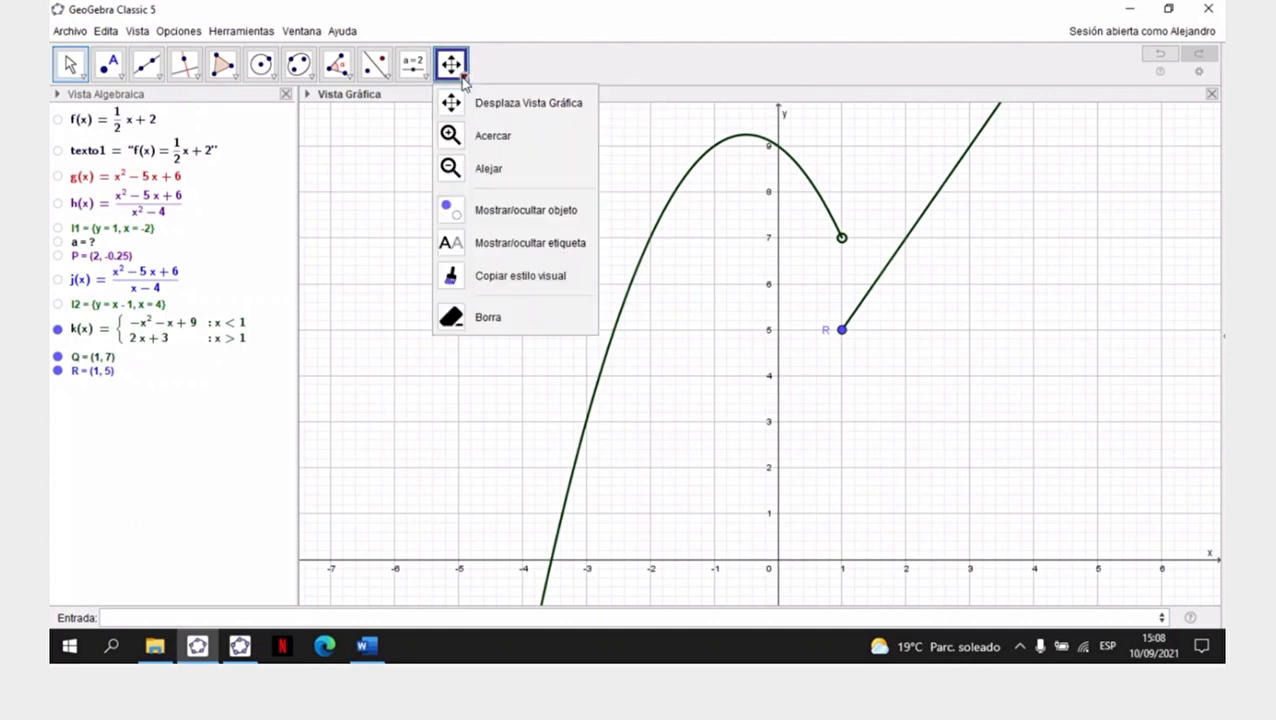
{"action": "left_click", "coordinate": [494, 284]}
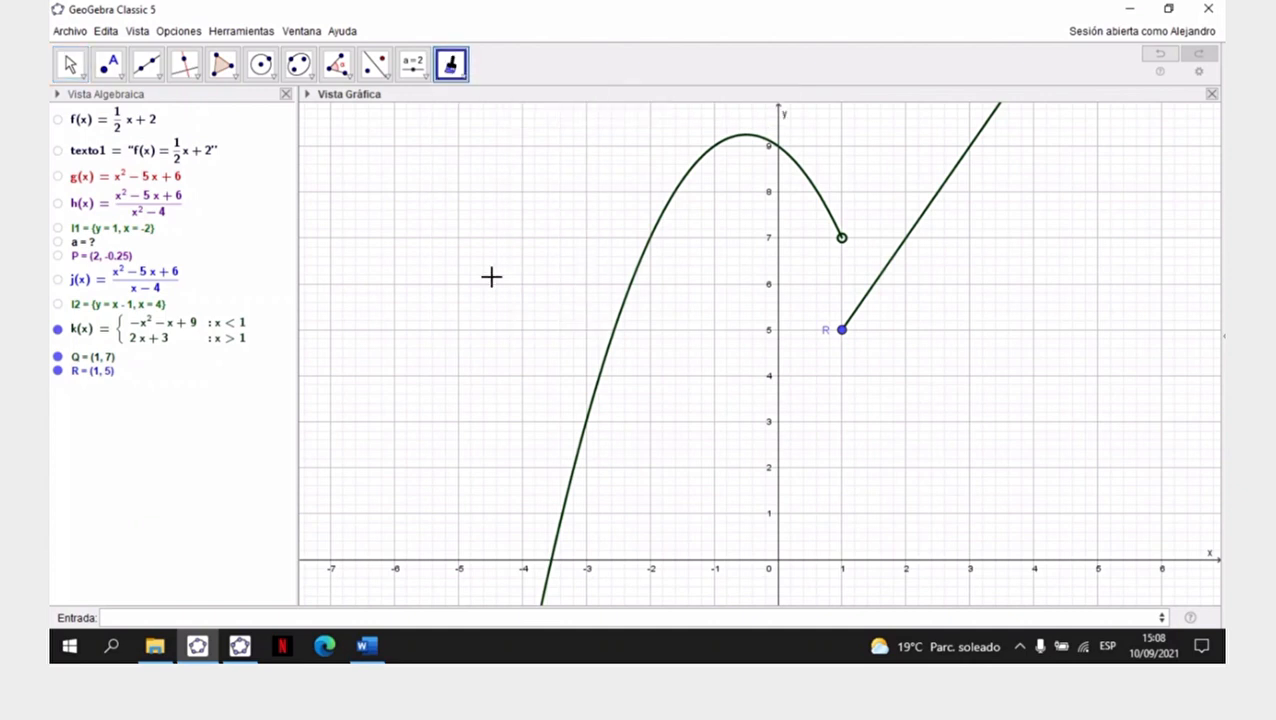
{"action": "left_click", "coordinate": [842, 237]}
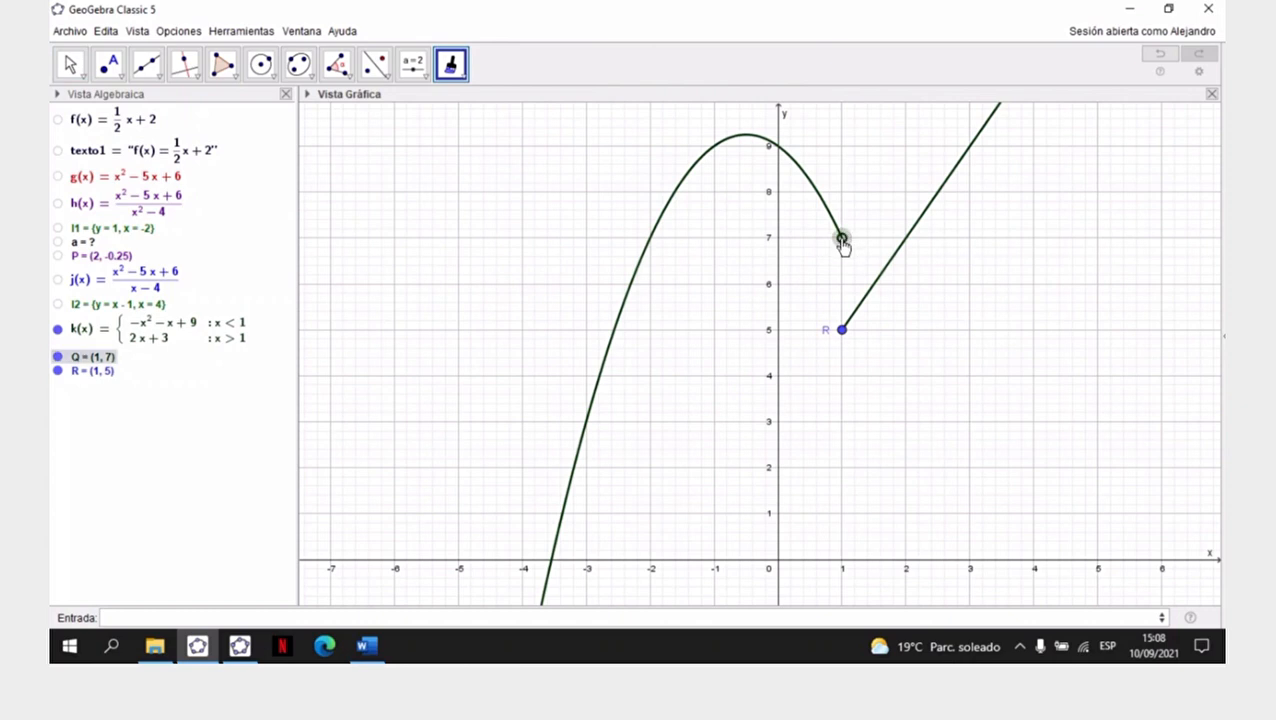
{"action": "left_click", "coordinate": [842, 331]}
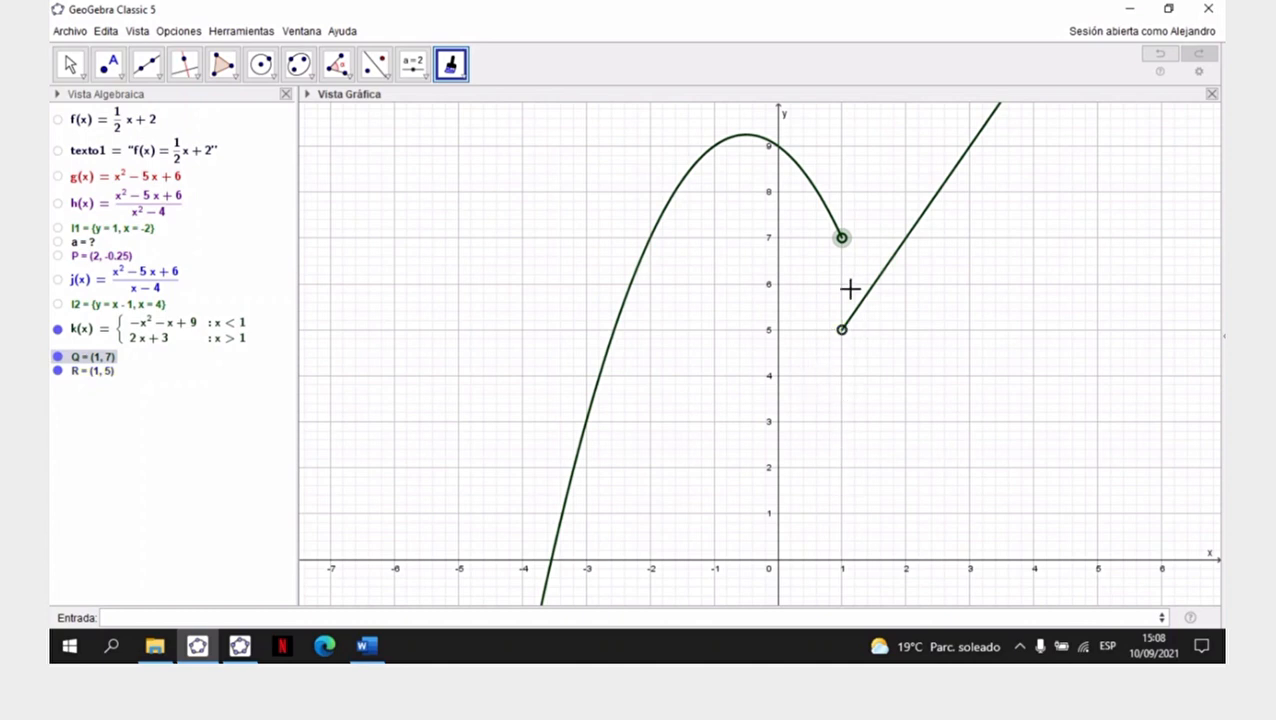
{"action": "left_click", "coordinate": [68, 66]}
{"action": "left_click", "coordinate": [68, 66]}
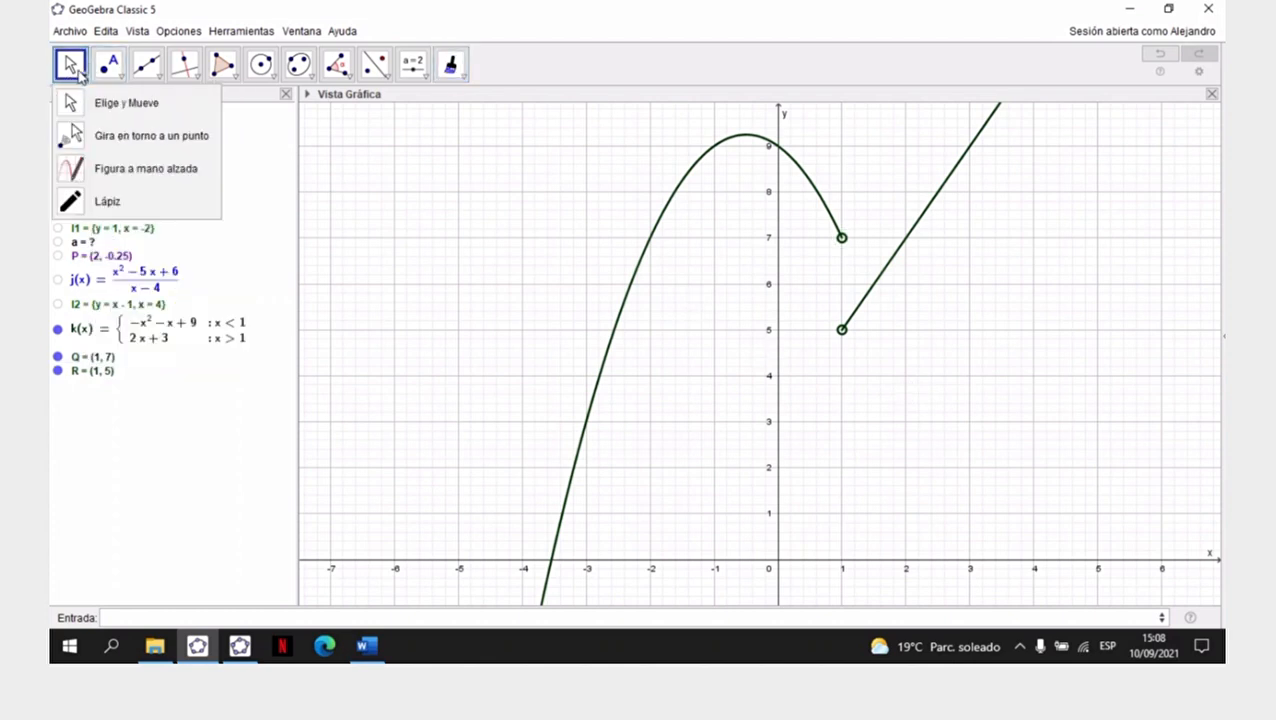
{"action": "left_click", "coordinate": [110, 116]}
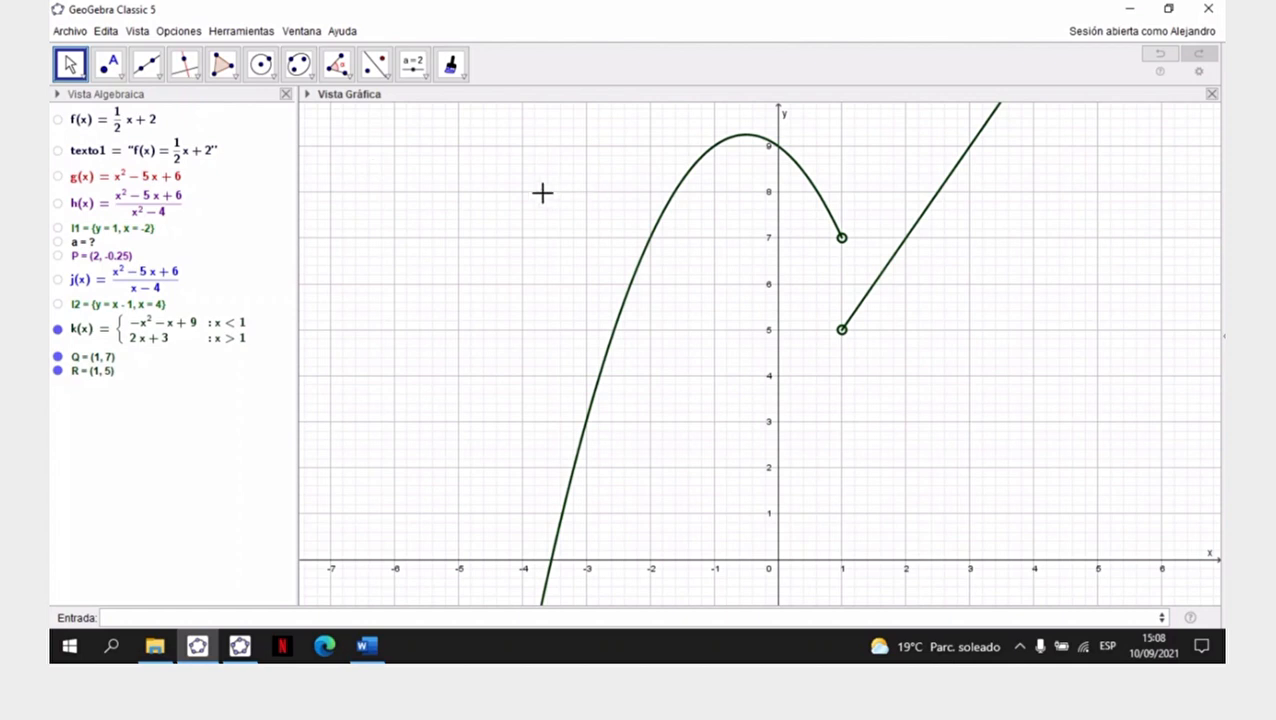
- Hide function k and its endpoints Q and R from the graph
{"action": "left_click_drag", "start_coordinate": [497, 195], "coordinate": [472, 225]}
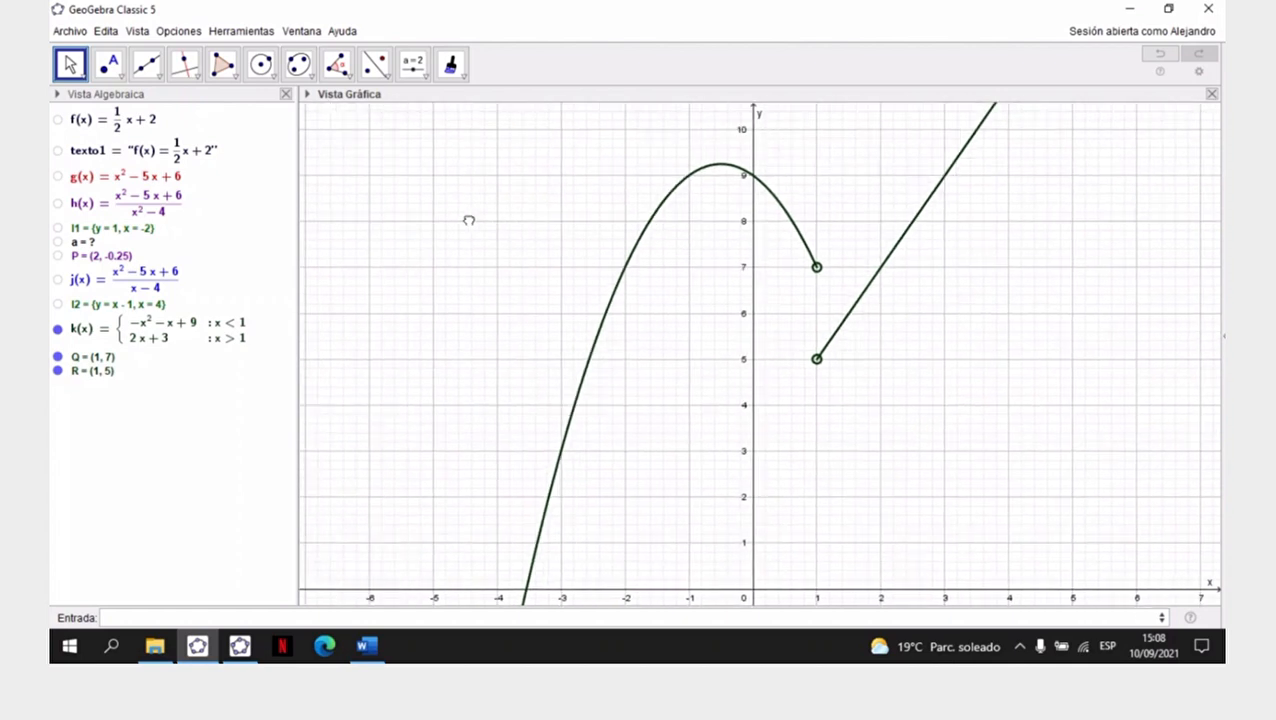
{"action": "left_click", "coordinate": [57, 330]}
{"action": "left_click", "coordinate": [57, 356]}
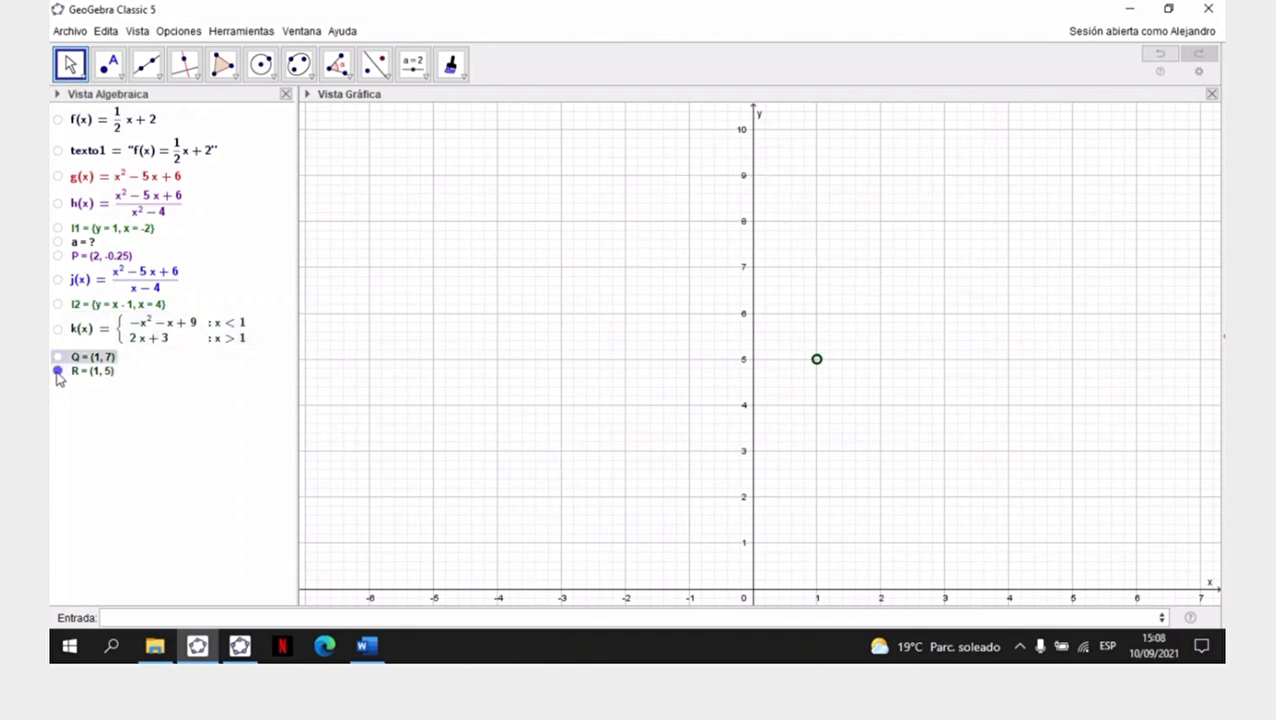
{"action": "left_click", "coordinate": [57, 370]}
- Check the definition of piecewise function m in the Word exercise sheet and return to GeoGebra
{"action": "left_click", "coordinate": [368, 648]}
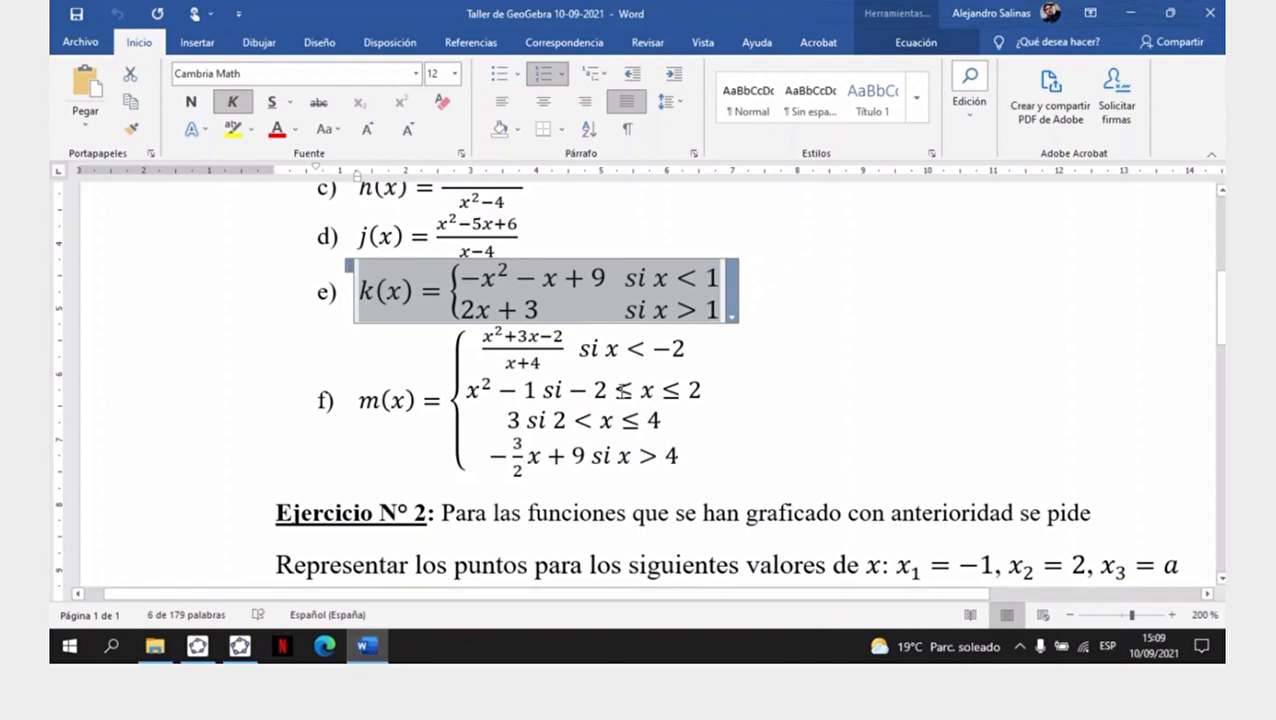
{"action": "left_click", "coordinate": [197, 645]}
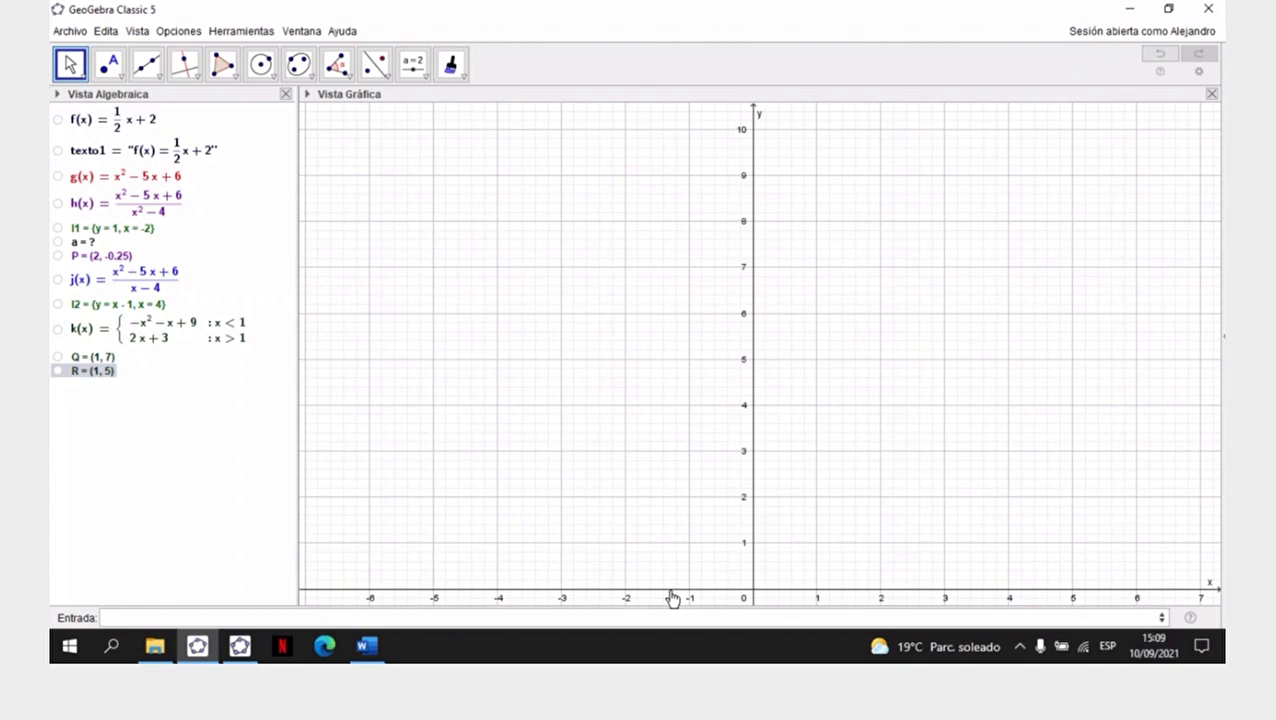
{"action": "left_click", "coordinate": [472, 612]}
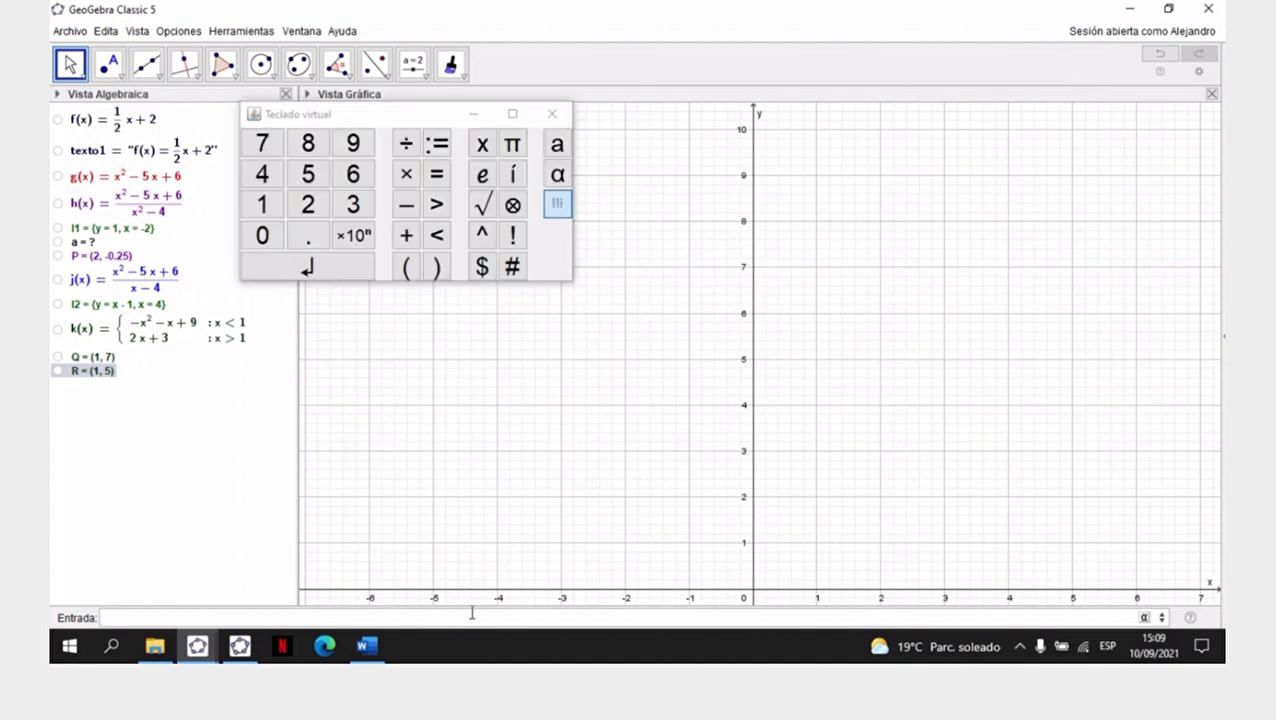
{"action": "left_click_drag", "start_coordinate": [970, 360], "coordinate": [968, 155]}
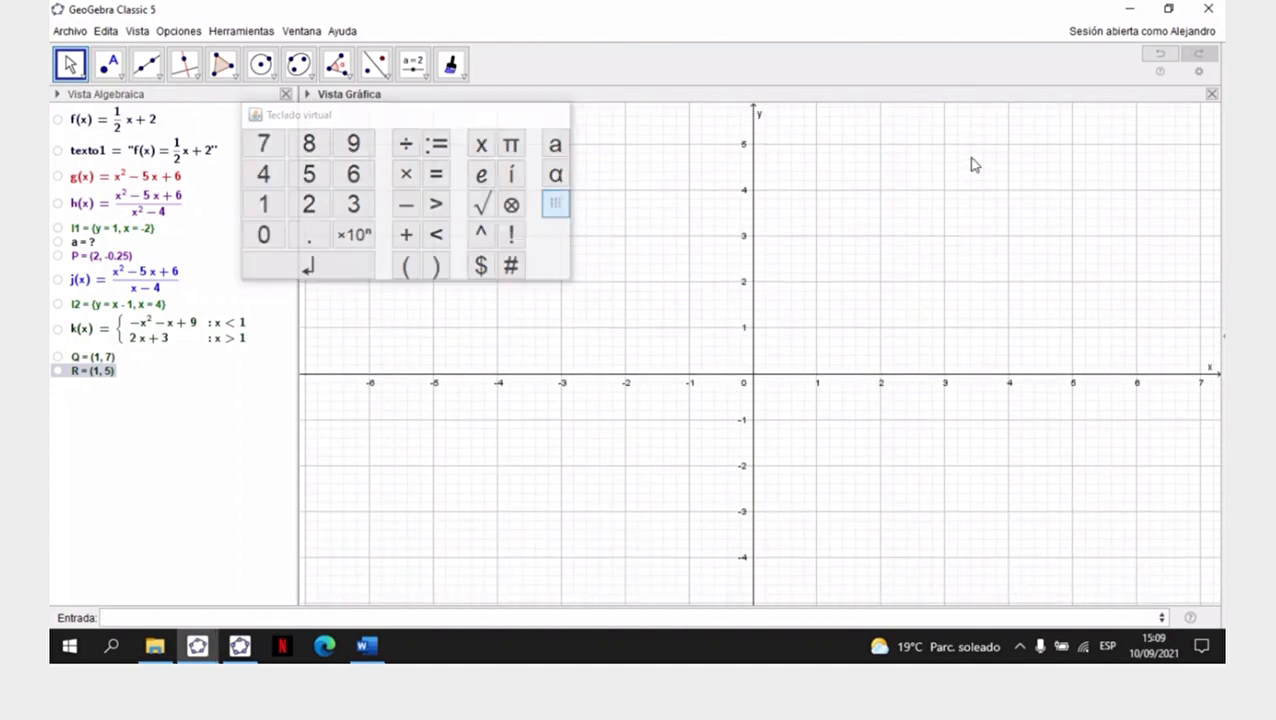
{"action": "left_click_drag", "start_coordinate": [886, 304], "coordinate": [800, 305]}
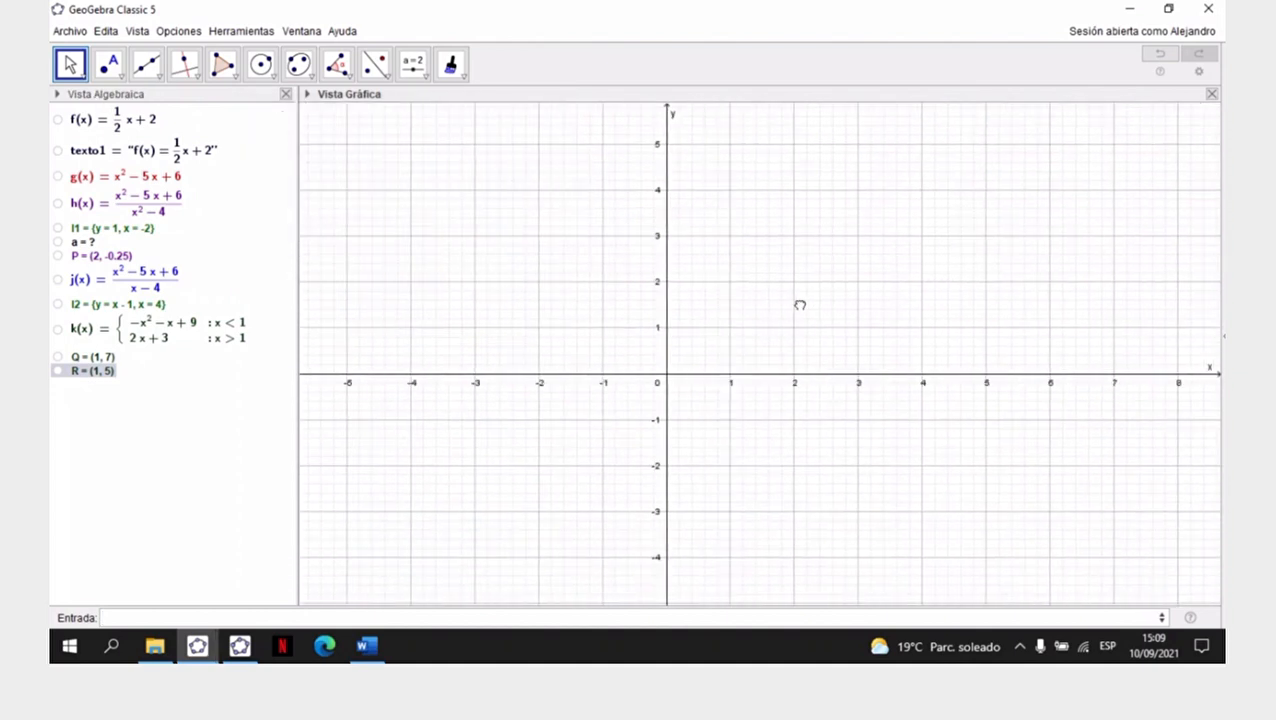
- Begin a new function definition in the input bar with m(x)=
{"action": "left_click", "coordinate": [276, 617]}
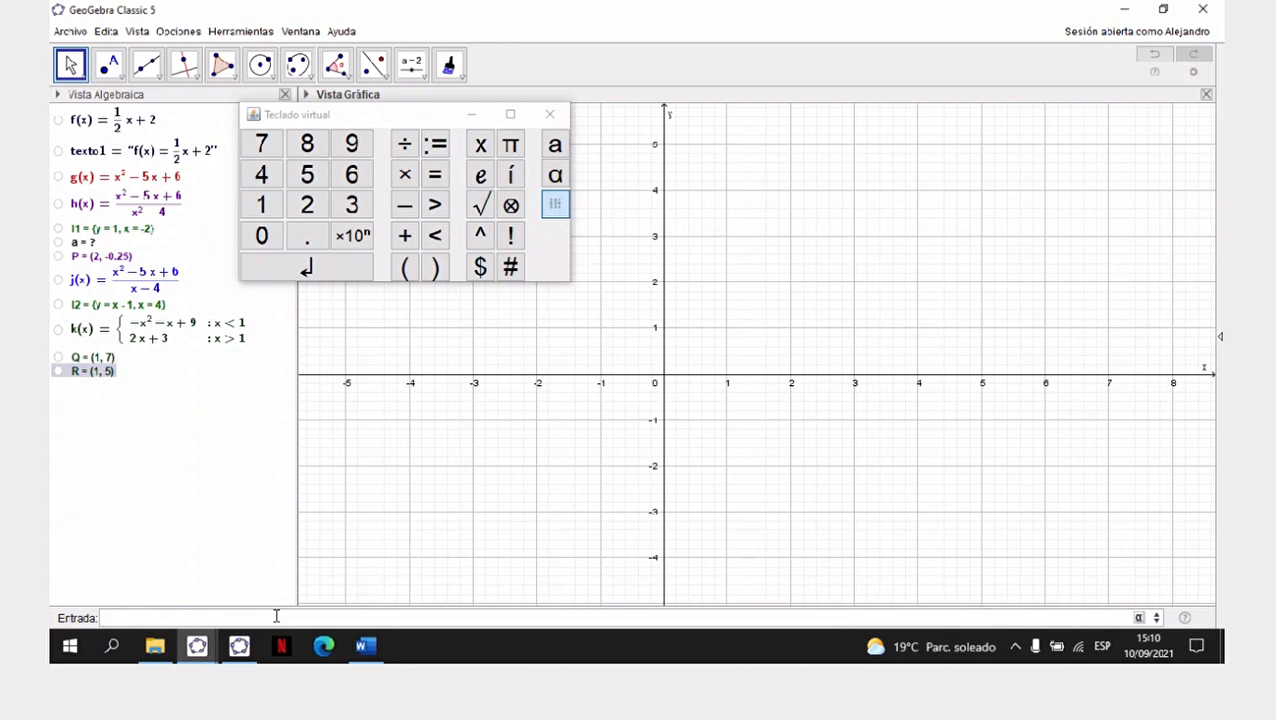
{"action": "type", "text": "m(x"}
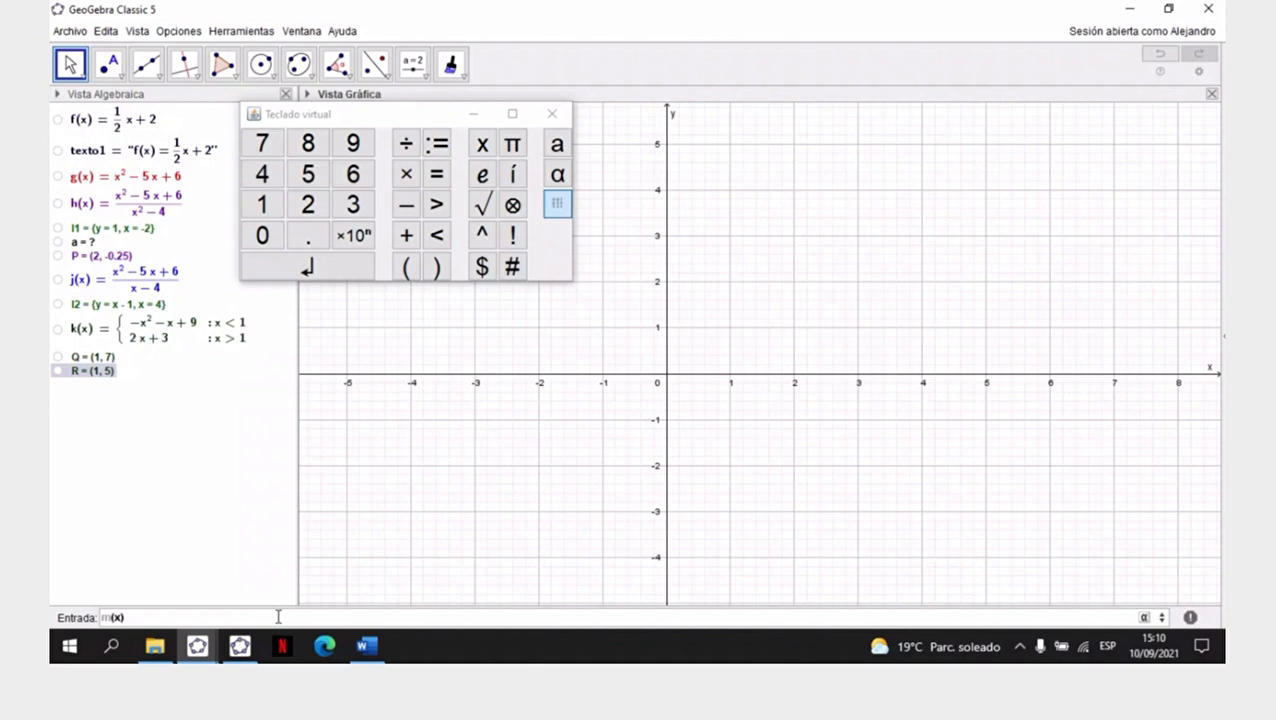
{"action": "type", "text": ")=si"}
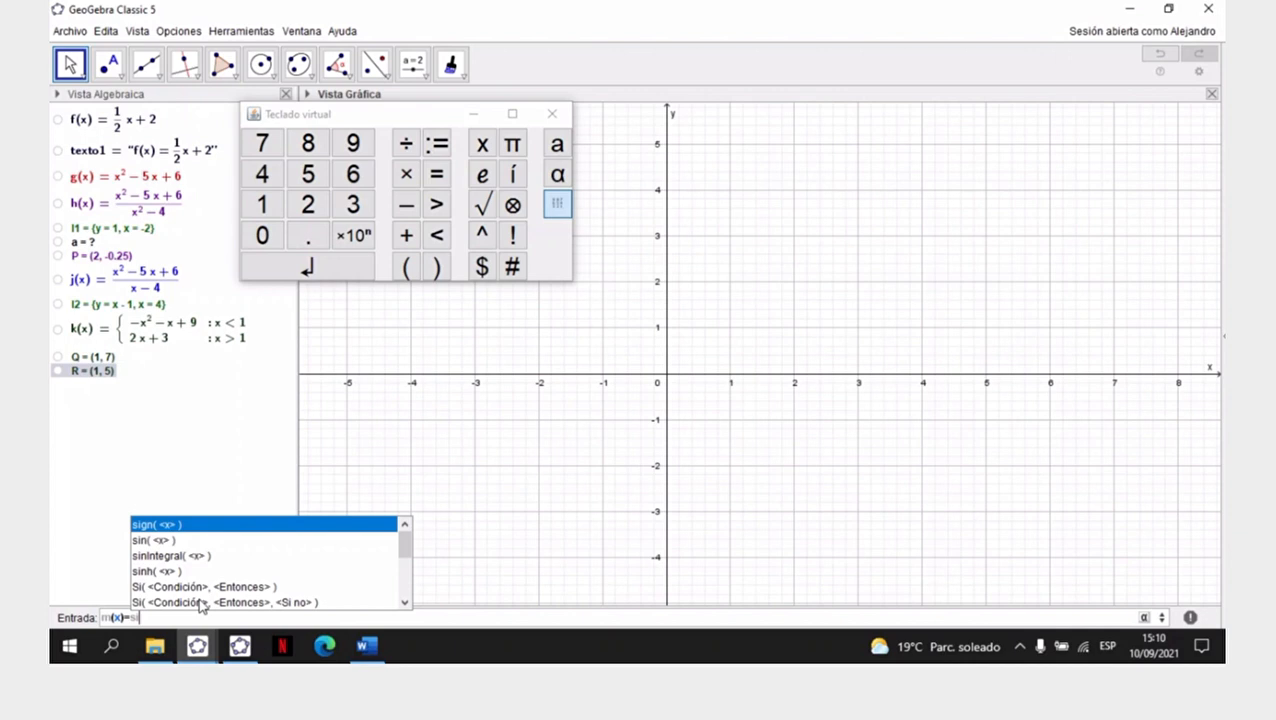
{"action": "double_click", "coordinate": [302, 604]}
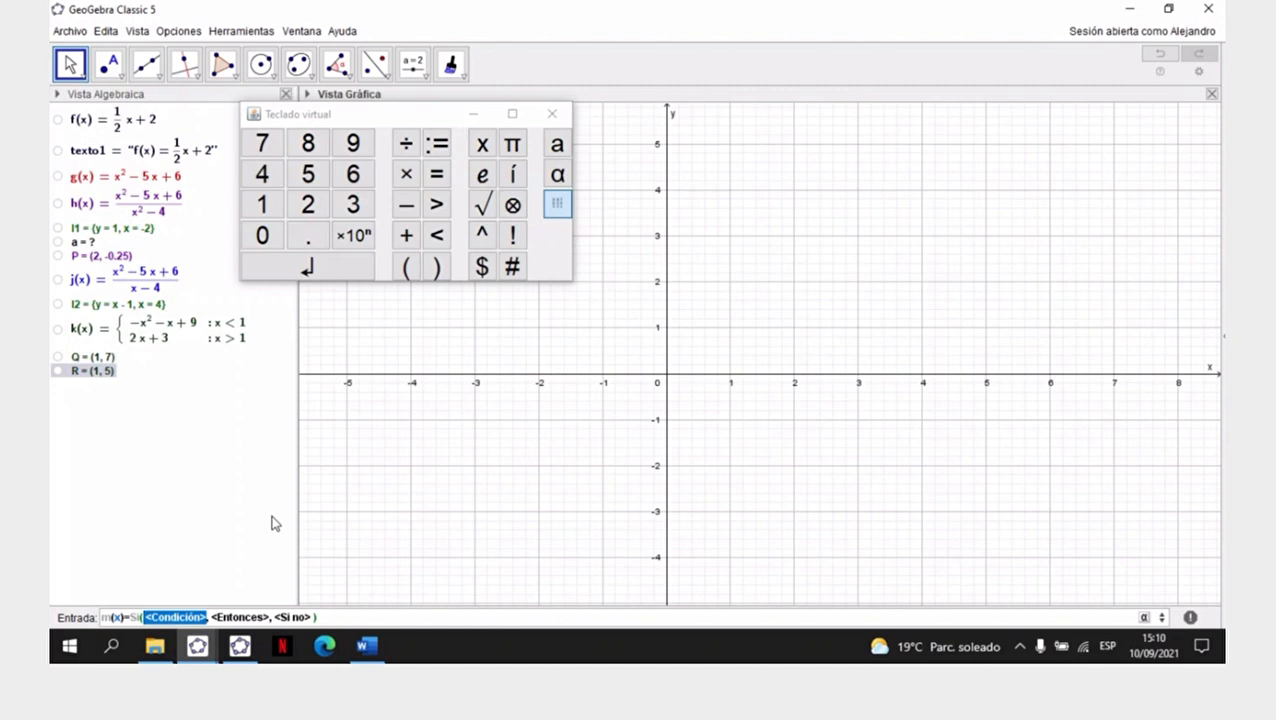
{"action": "key", "text": "BackSpace"}
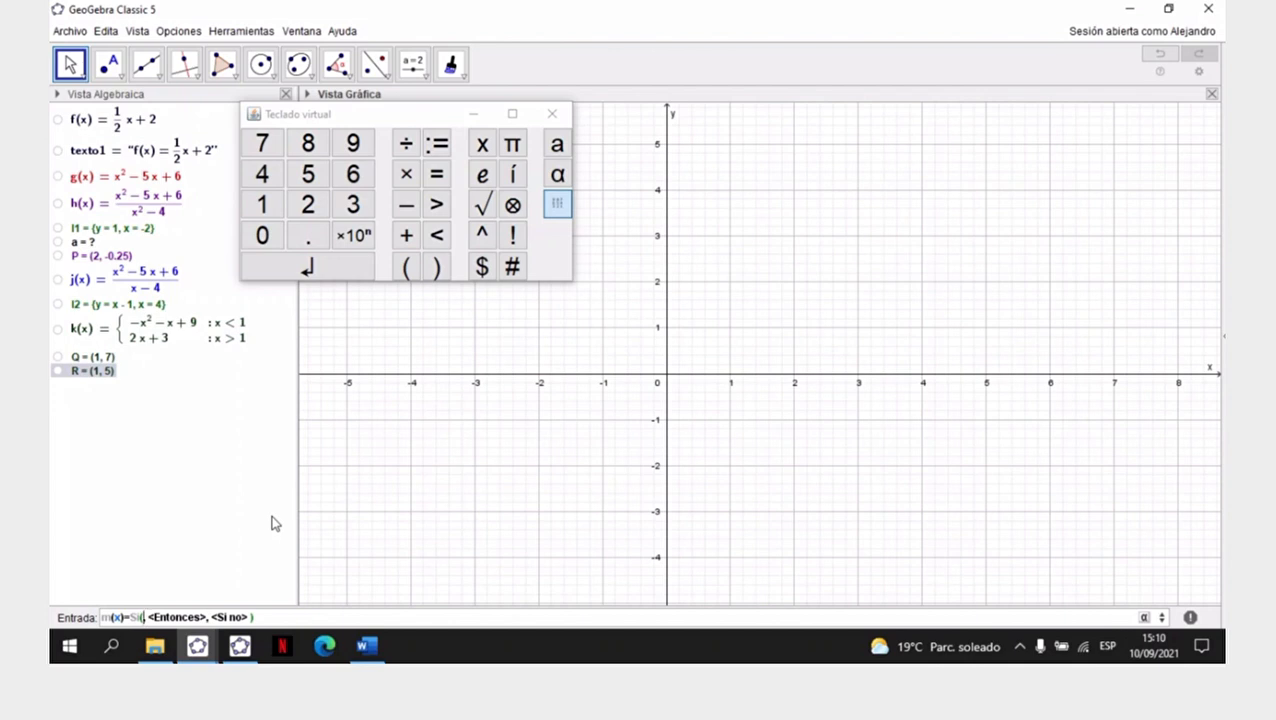
{"action": "type", "text": "x<-2"}
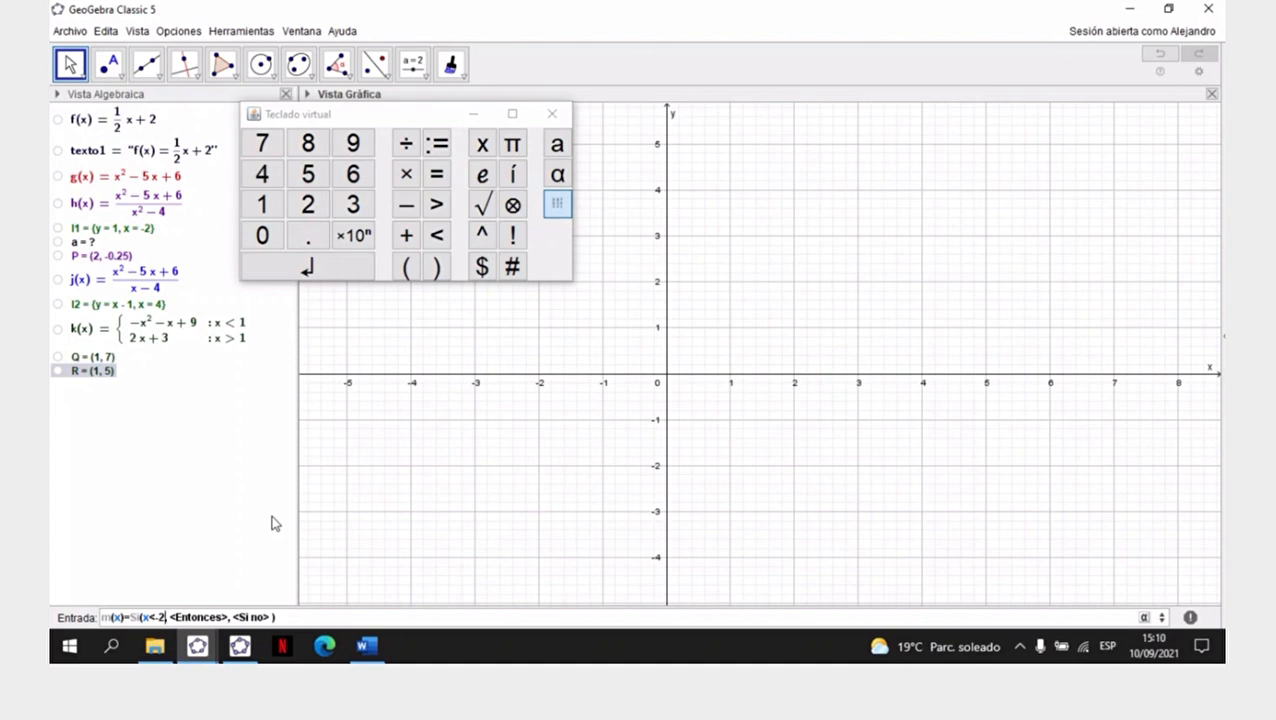
{"action": "key", "text": "Tab"}
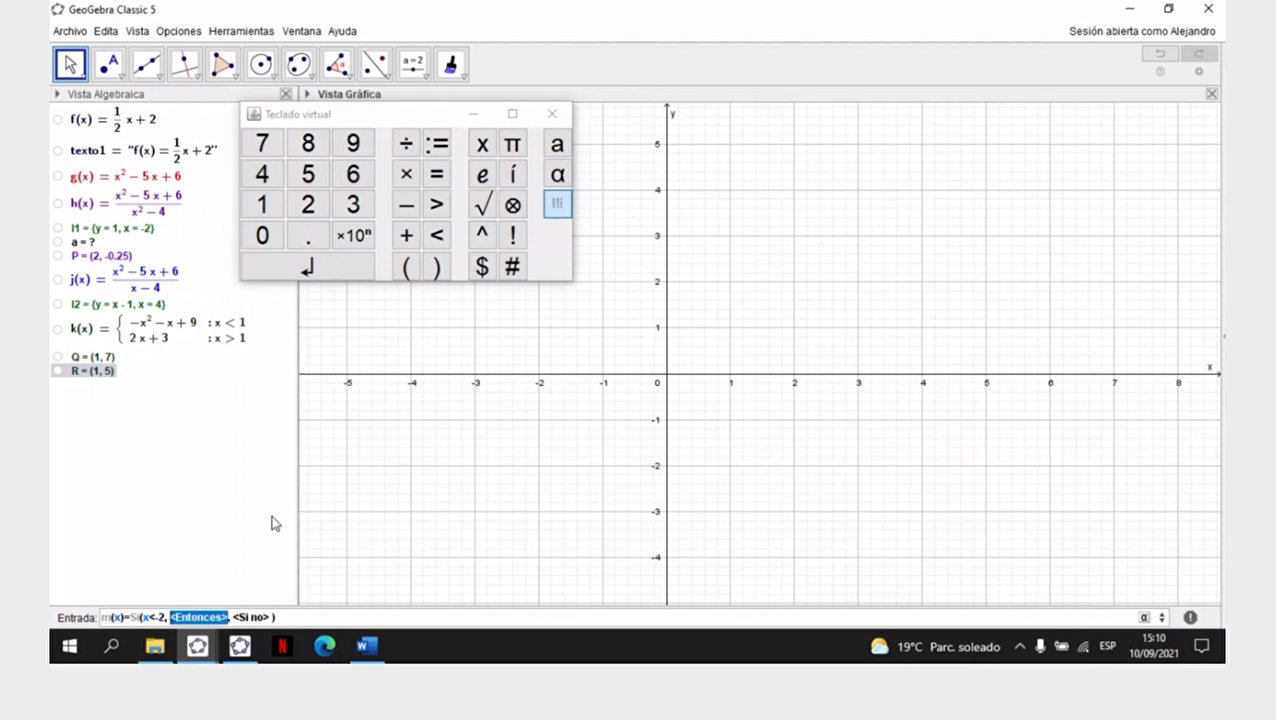
{"action": "key", "text": "BackSpace"}
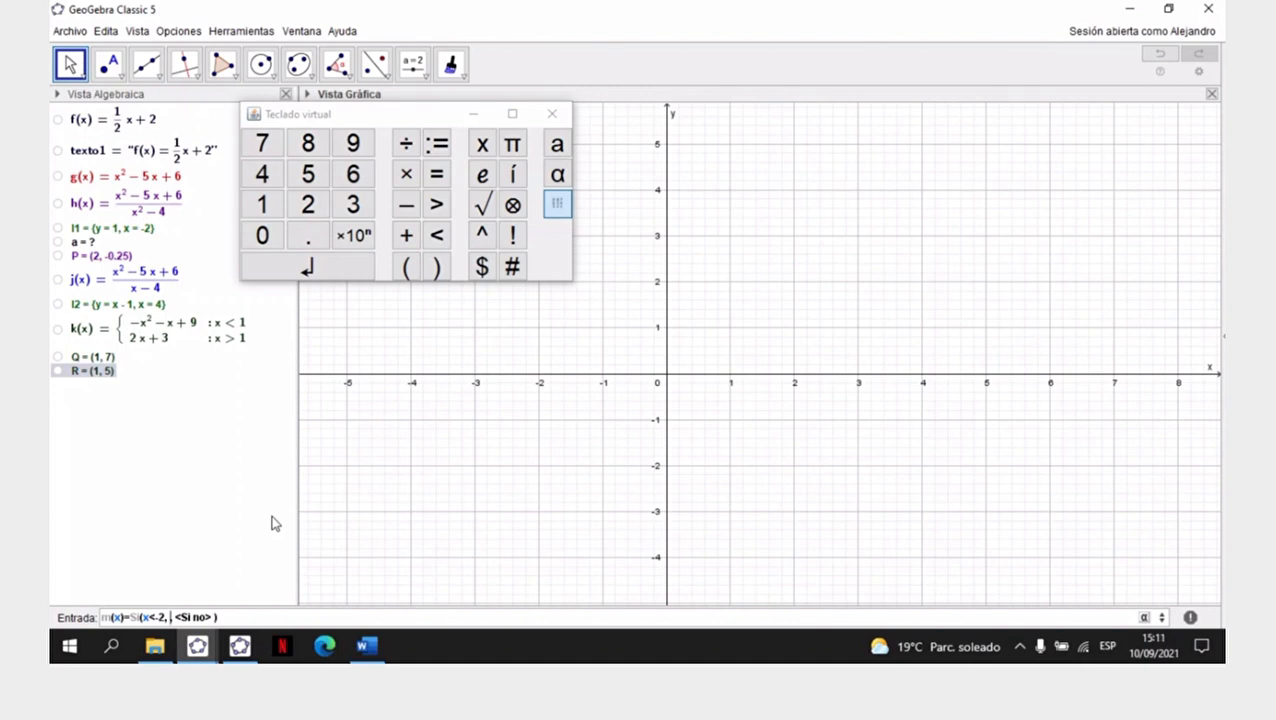
{"action": "type", "text": "("}
{"action": "key", "text": "Right"}
{"action": "key", "text": "Right"}
{"action": "key", "text": "Right"}
{"action": "key", "text": "Right"}
{"action": "key", "text": "Right"}
{"action": "key", "text": "Right"}
{"action": "key", "text": "Right"}
{"action": "key", "text": "Right"}
{"action": "key", "text": "Right"}
{"action": "key", "text": "BackSpace"}
{"action": "key", "text": "BackSpace"}
{"action": "key", "text": "BackSpace"}
{"action": "key", "text": "BackSpace"}
{"action": "key", "text": "BackSpace"}
{"action": "key", "text": "BackSpace"}
{"action": "key", "text": "BackSpace"}
{"action": "key", "text": "BackSpace"}
{"action": "key", "text": "BackSpace"}
{"action": "key", "text": "BackSpace"}
{"action": "key", "text": "BackSpace"}
{"action": "key", "text": "BackSpace"}
{"action": "key", "text": "BackSpace"}
- Insert the Si(<Condición>, <Entonces>, <Si no>) command template after m(x)=
{"action": "type", "text": "si"}
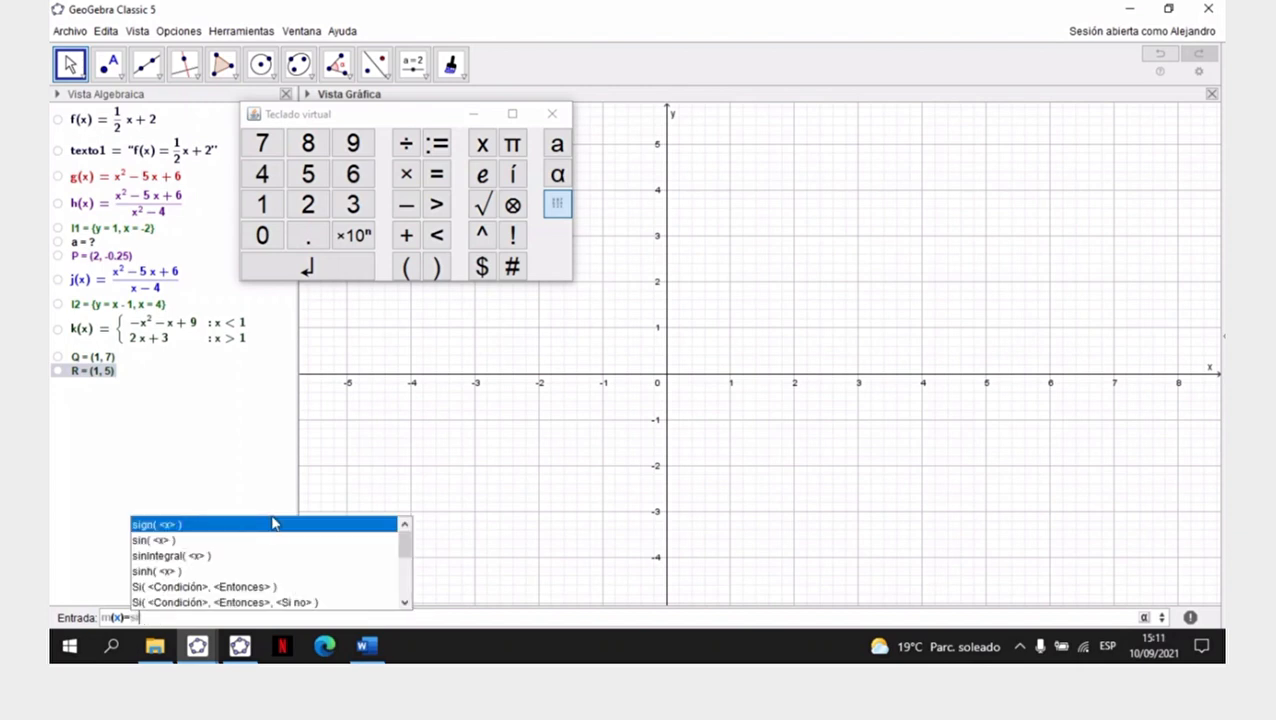
{"action": "key", "text": "Down"}
{"action": "key", "text": "Down"}
{"action": "key", "text": "Down"}
{"action": "key", "text": "Down"}
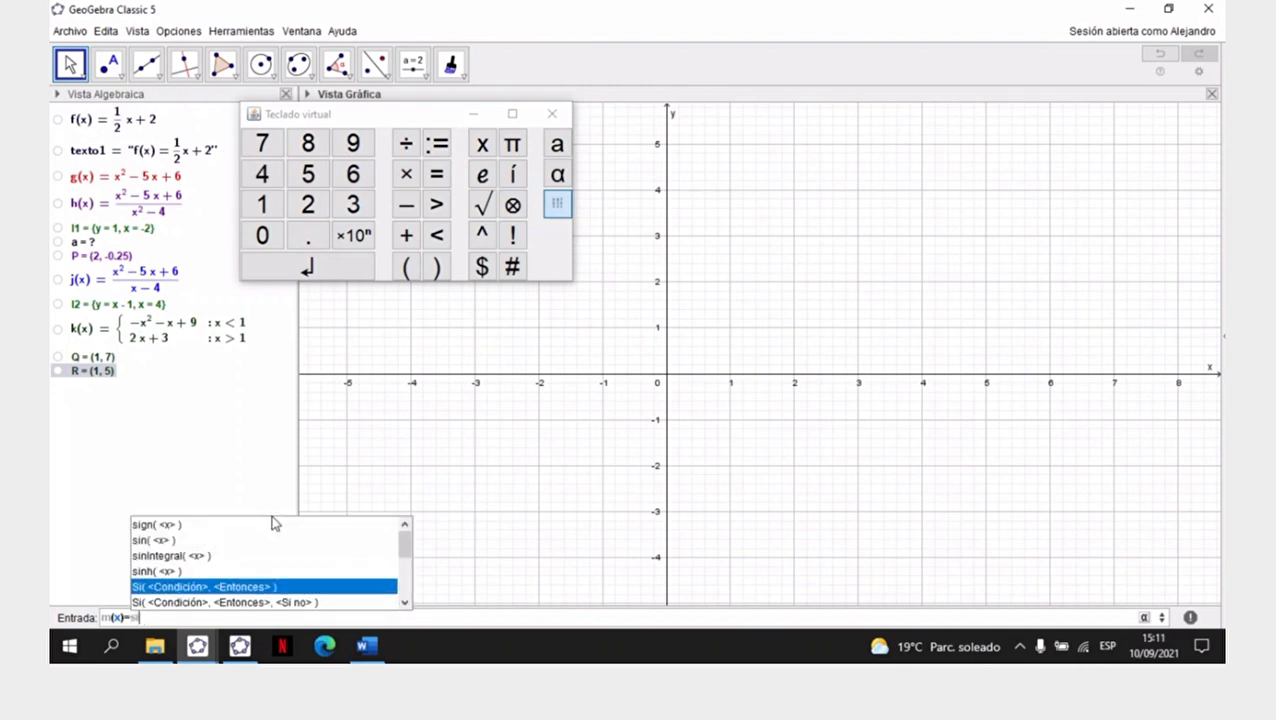
{"action": "key", "text": "Down"}
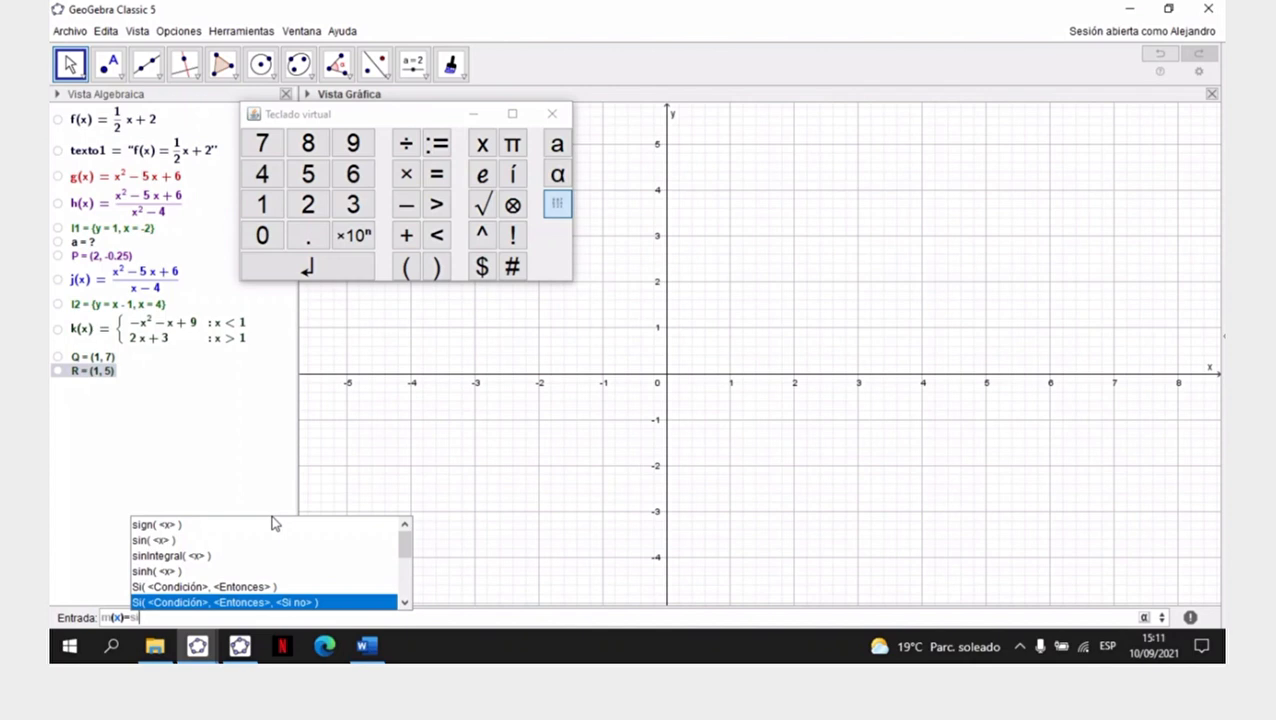
{"action": "key", "text": "Return"}
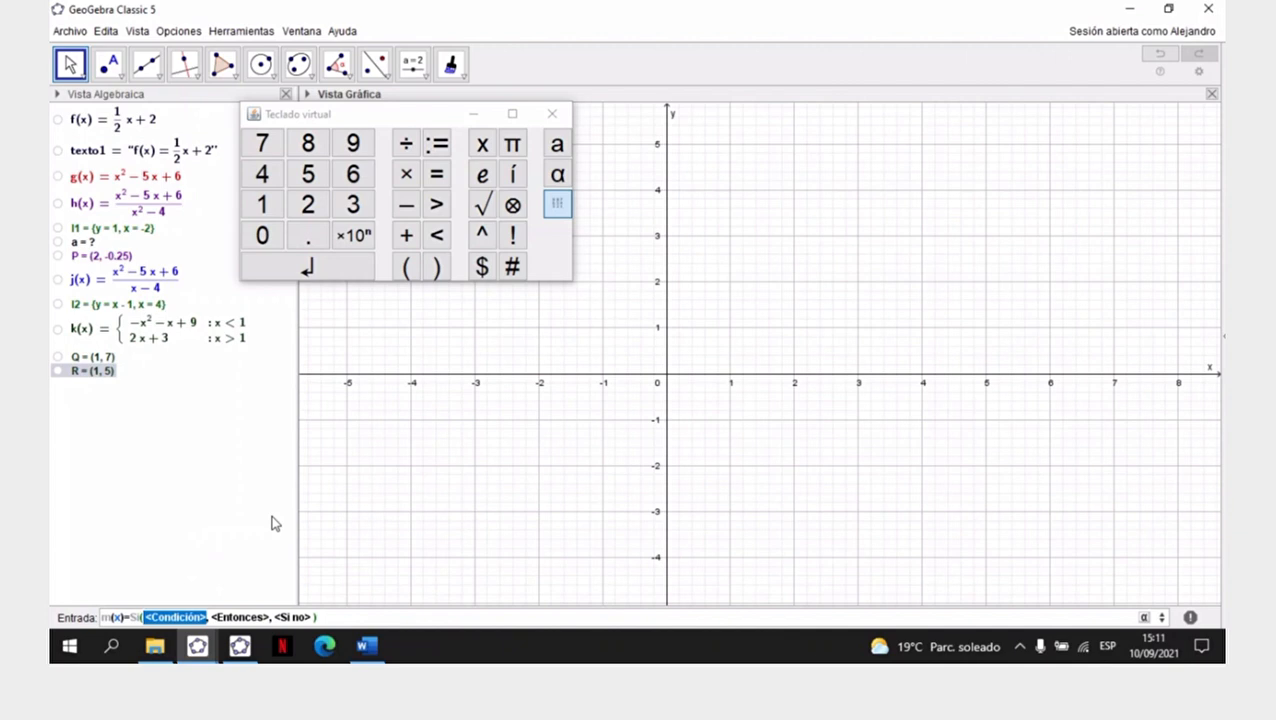
- Replace the <Condición> placeholder of m's Si command with x<-2
{"action": "key", "text": "BackSpace"}
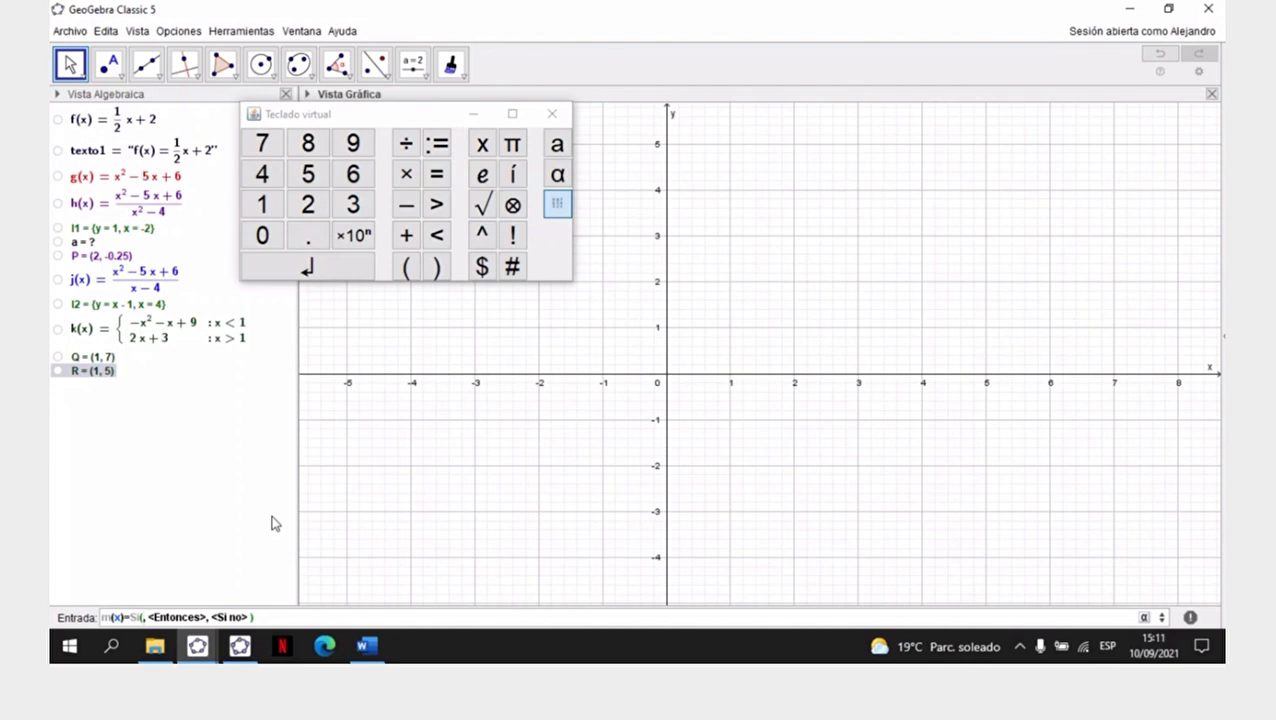
{"action": "type", "text": "x<"}
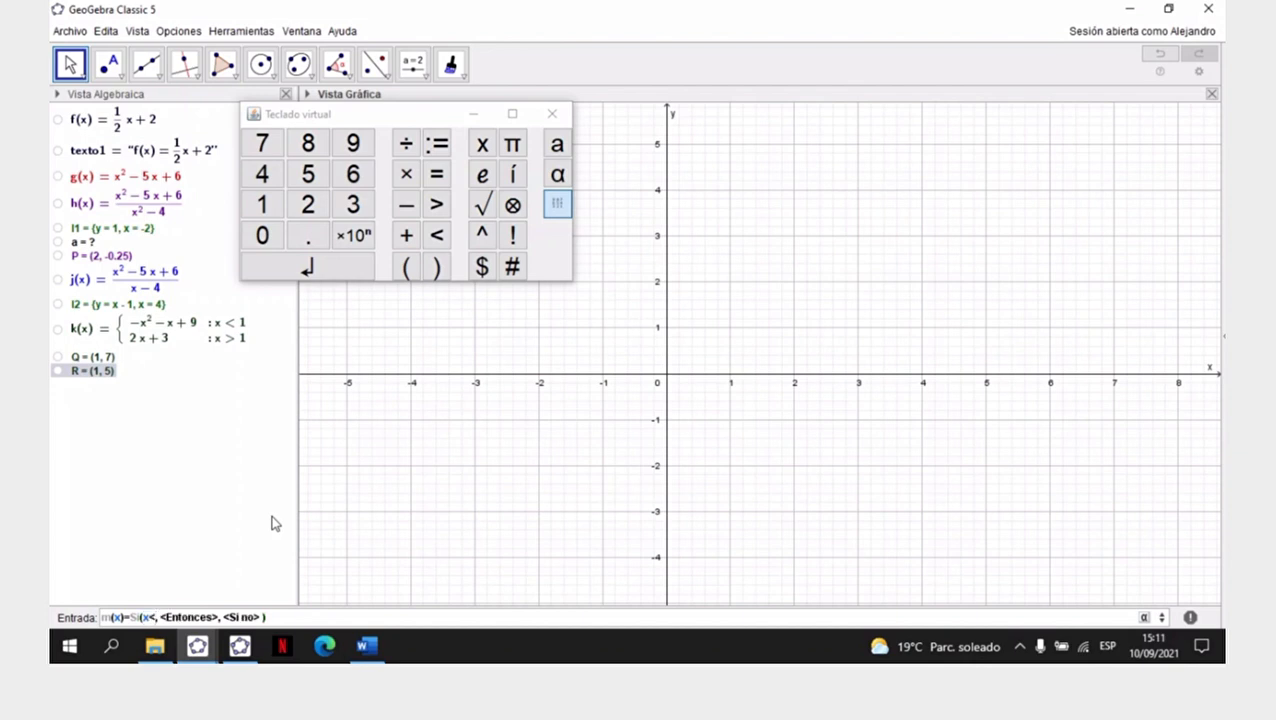
{"action": "type", "text": "-2"}
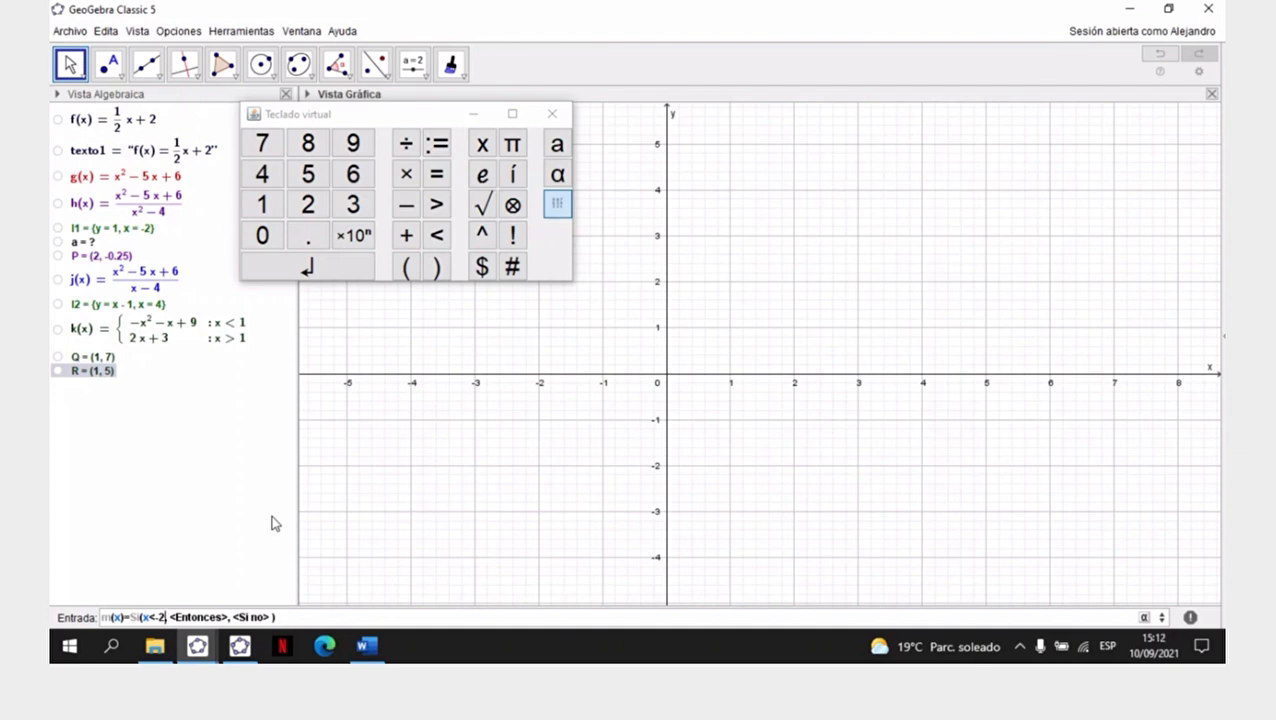
- Replace the <Entonces> placeholder for x<-2 with the numerator (x^2+3x-2)
{"action": "key", "text": "Tab"}
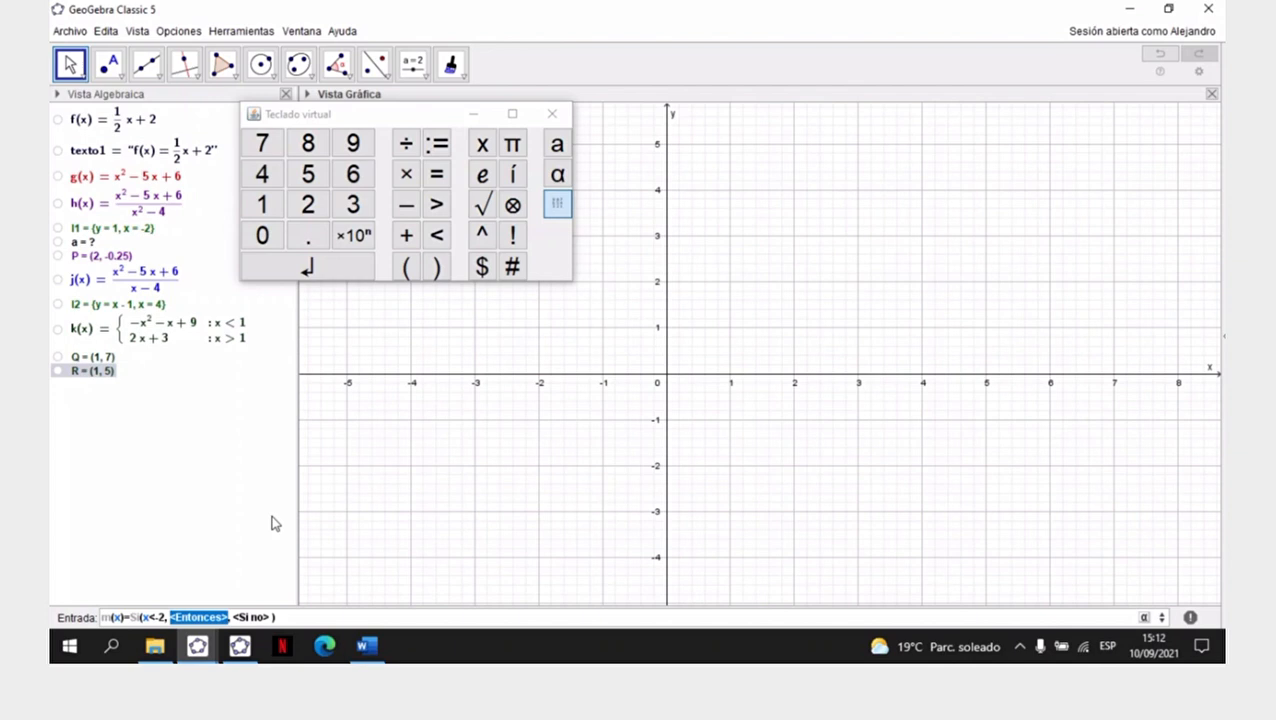
{"action": "key", "text": "BackSpace"}
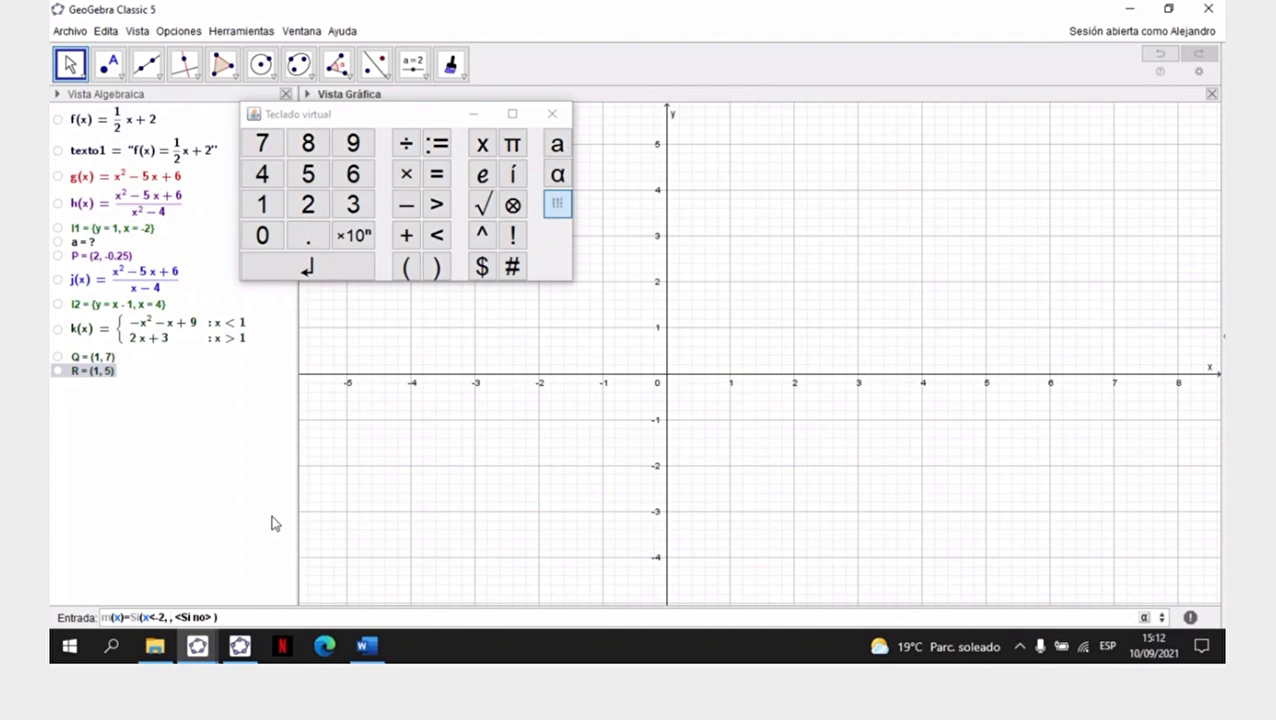
{"action": "type", "text": "("}
{"action": "type", "text": "x"}
{"action": "type", "text": "^2"}
{"action": "type", "text": "+3x"}
{"action": "type", "text": "-2"}
{"action": "type", "text": ")"}
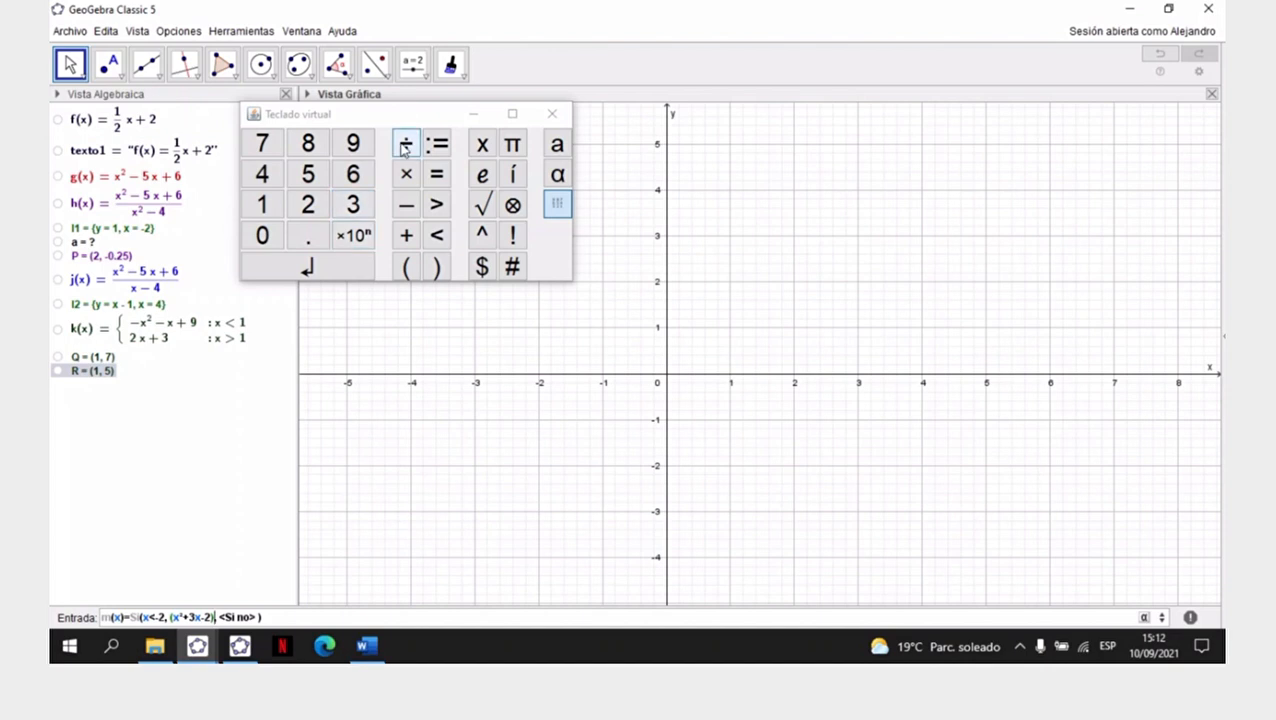
- Complete the first piece's fraction by dividing the numerator by (x+4)
{"action": "left_click", "coordinate": [557, 204]}
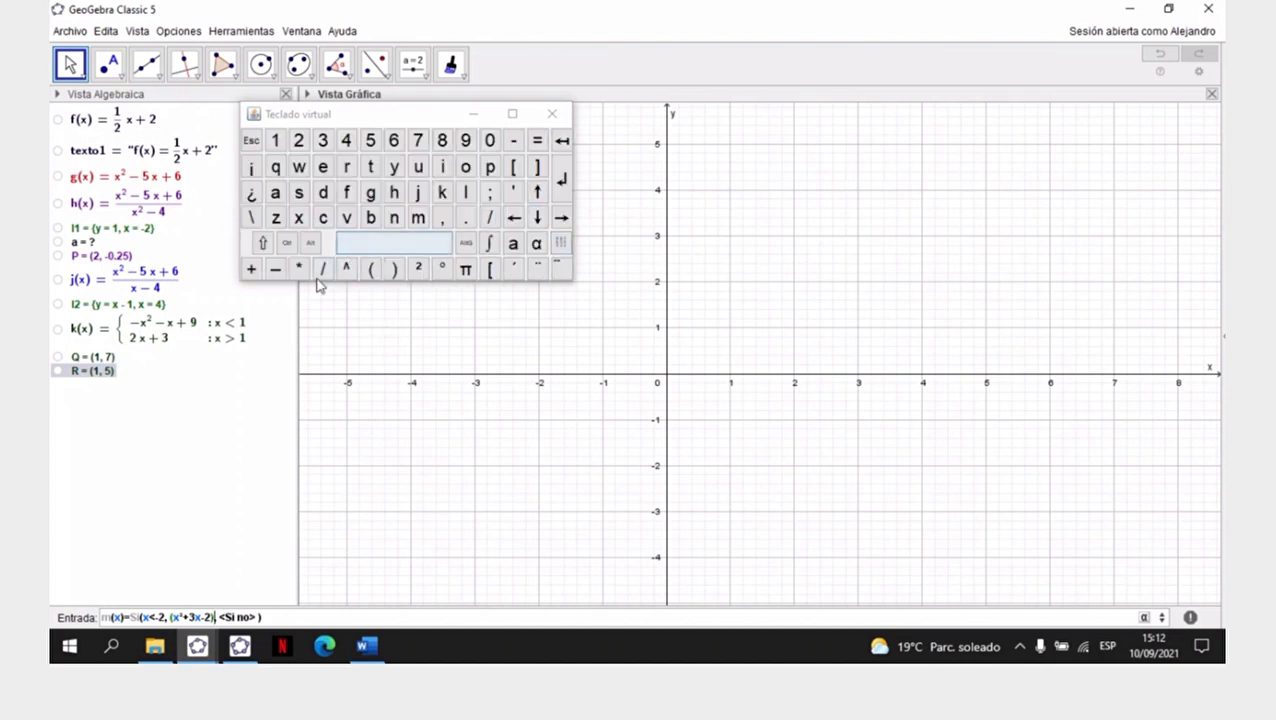
{"action": "left_click", "coordinate": [324, 270]}
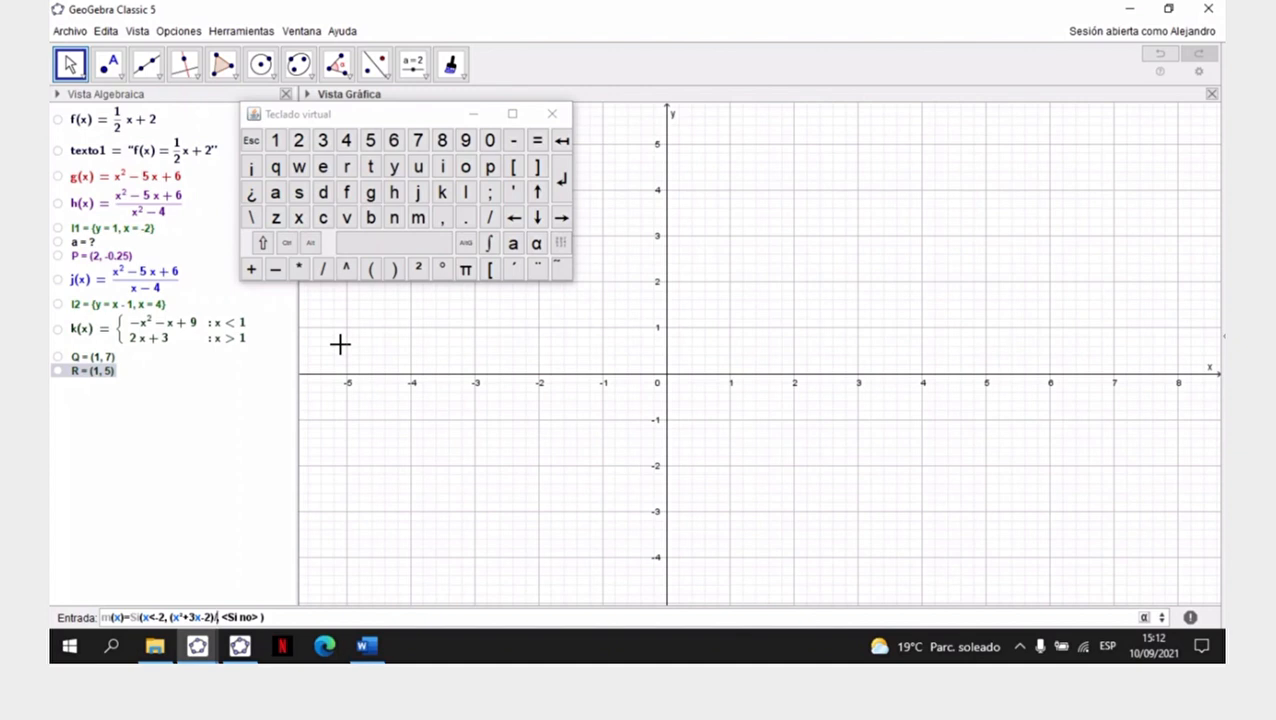
{"action": "type", "text": "(x+4)"}
- Replace the <Si no> placeholder with a nested Si(<Condición>, <Entonces>, <Si no>) command
{"action": "key", "text": "Tab"}
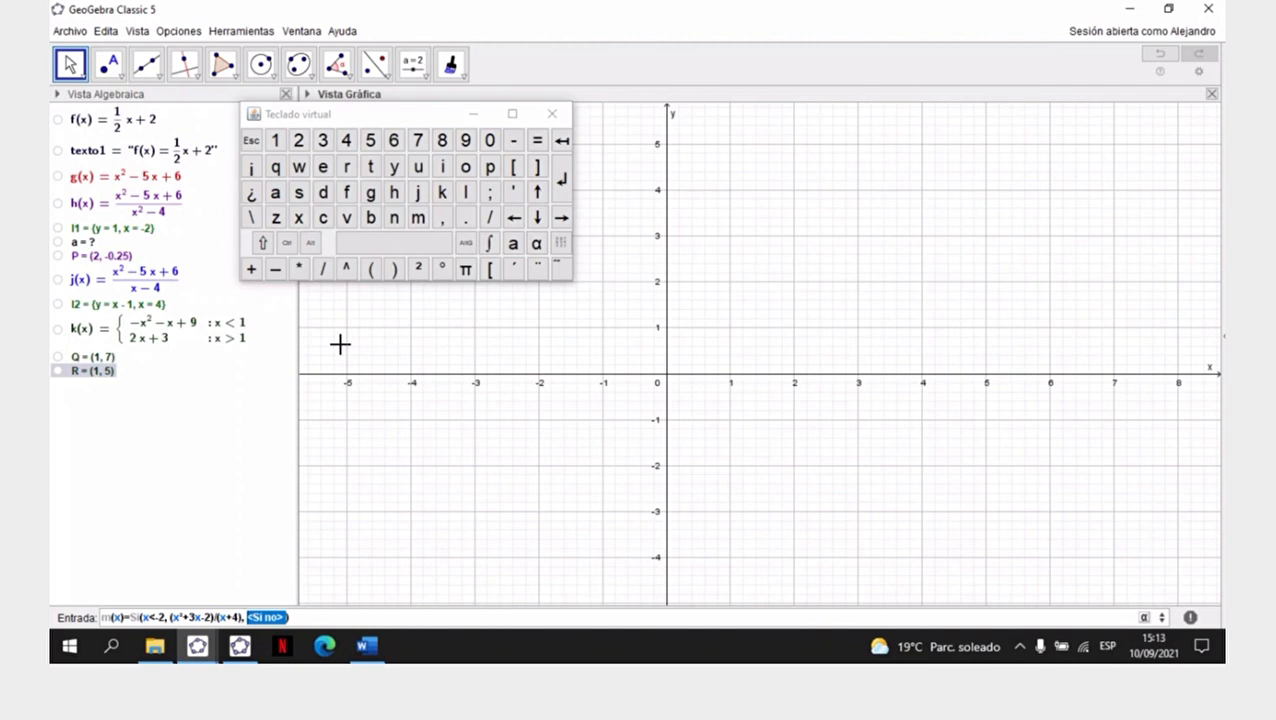
{"action": "key", "text": "BackSpace"}
{"action": "type", "text": "si"}
{"action": "key", "text": "Down"}
{"action": "key", "text": "Down"}
{"action": "key", "text": "Down"}
{"action": "key", "text": "Down"}
{"action": "key", "text": "Down"}
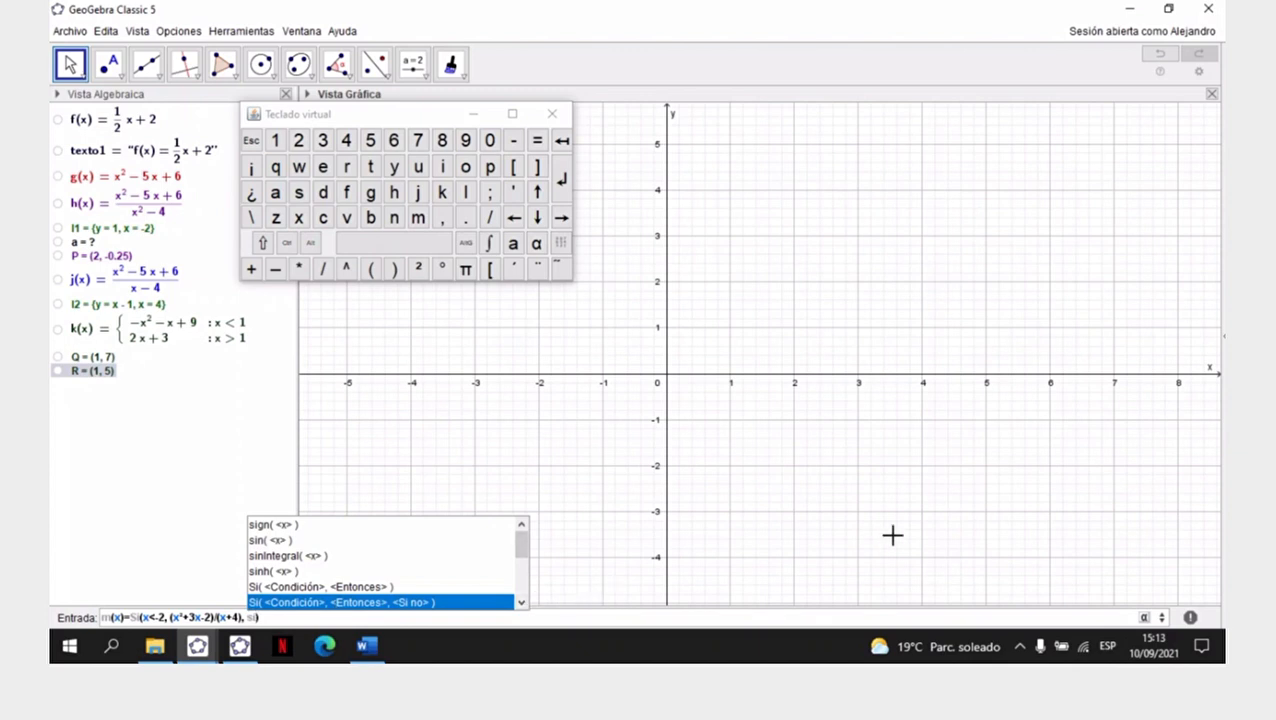
{"action": "key", "text": "Return"}
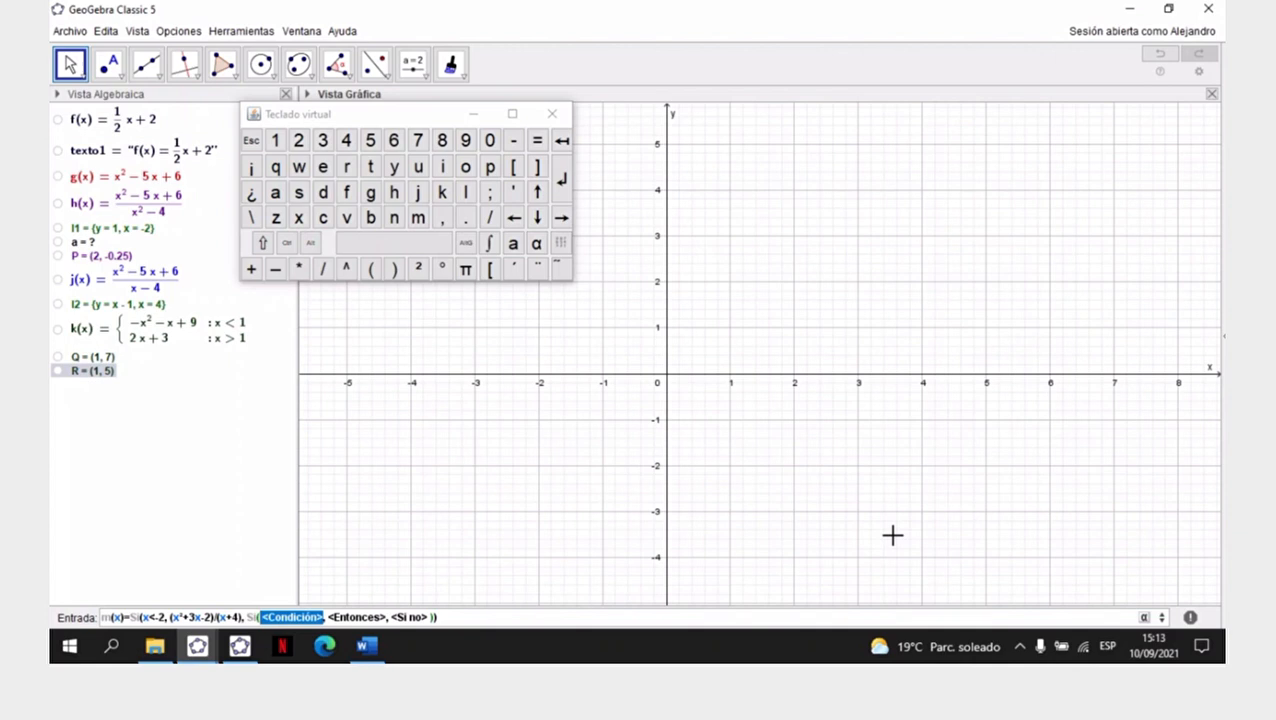
- Set the nested Si command's condition to -2≤x≤2, using the ≤ symbol from the special characters
{"action": "key", "text": "BackSpace"}
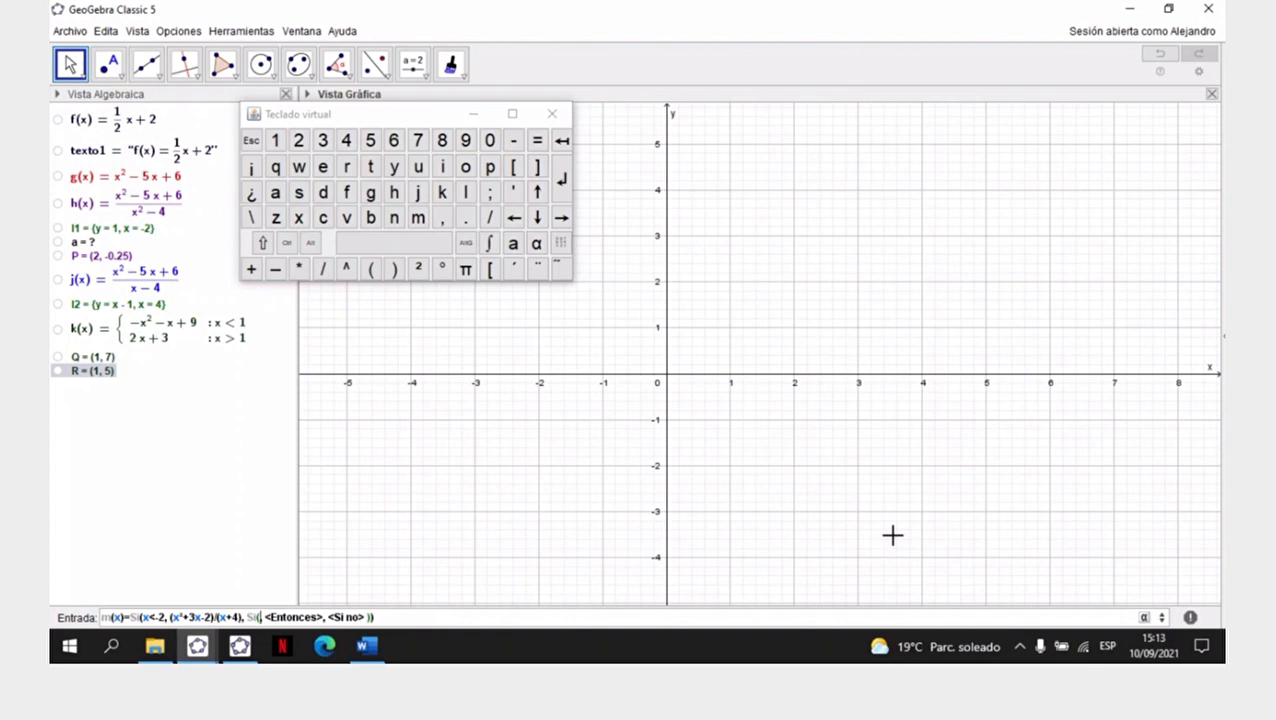
{"action": "type", "text": "-2"}
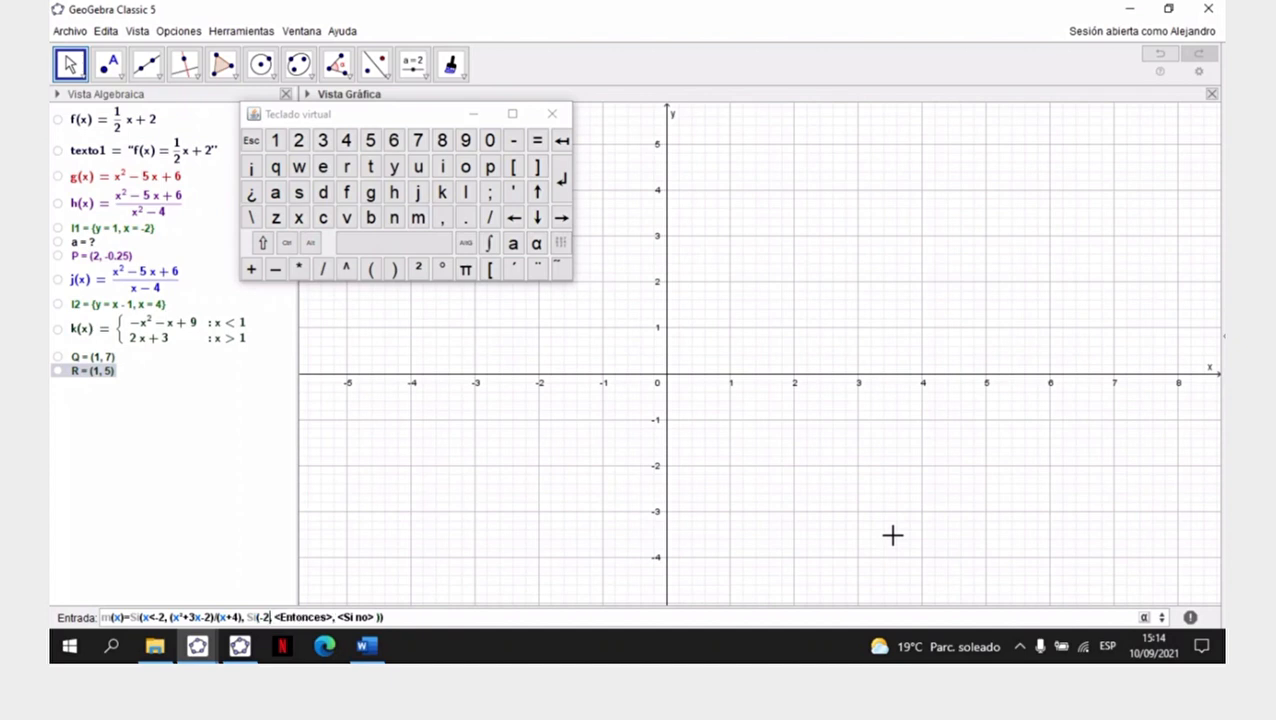
{"action": "left_click", "coordinate": [1145, 617]}
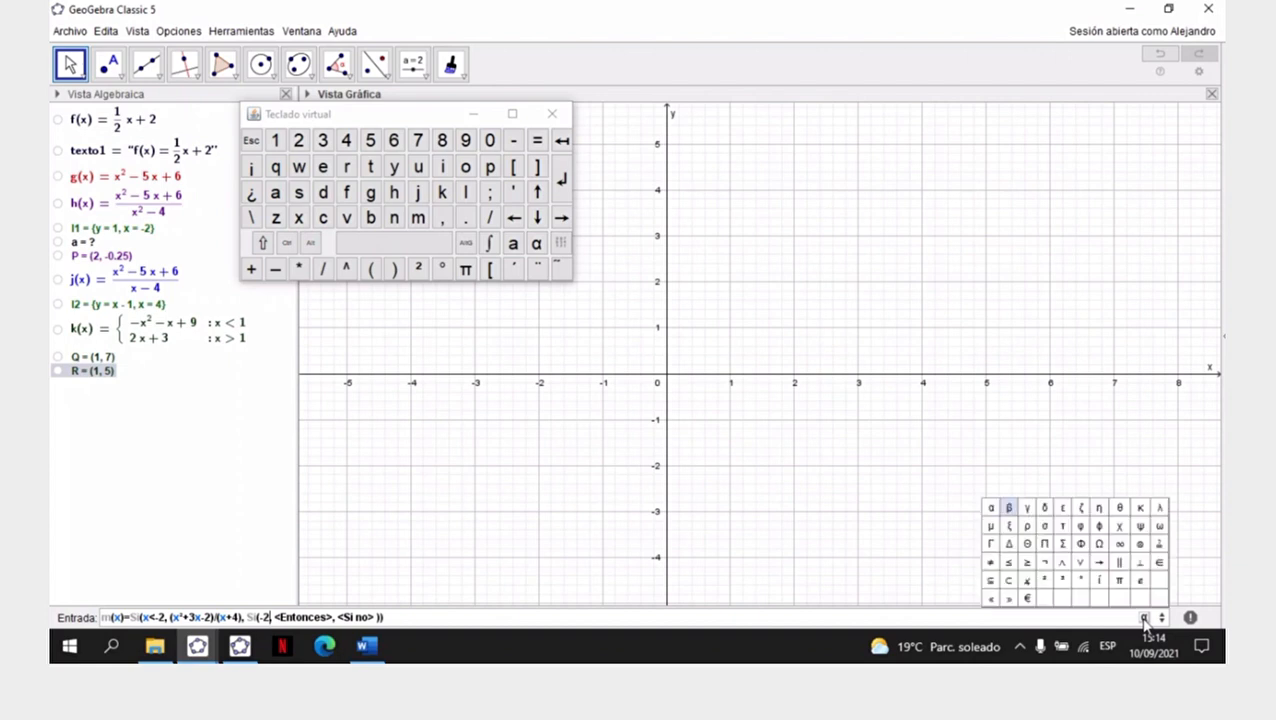
{"action": "left_click", "coordinate": [1009, 566]}
{"action": "type", "text": "x"}
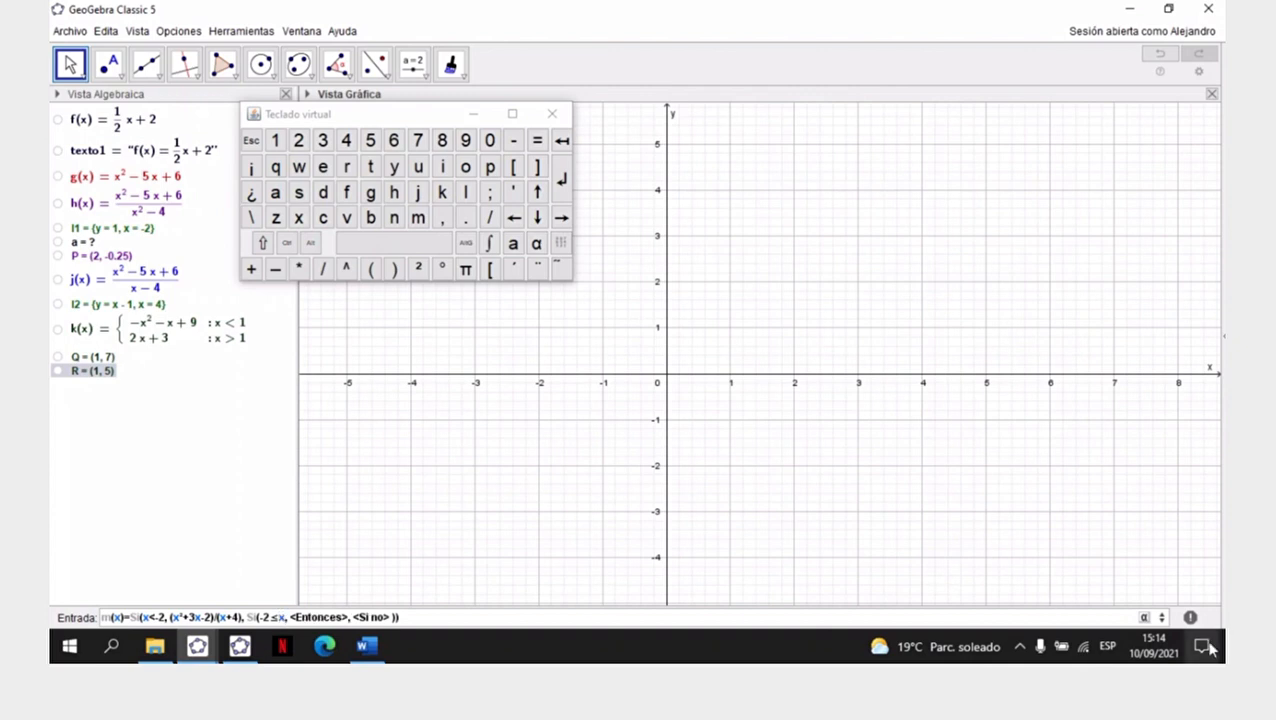
{"action": "left_click", "coordinate": [1145, 617]}
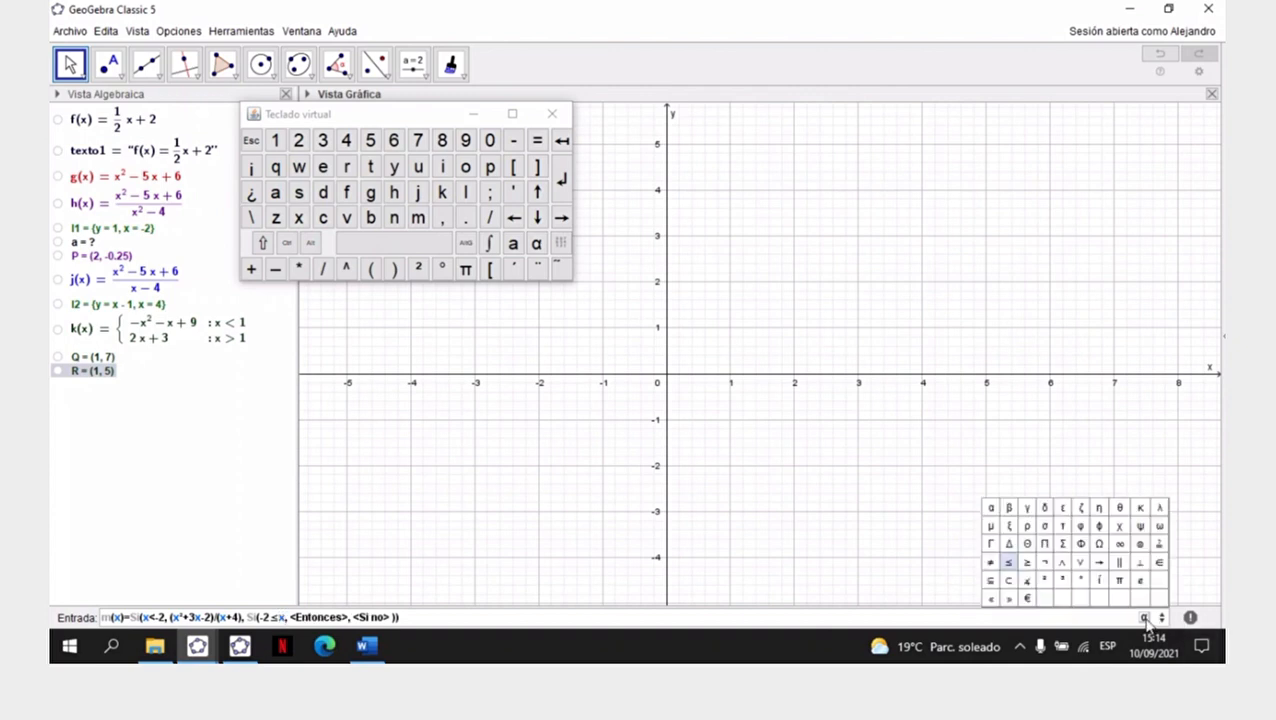
{"action": "left_click", "coordinate": [1009, 561]}
{"action": "type", "text": "2"}
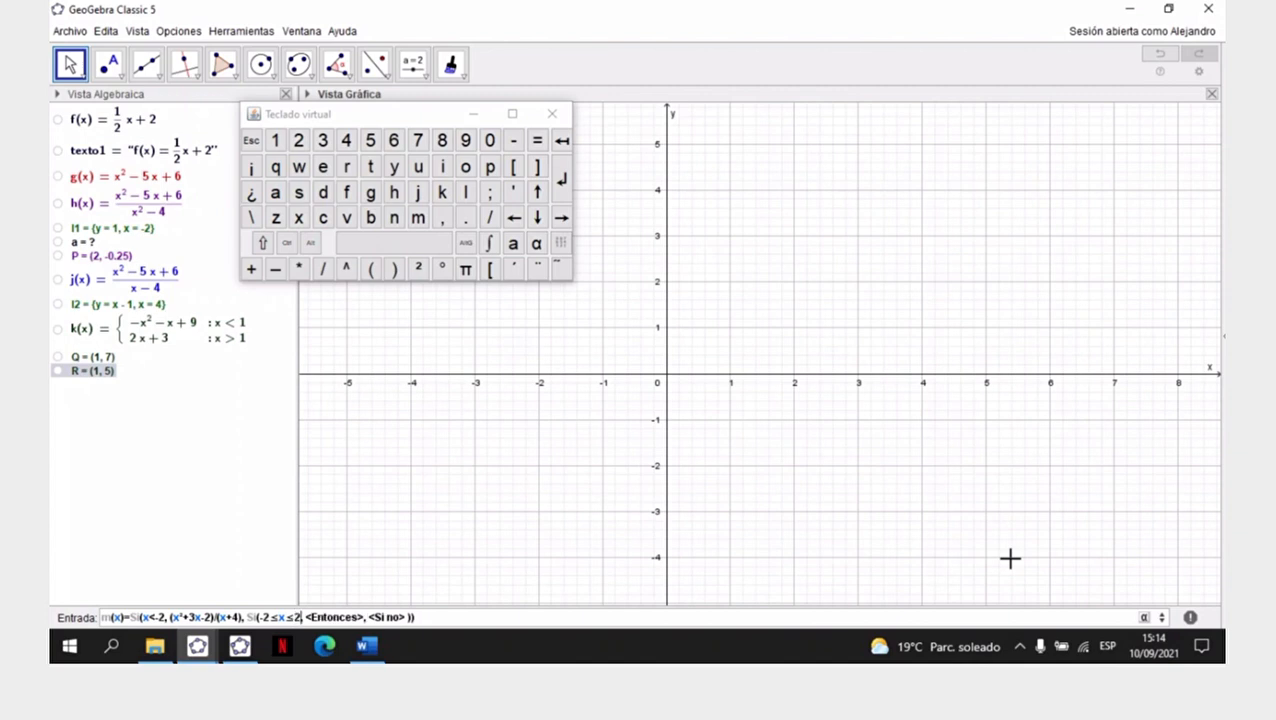
{"action": "left_click", "coordinate": [1145, 619]}
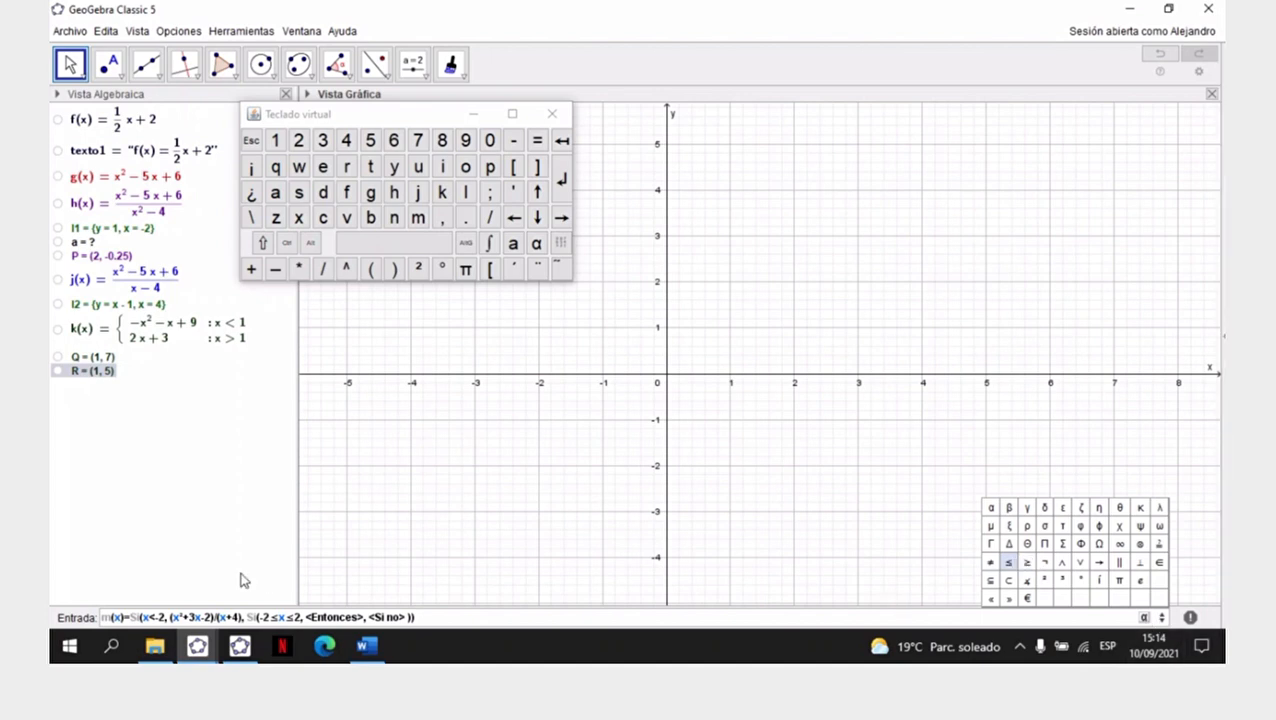
{"action": "left_click", "coordinate": [300, 618]}
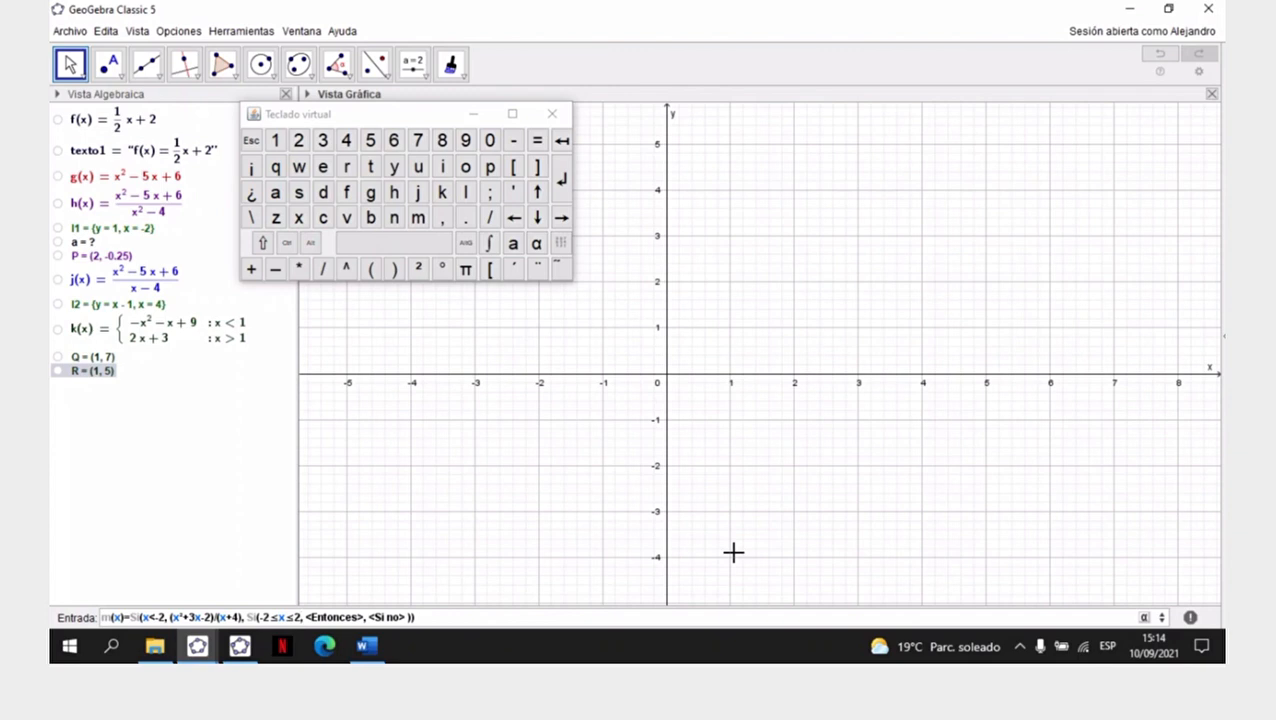
- Replace the nested <Entonces> placeholder with x^2-1 as the expression for m's middle interval
{"action": "key", "text": "Tab"}
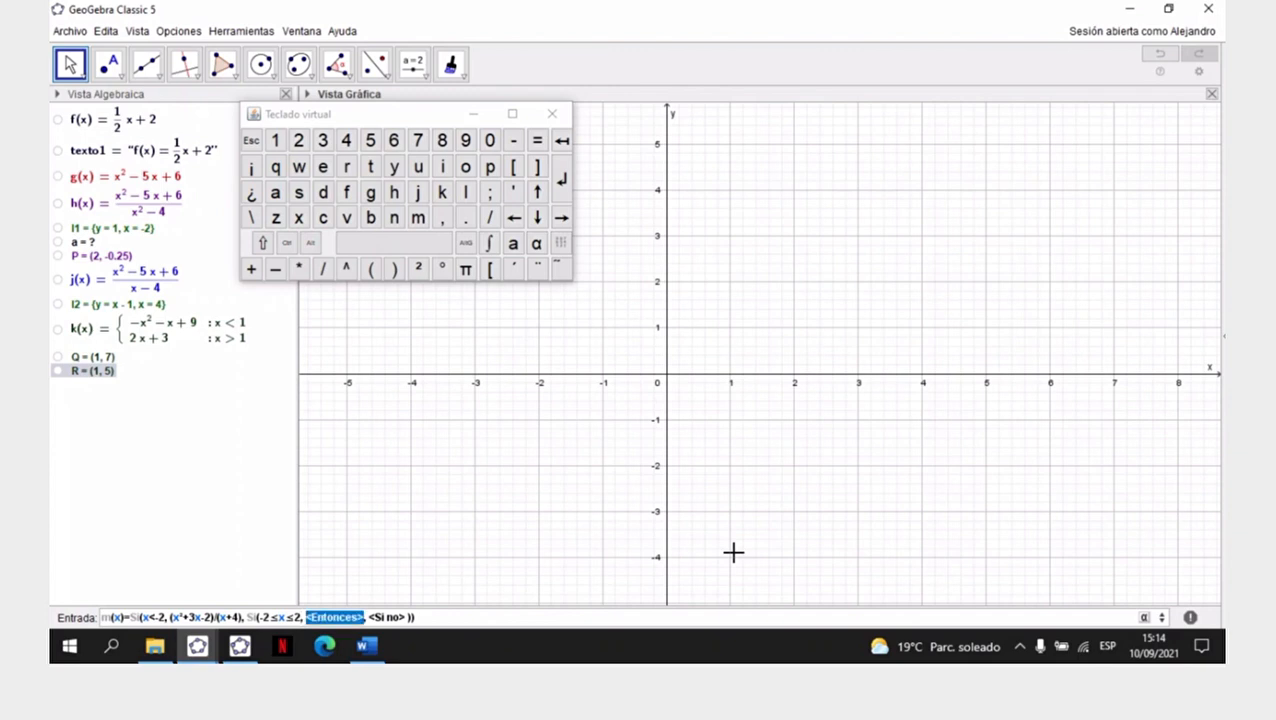
{"action": "key", "text": "BackSpace"}
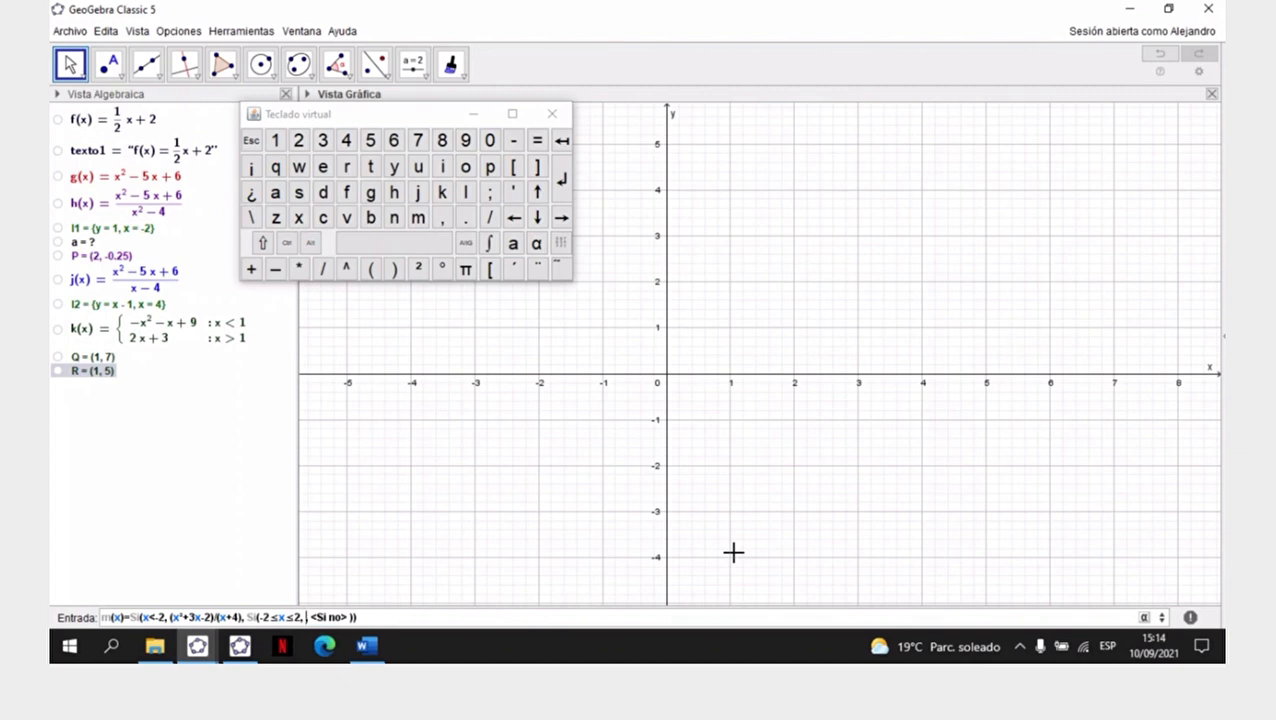
{"action": "type", "text": "x^2-1"}
- Replace the <Si no> placeholder after x^2-1 with another nested Si(<Condición>, <Entonces>, <Si no>) command
{"action": "key", "text": "Tab"}
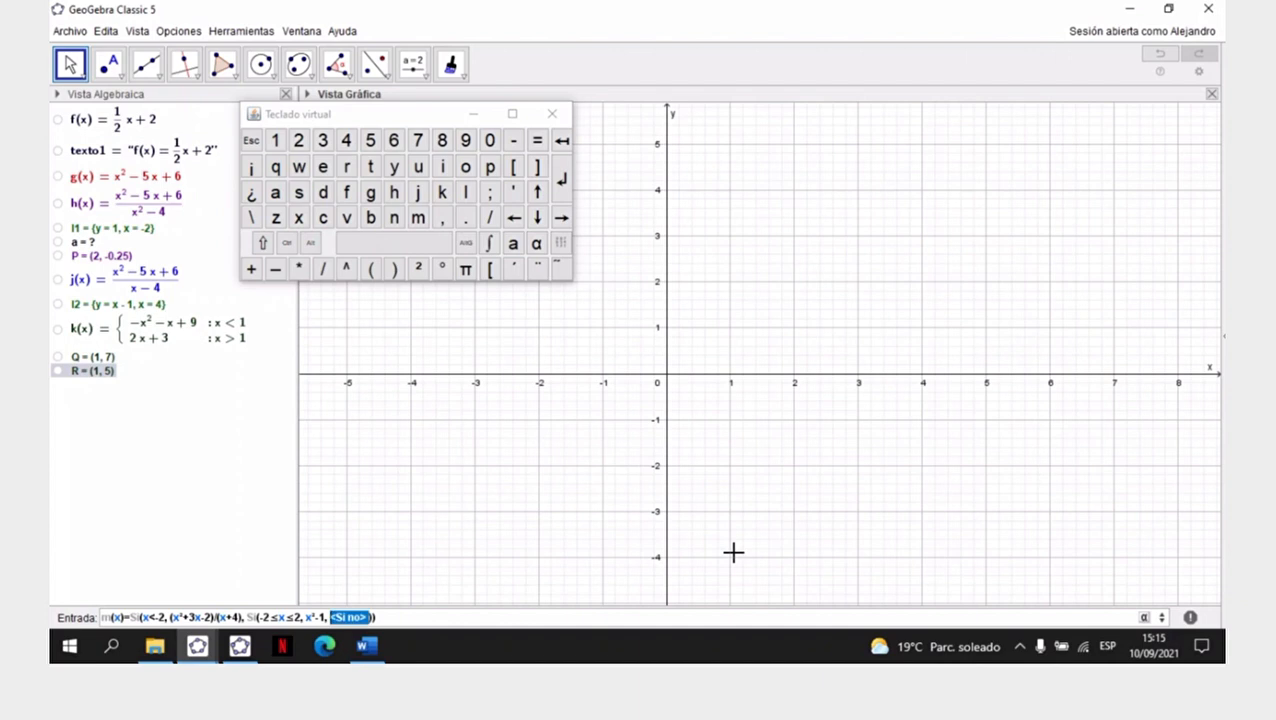
{"action": "key", "text": "BackSpace"}
{"action": "type", "text": "si"}
{"action": "key", "text": "Down"}
{"action": "key", "text": "Down"}
{"action": "key", "text": "Down"}
{"action": "key", "text": "Down"}
{"action": "key", "text": "Down"}
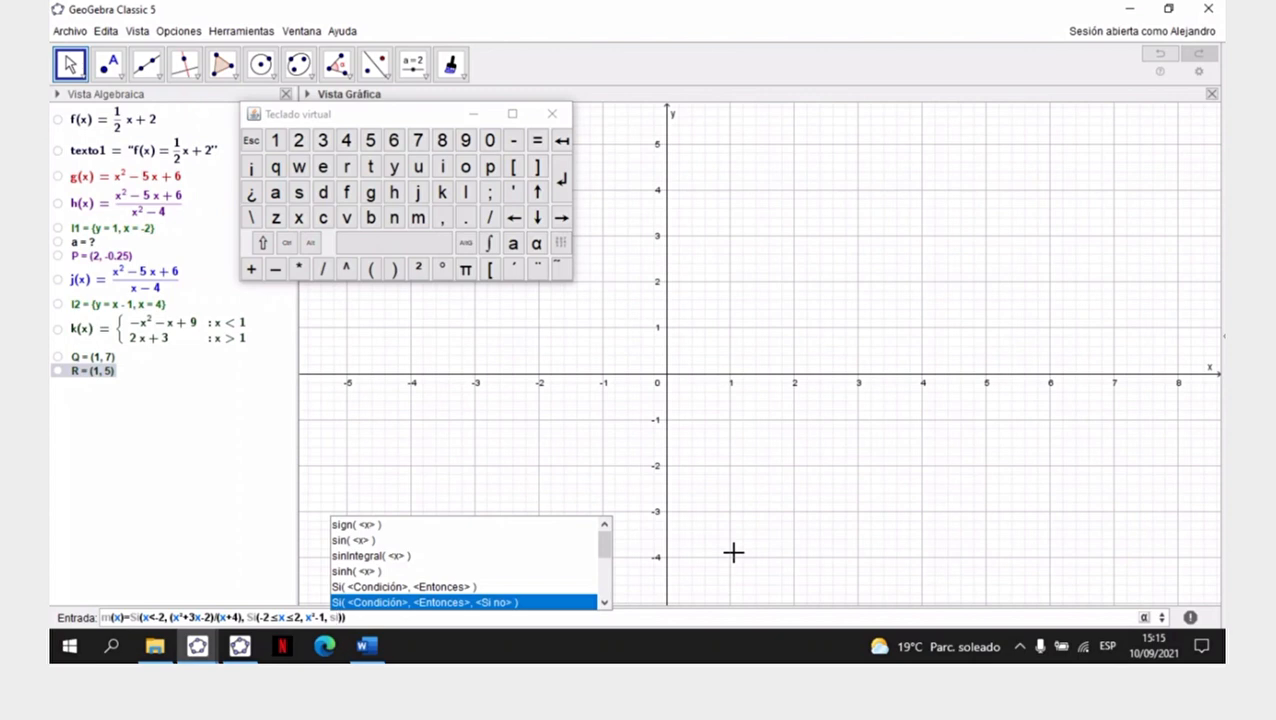
{"action": "key", "text": "Return"}
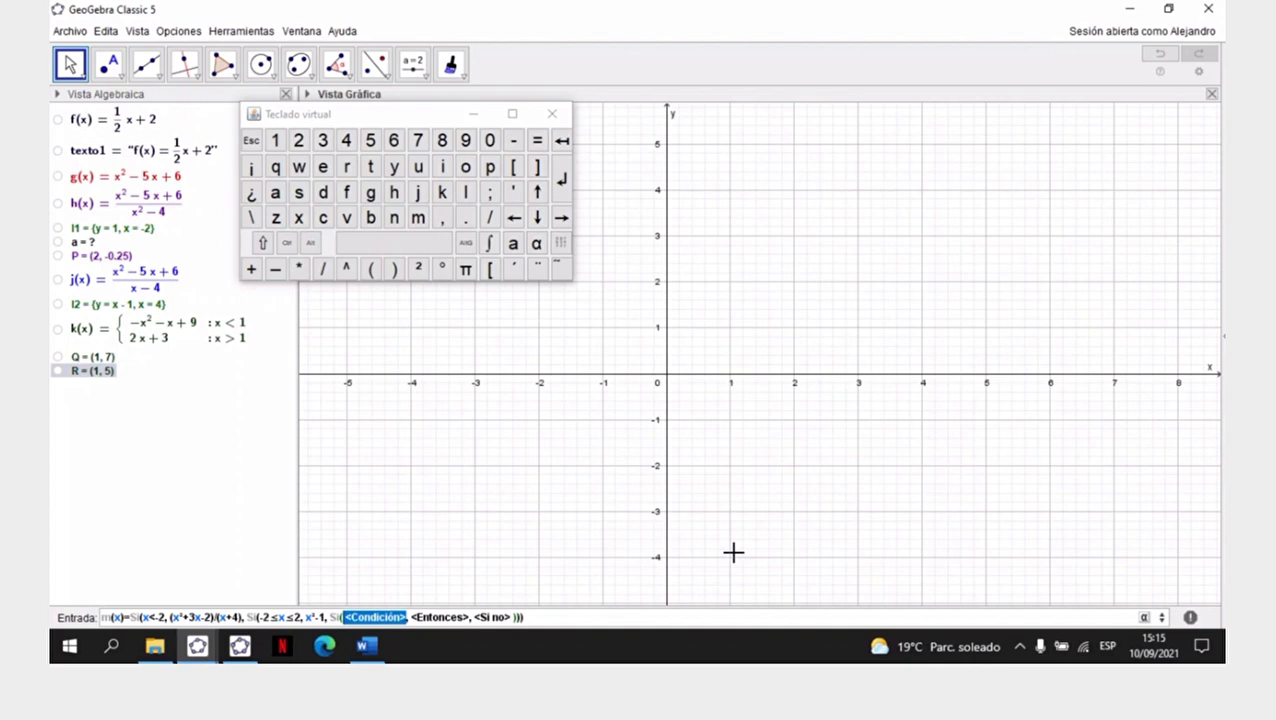
- Set the third Si command's condition to 2<x≤4, with the ≤ special character, and its <Entonces> value to 3
{"action": "type", "text": "2<"}
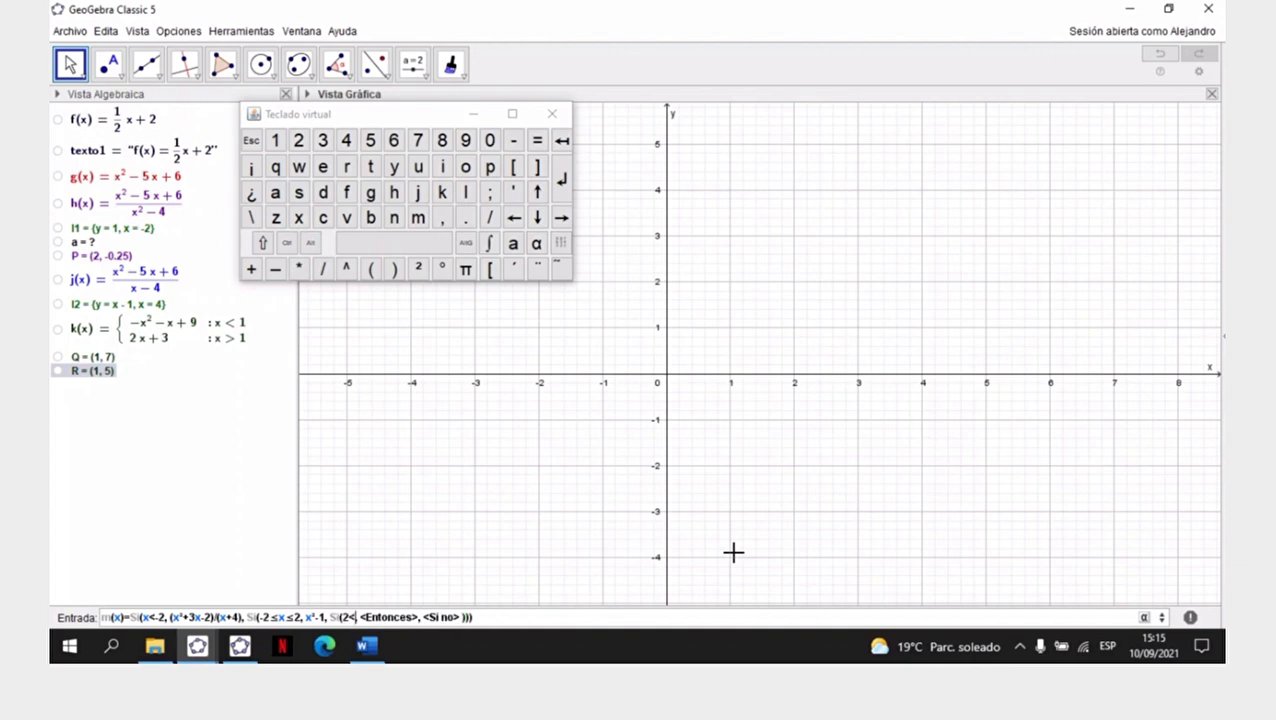
{"action": "type", "text": "x"}
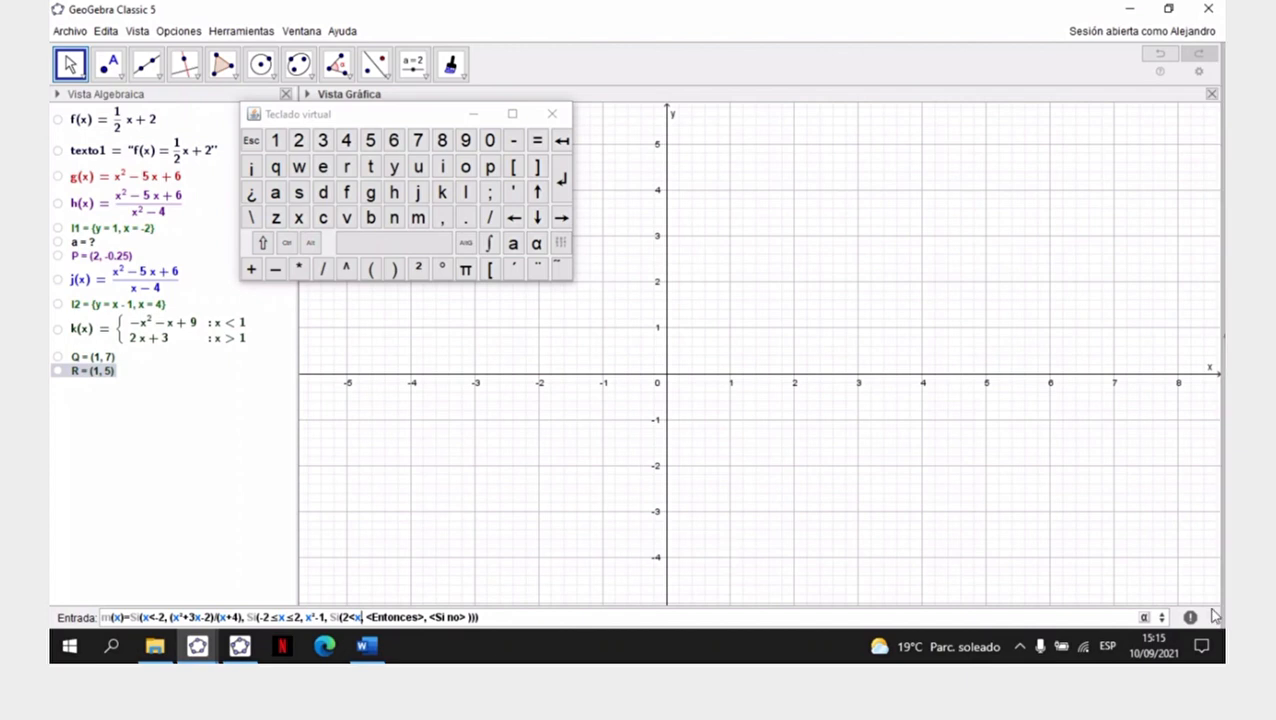
{"action": "left_click", "coordinate": [1146, 618]}
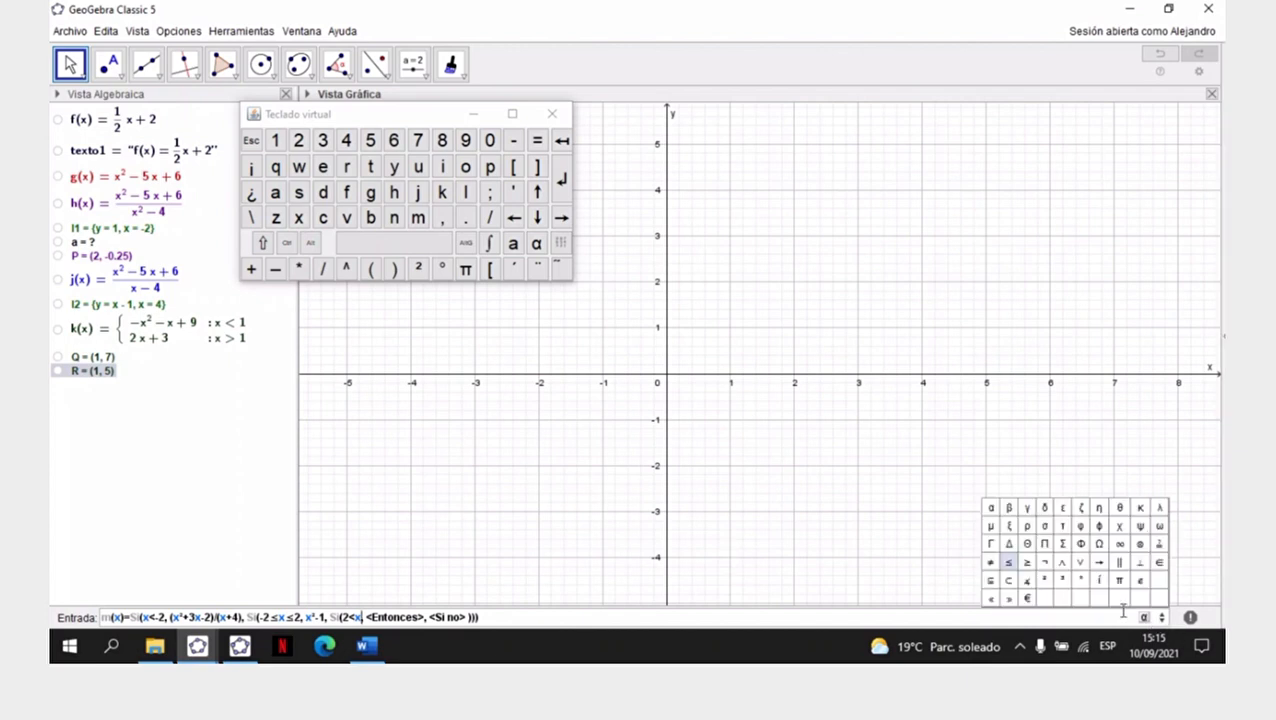
{"action": "left_click", "coordinate": [1007, 562]}
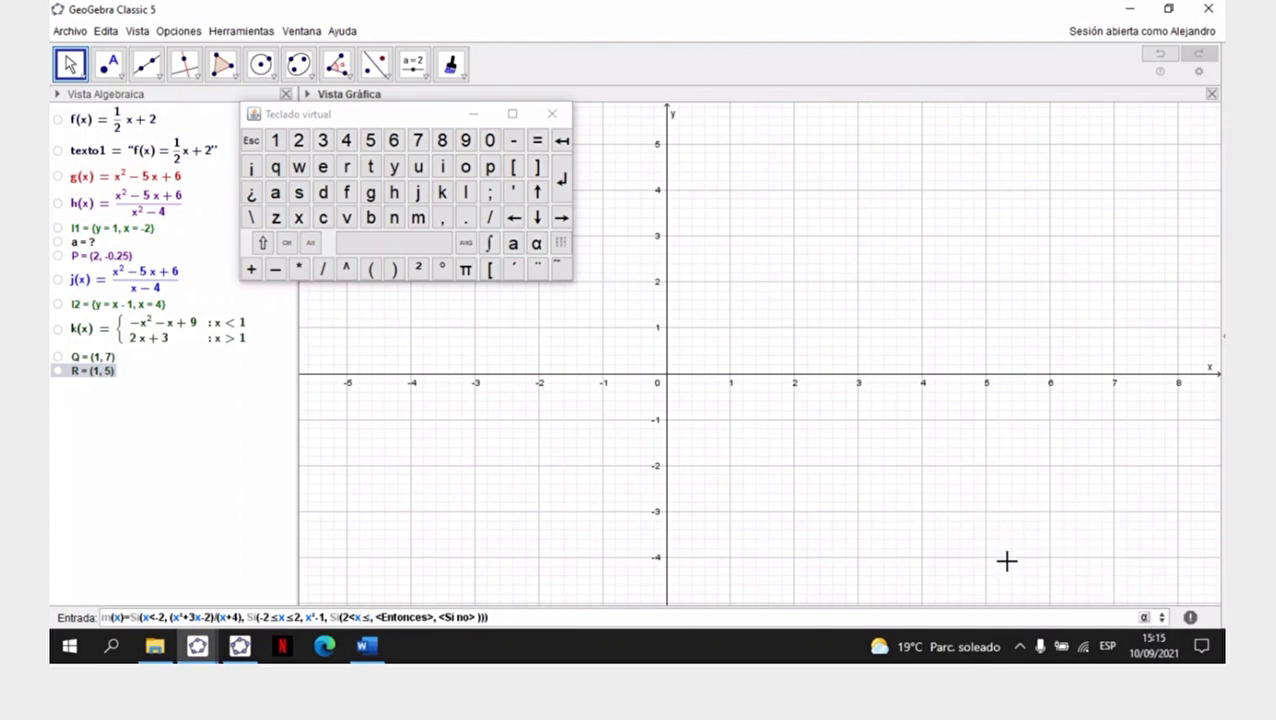
{"action": "type", "text": "4"}
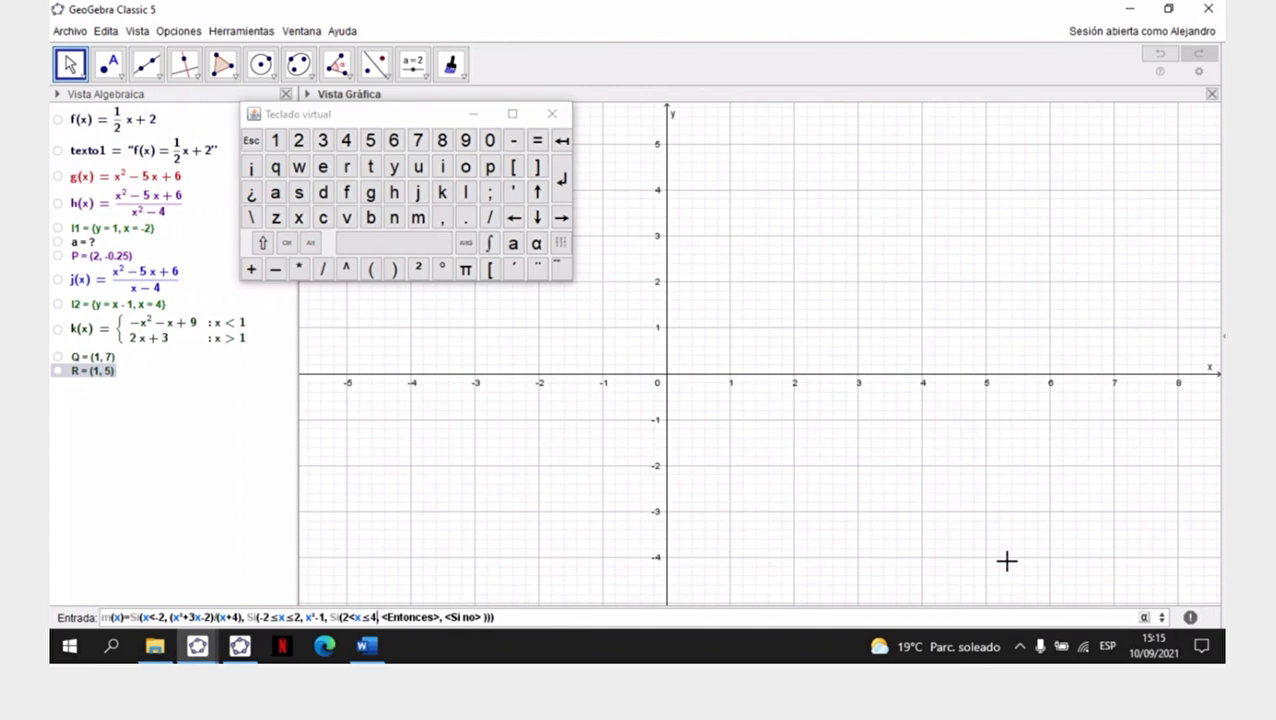
{"action": "key", "text": "Tab"}
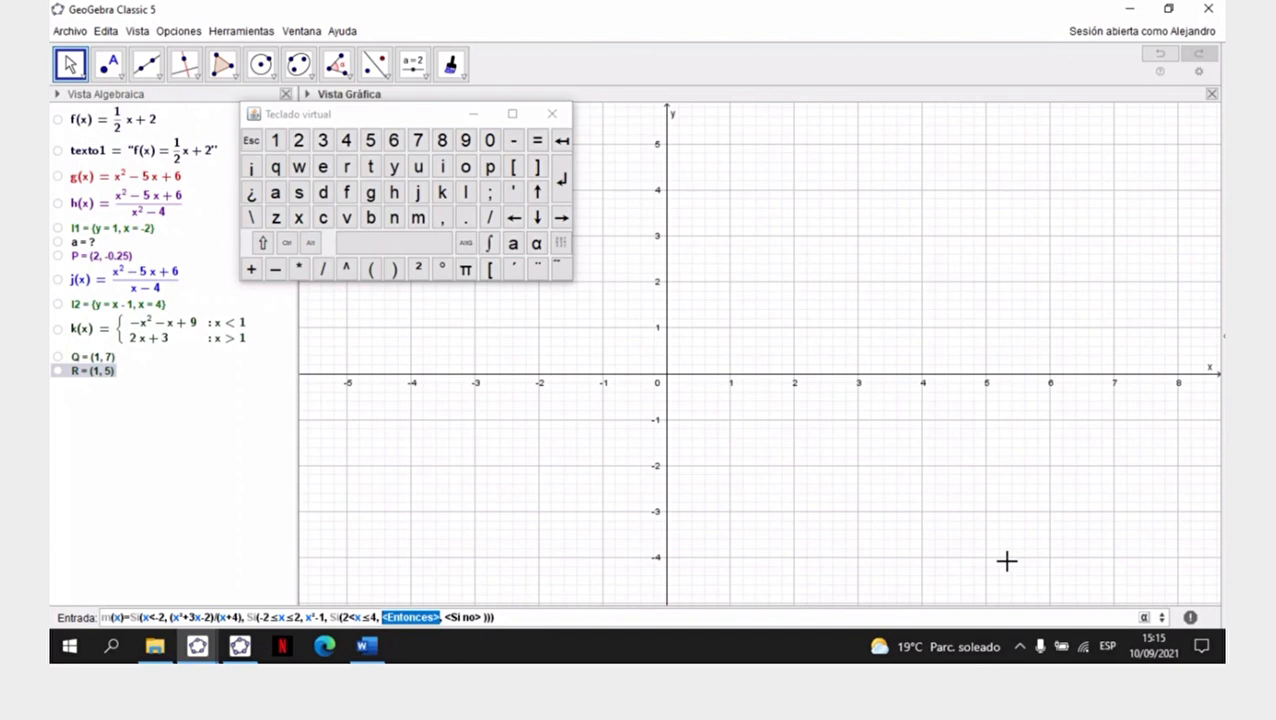
{"action": "type", "text": "3"}
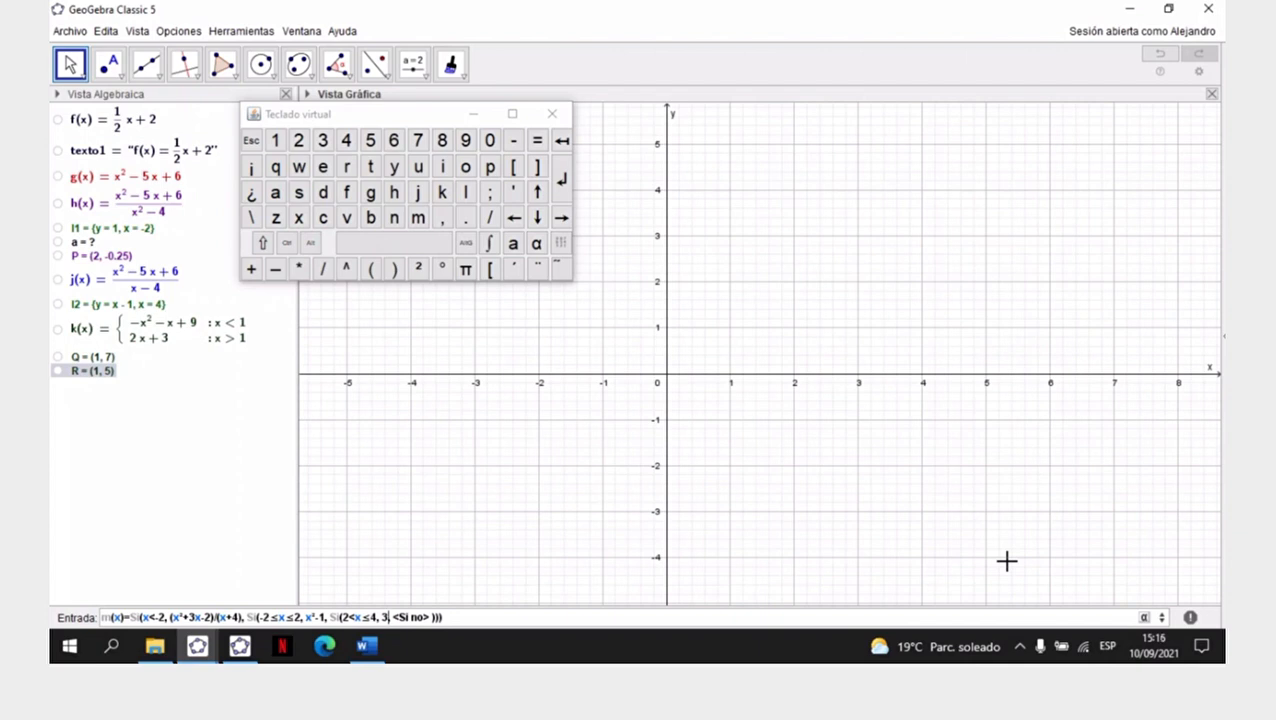
- Replace the remaining <Si no> placeholder with a two-argument Si(<Condición>, <Entonces>) command
{"action": "key", "text": "Tab"}
{"action": "key", "text": "BackSpace"}
{"action": "type", "text": "si"}
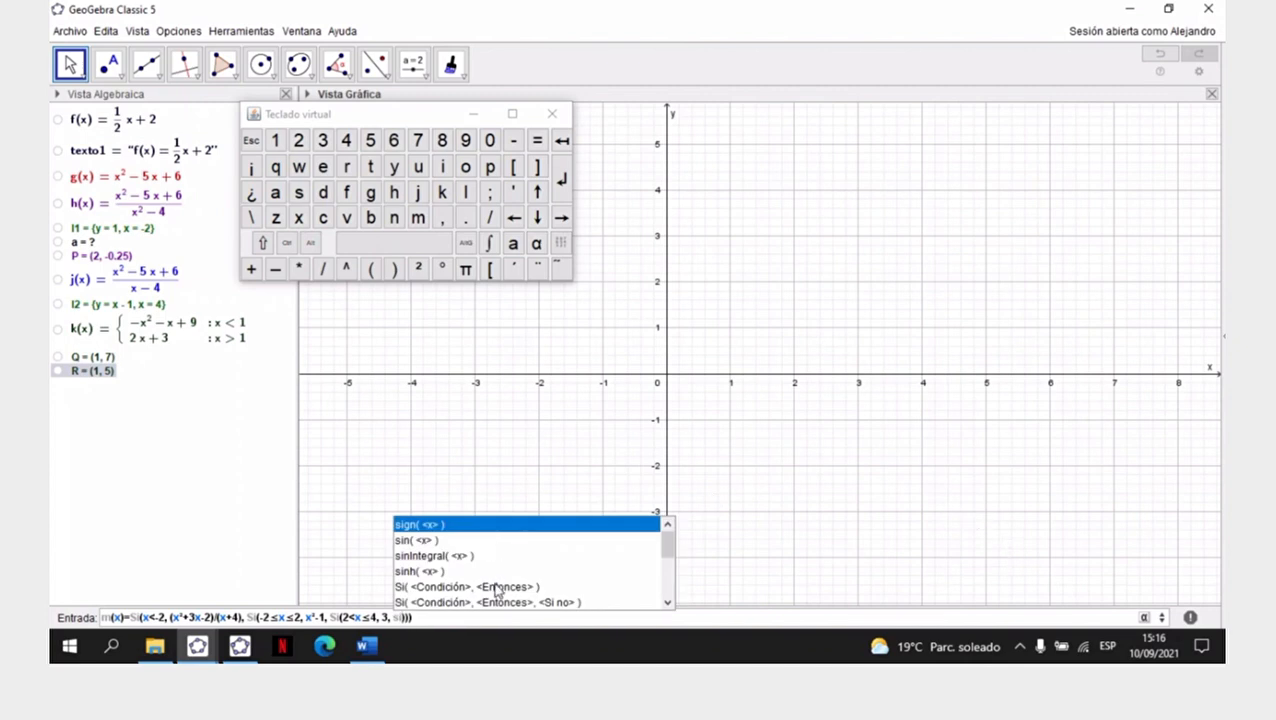
{"action": "key", "text": "Down"}
{"action": "key", "text": "Down"}
{"action": "key", "text": "Down"}
{"action": "key", "text": "Down"}
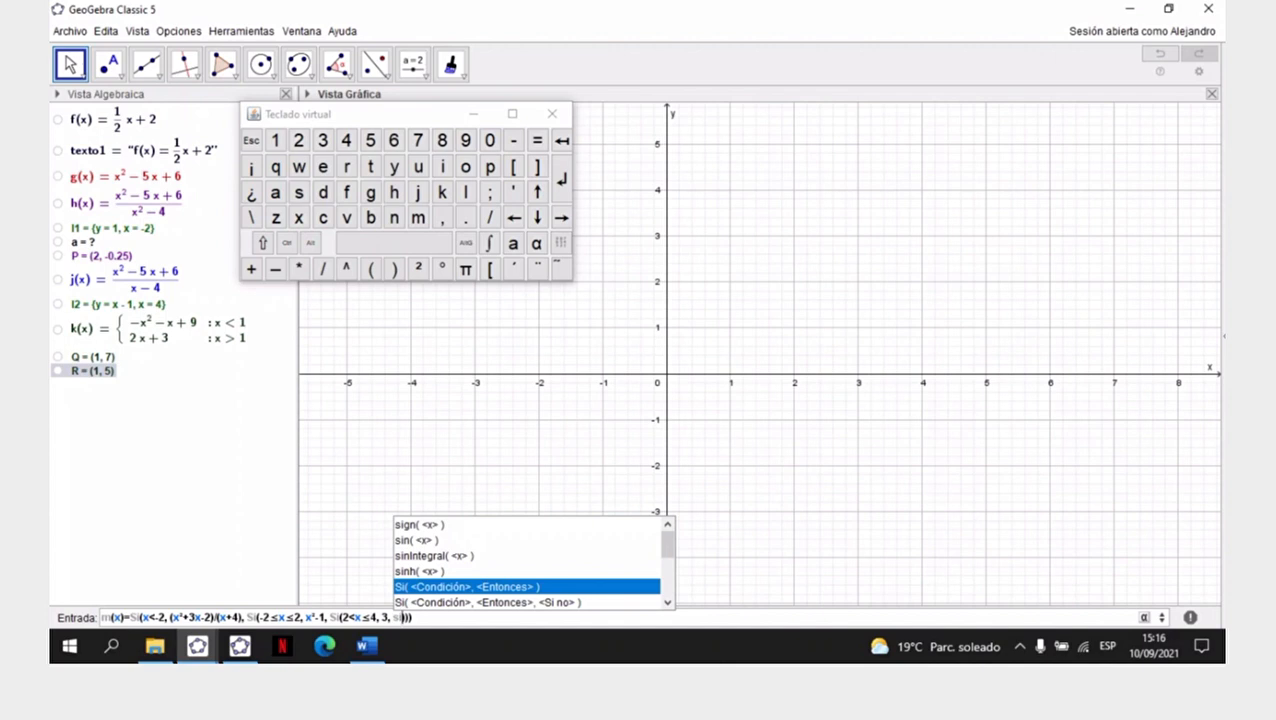
{"action": "key", "text": "Return"}
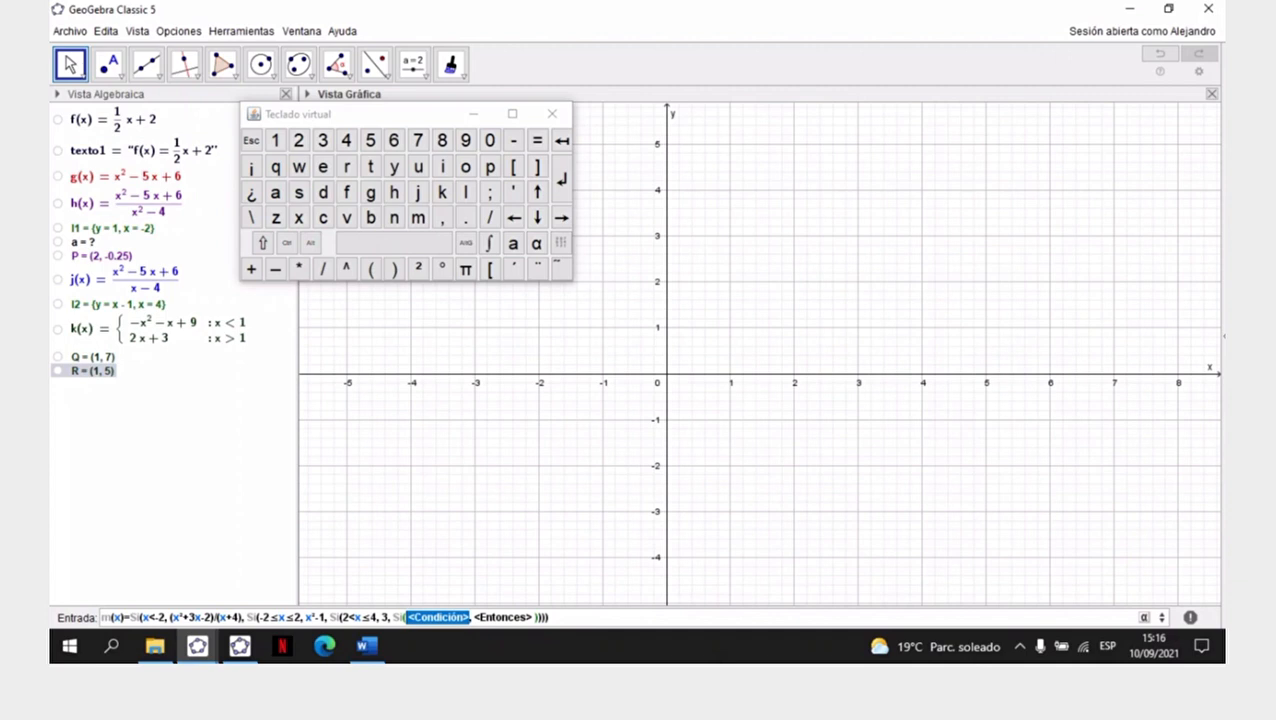
- Fill the innermost Si with condition x>4 and expression (-3/2)x+9, and create function m
{"action": "type", "text": "x>4"}
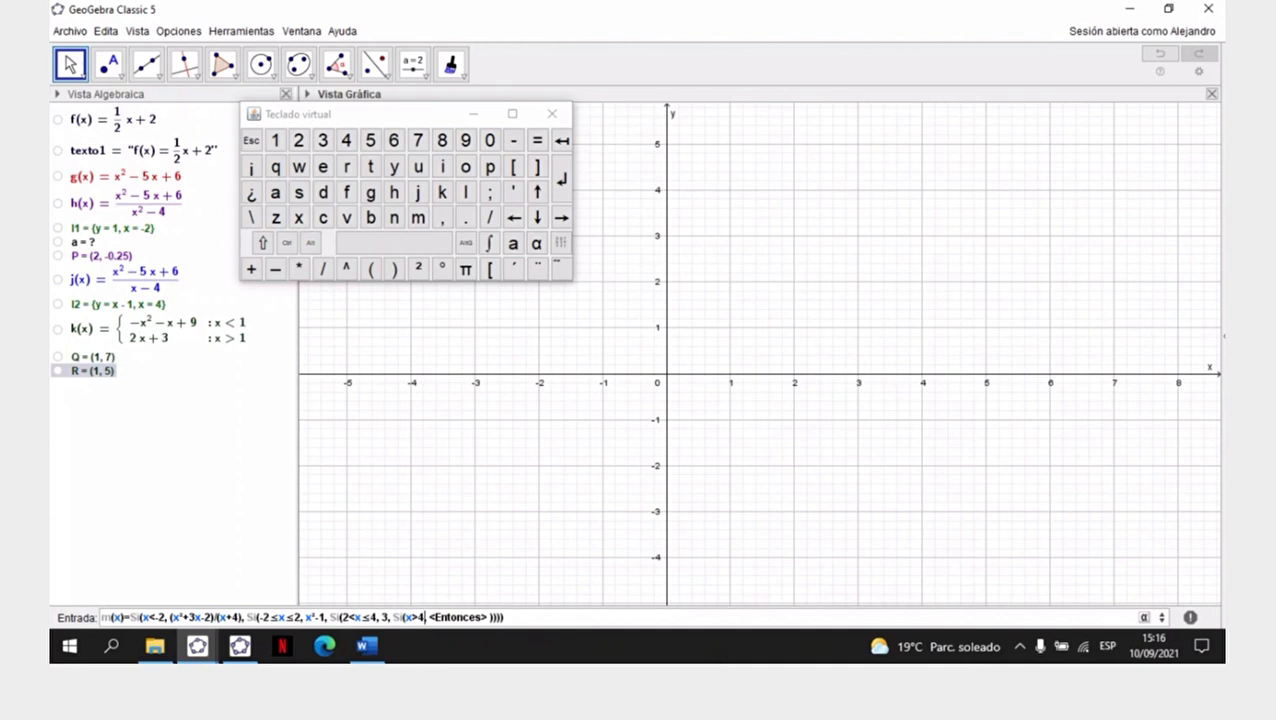
{"action": "key", "text": "Tab"}
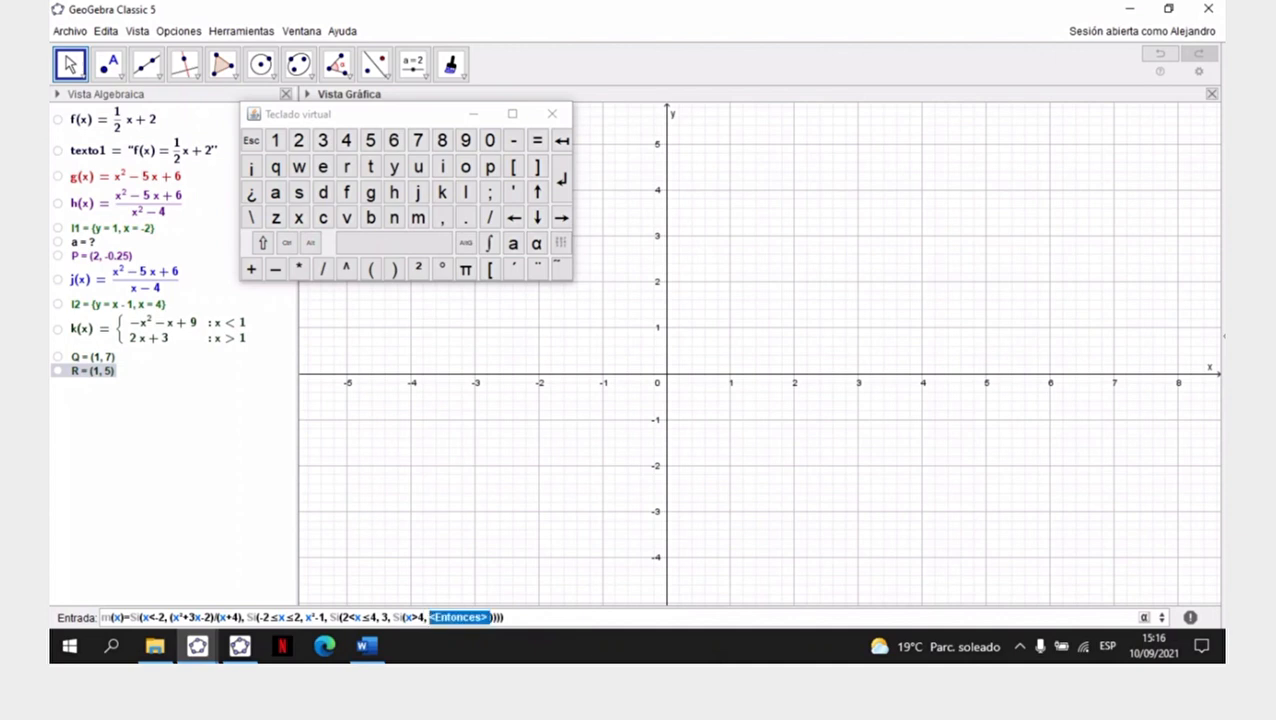
{"action": "key", "text": "BackSpace"}
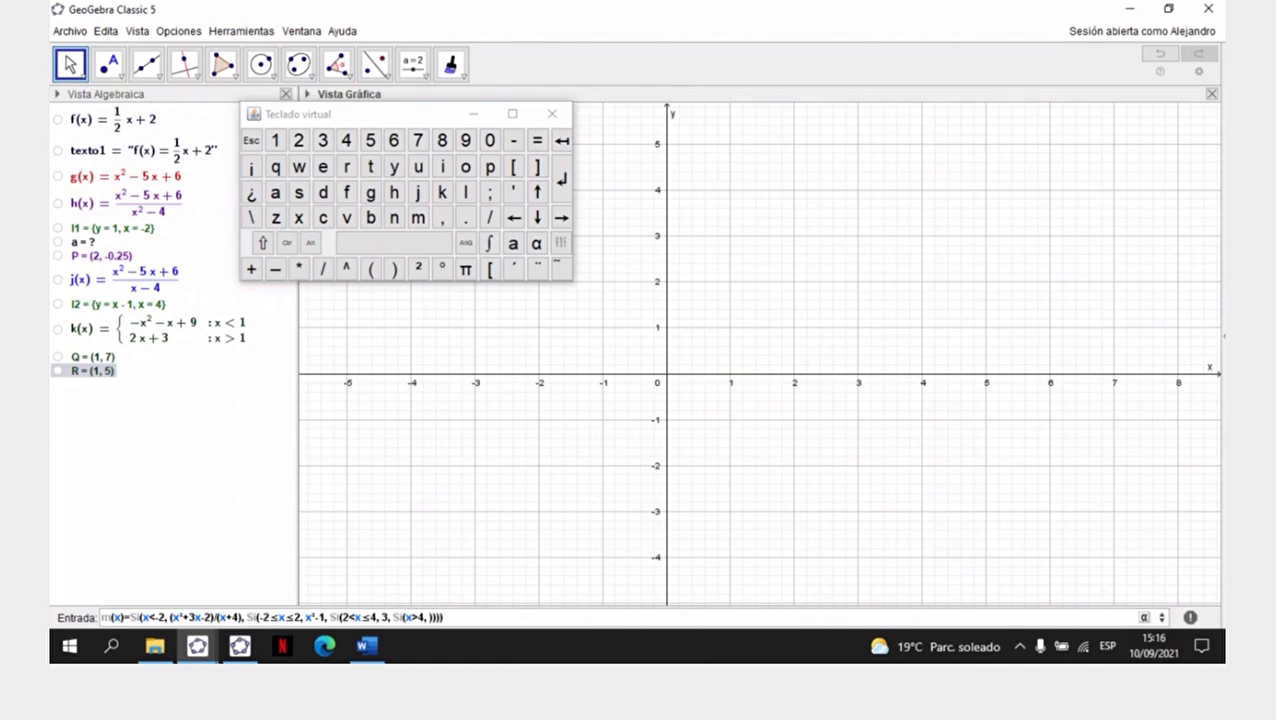
{"action": "type", "text": "(-3/2"}
{"action": "type", "text": "x"}
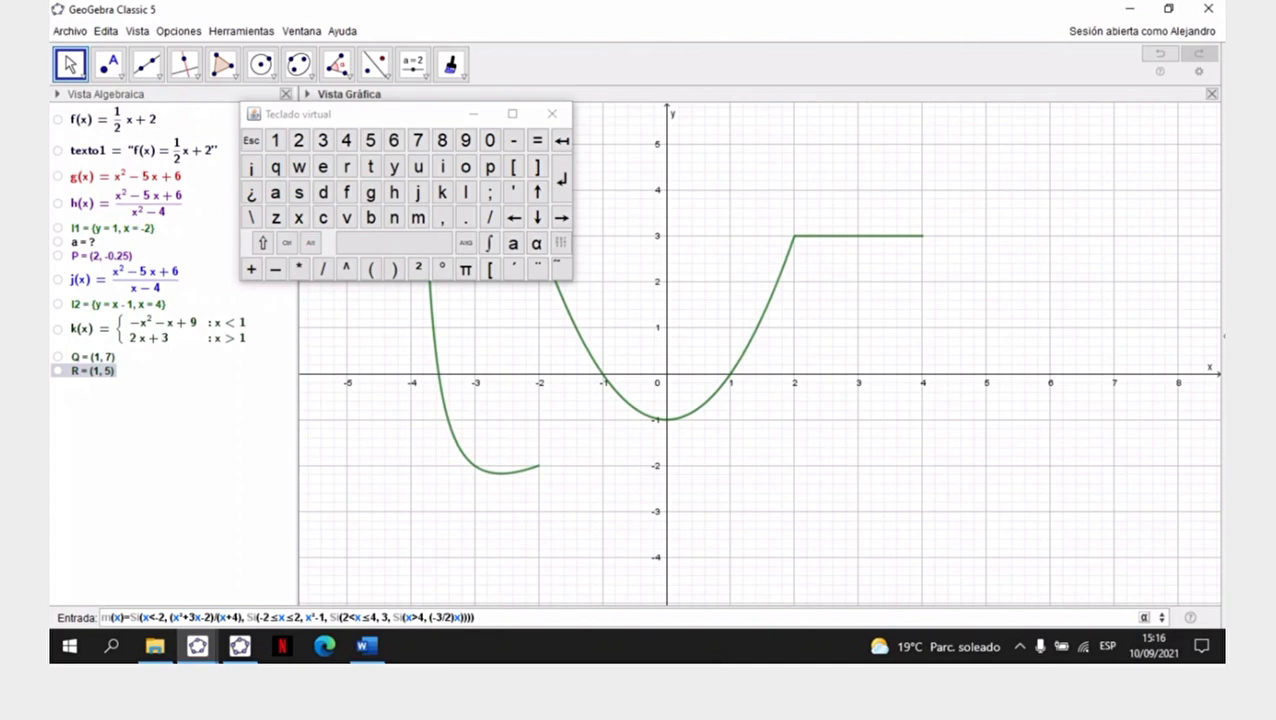
{"action": "type", "text": "+9"}
{"action": "key", "text": "Return"}
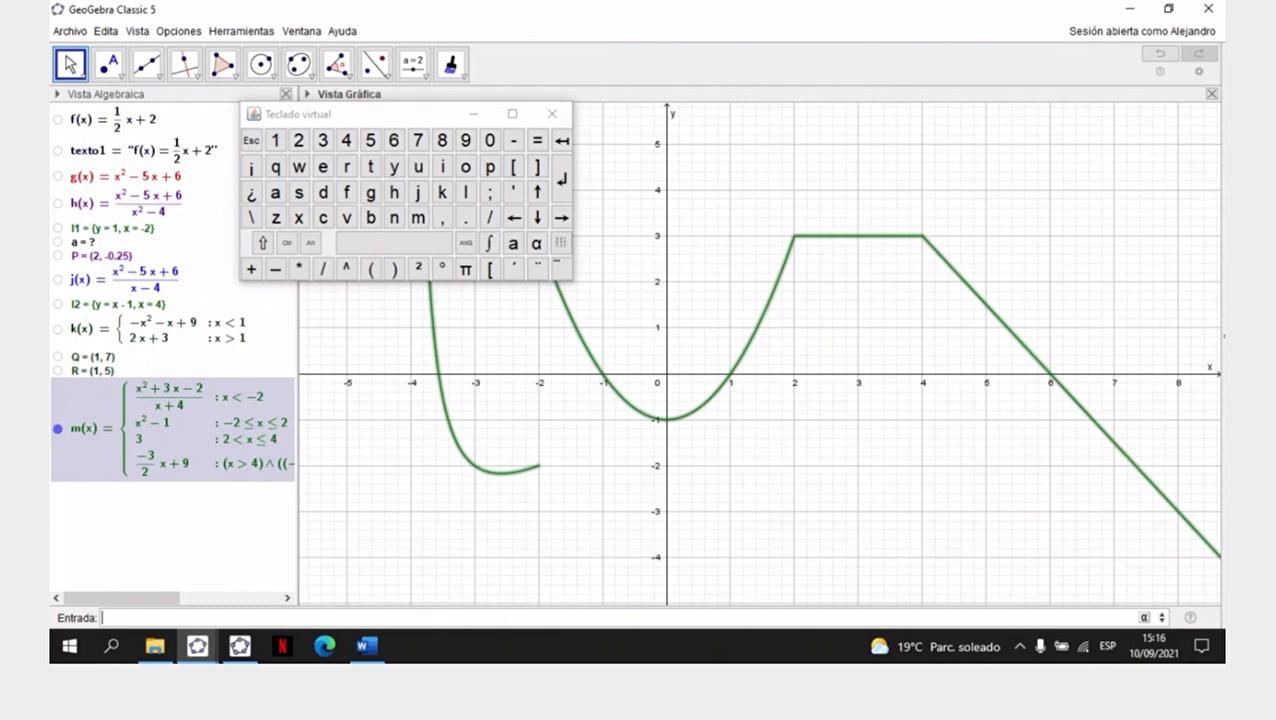
- Deselect function m and widen the algebra view slightly so more of m's definition shows
{"action": "left_click", "coordinate": [552, 548]}
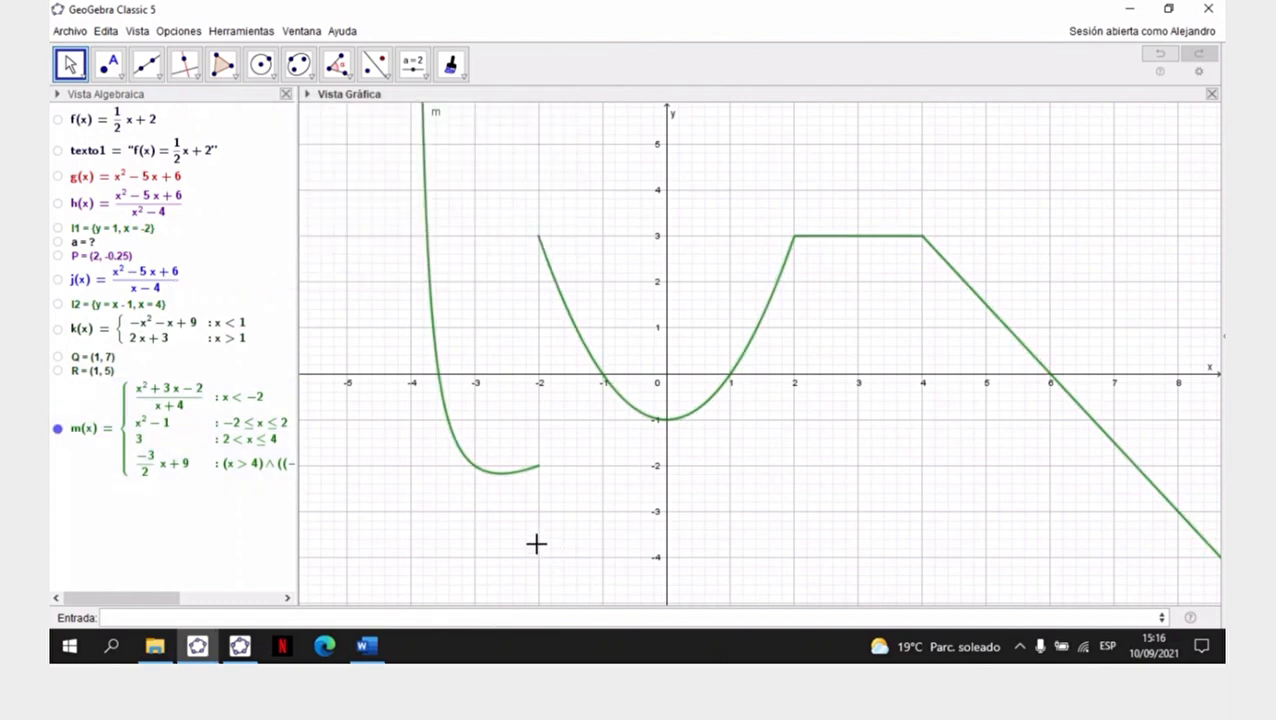
{"action": "left_click_drag", "start_coordinate": [297, 309], "coordinate": [405, 307]}
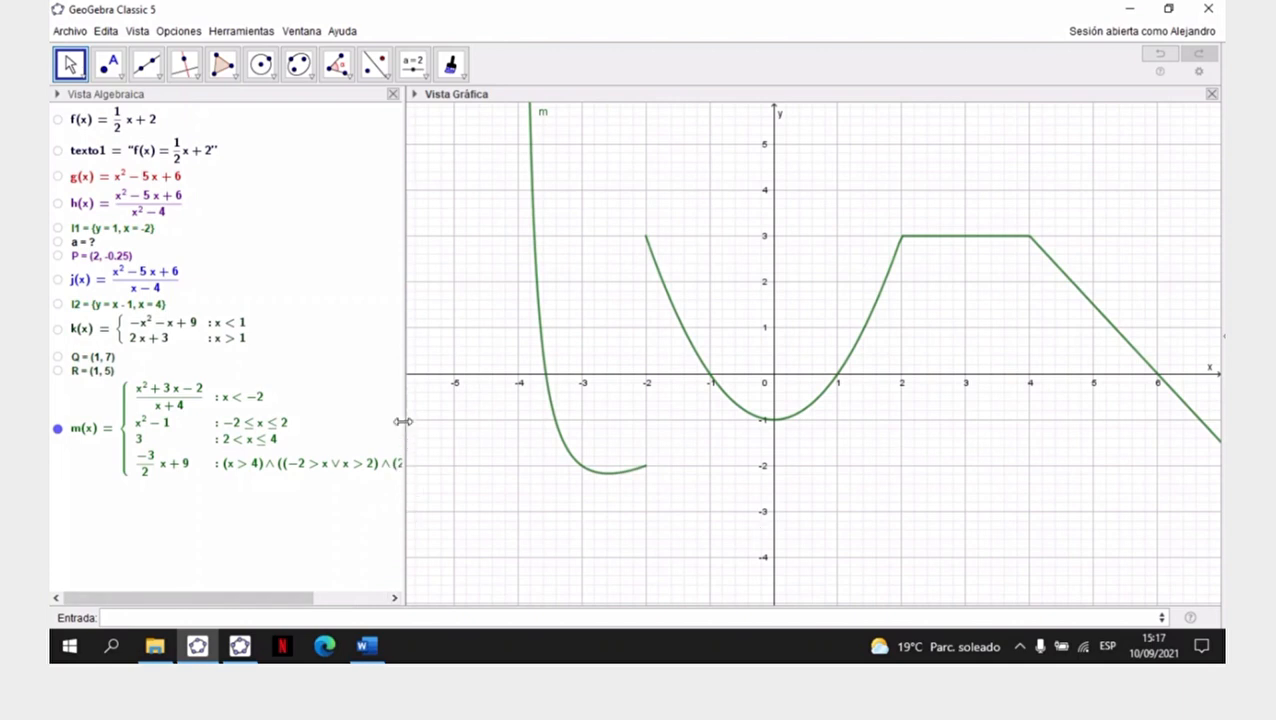
{"action": "left_click_drag", "start_coordinate": [403, 421], "coordinate": [328, 423]}
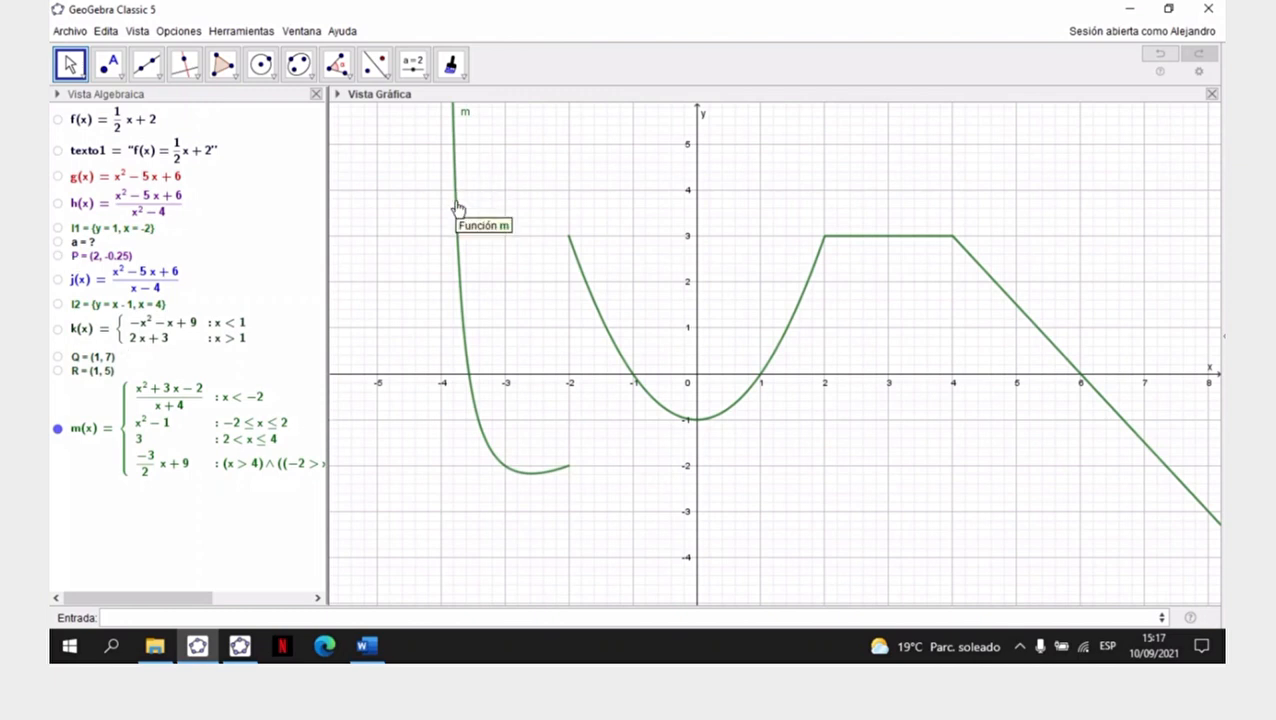
{"action": "left_click", "coordinate": [61, 56]}
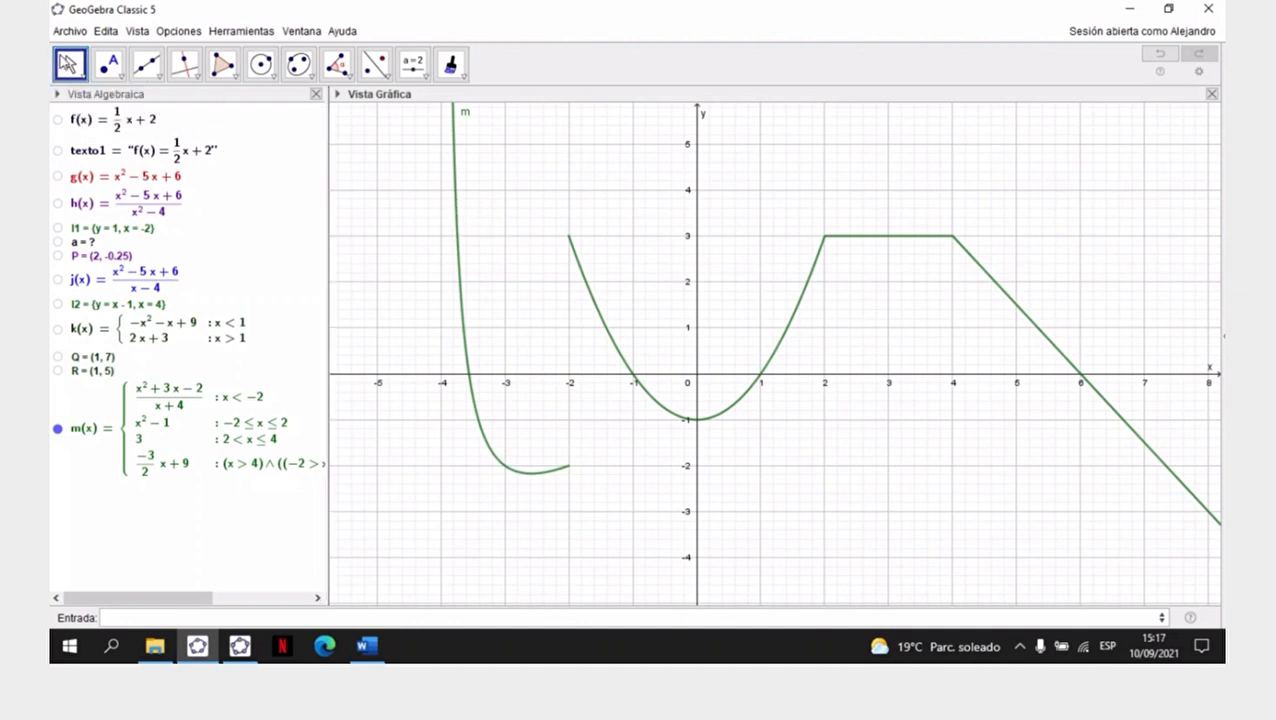
{"action": "left_click", "coordinate": [68, 63]}
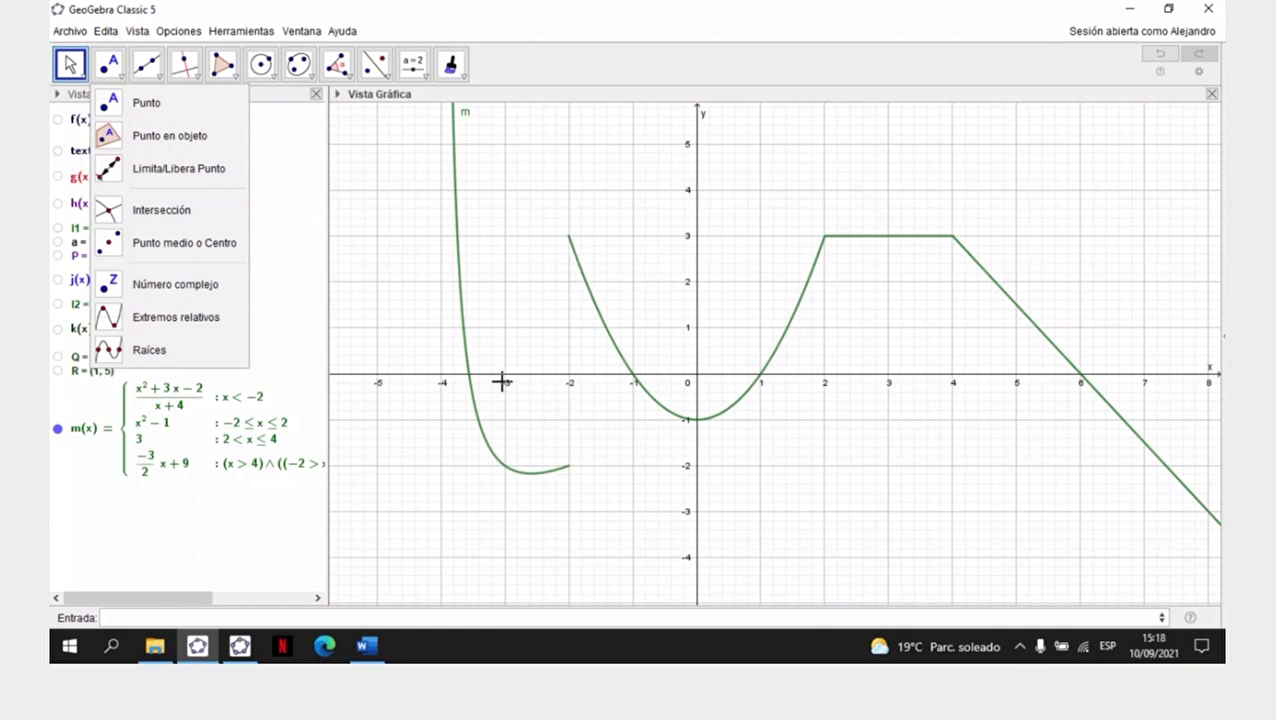
{"action": "left_click", "coordinate": [156, 505]}
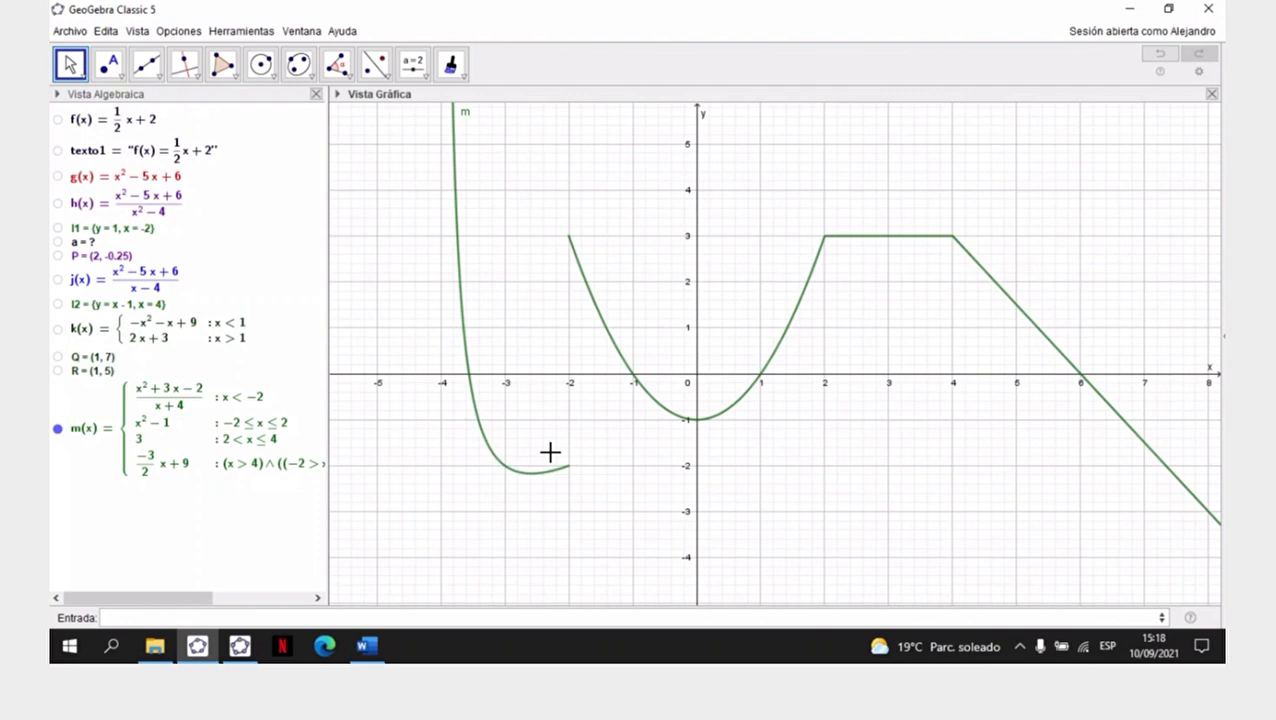
- Create the point (-2,-2) at the end of m's first branch and minimise the virtual keyboard
{"action": "left_click", "coordinate": [209, 619]}
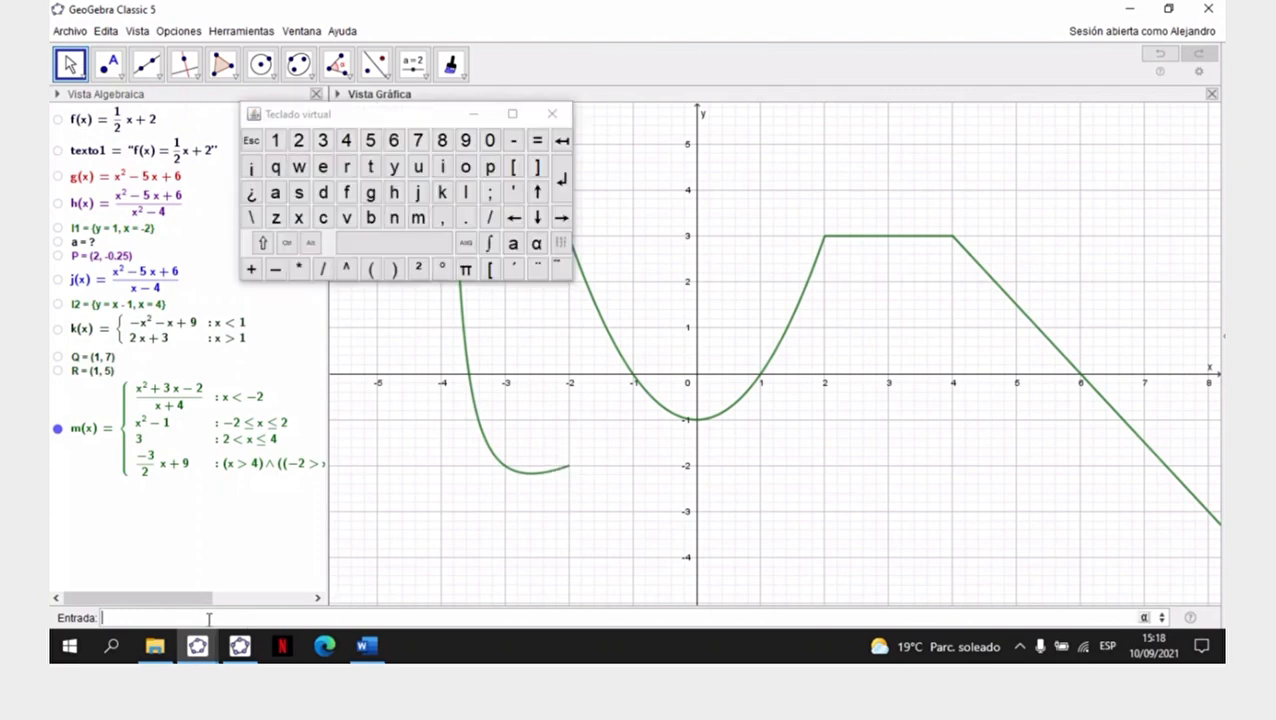
{"action": "left_click", "coordinate": [374, 274]}
{"action": "type", "text": "-2,-2)"}
{"action": "key", "text": "Return"}
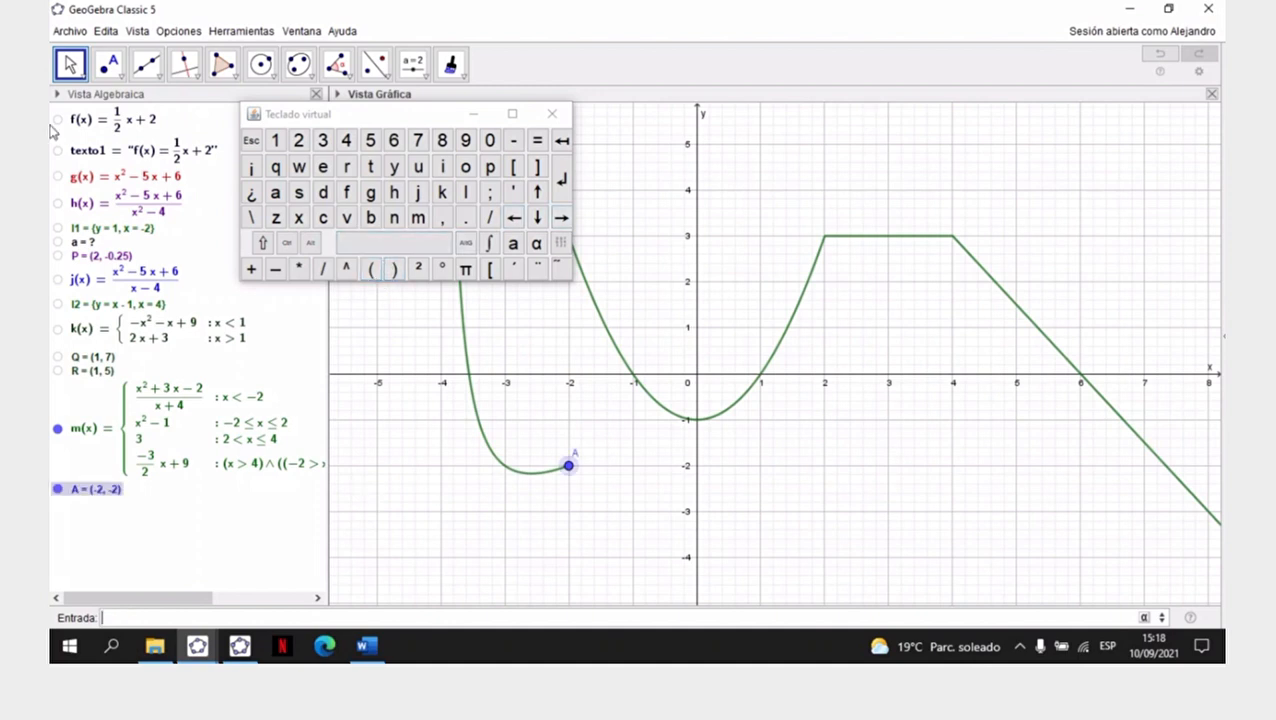
{"action": "left_click", "coordinate": [474, 117]}
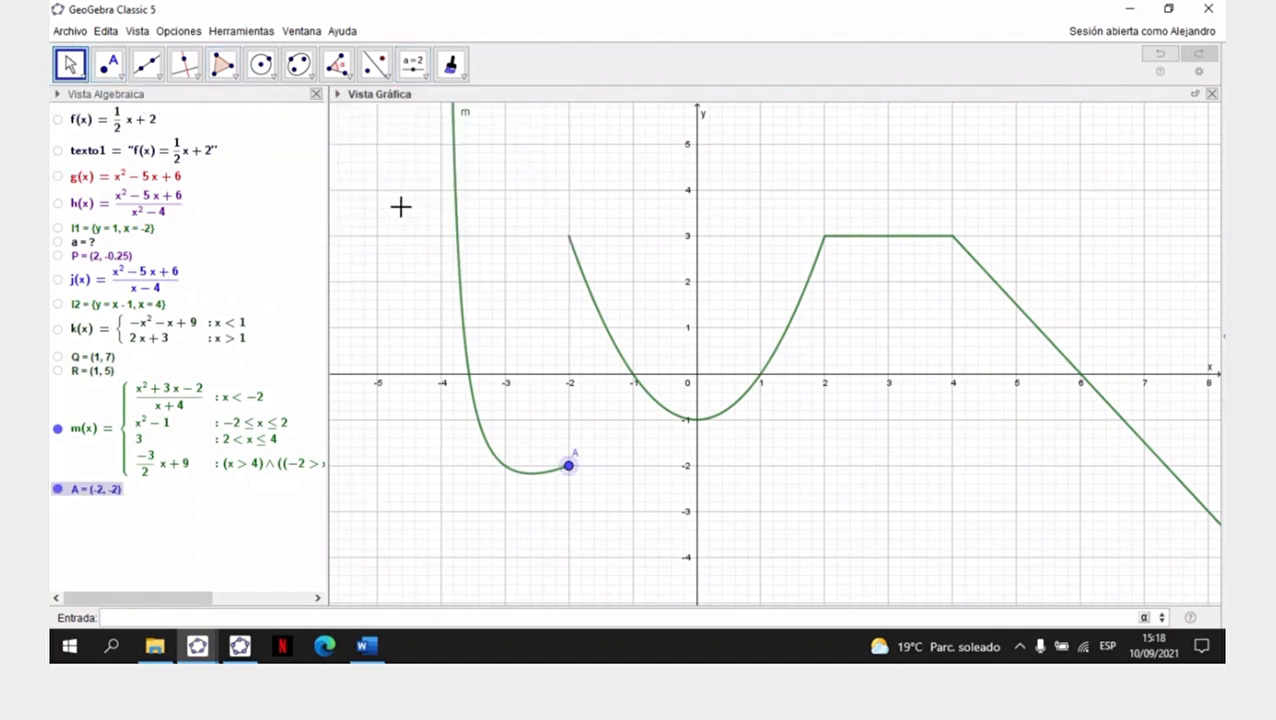
- Open the properties of function m and hide its label
{"action": "left_click", "coordinate": [455, 200]}
{"action": "right_click", "coordinate": [455, 200]}
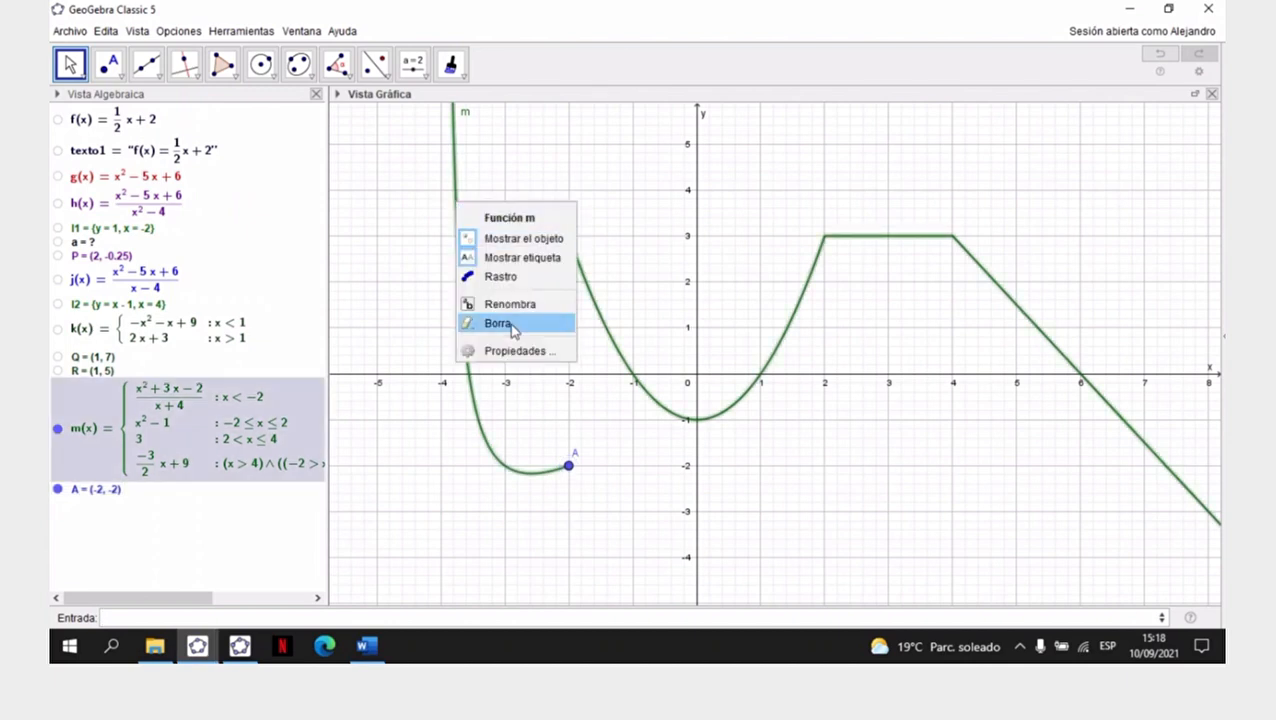
{"action": "left_click", "coordinate": [517, 352]}
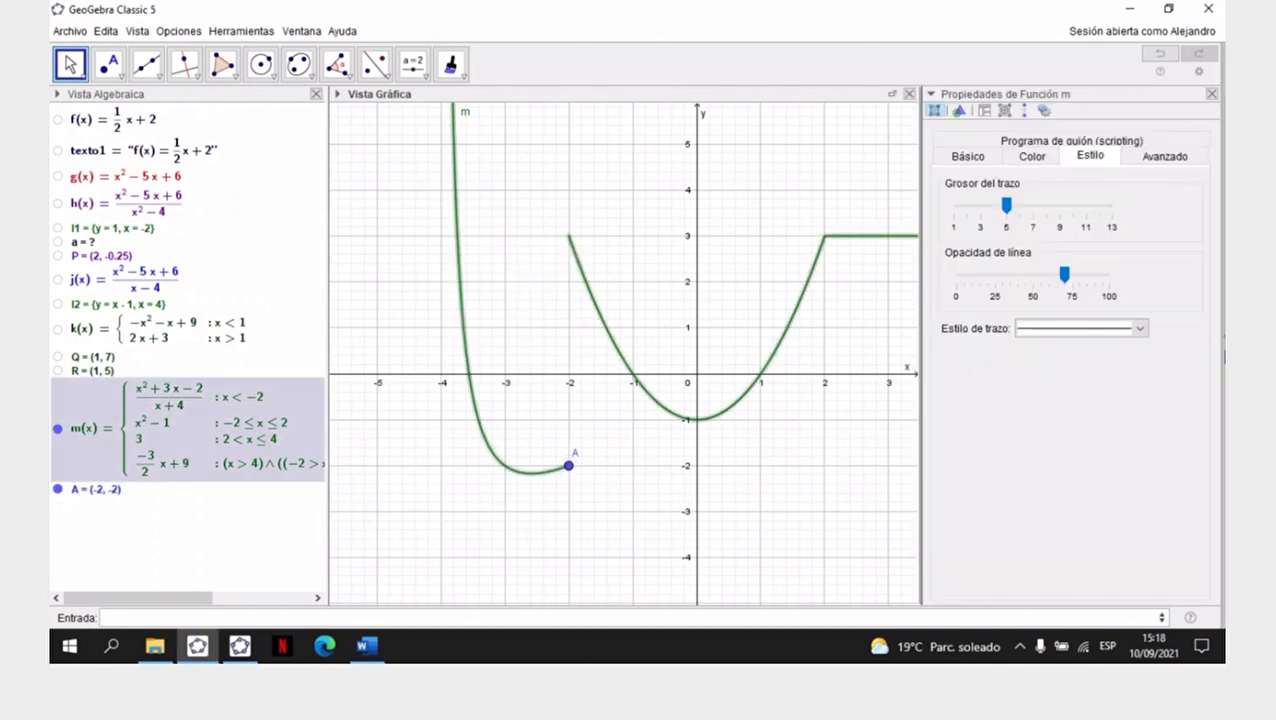
{"action": "left_click", "coordinate": [964, 158]}
{"action": "left_click", "coordinate": [950, 339]}
- Set function m's colour to black and its line opacity to 100
{"action": "left_click", "coordinate": [1037, 155]}
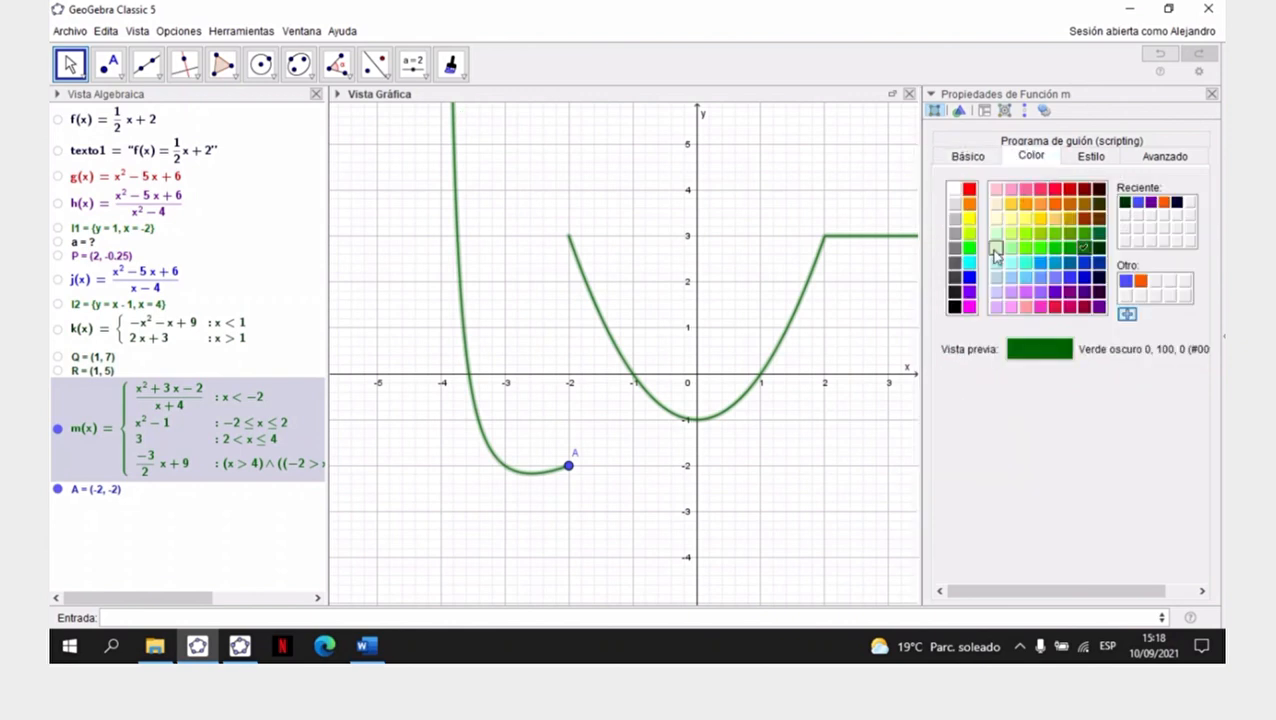
{"action": "left_click", "coordinate": [955, 313]}
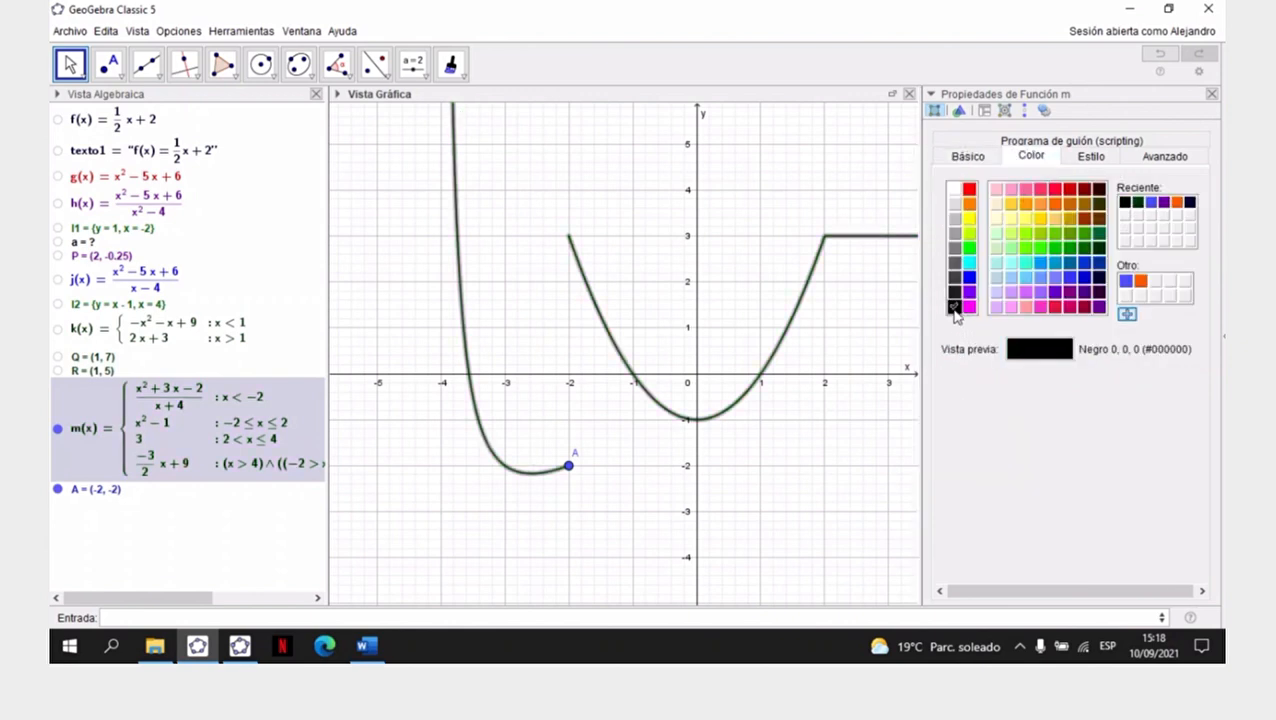
{"action": "left_click", "coordinate": [1087, 159]}
{"action": "left_click_drag", "start_coordinate": [1064, 273], "coordinate": [1108, 273]}
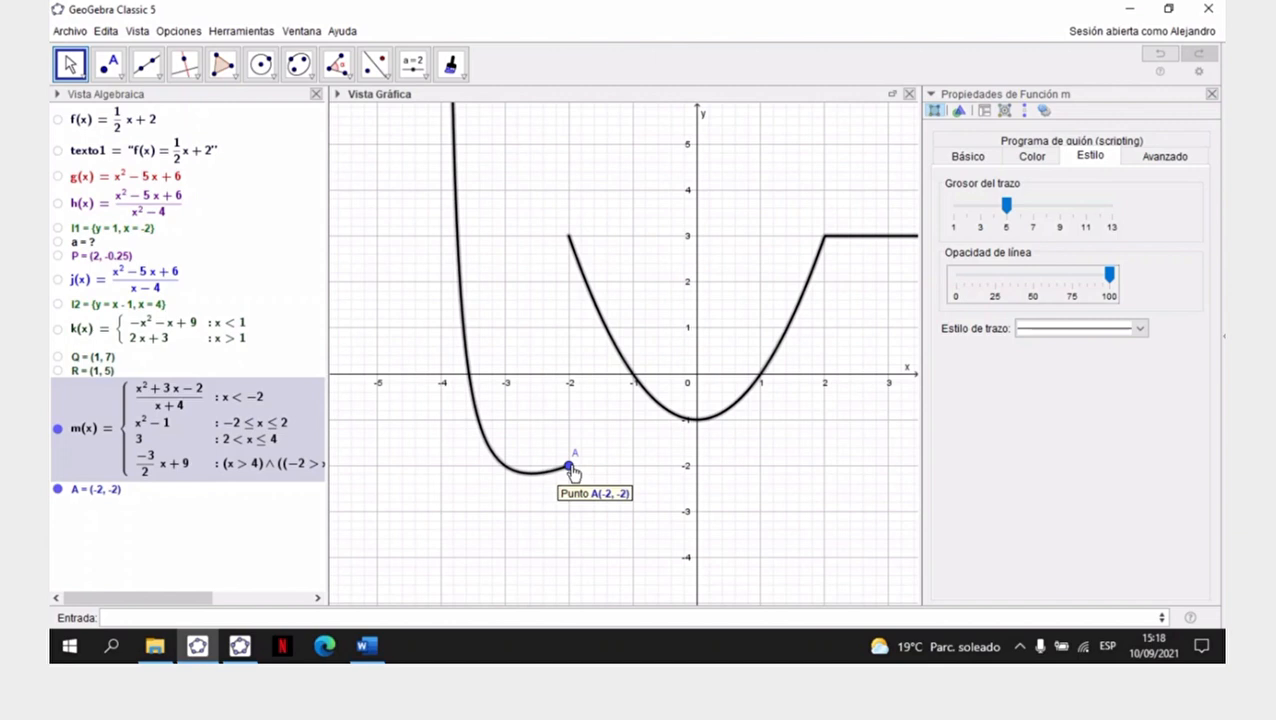
- Change the style of point A at (-2,-2) to a hollow circle
{"action": "left_click", "coordinate": [569, 466]}
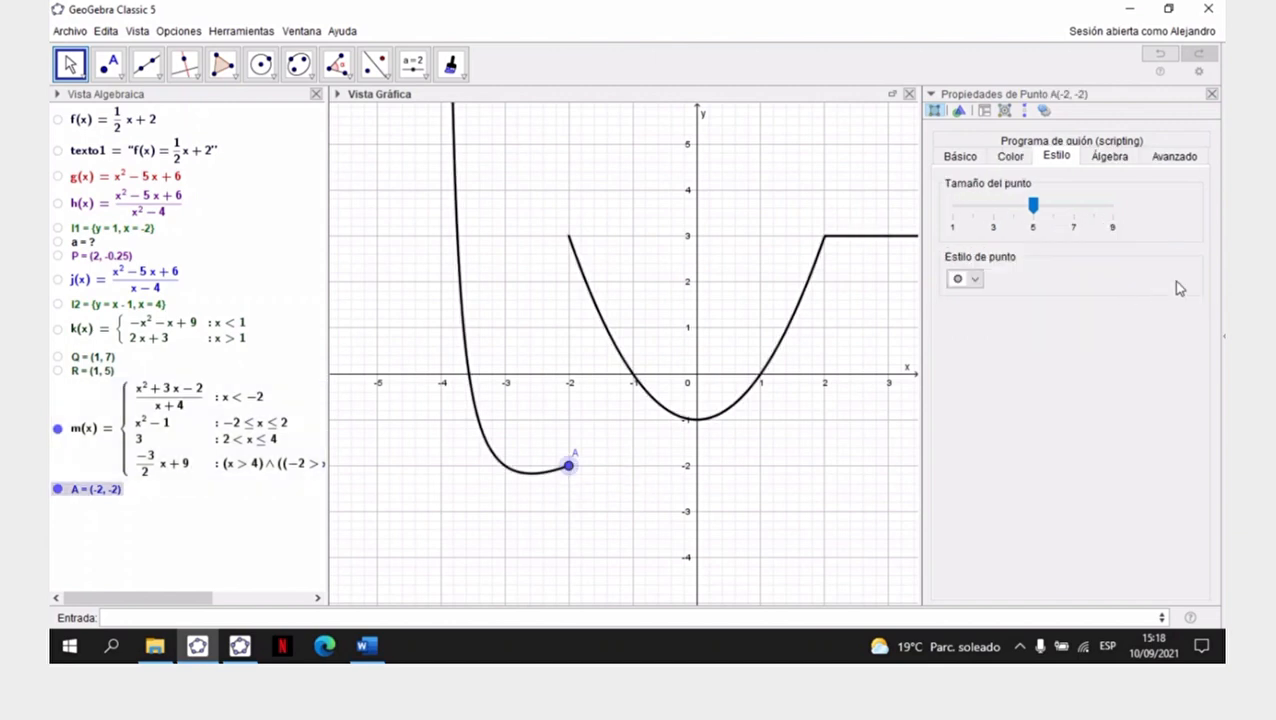
{"action": "left_click", "coordinate": [978, 281]}
{"action": "left_click", "coordinate": [966, 331]}
- Colour point A black and hide its label
{"action": "left_click", "coordinate": [1012, 157]}
{"action": "left_click", "coordinate": [954, 306]}
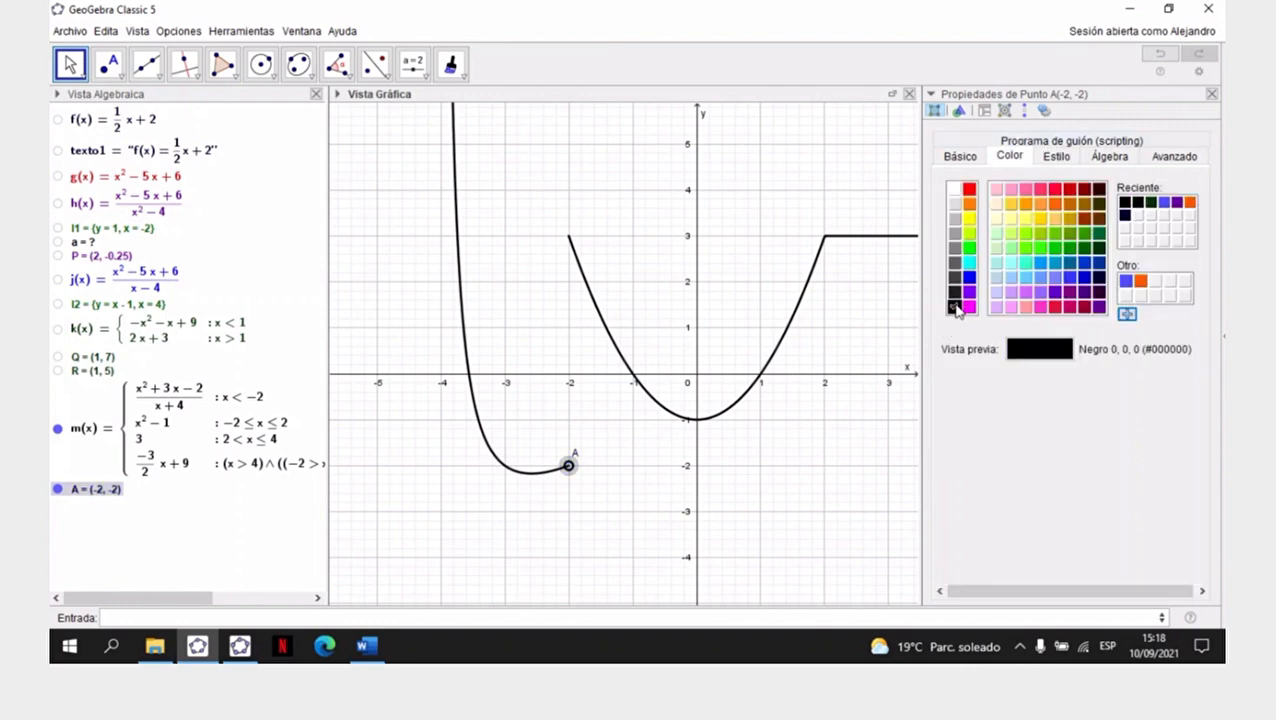
{"action": "left_click", "coordinate": [977, 163]}
{"action": "left_click", "coordinate": [950, 339]}
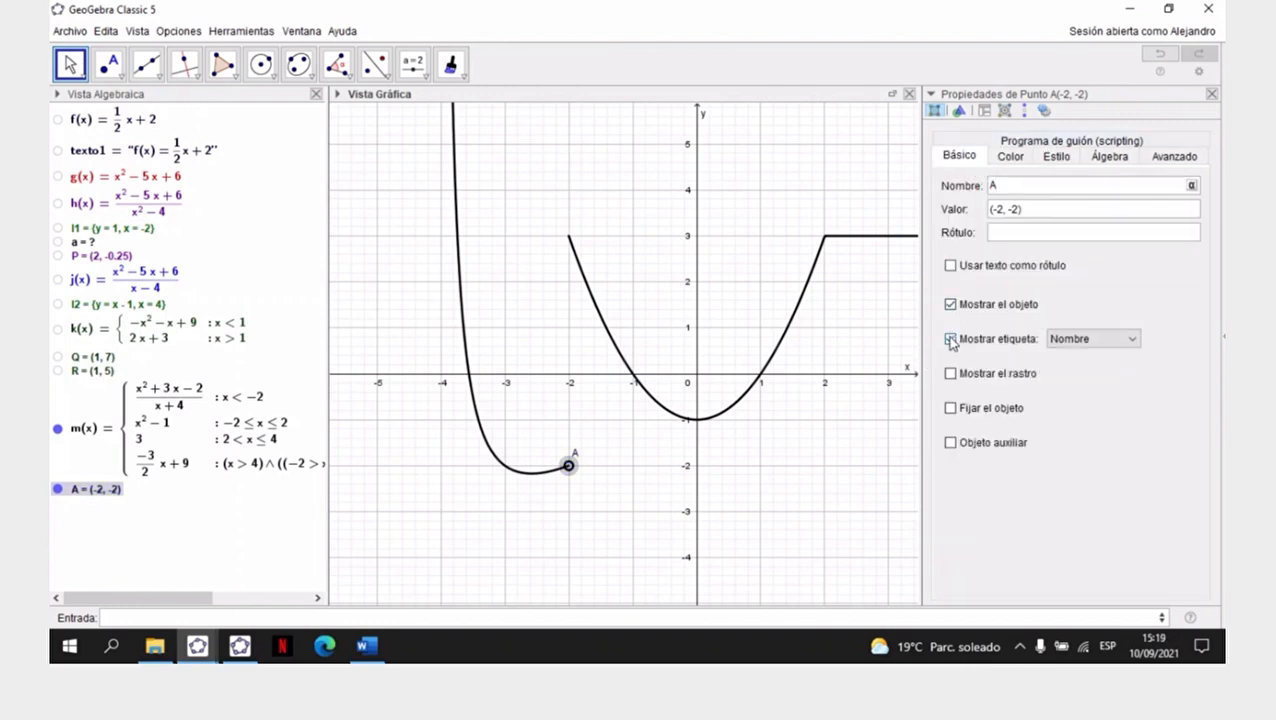
- Close the properties of point A and add a new point at (-2, 3) on function m
{"action": "left_click", "coordinate": [1211, 94]}
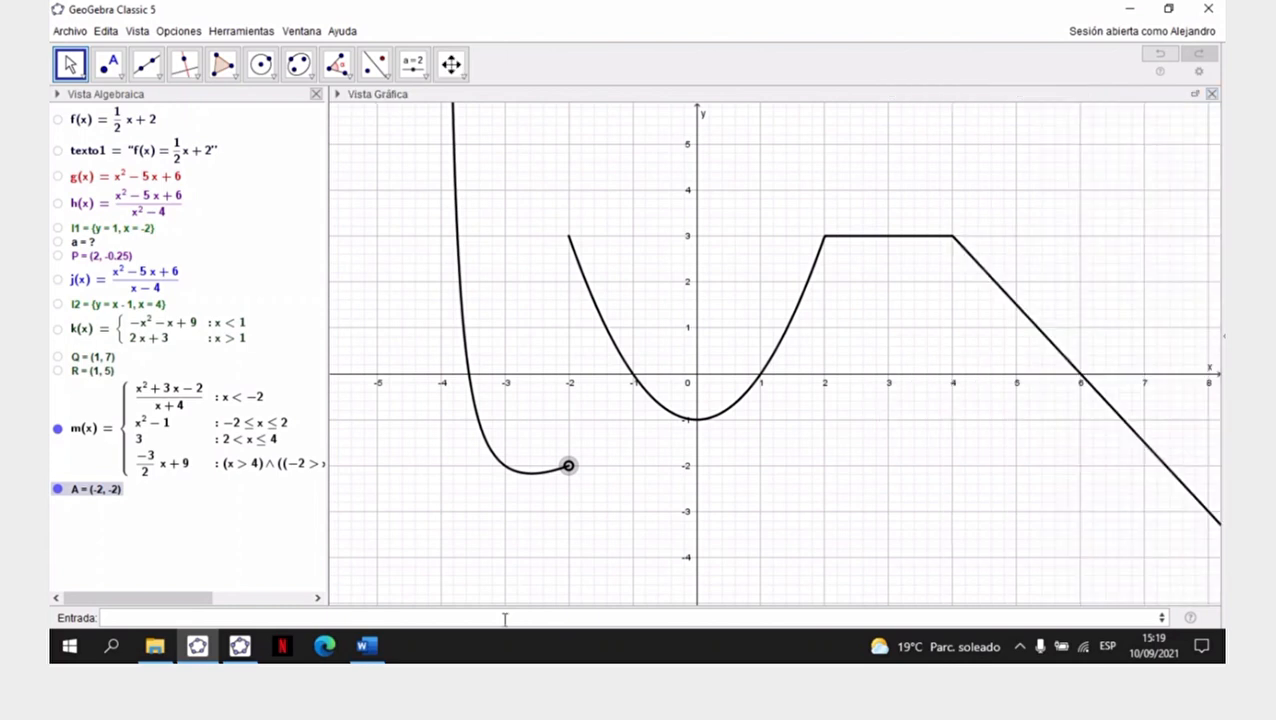
{"action": "left_click", "coordinate": [578, 523]}
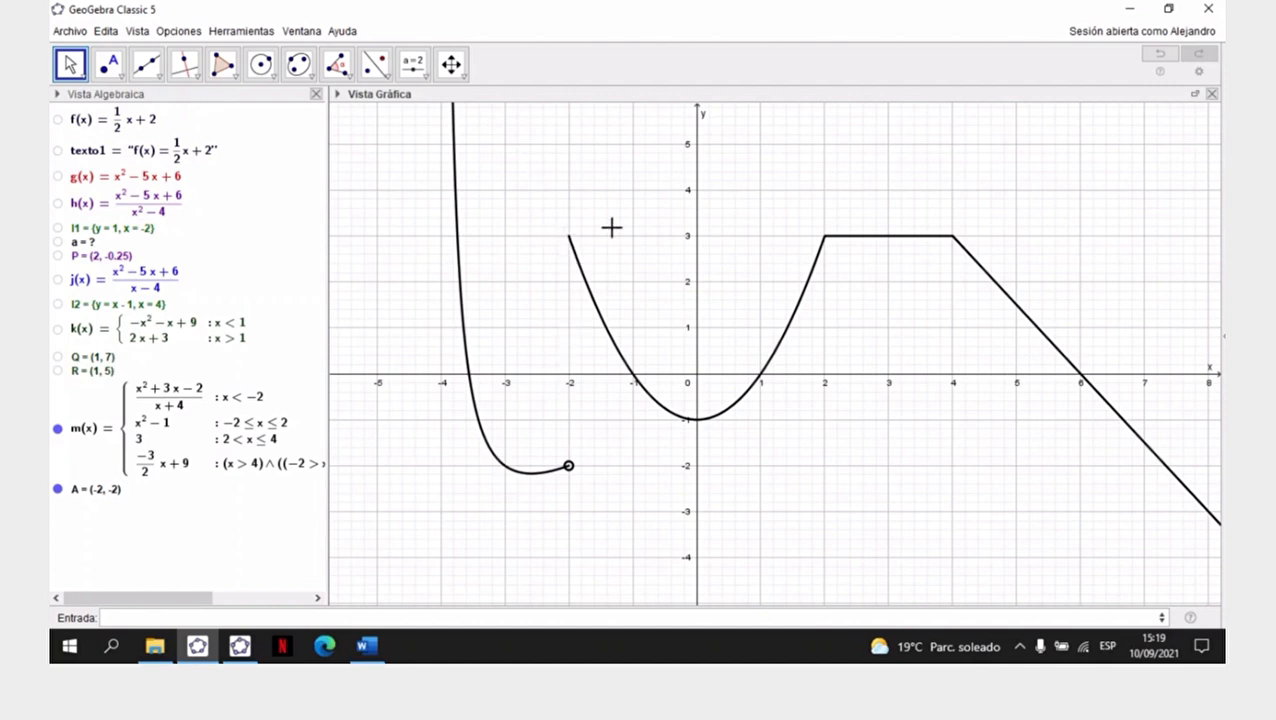
{"action": "left_click", "coordinate": [186, 617]}
{"action": "type", "text": "("}
{"action": "type", "text": "-2,4"}
{"action": "type", "text": "3"}
{"action": "key", "text": "Return"}
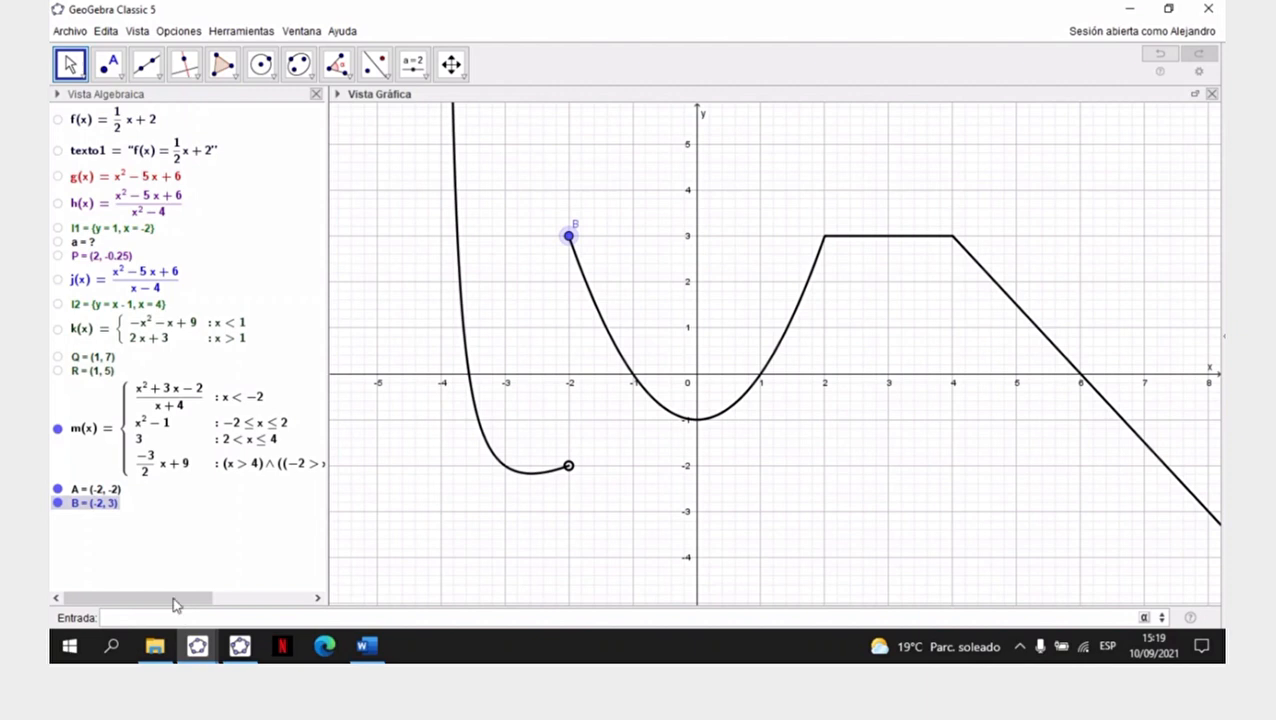
- Hide the label of point B at (-2, 3) and colour the point black
{"action": "left_click", "coordinate": [70, 64]}
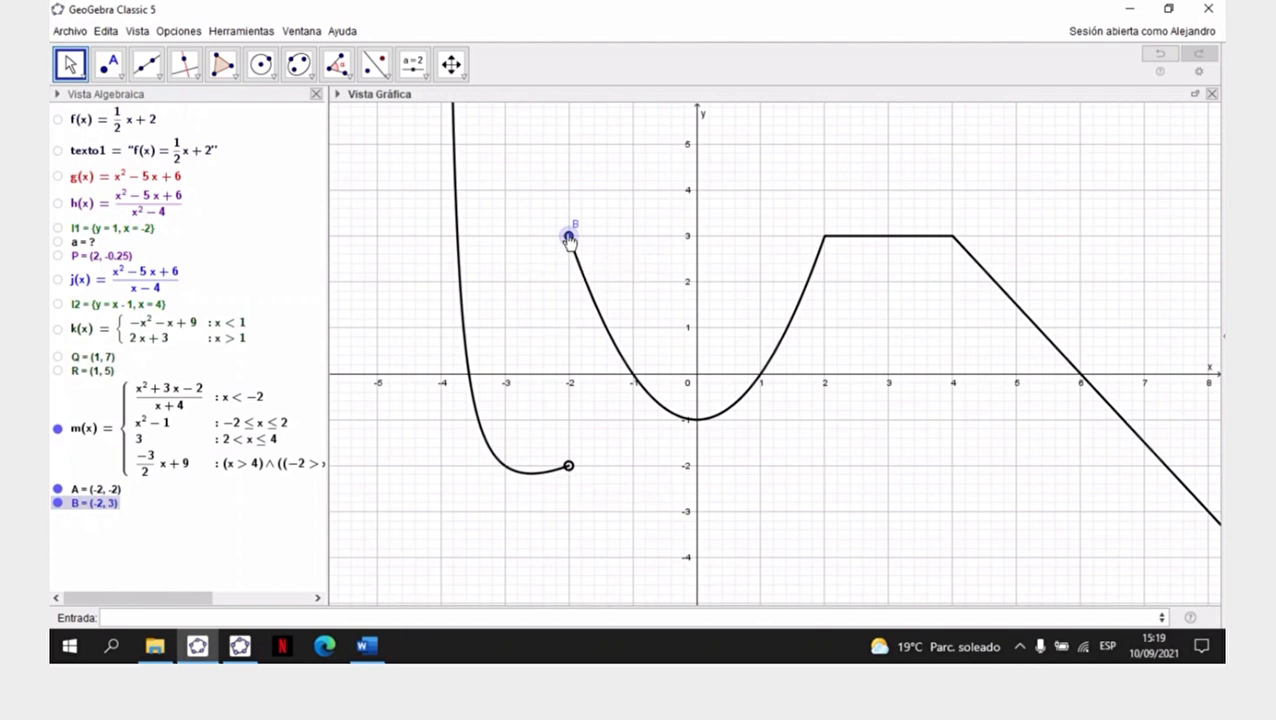
{"action": "right_click", "coordinate": [568, 239]}
{"action": "left_click", "coordinate": [612, 401]}
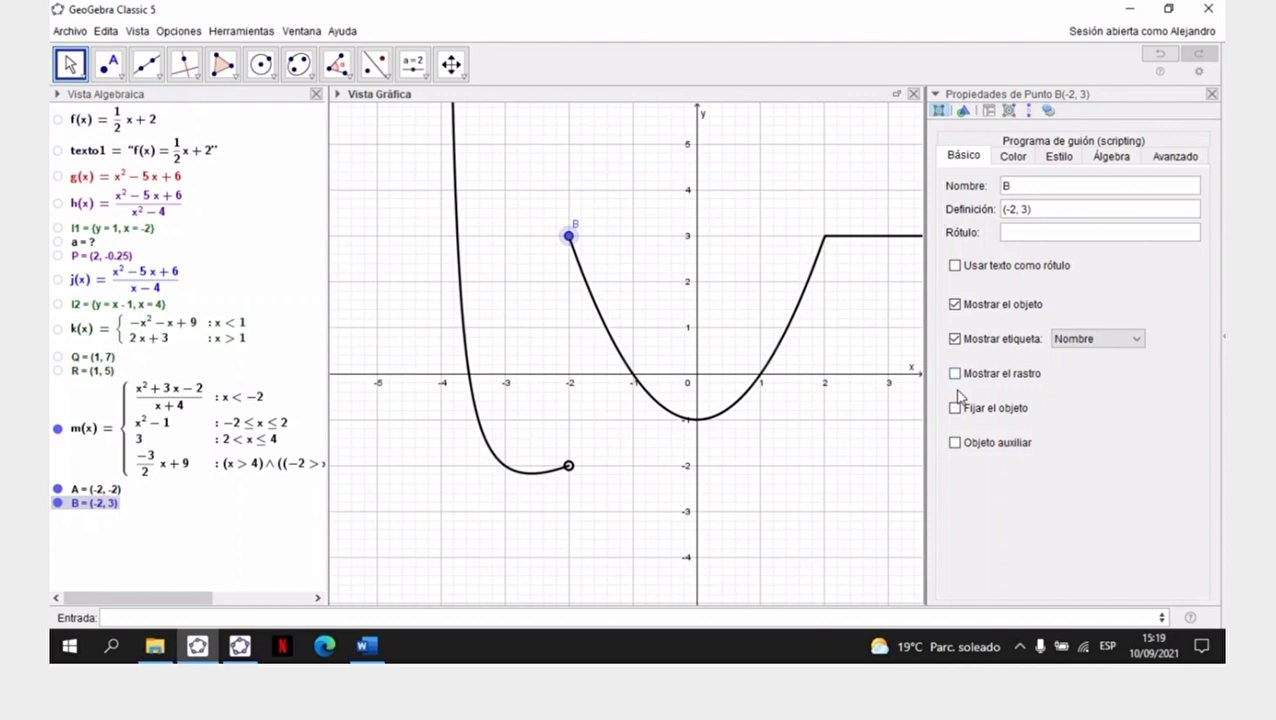
{"action": "left_click", "coordinate": [954, 339]}
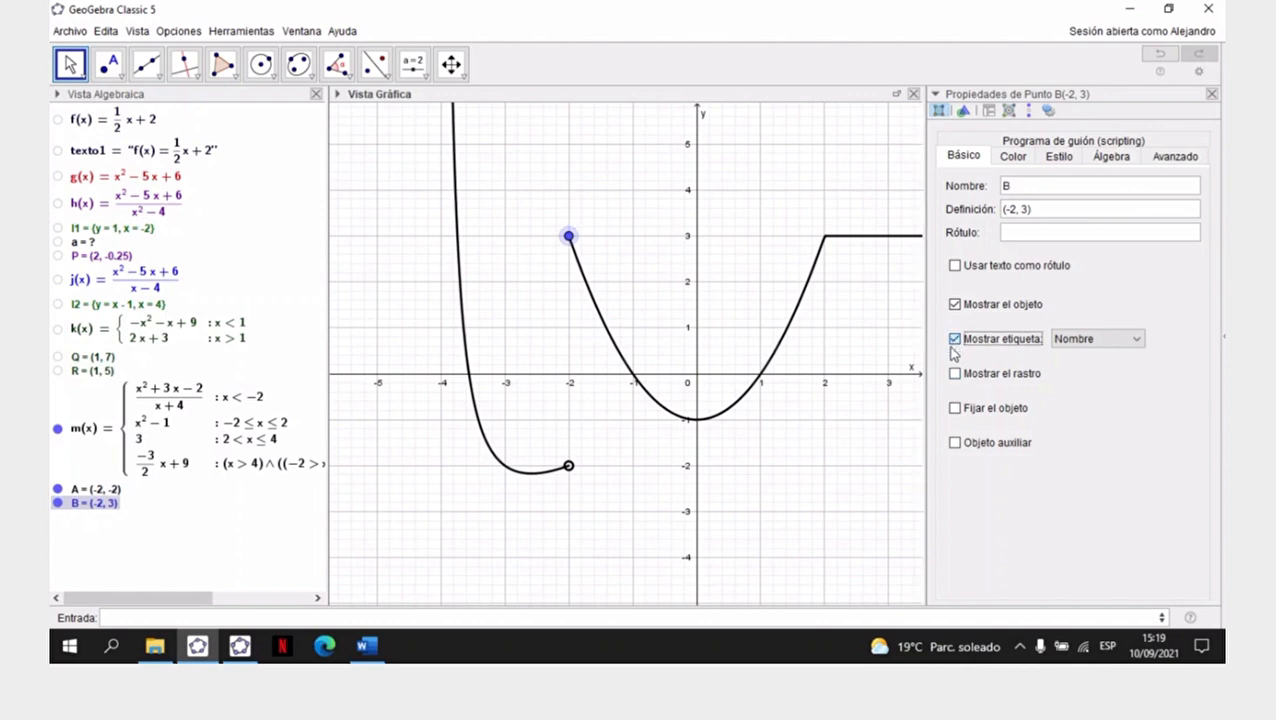
{"action": "left_click", "coordinate": [1012, 157]}
{"action": "left_click", "coordinate": [958, 306]}
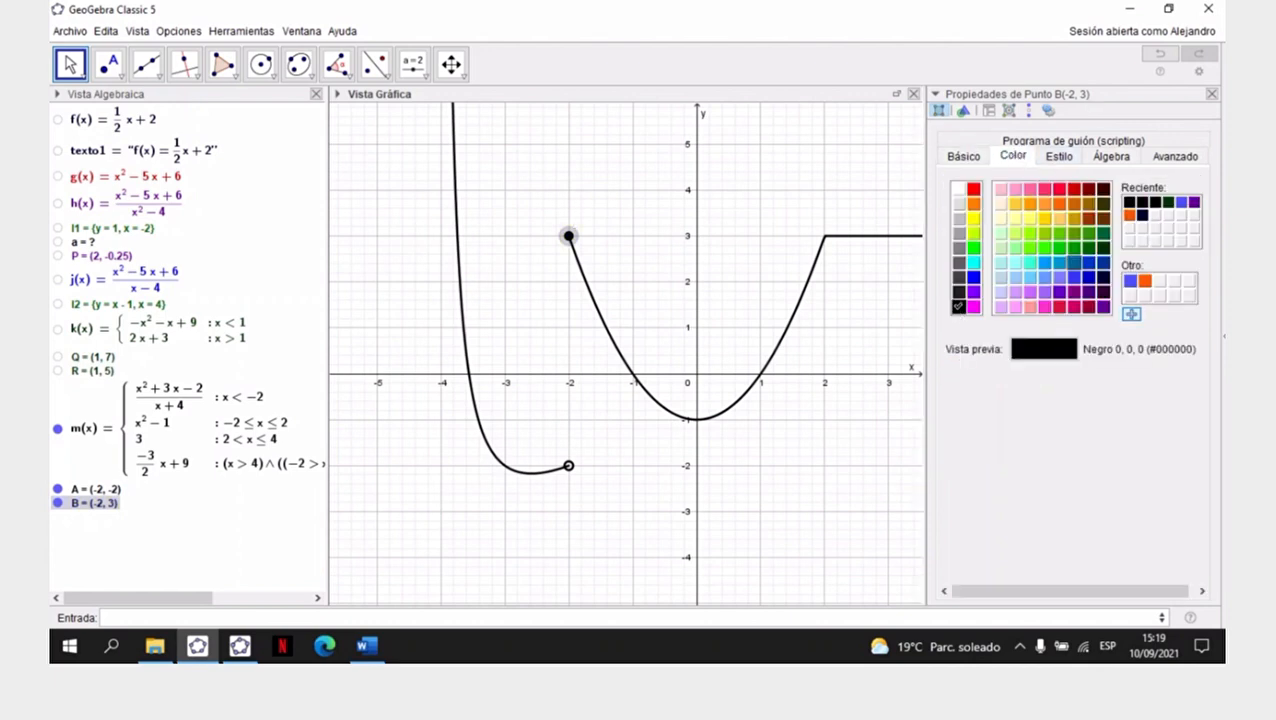
{"action": "left_click", "coordinate": [1211, 95]}
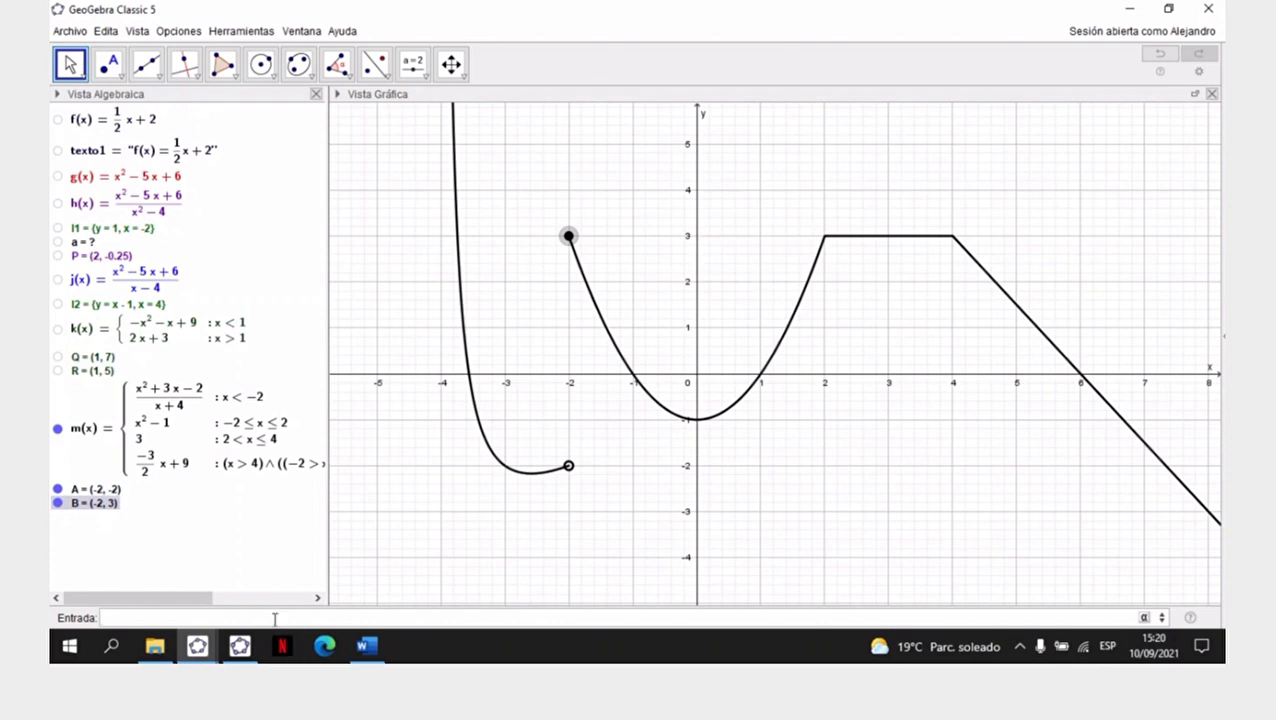
- Add a point at (2, 3), where the parabola meets the horizontal segment
{"action": "type", "text": "2, 3"}
{"action": "key", "text": "Return"}
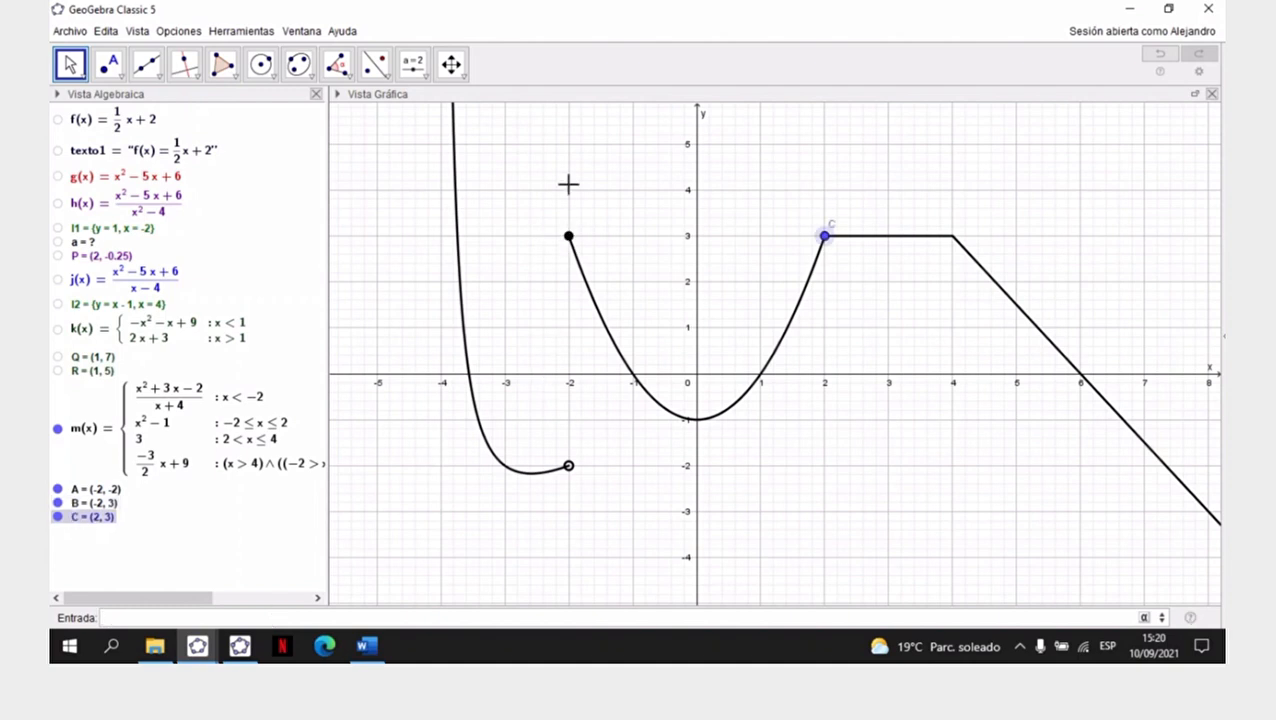
- Copy the visual style of point B to point C and return to the Move tool
{"action": "left_click", "coordinate": [451, 64]}
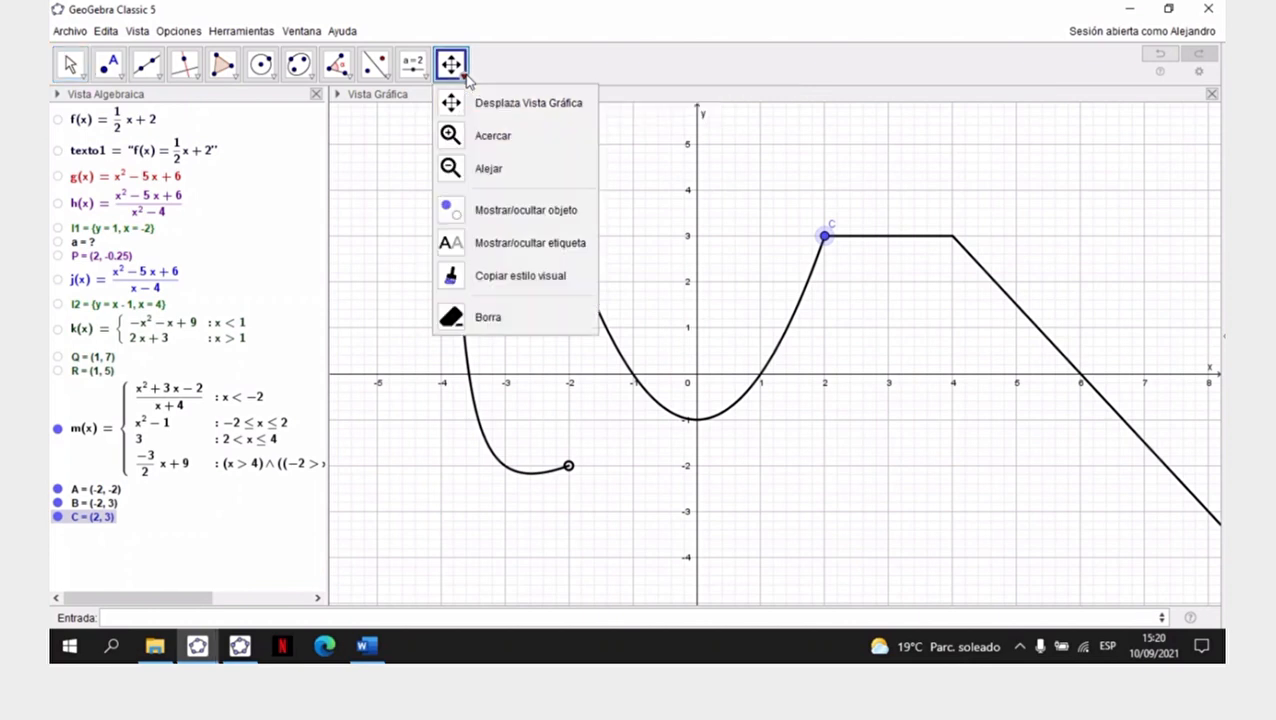
{"action": "left_click", "coordinate": [494, 276]}
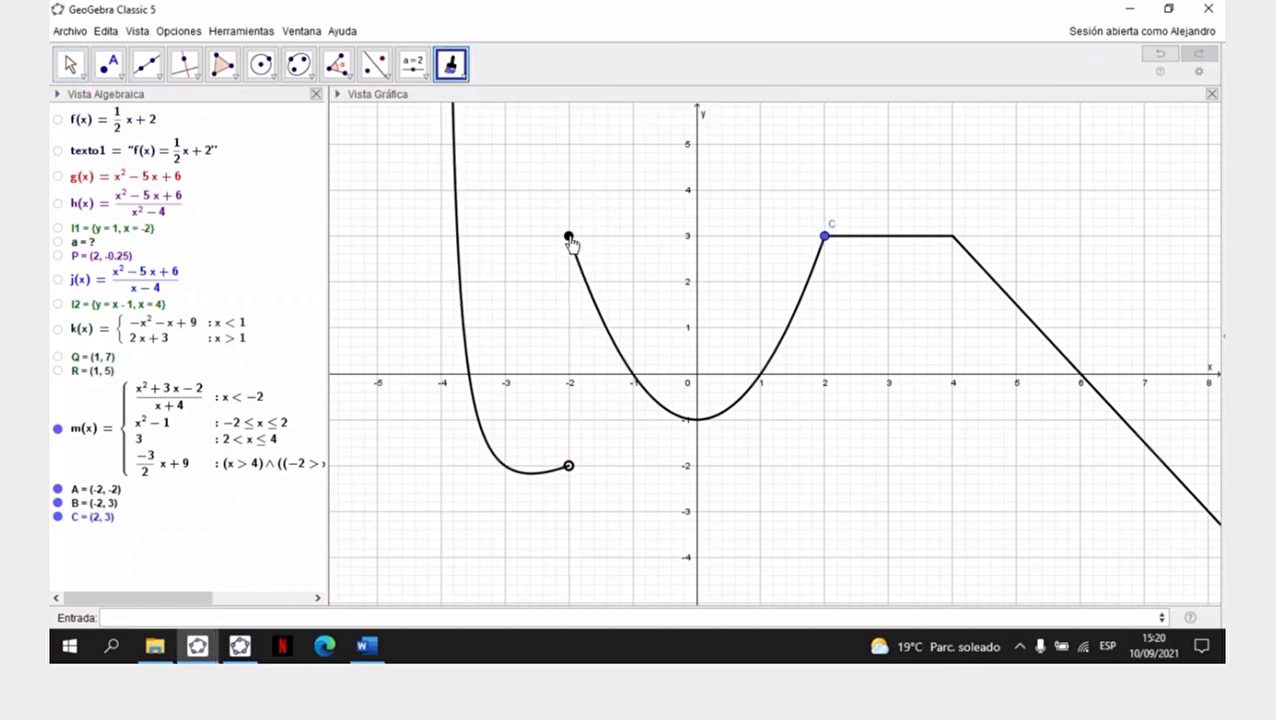
{"action": "left_click", "coordinate": [568, 236]}
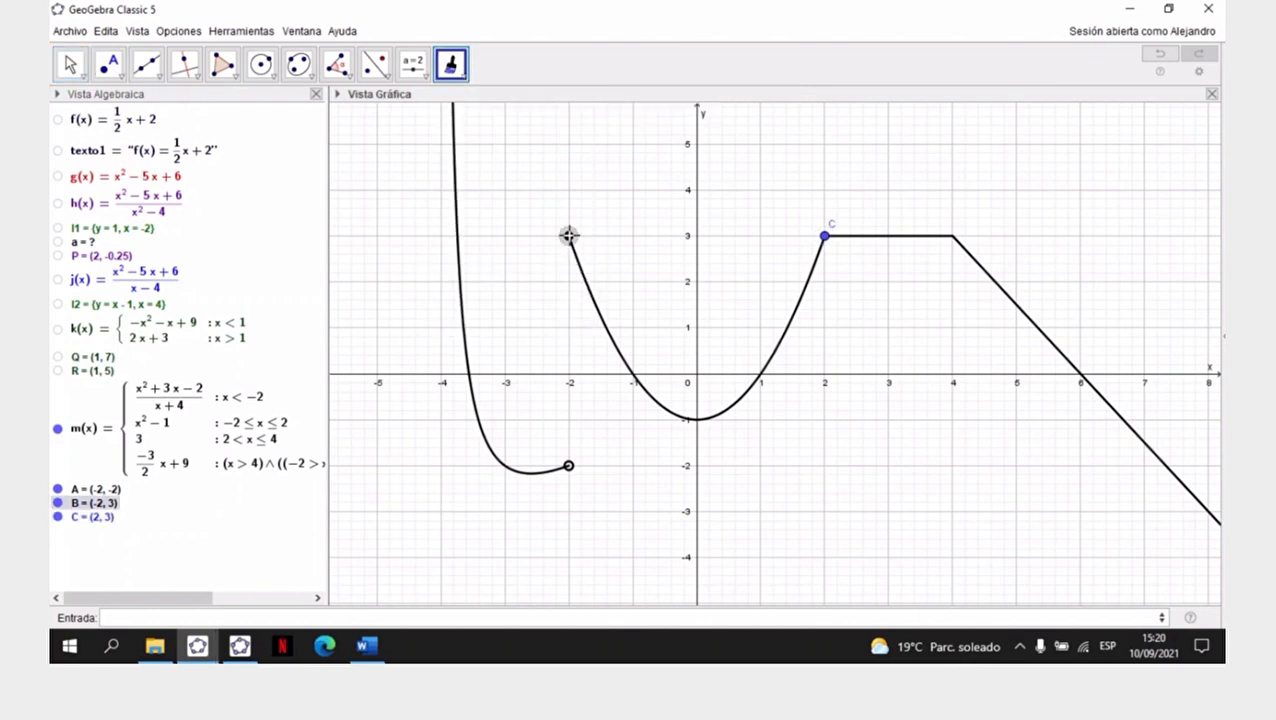
{"action": "left_click", "coordinate": [825, 239]}
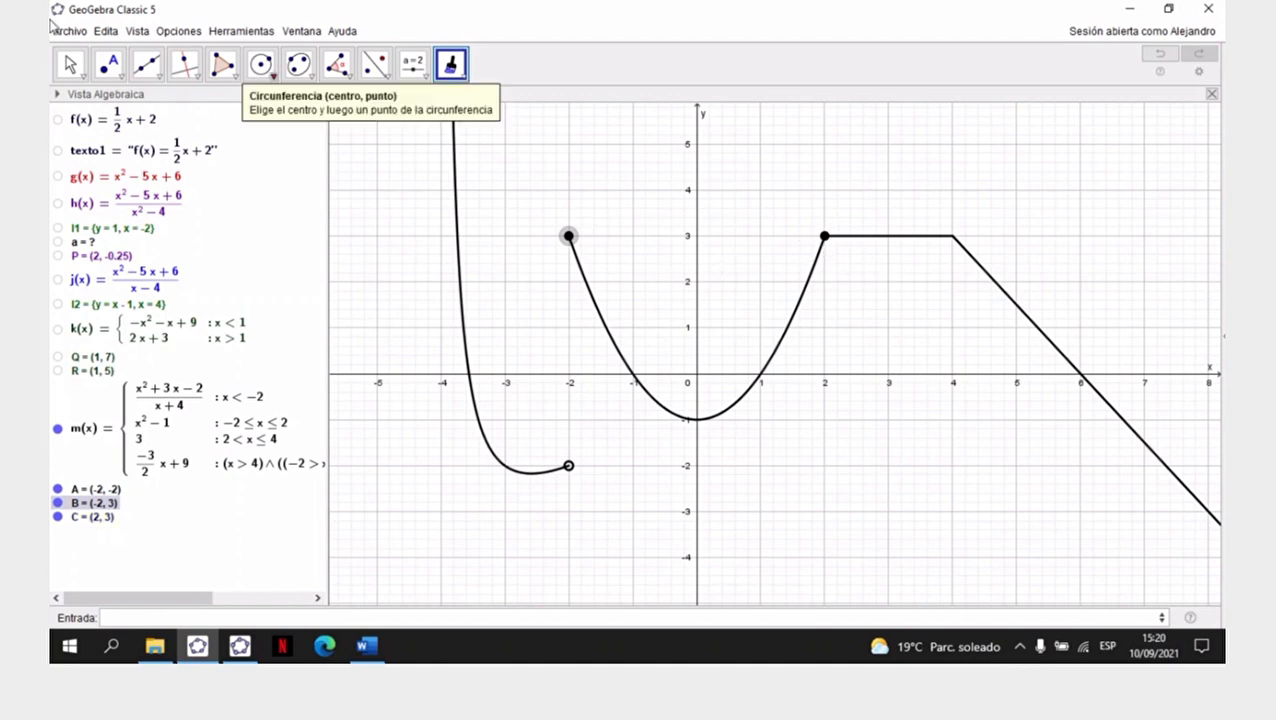
{"action": "left_click", "coordinate": [75, 62]}
{"action": "left_click", "coordinate": [80, 72]}
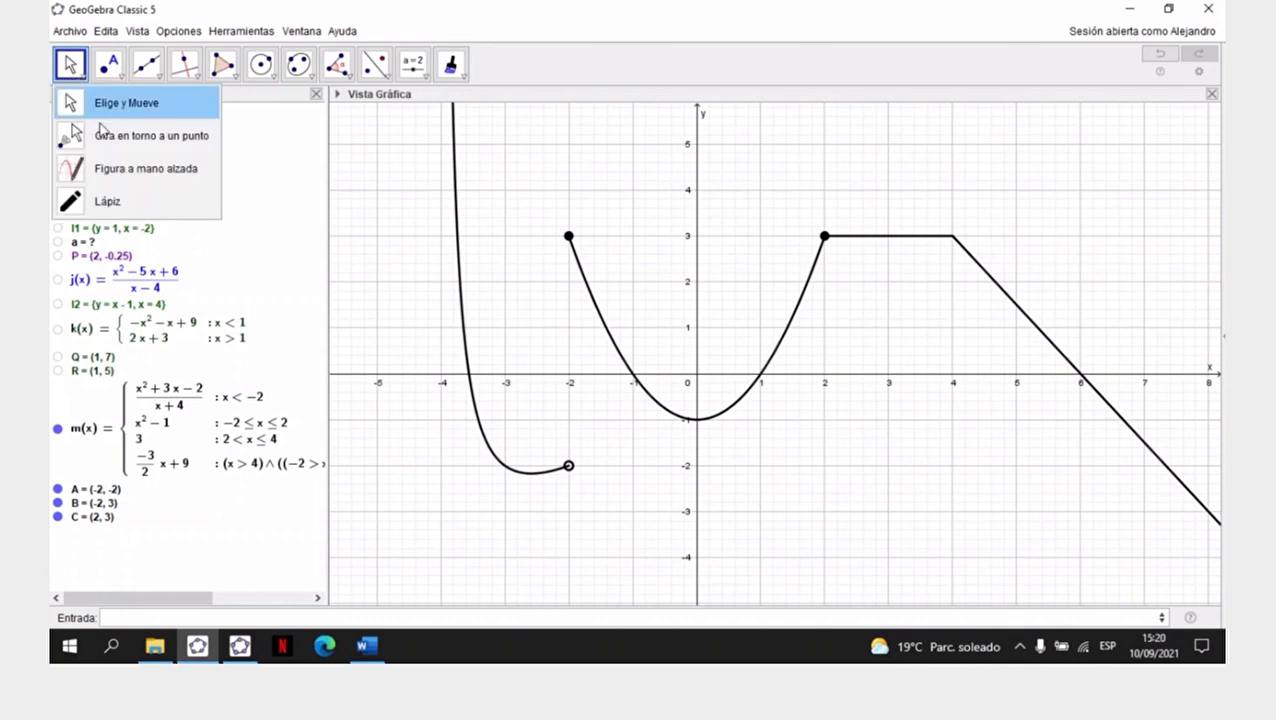
{"action": "left_click", "coordinate": [105, 104]}
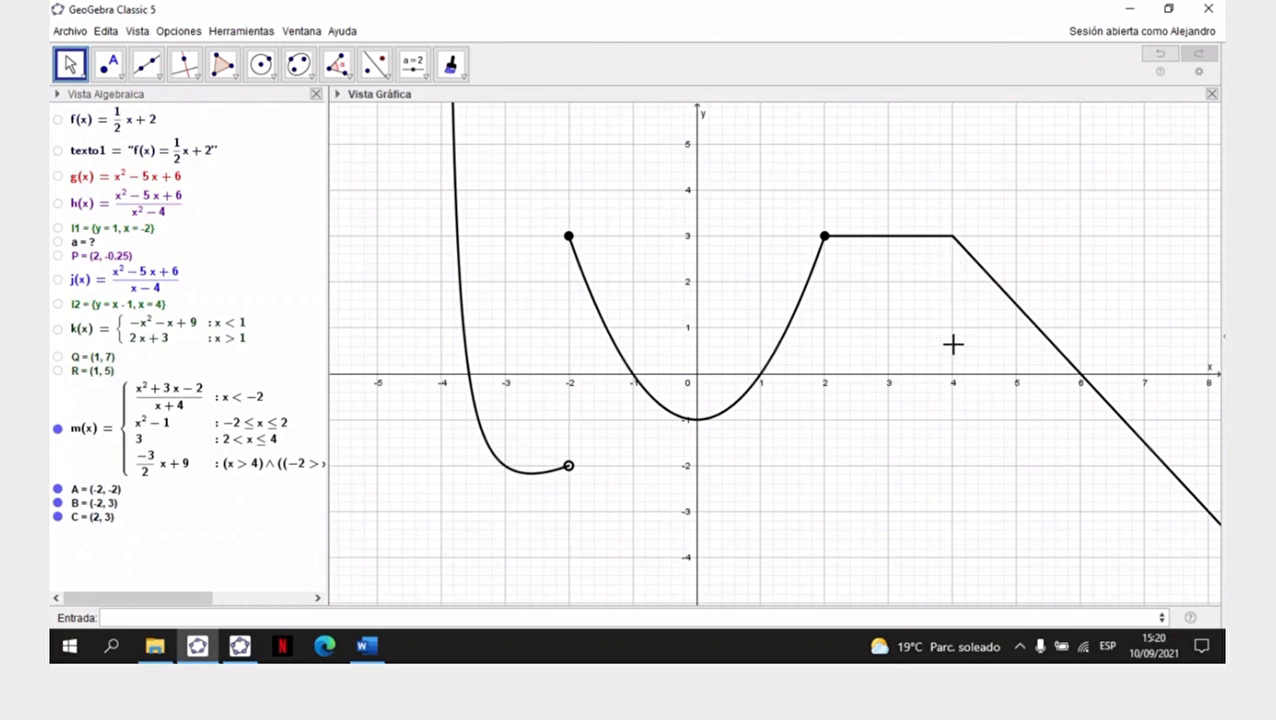
- Add a point at (4, 3), where the horizontal segment meets the descending line
{"action": "left_click", "coordinate": [419, 619]}
{"action": "type", "text": "("}
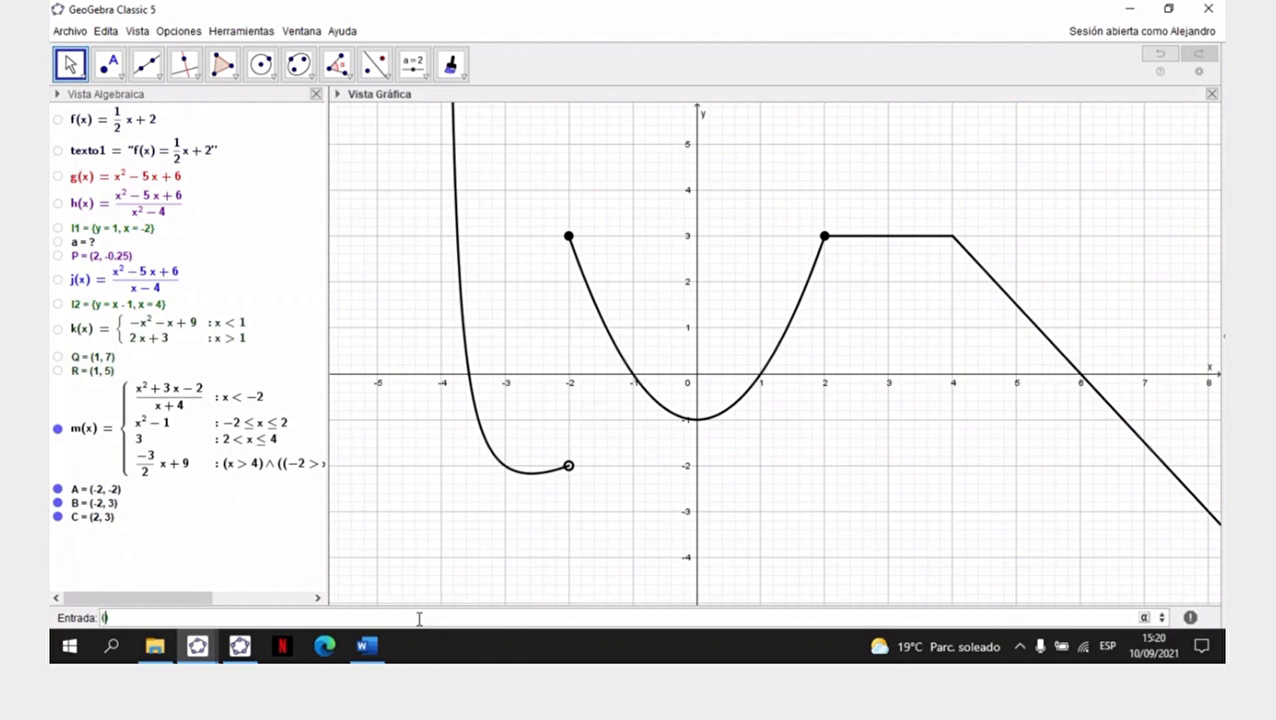
{"action": "type", "text": "4, 3"}
{"action": "key", "text": "Return"}
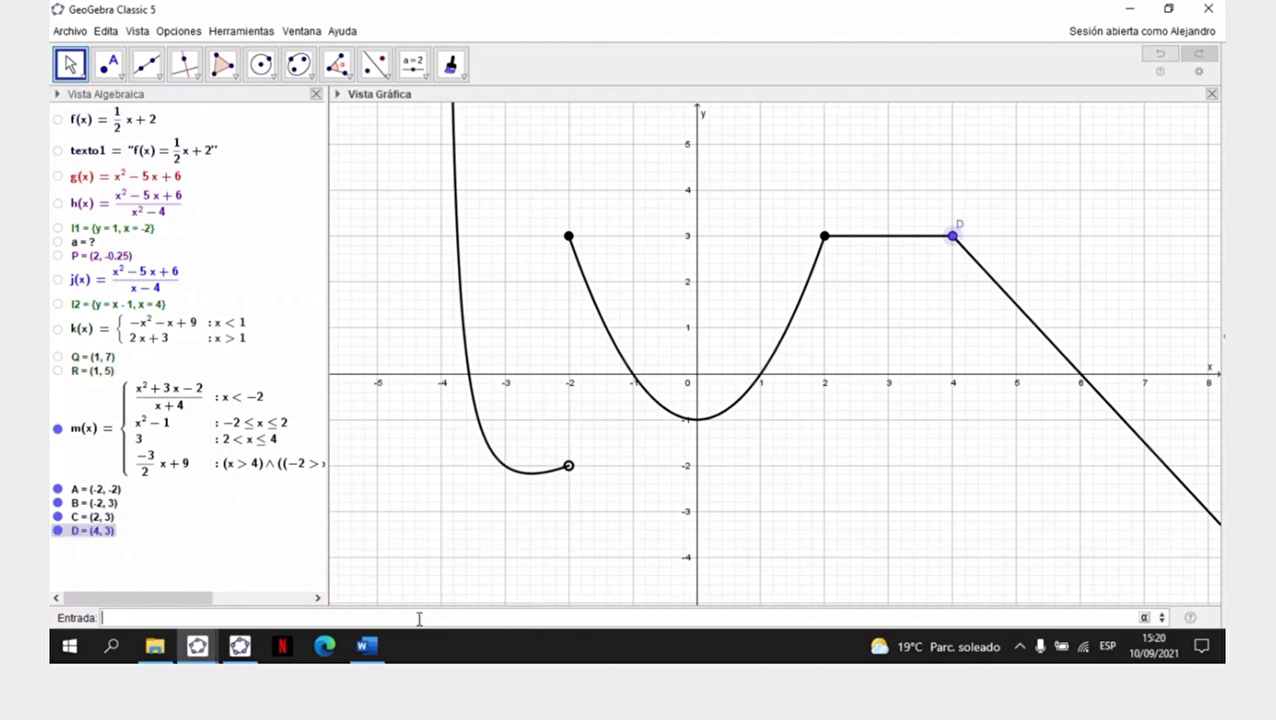
- Copy the visual style of point B to point D and return to the Move tool
{"action": "left_click", "coordinate": [455, 62]}
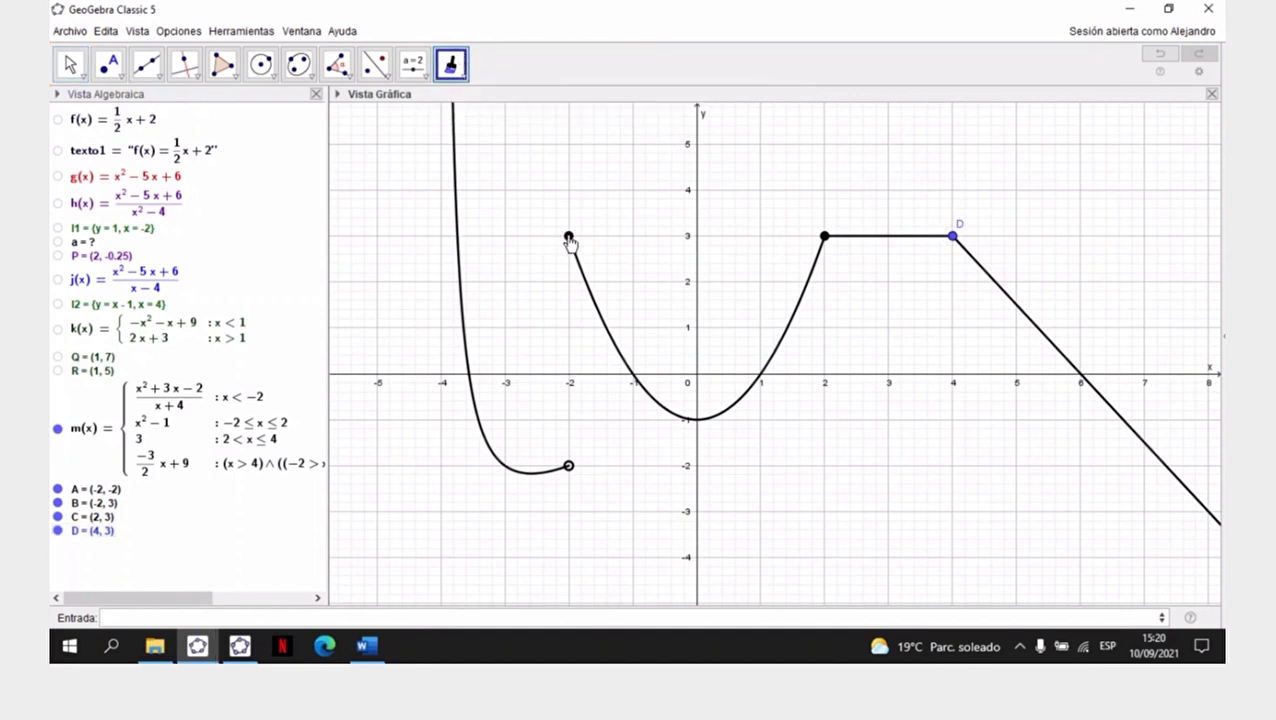
{"action": "left_click", "coordinate": [567, 238]}
{"action": "left_click", "coordinate": [953, 238]}
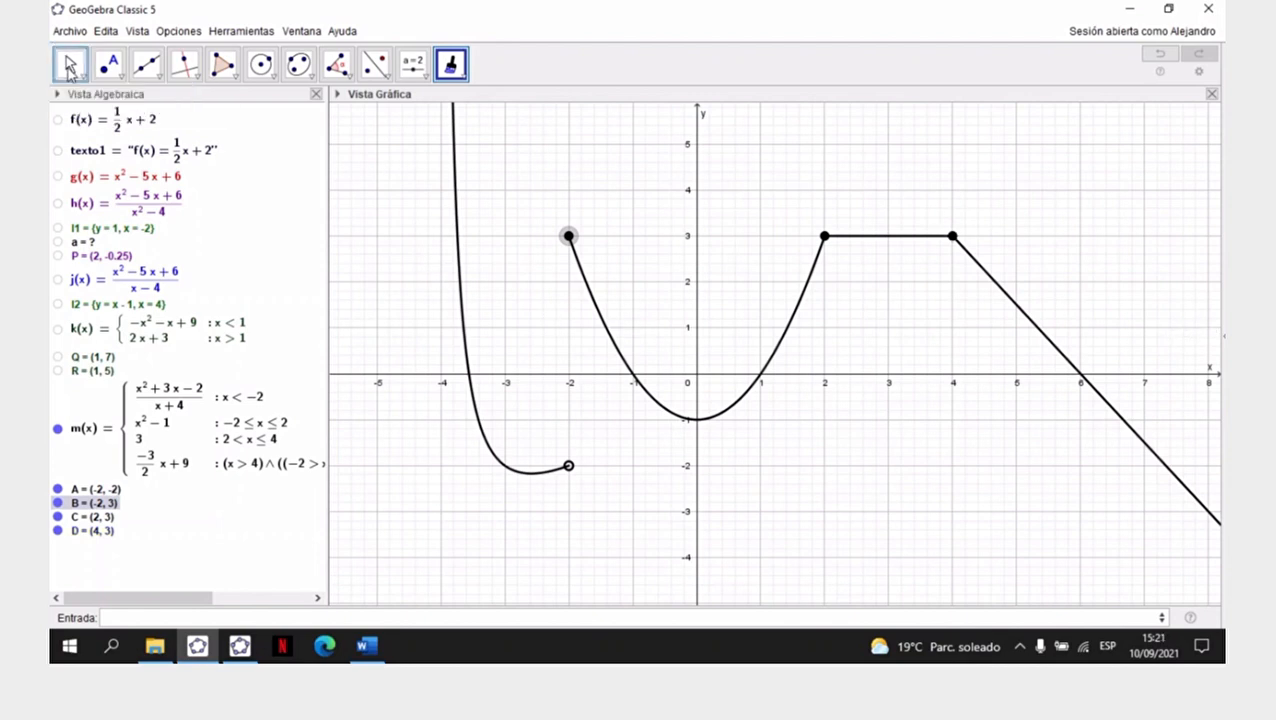
{"action": "left_click", "coordinate": [70, 68]}
{"action": "left_click", "coordinate": [121, 76]}
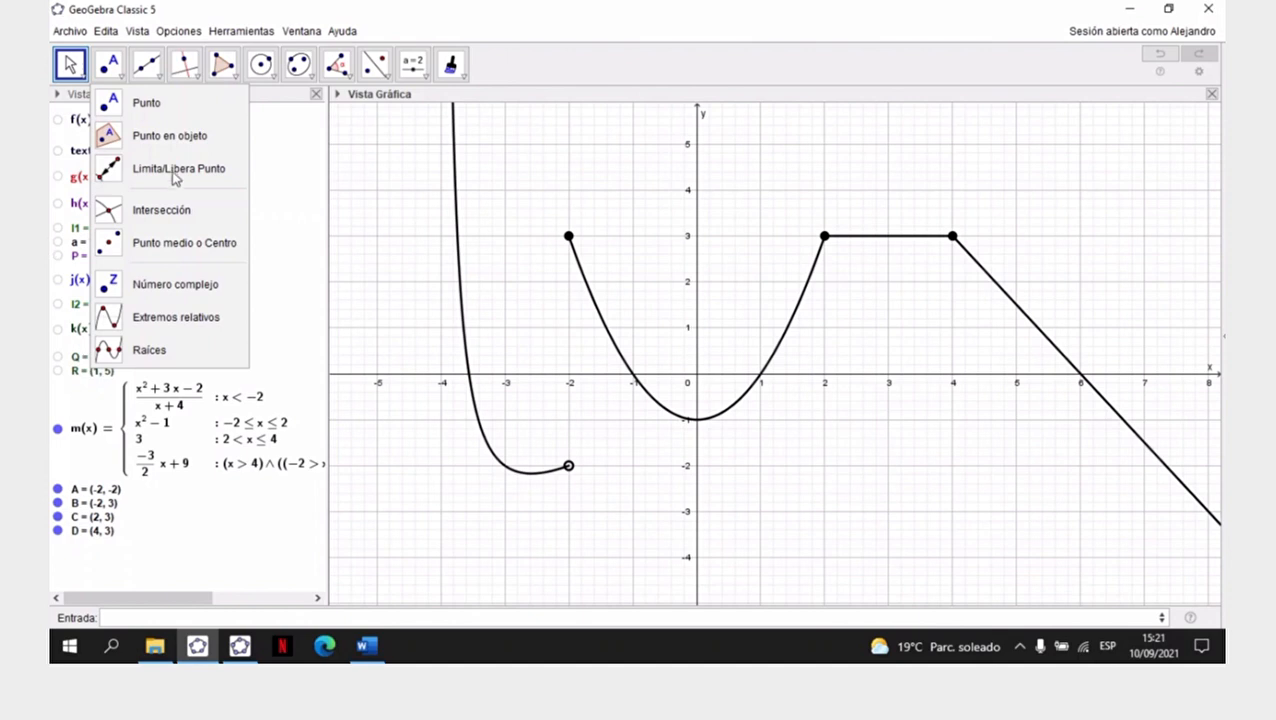
{"action": "left_click", "coordinate": [70, 68]}
{"action": "left_click", "coordinate": [88, 102]}
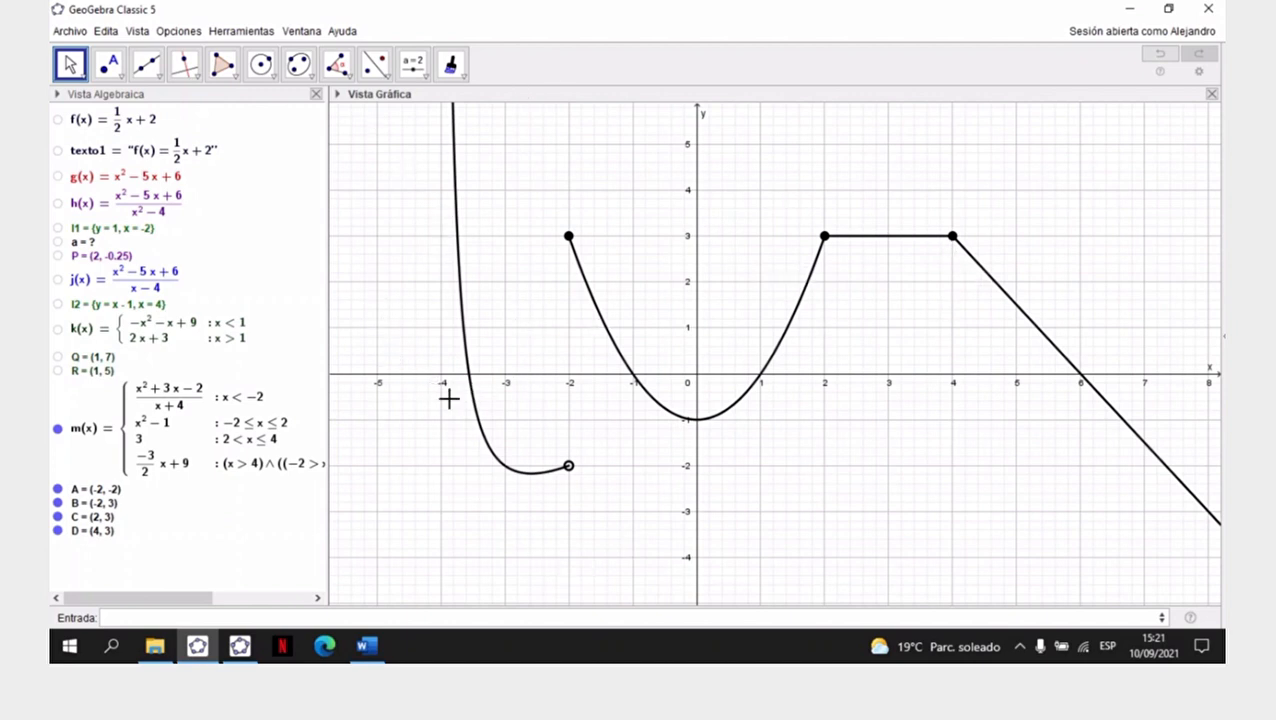
- Narrow the Algebra view and compress both axes to bring the lower branch of function m into the graph
{"action": "left_click_drag", "start_coordinate": [281, 300], "coordinate": [237, 300]}
{"action": "left_click", "coordinate": [465, 80]}
{"action": "left_click", "coordinate": [505, 103]}
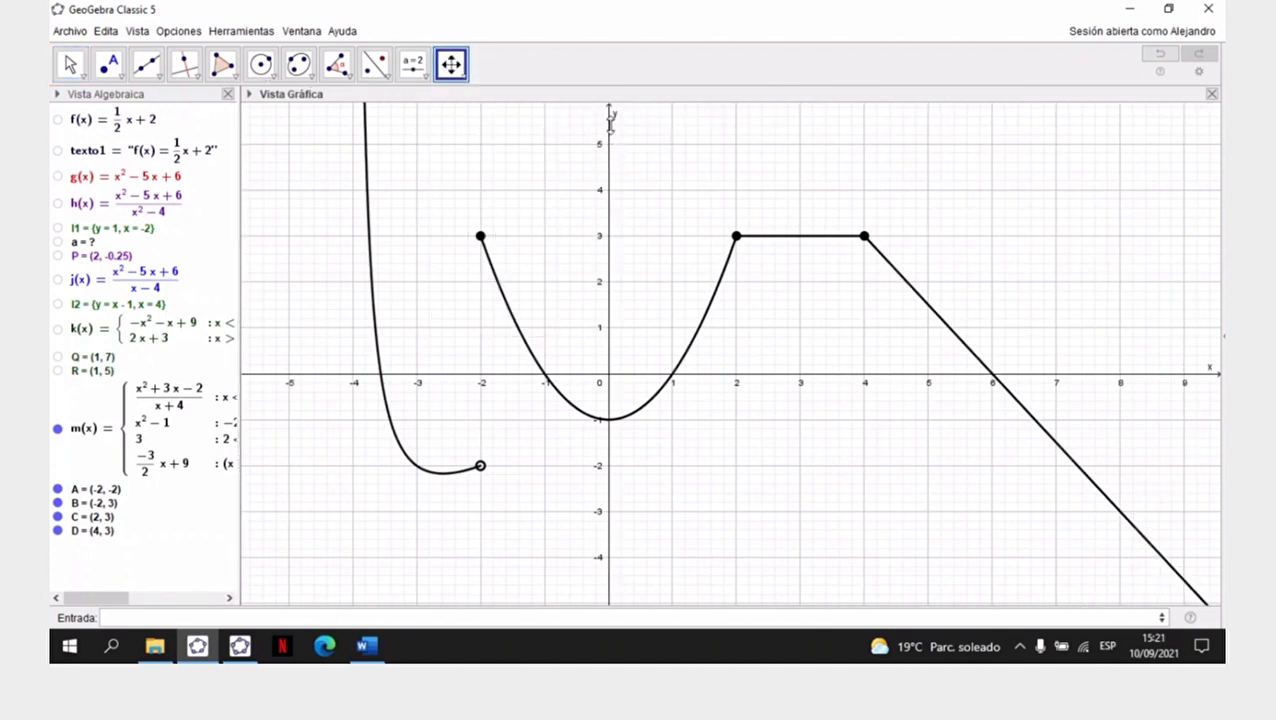
{"action": "left_click_drag", "start_coordinate": [609, 130], "coordinate": [609, 226]}
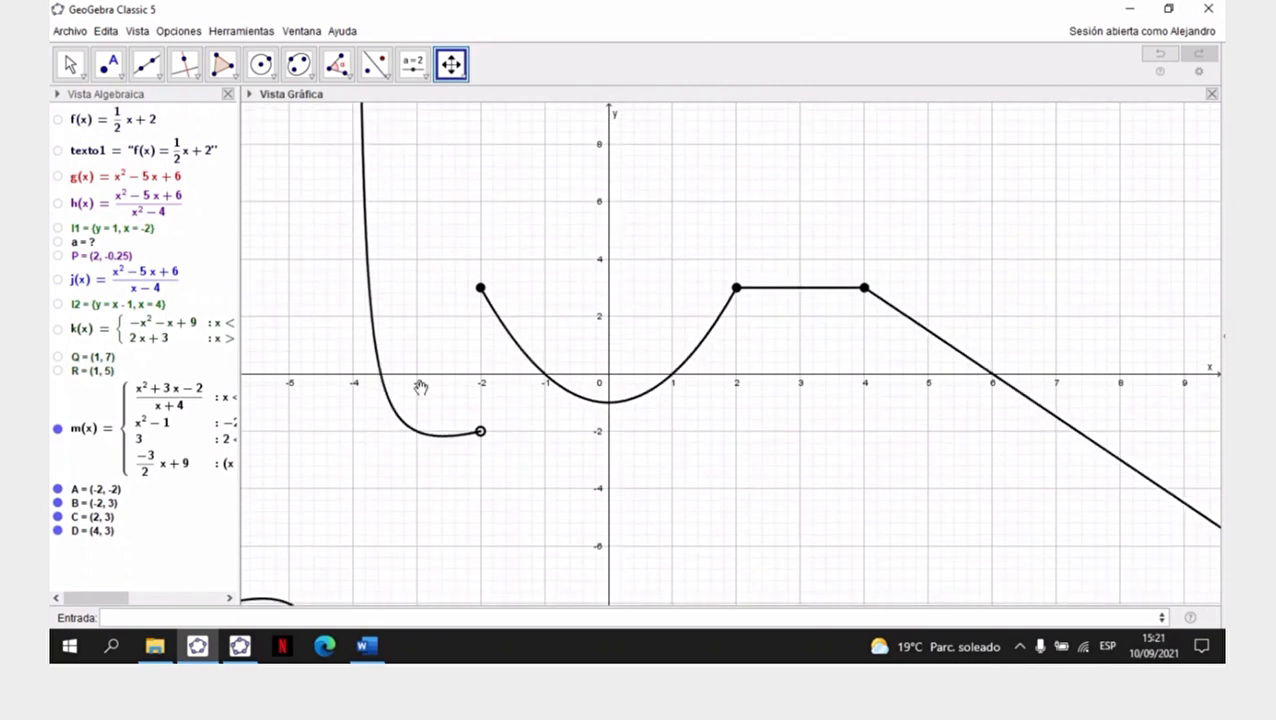
{"action": "left_click_drag", "start_coordinate": [289, 376], "coordinate": [419, 374]}
{"action": "left_click_drag", "start_coordinate": [610, 136], "coordinate": [677, 163]}
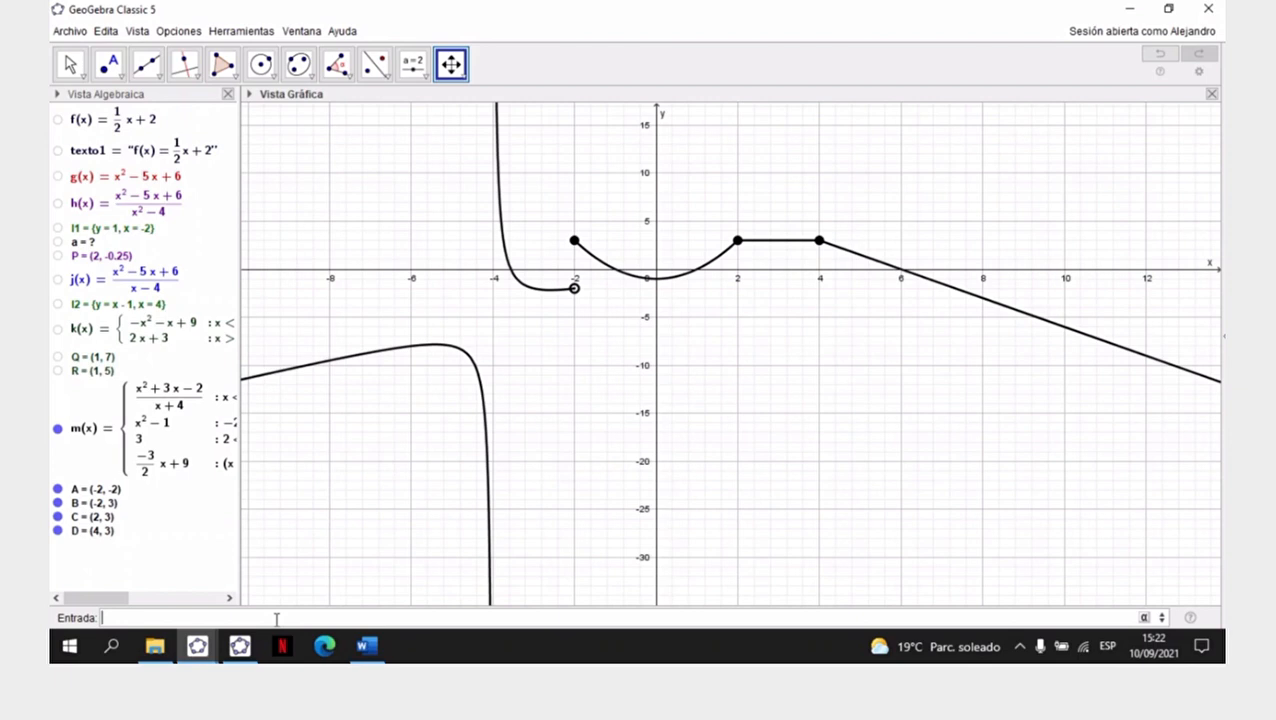
- Try to generate the asymptotes of function m with Asíntota(m) and delete the resulting list
{"action": "type", "text": "sin"}
{"action": "key", "text": "Down"}
{"action": "key", "text": "Down"}
{"action": "key", "text": "Down"}
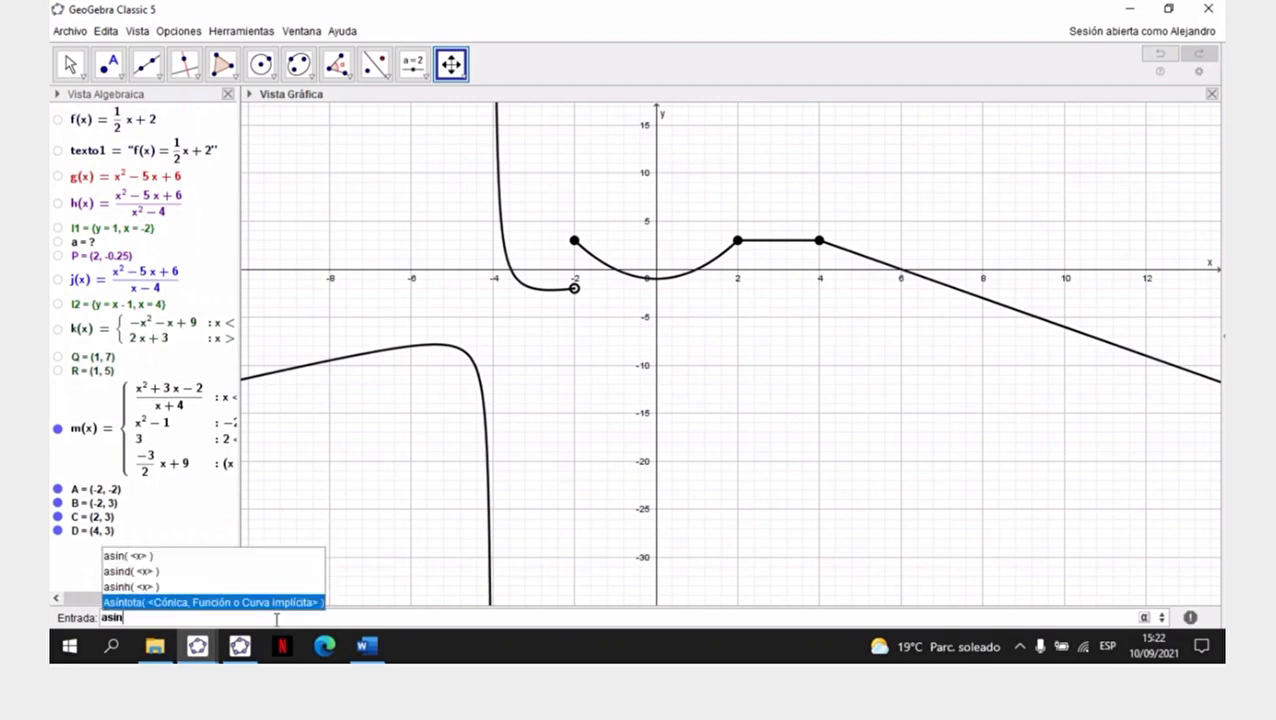
{"action": "key", "text": "Return"}
{"action": "type", "text": "m"}
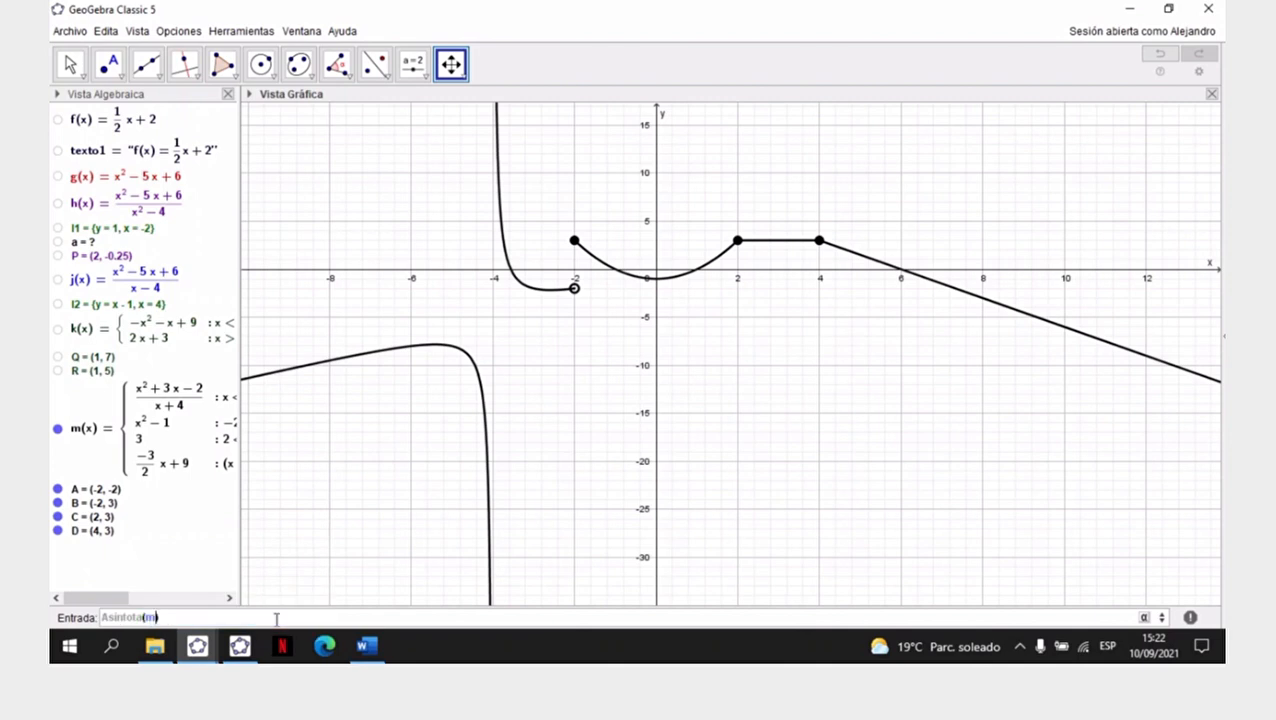
{"action": "key", "text": "Return"}
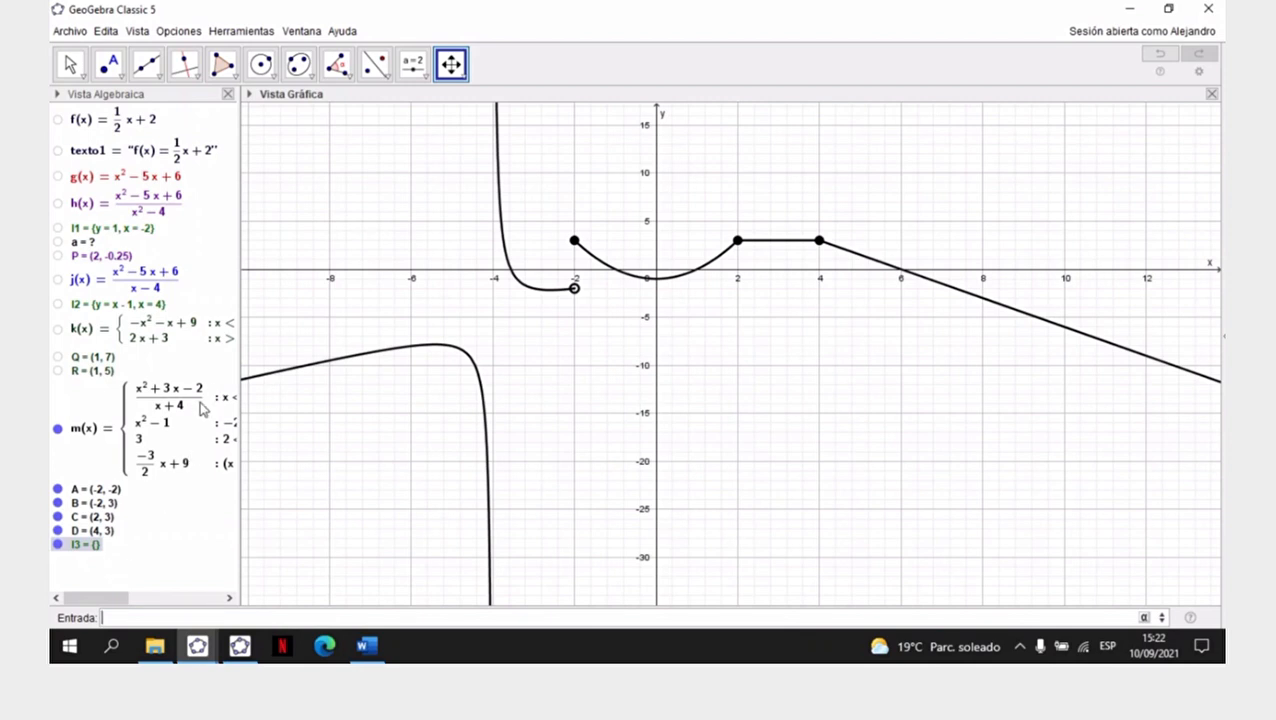
{"action": "right_click", "coordinate": [88, 553]}
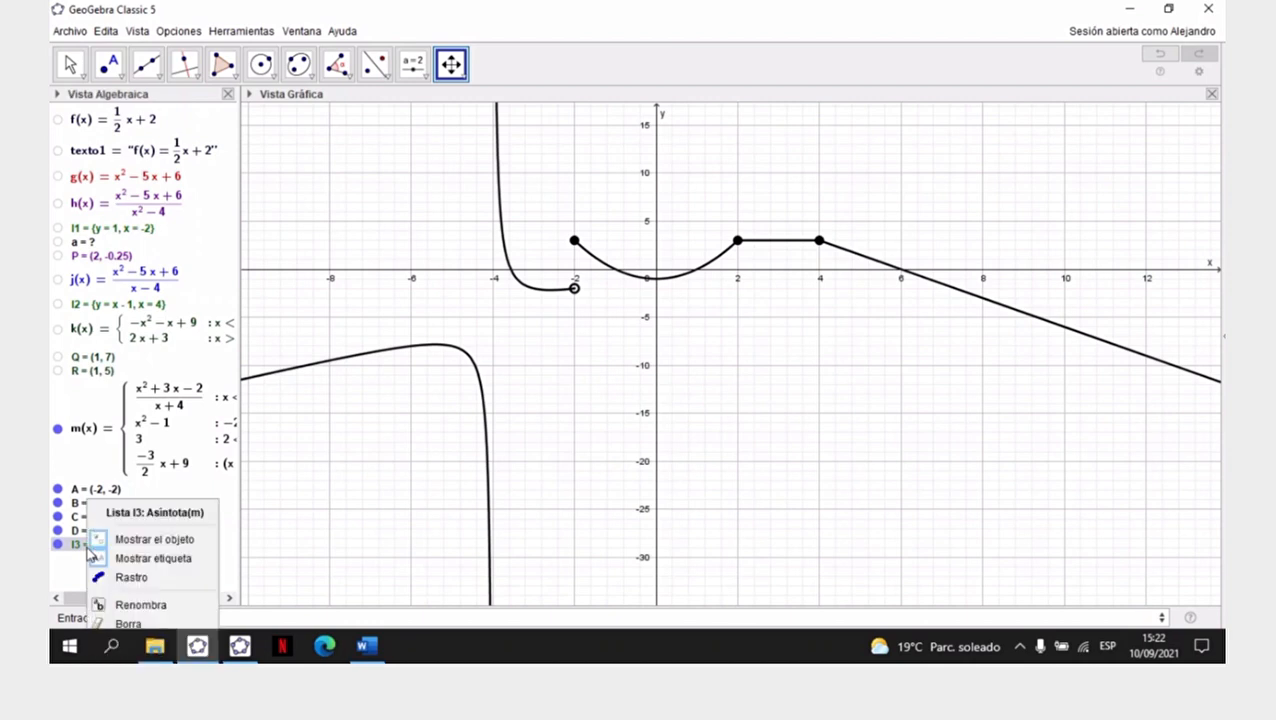
{"action": "left_click", "coordinate": [152, 628]}
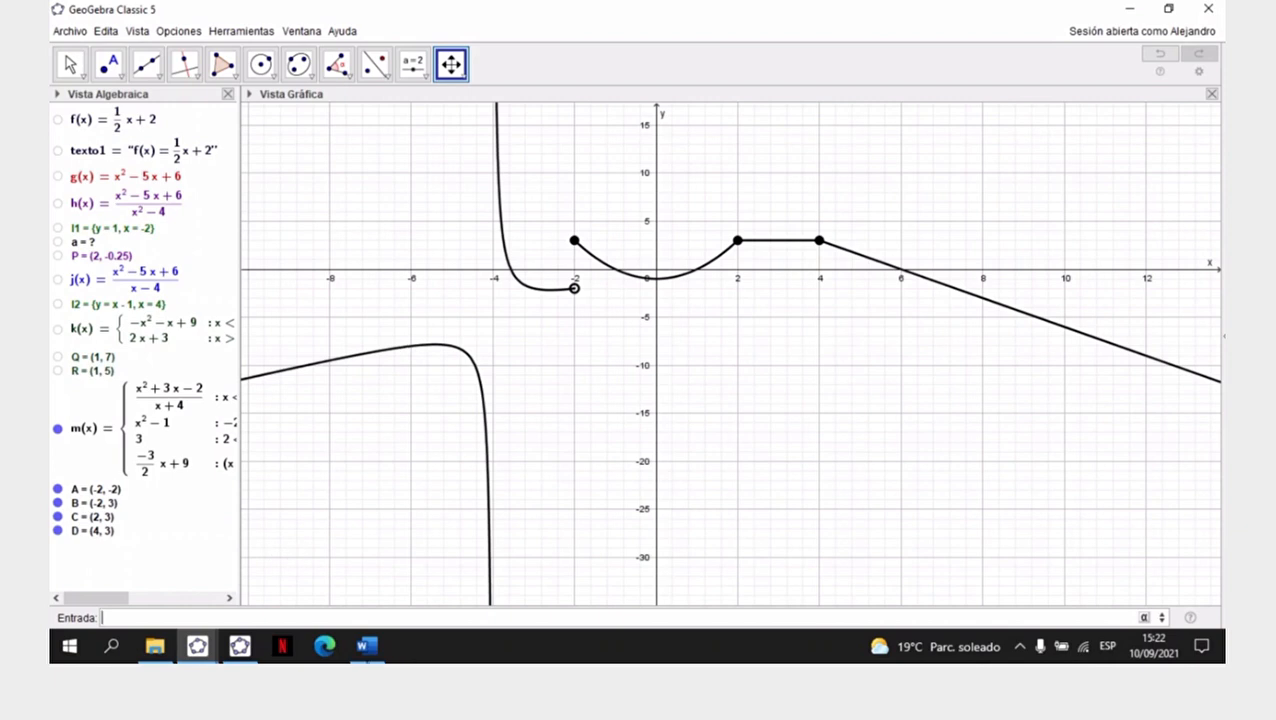
- Hide function m and its four points A, B, C and D from the graph
{"action": "left_click", "coordinate": [57, 428]}
{"action": "left_click", "coordinate": [57, 489]}
{"action": "left_click", "coordinate": [57, 503]}
{"action": "left_click", "coordinate": [57, 517]}
{"action": "left_click", "coordinate": [57, 531]}
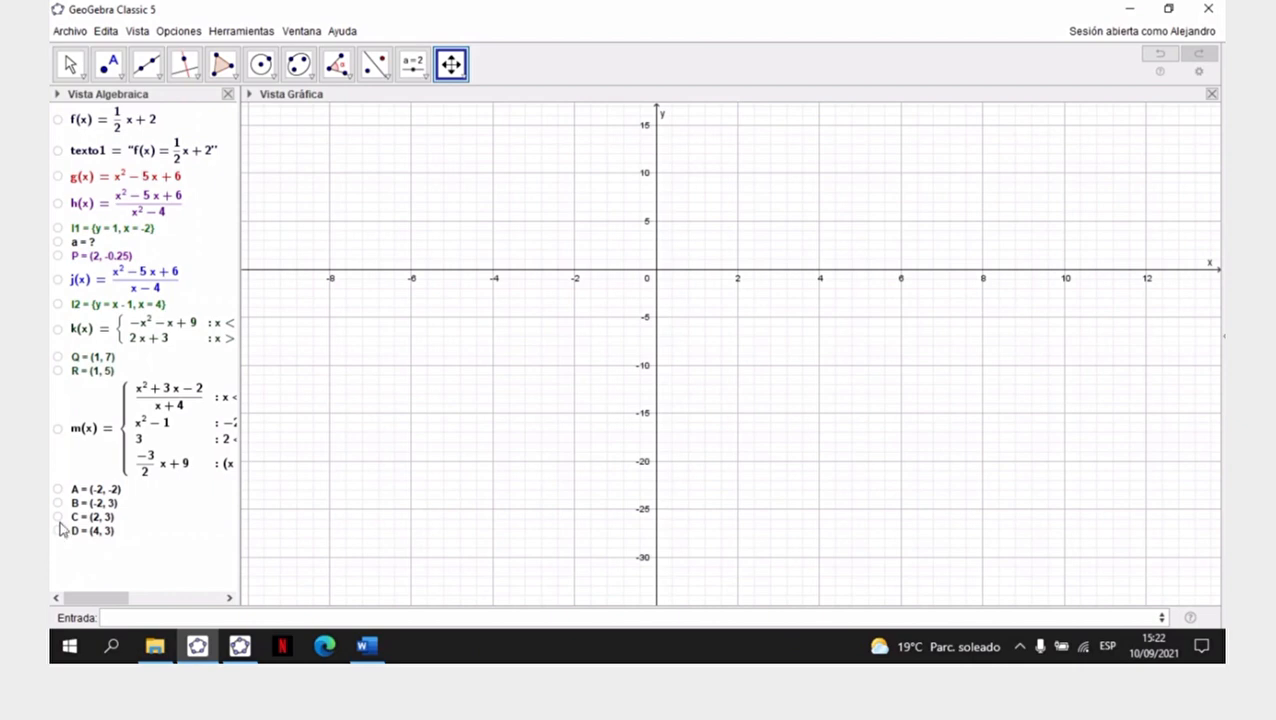
- Show function m and points A, B, C and D in the graph again
{"action": "left_click", "coordinate": [57, 429]}
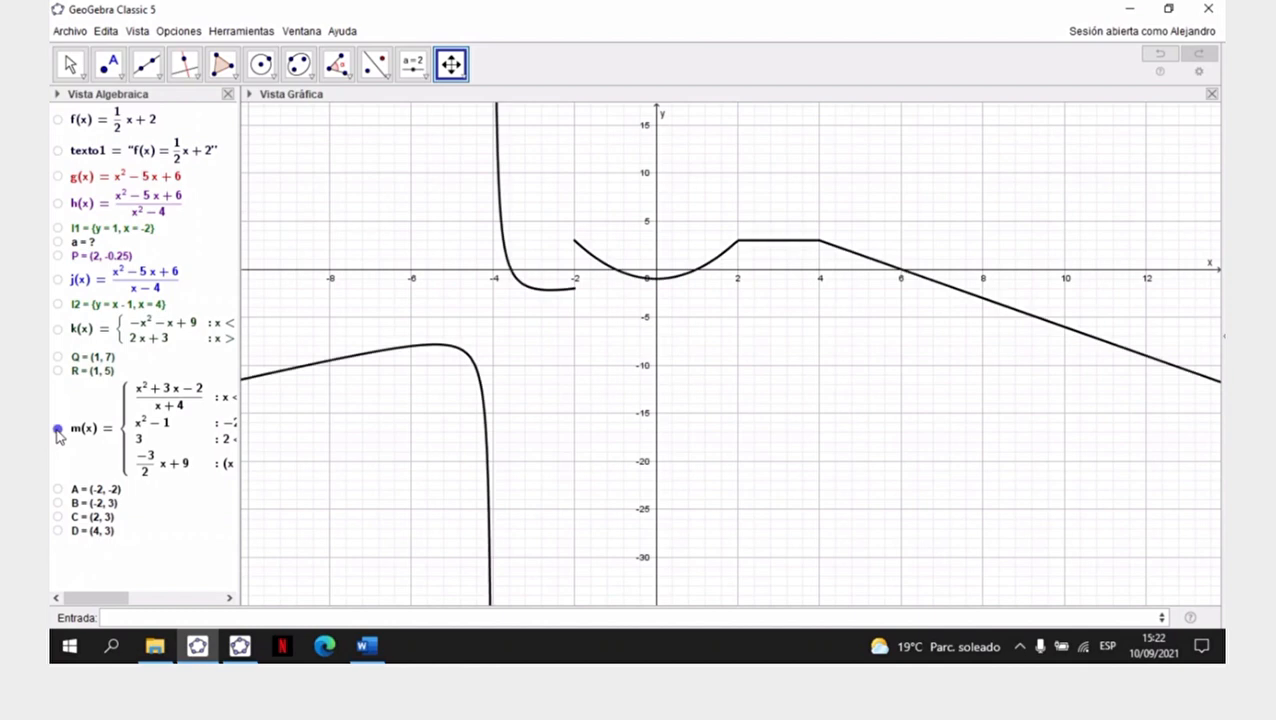
{"action": "left_click", "coordinate": [57, 489]}
{"action": "left_click", "coordinate": [57, 503]}
{"action": "left_click", "coordinate": [57, 517]}
{"action": "left_click", "coordinate": [57, 531]}
- Set the point style of A(-2, -2) to the open circle in its properties and close them
{"action": "left_click", "coordinate": [70, 64]}
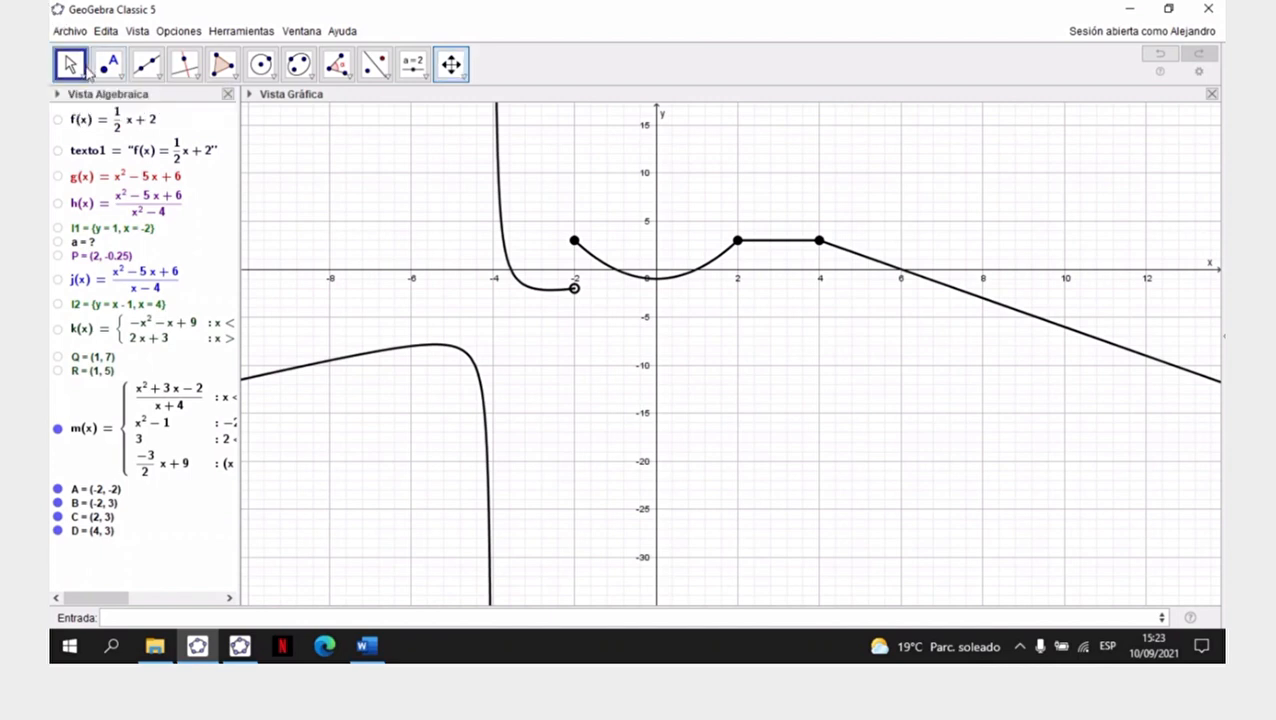
{"action": "left_click", "coordinate": [574, 289]}
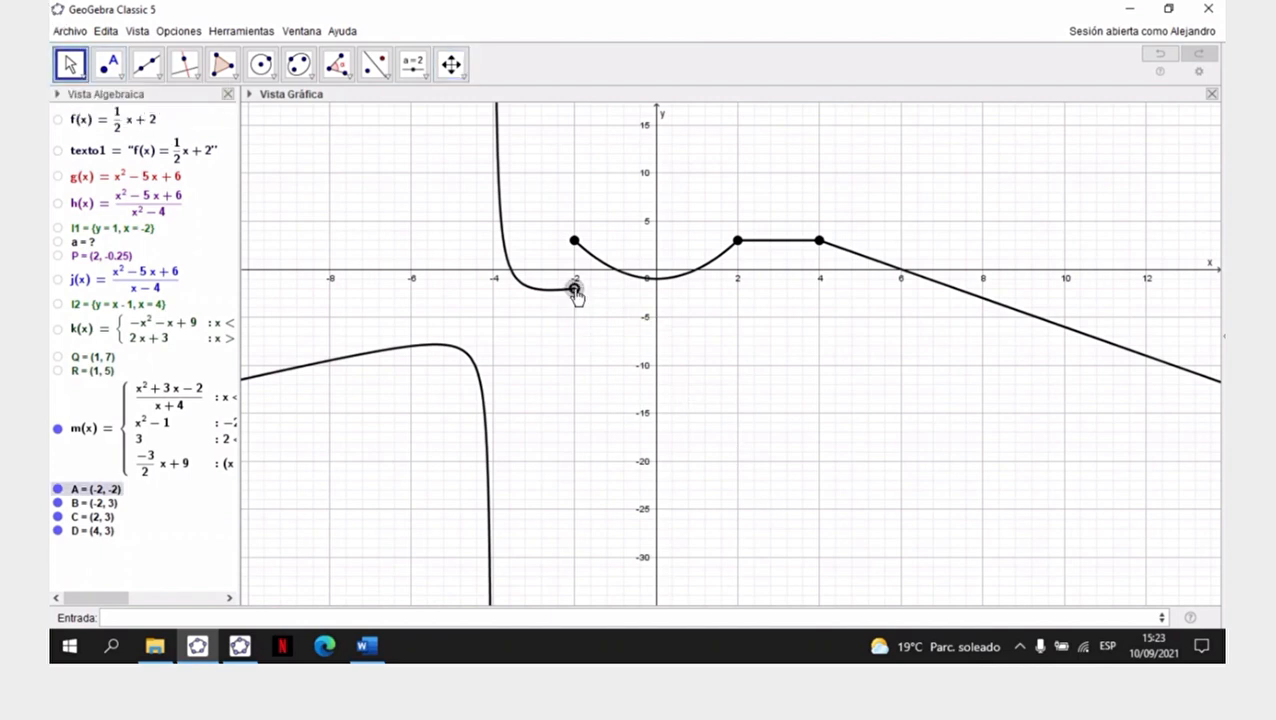
{"action": "right_click", "coordinate": [574, 289]}
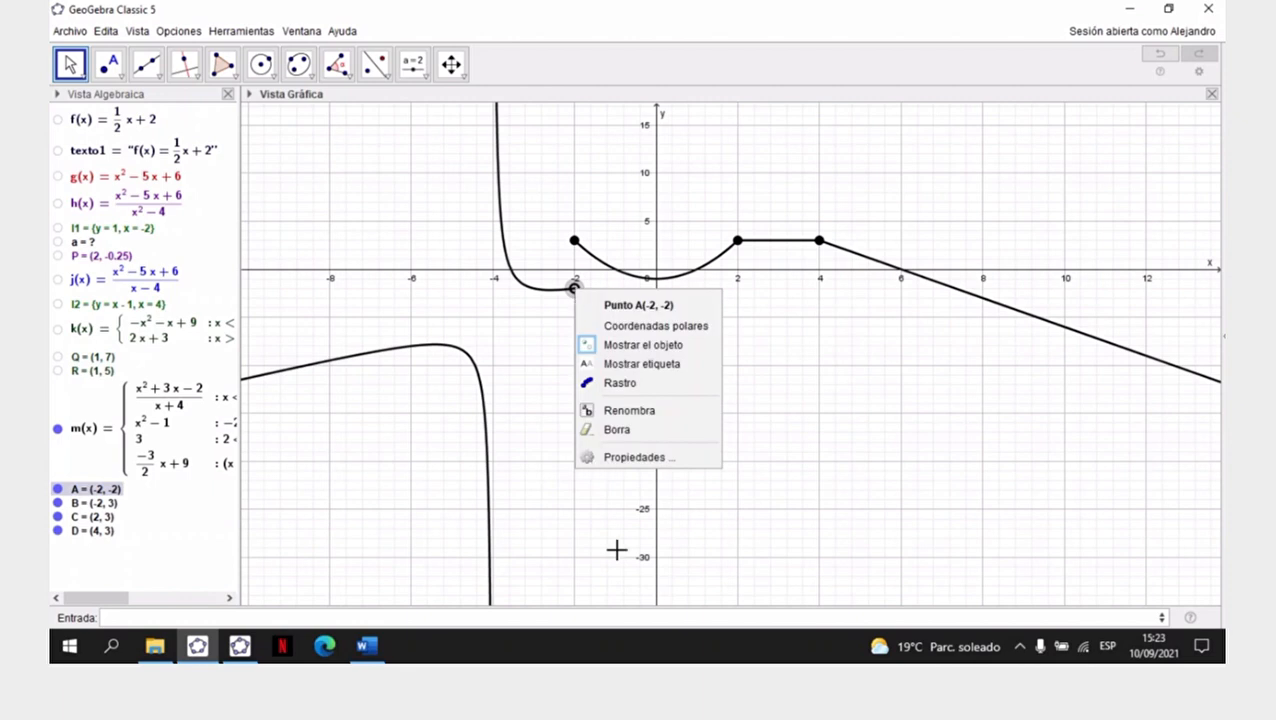
{"action": "left_click", "coordinate": [640, 457]}
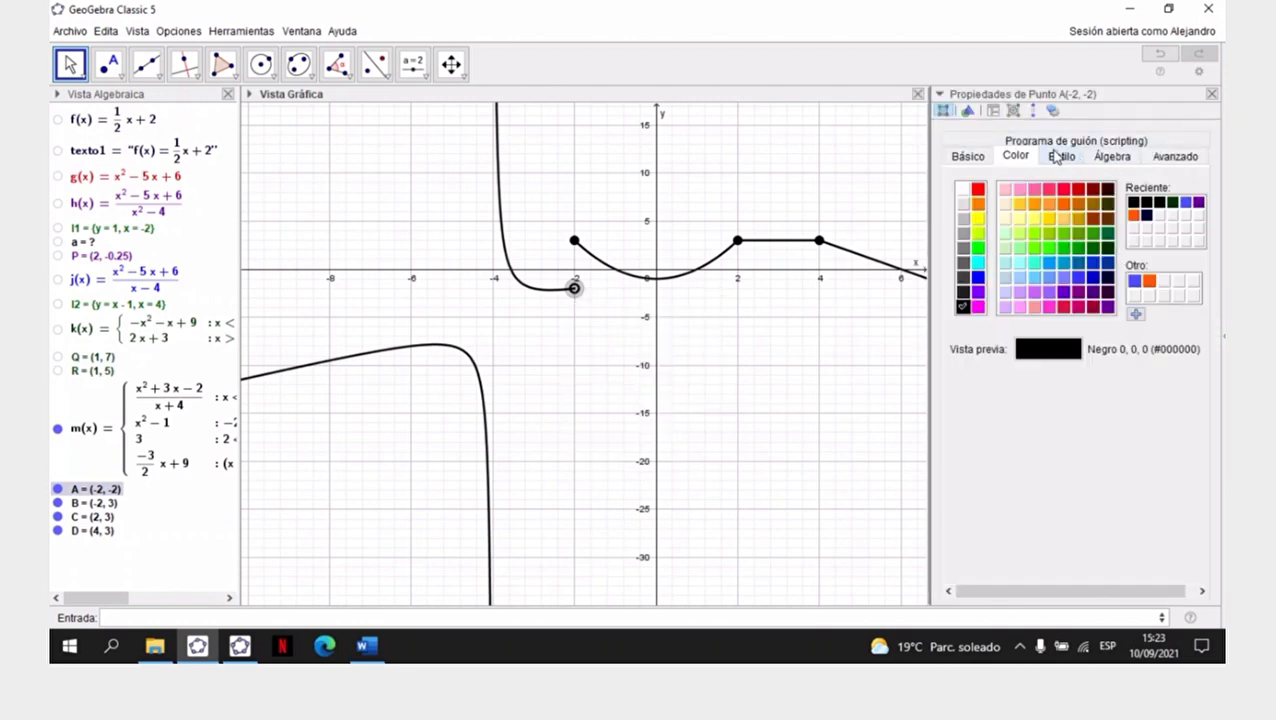
{"action": "left_click", "coordinate": [1073, 163]}
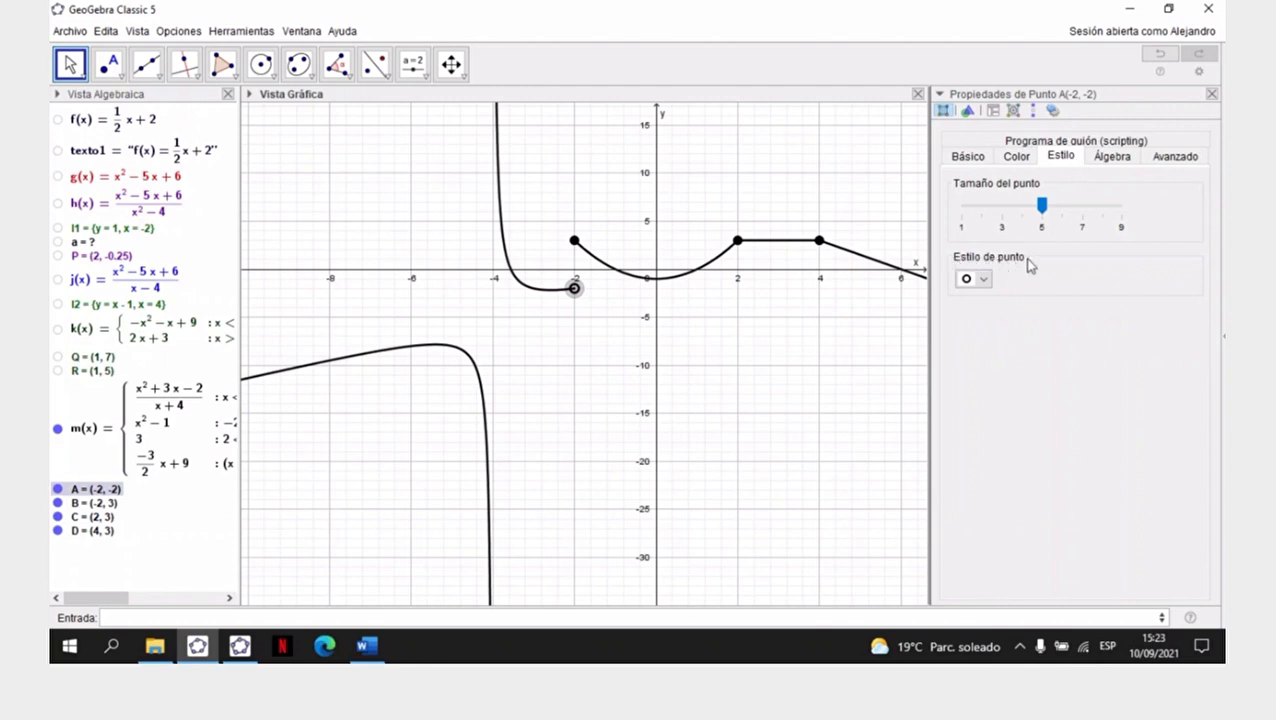
{"action": "left_click", "coordinate": [984, 280]}
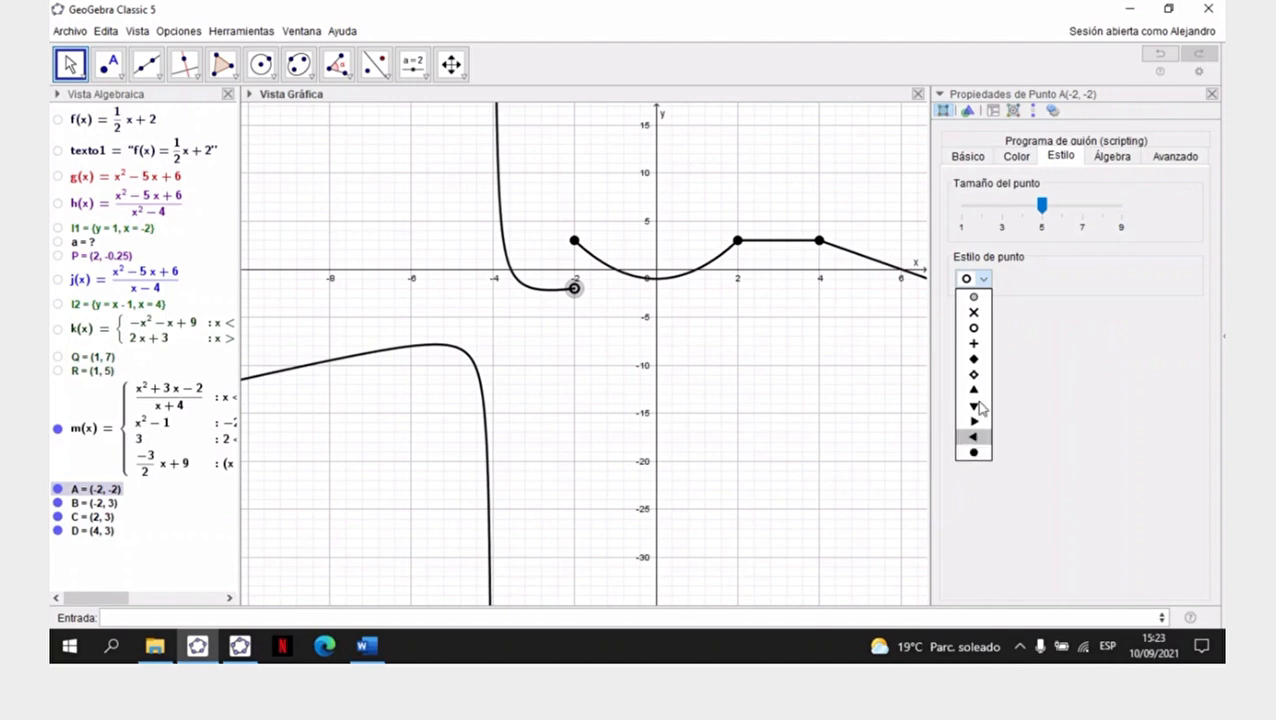
{"action": "left_click", "coordinate": [974, 330]}
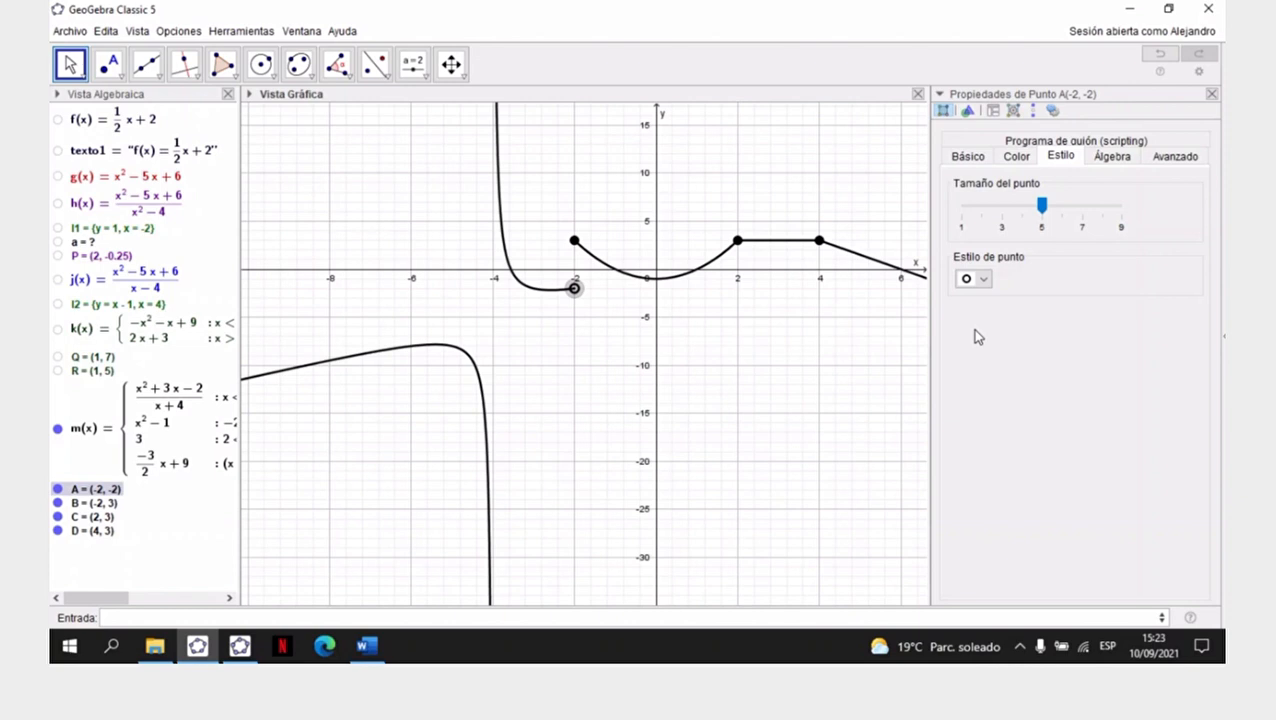
{"action": "left_click", "coordinate": [1211, 94]}
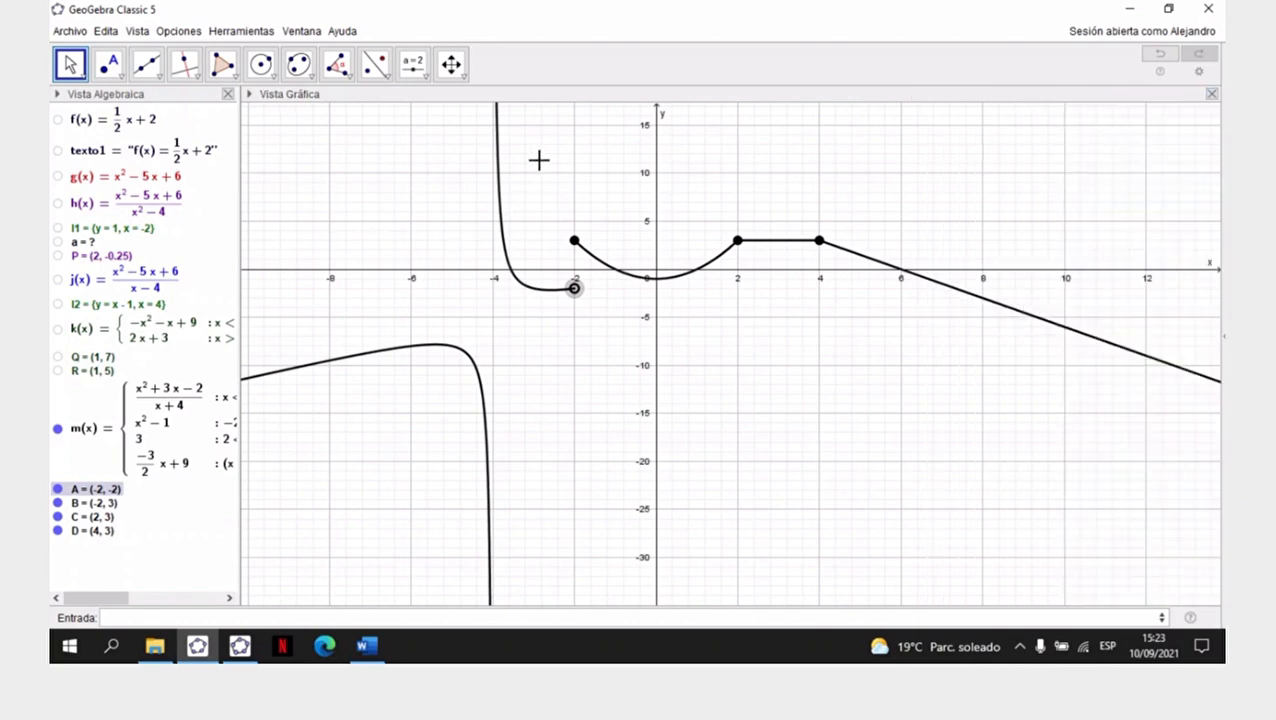
- Stretch the vertical axis of the graph until its numbering runs in steps of 2
{"action": "left_click", "coordinate": [461, 76]}
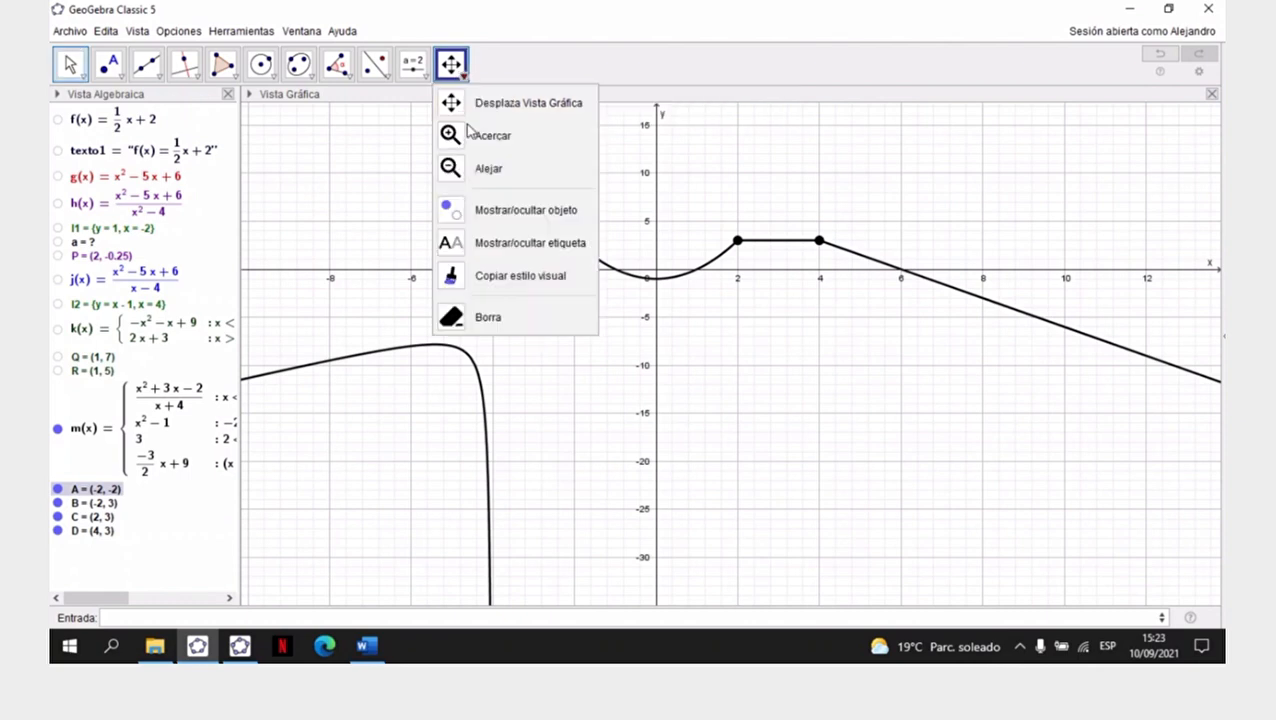
{"action": "left_click", "coordinate": [492, 104]}
{"action": "left_click_drag", "start_coordinate": [652, 238], "coordinate": [657, 151]}
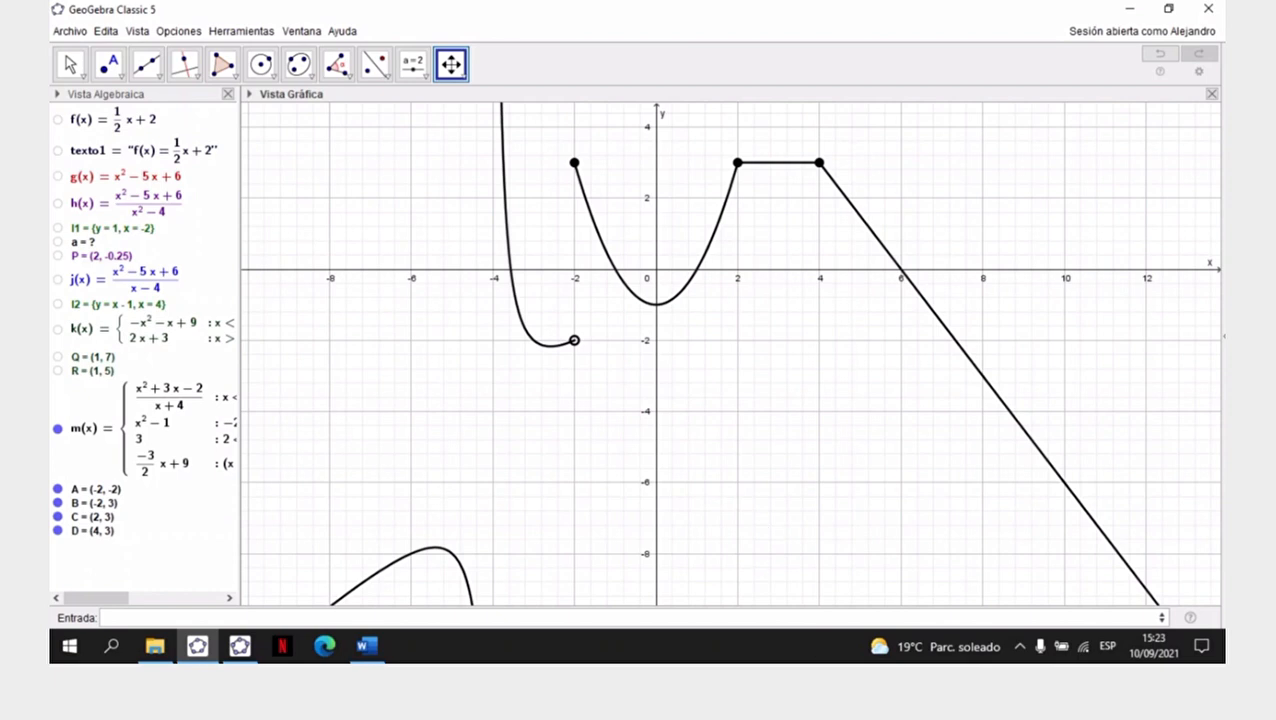
{"action": "left_click", "coordinate": [887, 24]}
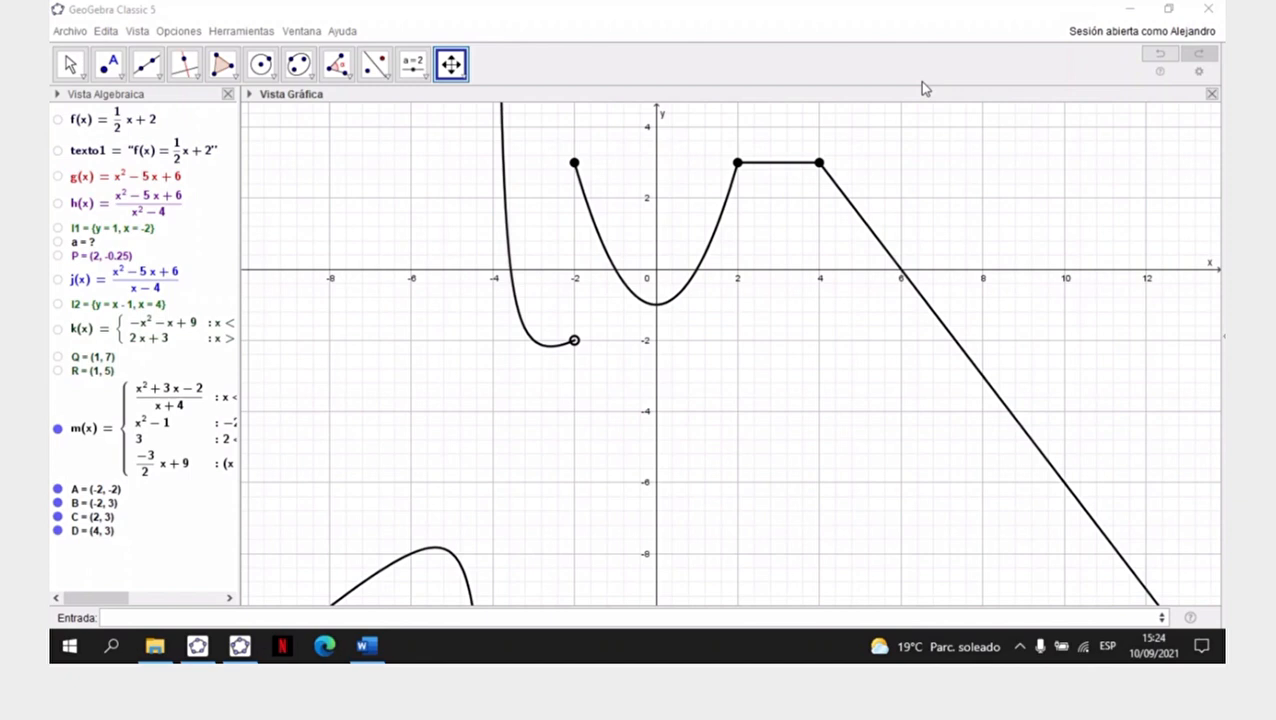
- Hide function m and points A, B, C and D from the graph
{"action": "left_click", "coordinate": [56, 428]}
{"action": "left_click", "coordinate": [57, 489]}
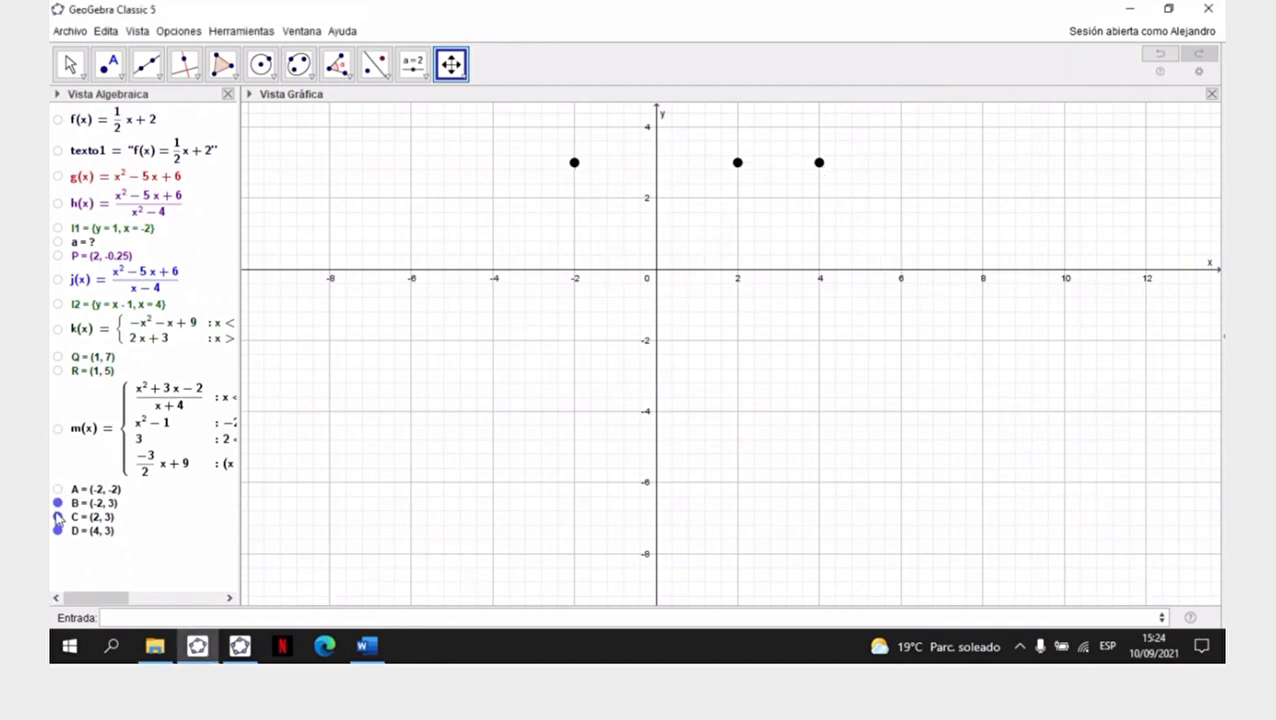
{"action": "left_click", "coordinate": [57, 503]}
{"action": "left_click", "coordinate": [57, 517]}
{"action": "left_click", "coordinate": [57, 531]}
- Switch to the Word worksheet, bring up Ejercicio N° 2 and reduce the zoom to 170%
{"action": "left_click", "coordinate": [366, 646]}
{"action": "scroll", "coordinate": [441, 484], "scroll_direction": "down", "scroll_amount": 5}
{"action": "scroll", "coordinate": [441, 484], "scroll_direction": "up", "scroll_amount": 2}
{"action": "scroll", "coordinate": [441, 484], "scroll_direction": "down", "scroll_amount": 1}
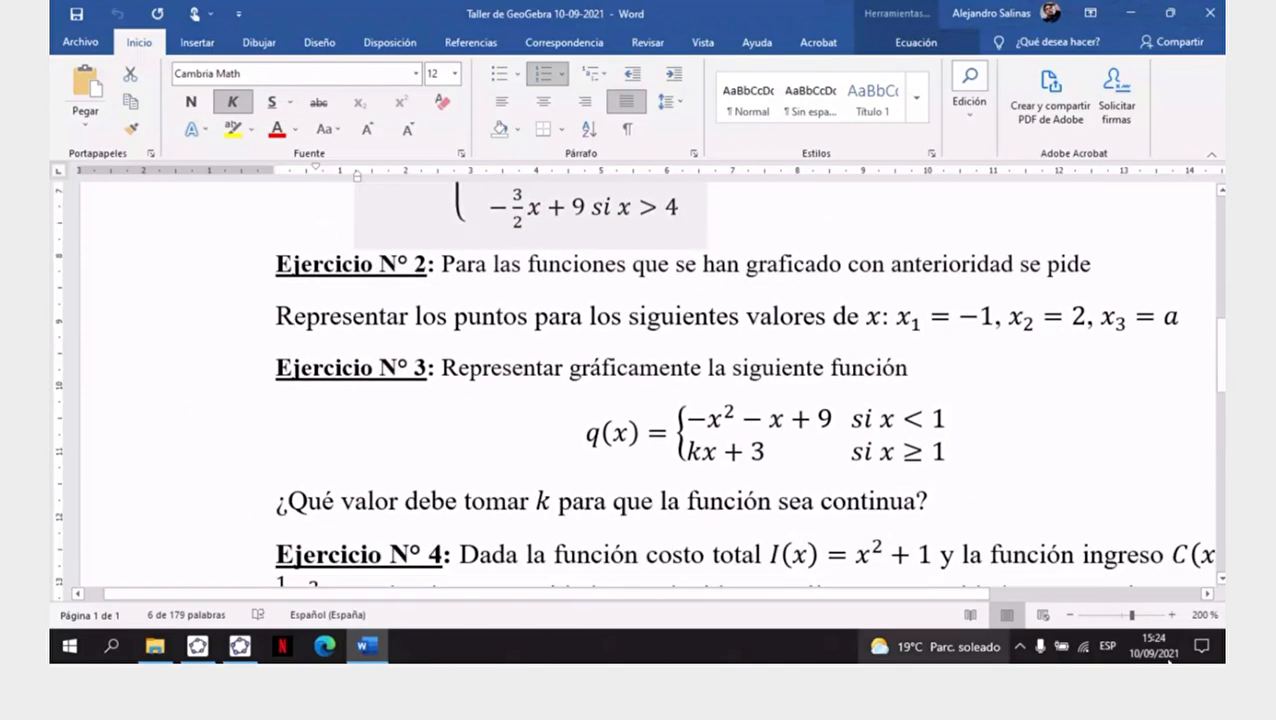
{"action": "left_click", "coordinate": [1070, 615]}
{"action": "left_click", "coordinate": [1070, 615]}
{"action": "left_click", "coordinate": [1070, 615]}
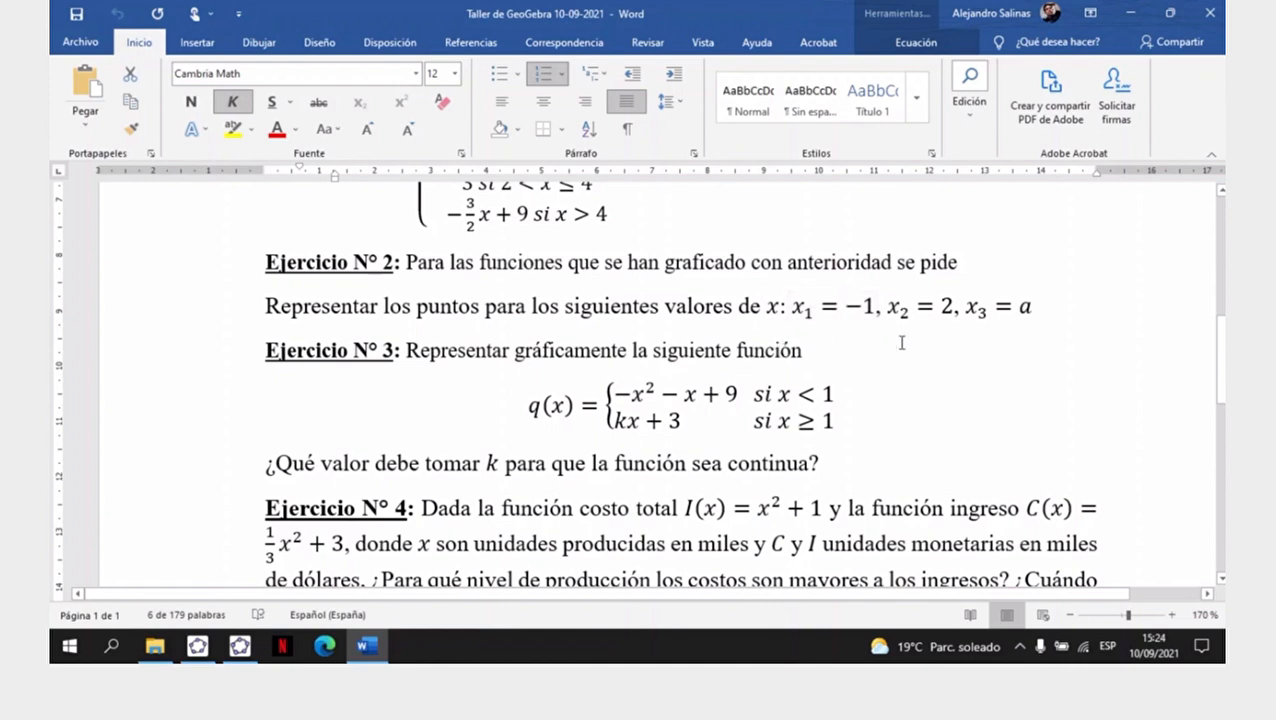
- Switch back to GeoGebra, widen the Algebra view and show function g in the graph
{"action": "left_click", "coordinate": [240, 652]}
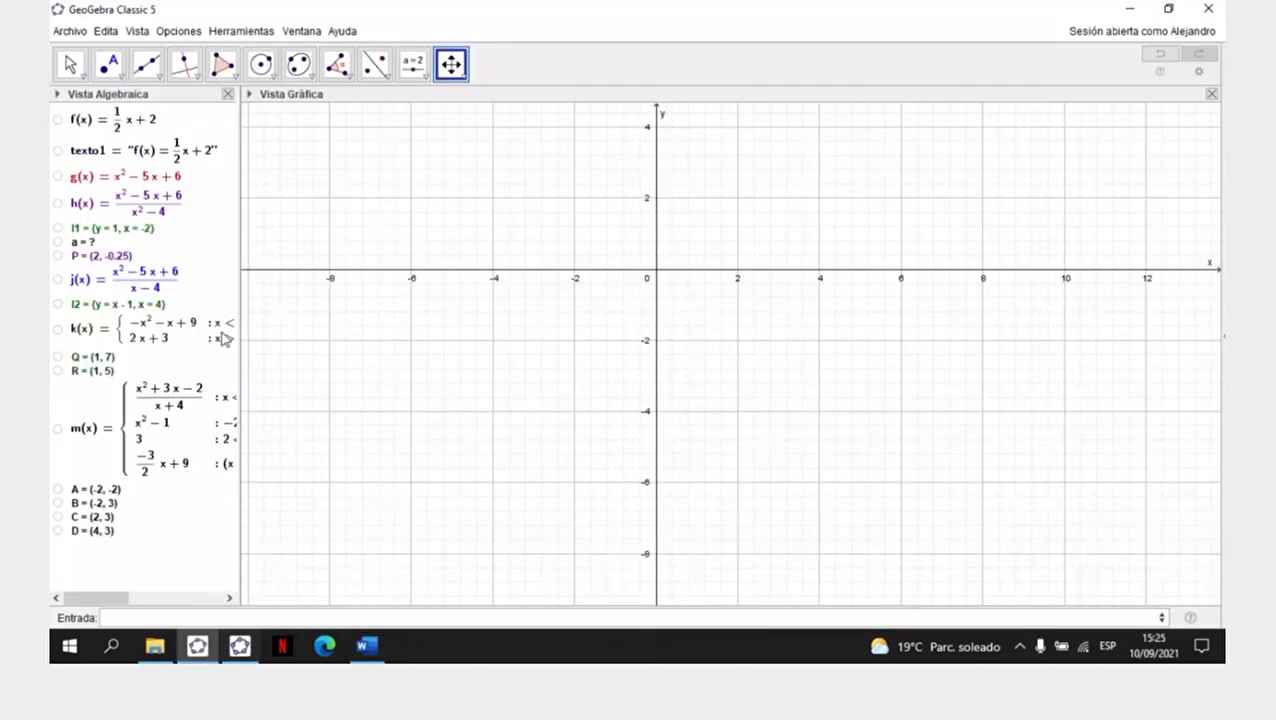
{"action": "left_click_drag", "start_coordinate": [239, 188], "coordinate": [330, 184]}
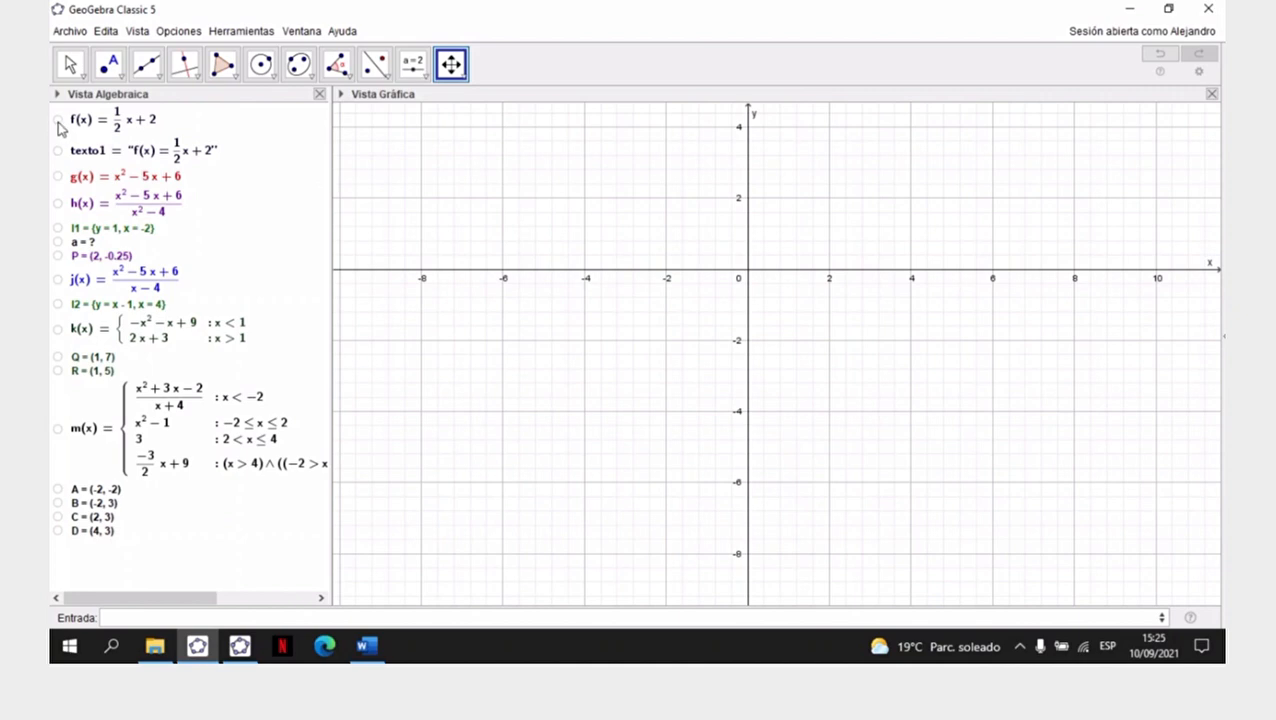
{"action": "left_click", "coordinate": [58, 177]}
- Stretch both axes and reposition the graph around the x-intercepts of parabola g
{"action": "left_click_drag", "start_coordinate": [860, 222], "coordinate": [755, 385]}
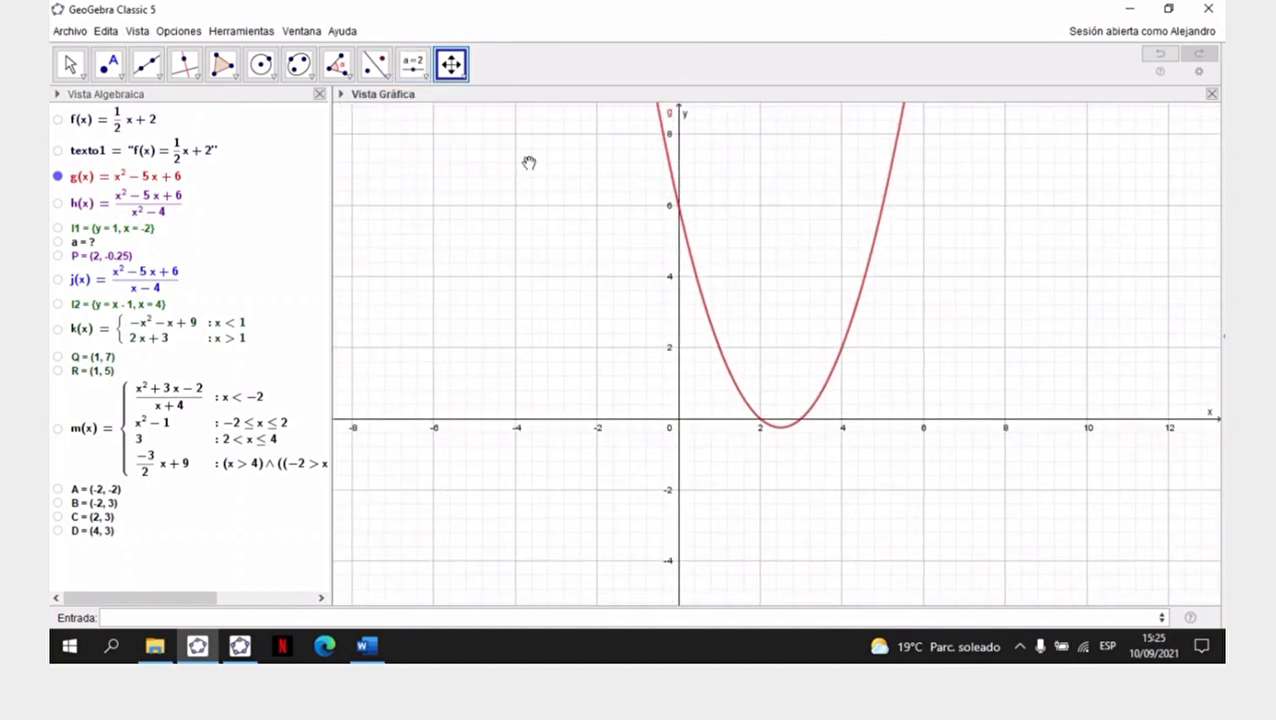
{"action": "left_click_drag", "start_coordinate": [679, 170], "coordinate": [680, 125]}
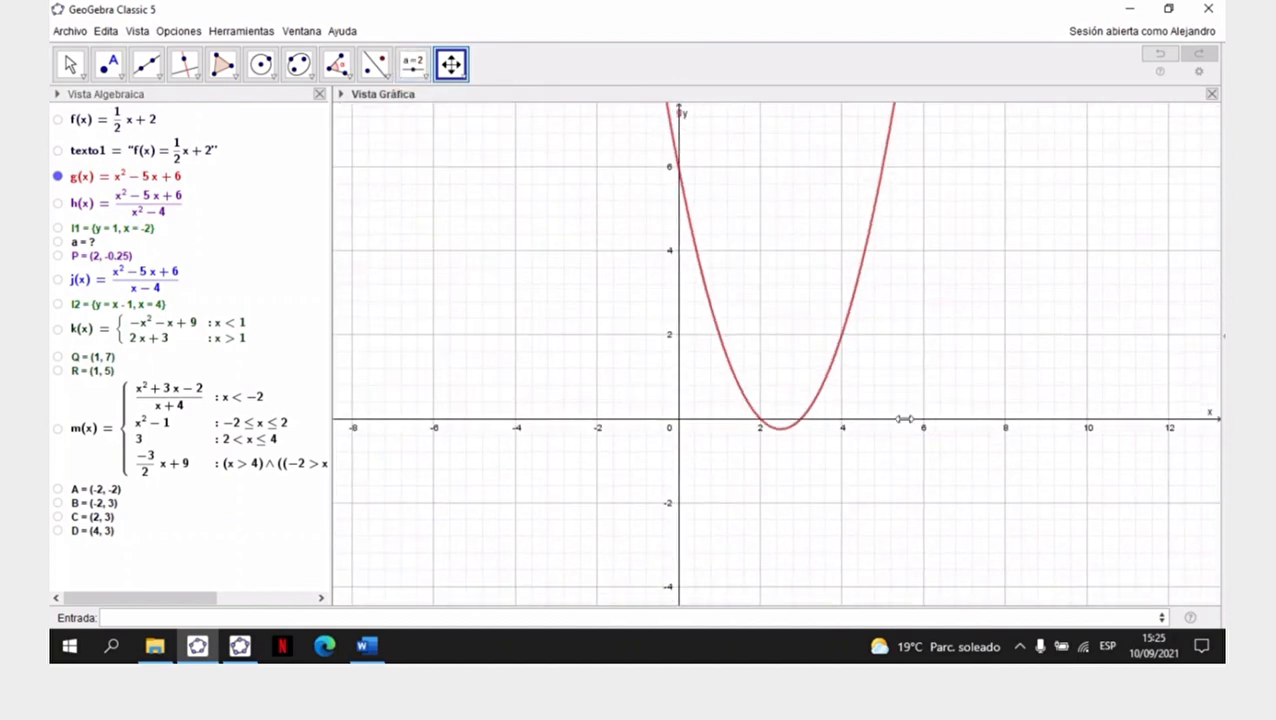
{"action": "left_click_drag", "start_coordinate": [887, 421], "coordinate": [1053, 421]}
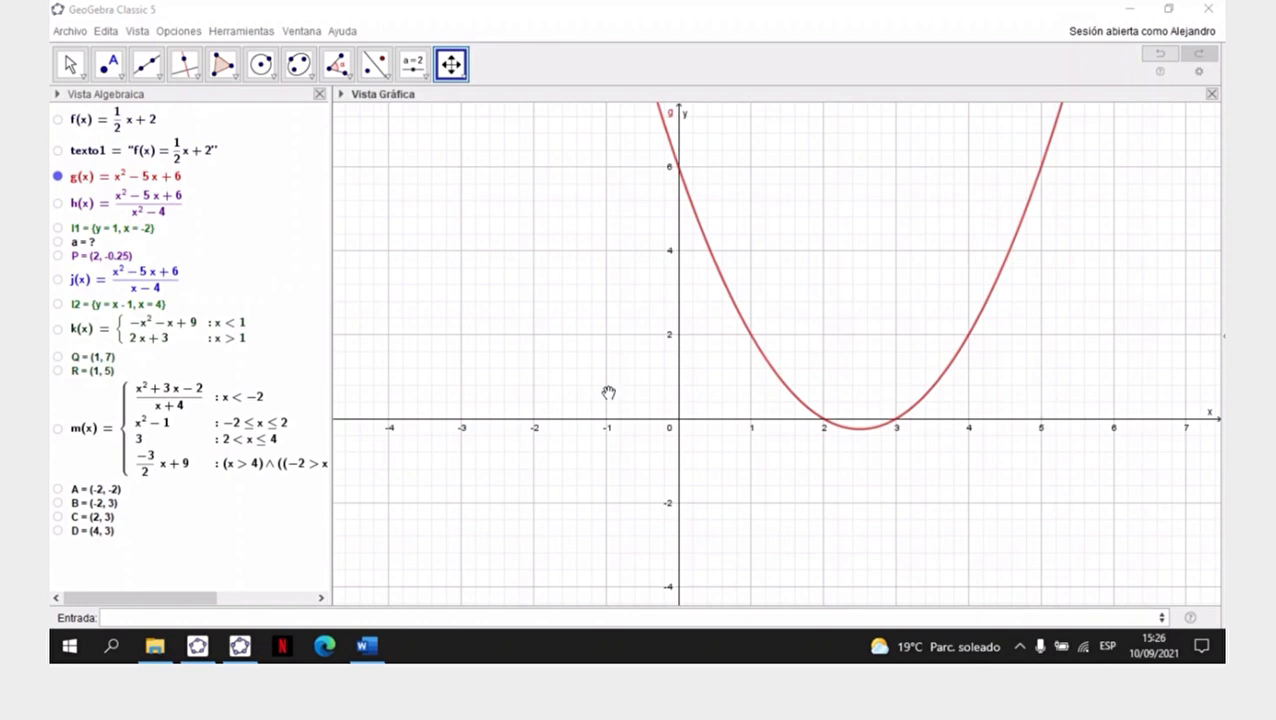
{"action": "left_click_drag", "start_coordinate": [675, 352], "coordinate": [679, 153]}
{"action": "left_click_drag", "start_coordinate": [759, 311], "coordinate": [732, 457]}
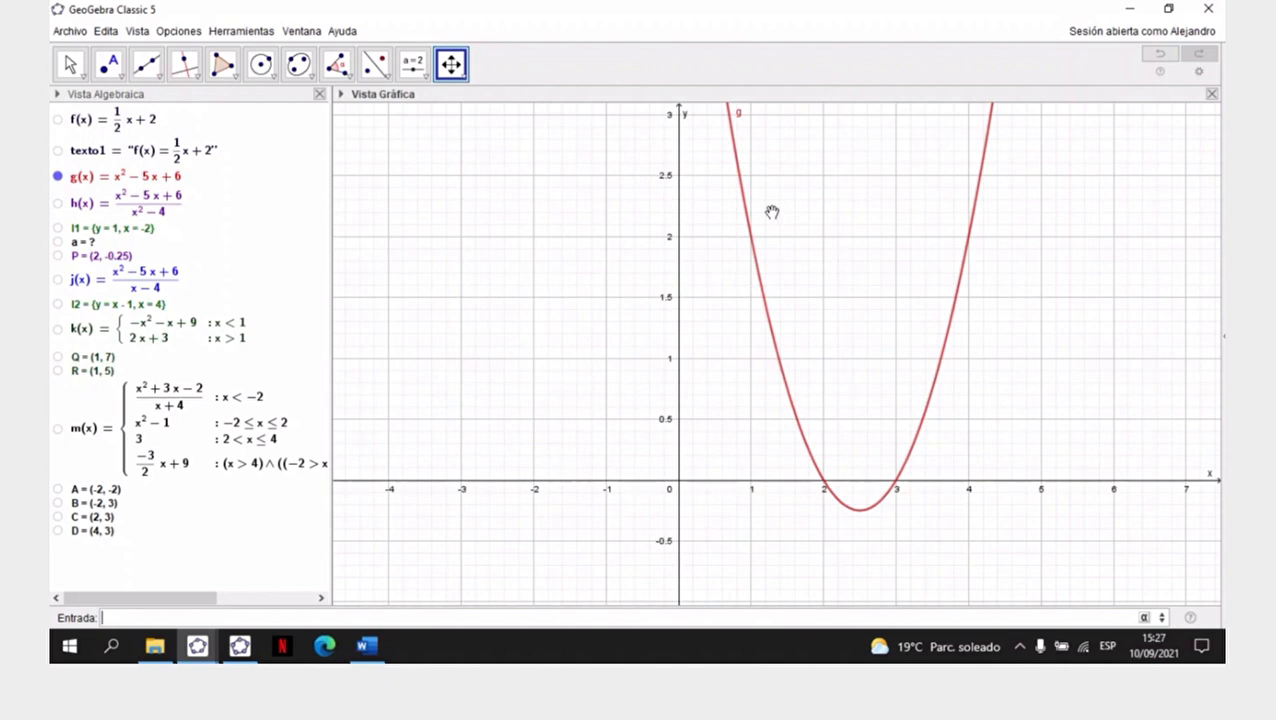
- Create the point E=(1,g(1)) on parabola g
{"action": "type", "text": "E"}
{"action": "type", "text": "="}
{"action": "type", "text": "(1,"}
{"action": "type", "text": "6"}
{"action": "type", "text": "("}
{"action": "type", "text": "1)"}
{"action": "key", "text": "Return"}
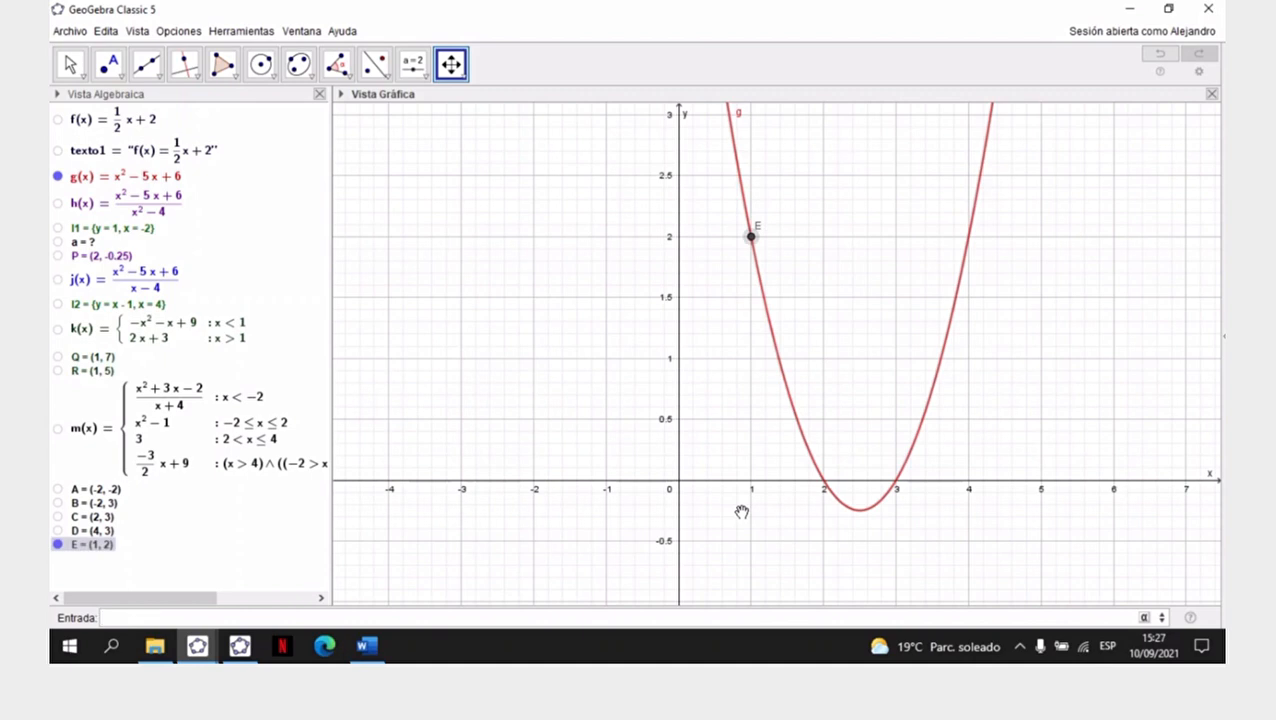
- Check the x values of Ejercicio N° 2 in Word, then return to GeoGebra and create the point F=(2,g(2))
{"action": "left_click", "coordinate": [366, 646]}
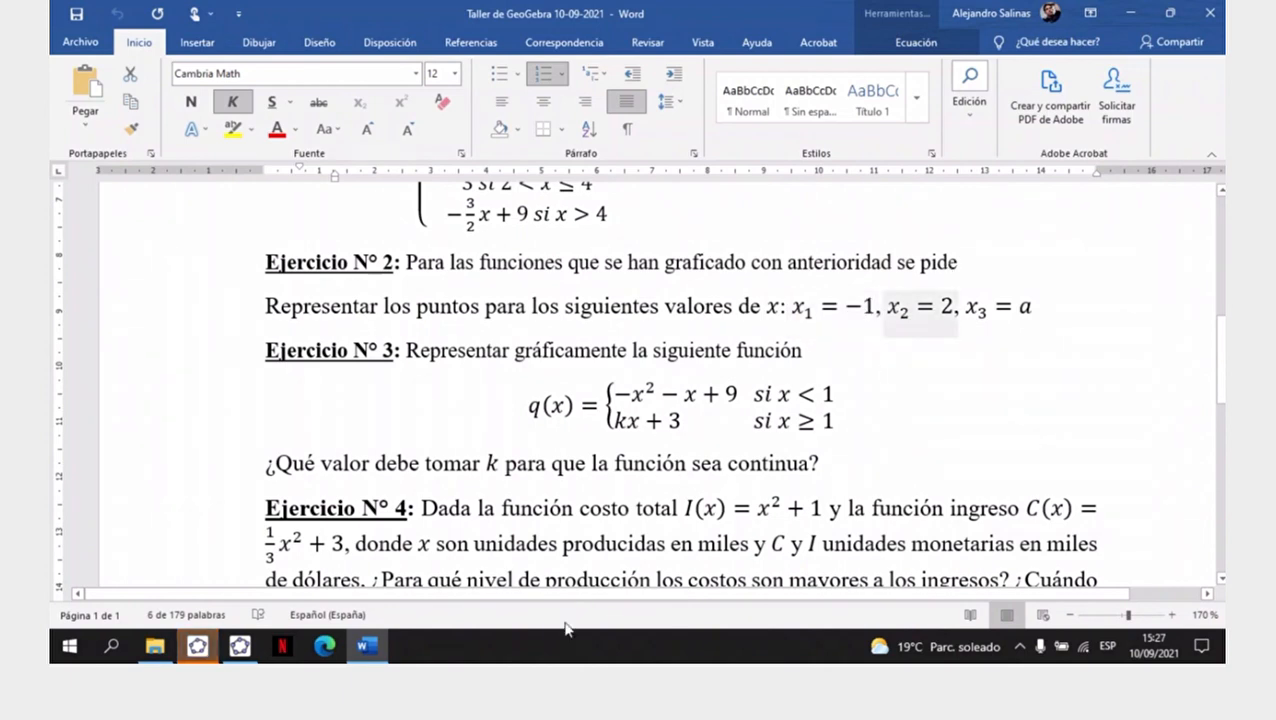
{"action": "left_click", "coordinate": [197, 647]}
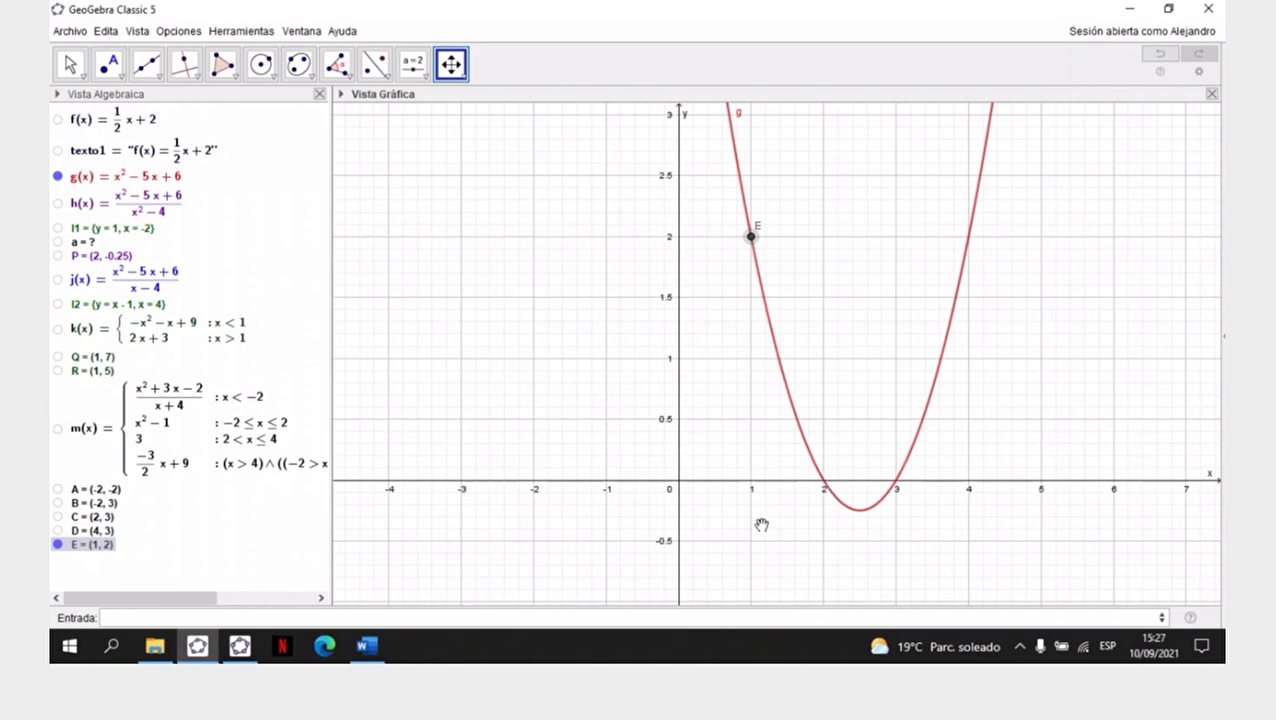
{"action": "left_click", "coordinate": [377, 616]}
{"action": "type", "text": "f"}
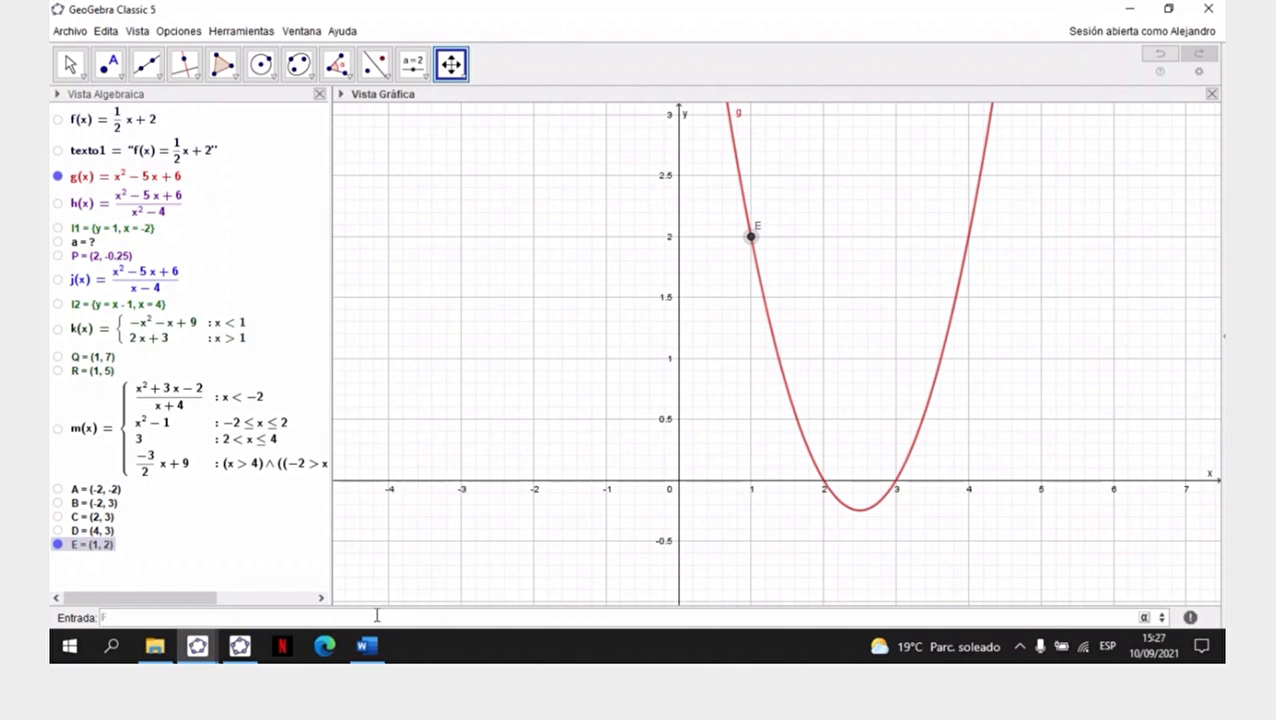
{"action": "type", "text": "=(2"}
{"action": "type", "text": ","}
{"action": "type", "text": "a"}
{"action": "type", "text": "("}
{"action": "type", "text": "2"}
{"action": "key", "text": "Return"}
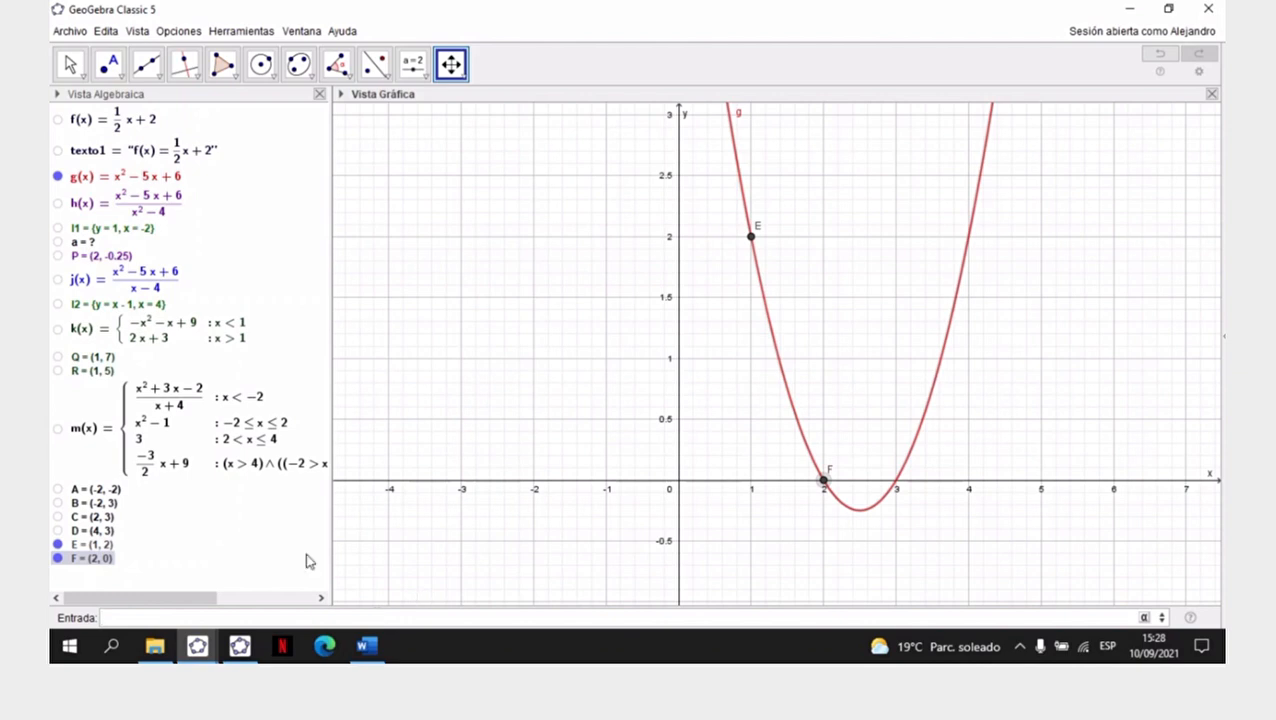
- Reread the third x value of Ejercicio N° 2 in Word and return to GeoGebra
{"action": "left_click", "coordinate": [376, 652]}
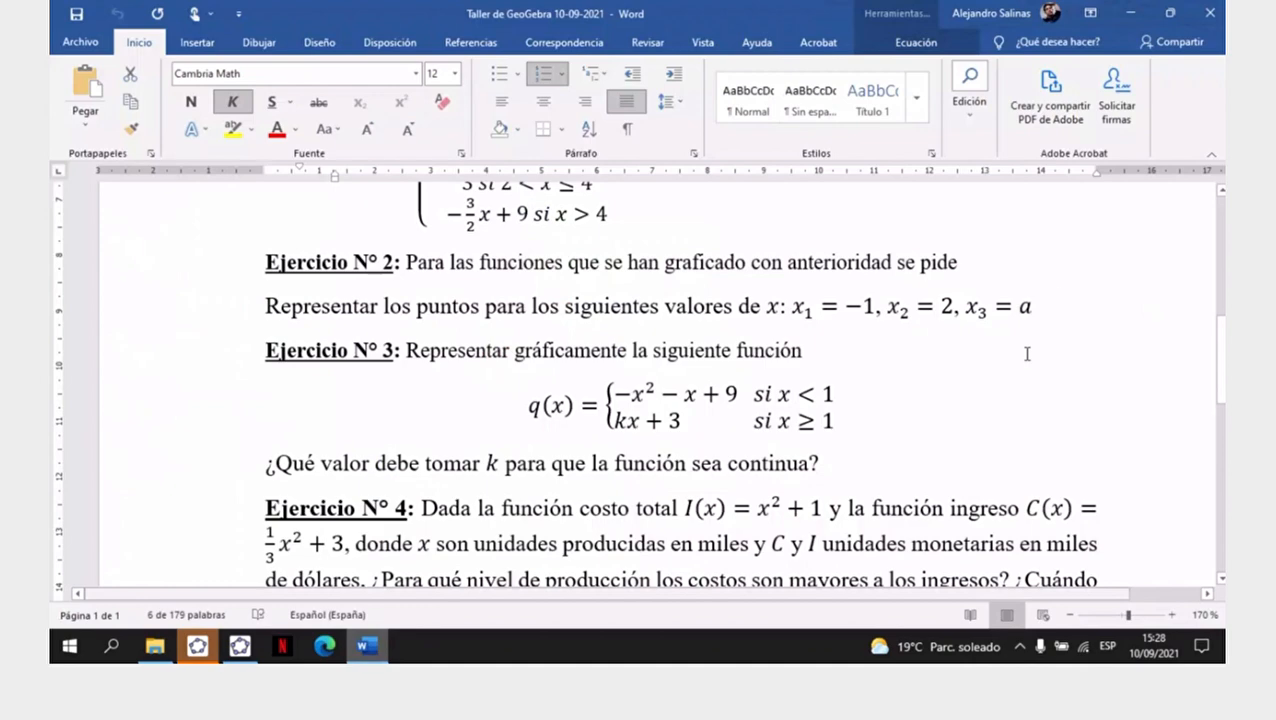
{"action": "left_click", "coordinate": [325, 646]}
{"action": "left_click", "coordinate": [1210, 12]}
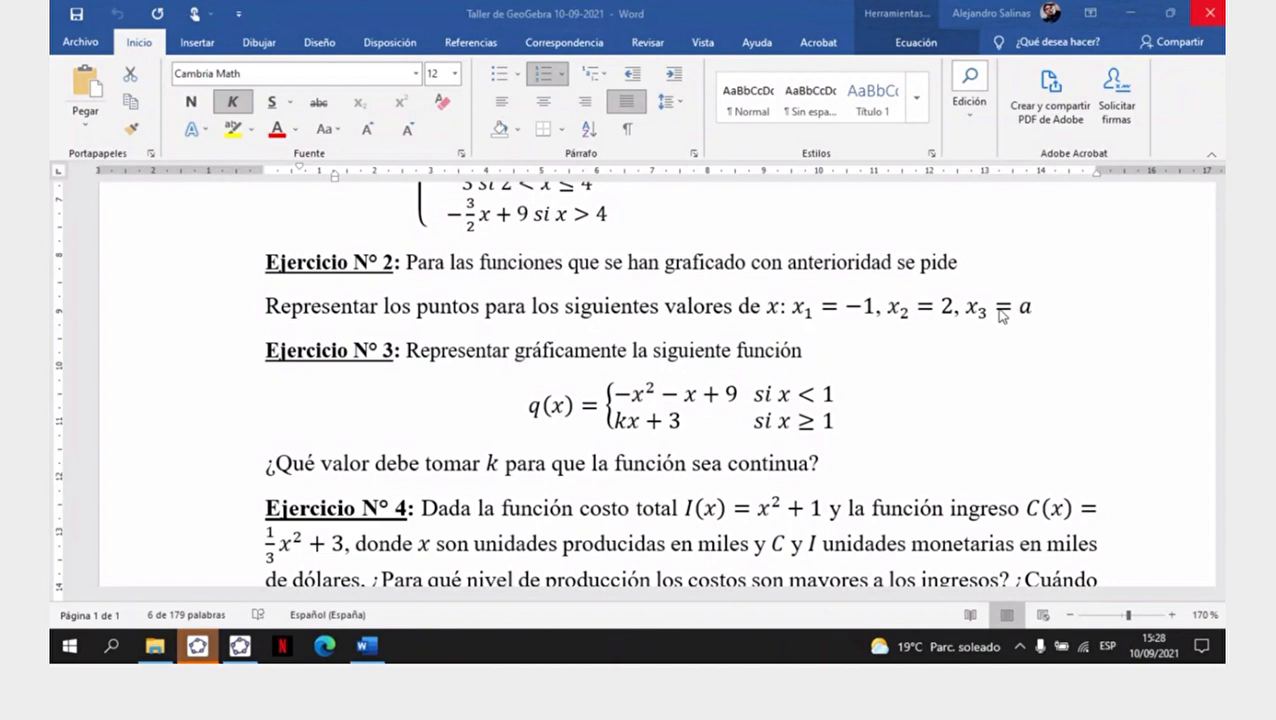
{"action": "left_click", "coordinate": [197, 646]}
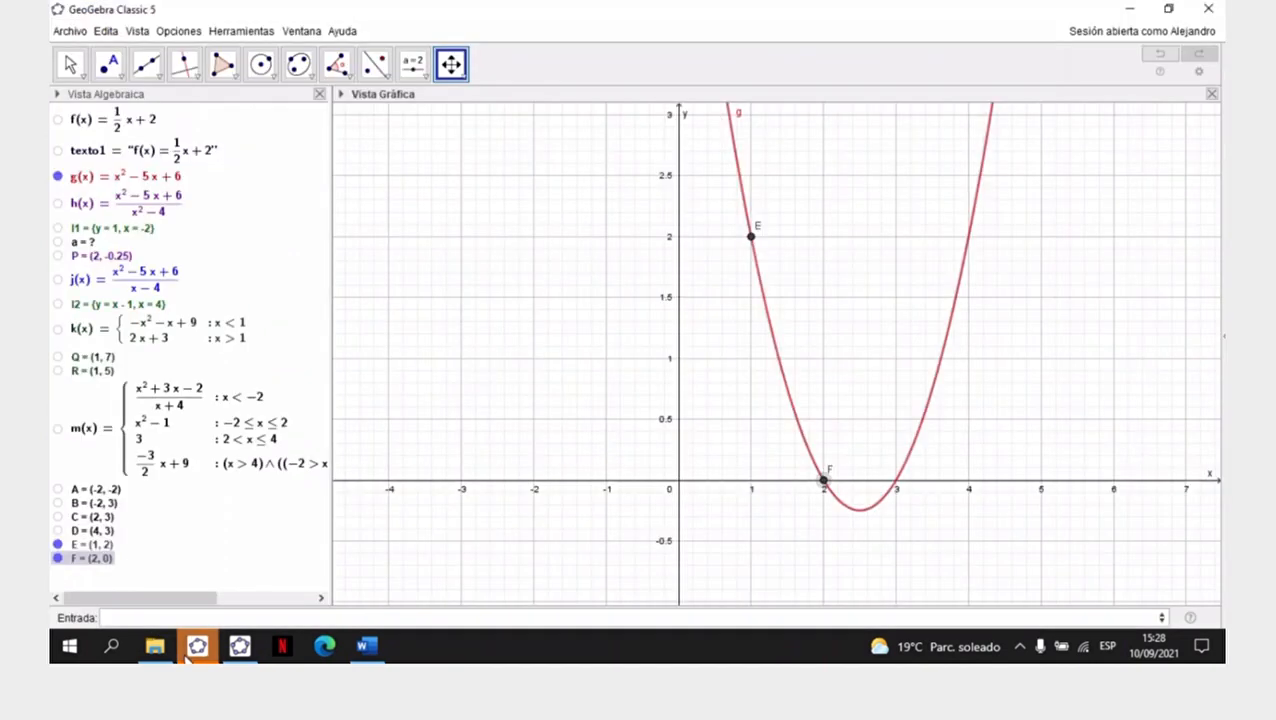
- Create a number slider named a from -5 to 5 with increment 0.001 beside parabola g
{"action": "left_click", "coordinate": [427, 84]}
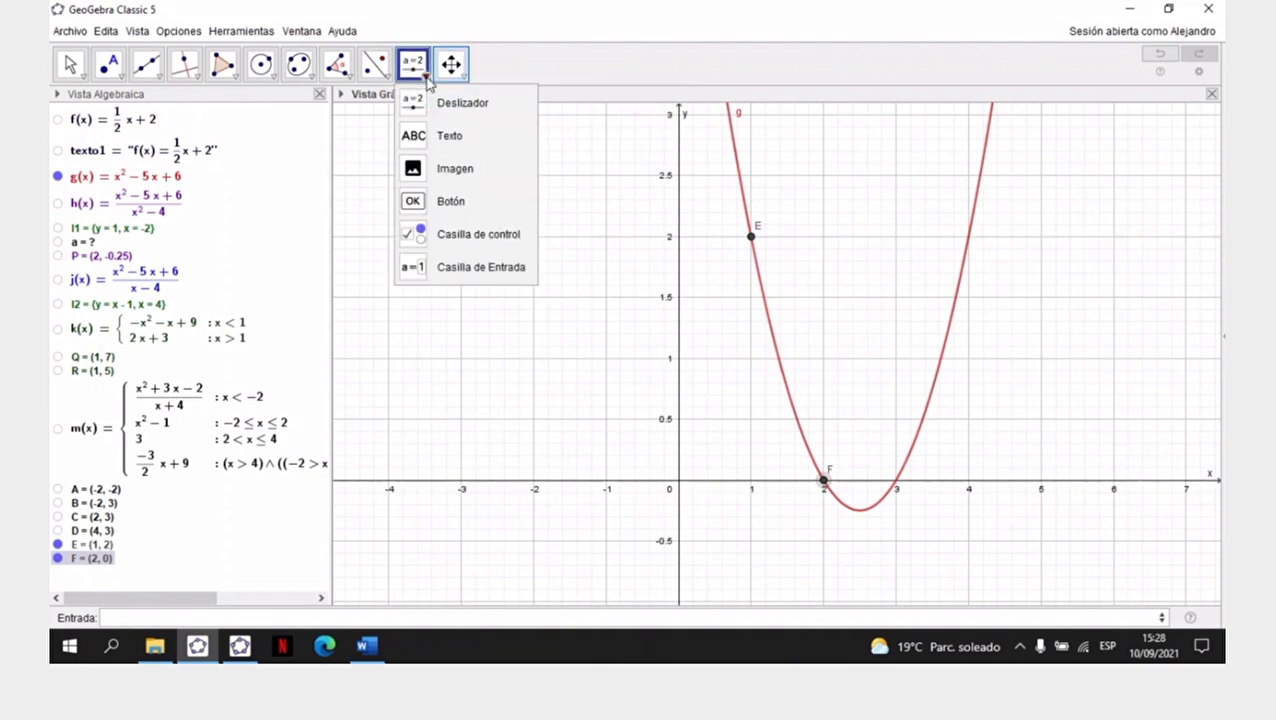
{"action": "left_click", "coordinate": [455, 106]}
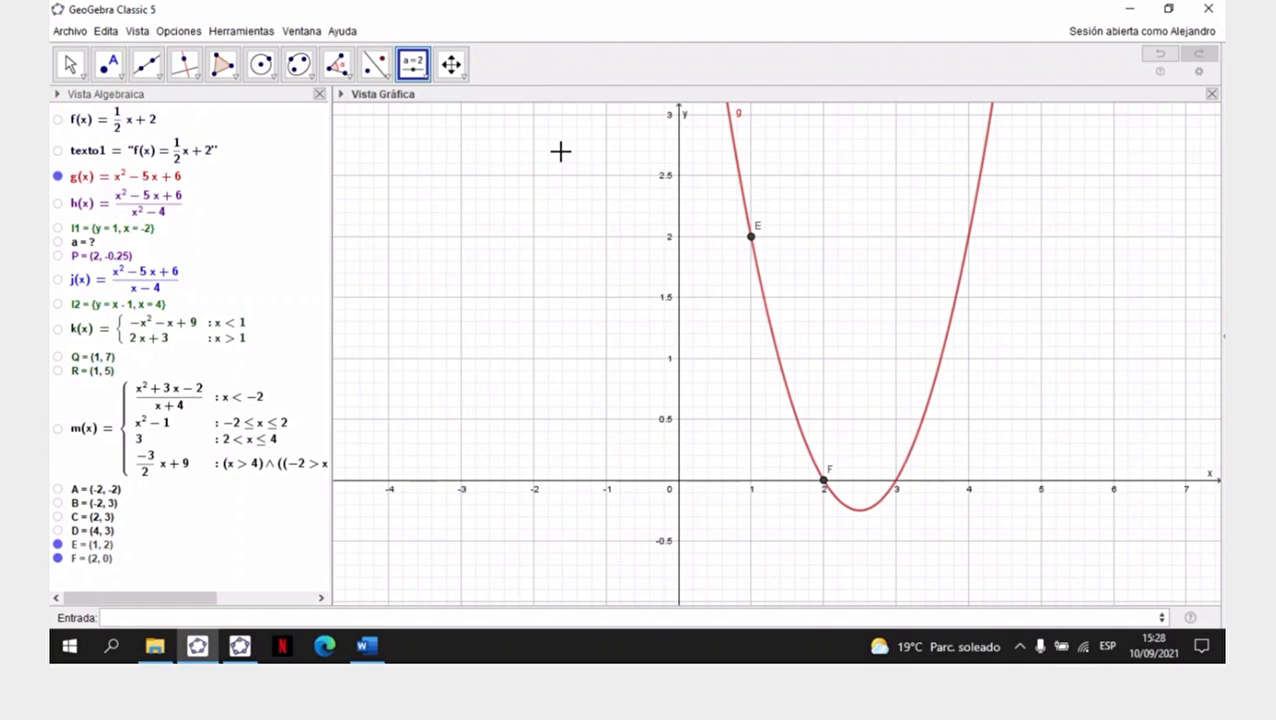
{"action": "left_click", "coordinate": [494, 153]}
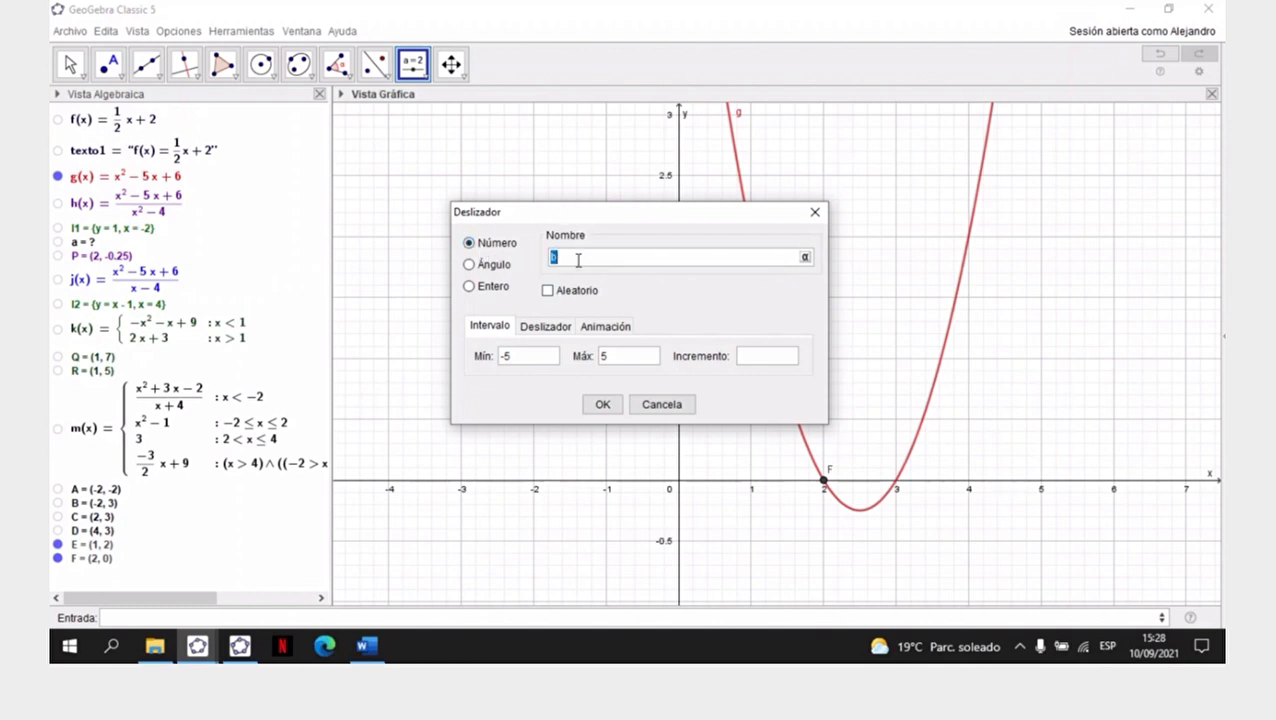
{"action": "type", "text": "a"}
{"action": "left_click", "coordinate": [738, 357]}
{"action": "type", "text": "0.001"}
{"action": "left_click", "coordinate": [603, 405]}
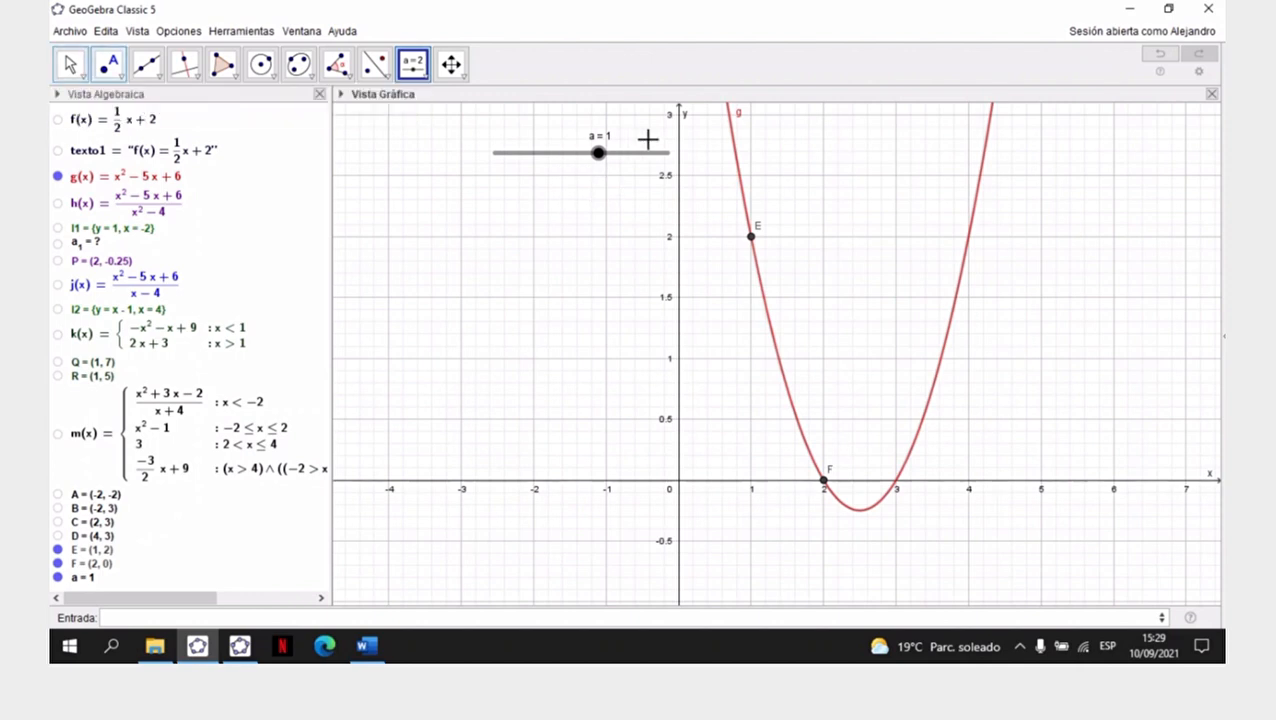
- Hide the points E and F on parabola g
{"action": "left_click", "coordinate": [65, 63]}
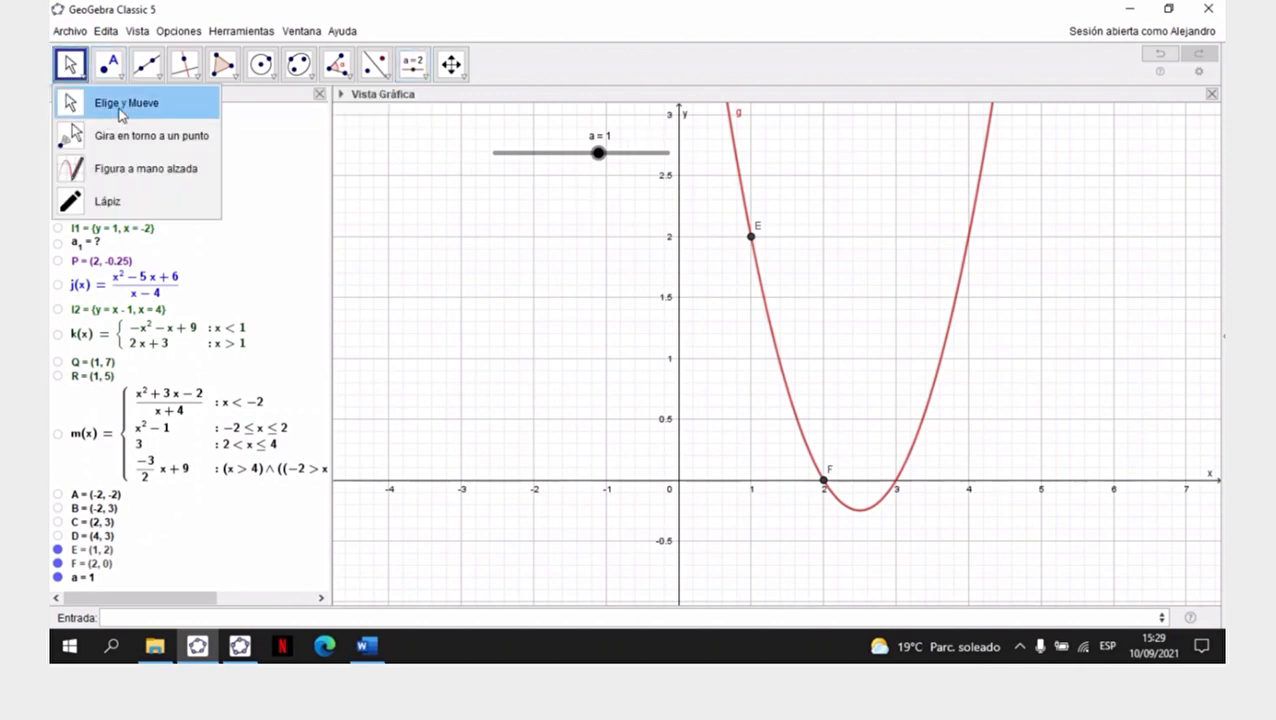
{"action": "left_click", "coordinate": [117, 110]}
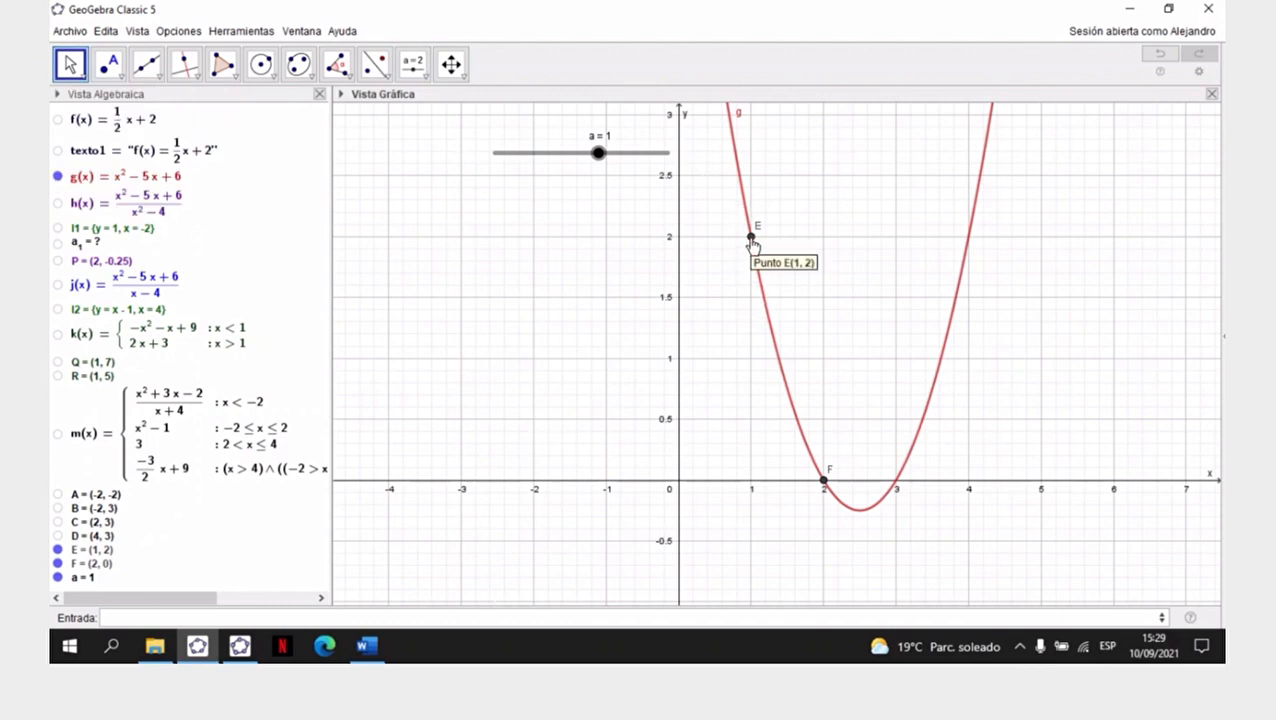
{"action": "right_click", "coordinate": [752, 242]}
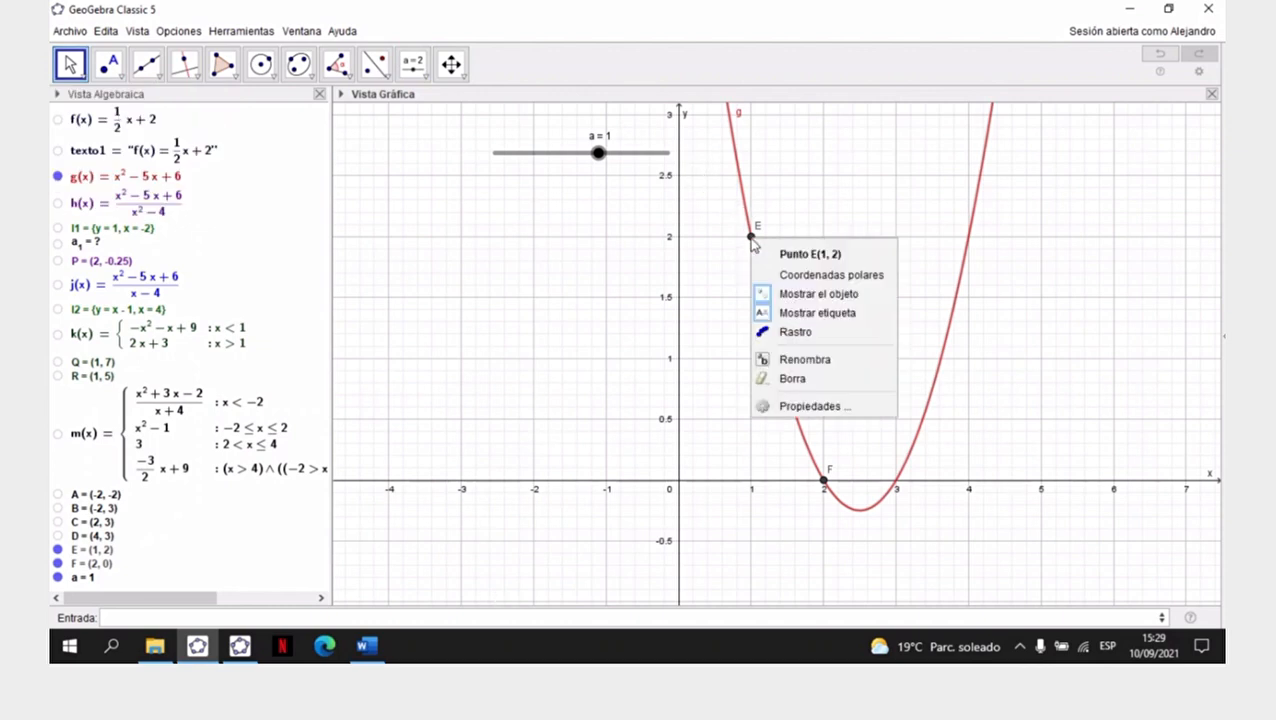
{"action": "left_click", "coordinate": [810, 296]}
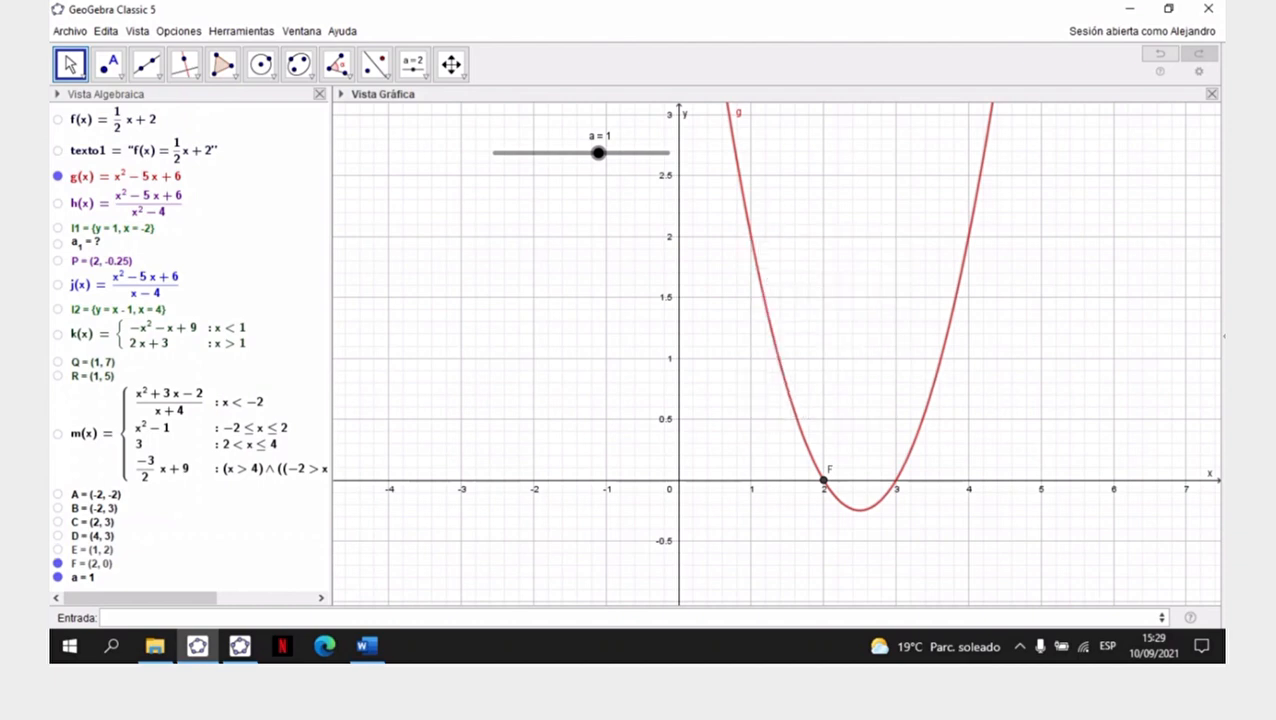
{"action": "right_click", "coordinate": [822, 485]}
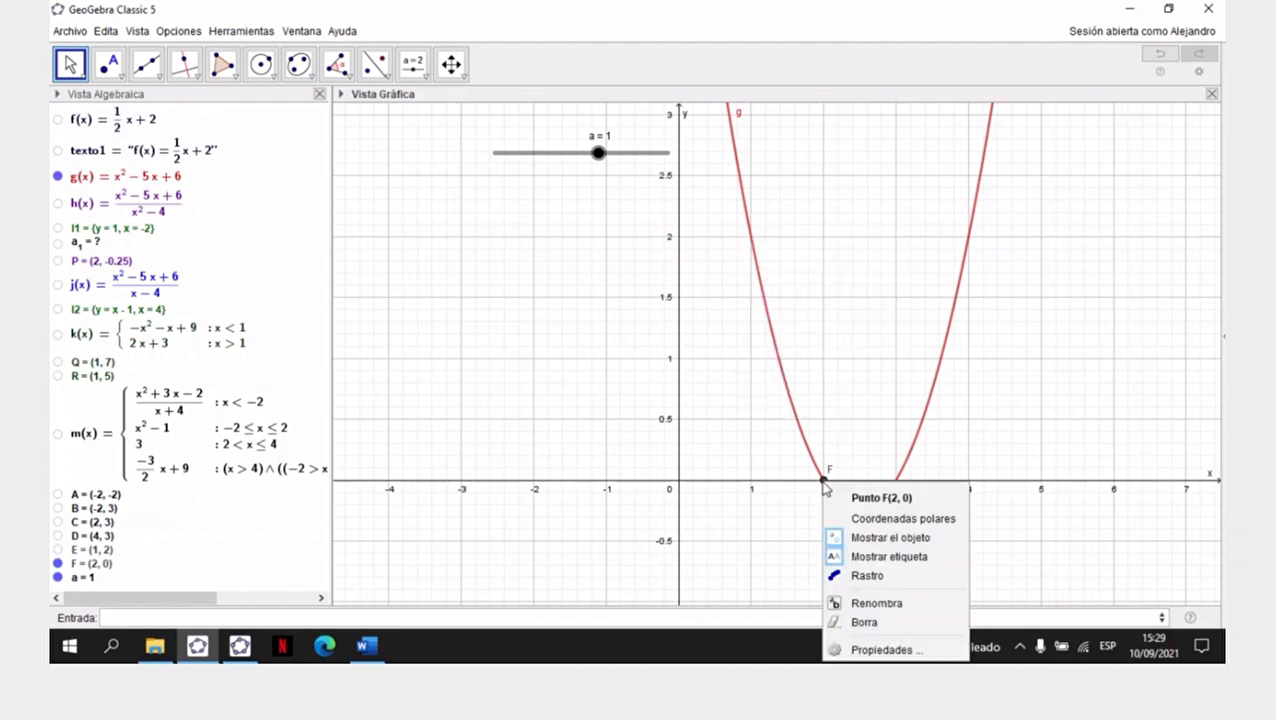
{"action": "left_click", "coordinate": [897, 544]}
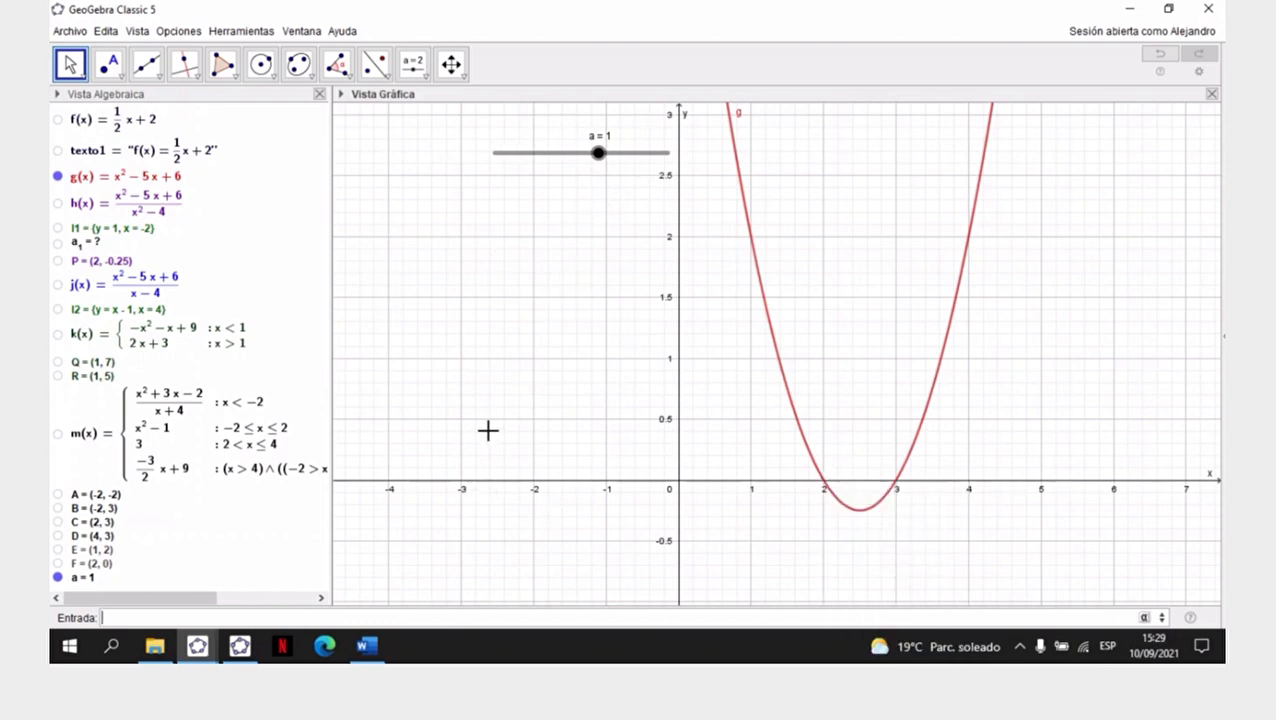
- Create the point G=(a,g(a)) on parabola g, tied to slider a
{"action": "left_click", "coordinate": [174, 618]}
{"action": "type", "text": "G="}
{"action": "type", "text": "a,"}
{"action": "type", "text": "g(a"}
{"action": "key", "text": "Return"}
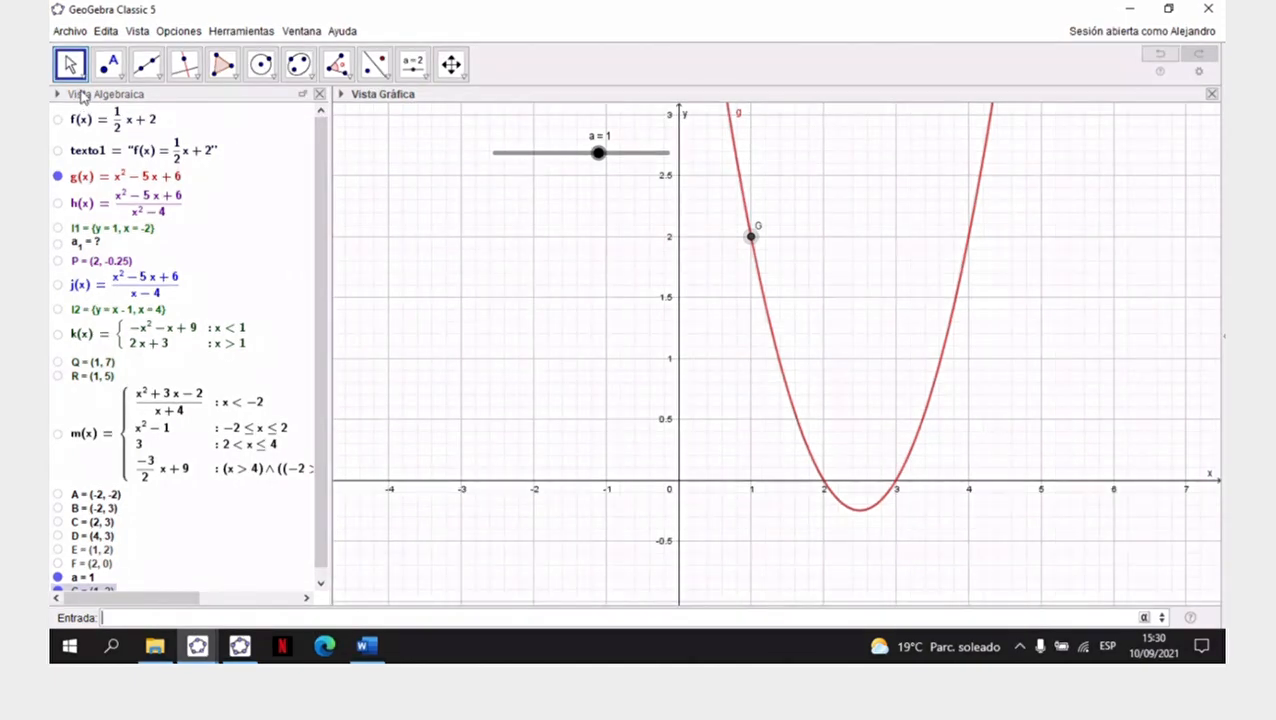
- Move slider a to -5 and back up to 1.5, and check the coordinates of point G in the algebra list
{"action": "left_click", "coordinate": [597, 154]}
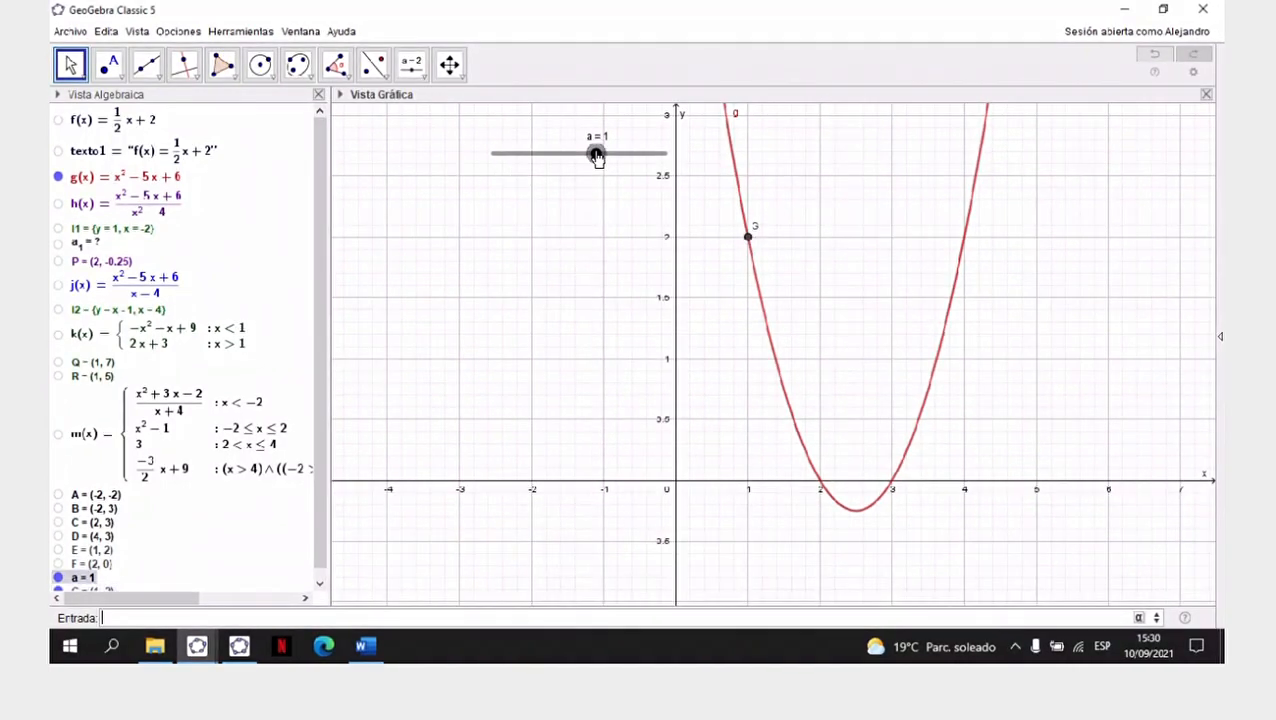
{"action": "left_click_drag", "start_coordinate": [597, 157], "coordinate": [448, 164]}
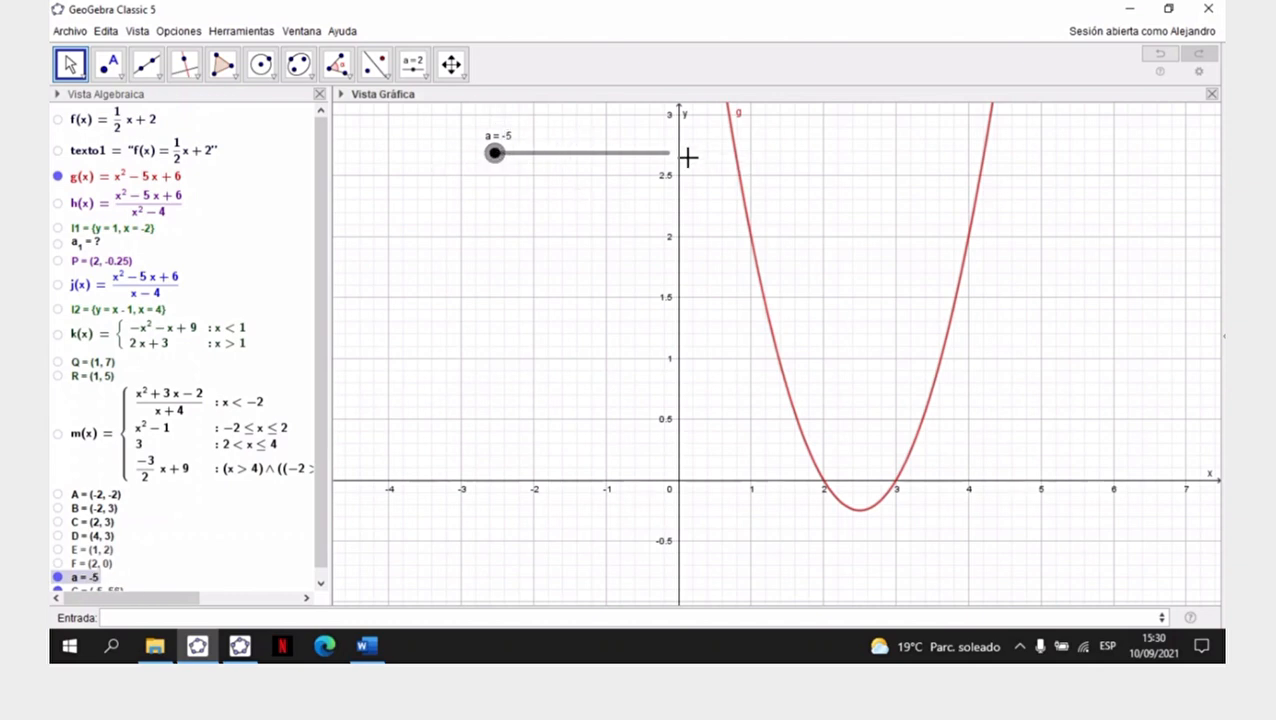
{"action": "left_click_drag", "start_coordinate": [496, 157], "coordinate": [607, 177]}
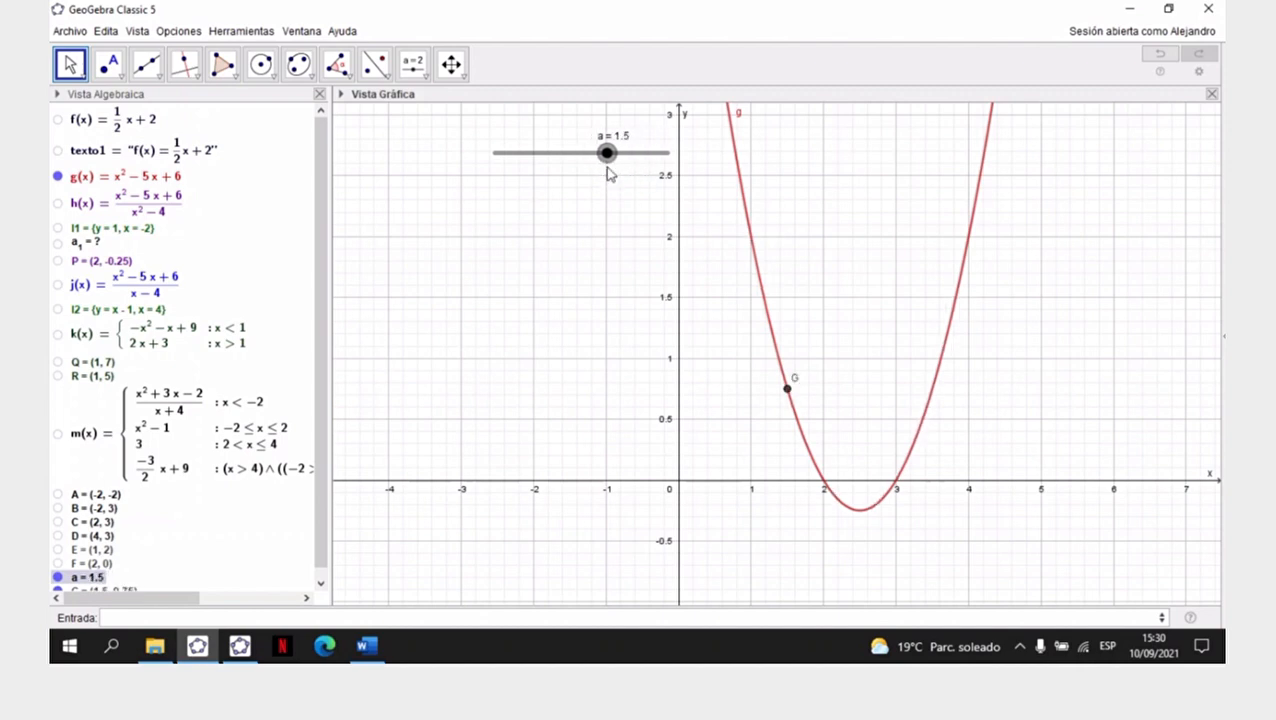
{"action": "left_click", "coordinate": [503, 361]}
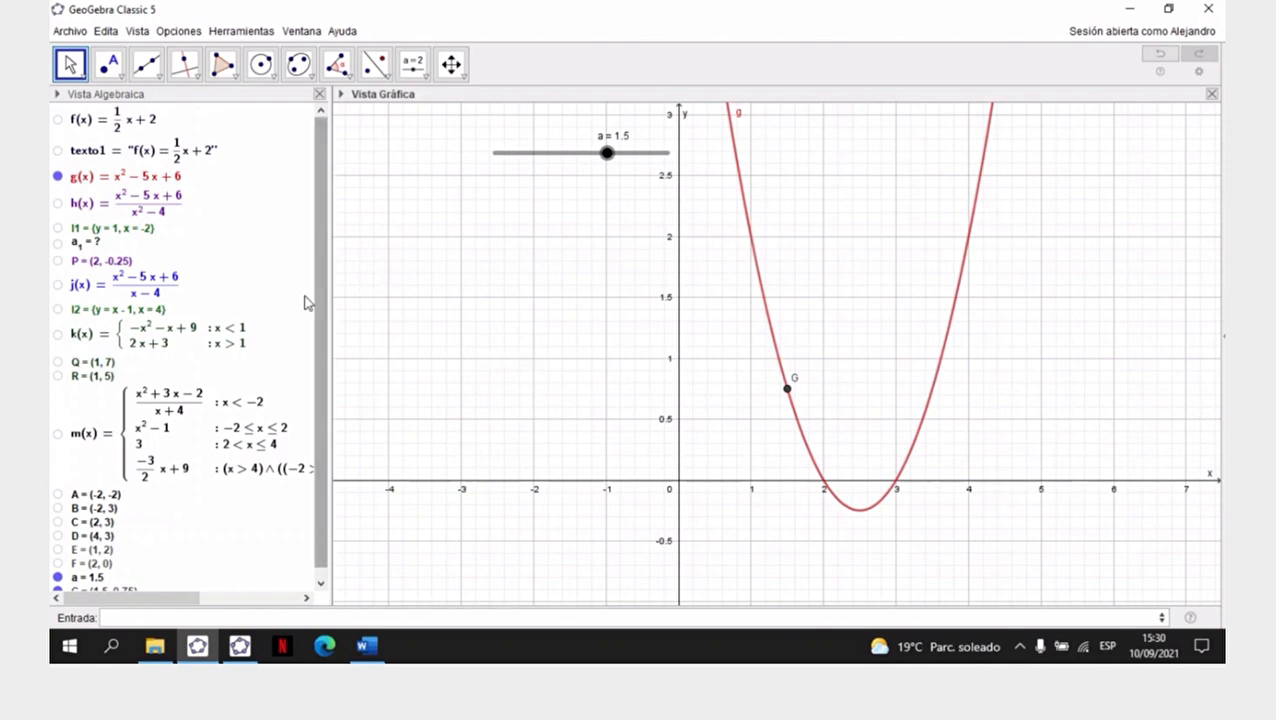
{"action": "scroll", "coordinate": [325, 293], "scroll_direction": "down", "scroll_amount": 1}
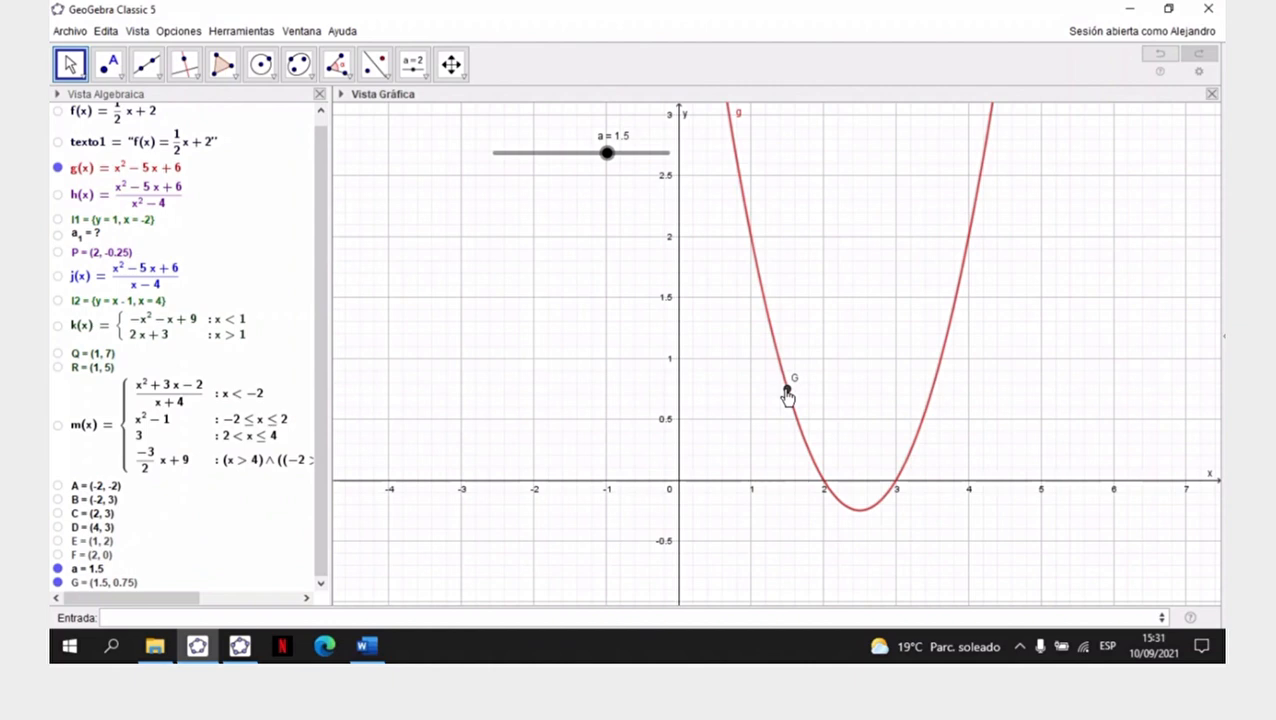
- Delete the point G and the slider a
{"action": "right_click", "coordinate": [787, 393]}
{"action": "left_click", "coordinate": [806, 527]}
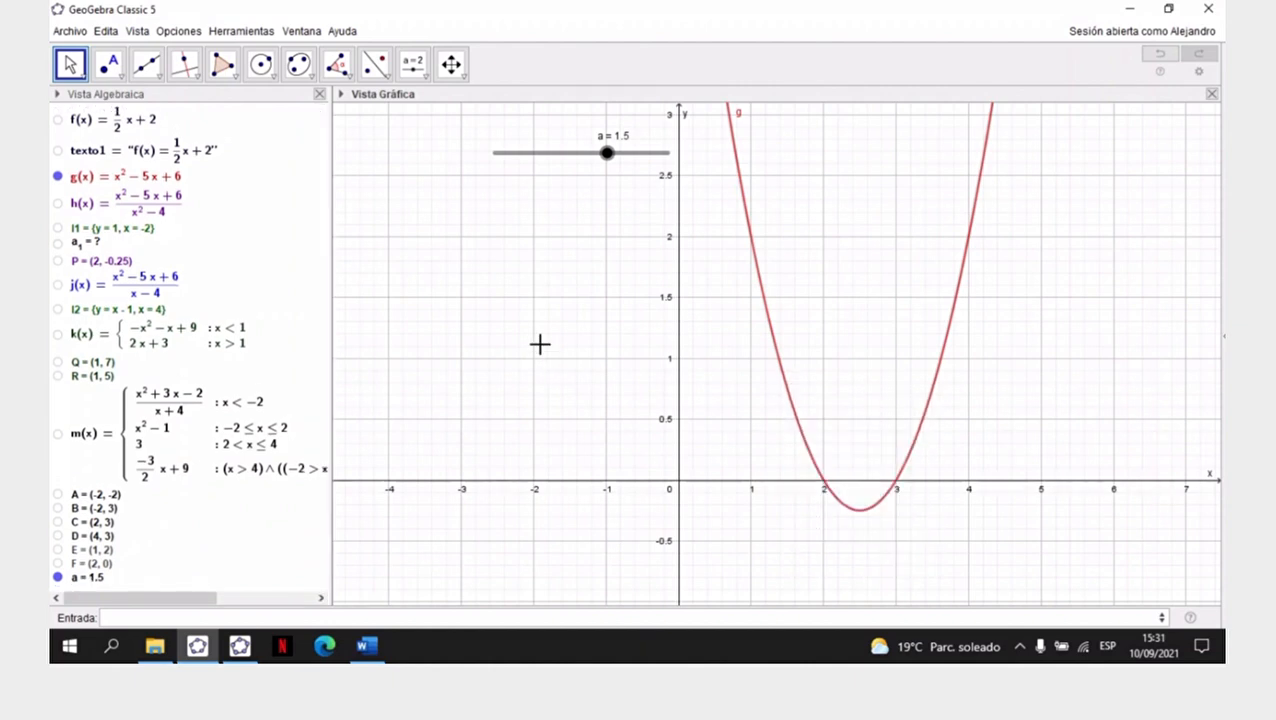
{"action": "right_click", "coordinate": [529, 153]}
{"action": "left_click", "coordinate": [568, 310]}
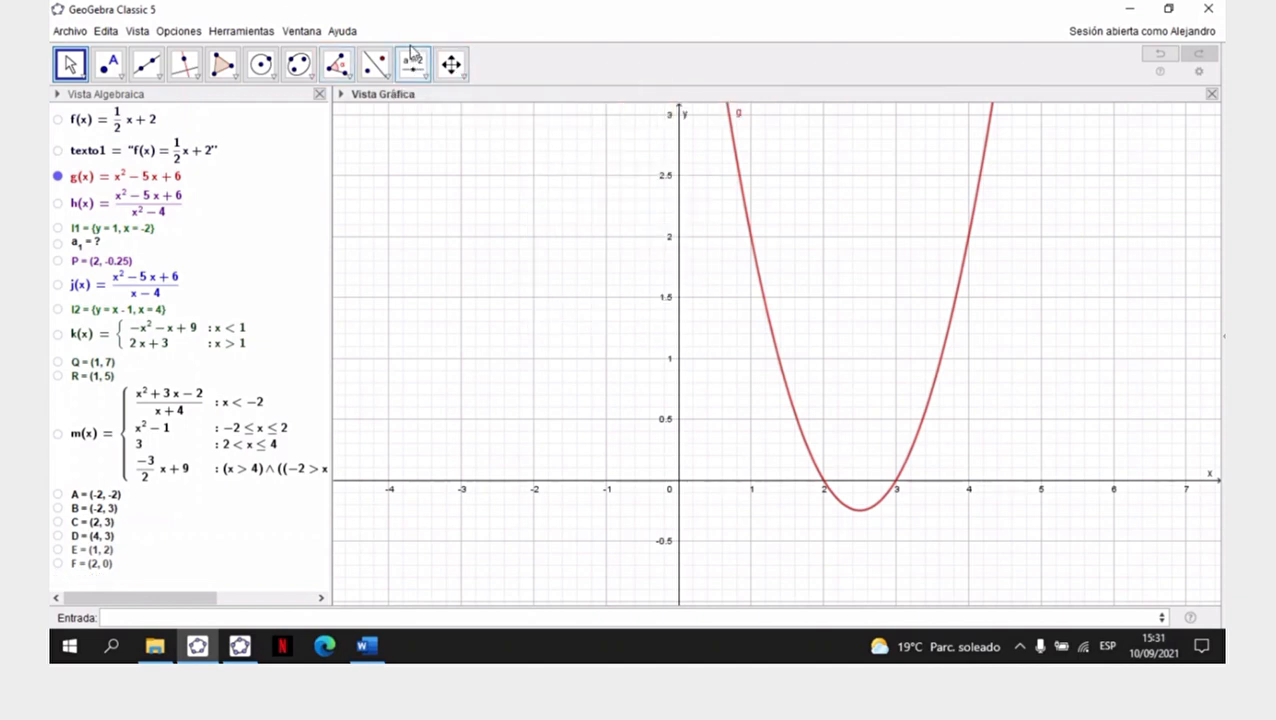
- Create a number slider named a from 0 to 4 with increment 0.001 in the empty area beside parabola g
{"action": "left_click", "coordinate": [430, 80]}
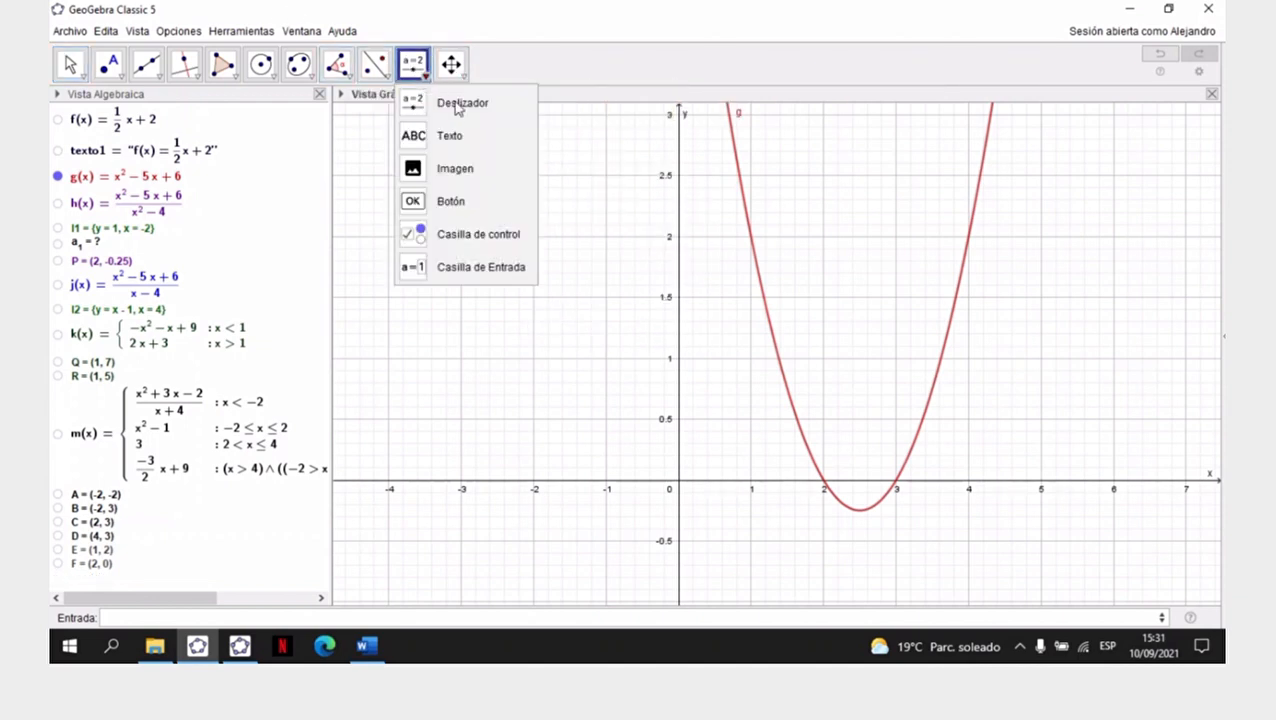
{"action": "left_click", "coordinate": [463, 104]}
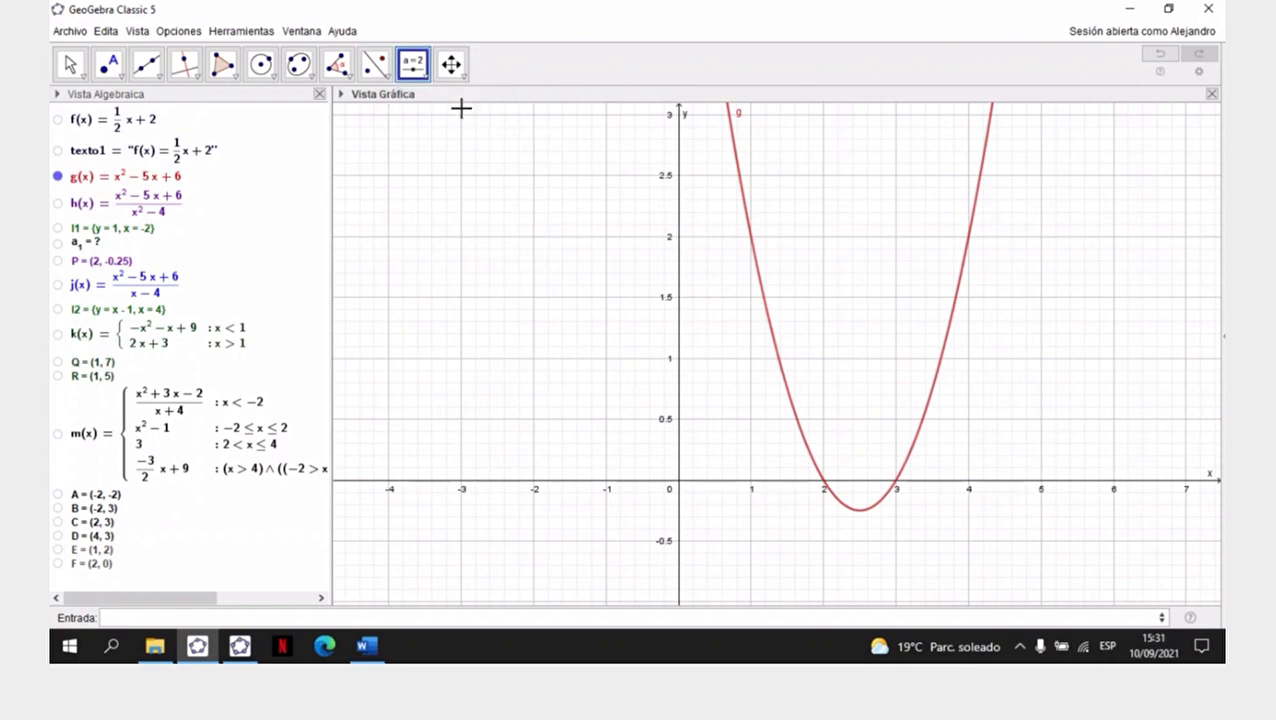
{"action": "left_click", "coordinate": [427, 148]}
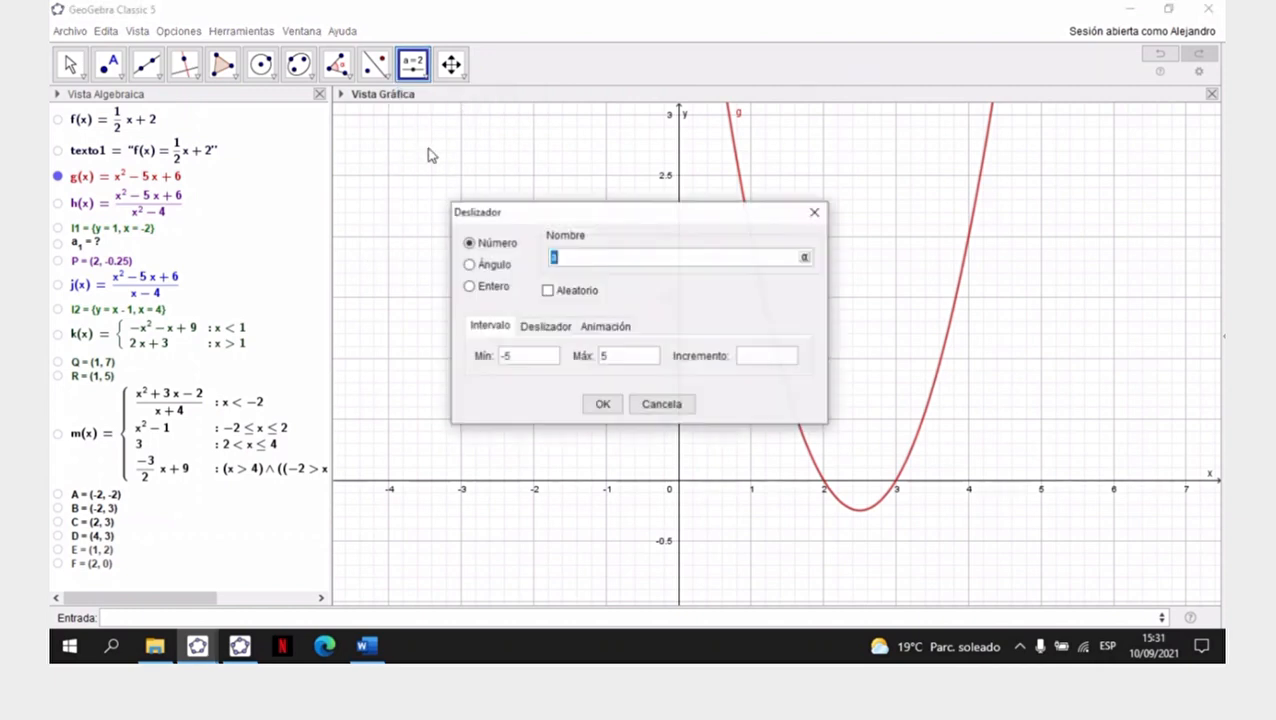
{"action": "left_click", "coordinate": [565, 257]}
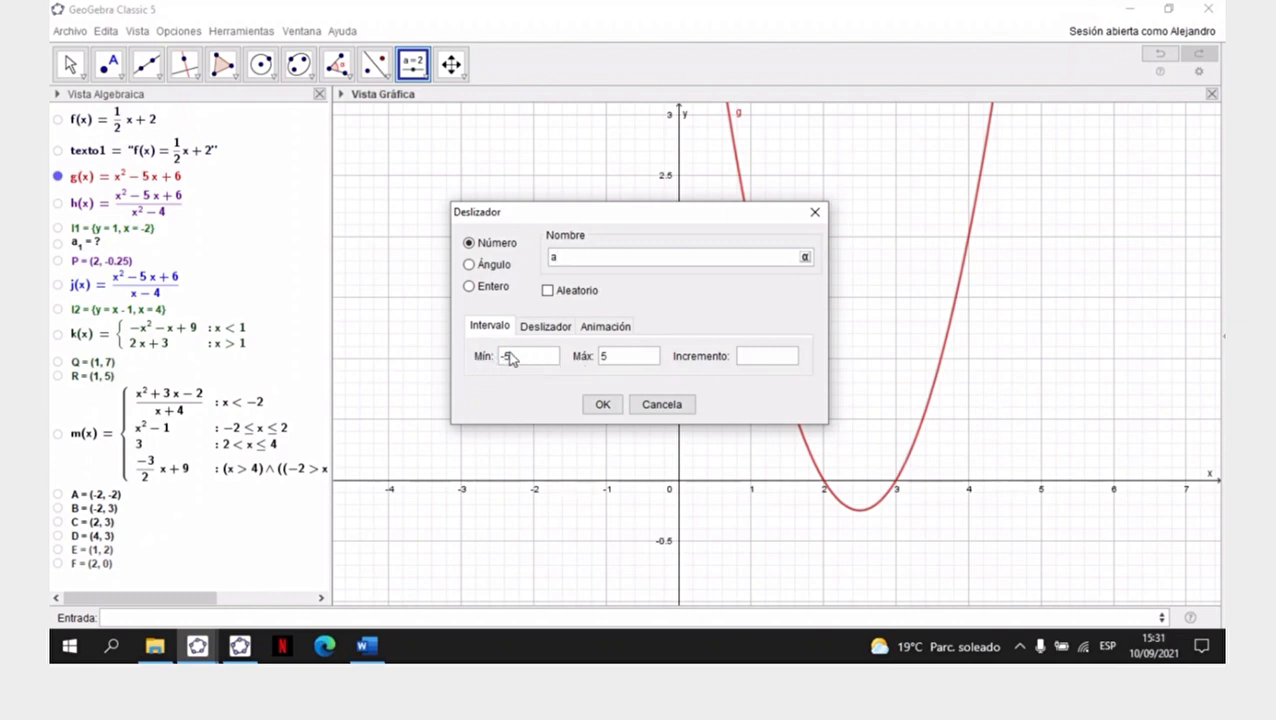
{"action": "left_click_drag", "start_coordinate": [524, 362], "coordinate": [497, 364]}
{"action": "type", "text": "0"}
{"action": "key", "text": "BackSpace"}
{"action": "type", "text": "4"}
{"action": "left_click", "coordinate": [753, 357]}
{"action": "type", "text": "0.001"}
{"action": "left_click", "coordinate": [601, 405]}
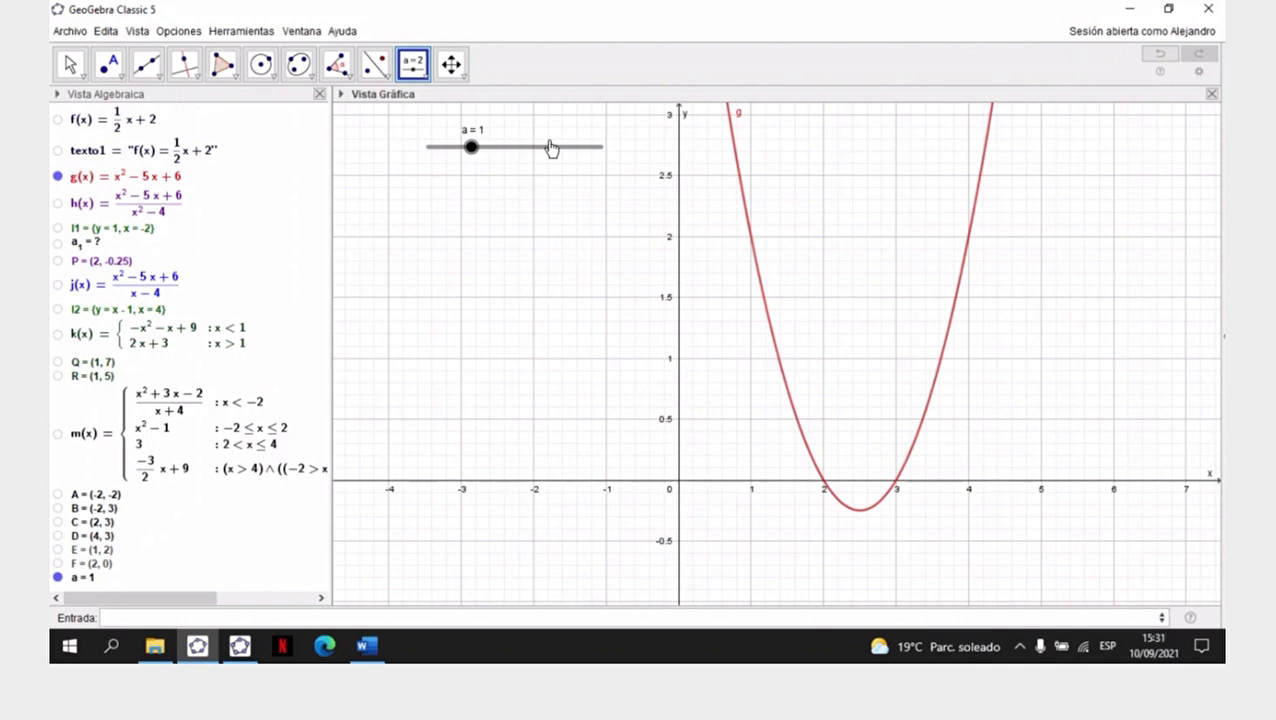
{"action": "left_click", "coordinate": [72, 70]}
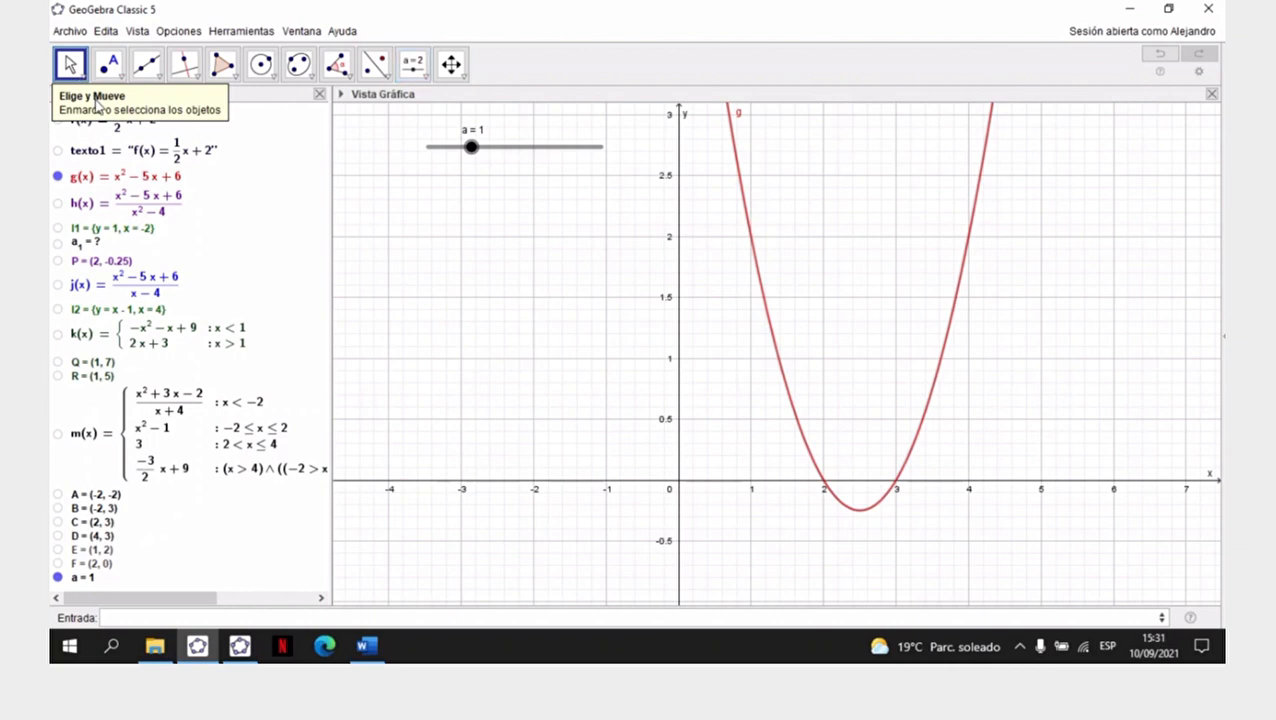
- Create the point G=(a,g(a)) on parabola g and move slider a to 4 and back to 2.16
{"action": "left_click", "coordinate": [302, 617]}
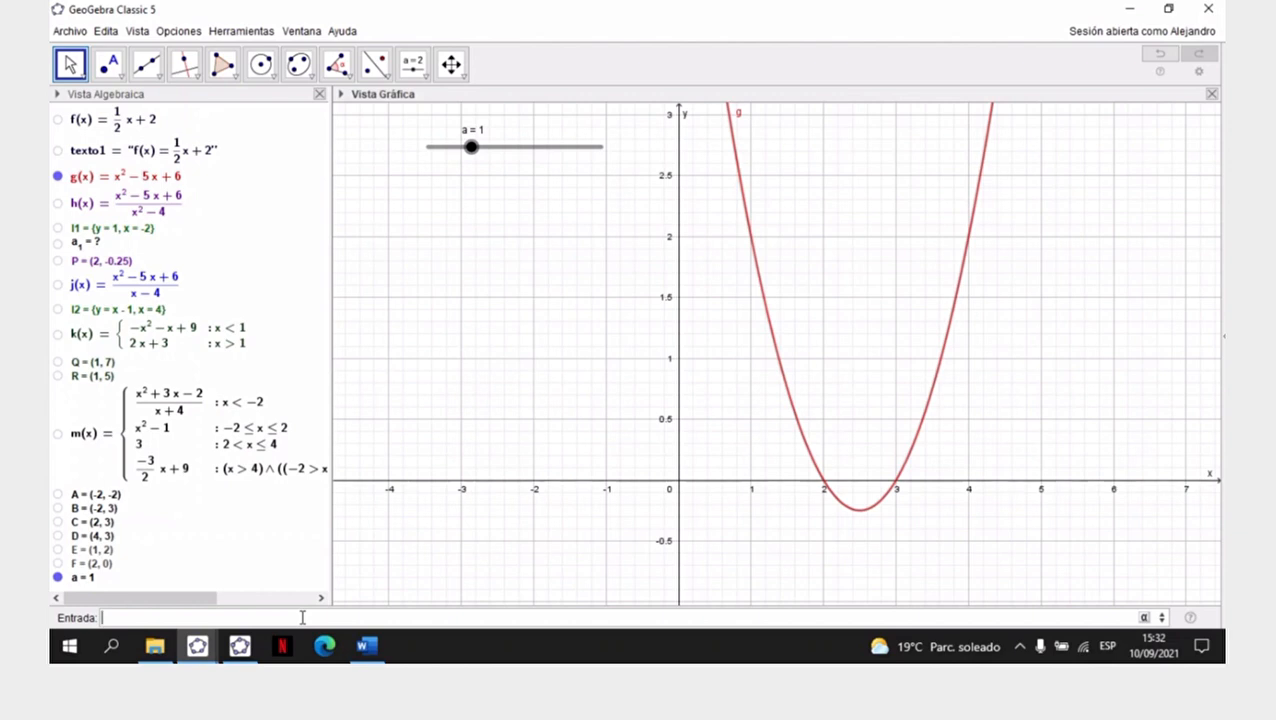
{"action": "type", "text": "G"}
{"action": "type", "text": "a"}
{"action": "type", "text": ","}
{"action": "type", "text": "a,g"}
{"action": "type", "text": "("}
{"action": "type", "text": "a"}
{"action": "key", "text": "Return"}
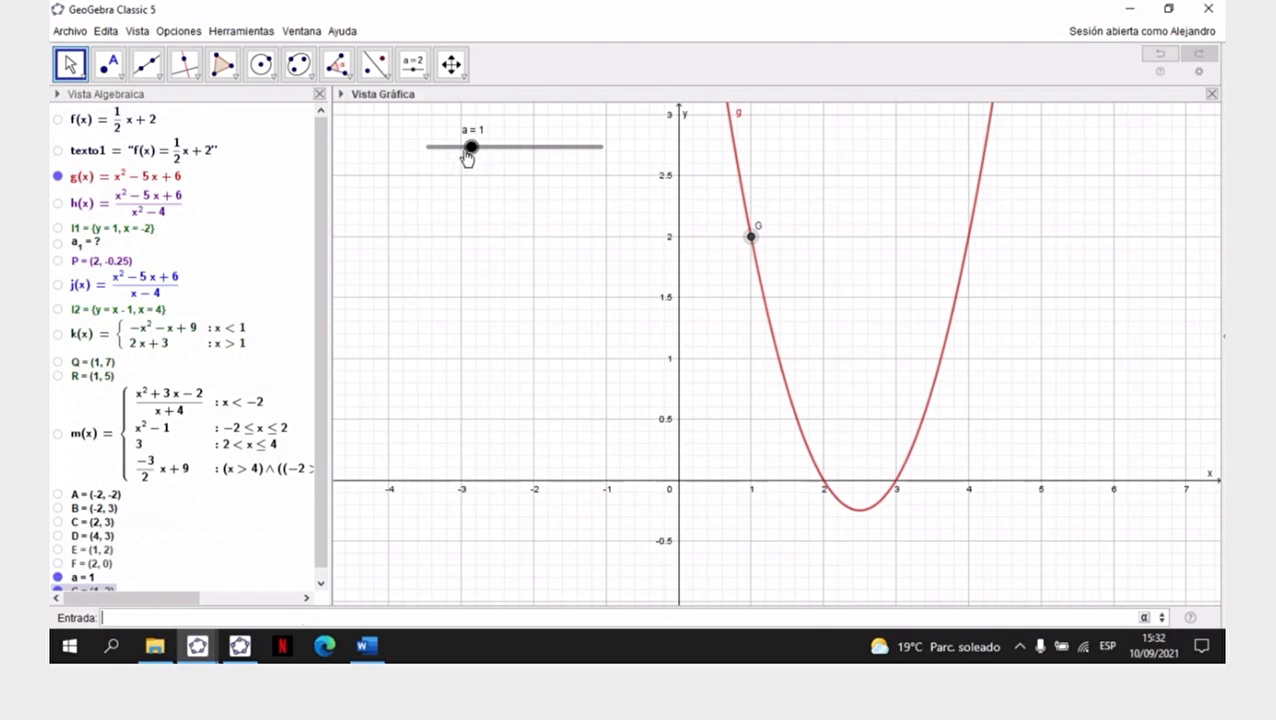
{"action": "left_click_drag", "start_coordinate": [473, 151], "coordinate": [612, 157]}
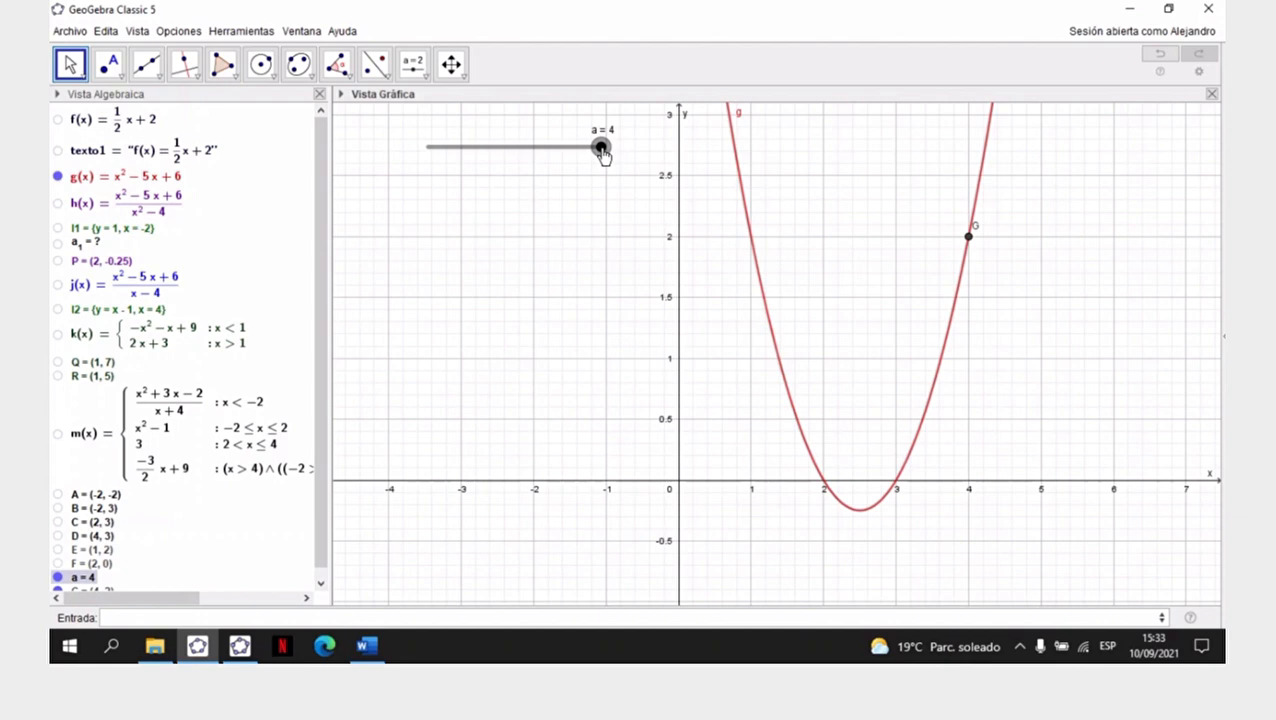
{"action": "left_click_drag", "start_coordinate": [600, 147], "coordinate": [522, 158]}
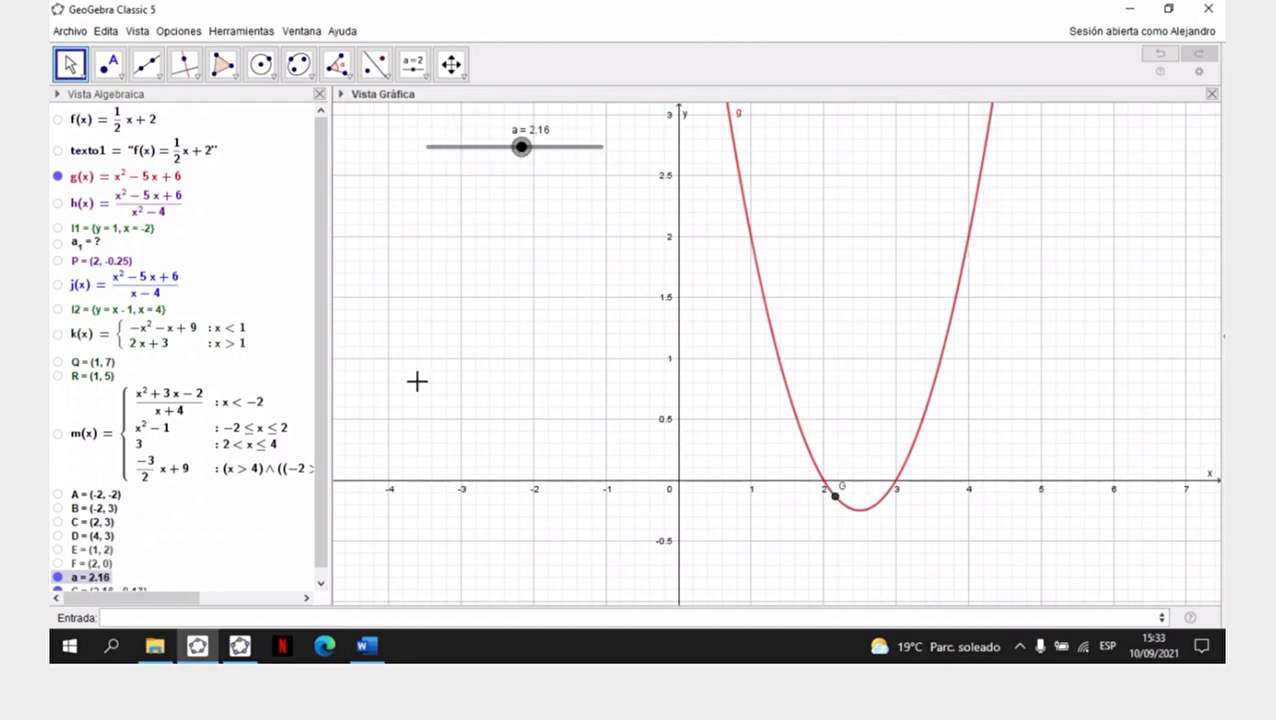
- Switch to Word to review the Ejercicio N° 1 functions and the statements of Ejercicios N° 2 to 5, and return to GeoGebra
{"action": "left_click", "coordinate": [366, 648]}
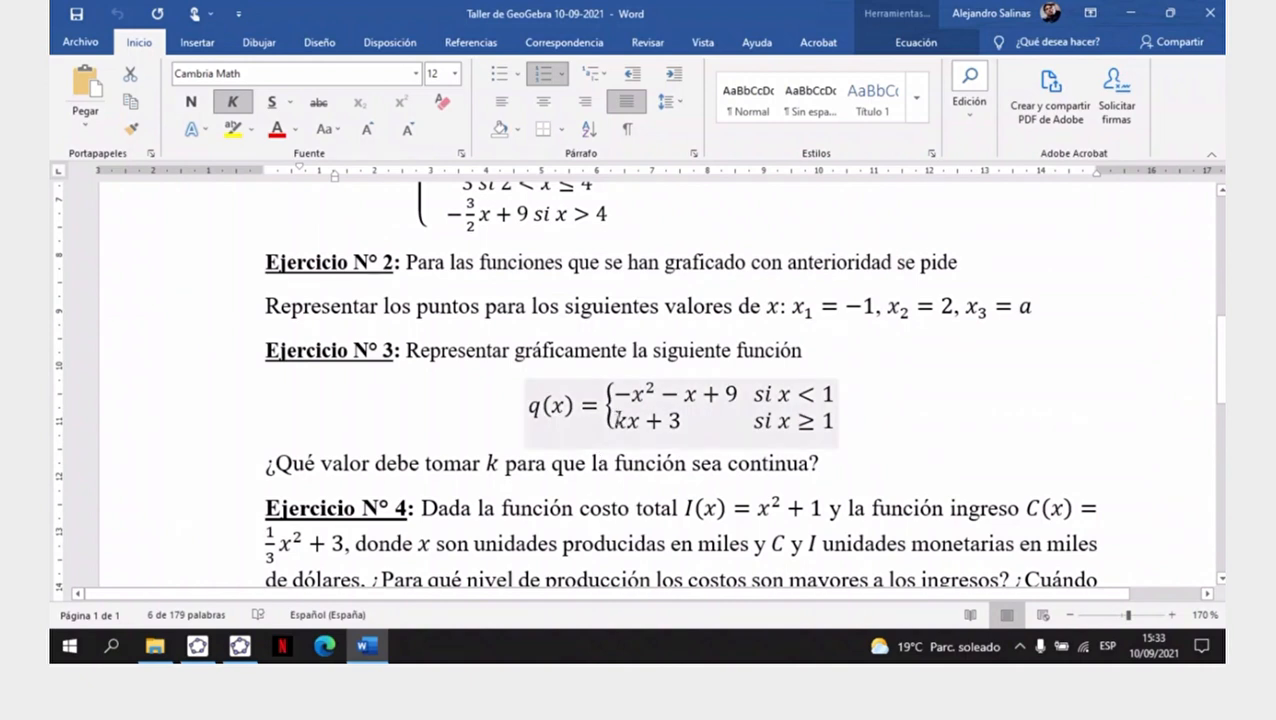
{"action": "scroll", "coordinate": [618, 418], "scroll_direction": "up", "scroll_amount": 3}
{"action": "scroll", "coordinate": [618, 418], "scroll_direction": "up", "scroll_amount": 3}
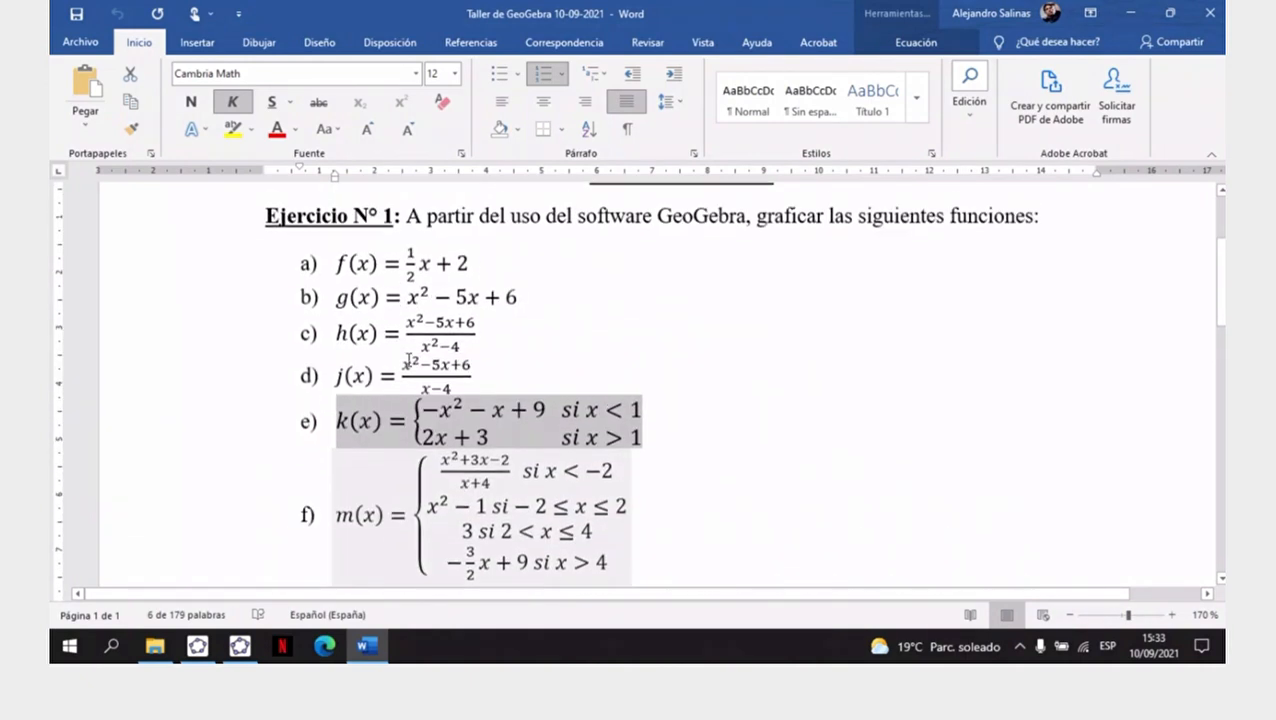
{"action": "scroll", "coordinate": [357, 376], "scroll_direction": "down", "scroll_amount": 1}
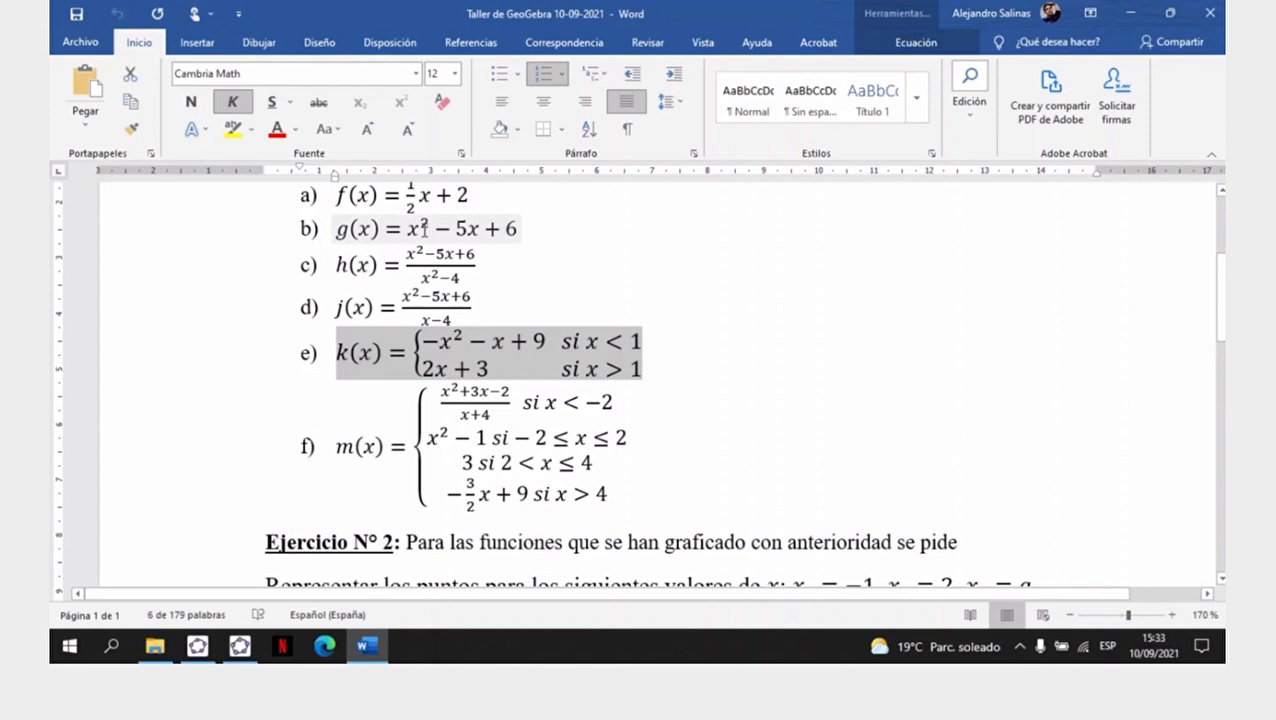
{"action": "scroll", "coordinate": [424, 228], "scroll_direction": "up", "scroll_amount": 1}
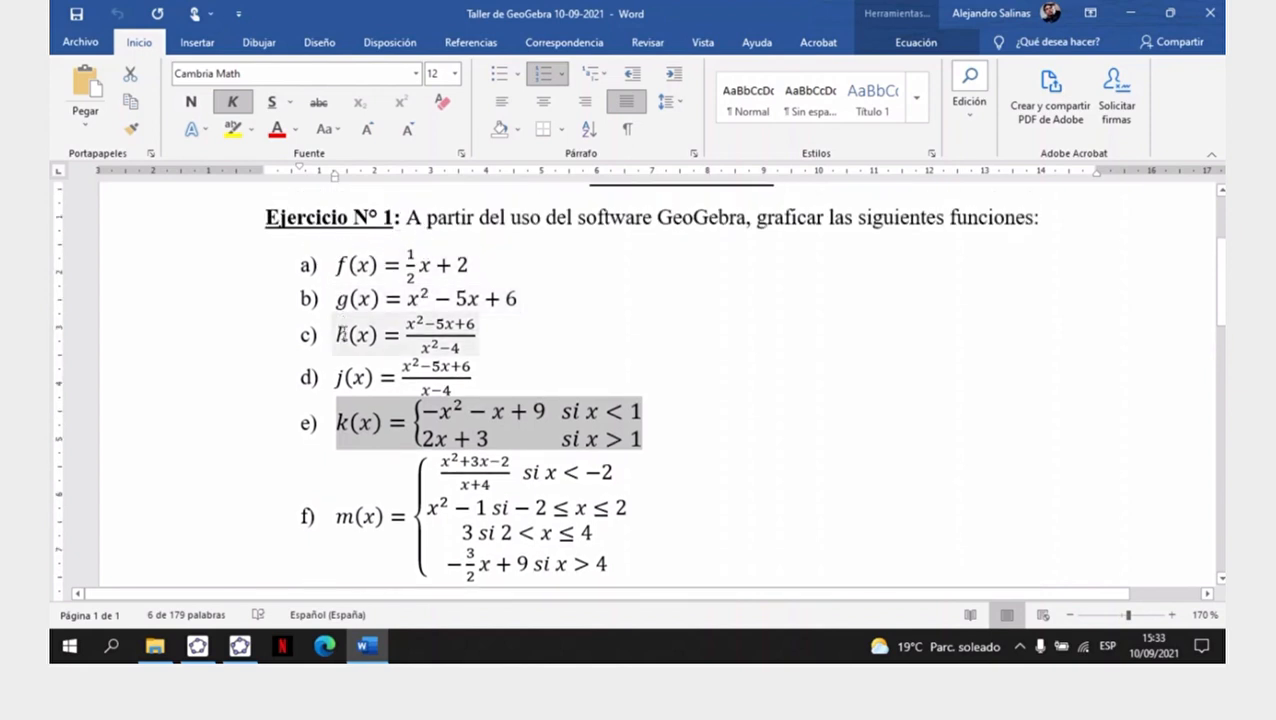
{"action": "scroll", "coordinate": [342, 334], "scroll_direction": "down", "scroll_amount": 1}
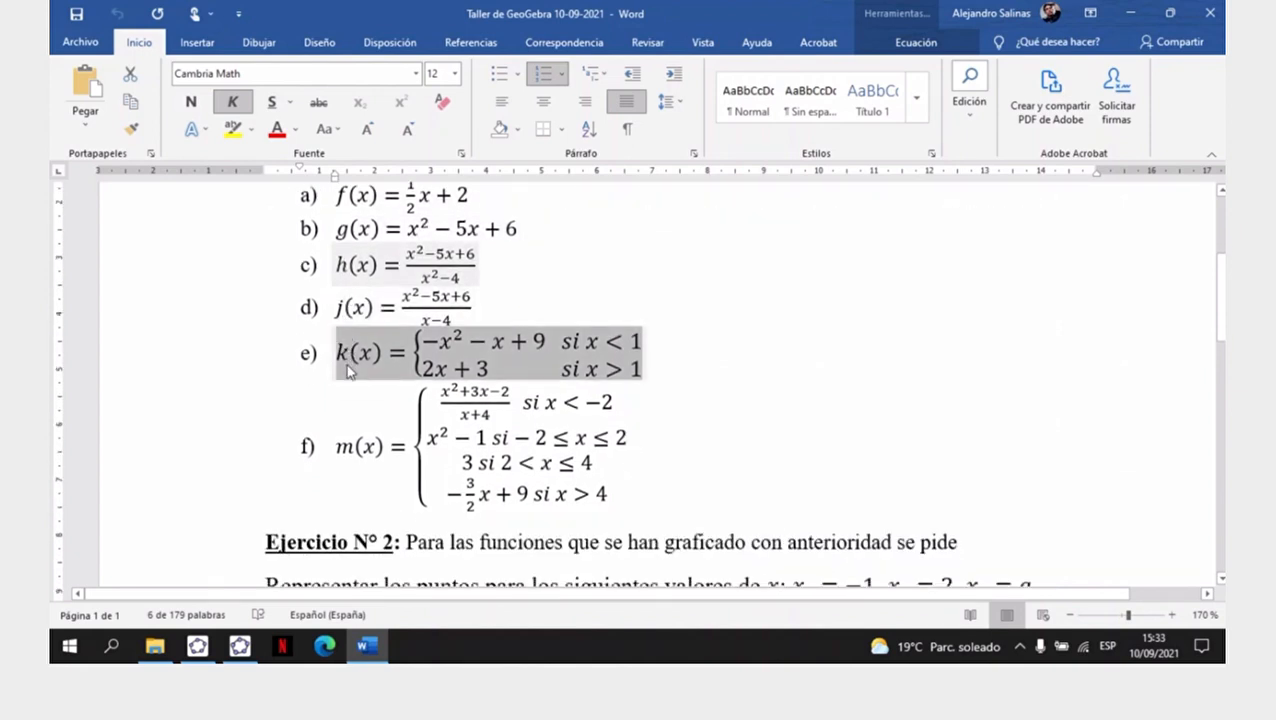
{"action": "scroll", "coordinate": [348, 366], "scroll_direction": "down", "scroll_amount": 2}
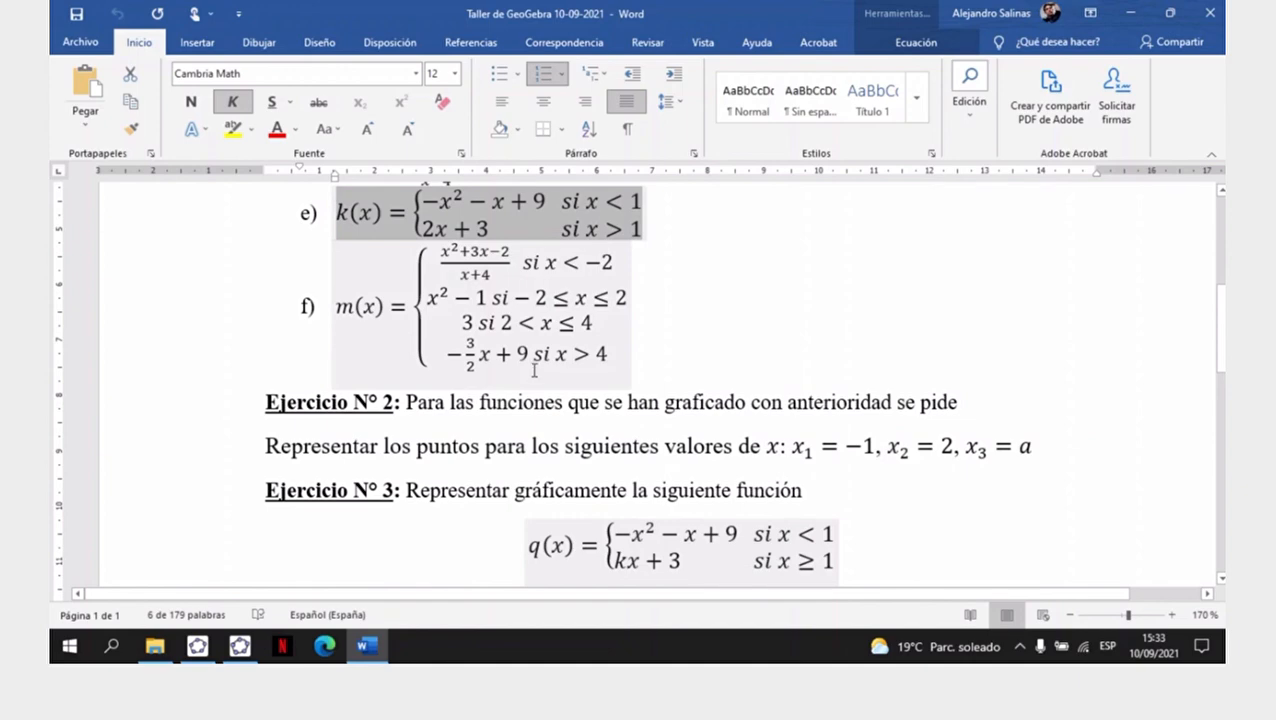
{"action": "scroll", "coordinate": [535, 372], "scroll_direction": "up", "scroll_amount": 1}
{"action": "scroll", "coordinate": [535, 372], "scroll_direction": "up", "scroll_amount": 3}
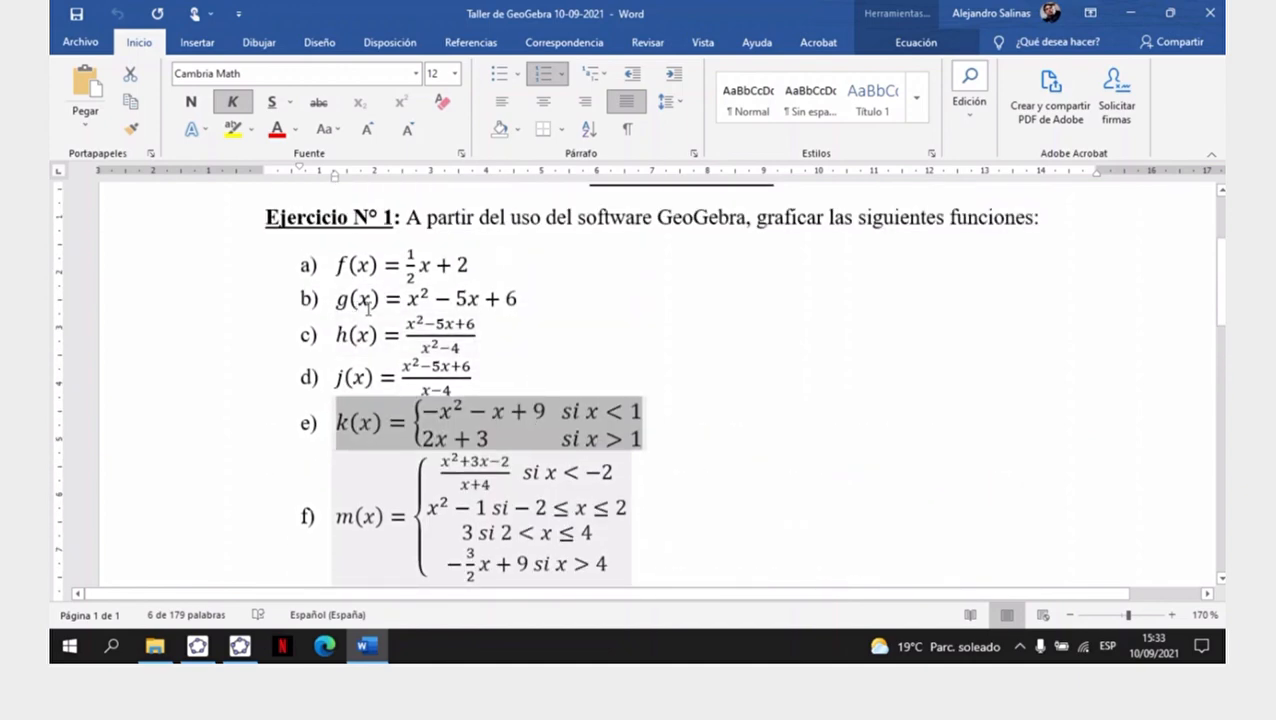
{"action": "scroll", "coordinate": [573, 312], "scroll_direction": "down", "scroll_amount": 5}
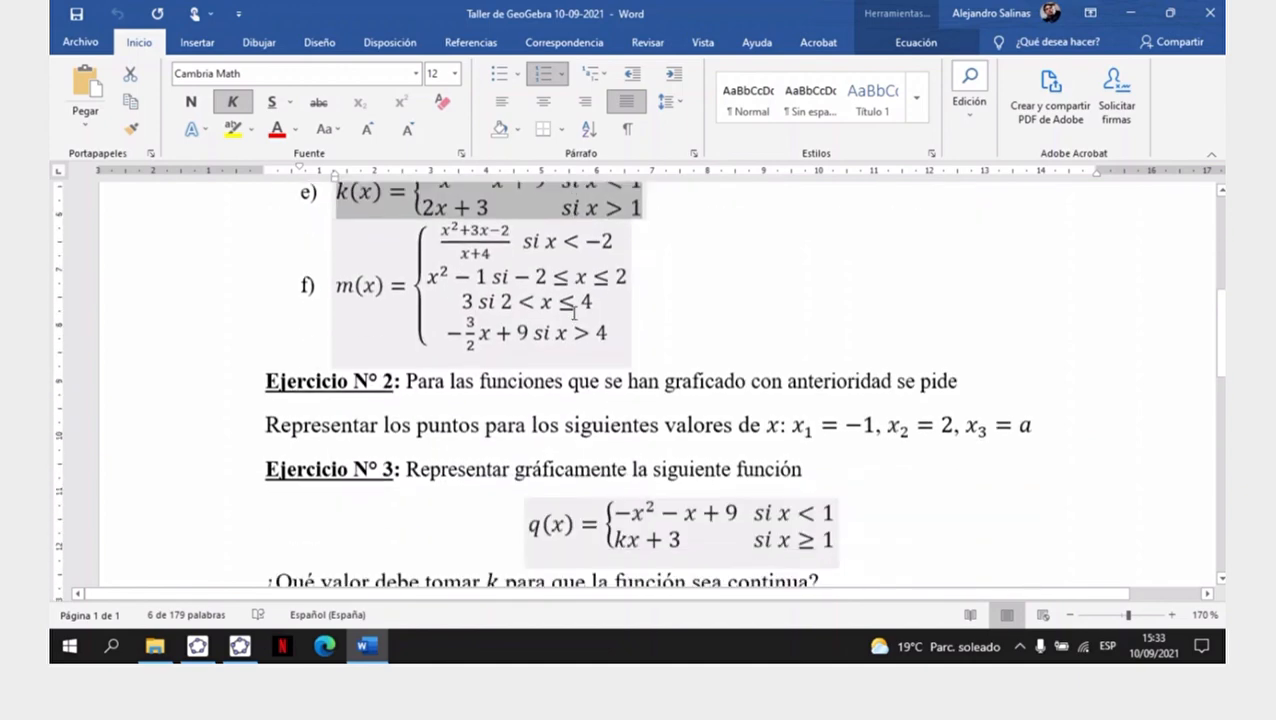
{"action": "scroll", "coordinate": [573, 312], "scroll_direction": "down", "scroll_amount": 2}
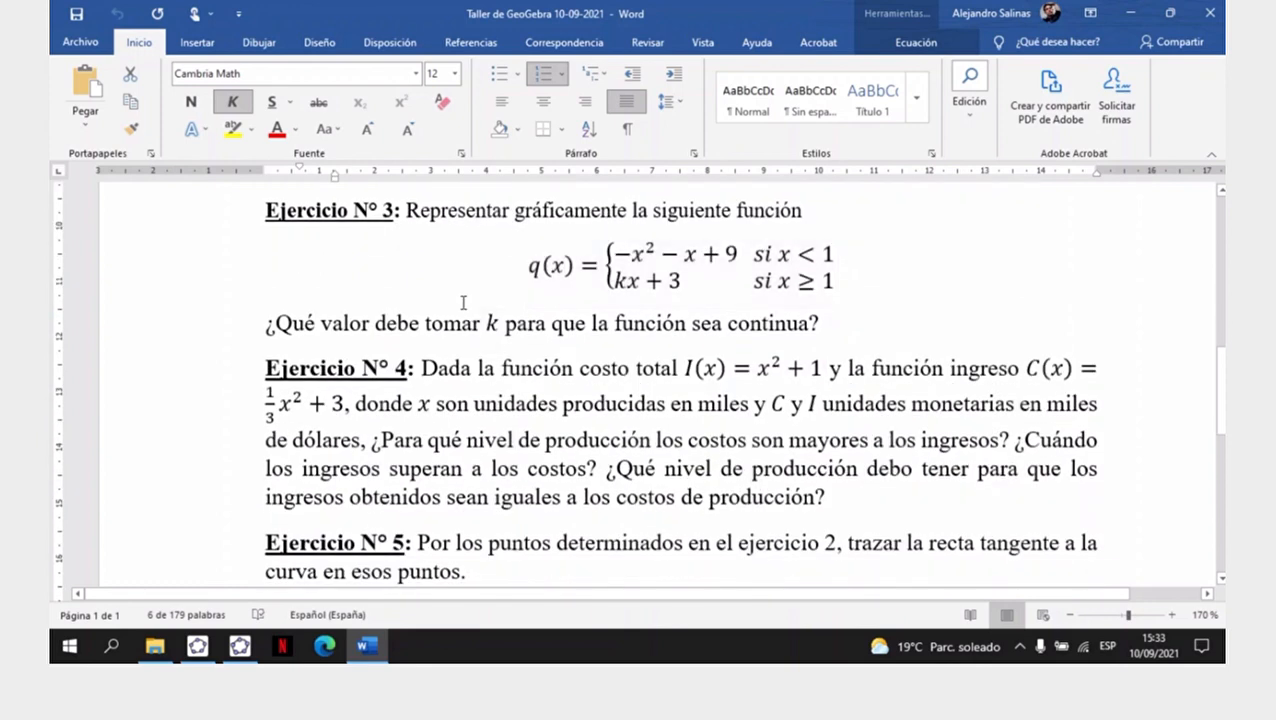
{"action": "left_click", "coordinate": [195, 648]}
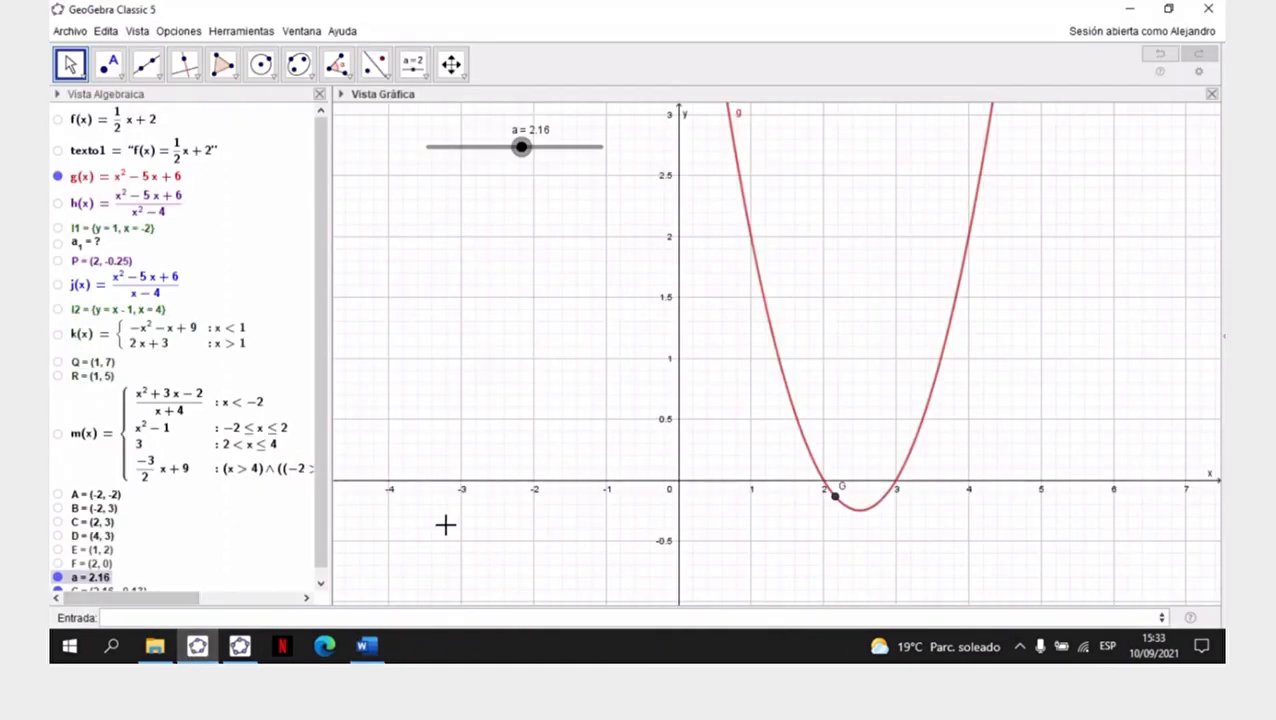
- Hide slider a, point G and the parabola g so that the graphics view is empty
{"action": "scroll", "coordinate": [110, 528], "scroll_direction": "down", "scroll_amount": 1}
{"action": "left_click", "coordinate": [57, 568]}
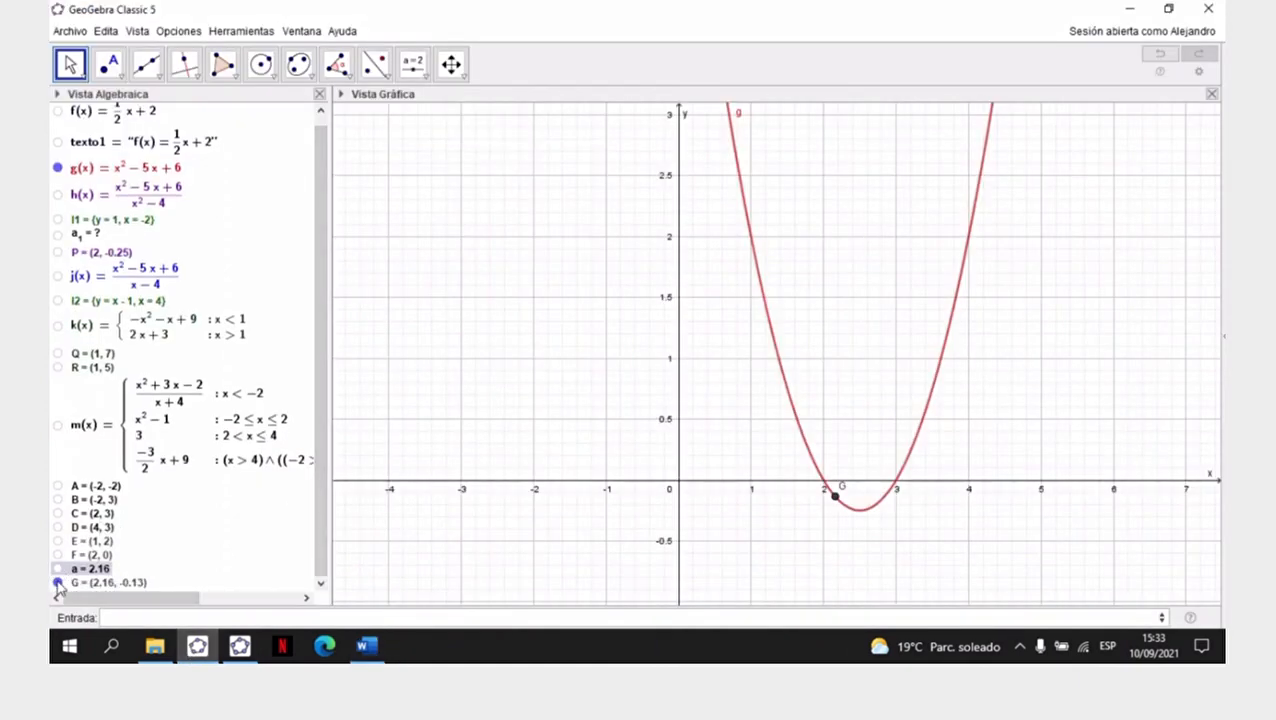
{"action": "left_click", "coordinate": [57, 583]}
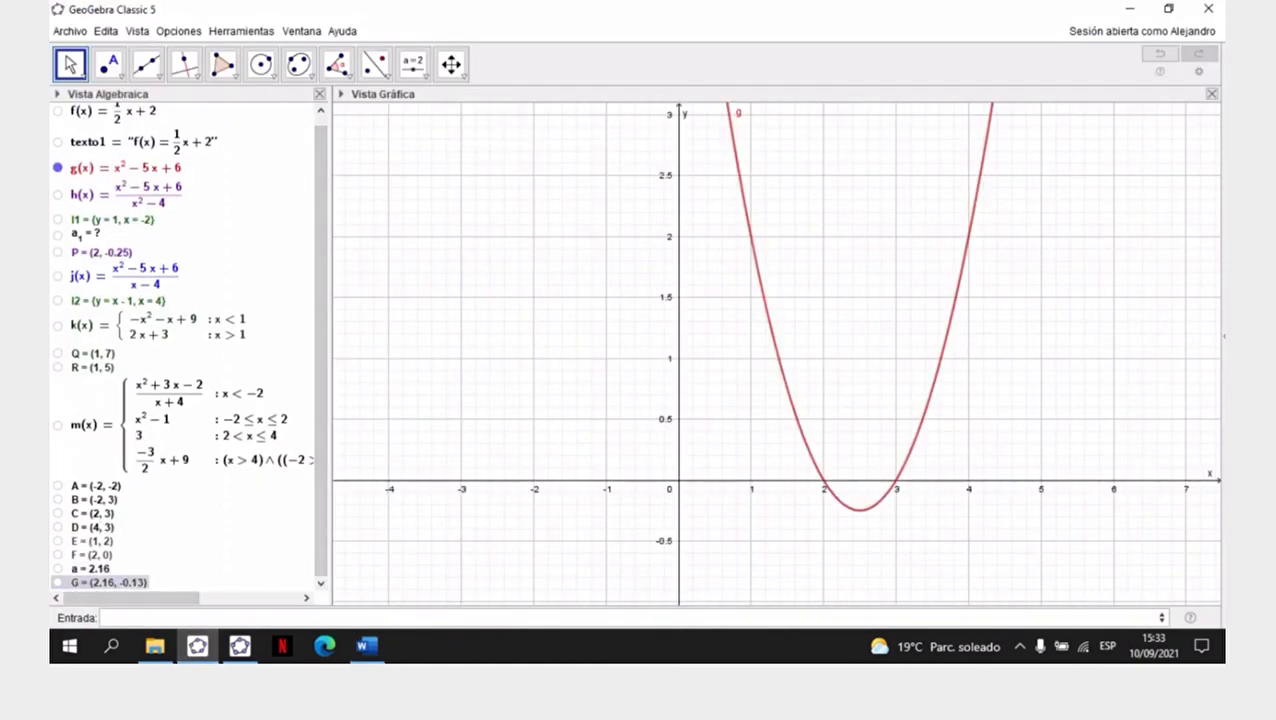
{"action": "left_click", "coordinate": [57, 168]}
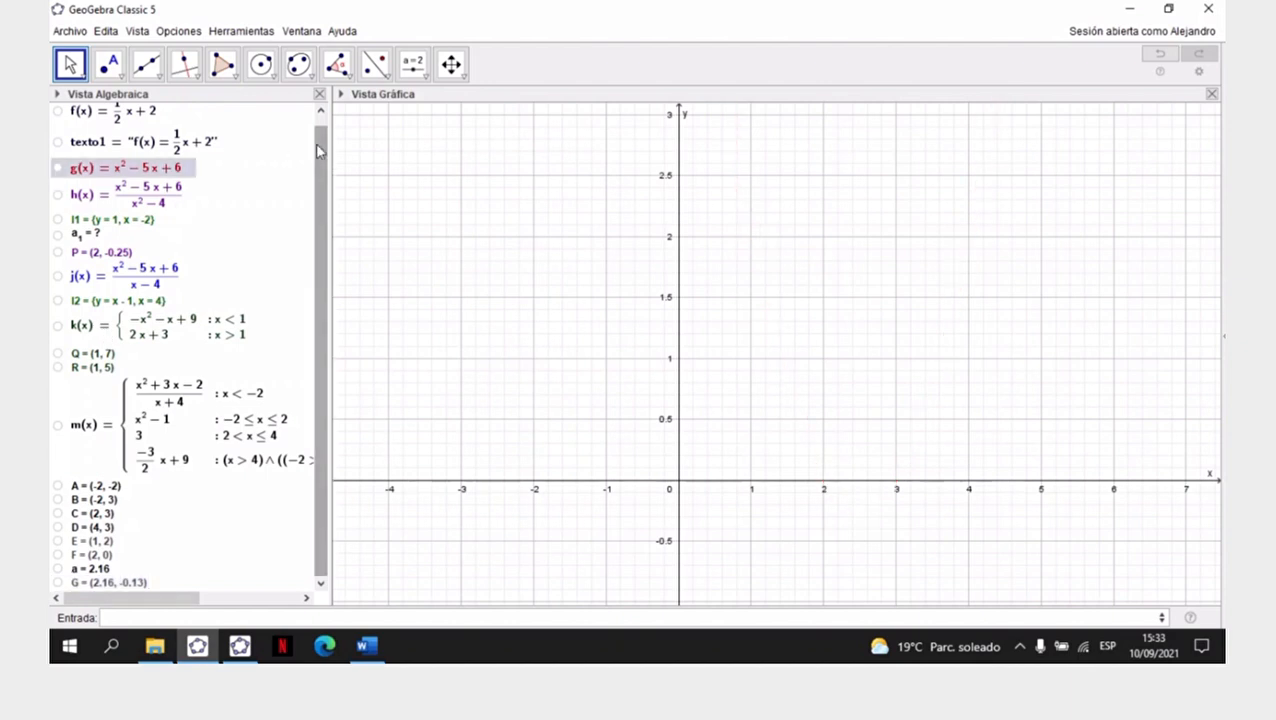
- Switch to Word and replace the coefficient k with b in the second branch of q(x) in Ejercicio N° 3
{"action": "left_click", "coordinate": [366, 646]}
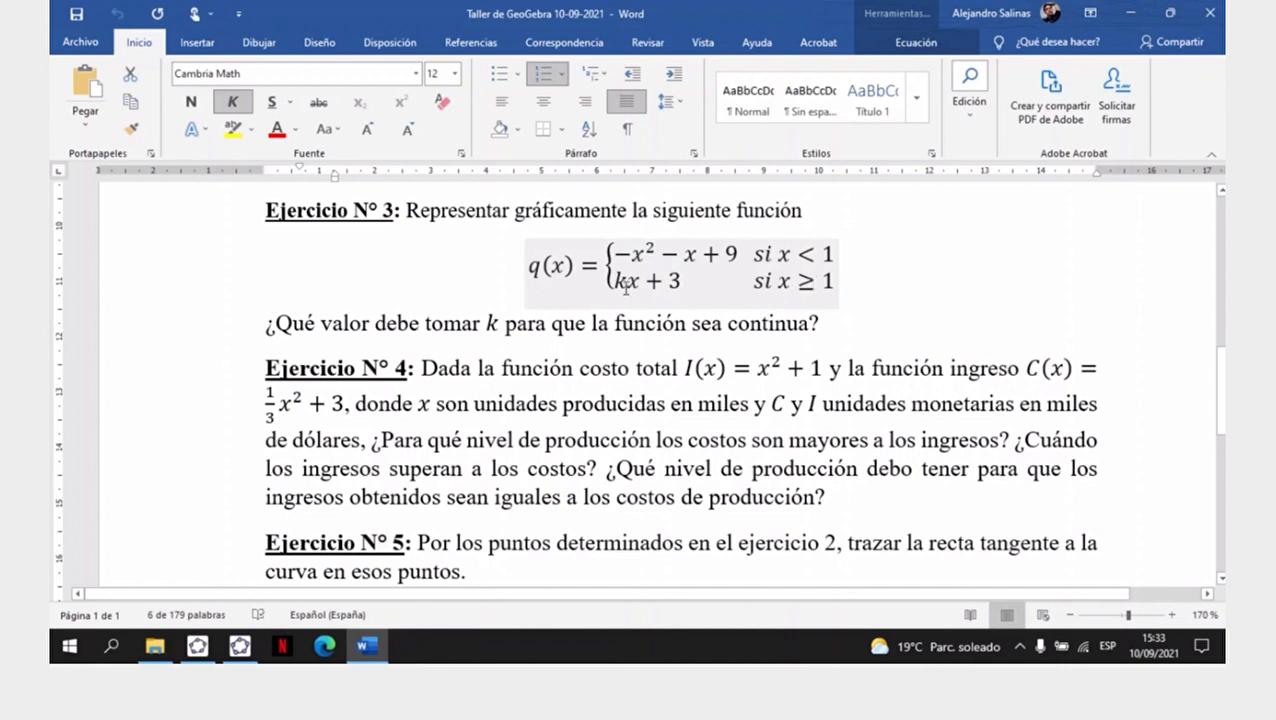
{"action": "left_click", "coordinate": [612, 288]}
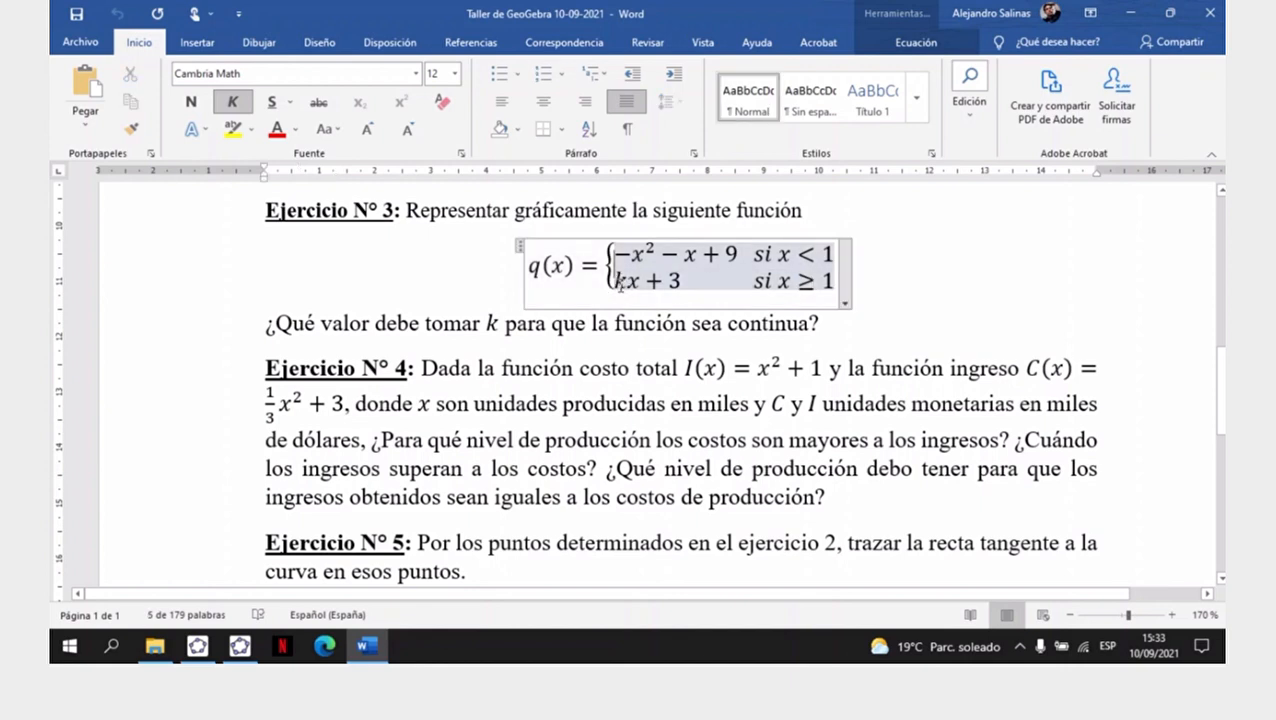
{"action": "left_click", "coordinate": [613, 284]}
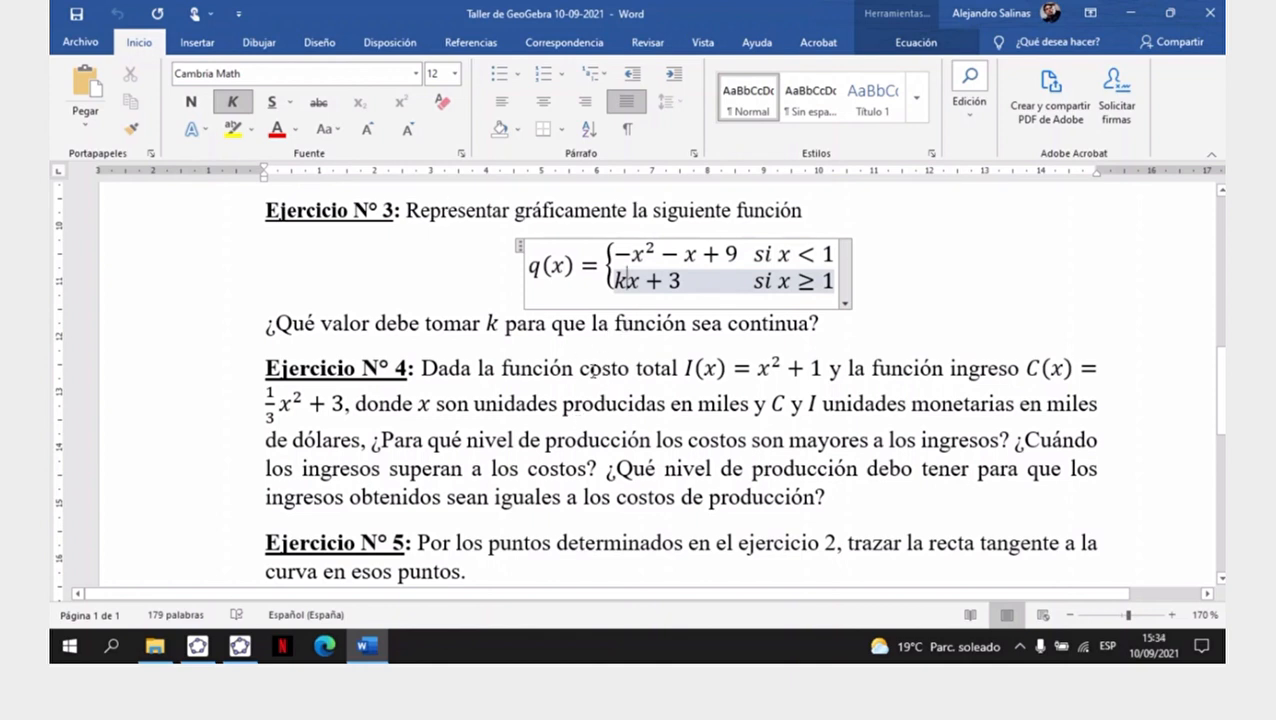
{"action": "key", "text": "shift+Right"}
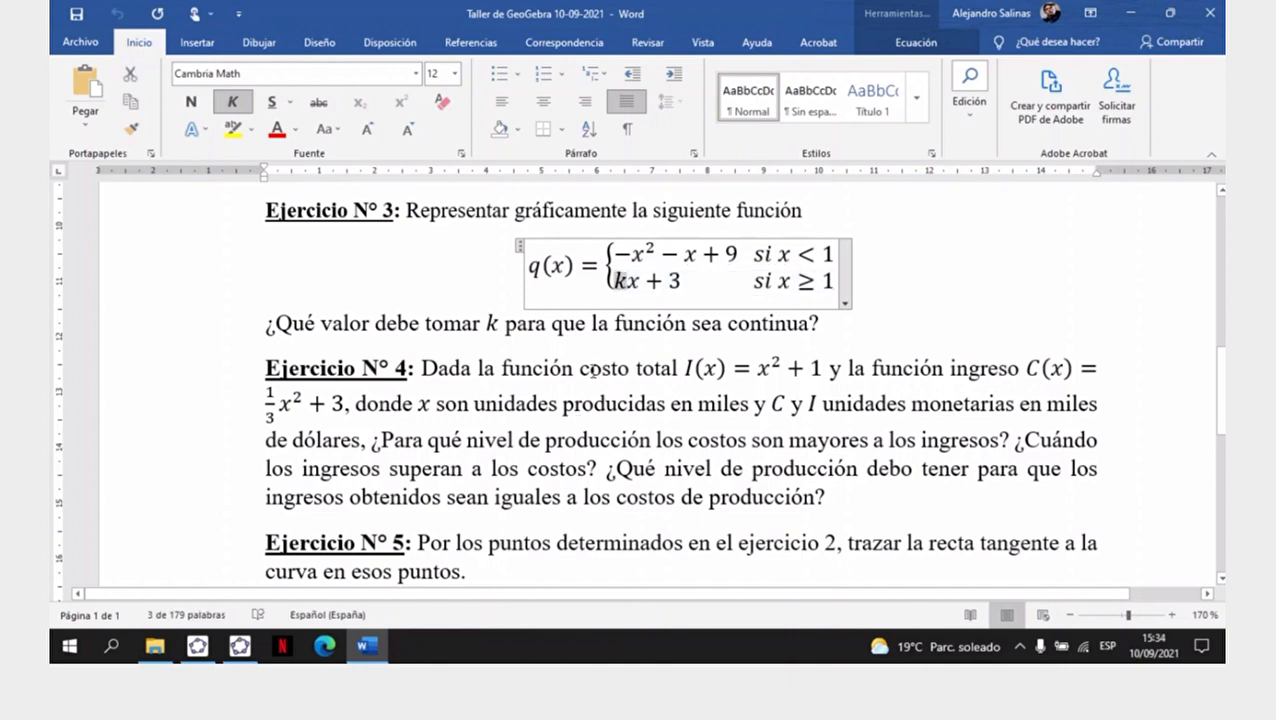
{"action": "type", "text": "b"}
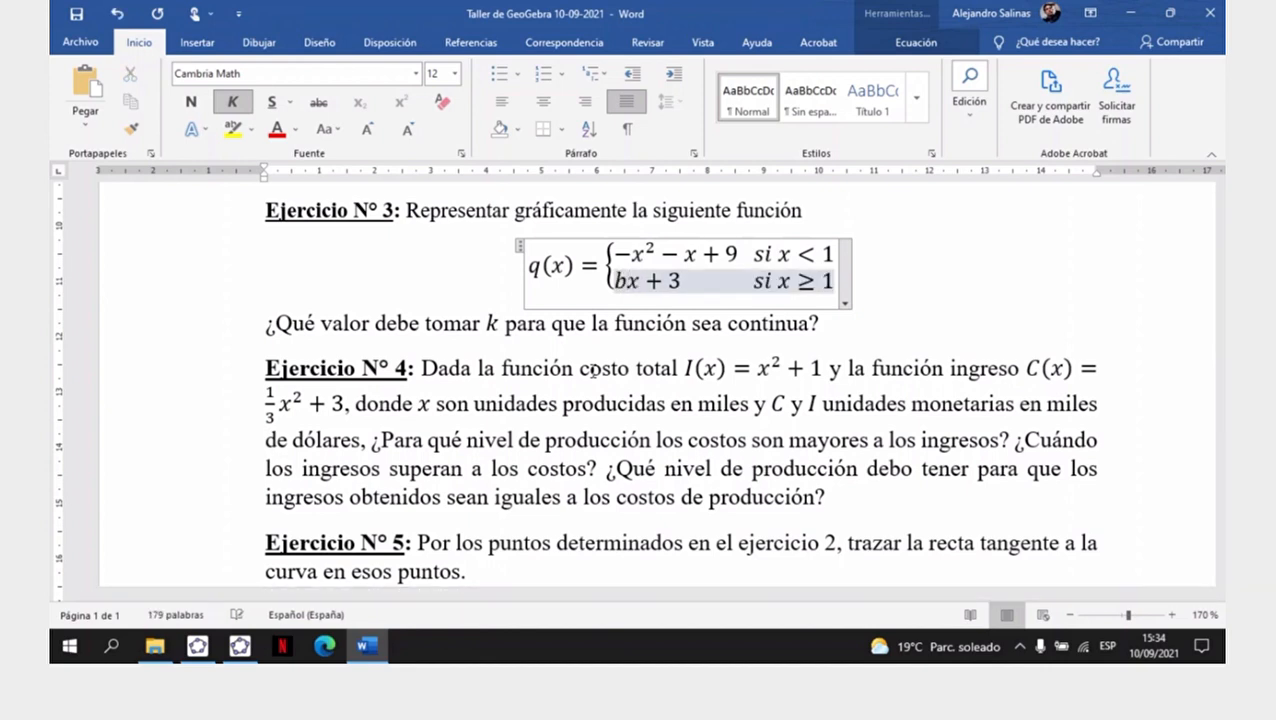
- Return to GeoGebra and delete the undefined number a₁ from the object list
{"action": "left_click", "coordinate": [200, 648]}
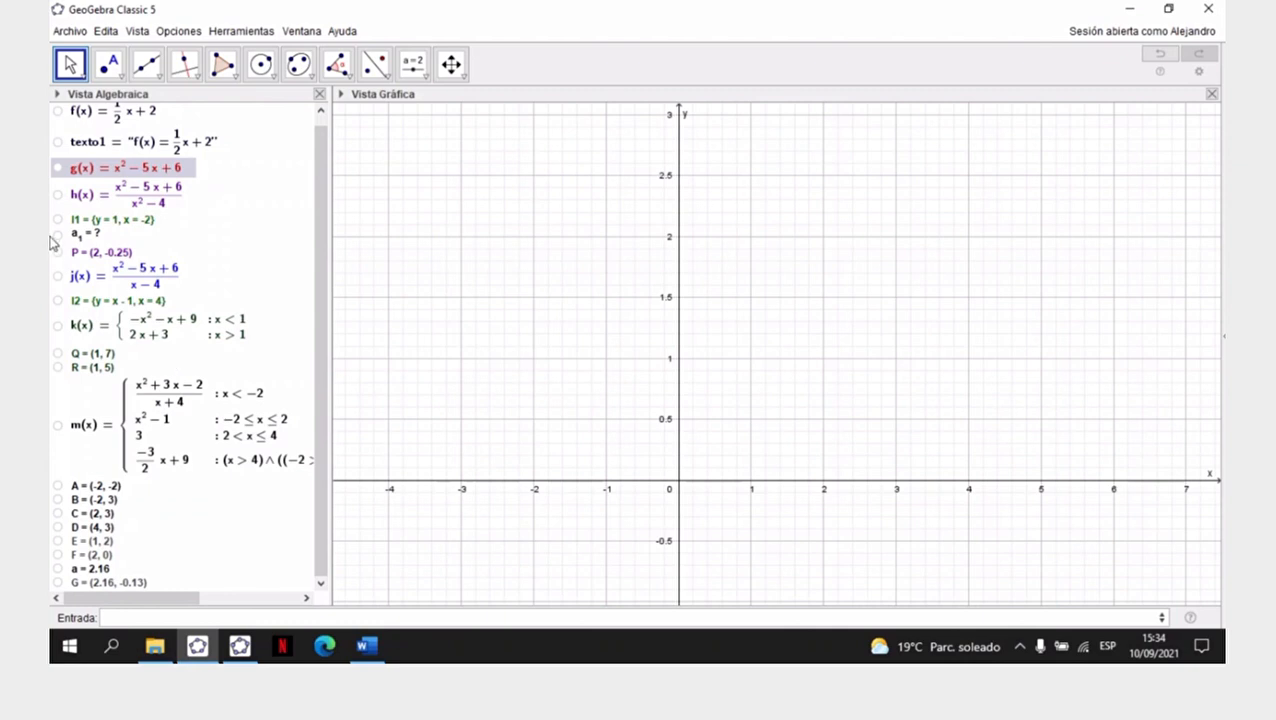
{"action": "right_click", "coordinate": [94, 236]}
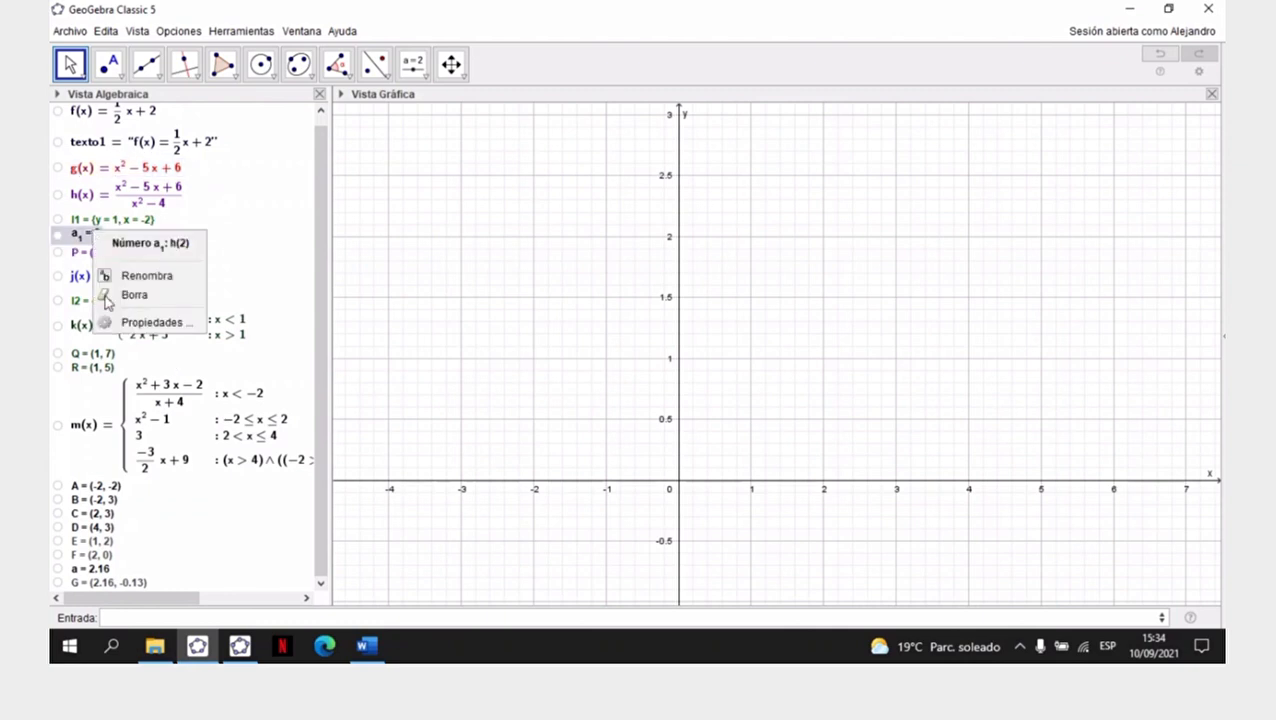
{"action": "left_click", "coordinate": [122, 296]}
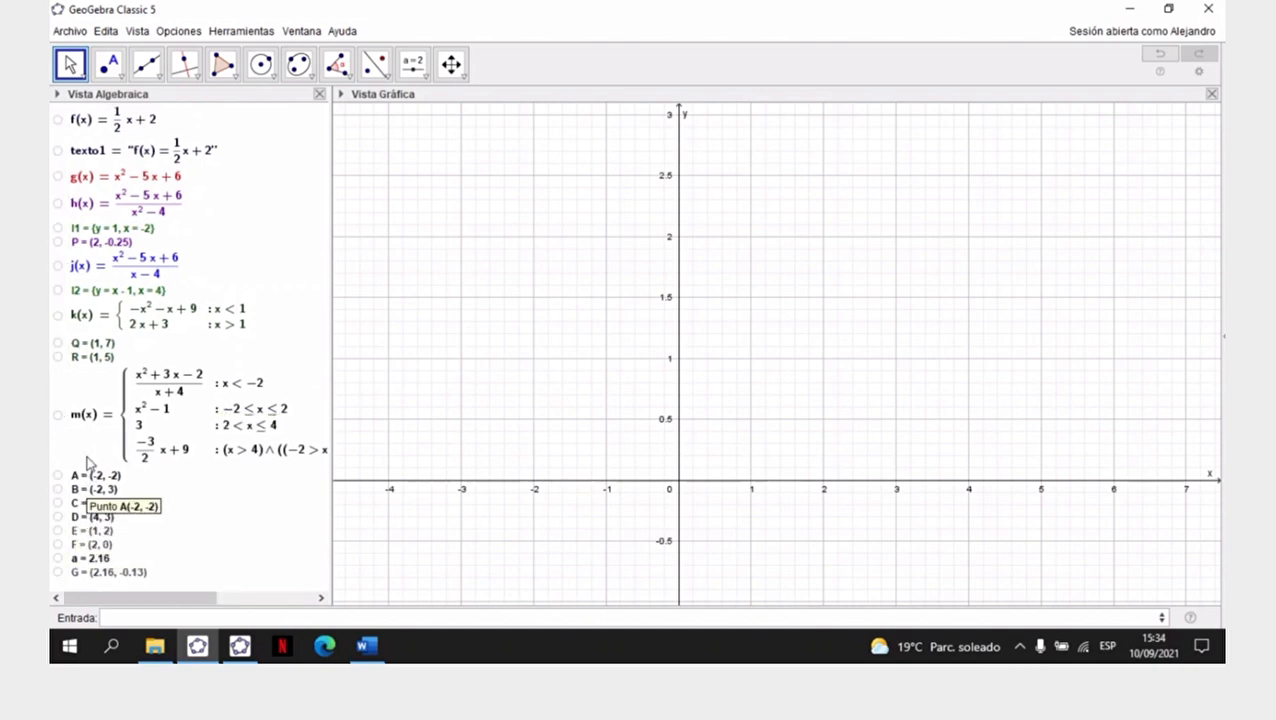
- Switch to Word and leave the q(x) equation to review the statement of Ejercicio N° 3
{"action": "left_click", "coordinate": [366, 646]}
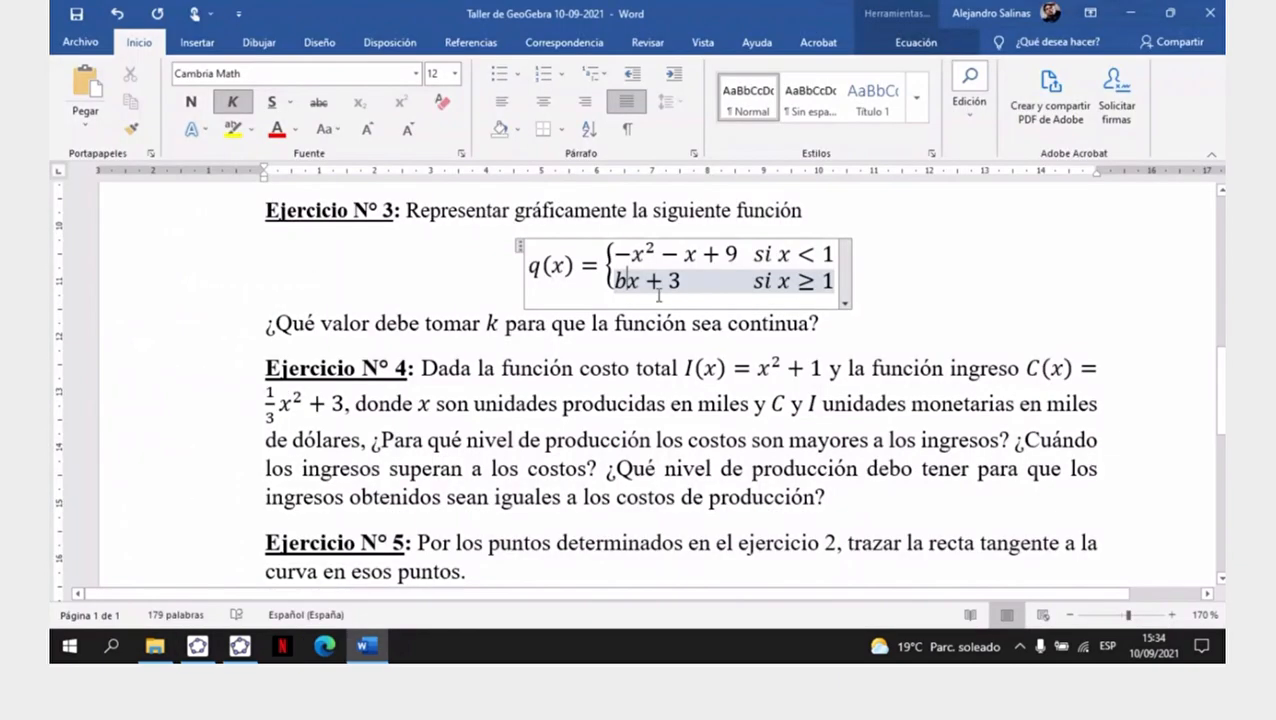
{"action": "left_click", "coordinate": [670, 367]}
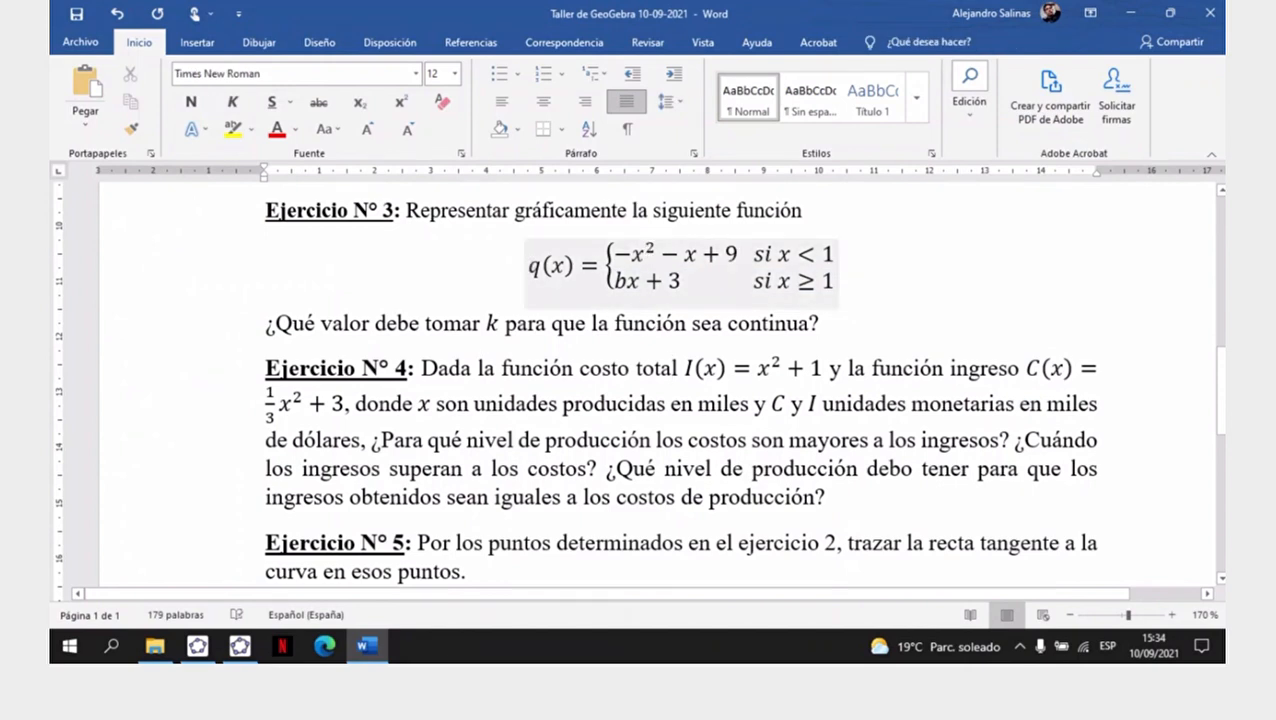
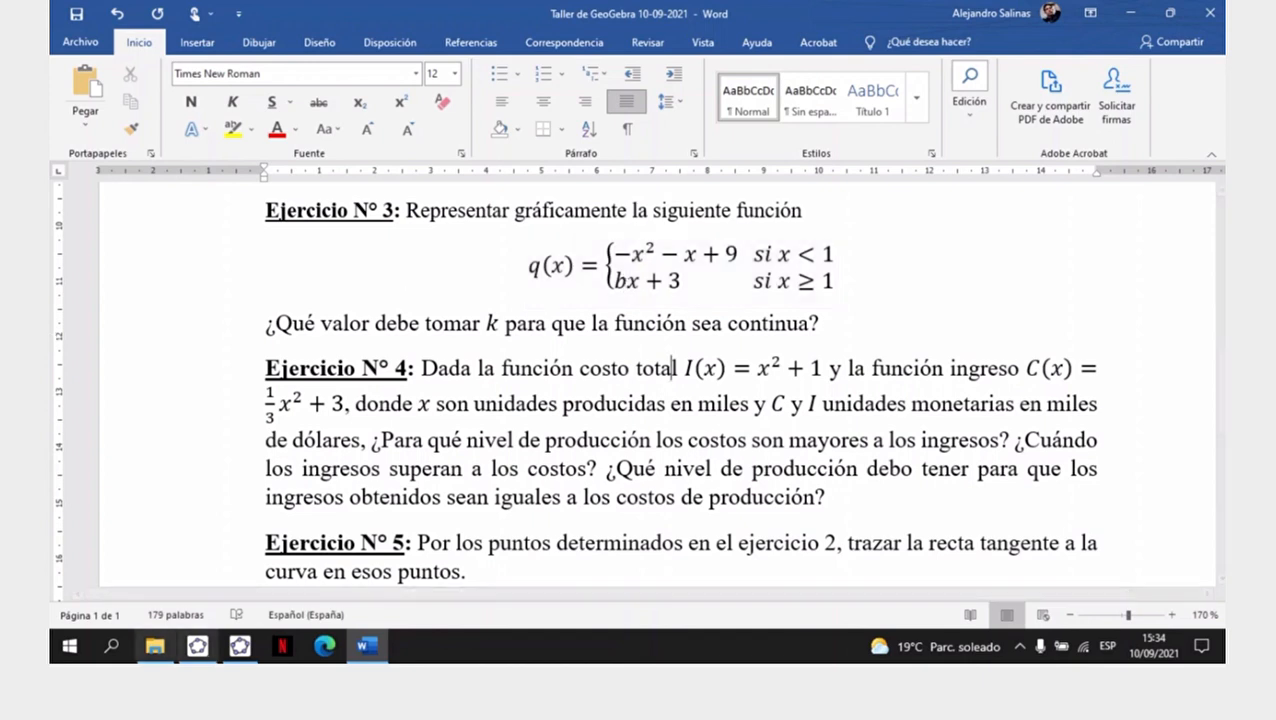
- Switch to GeoGebra Classic 5 and place a new number slider named b in the upper part of the graphics view
{"action": "left_click", "coordinate": [213, 650]}
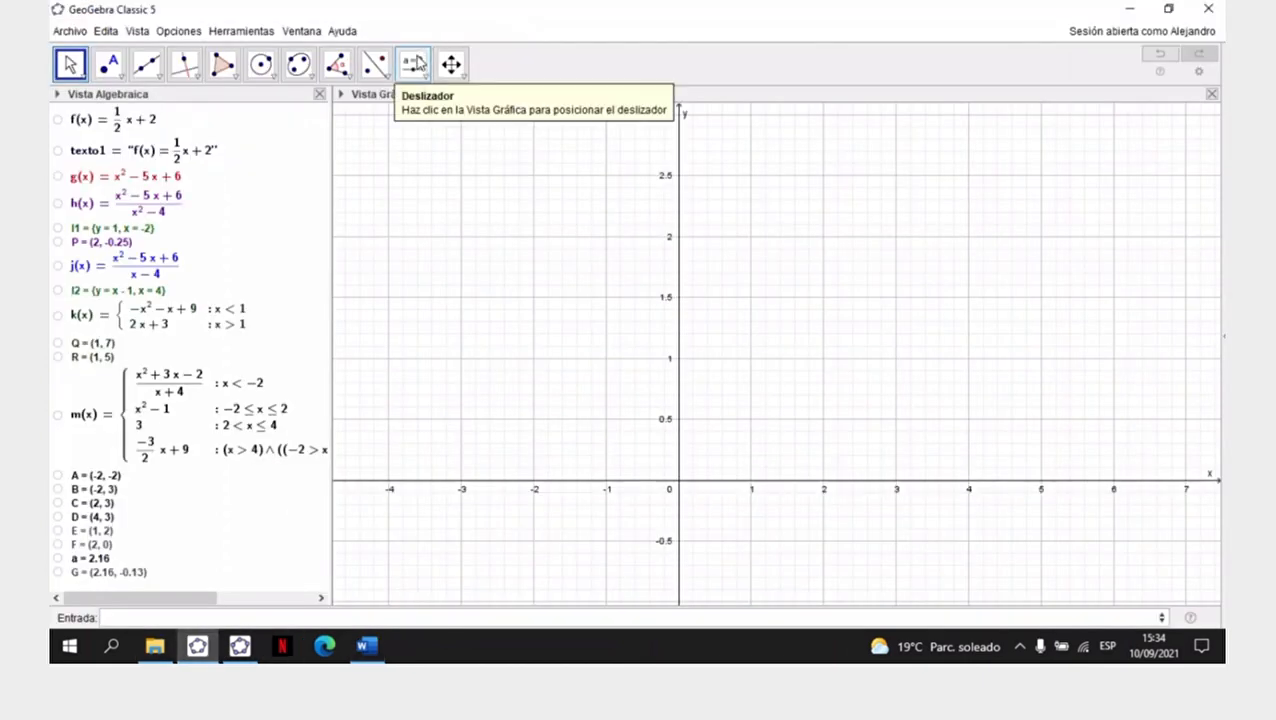
{"action": "left_click", "coordinate": [416, 63]}
{"action": "left_click", "coordinate": [414, 65]}
{"action": "left_click", "coordinate": [436, 103]}
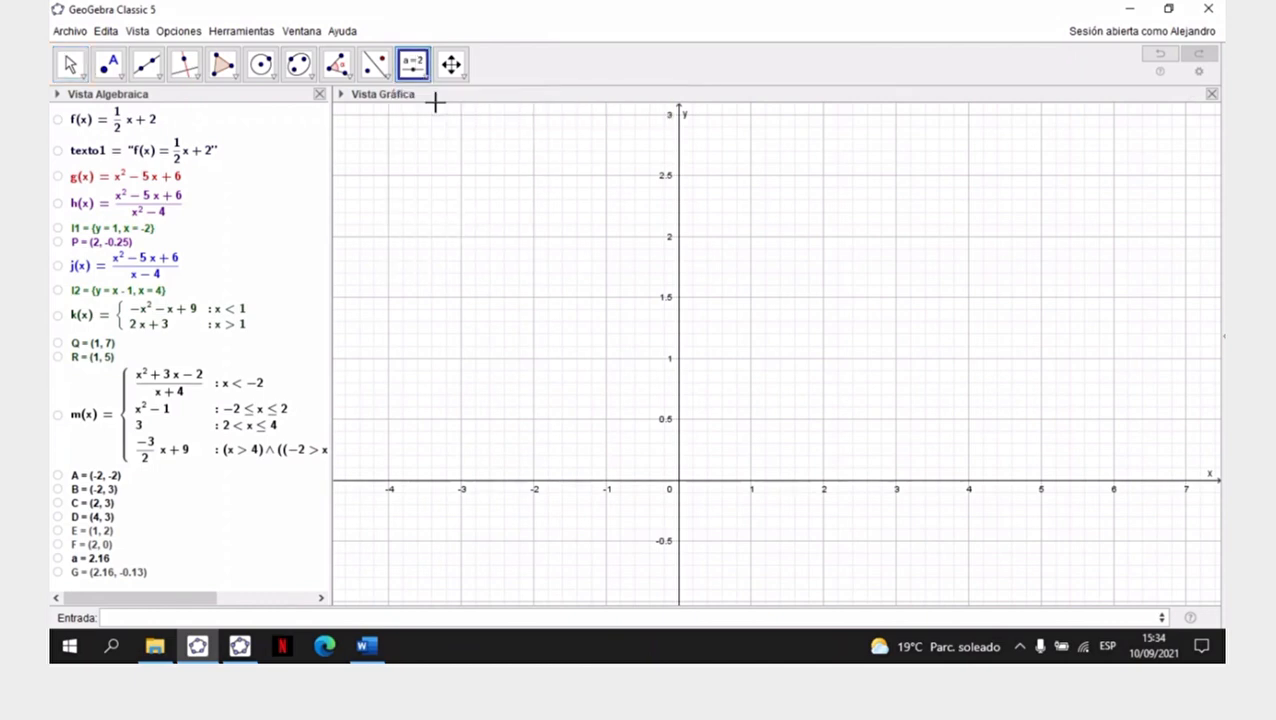
{"action": "left_click", "coordinate": [510, 158]}
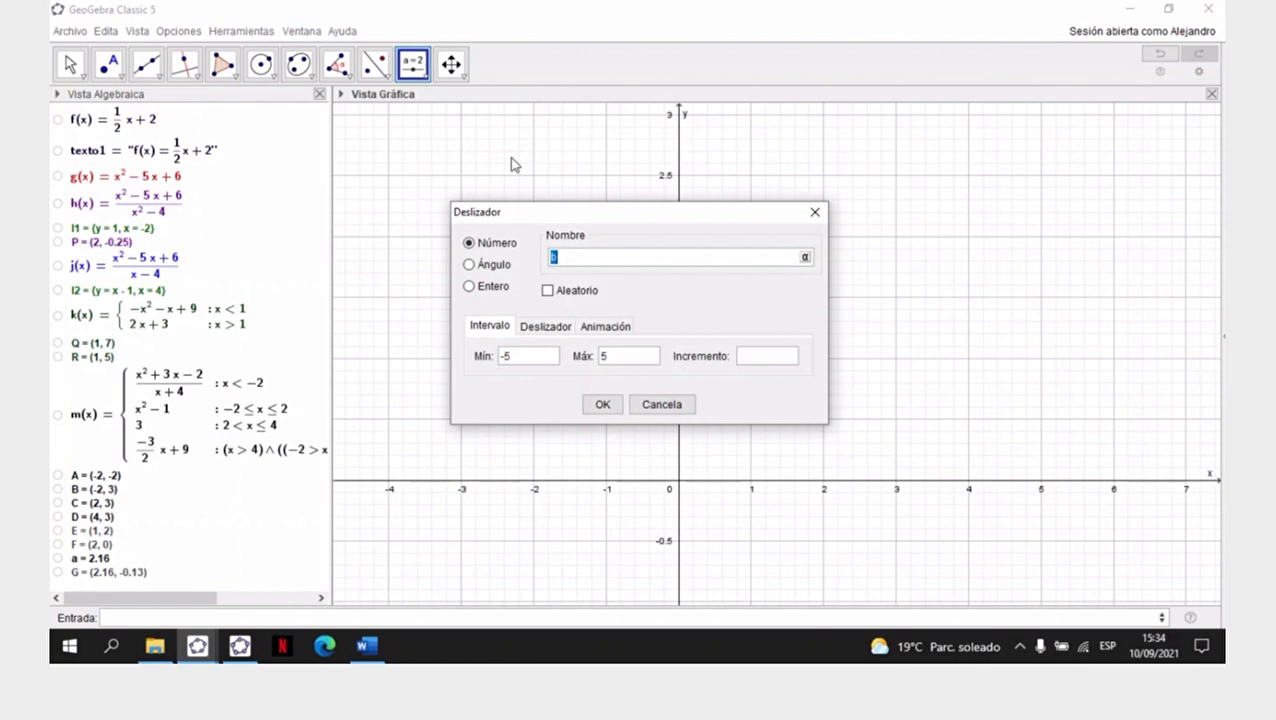
{"action": "type", "text": "b"}
- Set slider b's minimum to -2 and its increment to 0.001, and create the slider
{"action": "left_click", "coordinate": [523, 357]}
{"action": "left_click_drag", "start_coordinate": [513, 359], "coordinate": [501, 366]}
{"action": "type", "text": "0"}
{"action": "left_click", "coordinate": [769, 358]}
{"action": "left_click_drag", "start_coordinate": [531, 364], "coordinate": [489, 366]}
{"action": "key", "text": "BackSpace"}
{"action": "type", "text": "-2"}
{"action": "left_click", "coordinate": [754, 361]}
{"action": "type", "text": "0.001"}
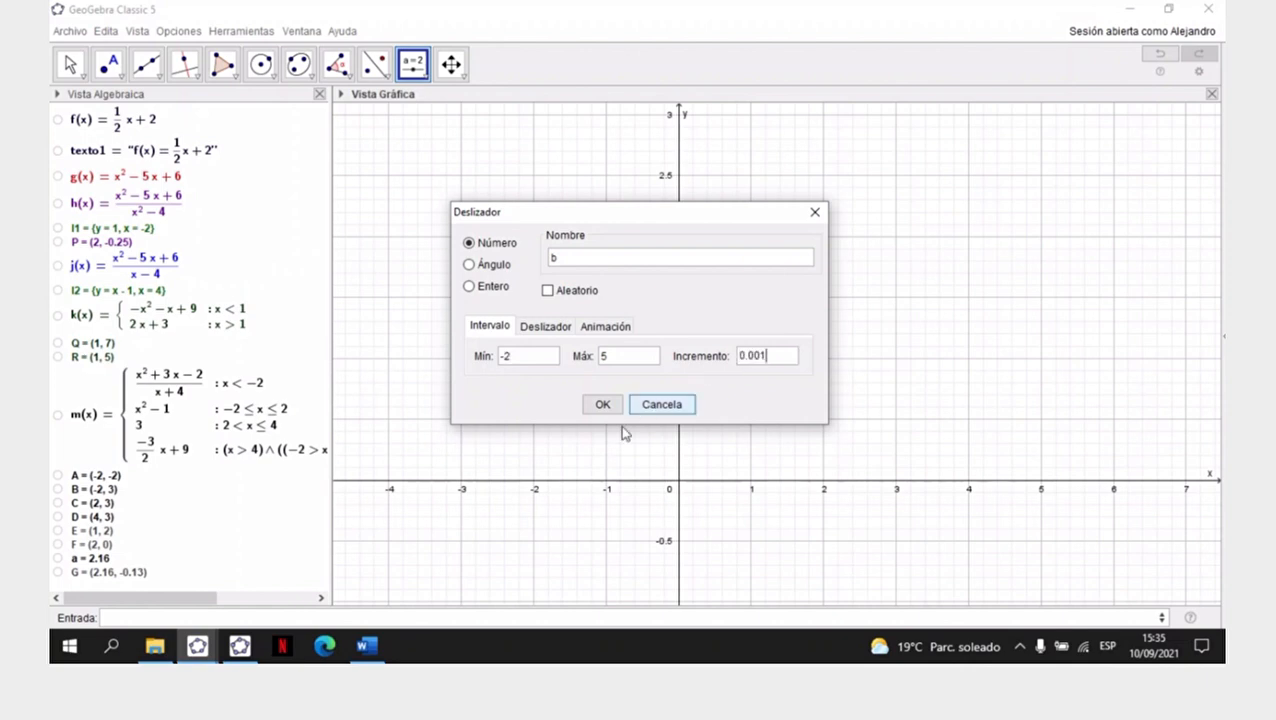
{"action": "left_click", "coordinate": [602, 404]}
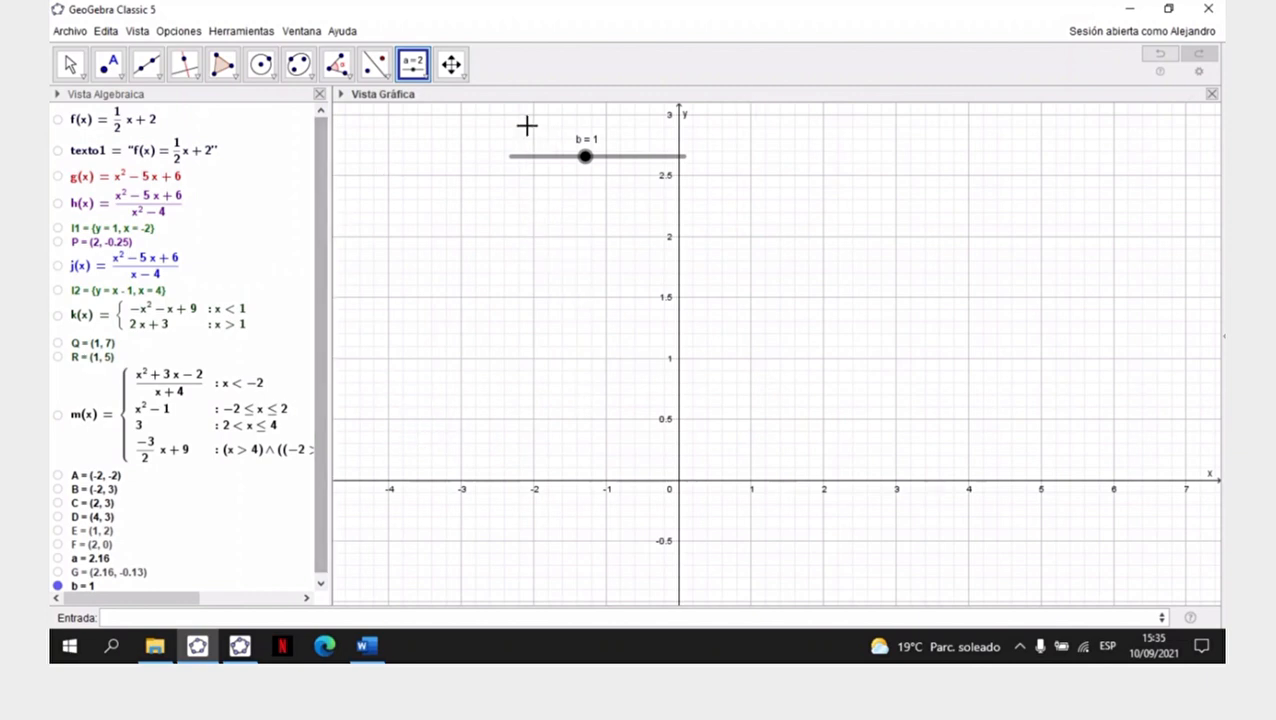
- Begin defining q(x) with the Si command that takes a condition, a result and an alternative
{"action": "left_click", "coordinate": [354, 619]}
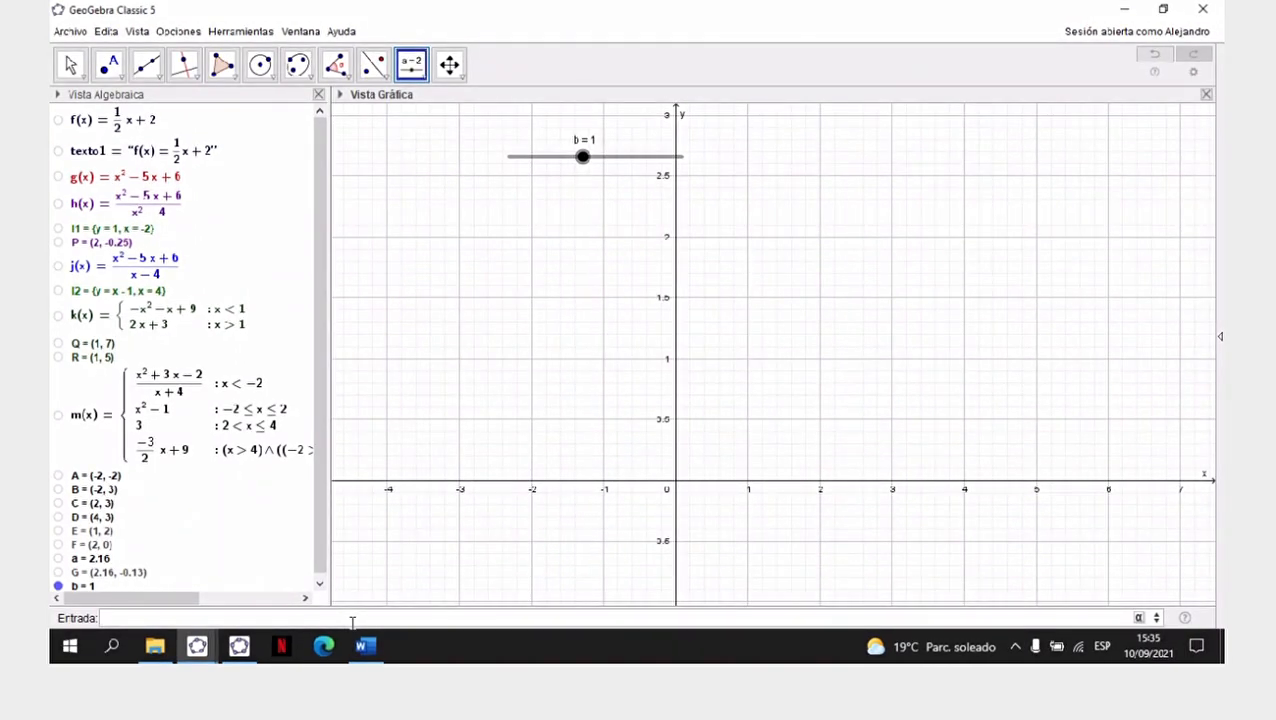
{"action": "type", "text": "q"}
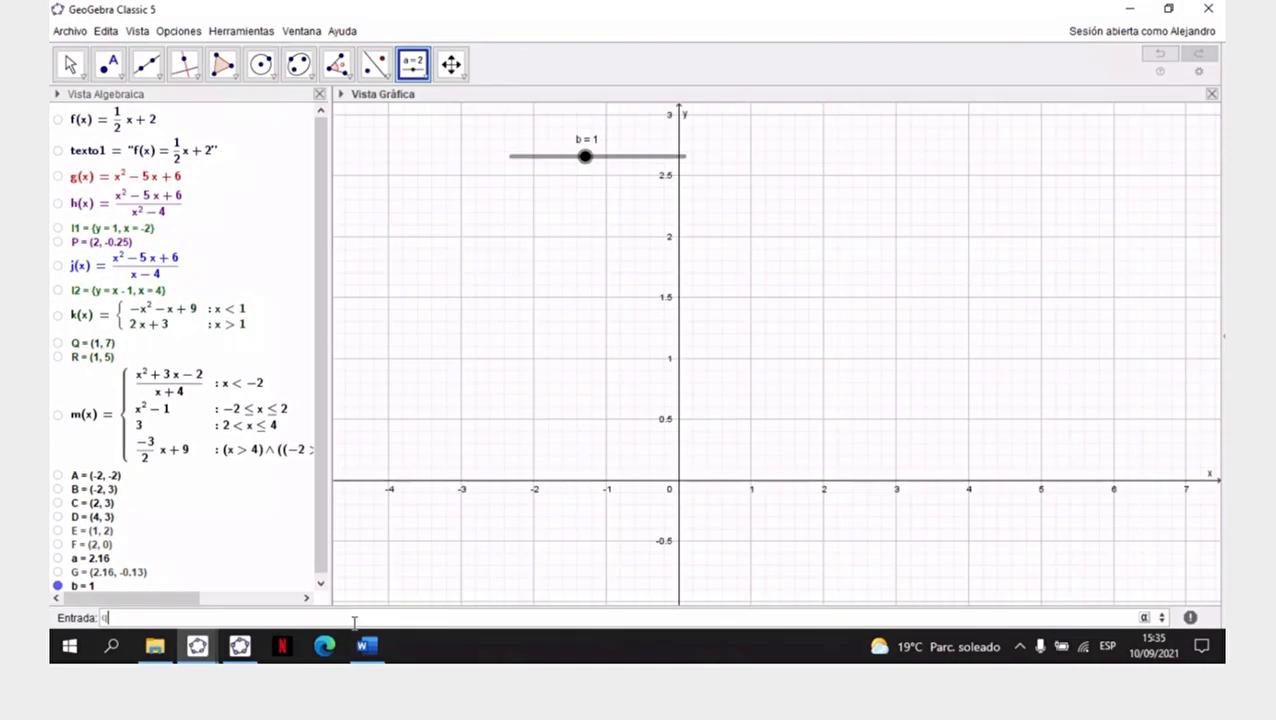
{"action": "type", "text": "(x)=si"}
{"action": "key", "text": "Down"}
{"action": "key", "text": "Down"}
{"action": "key", "text": "Down"}
{"action": "key", "text": "Down"}
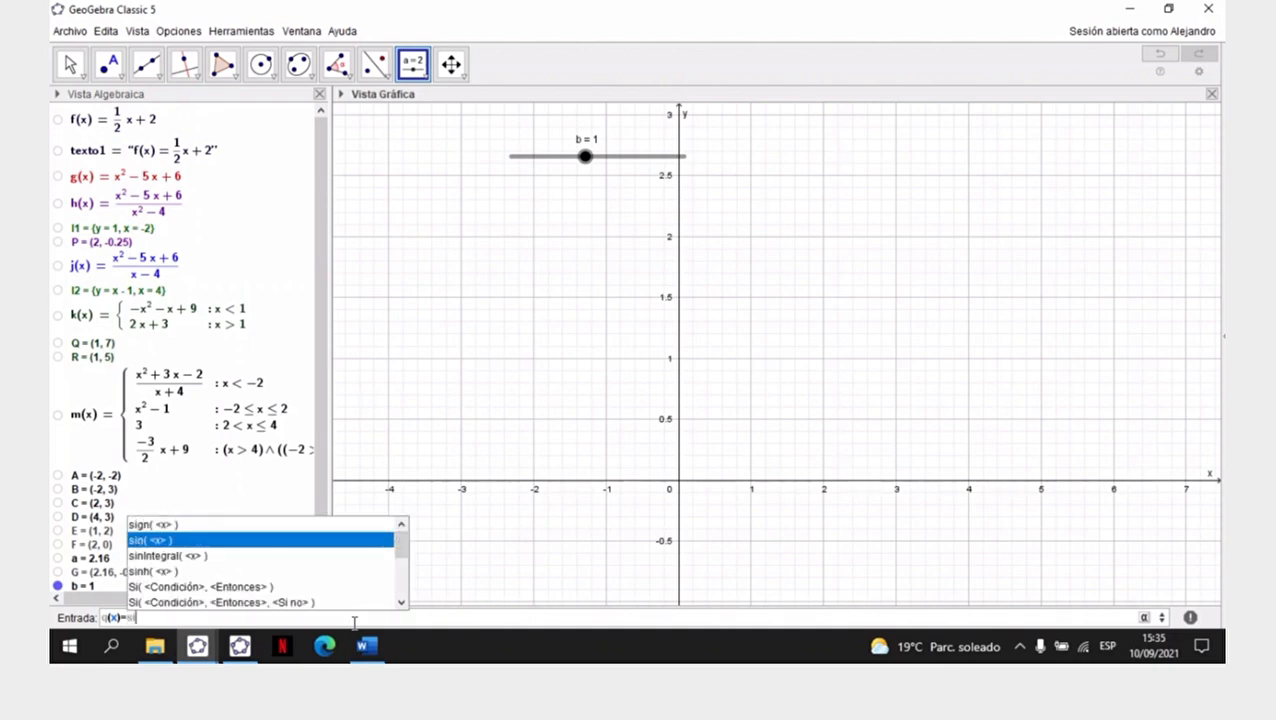
{"action": "key", "text": "Down"}
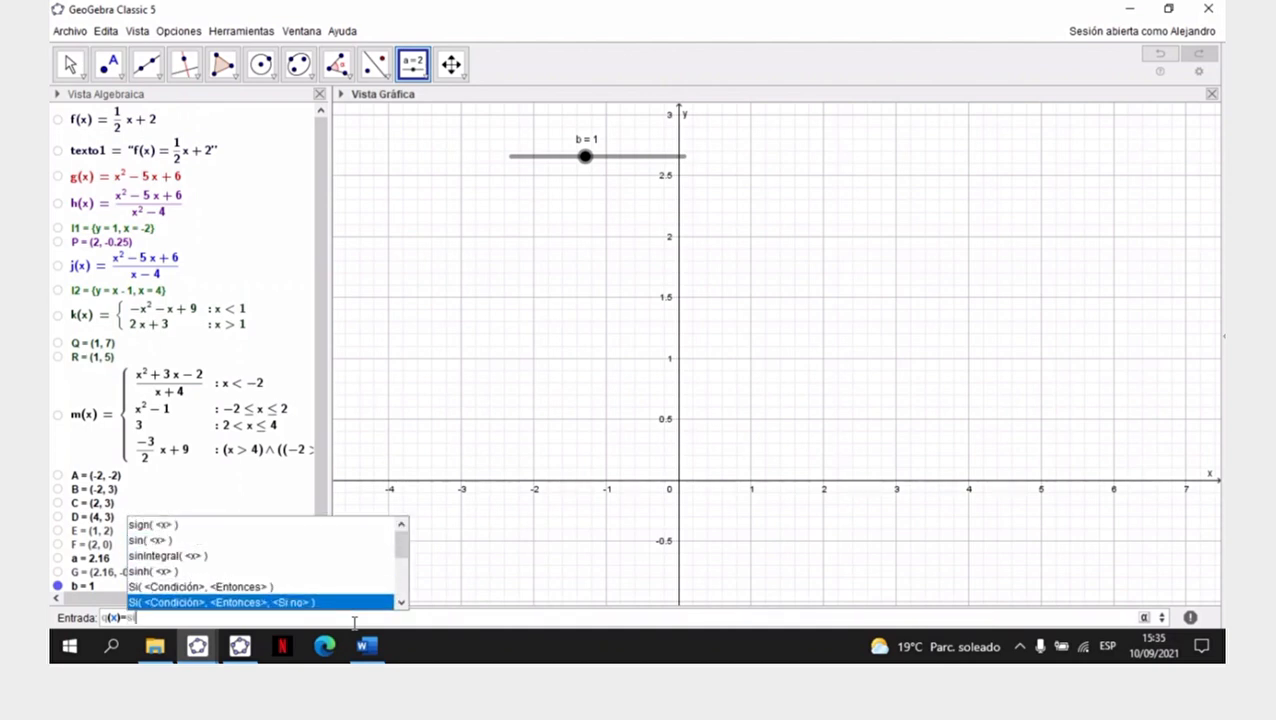
{"action": "key", "text": "Return"}
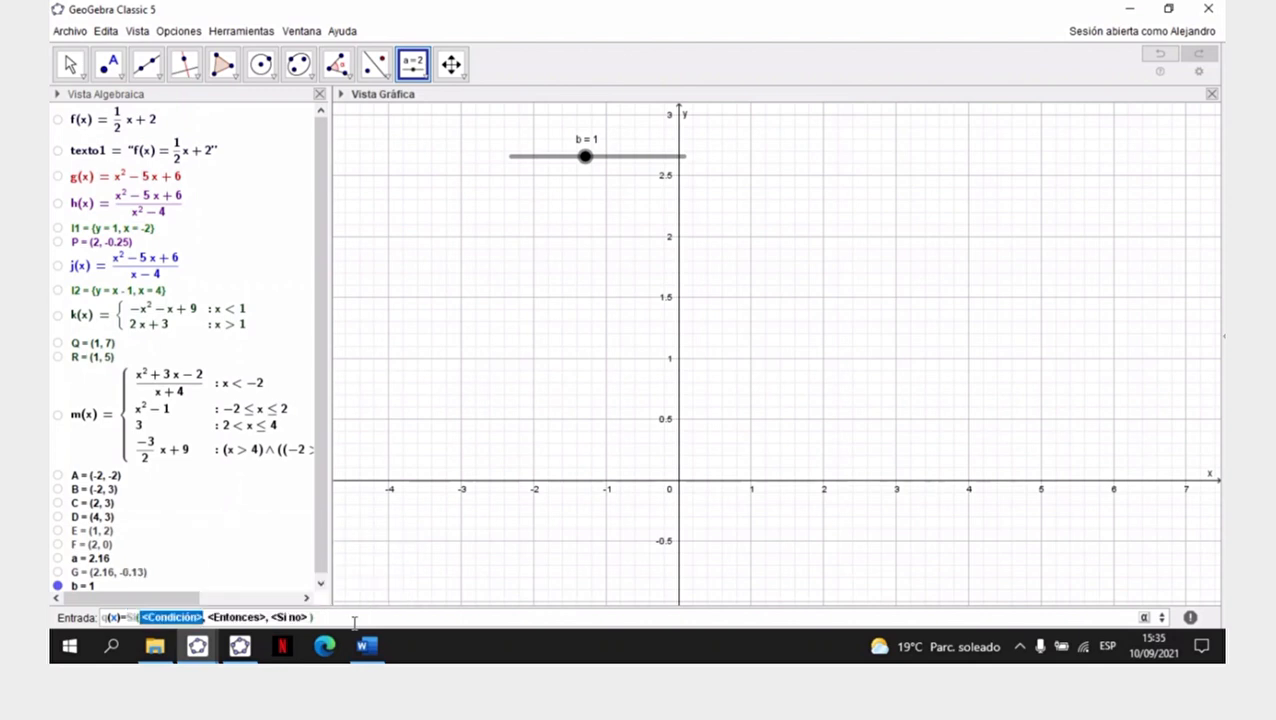
- Enter the first branch of q(x) with the condition x<1 and the expression -x^2-x+9
{"action": "type", "text": "x<"}
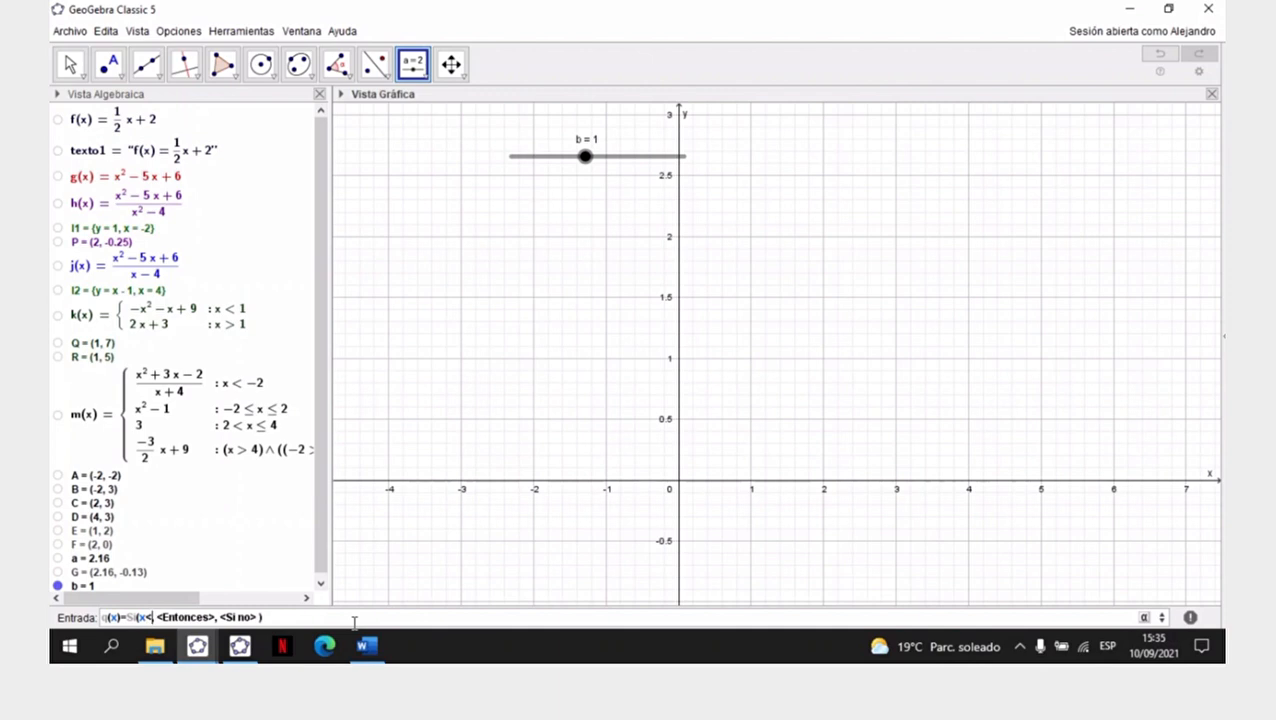
{"action": "type", "text": "1"}
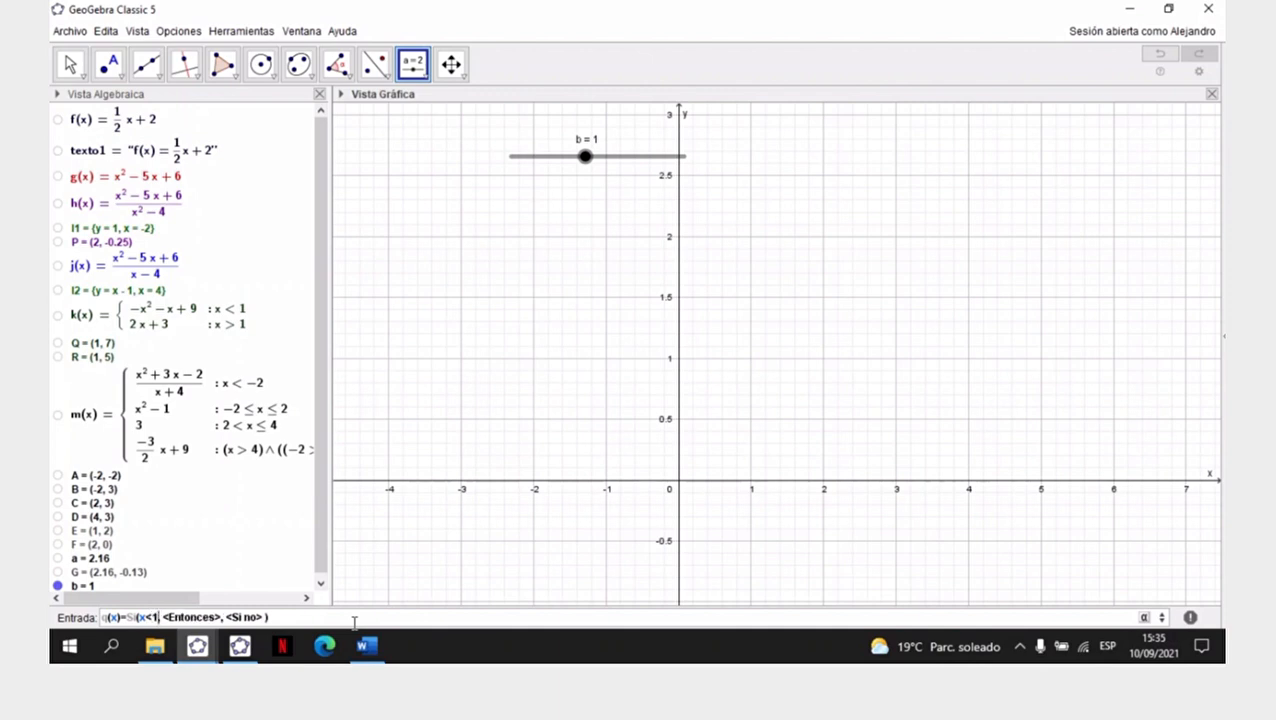
{"action": "key", "text": "Tab"}
{"action": "key", "text": "BackSpace"}
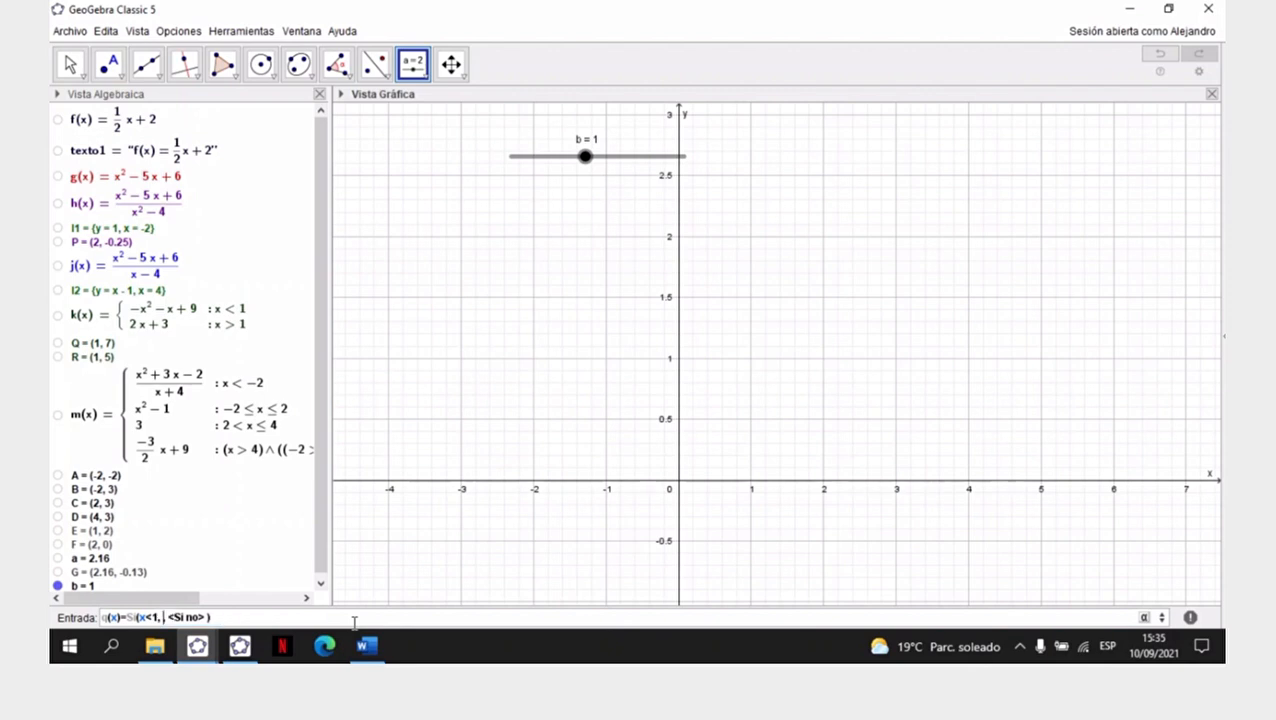
{"action": "type", "text": "-x"}
{"action": "type", "text": "^2"}
{"action": "type", "text": "-x+9,"}
{"action": "key", "text": "Tab"}
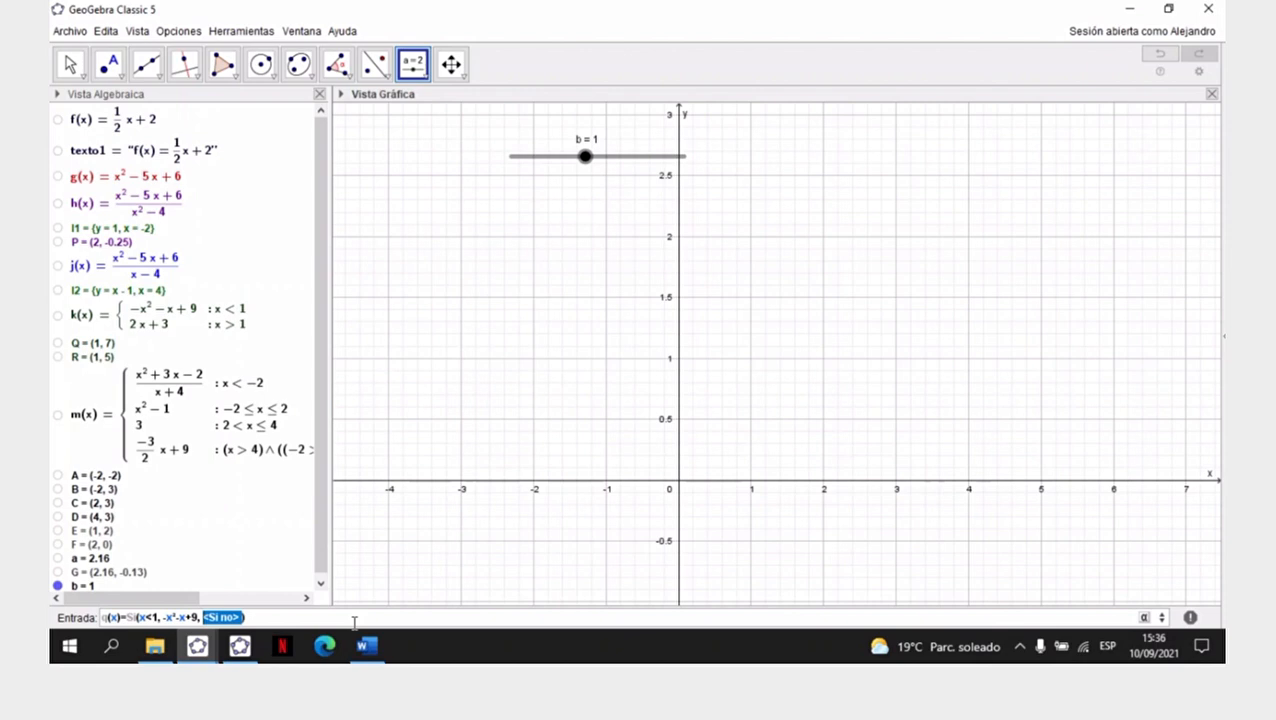
- Nest a two-argument Si command as the alternative of q(x), with the condition x≥1
{"action": "type", "text": "si"}
{"action": "key", "text": "Down"}
{"action": "key", "text": "Down"}
{"action": "key", "text": "Down"}
{"action": "key", "text": "Down"}
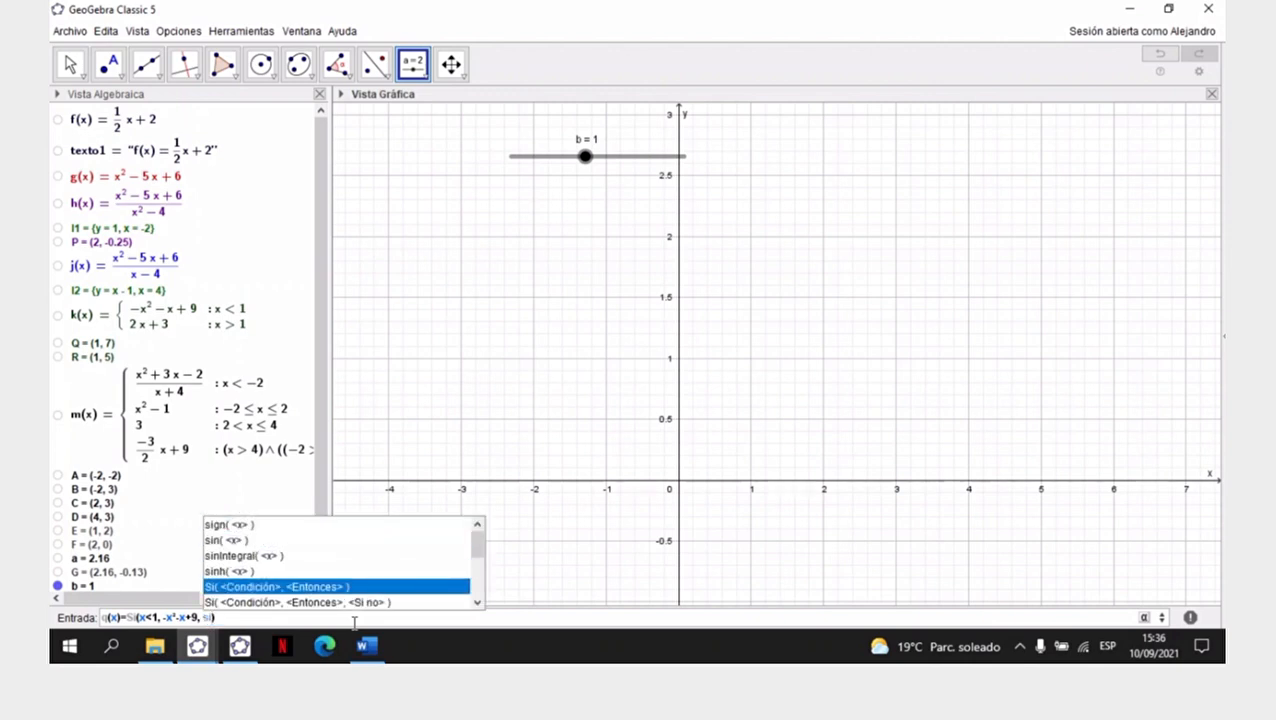
{"action": "key", "text": "Return"}
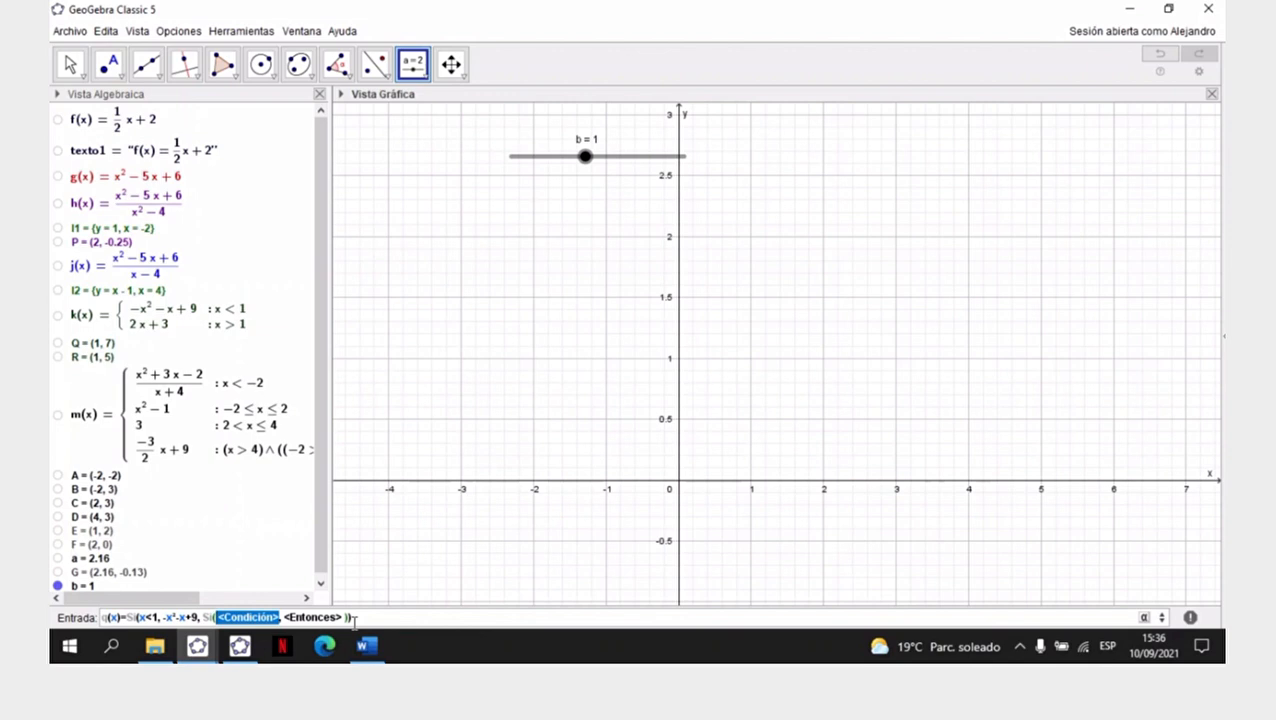
{"action": "key", "text": "BackSpace"}
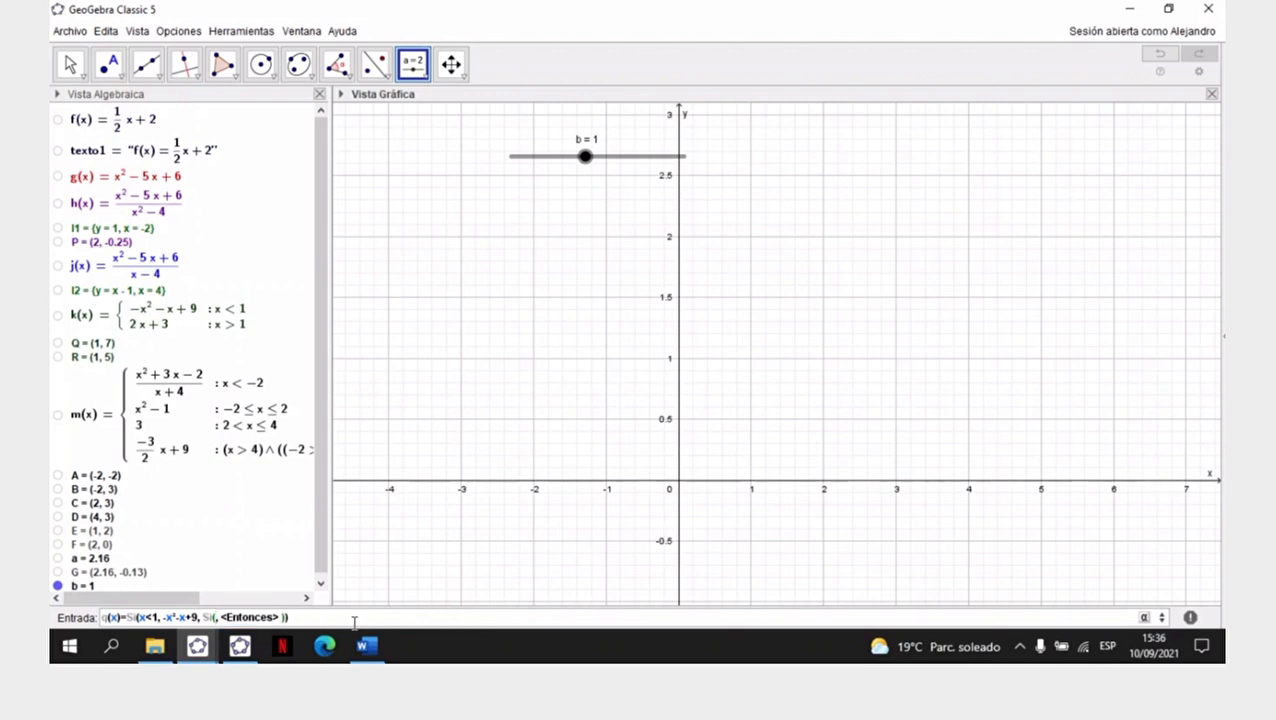
{"action": "type", "text": "x,"}
{"action": "left_click", "coordinate": [1145, 617]}
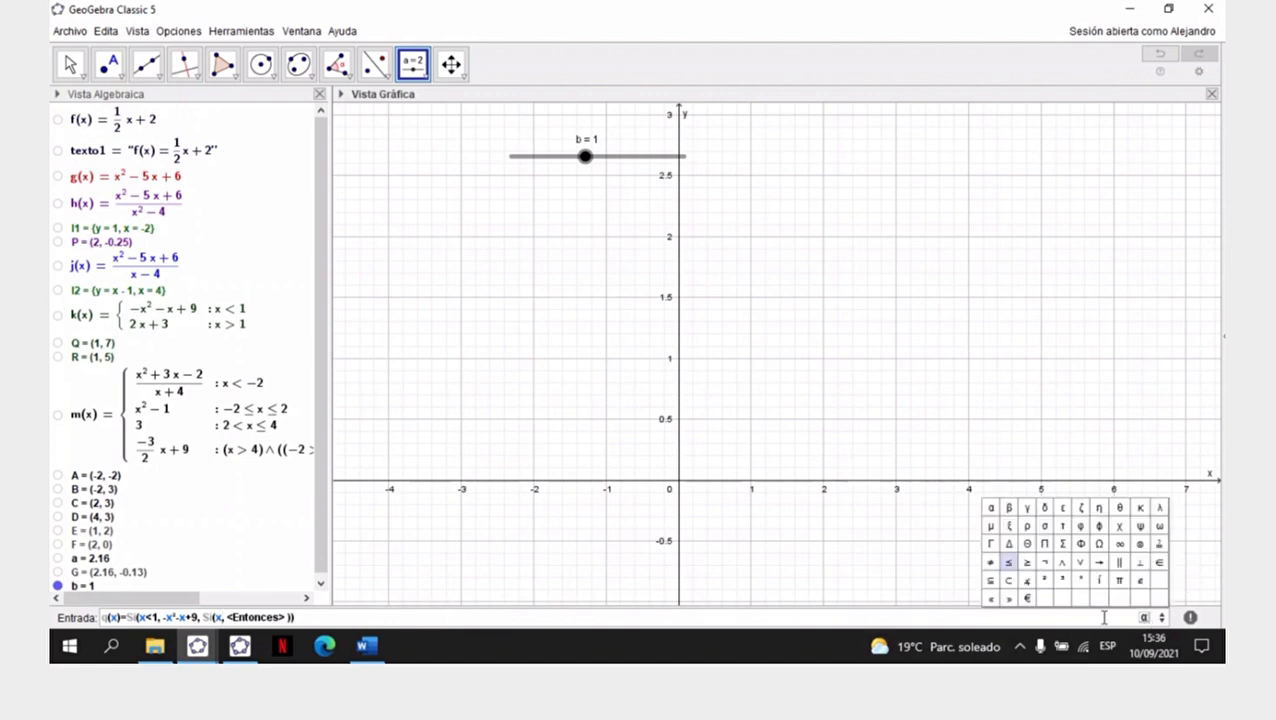
{"action": "left_click", "coordinate": [1028, 564]}
{"action": "type", "text": "1"}
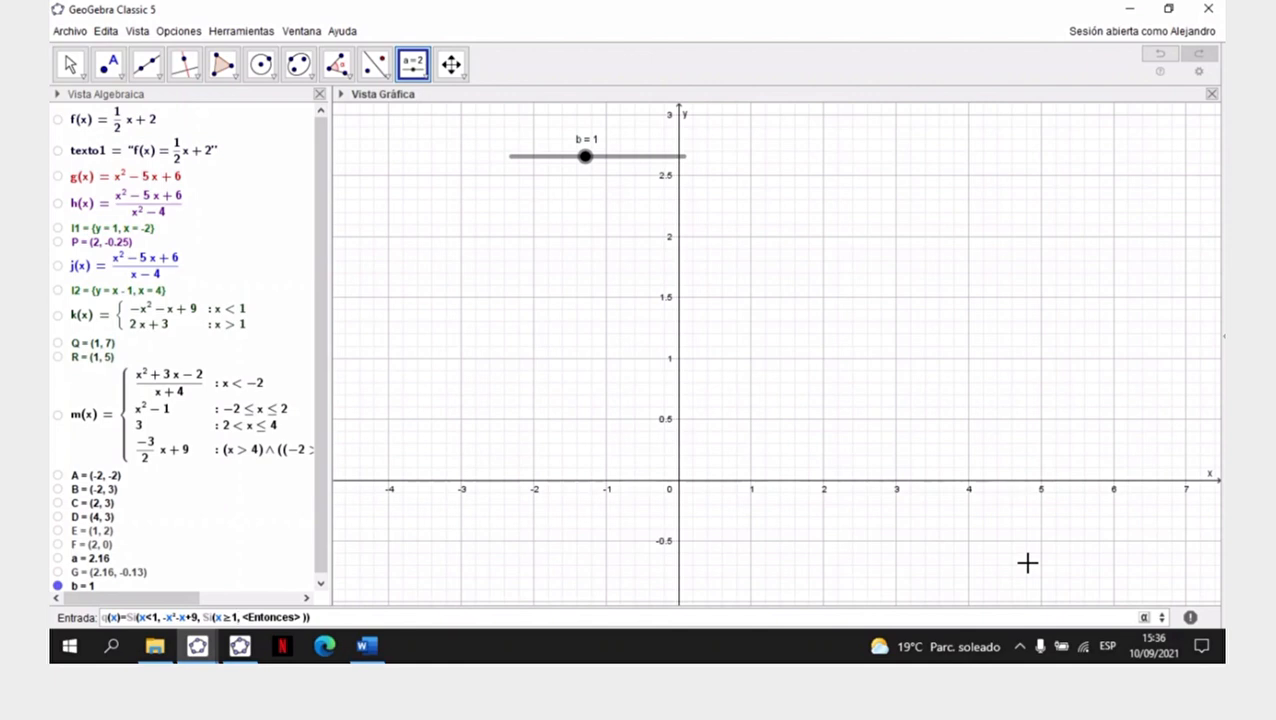
- Enter bx+3 as the second branch's expression and create the piecewise function q(x)
{"action": "key", "text": "Tab"}
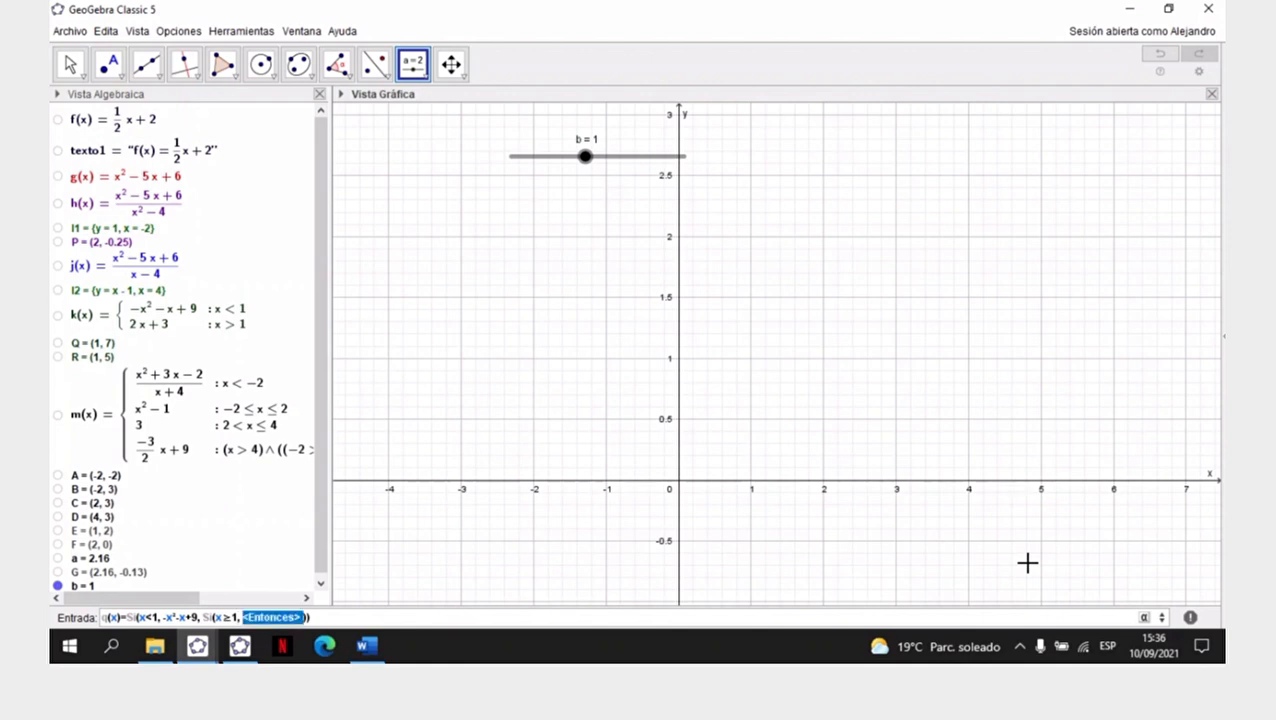
{"action": "key", "text": "BackSpace"}
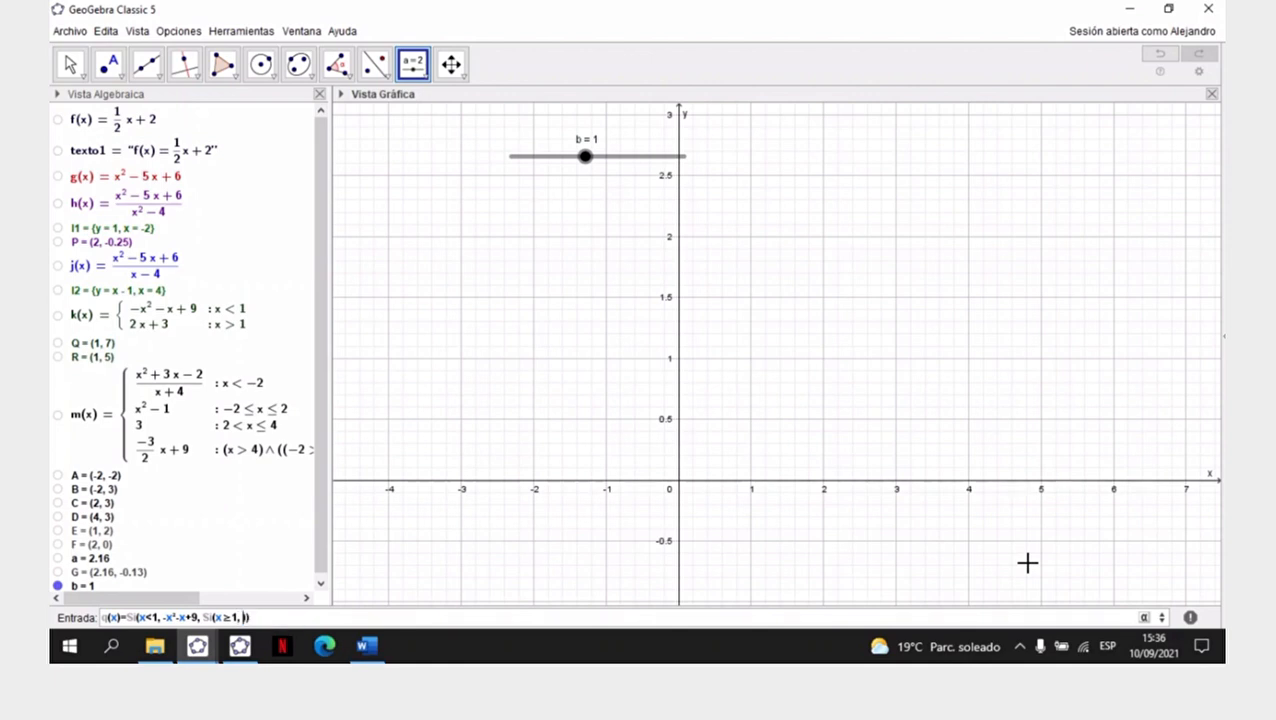
{"action": "type", "text": "bx"}
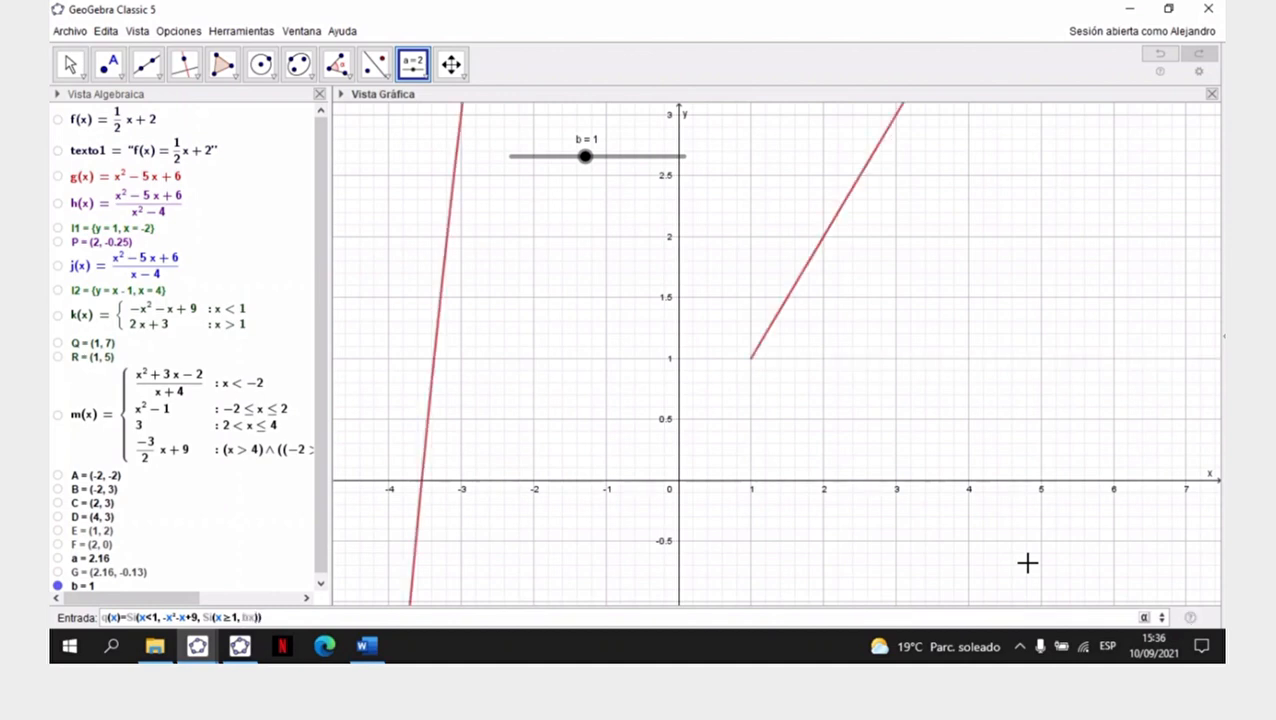
{"action": "type", "text": "+3"}
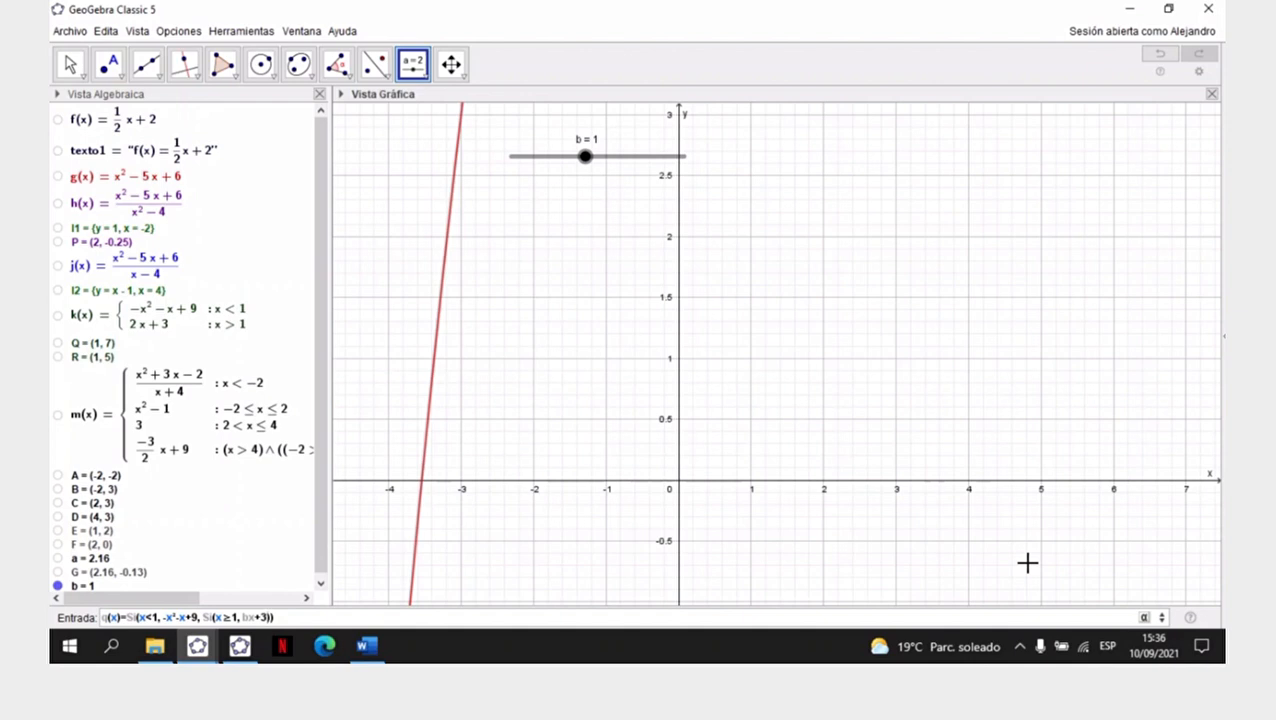
{"action": "key", "text": "Return"}
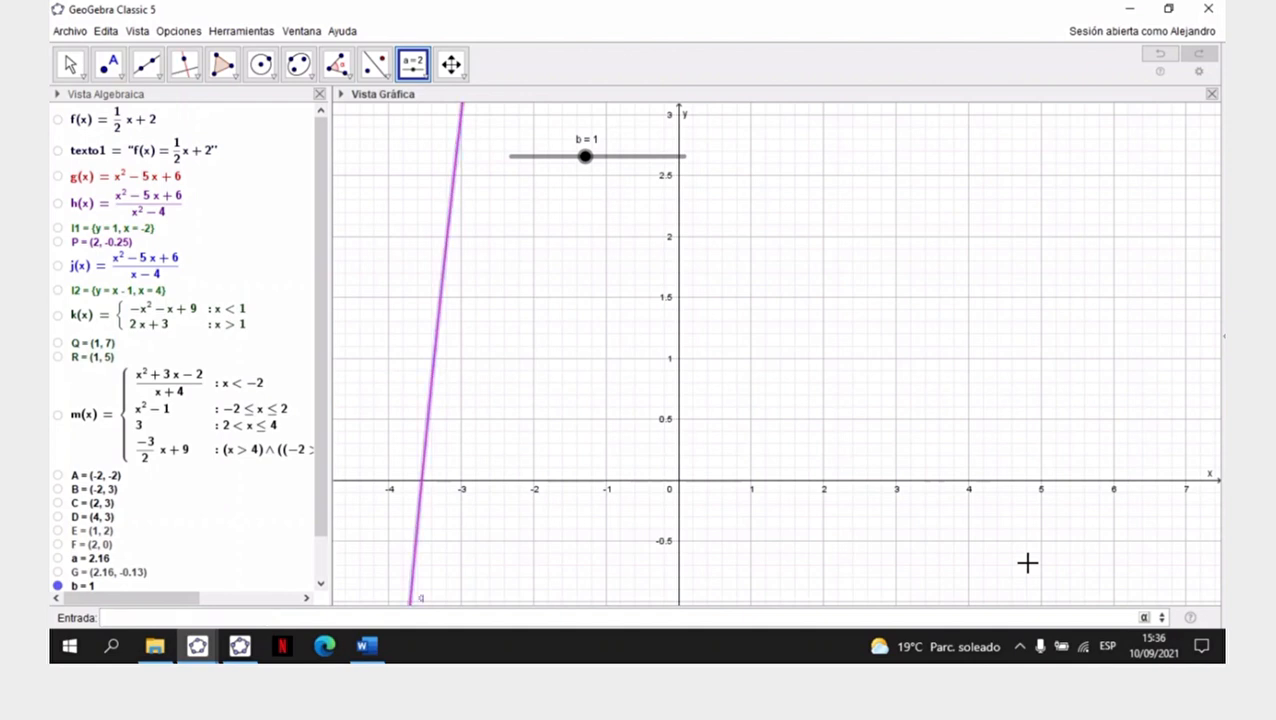
- Compress the y-axis scale so that both branches of q(x) fit, up to about y = 10
{"action": "scroll", "coordinate": [328, 490], "scroll_direction": "down", "scroll_amount": 1}
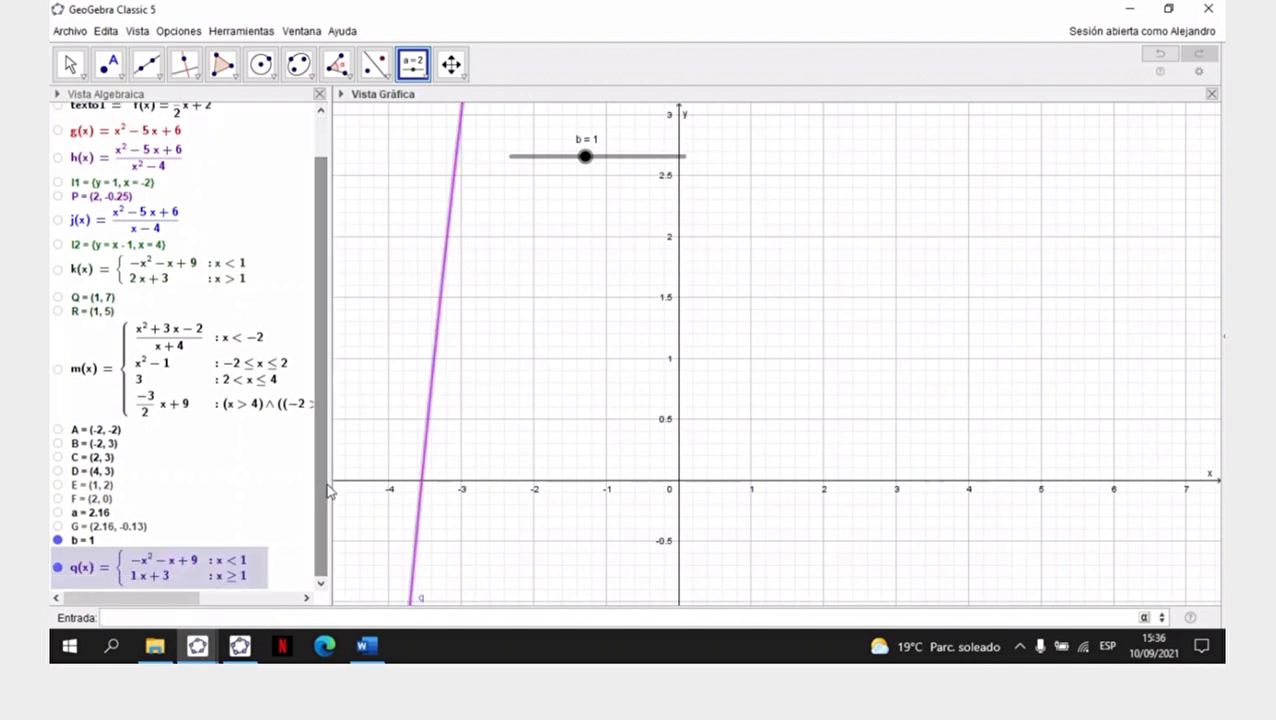
{"action": "left_click", "coordinate": [453, 66]}
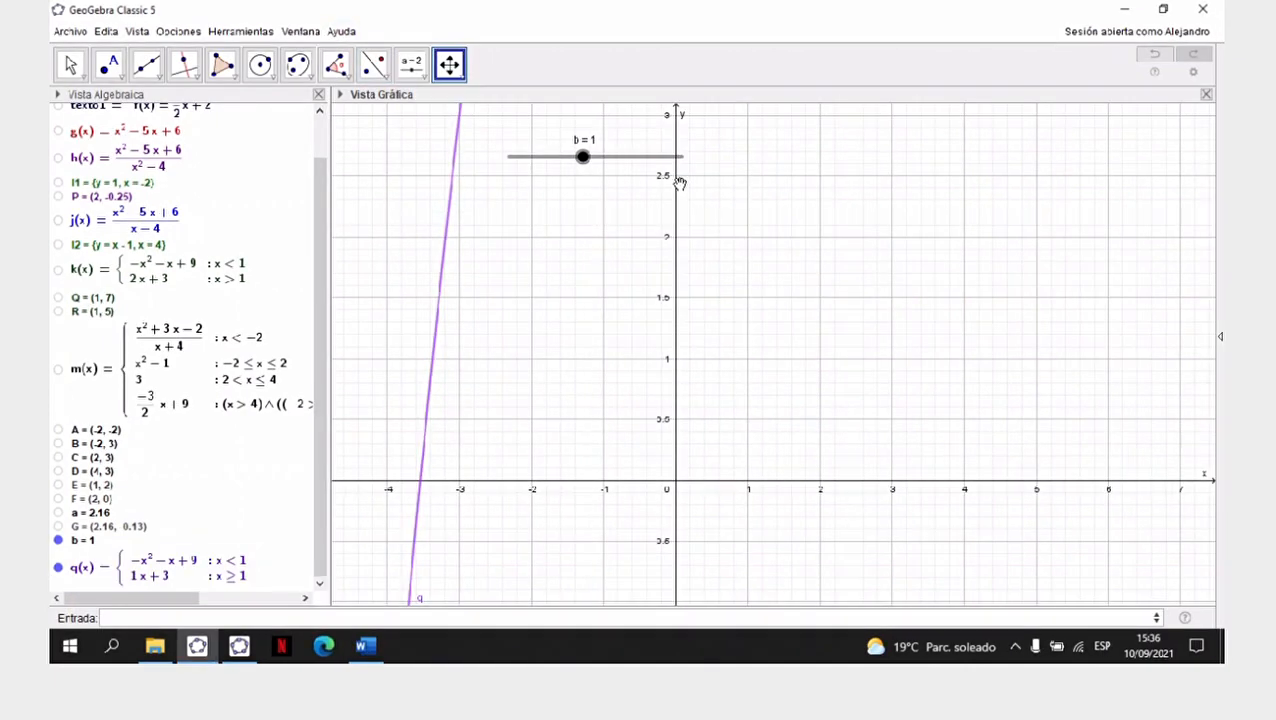
{"action": "left_click_drag", "start_coordinate": [674, 176], "coordinate": [676, 393]}
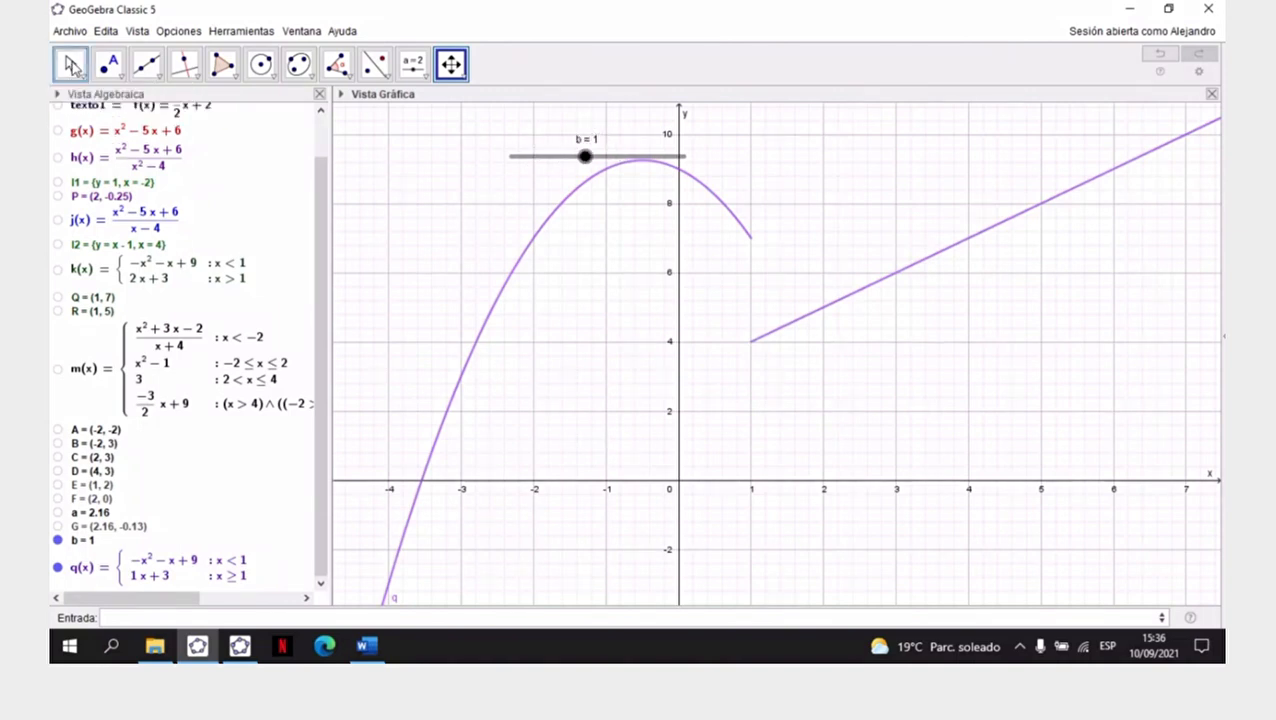
- Try b at -2, relocate the slider clear of the parabola, and set b to 1.4
{"action": "left_click", "coordinate": [70, 64]}
{"action": "left_click_drag", "start_coordinate": [586, 161], "coordinate": [509, 174]}
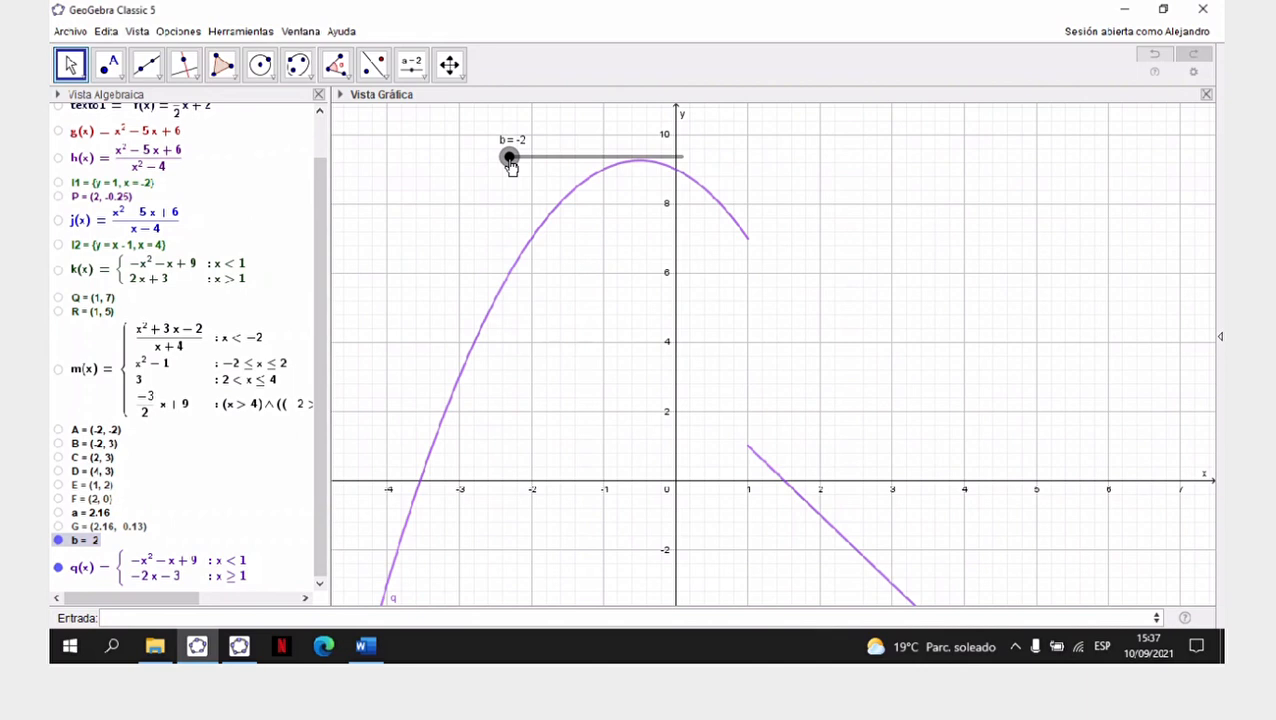
{"action": "left_click_drag", "start_coordinate": [511, 159], "coordinate": [470, 157]}
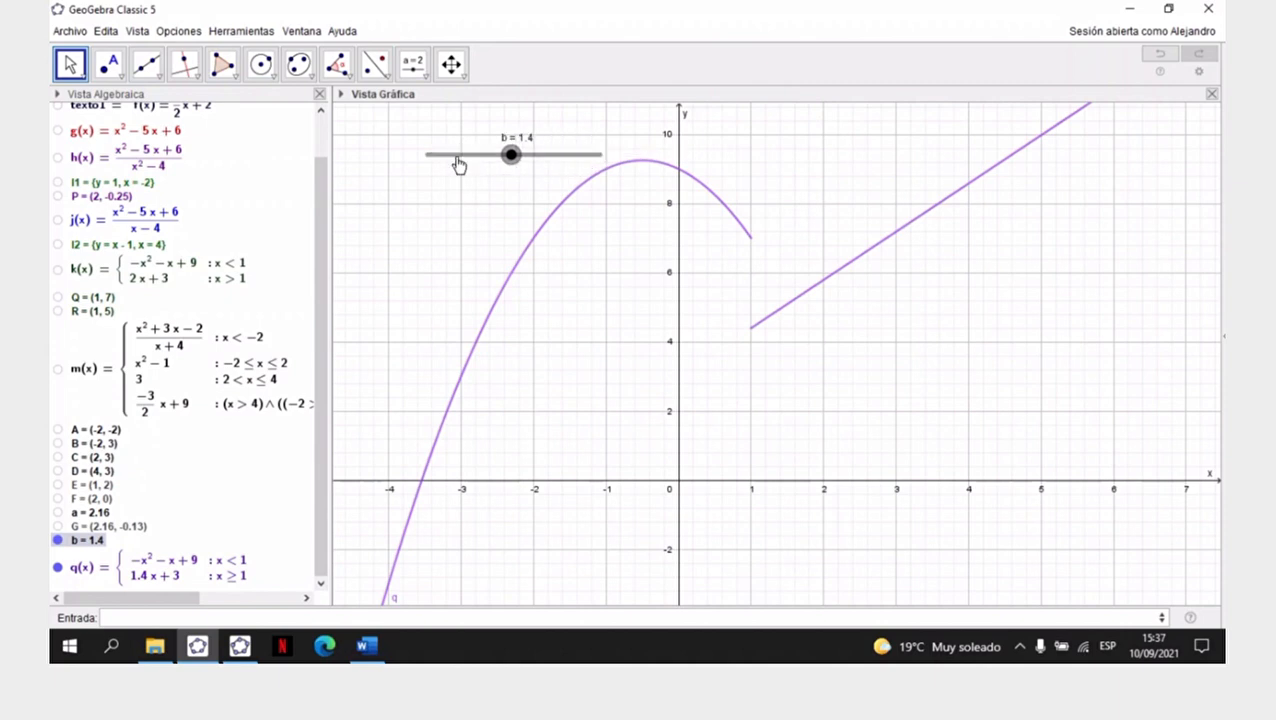
- Switch to Word and replace k with b in the continuity question of Ejercicio N° 3
{"action": "left_click", "coordinate": [365, 646]}
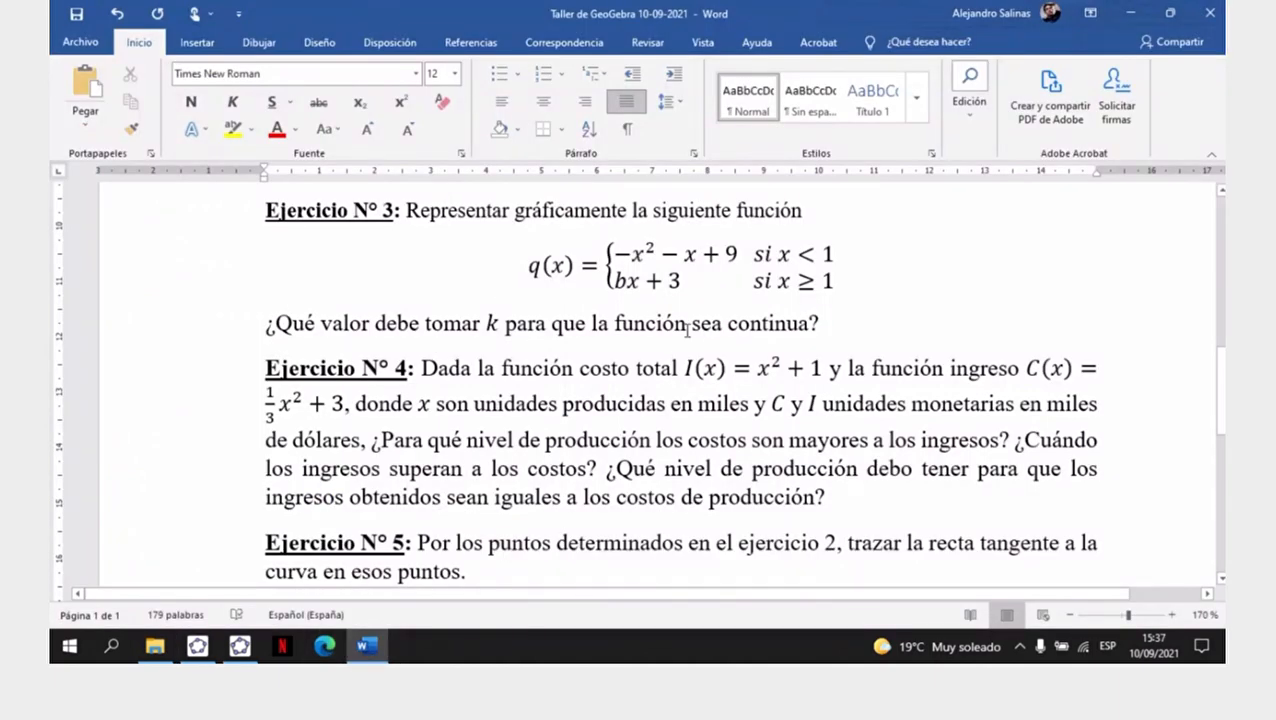
{"action": "left_click", "coordinate": [499, 323]}
{"action": "key", "text": "BackSpace"}
{"action": "type", "text": "b"}
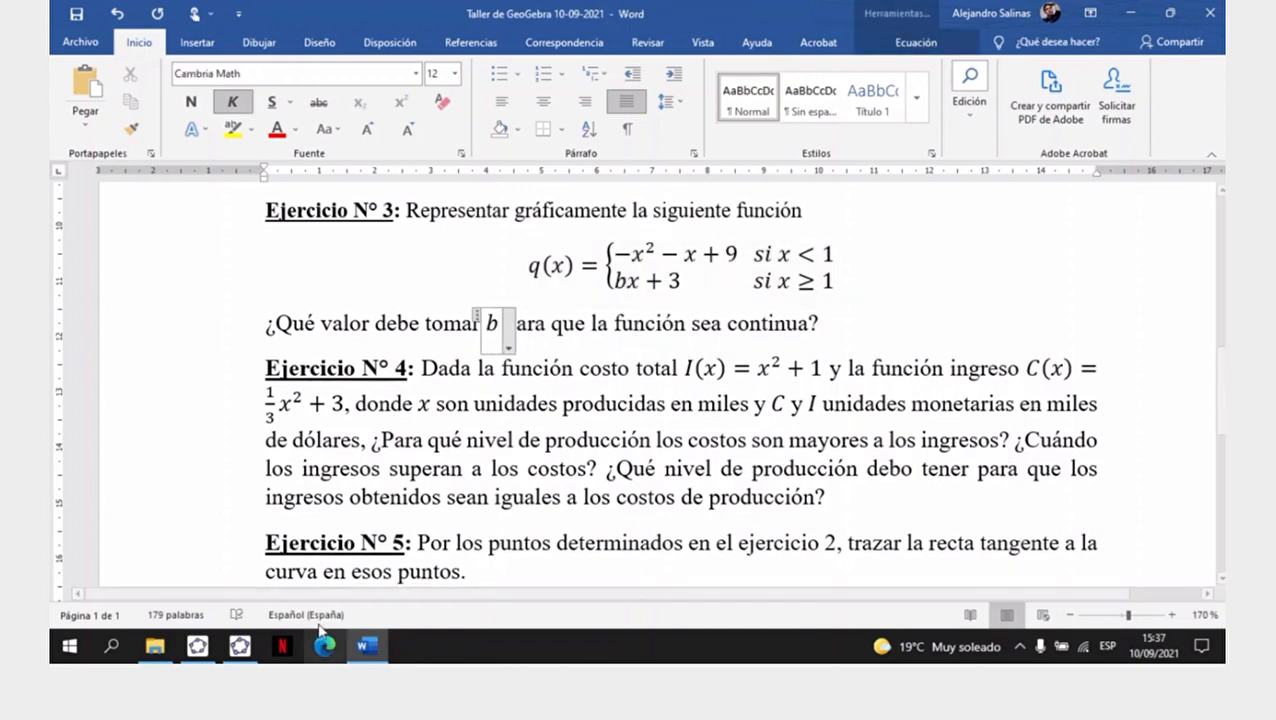
{"action": "left_click", "coordinate": [734, 449]}
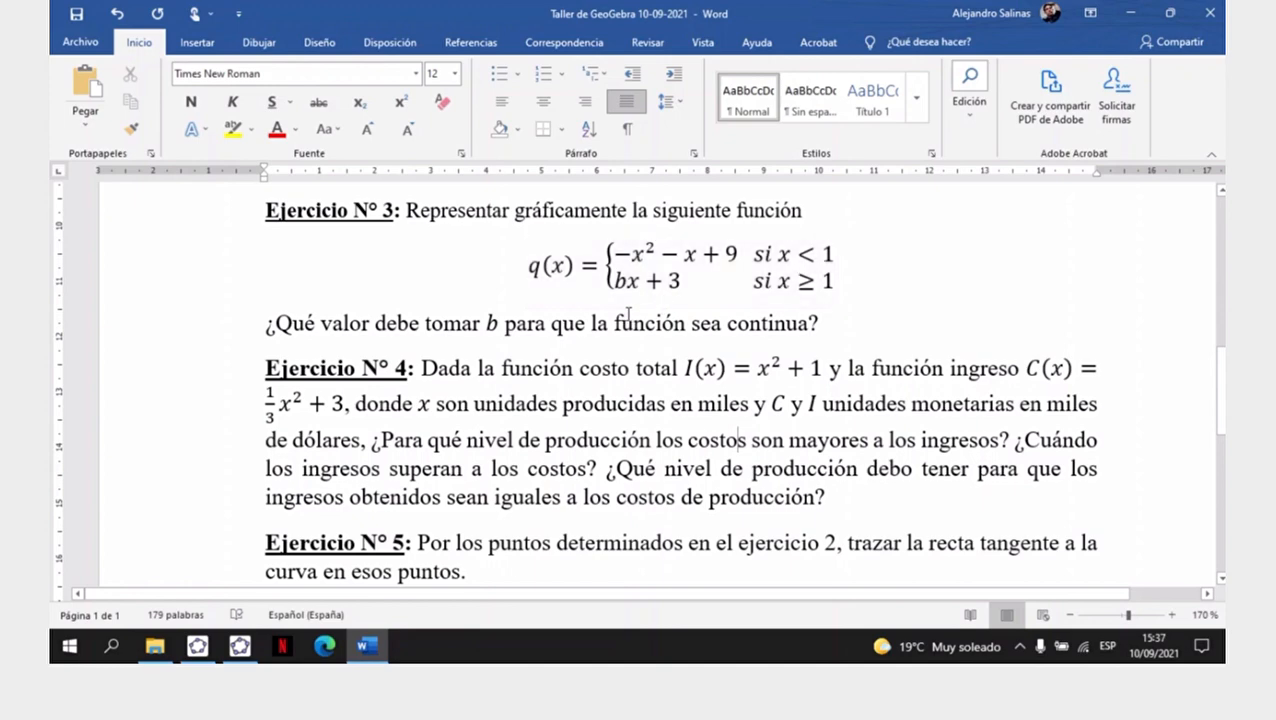
- Return to GeoGebra Classic 5 and vary slider b to 3.92 and down to -2 to study the continuity of q(x)
{"action": "left_click", "coordinate": [240, 646]}
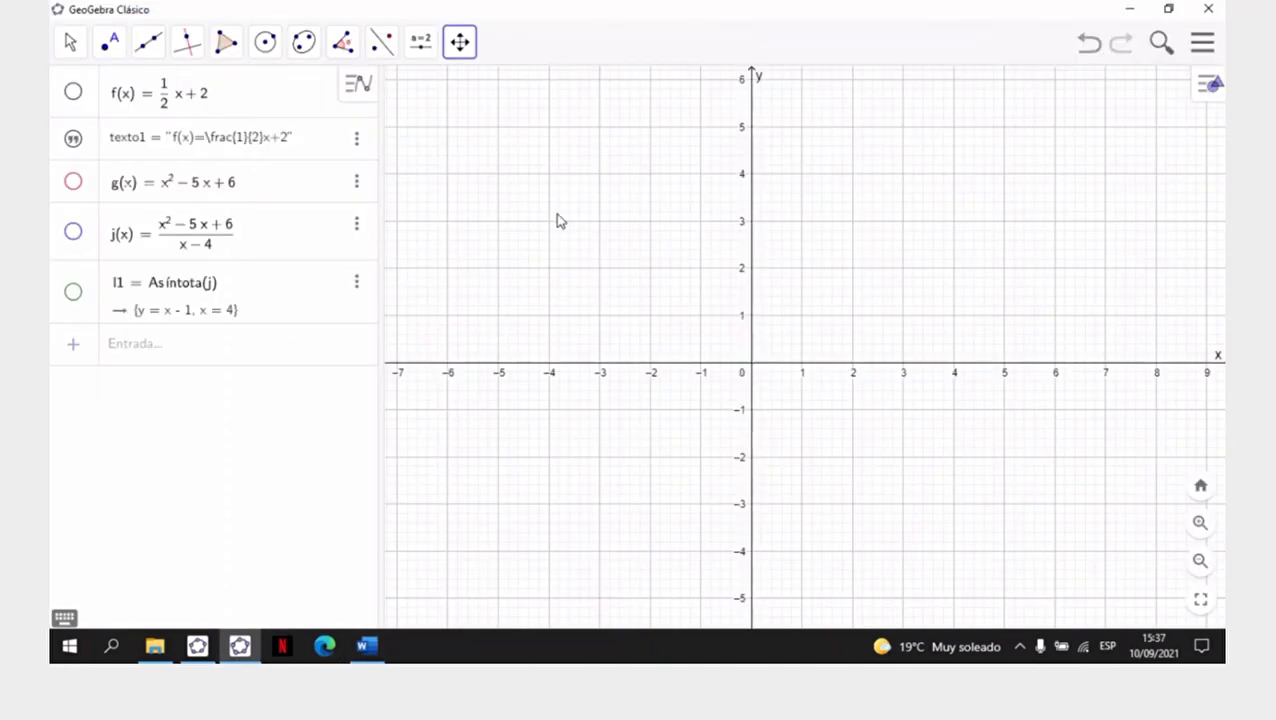
{"action": "left_click", "coordinate": [197, 646]}
{"action": "left_click_drag", "start_coordinate": [517, 160], "coordinate": [575, 165]}
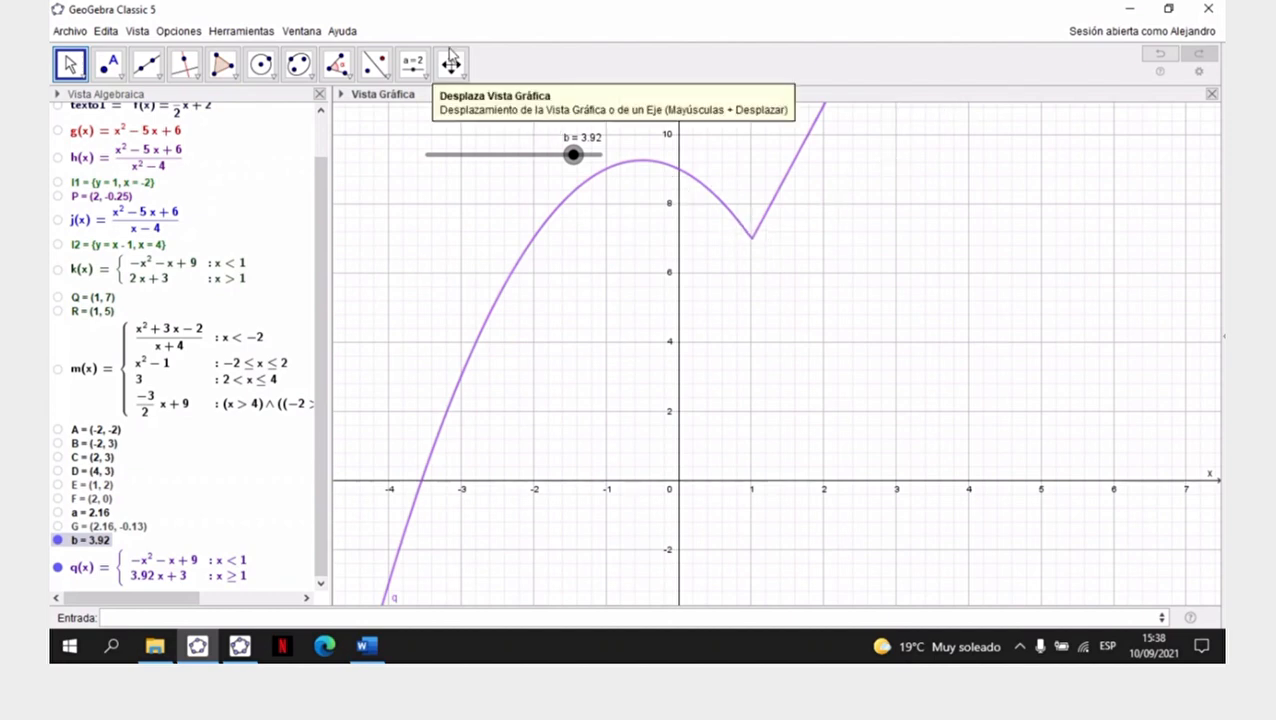
{"action": "left_click", "coordinate": [575, 162]}
{"action": "left_click_drag", "start_coordinate": [573, 162], "coordinate": [415, 158]}
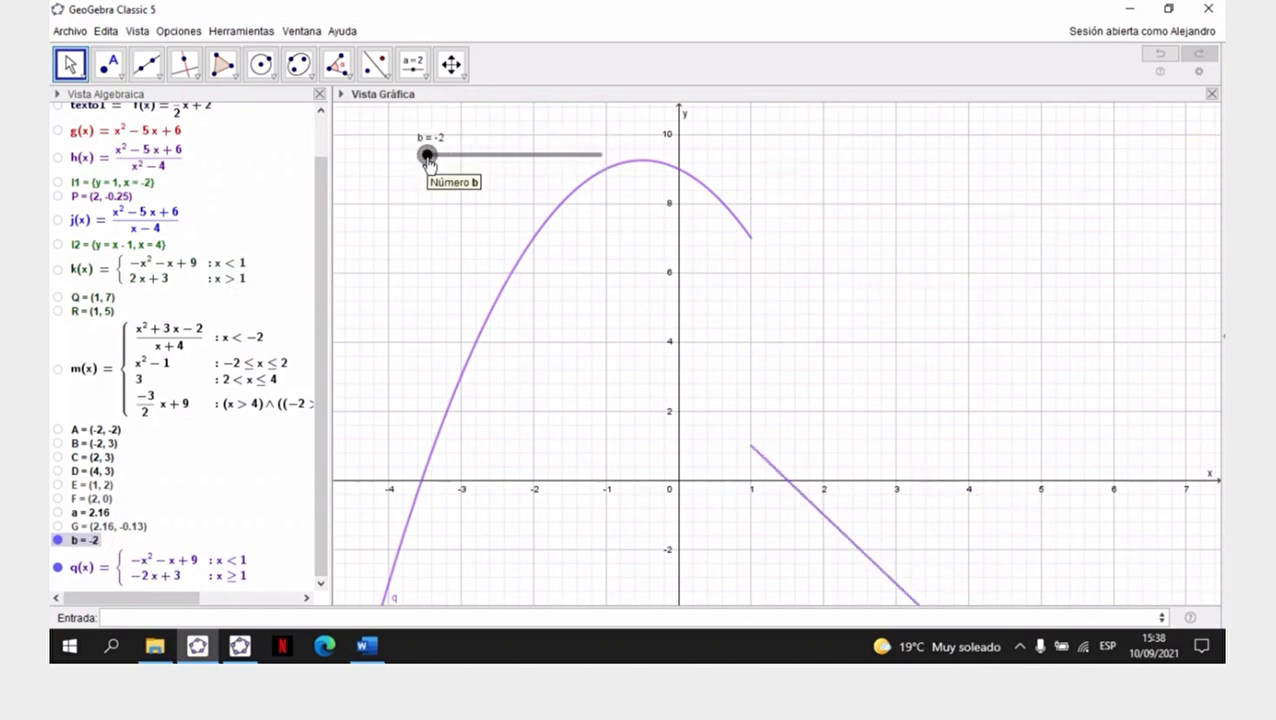
- Animate slider b, pause it where the two branches of q(x) meet, and set b to 3.92
{"action": "right_click", "coordinate": [428, 160]}
{"action": "left_click", "coordinate": [485, 232]}
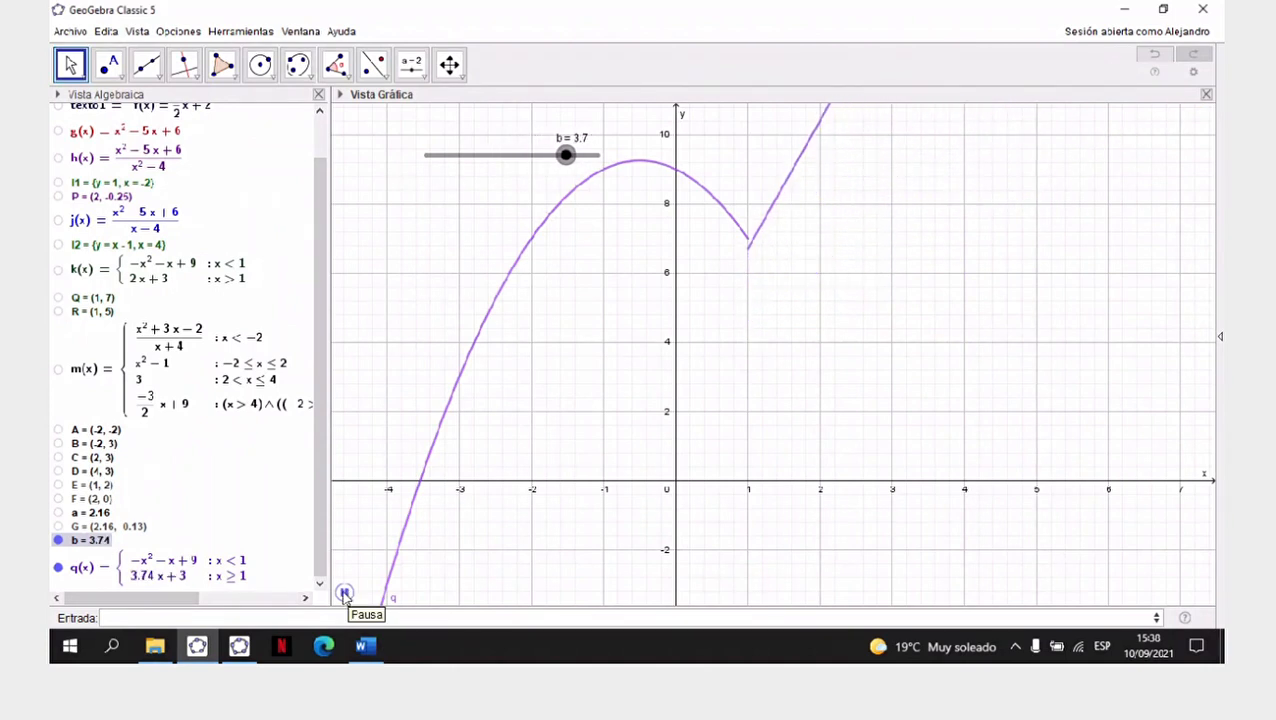
{"action": "left_click", "coordinate": [345, 595]}
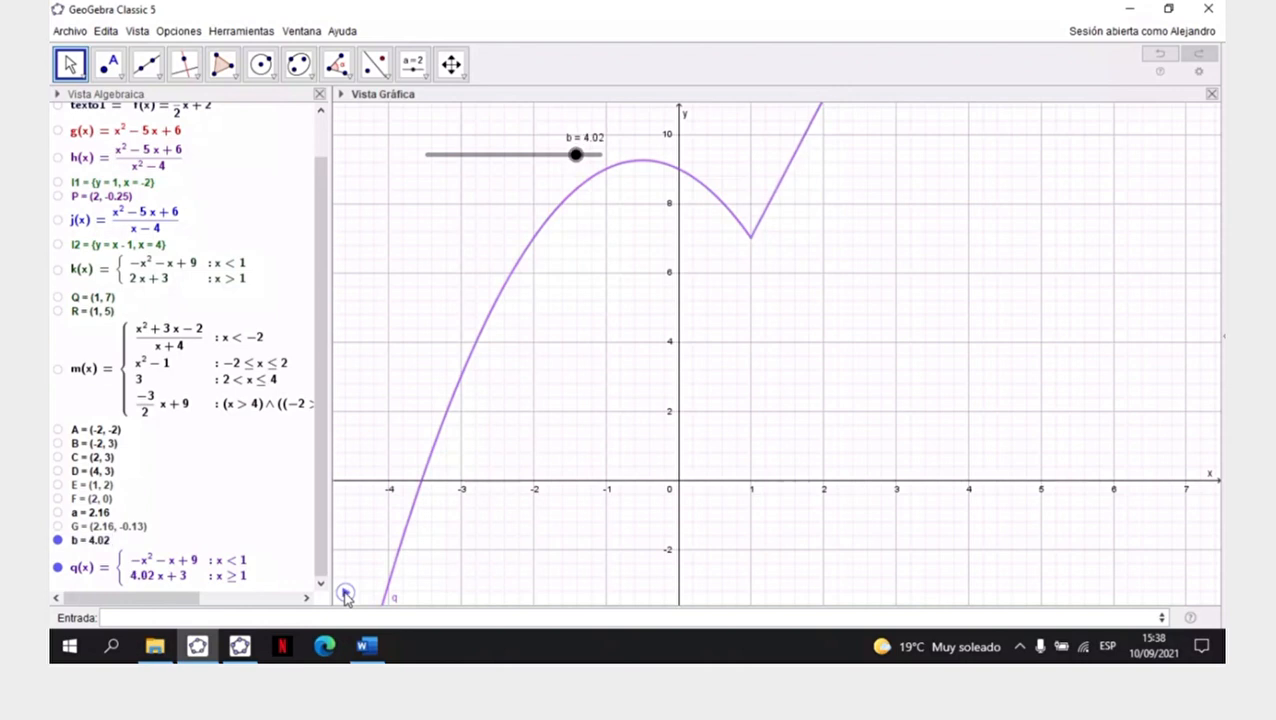
{"action": "left_click", "coordinate": [573, 158]}
{"action": "mouse_move", "coordinate": [573, 160]}
{"action": "left_mouse_down"}
{"action": "mouse_move", "coordinate": [600, 155]}
{"action": "mouse_move", "coordinate": [576, 167]}
{"action": "left_mouse_up"}
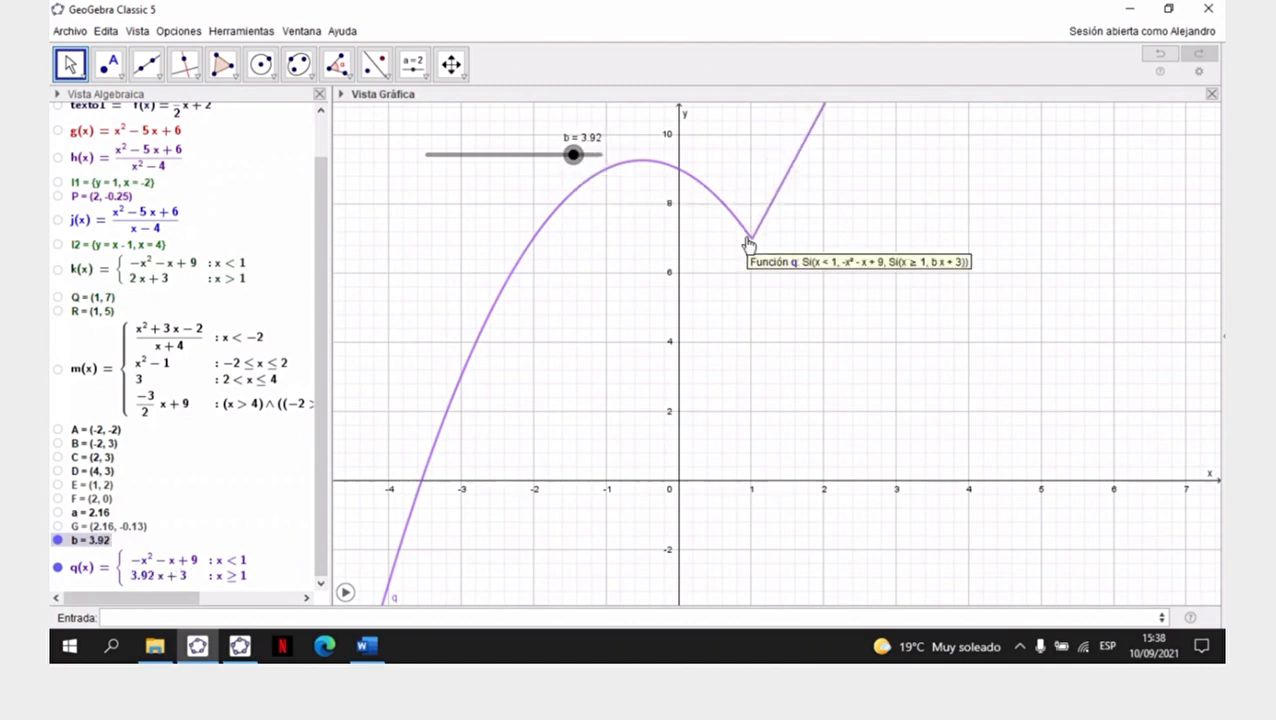
- Check Ejercicios N° 4 and N° 5 in Word, return to GeoGebra Classic 5, and hide slider b and q(x)
{"action": "left_click", "coordinate": [372, 650]}
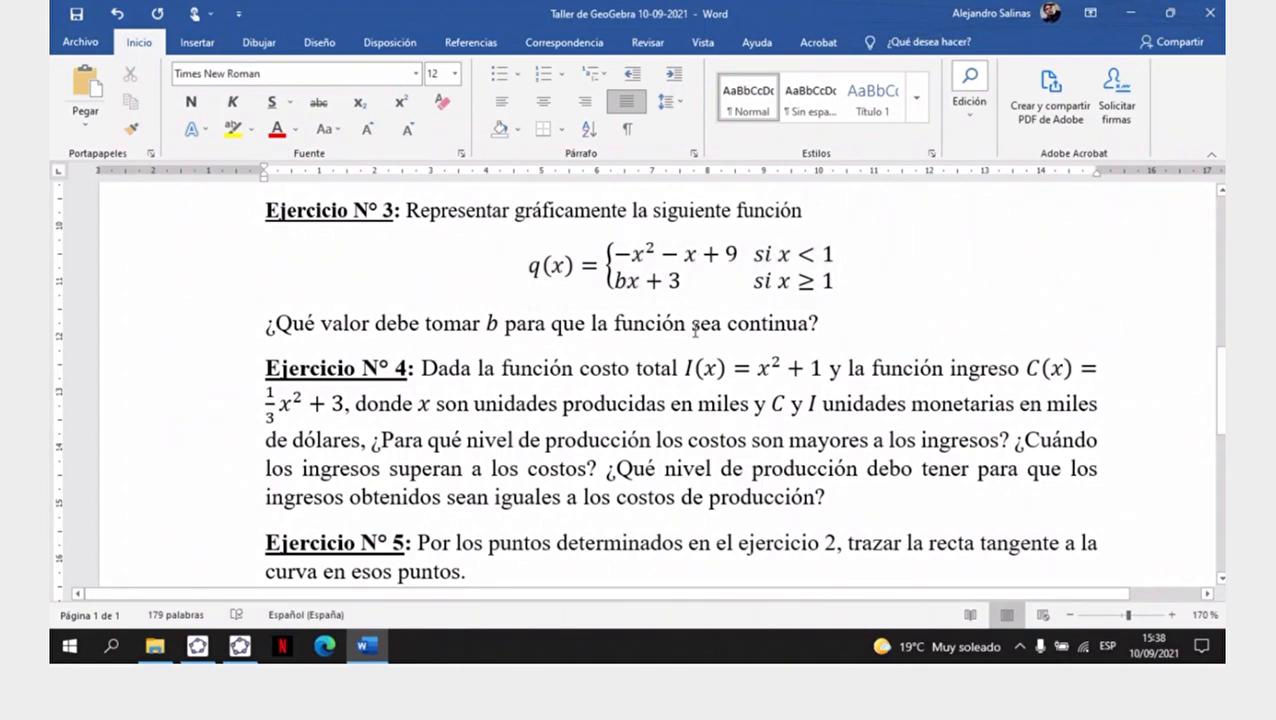
{"action": "scroll", "coordinate": [695, 331], "scroll_direction": "down", "scroll_amount": 1}
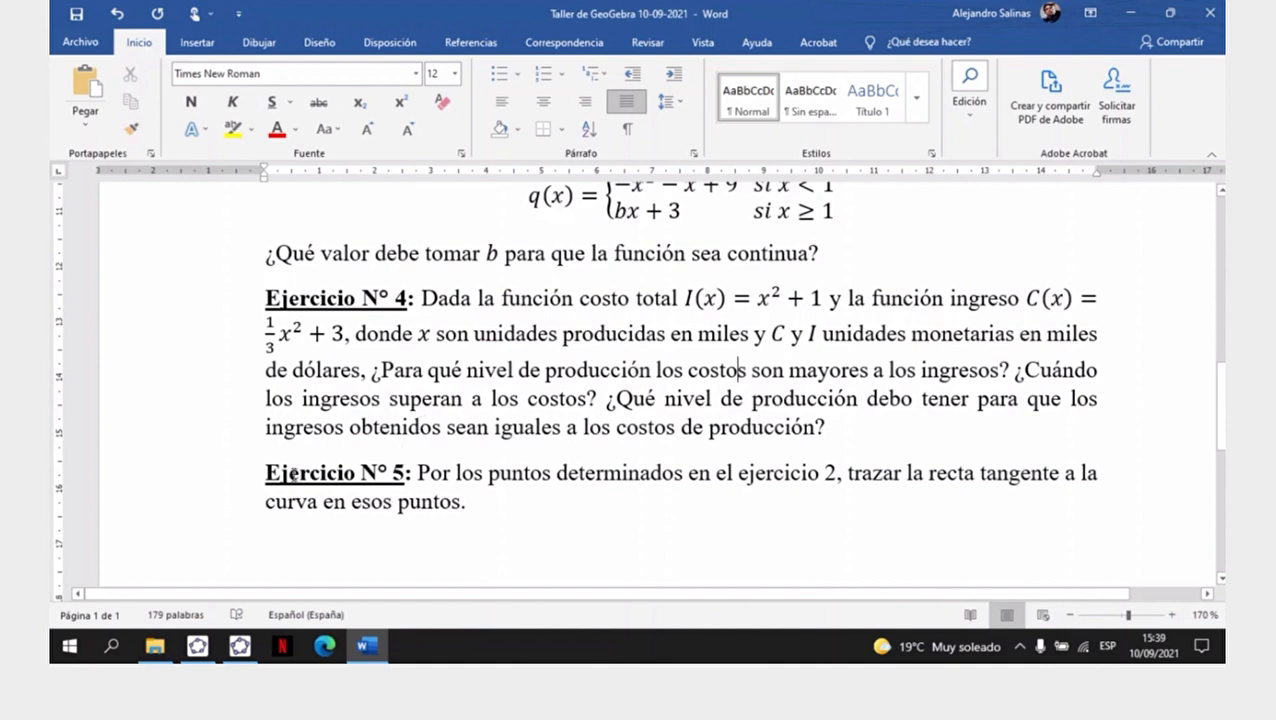
{"action": "left_click", "coordinate": [198, 650]}
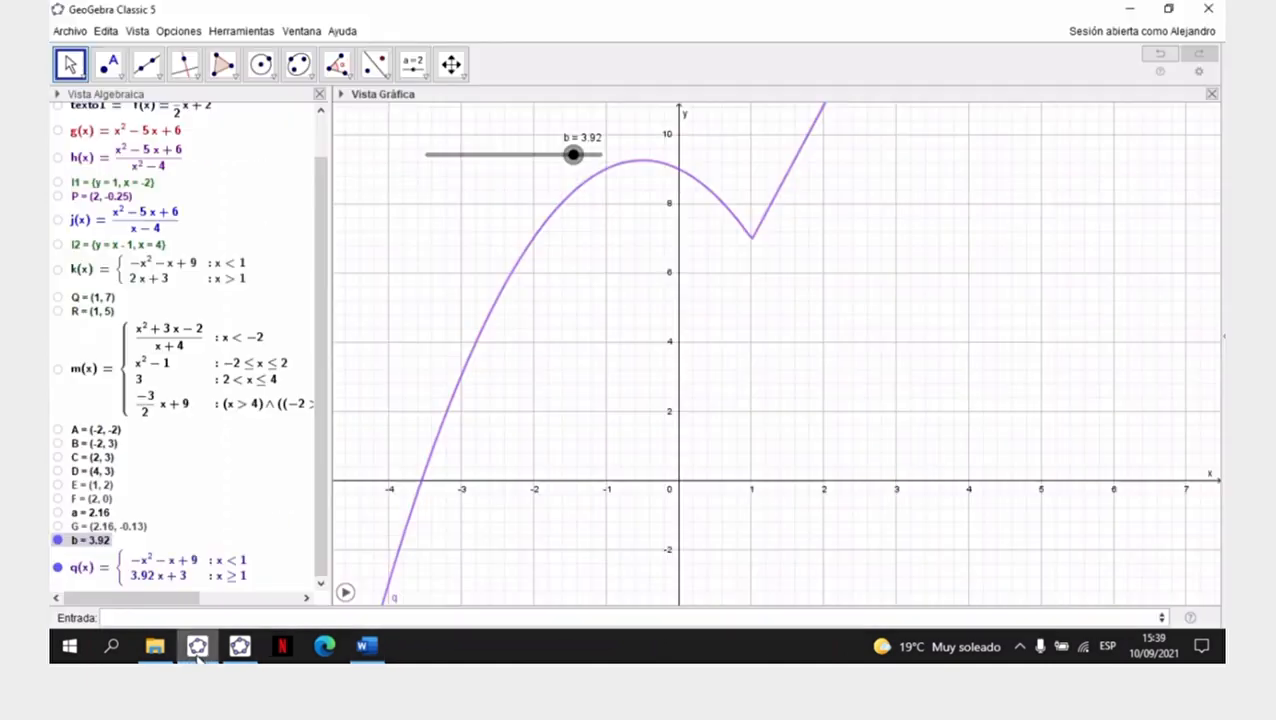
{"action": "left_click", "coordinate": [57, 540]}
{"action": "left_click", "coordinate": [57, 567]}
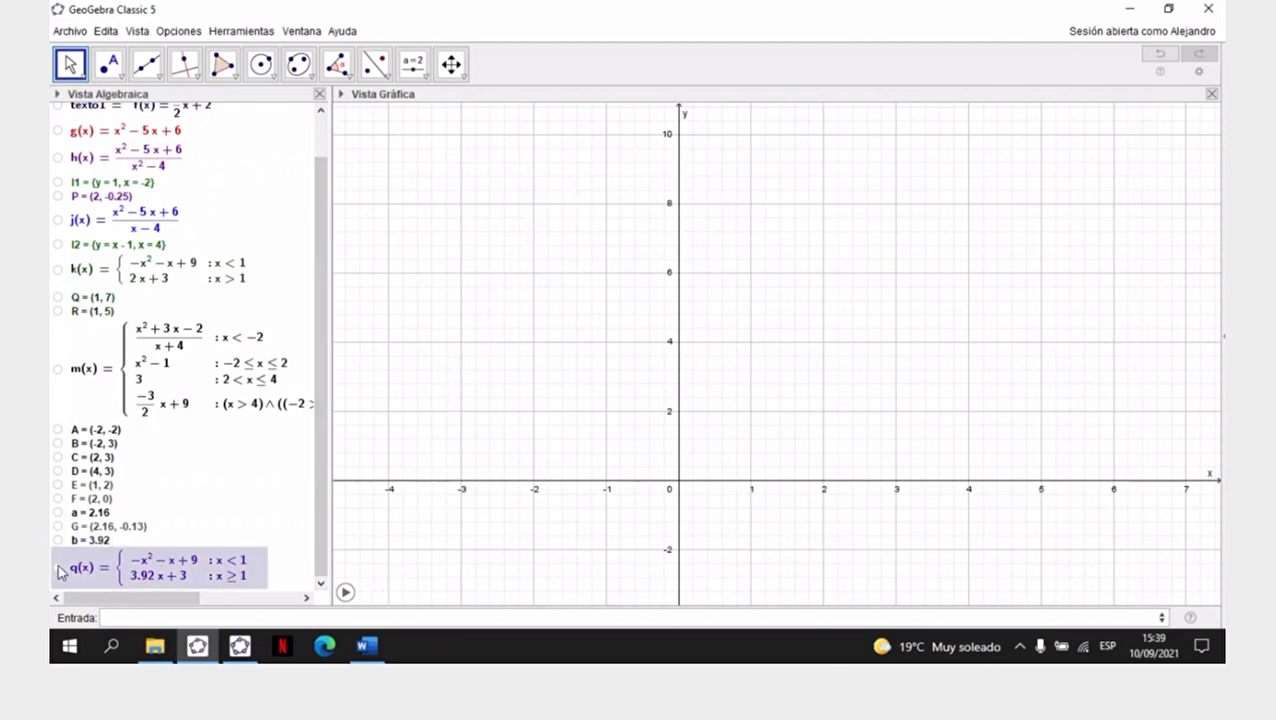
- Show g(x), slider a and point G in the graph, and set a to 0.82
{"action": "left_click", "coordinate": [57, 131]}
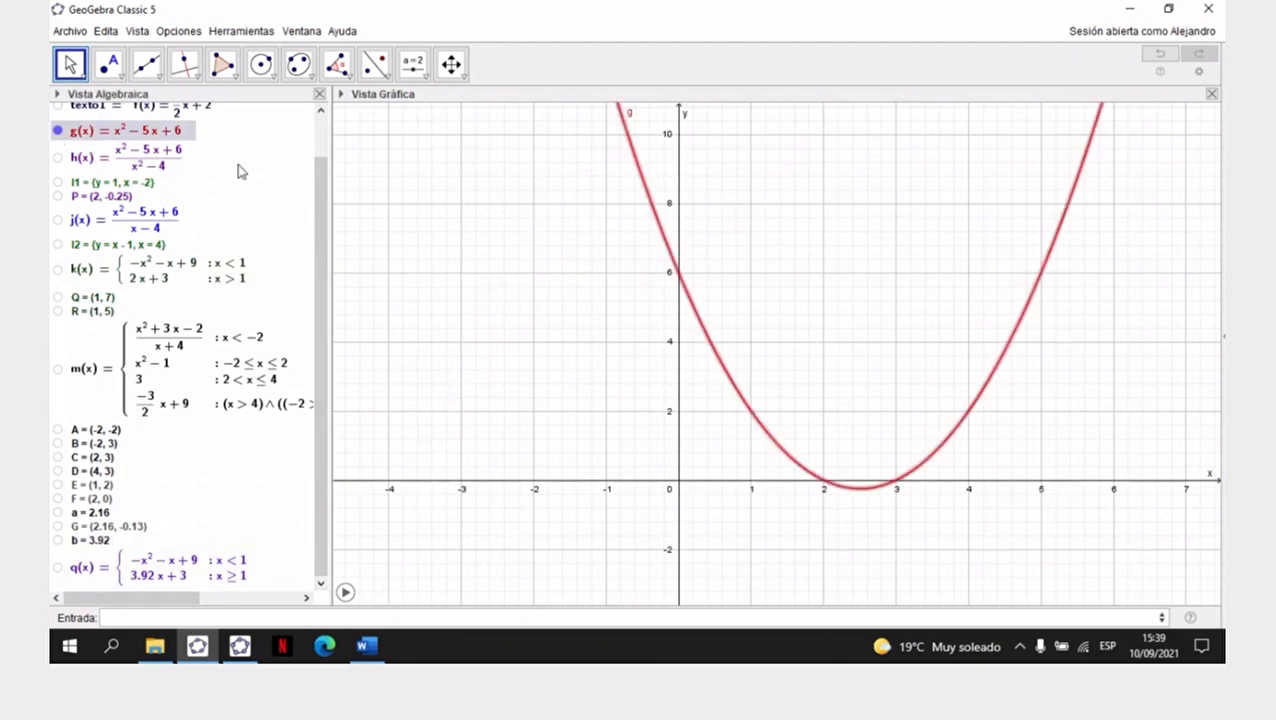
{"action": "left_click", "coordinate": [57, 512]}
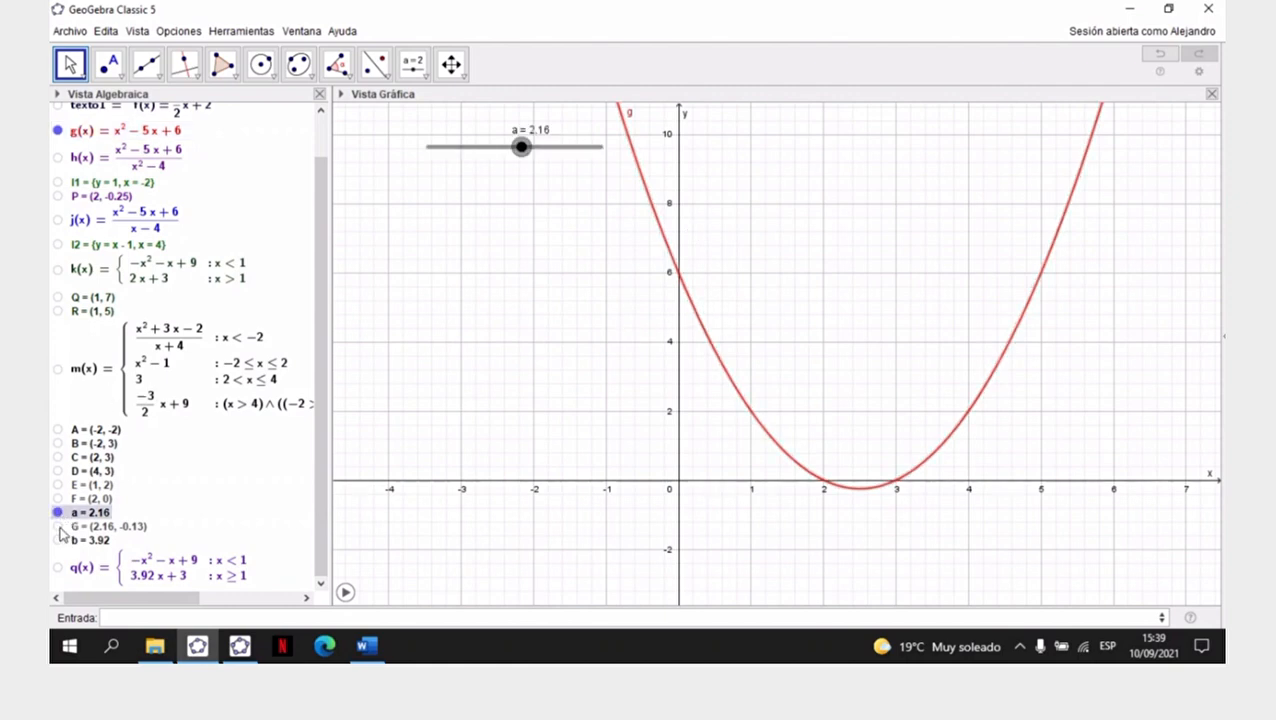
{"action": "left_click", "coordinate": [57, 526]}
{"action": "left_click_drag", "start_coordinate": [521, 147], "coordinate": [463, 147]}
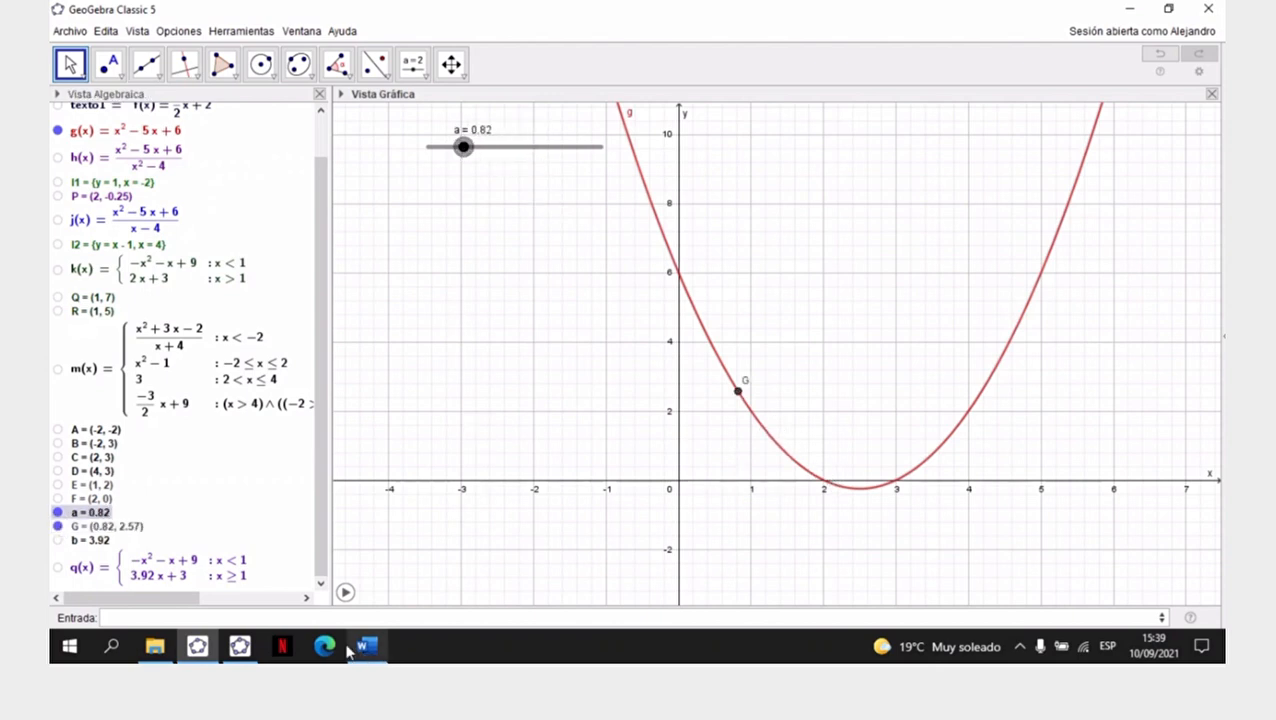
- Look at the GeoGebra Clásico window, and switch to Word to read Ejercicio N° 5 and the points of Ejercicio N° 2
{"action": "left_click", "coordinate": [240, 647]}
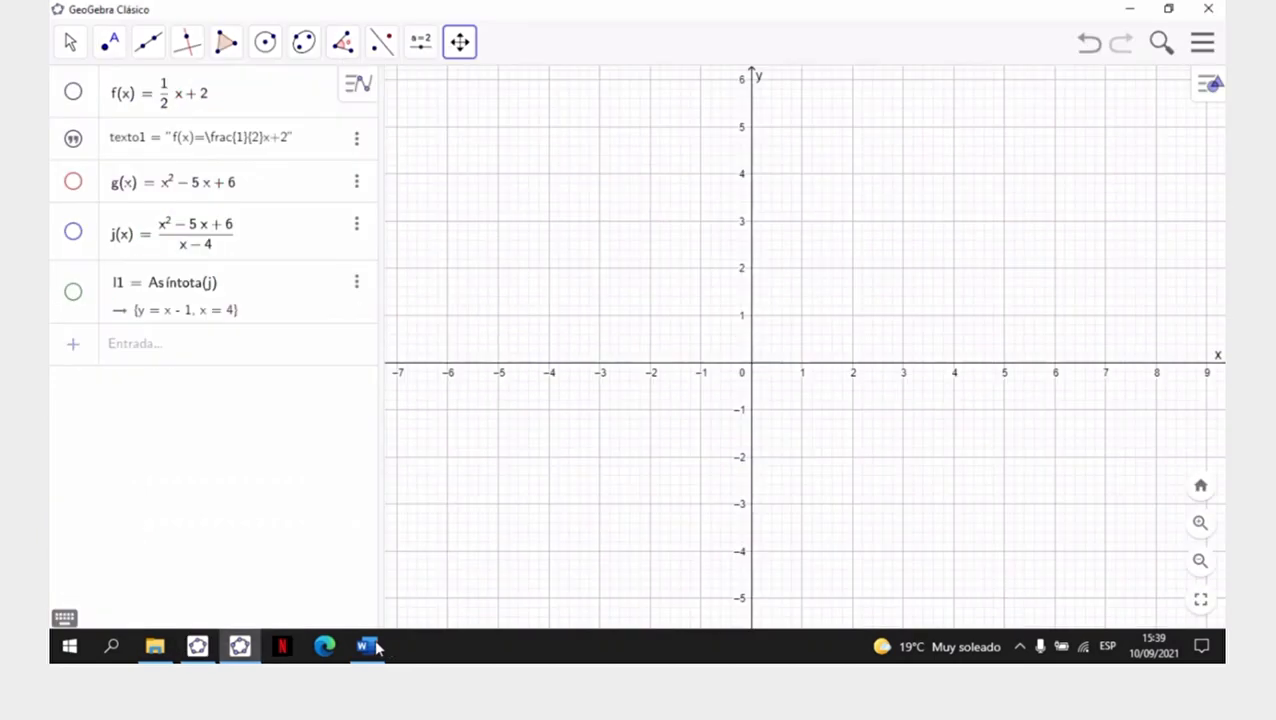
{"action": "left_click", "coordinate": [366, 646]}
{"action": "scroll", "coordinate": [697, 498], "scroll_direction": "down", "scroll_amount": 3}
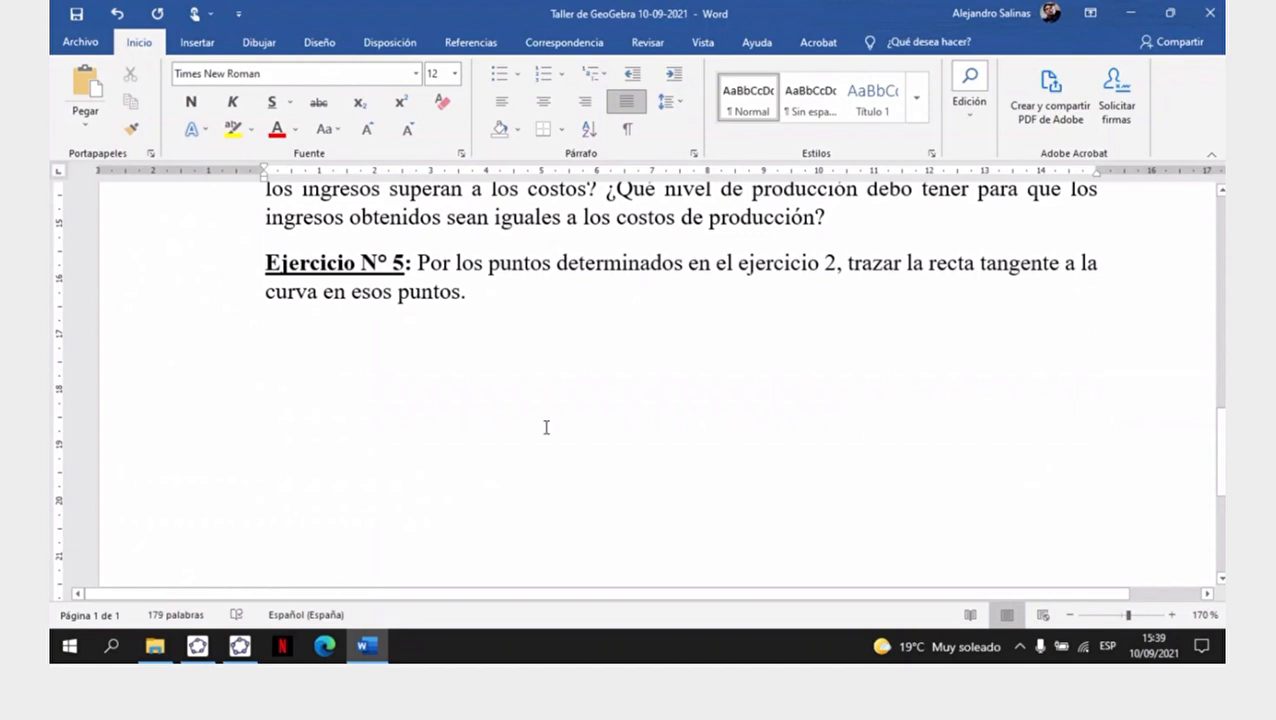
{"action": "scroll", "coordinate": [756, 500], "scroll_direction": "up", "scroll_amount": 5}
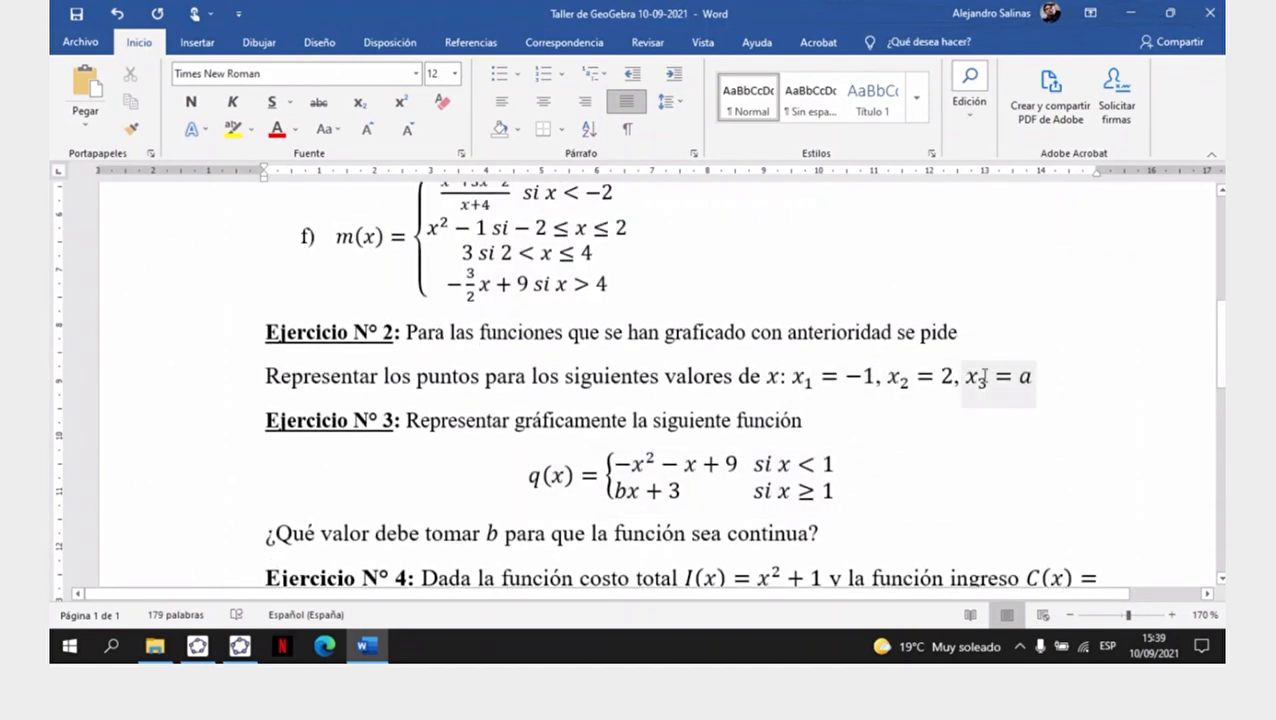
{"action": "scroll", "coordinate": [941, 487], "scroll_direction": "down", "scroll_amount": 6}
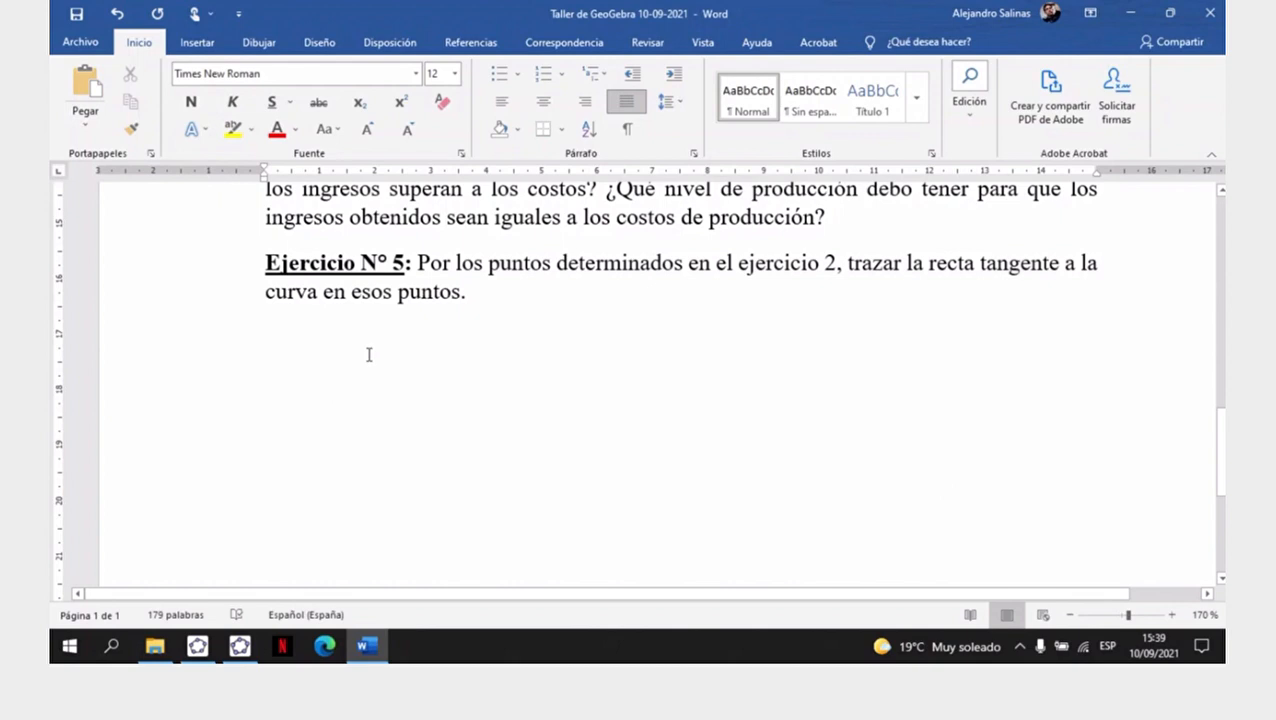
- Return to GeoGebra Classic 5 and construct the tangent line to g(x) through point G
{"action": "left_click", "coordinate": [197, 646]}
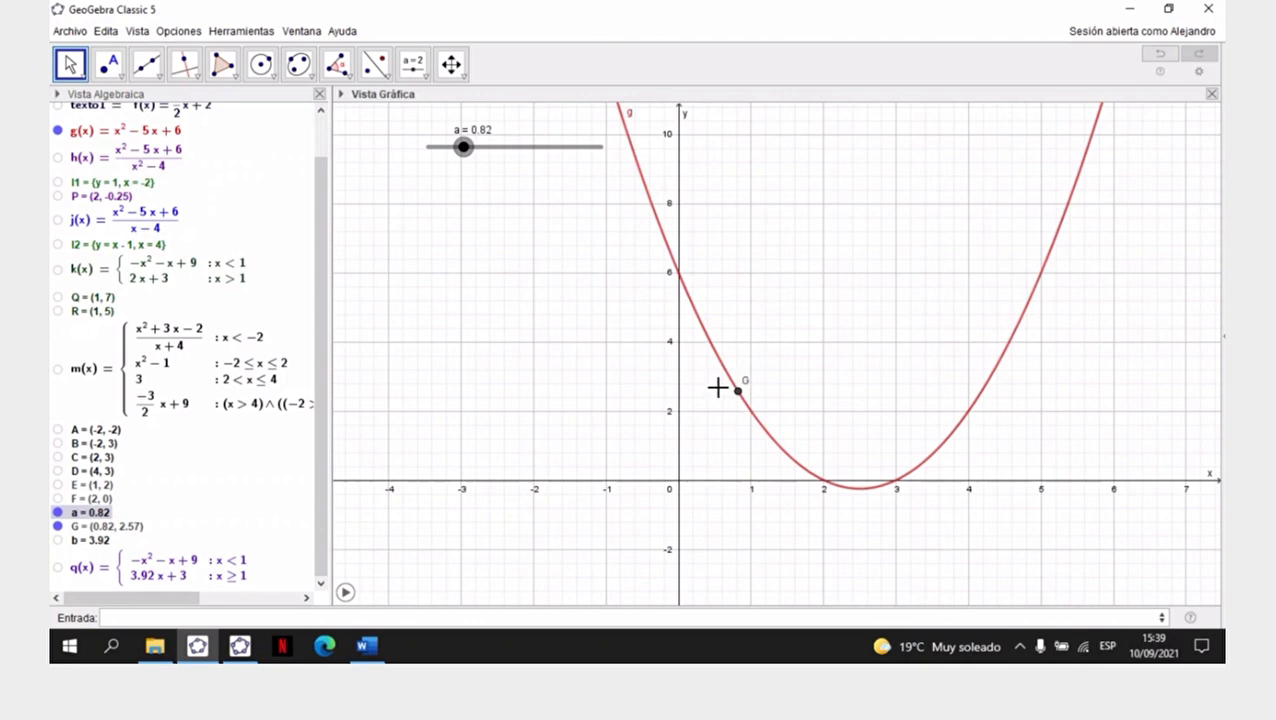
{"action": "left_click", "coordinate": [157, 78]}
{"action": "mouse_move", "coordinate": [195, 72]}
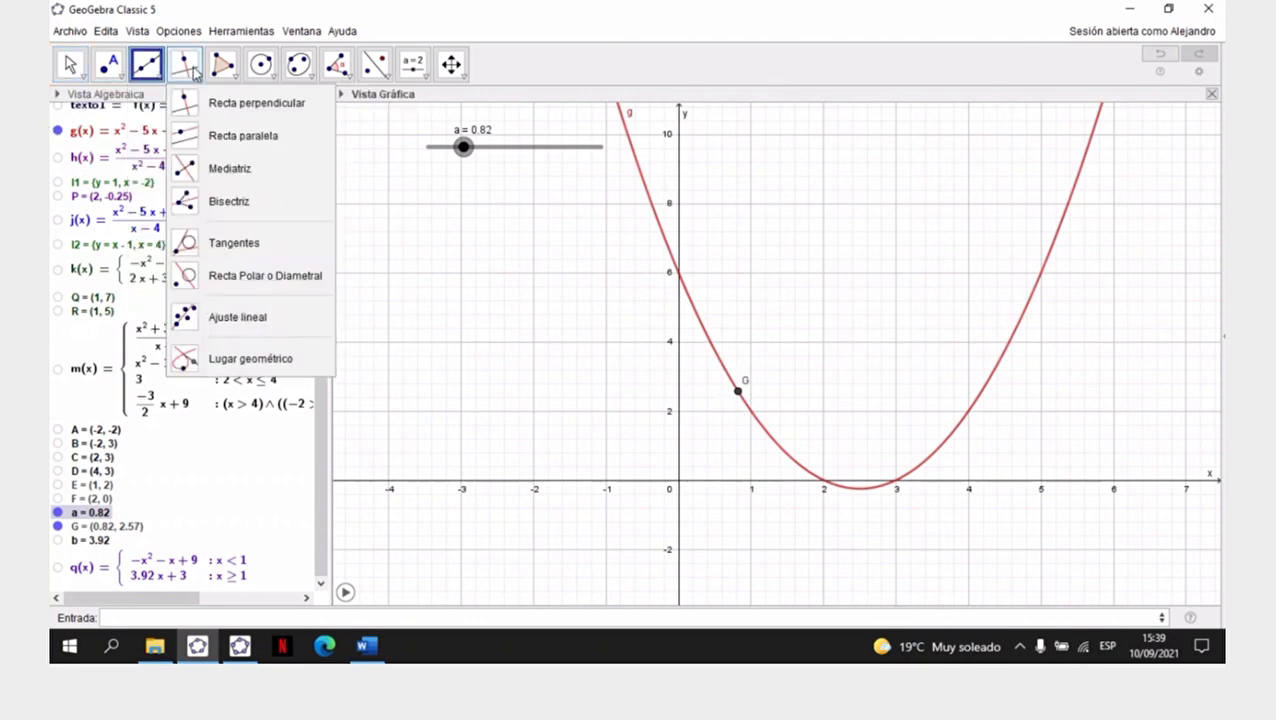
{"action": "left_click", "coordinate": [192, 74]}
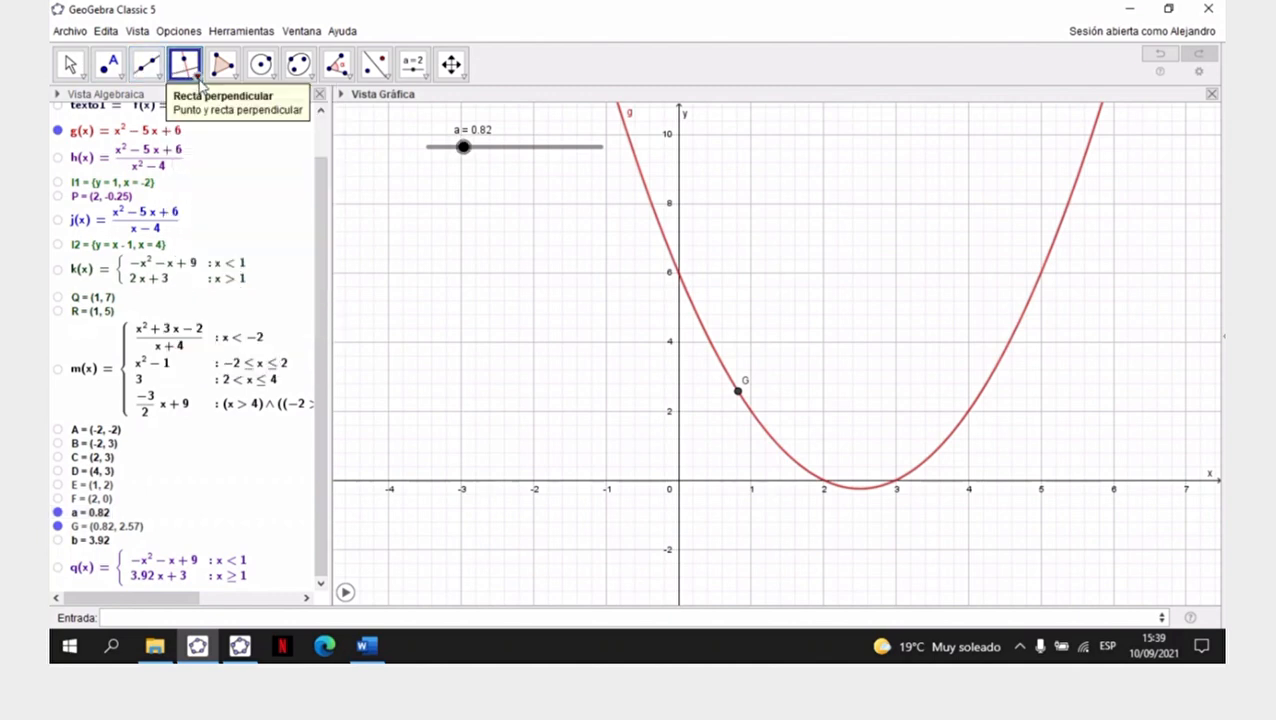
{"action": "left_click", "coordinate": [200, 83]}
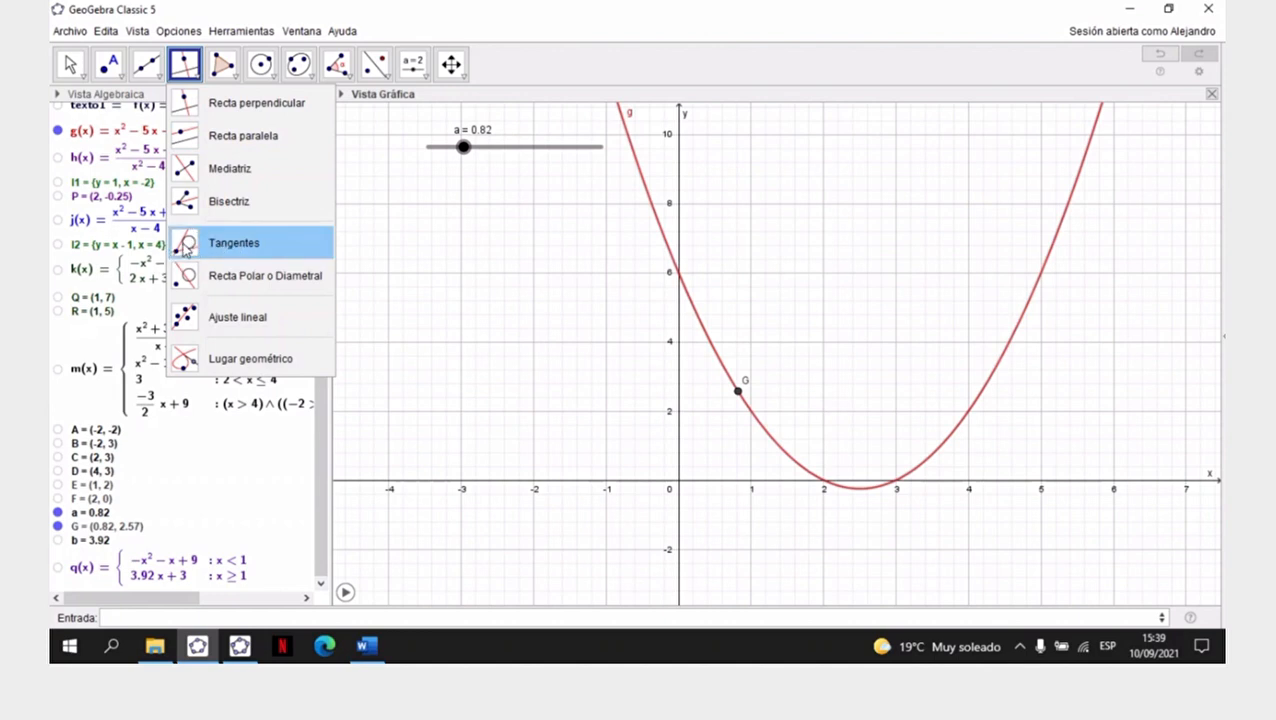
{"action": "left_click", "coordinate": [248, 249]}
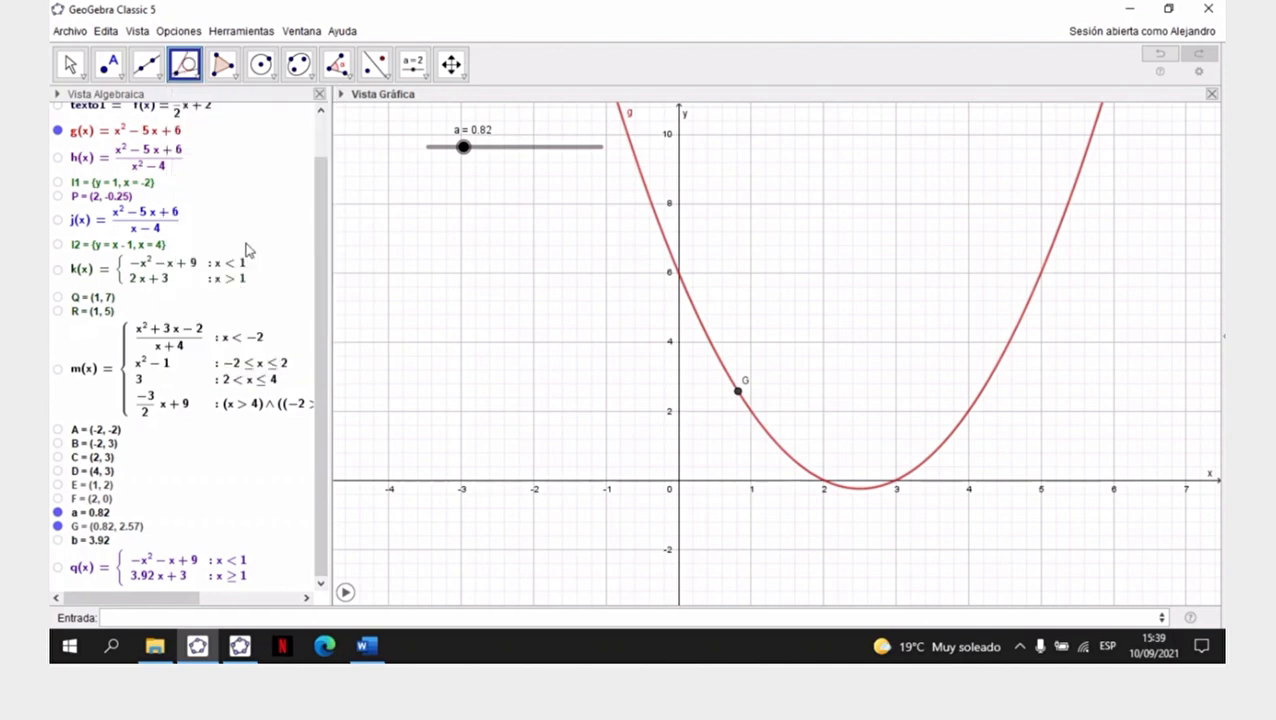
{"action": "left_click", "coordinate": [704, 335]}
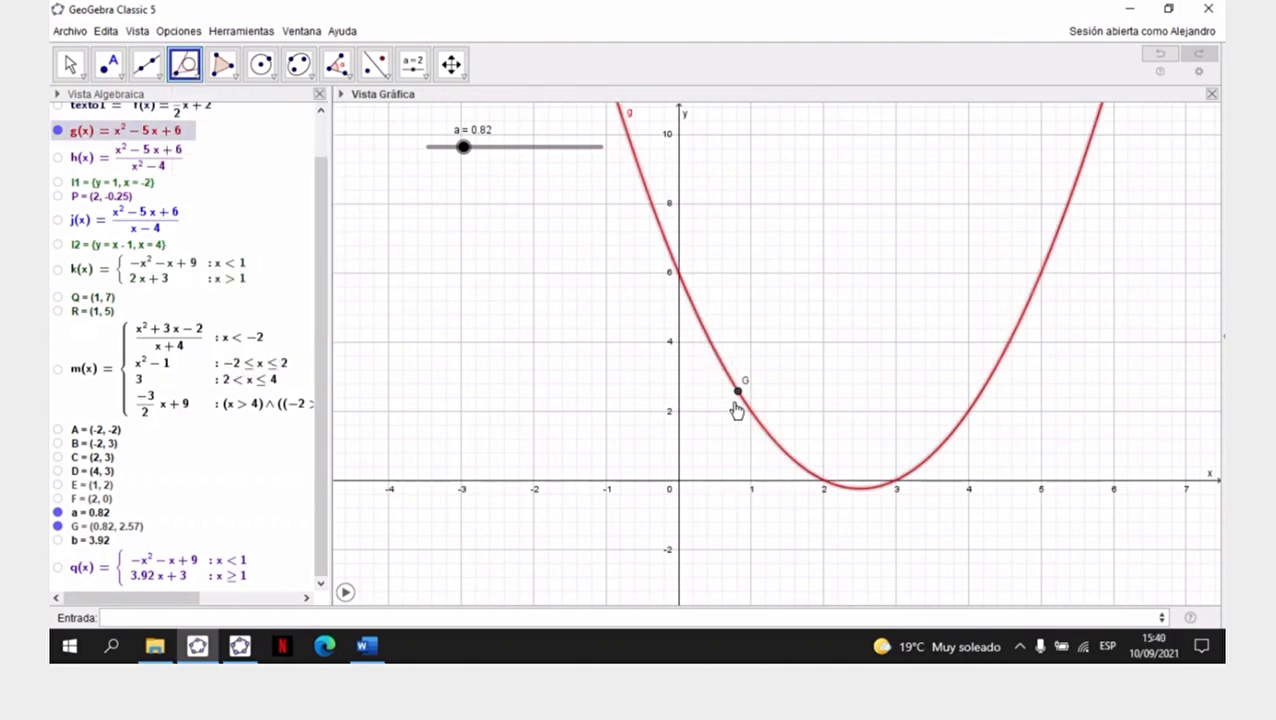
{"action": "left_click", "coordinate": [739, 391]}
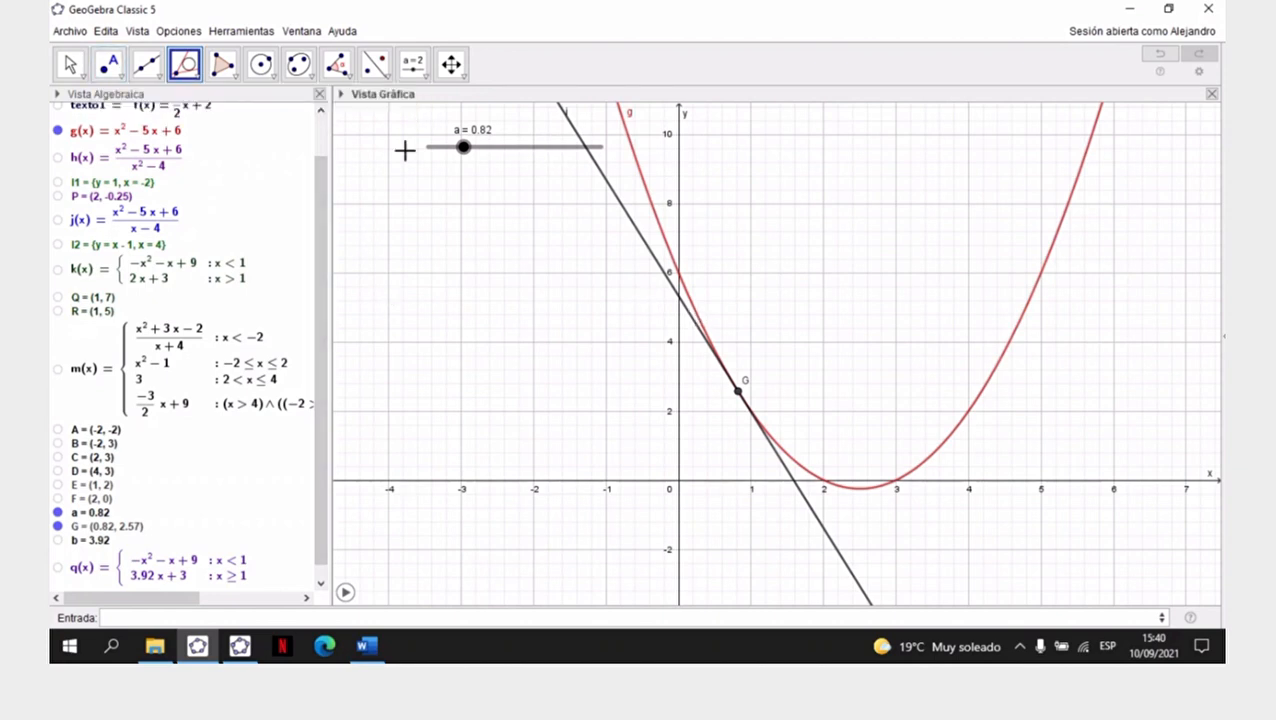
- Set slider a to 1.5 so that point G and its tangent move along g(x)
{"action": "left_click", "coordinate": [80, 74]}
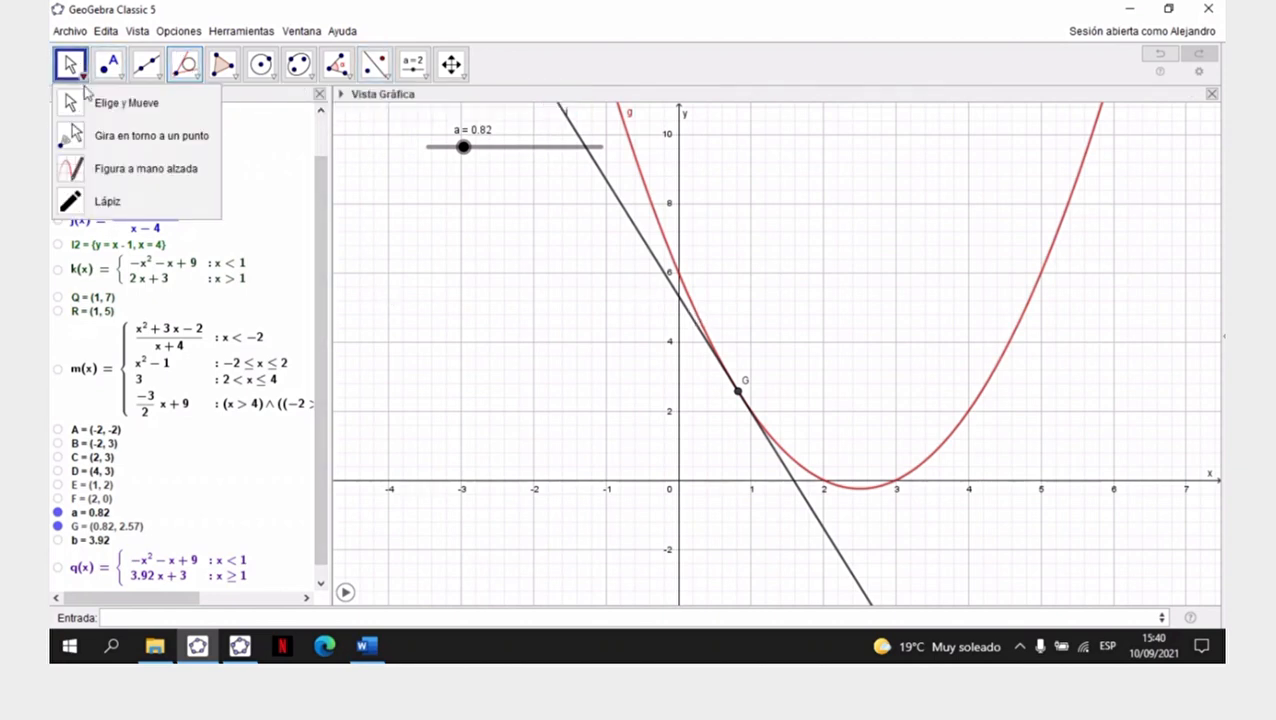
{"action": "left_click", "coordinate": [105, 102]}
{"action": "left_click", "coordinate": [463, 148]}
{"action": "left_click_drag", "start_coordinate": [463, 148], "coordinate": [495, 160]}
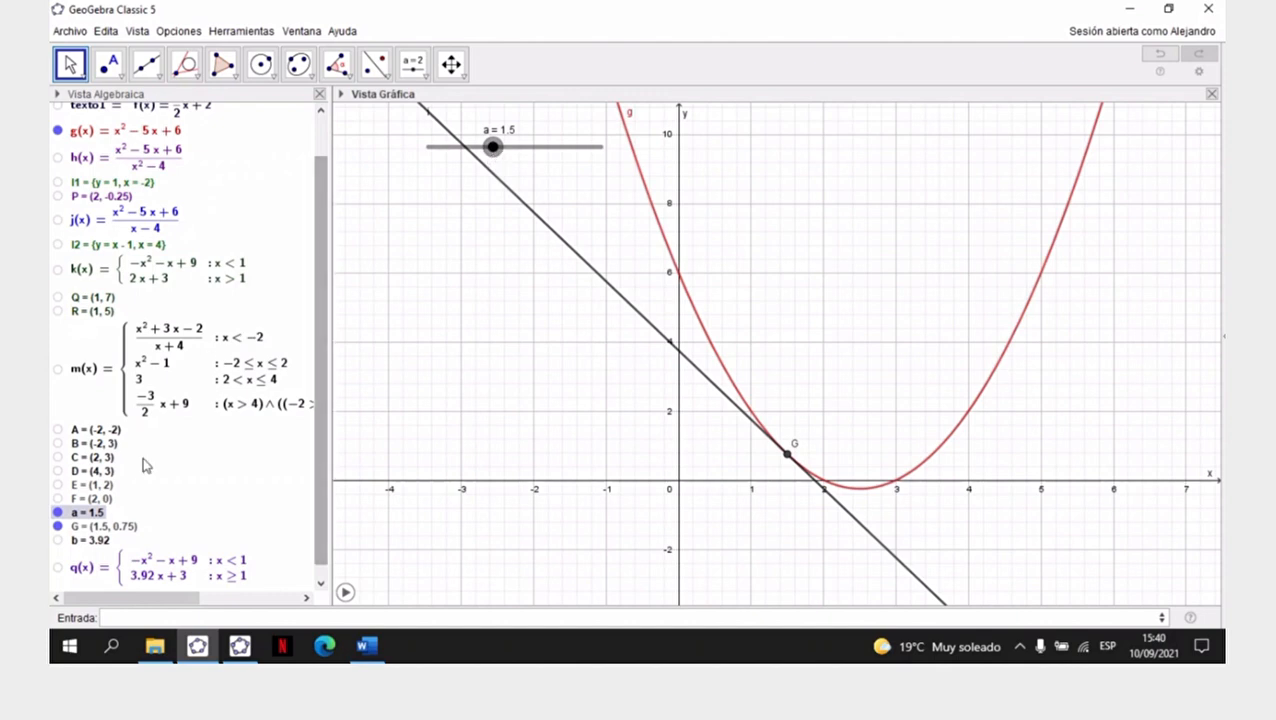
- Hide slider a, point G and the tangent line, leaving only g(x) displayed
{"action": "left_click", "coordinate": [58, 512]}
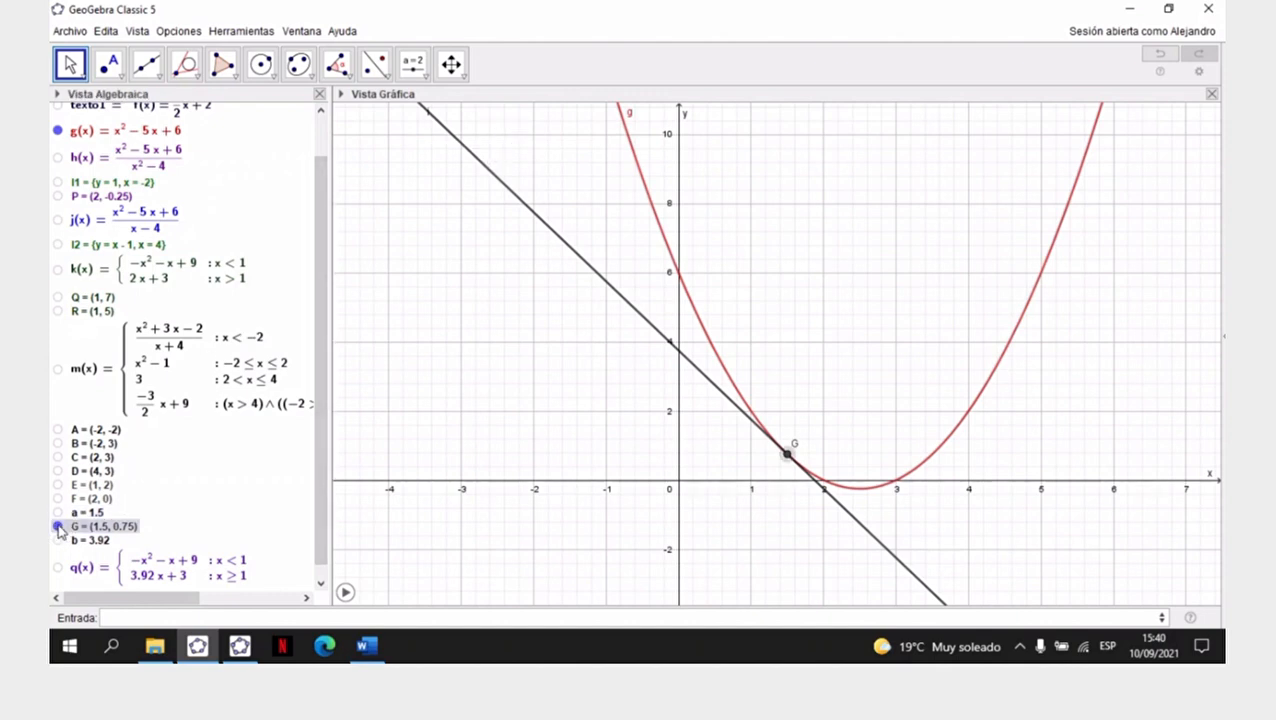
{"action": "left_click", "coordinate": [58, 526]}
{"action": "left_click", "coordinate": [58, 582]}
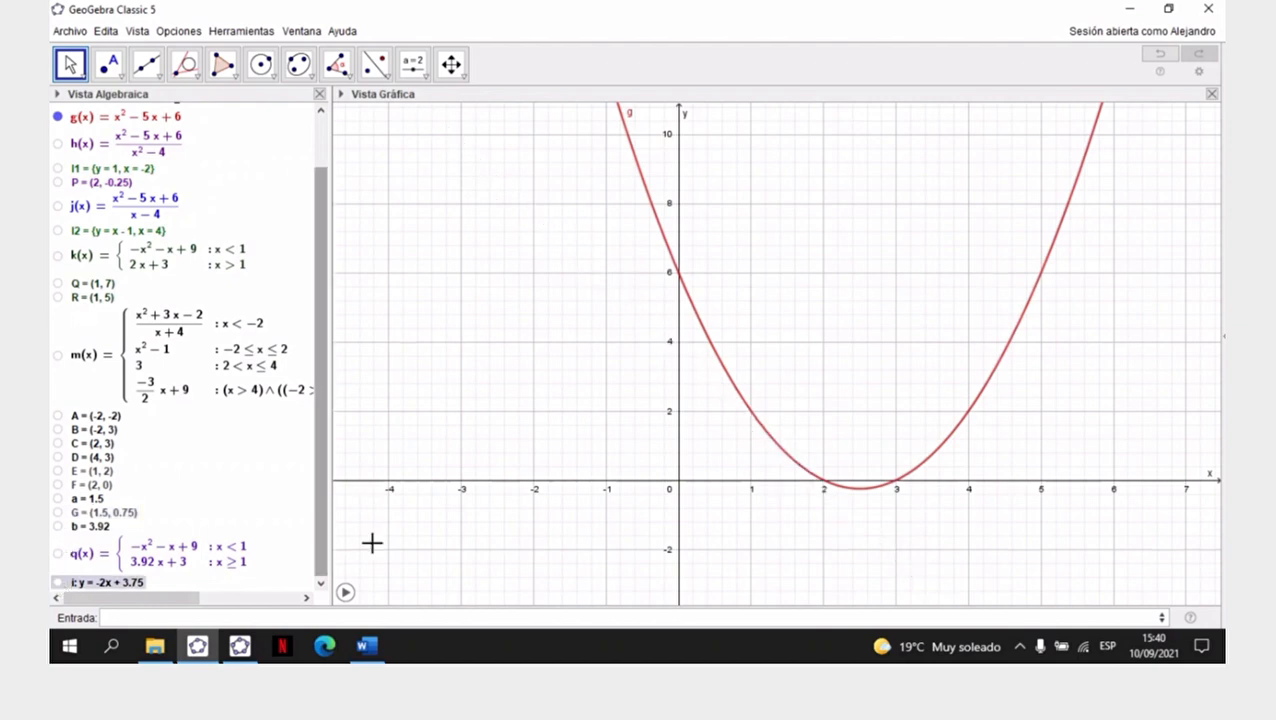
- Read the cost and income functions and the questions of Ejercicio N° 4 in Word
{"action": "left_click", "coordinate": [367, 652]}
{"action": "scroll", "coordinate": [527, 365], "scroll_direction": "up", "scroll_amount": 5}
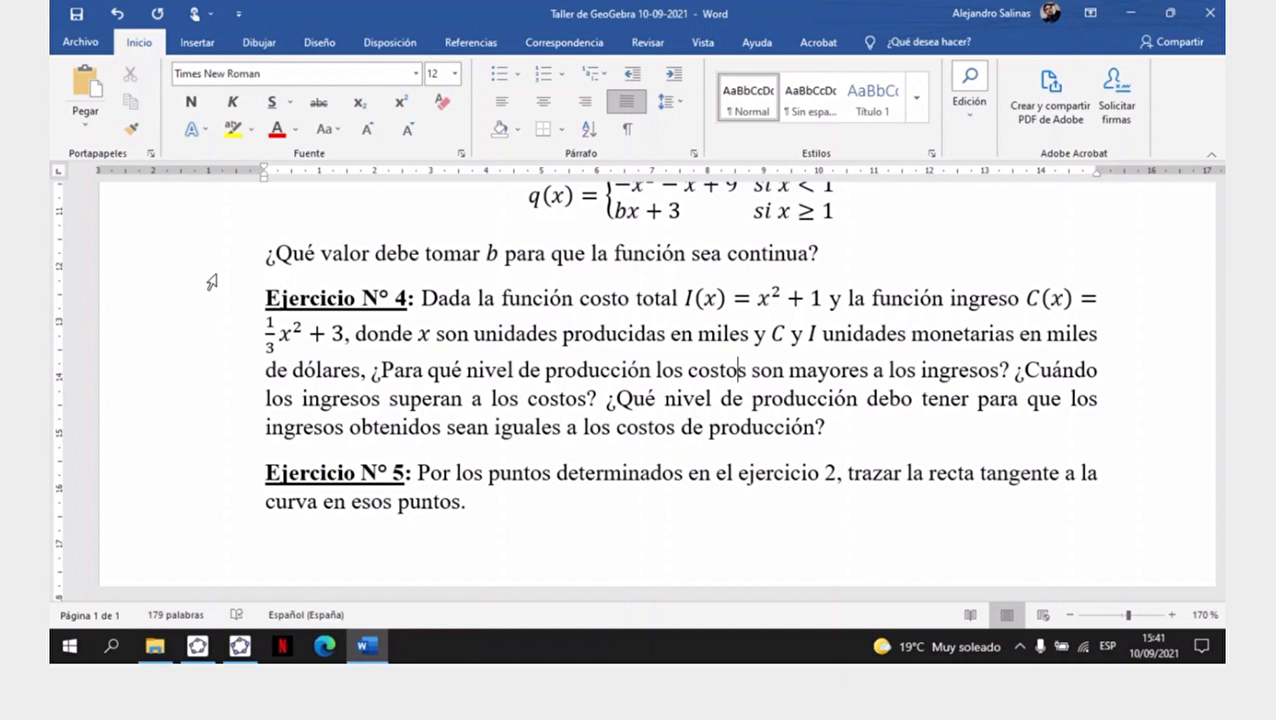
{"action": "left_click", "coordinate": [196, 648]}
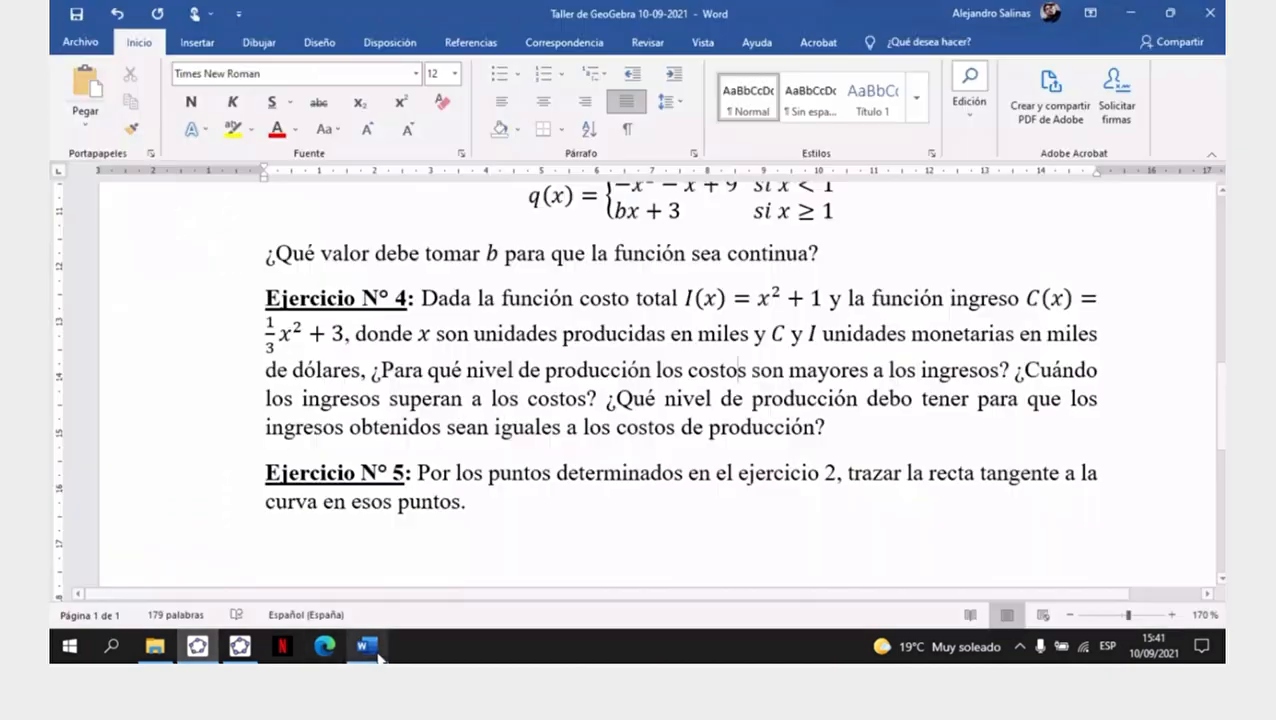
{"action": "left_click", "coordinate": [366, 646]}
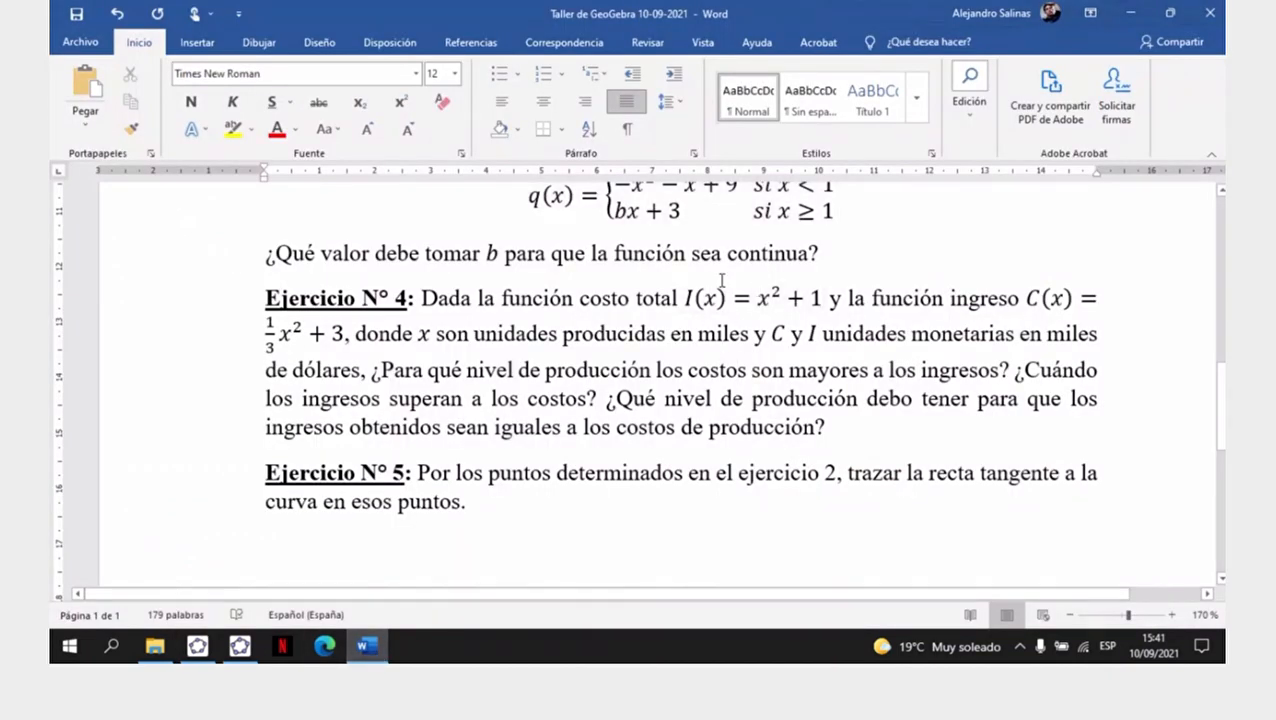
{"action": "left_click", "coordinate": [887, 38]}
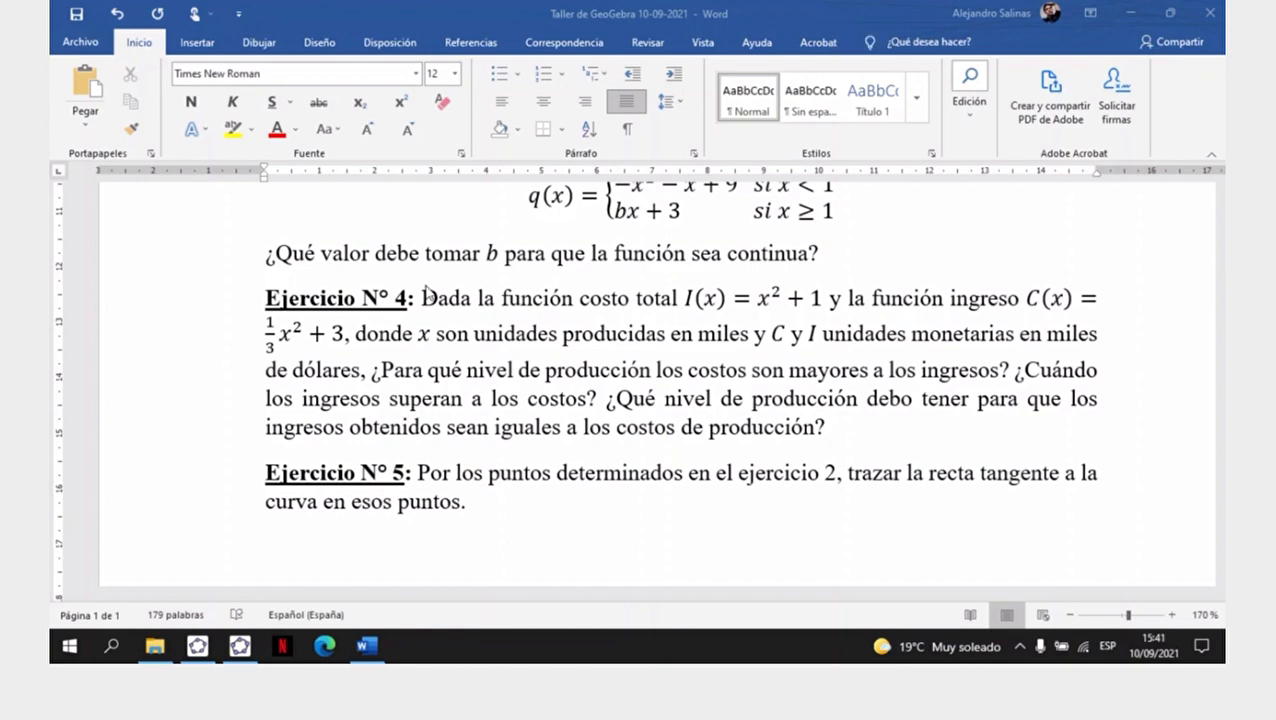
{"action": "left_click", "coordinate": [197, 646]}
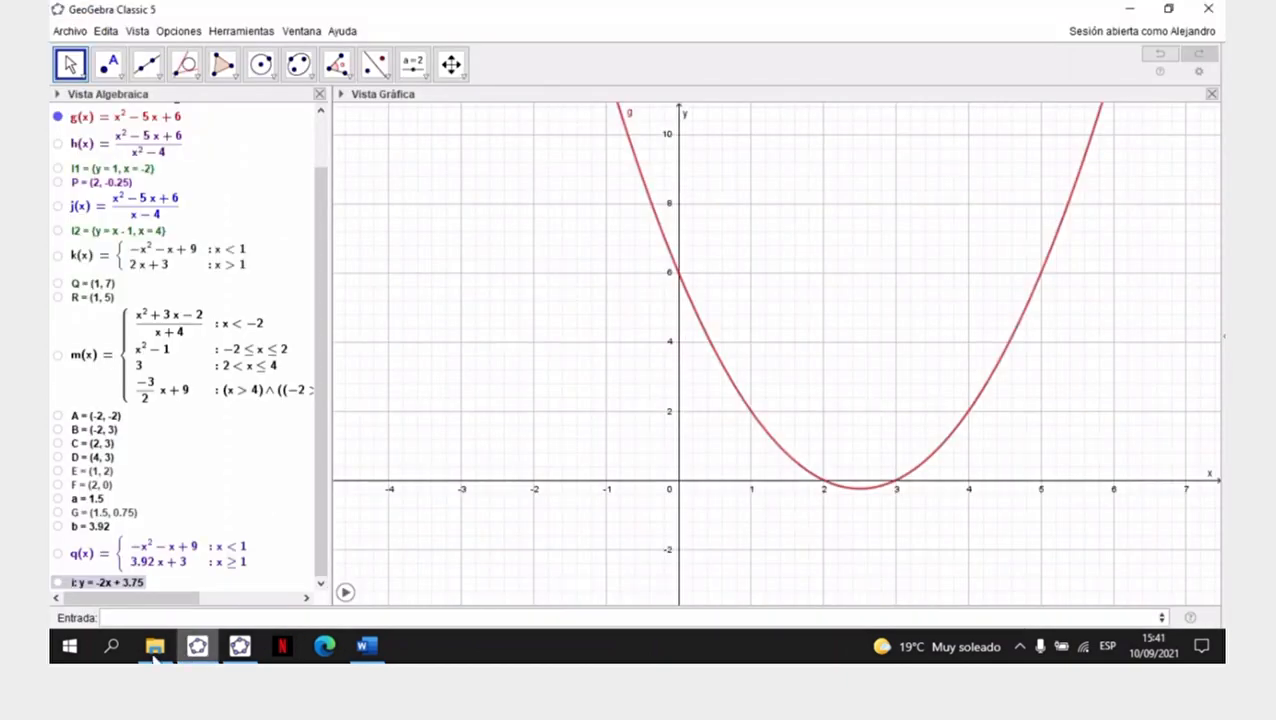
{"action": "left_click", "coordinate": [365, 646]}
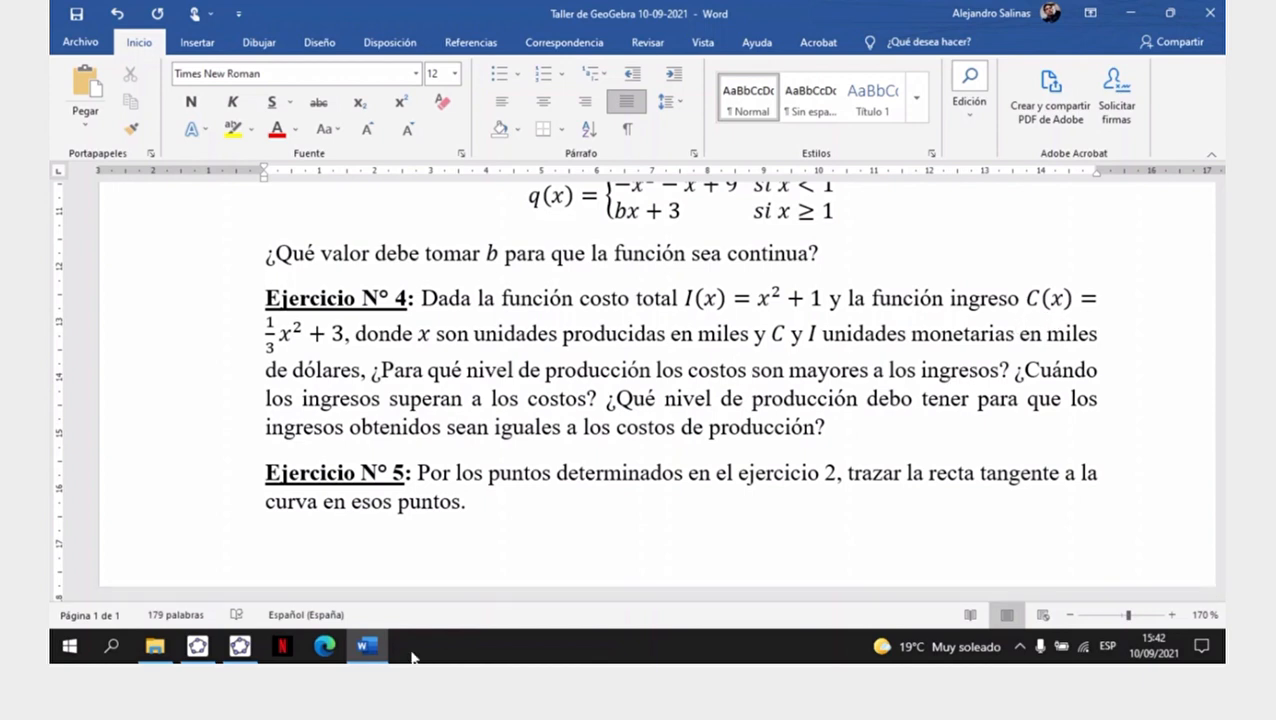
- Switch to GeoGebra Classic 5 and begin defining I(x) with the Si(<Condición>, <Entonces>) command
{"action": "left_click", "coordinate": [197, 646]}
{"action": "left_click", "coordinate": [190, 620]}
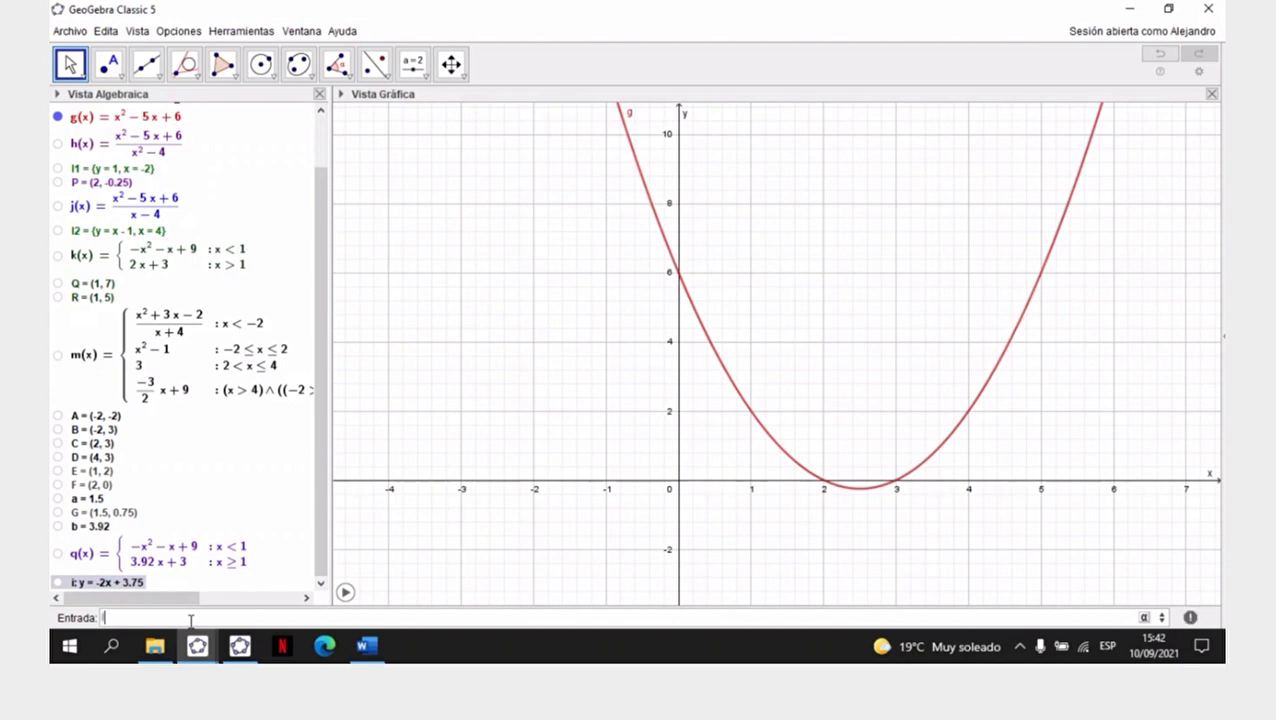
{"action": "type", "text": "(x)=si"}
{"action": "key", "text": "Down"}
{"action": "key", "text": "Down"}
{"action": "key", "text": "Down"}
{"action": "key", "text": "Down"}
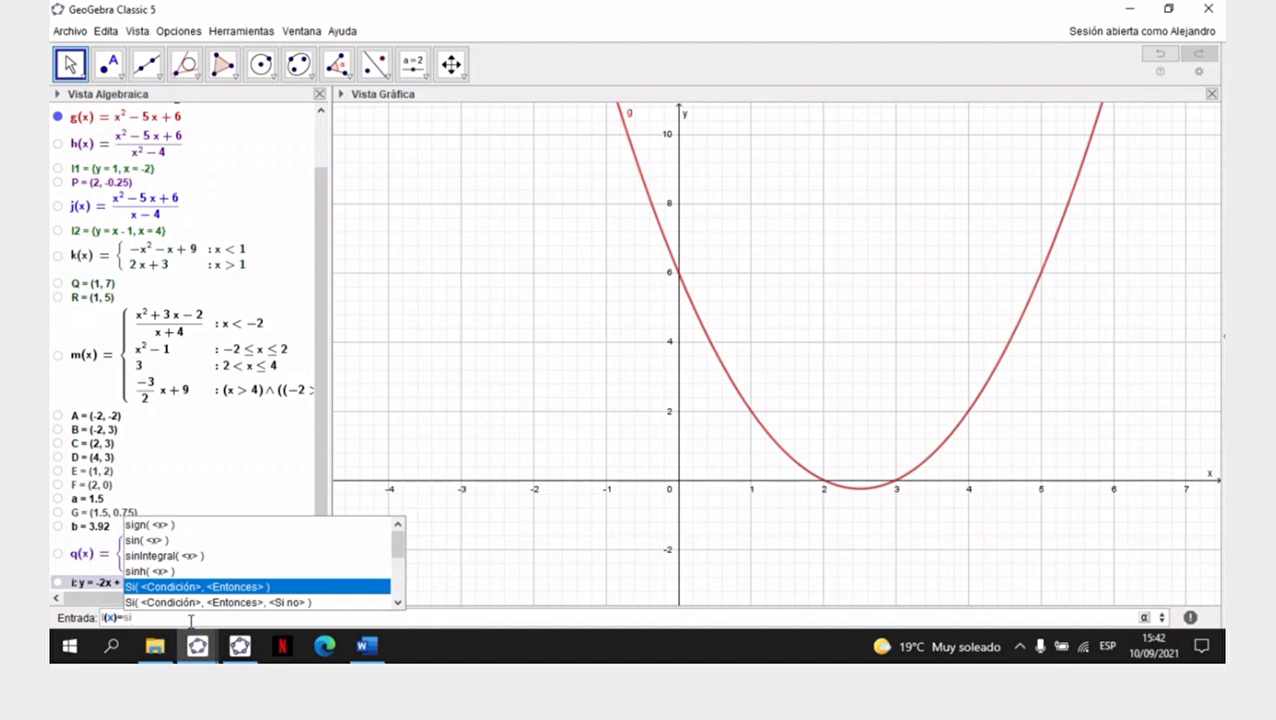
{"action": "key", "text": "Return"}
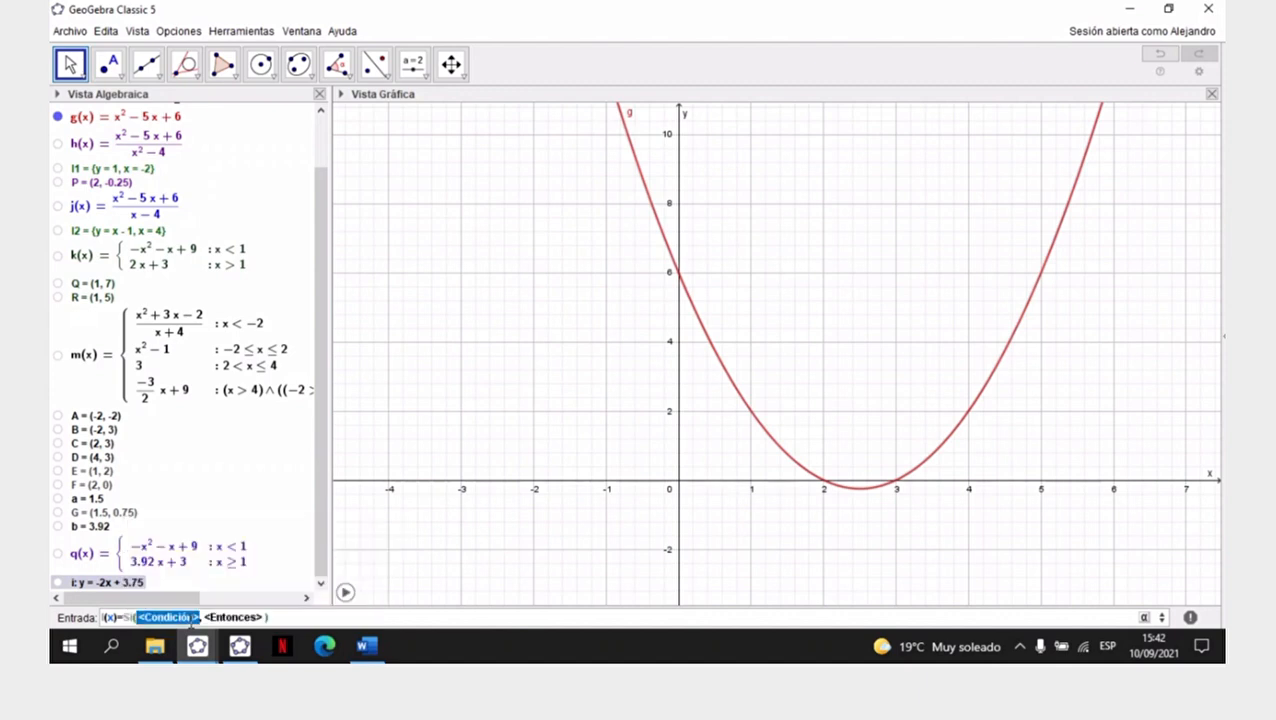
- Complete I(x) with the condition x ≥ 0 and the expression x² + 1, and hide g(x)
{"action": "type", "text": "x"}
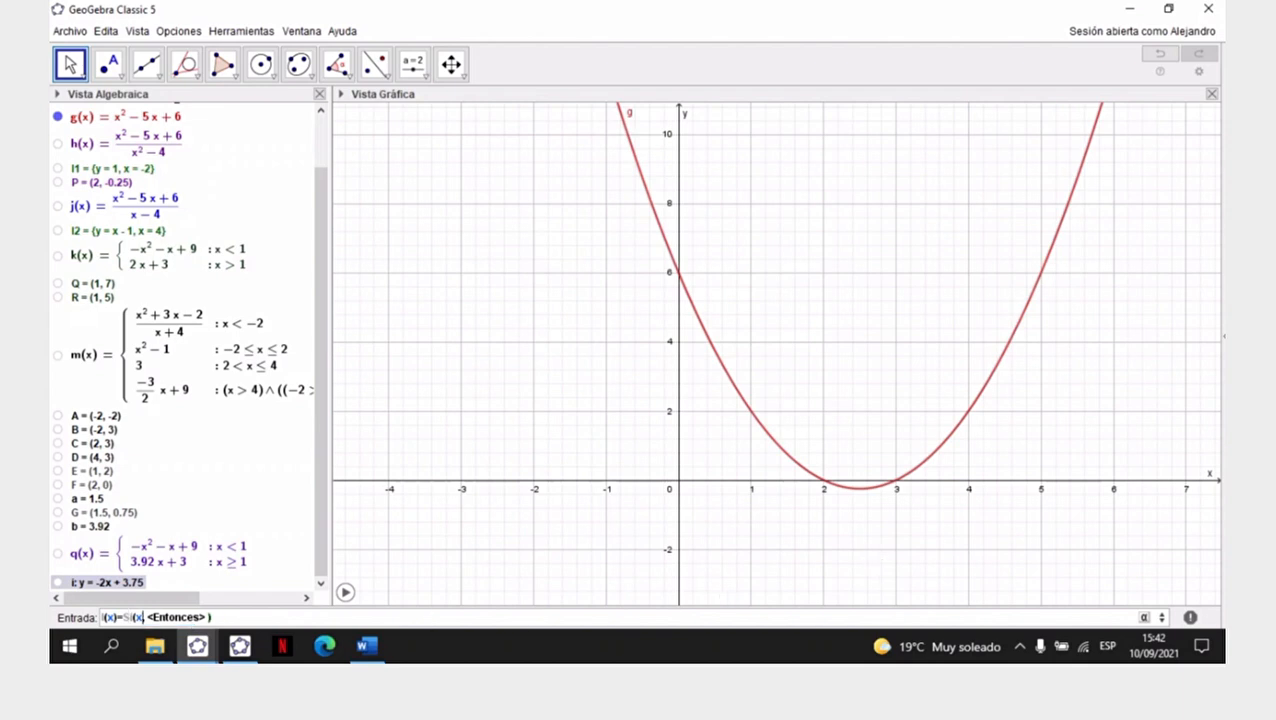
{"action": "left_click", "coordinate": [1145, 618]}
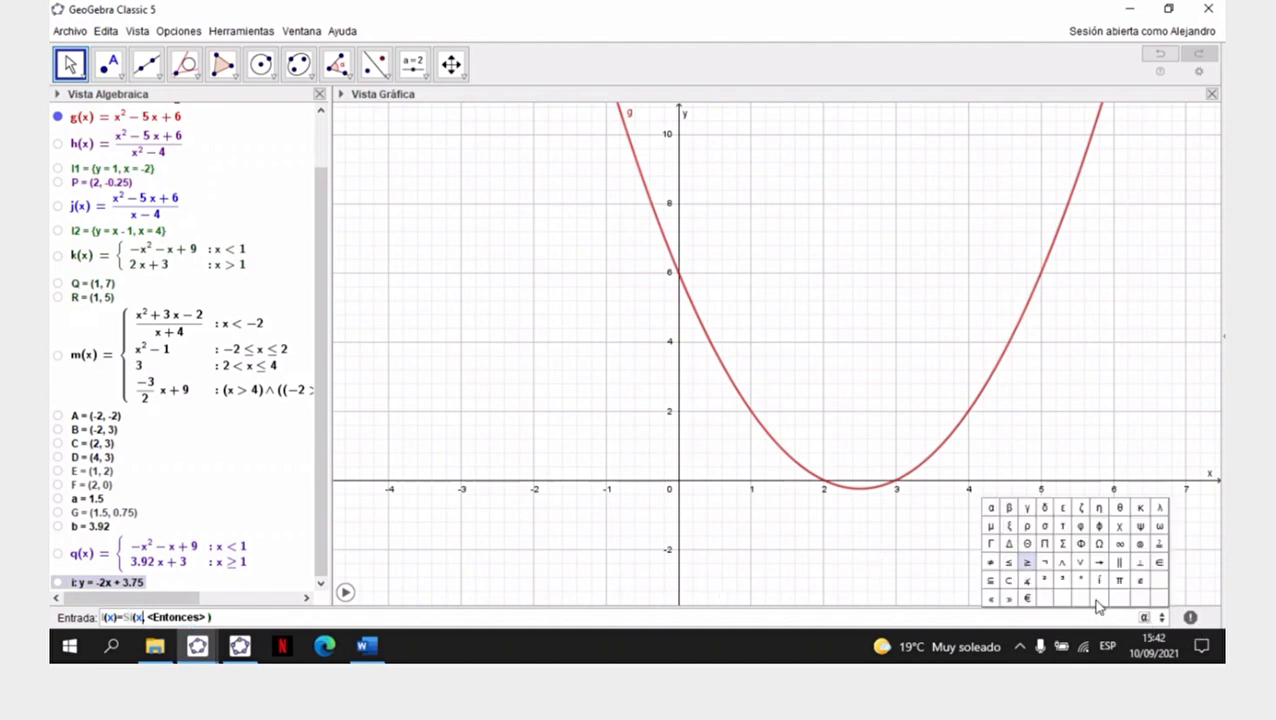
{"action": "left_click", "coordinate": [1028, 563]}
{"action": "type", "text": "0"}
{"action": "key", "text": "Tab"}
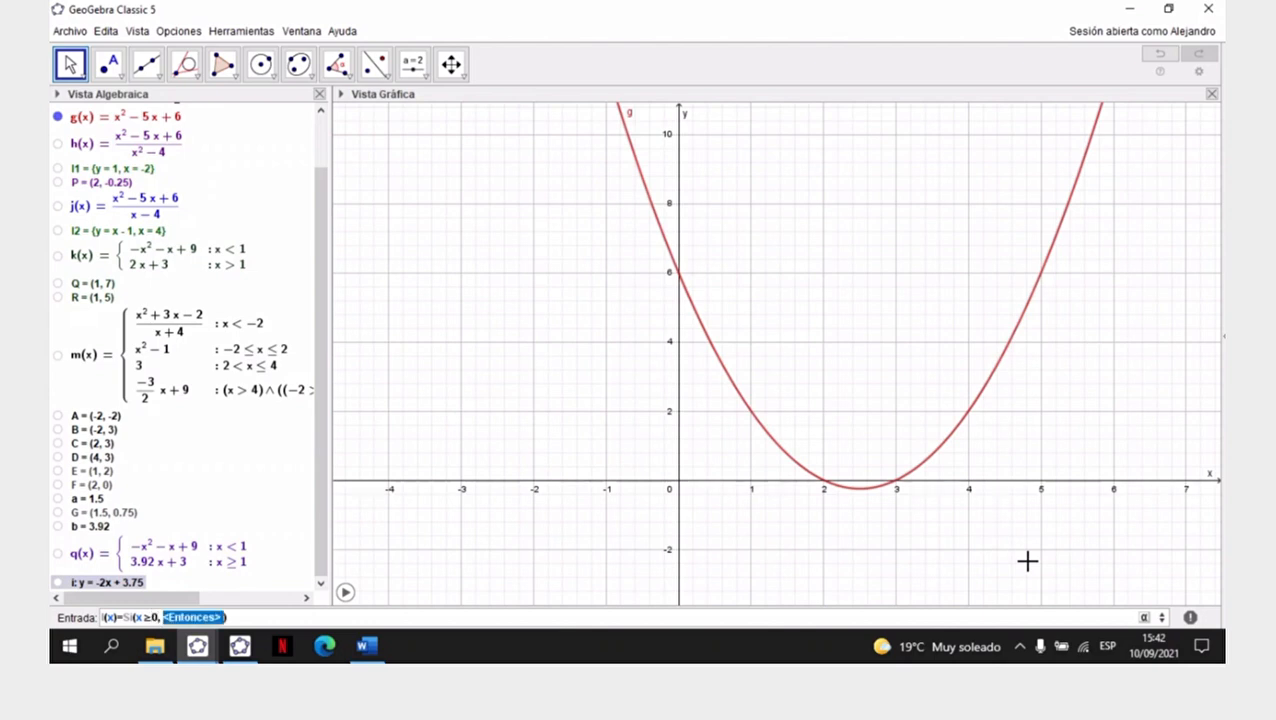
{"action": "key", "text": "BackSpace"}
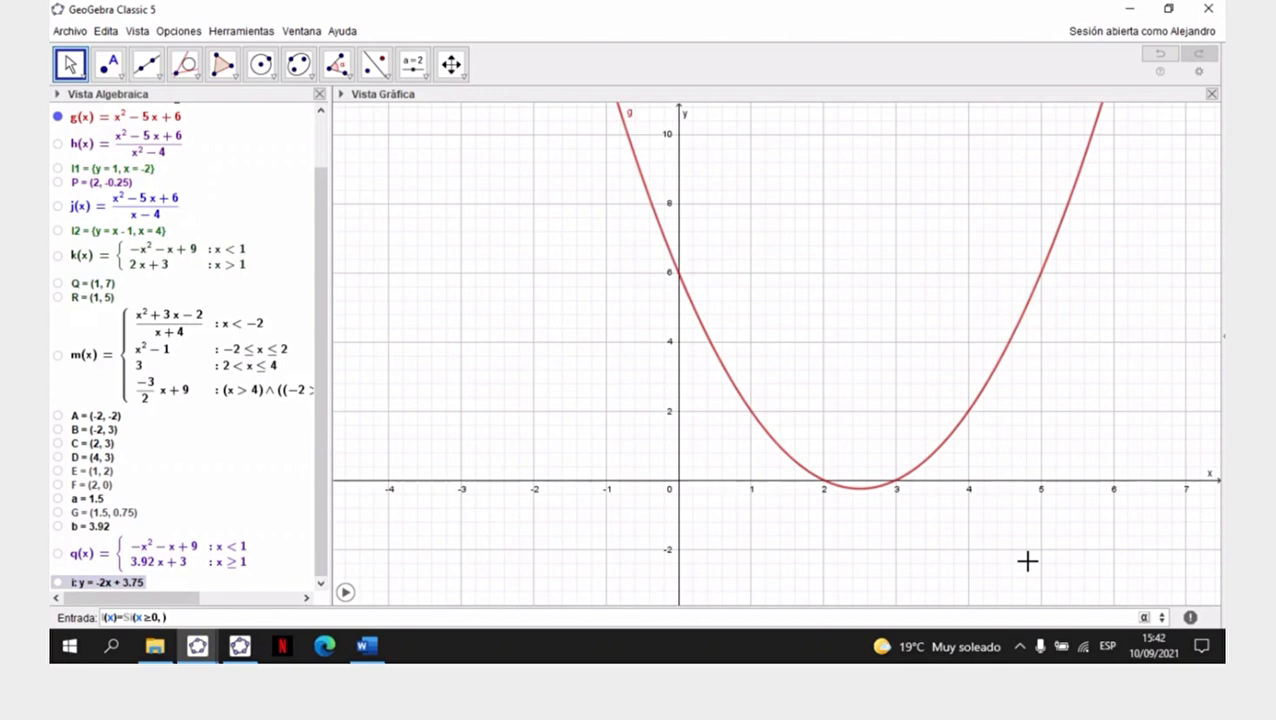
{"action": "type", "text": "2"}
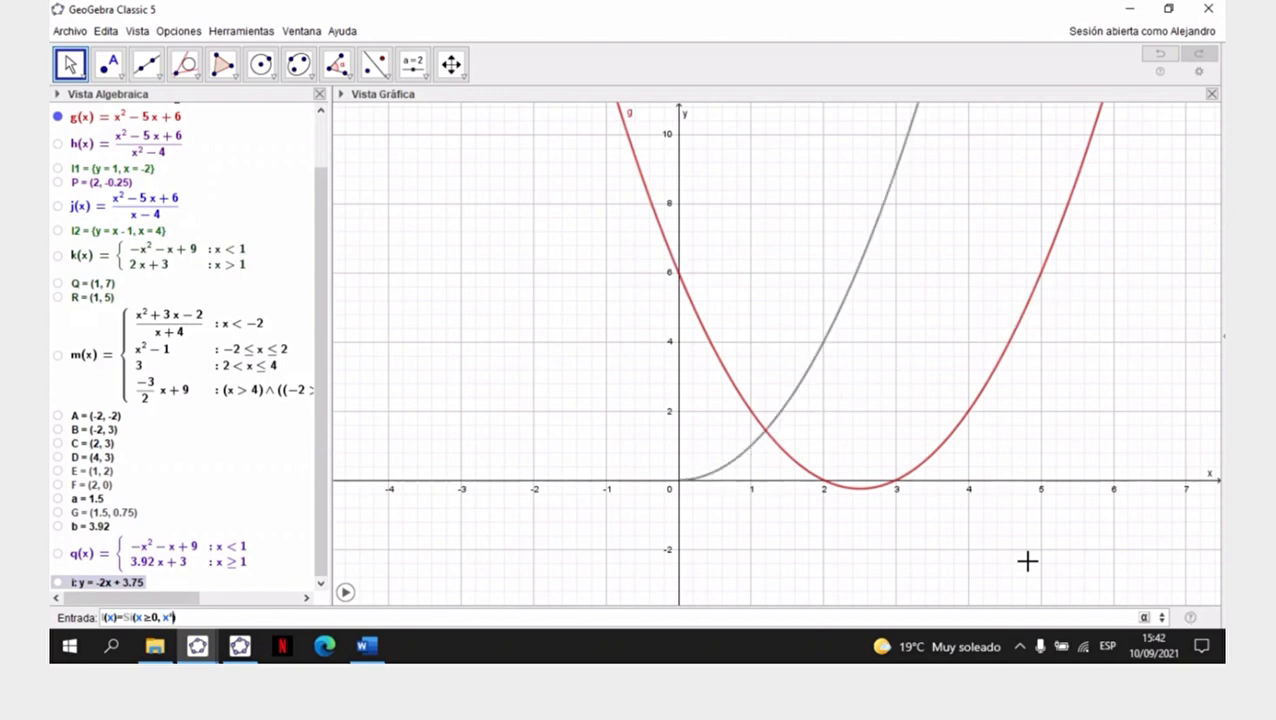
{"action": "type", "text": "+1"}
{"action": "key", "text": "Return"}
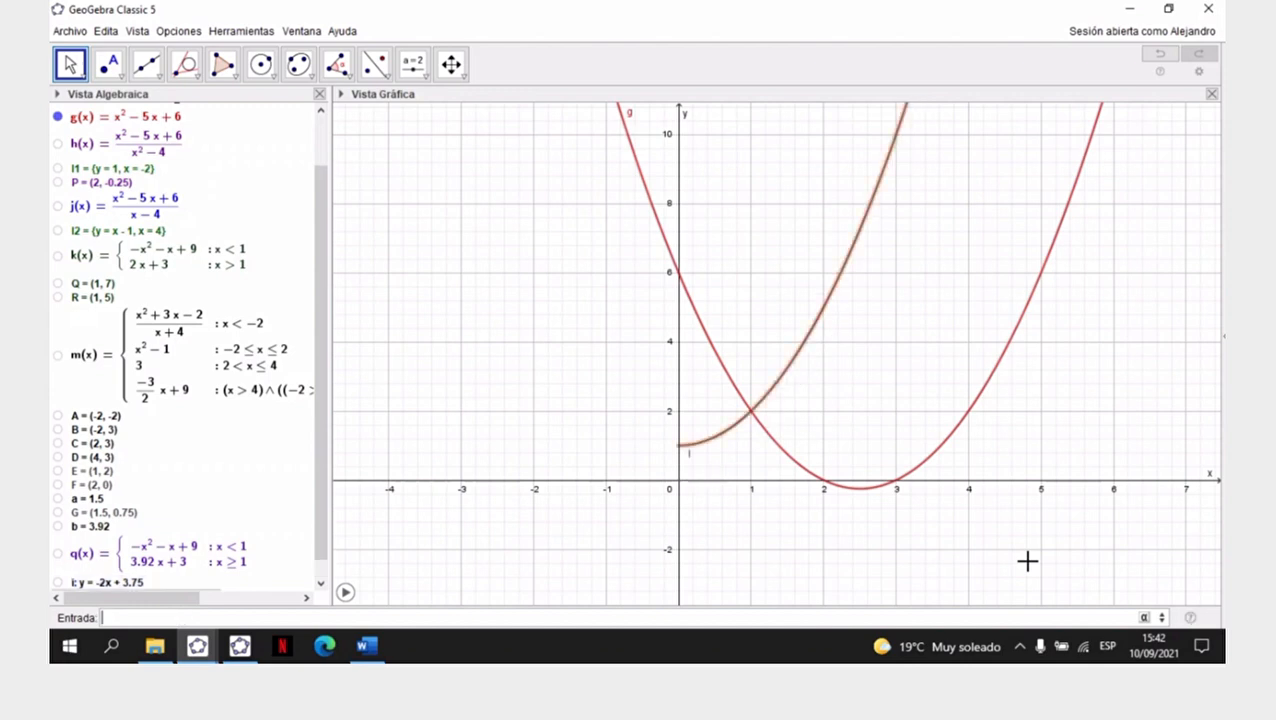
{"action": "left_click", "coordinate": [58, 117]}
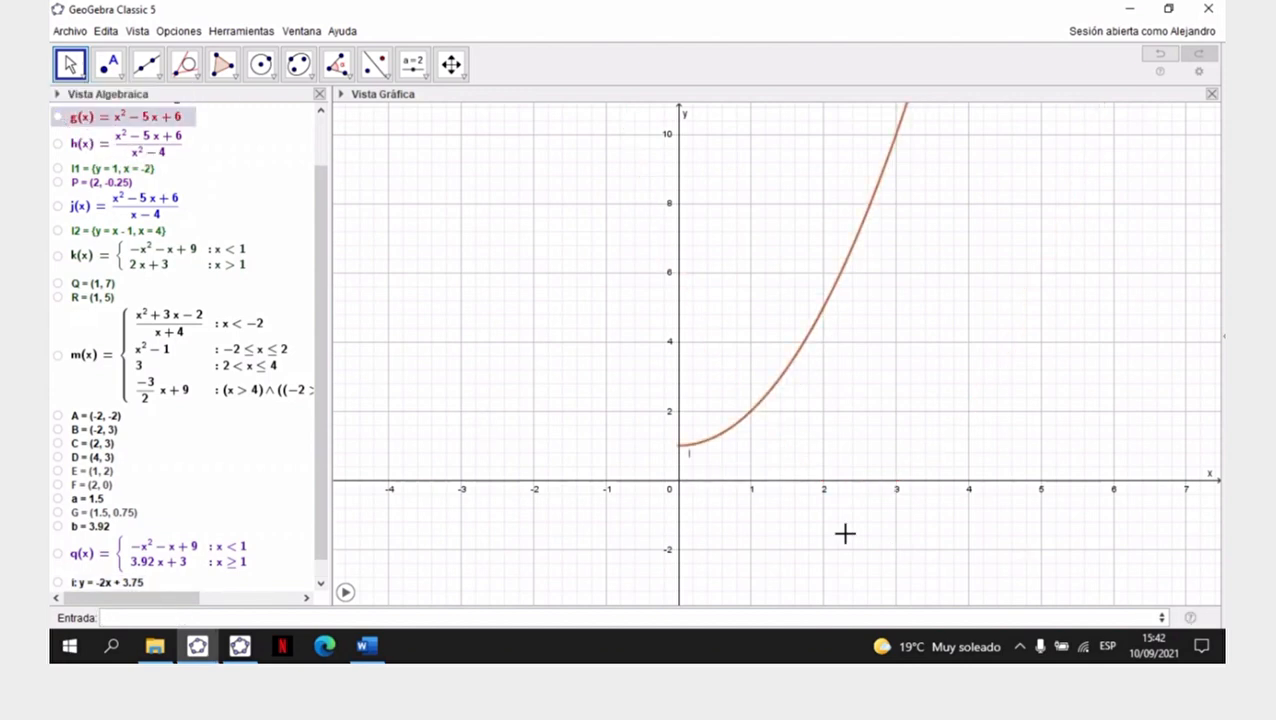
- Colour the curve of I(x) dark red, set its line opacity to 100 and hide its label
{"action": "left_click", "coordinate": [820, 320]}
{"action": "right_click", "coordinate": [820, 320]}
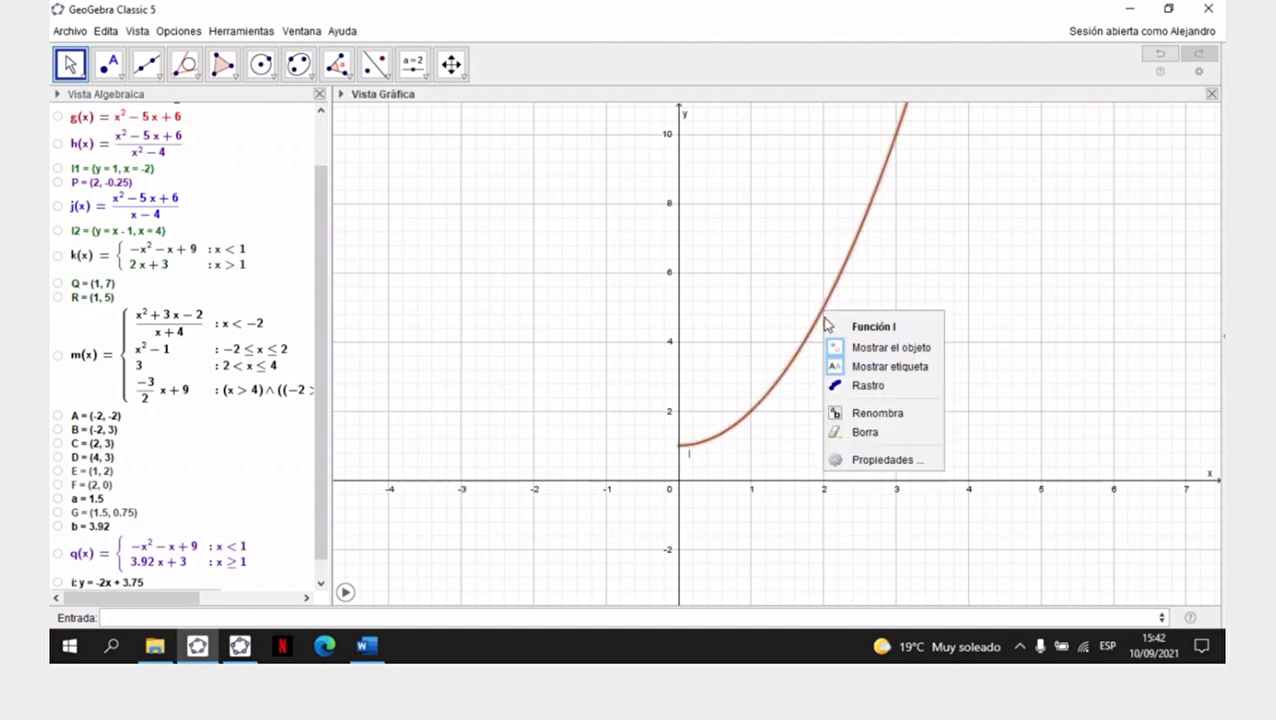
{"action": "left_click", "coordinate": [889, 460]}
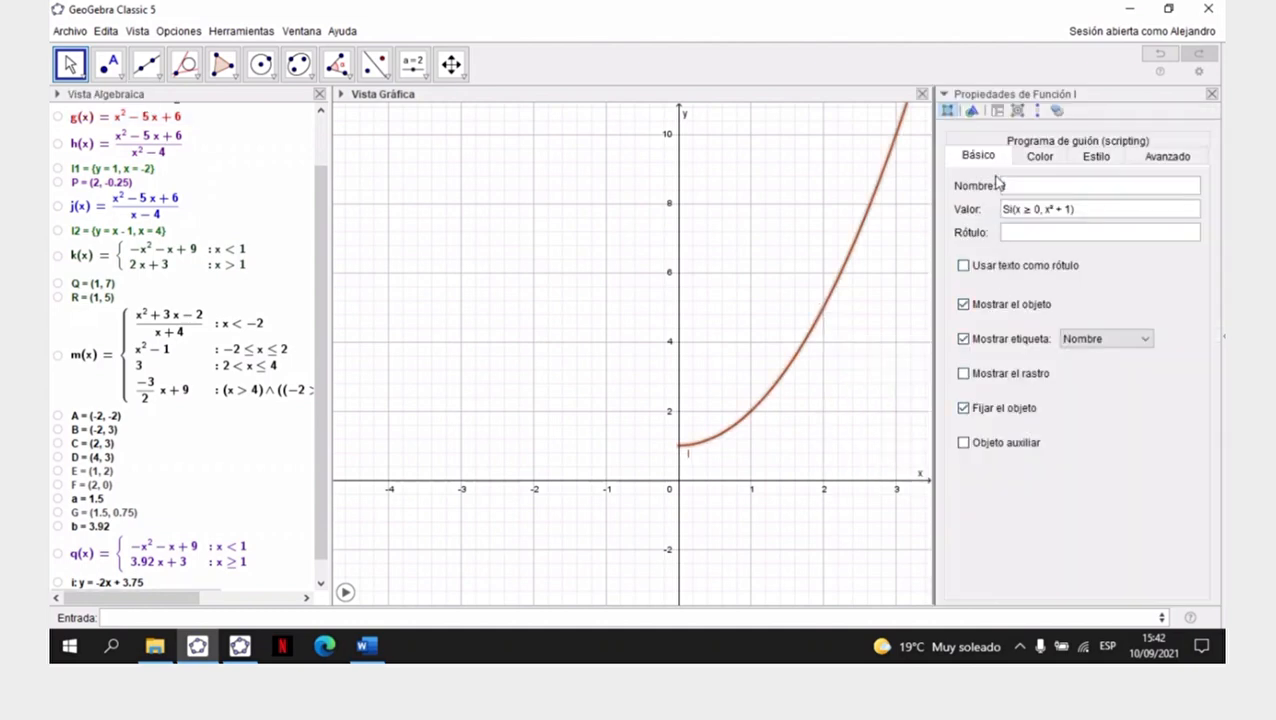
{"action": "left_click", "coordinate": [1040, 158]}
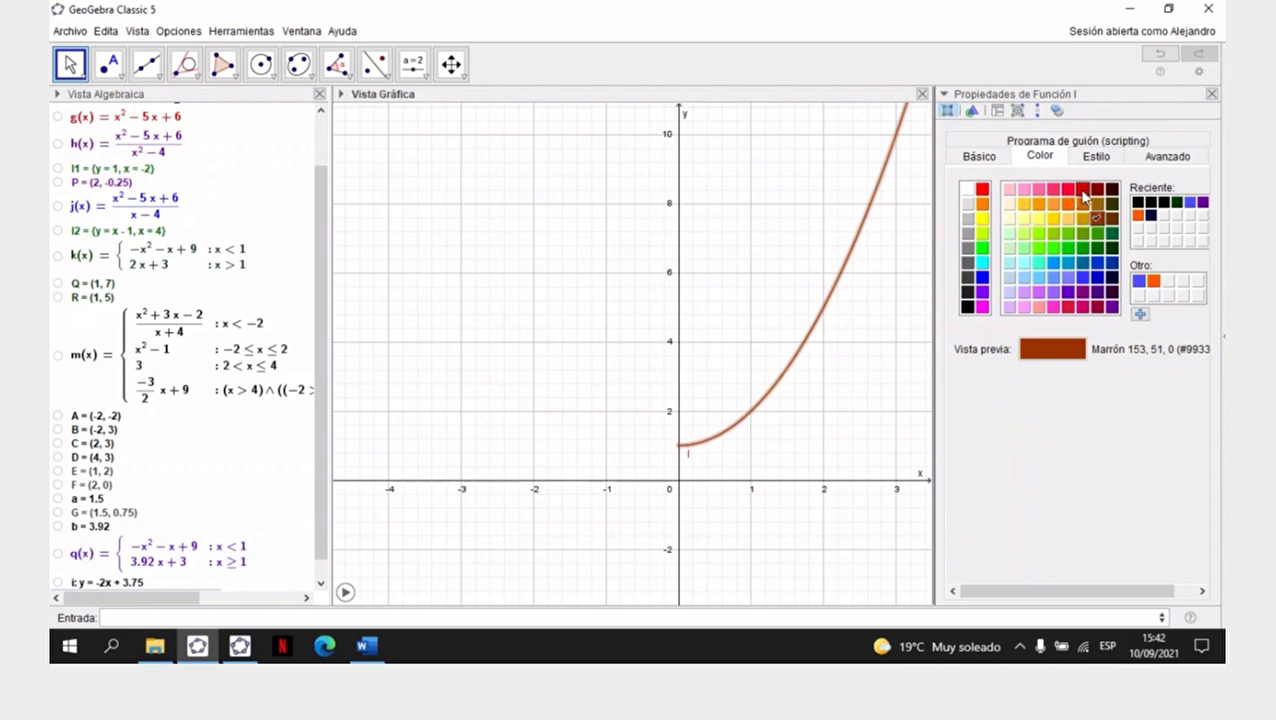
{"action": "left_click", "coordinate": [1103, 190]}
{"action": "left_click", "coordinate": [1096, 157]}
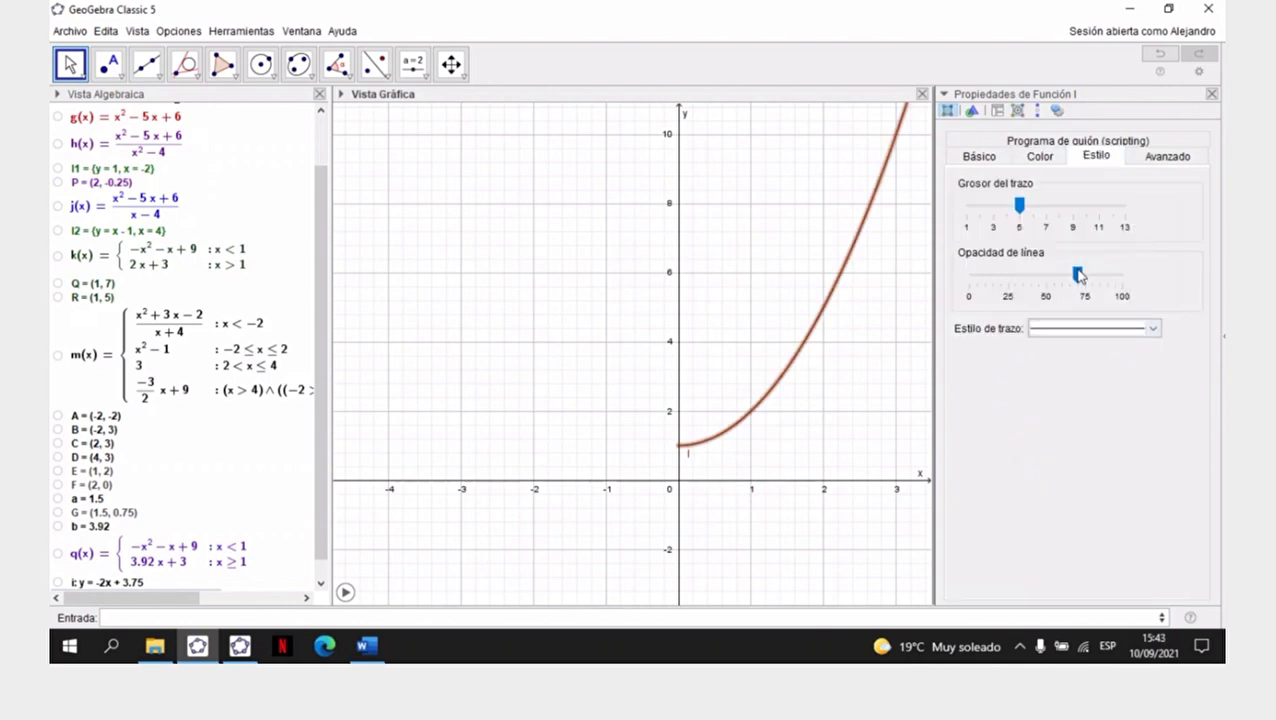
{"action": "left_click_drag", "start_coordinate": [1077, 277], "coordinate": [1162, 282]}
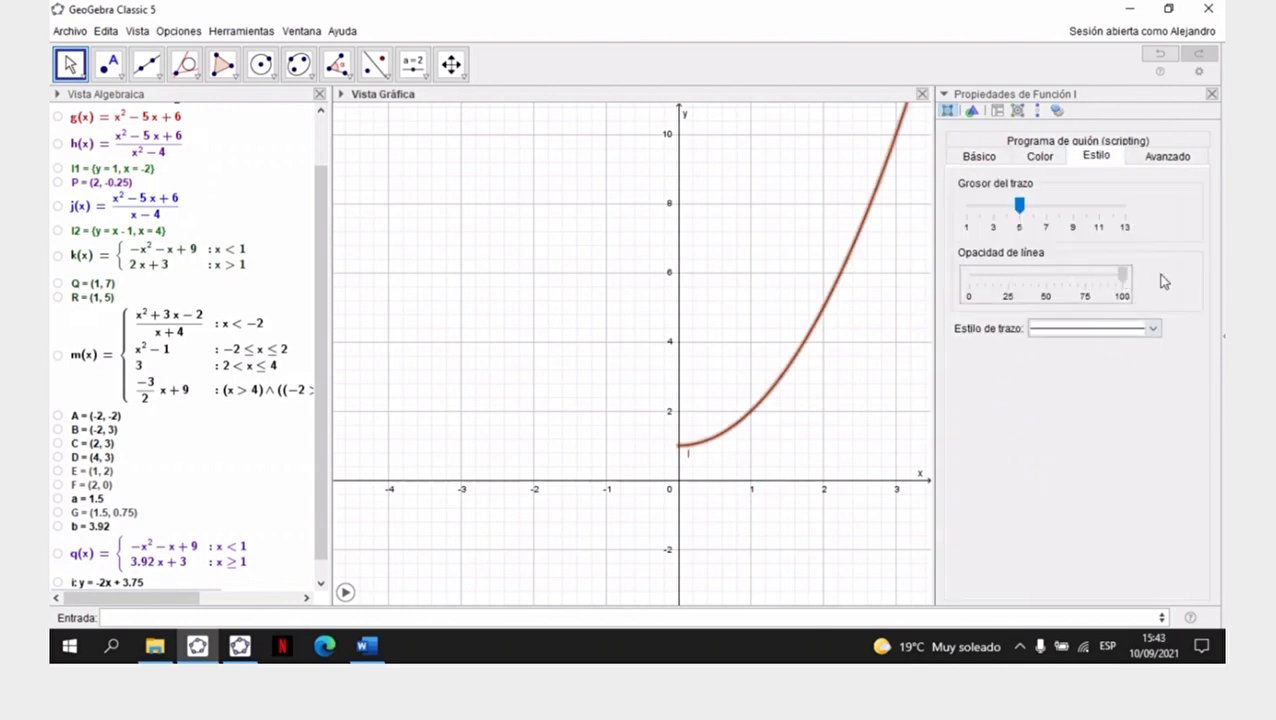
{"action": "left_click", "coordinate": [975, 159]}
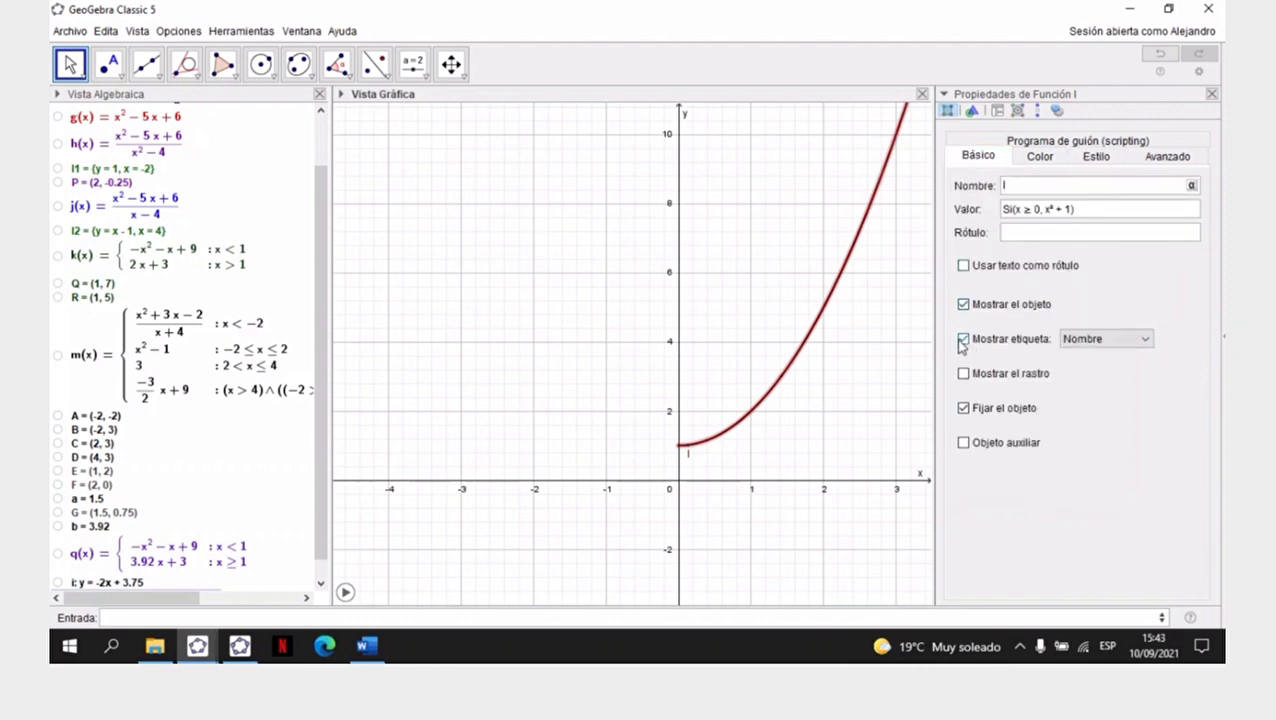
{"action": "left_click", "coordinate": [962, 340]}
{"action": "left_click", "coordinate": [1211, 94]}
{"action": "left_click_drag", "start_coordinate": [684, 447], "coordinate": [584, 493]}
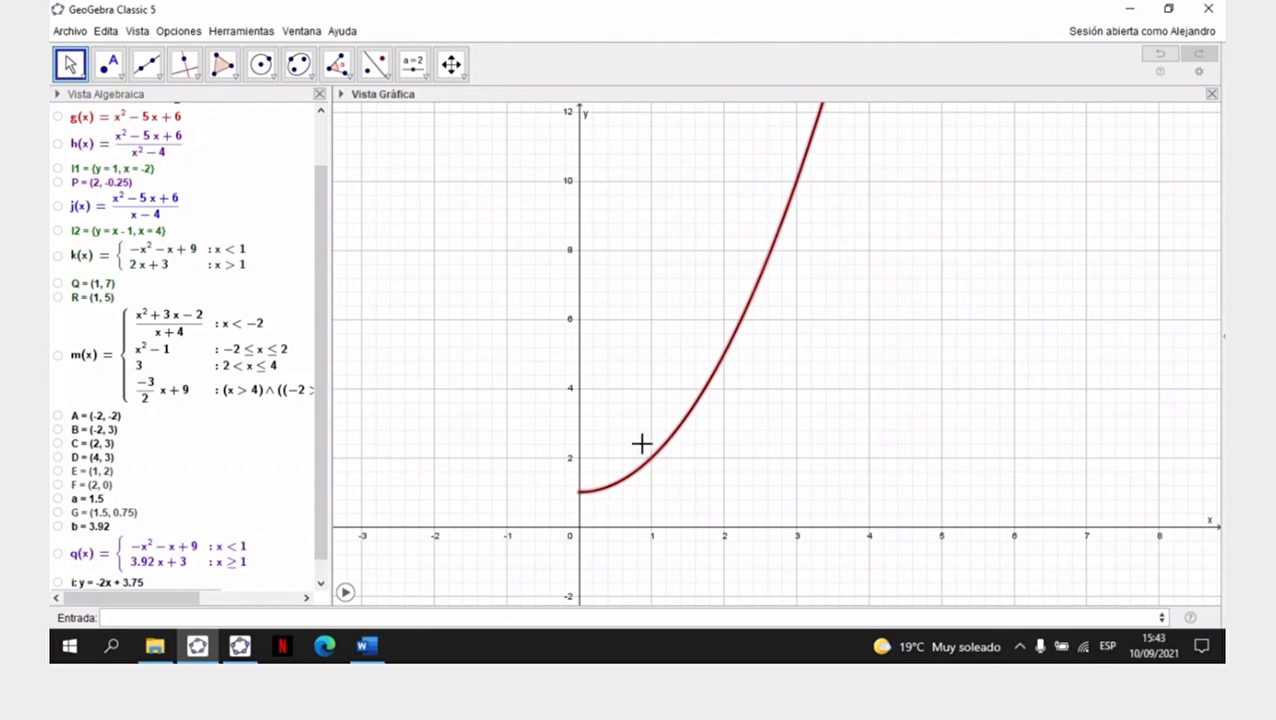
{"action": "left_click", "coordinate": [881, 33]}
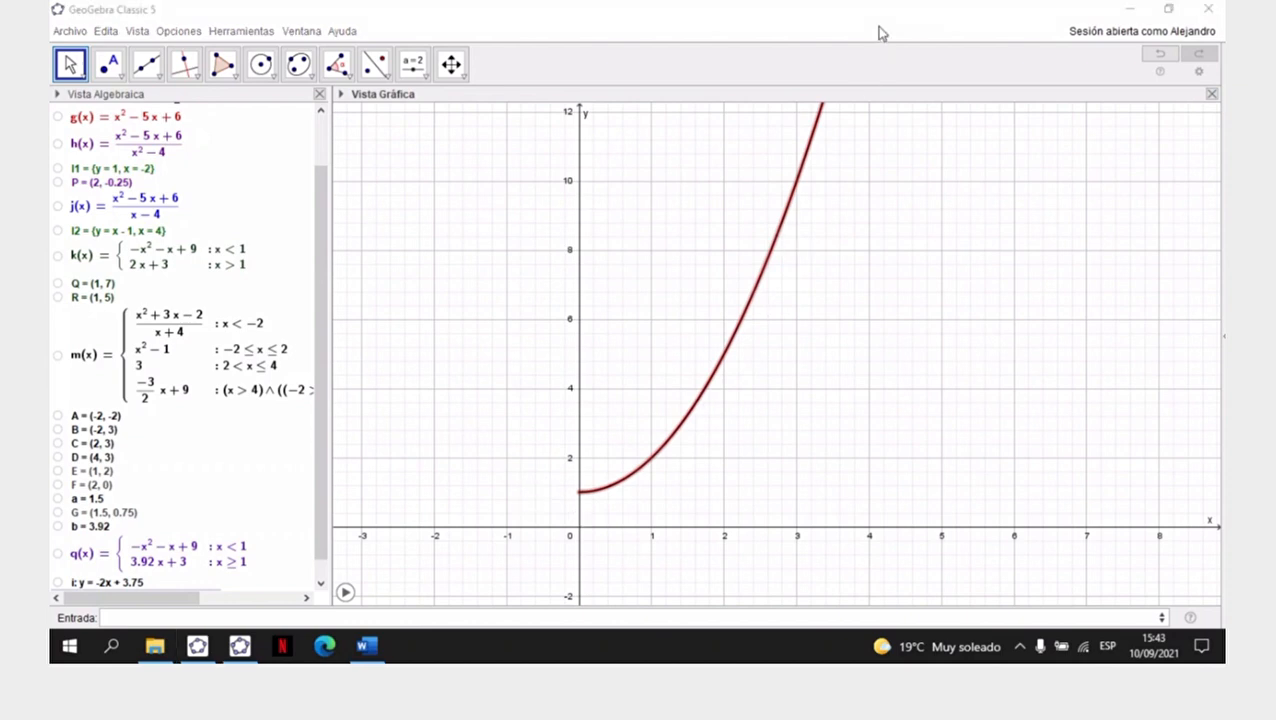
{"action": "left_click", "coordinate": [685, 346]}
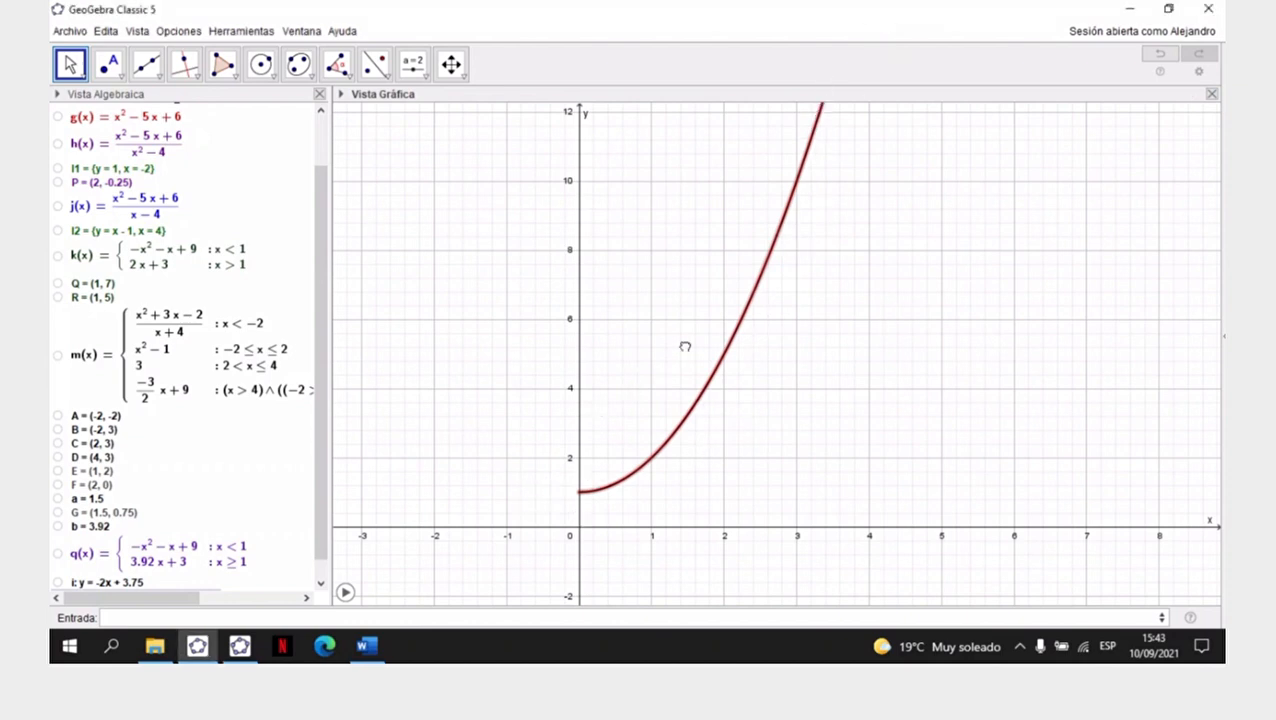
{"action": "left_click_drag", "start_coordinate": [635, 412], "coordinate": [695, 370]}
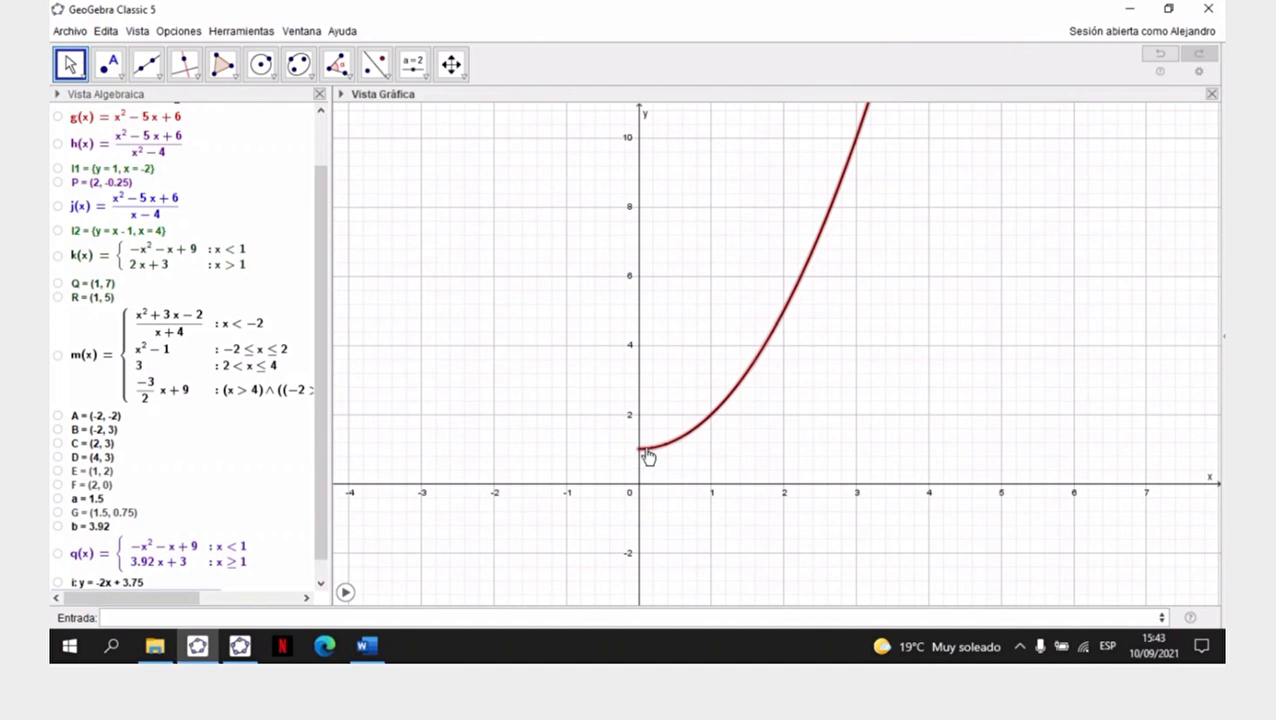
- Begin defining C(x) with the Si(<Condición>, <Entonces>) command
{"action": "left_click", "coordinate": [381, 618]}
{"action": "type", "text": "C(x)"}
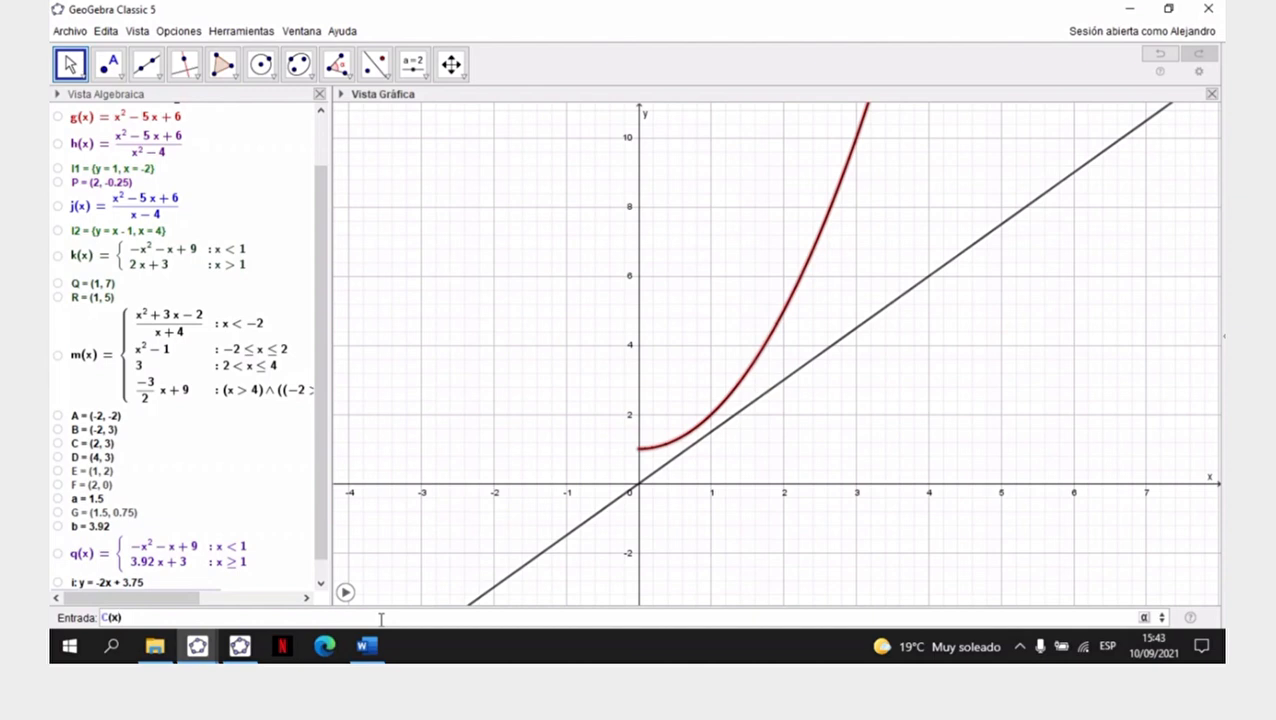
{"action": "type", "text": "=si"}
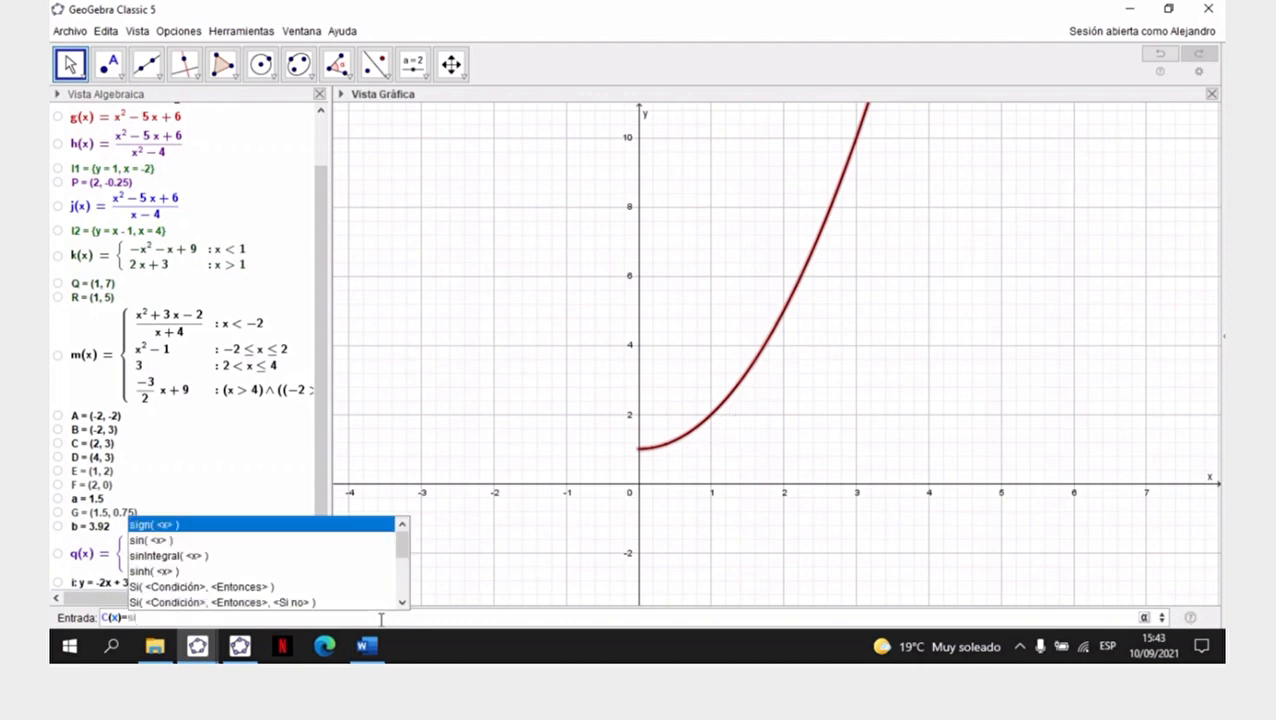
{"action": "key", "text": "Down"}
{"action": "key", "text": "Down"}
{"action": "key", "text": "Down"}
{"action": "key", "text": "Down"}
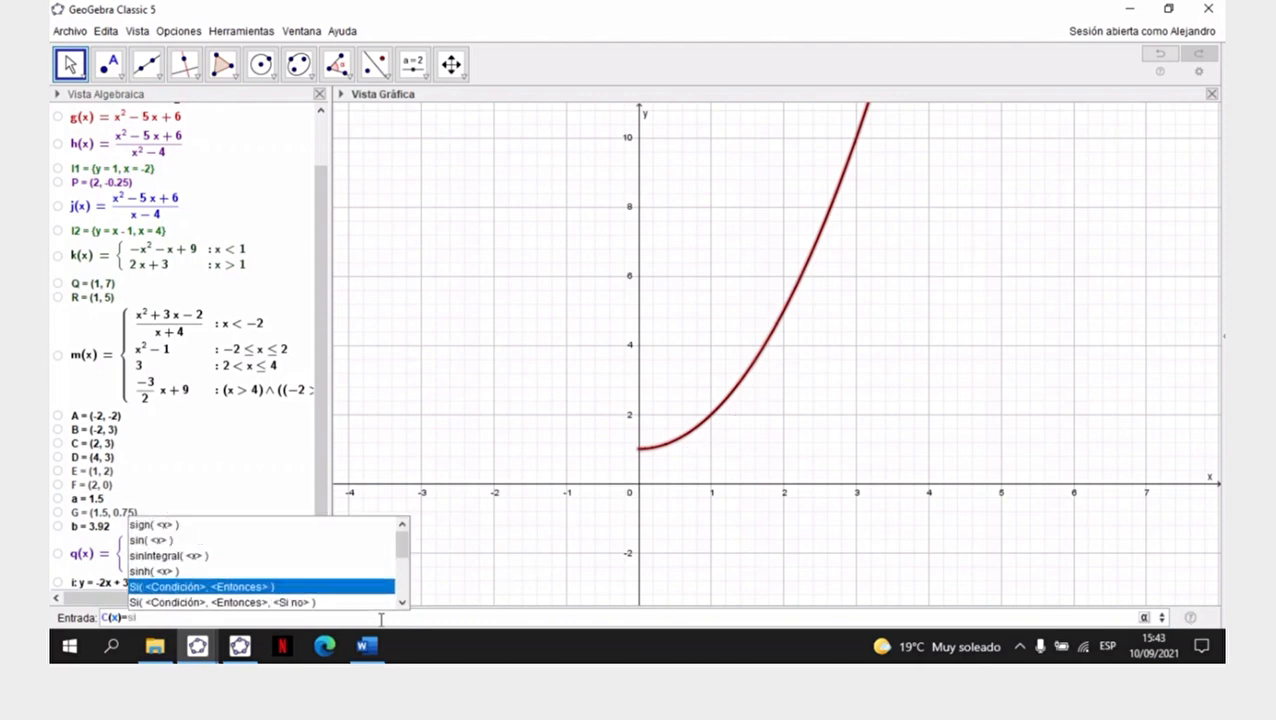
{"action": "key", "text": "Return"}
- Complete C(x) with the condition x ≥ 0 and the expression 1/3x² + 3, and show its curve in the graph
{"action": "key", "text": "BackSpace"}
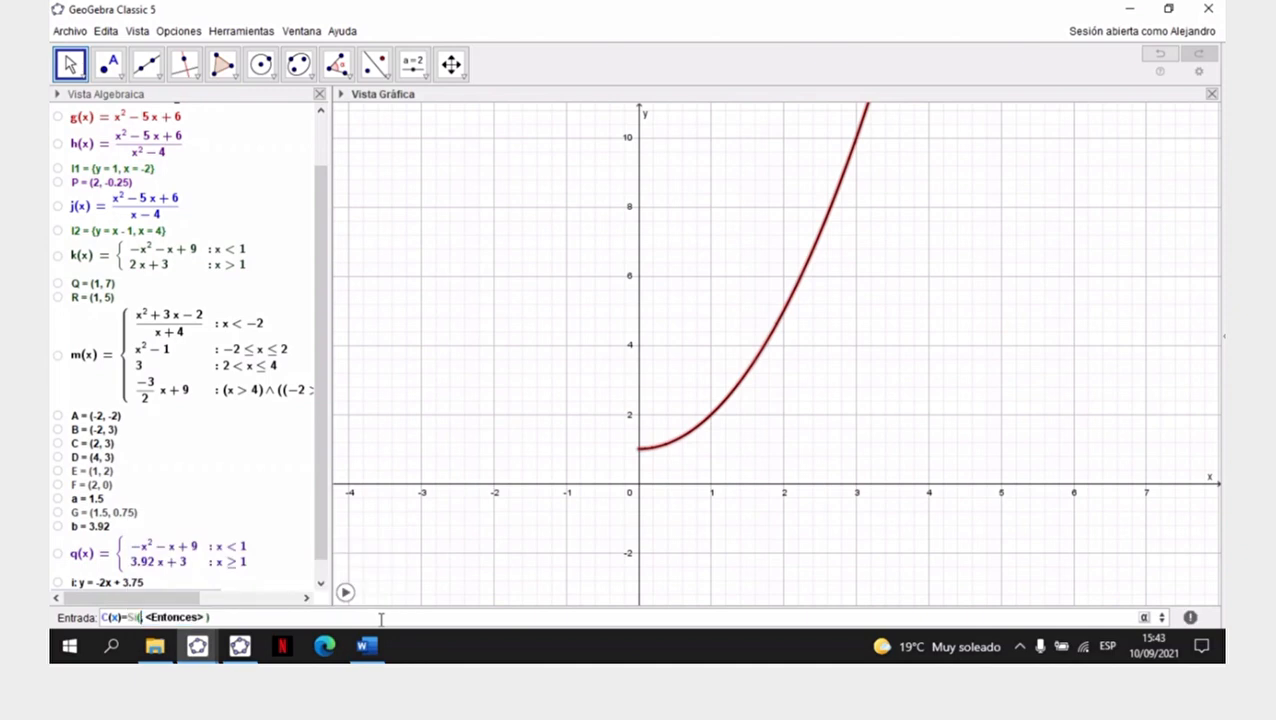
{"action": "type", "text": "x"}
{"action": "left_click", "coordinate": [1147, 617]}
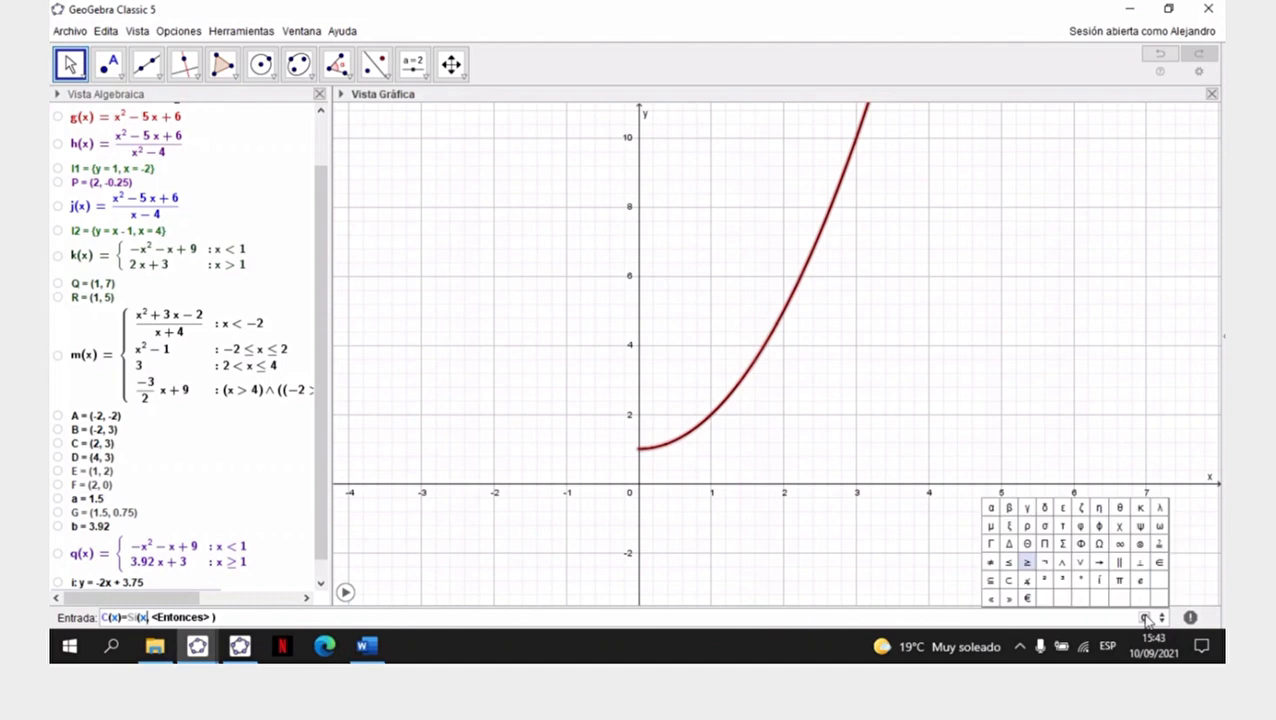
{"action": "left_click", "coordinate": [1028, 565]}
{"action": "type", "text": "0,"}
{"action": "key", "text": "Tab"}
{"action": "key", "text": "BackSpace"}
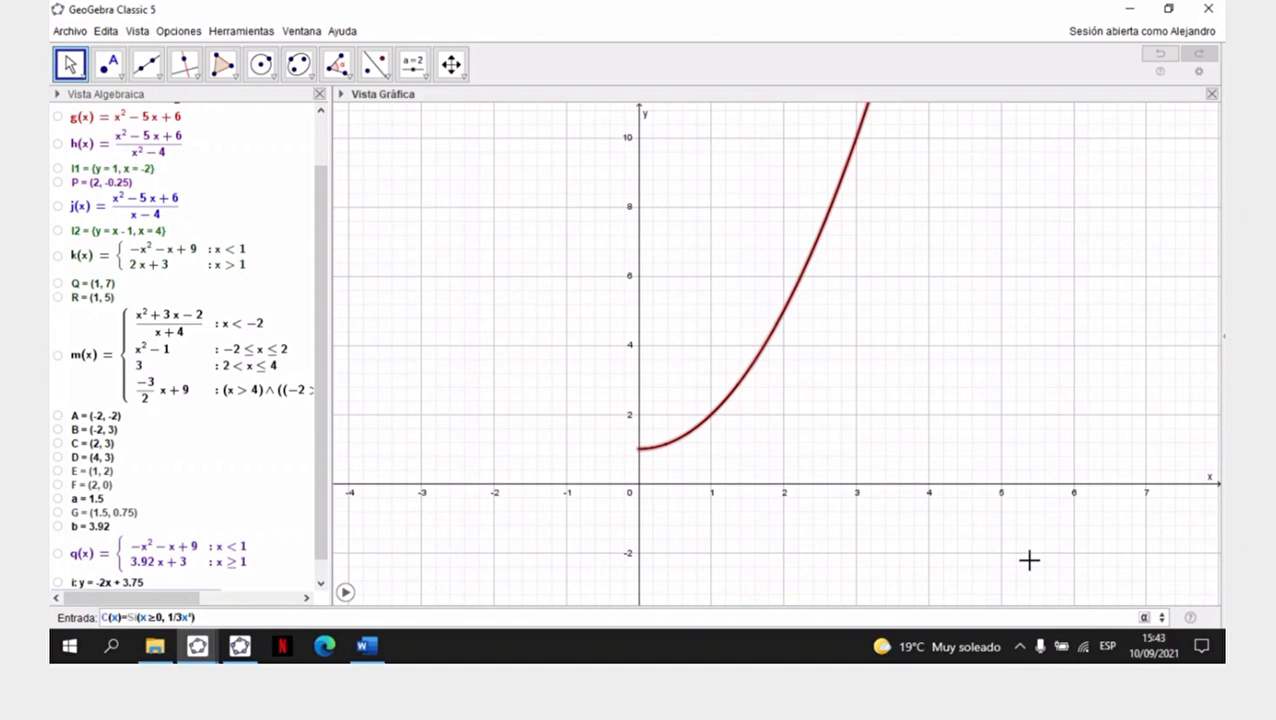
{"action": "type", "text": "+3"}
{"action": "key", "text": "Return"}
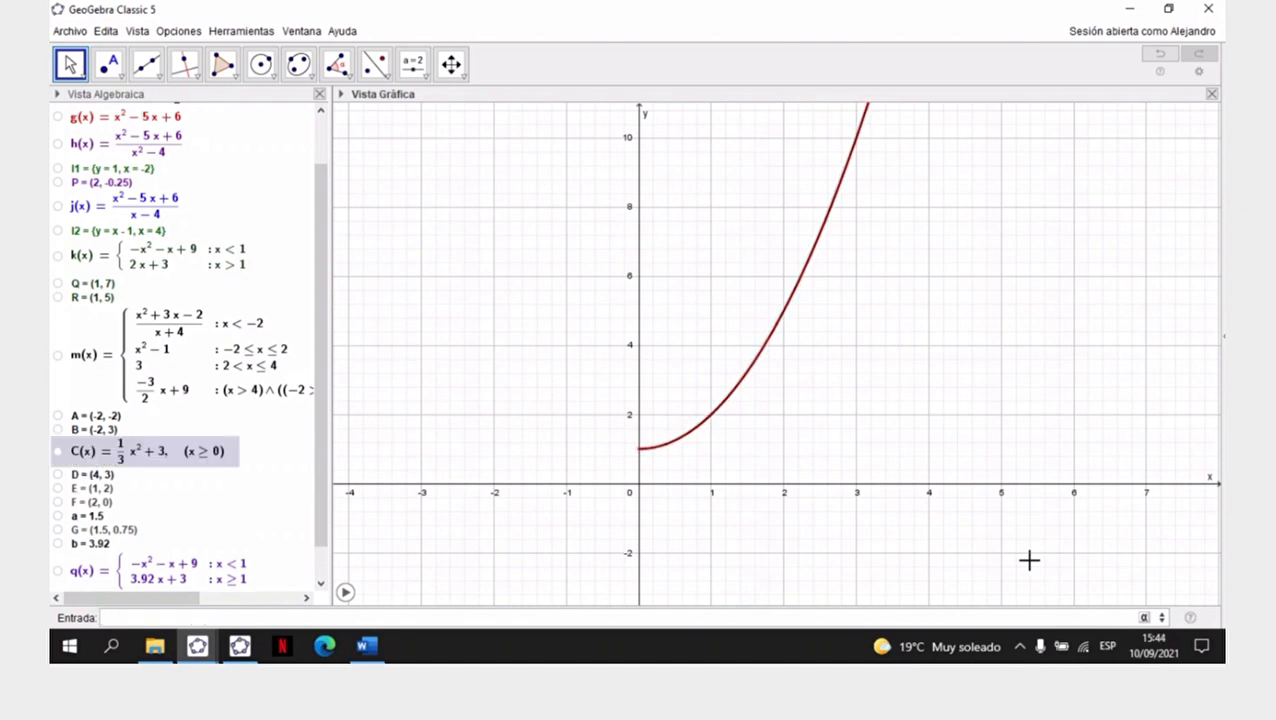
{"action": "left_click", "coordinate": [58, 452]}
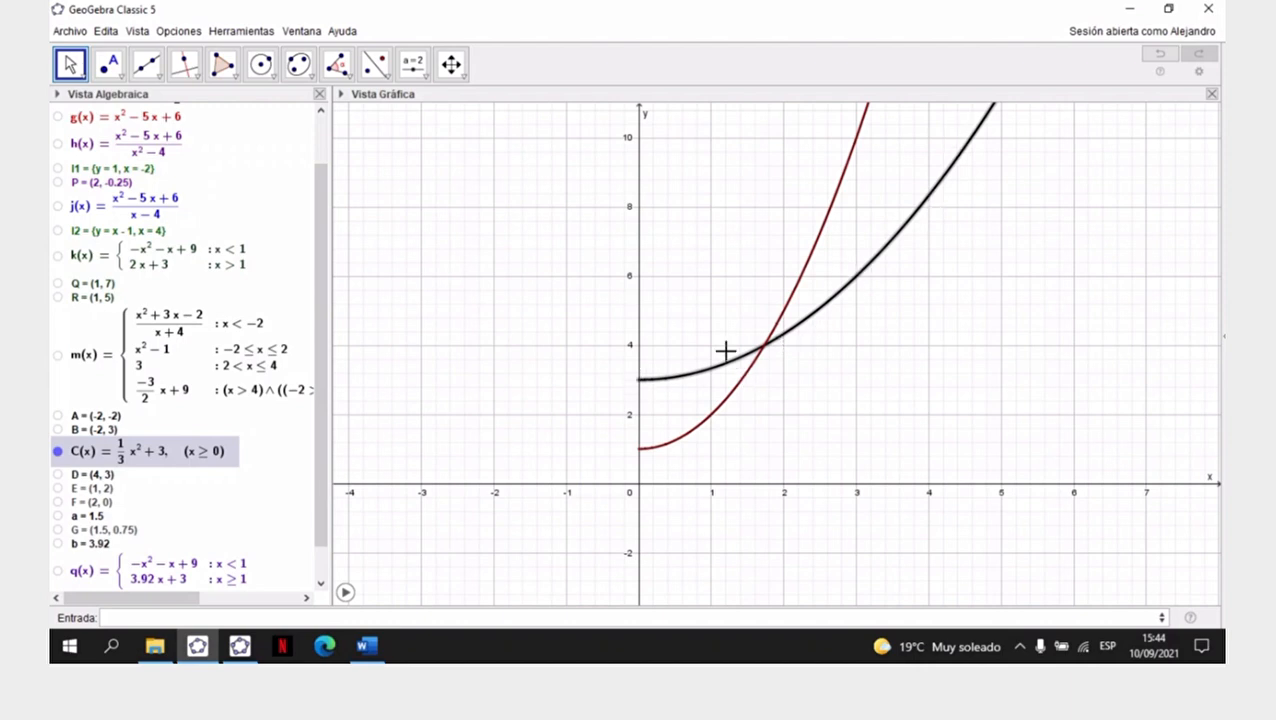
{"action": "left_click", "coordinate": [497, 449]}
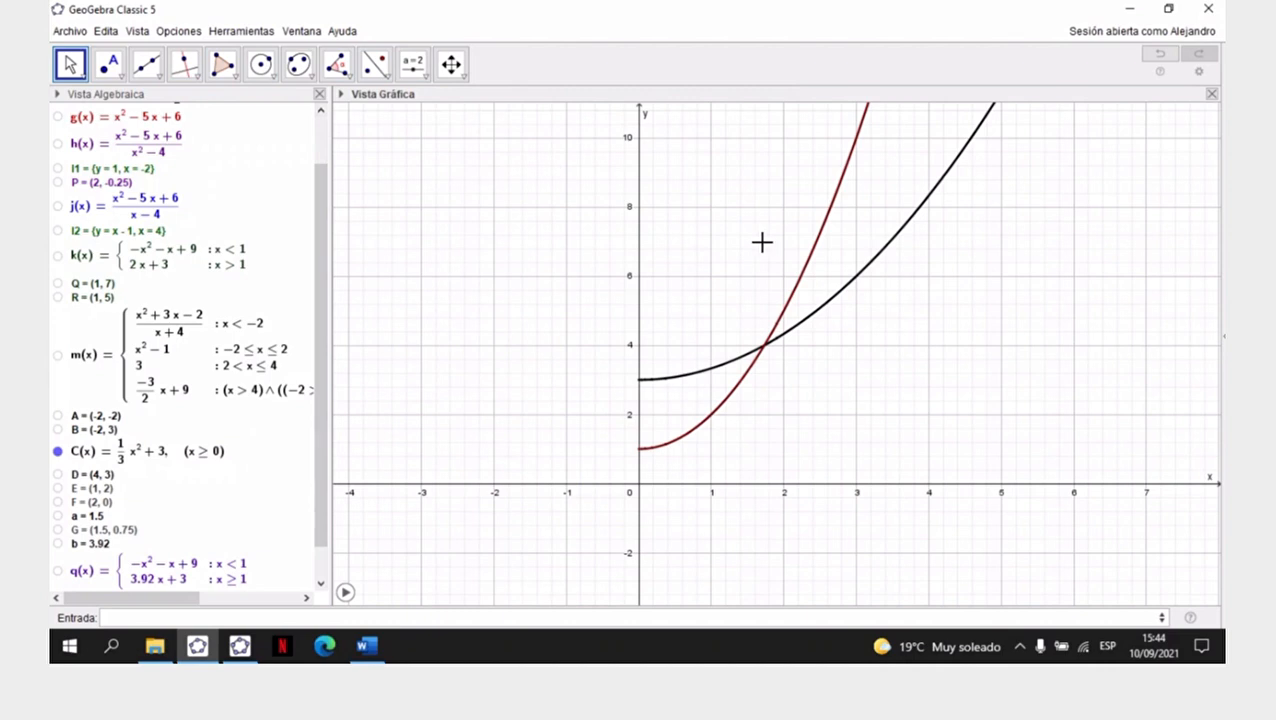
- Rescale the y-axis and stretch the x-axis to enlarge the area where I(x) and C(x) cross
{"action": "left_click_drag", "start_coordinate": [726, 228], "coordinate": [689, 305]}
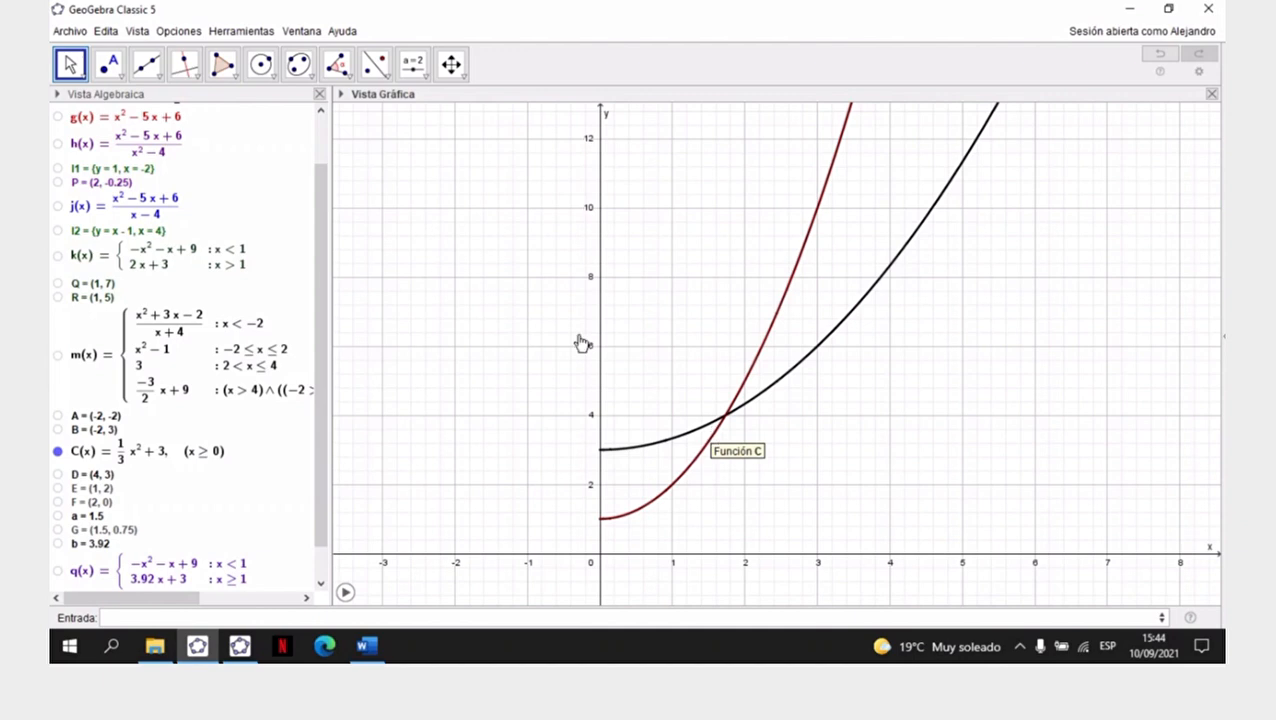
{"action": "left_click", "coordinate": [451, 66]}
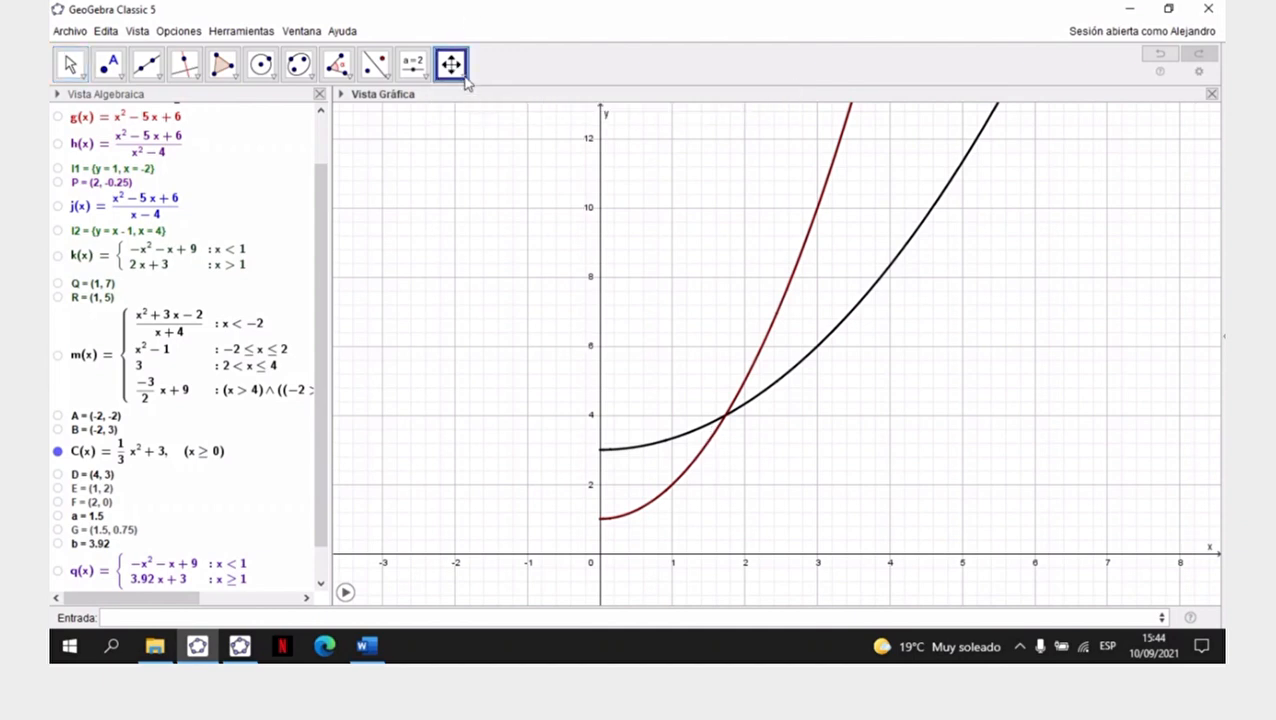
{"action": "left_click", "coordinate": [465, 80]}
{"action": "left_click", "coordinate": [480, 103]}
{"action": "left_click_drag", "start_coordinate": [596, 366], "coordinate": [606, 238]}
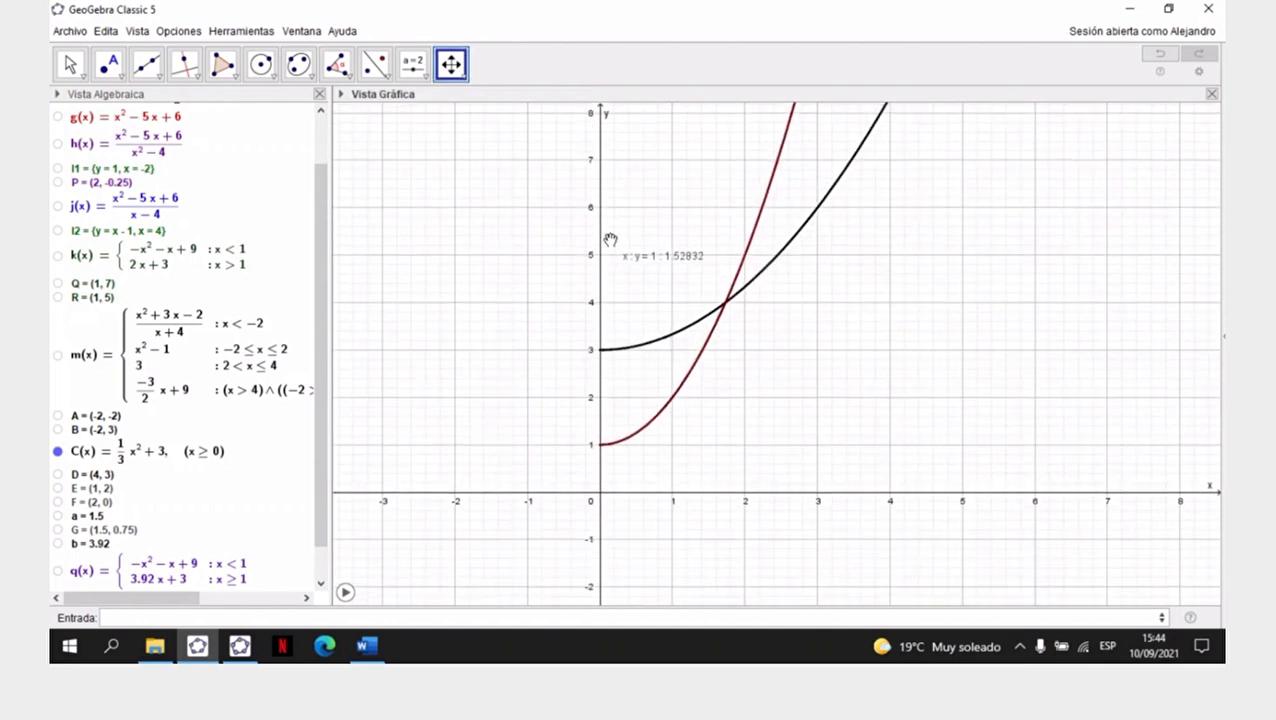
{"action": "left_click_drag", "start_coordinate": [763, 493], "coordinate": [826, 491]}
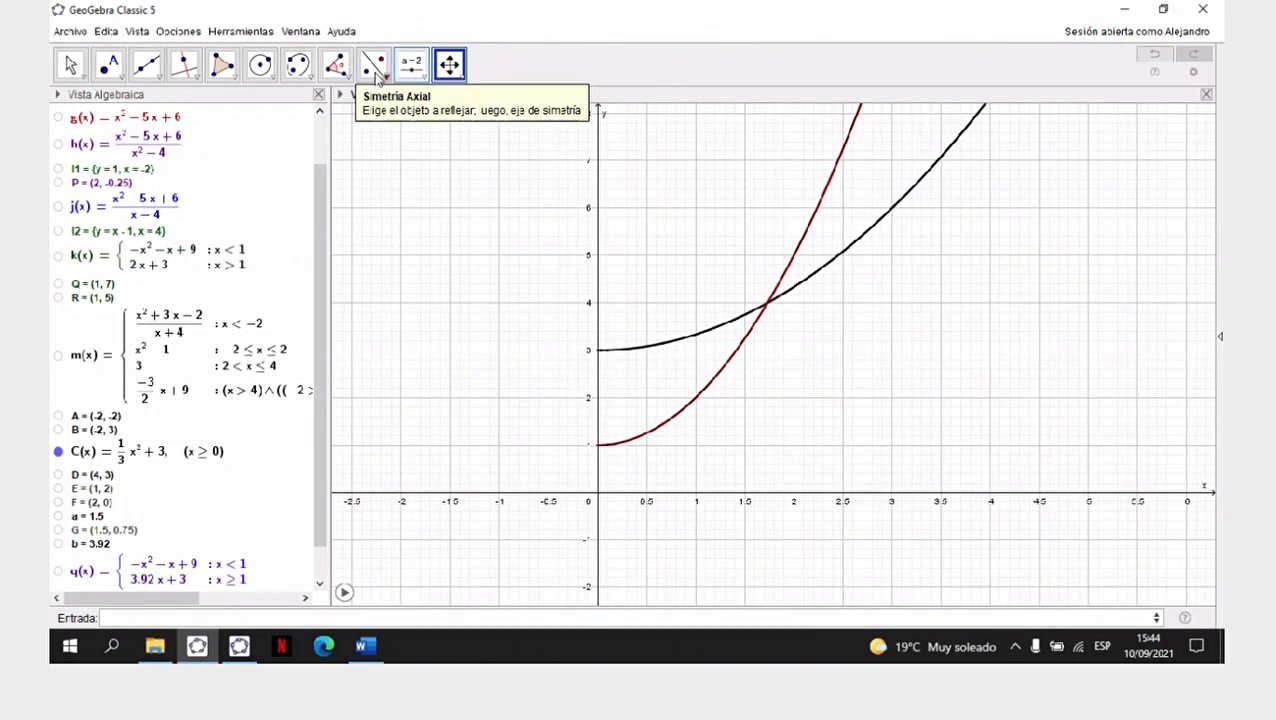
- Mark the intersection point of the I(x) and C(x) curves and bring its entry into view in the algebra list
{"action": "left_click", "coordinate": [119, 80]}
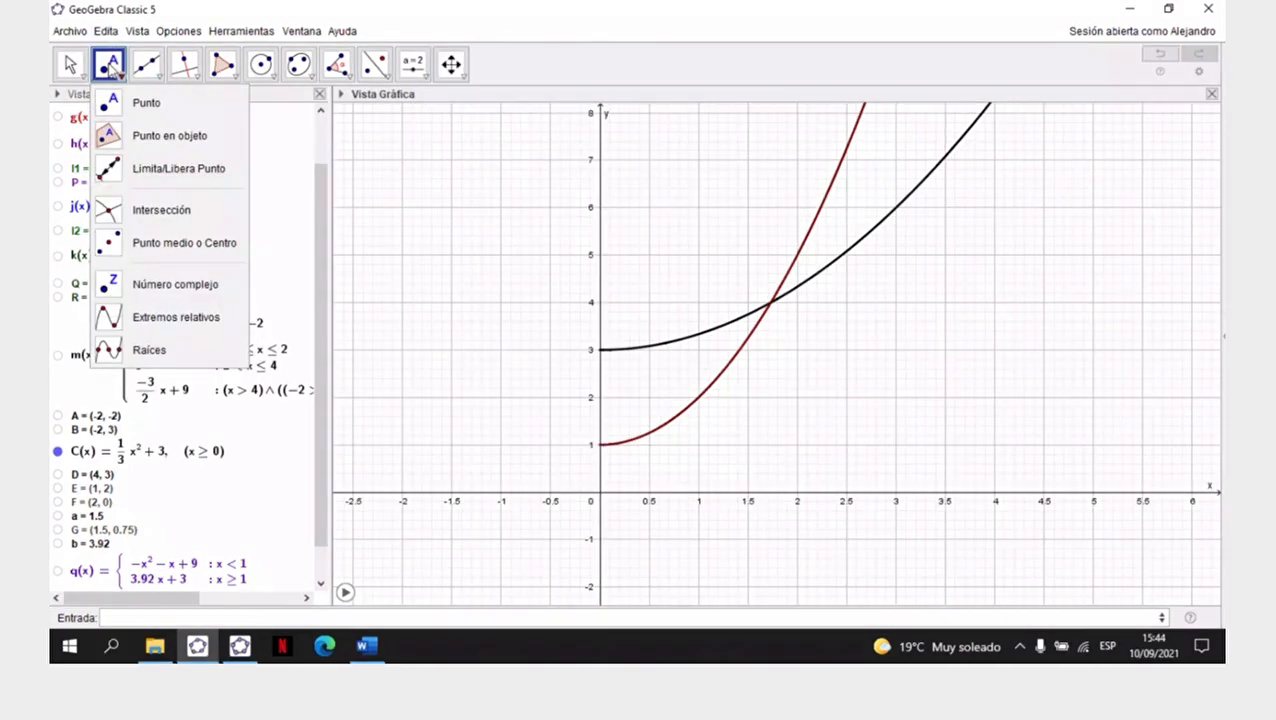
{"action": "left_click", "coordinate": [162, 212]}
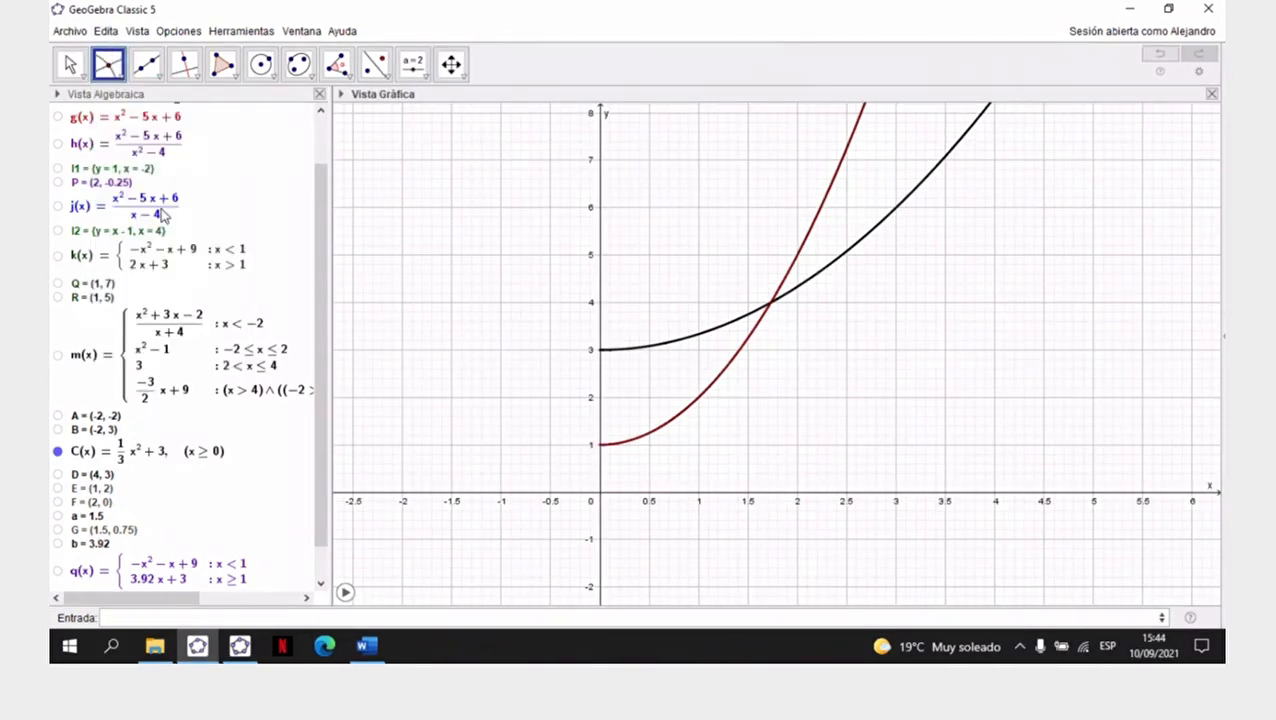
{"action": "left_click", "coordinate": [827, 188]}
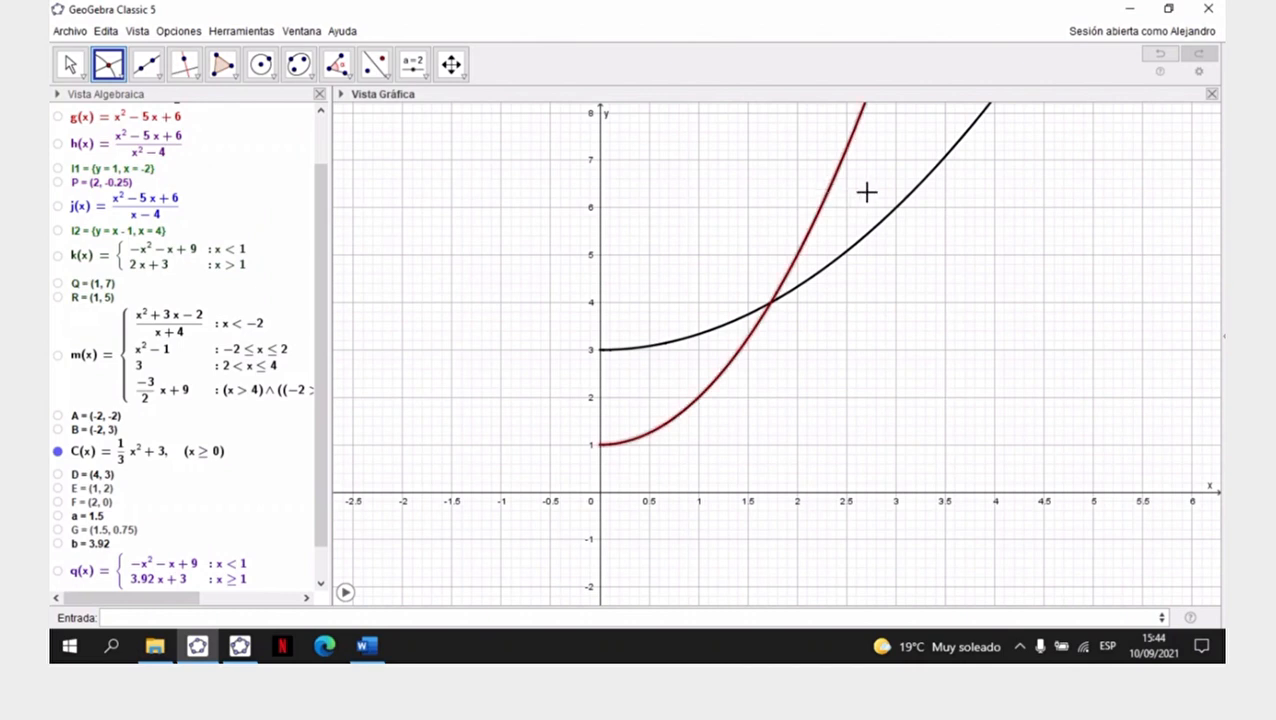
{"action": "left_click", "coordinate": [827, 278]}
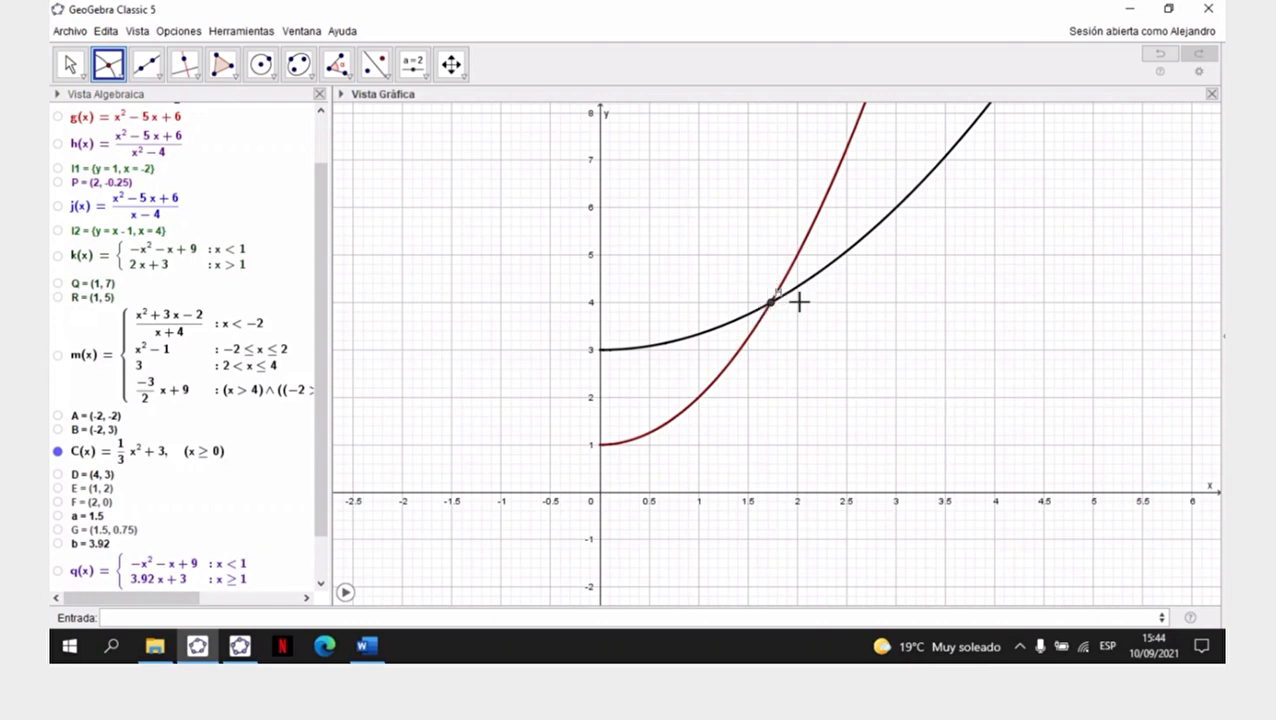
{"action": "left_click", "coordinate": [70, 64]}
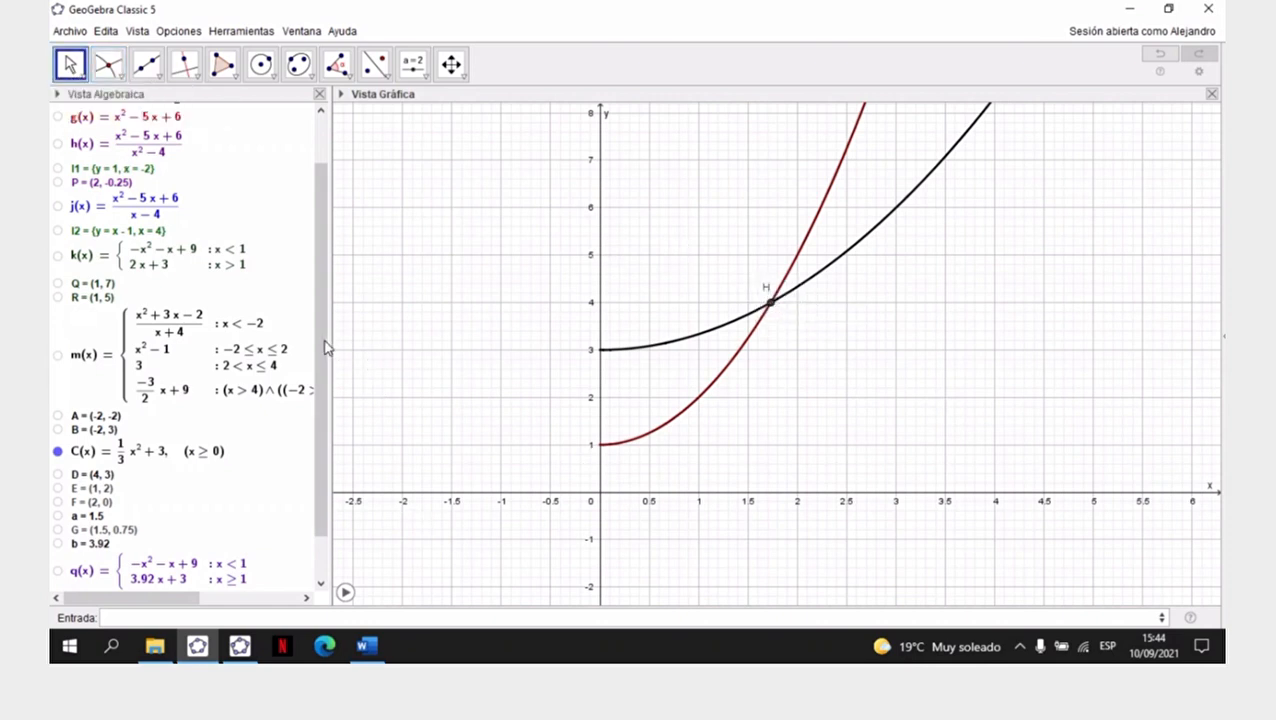
{"action": "scroll", "coordinate": [328, 347], "scroll_direction": "down", "scroll_amount": 2}
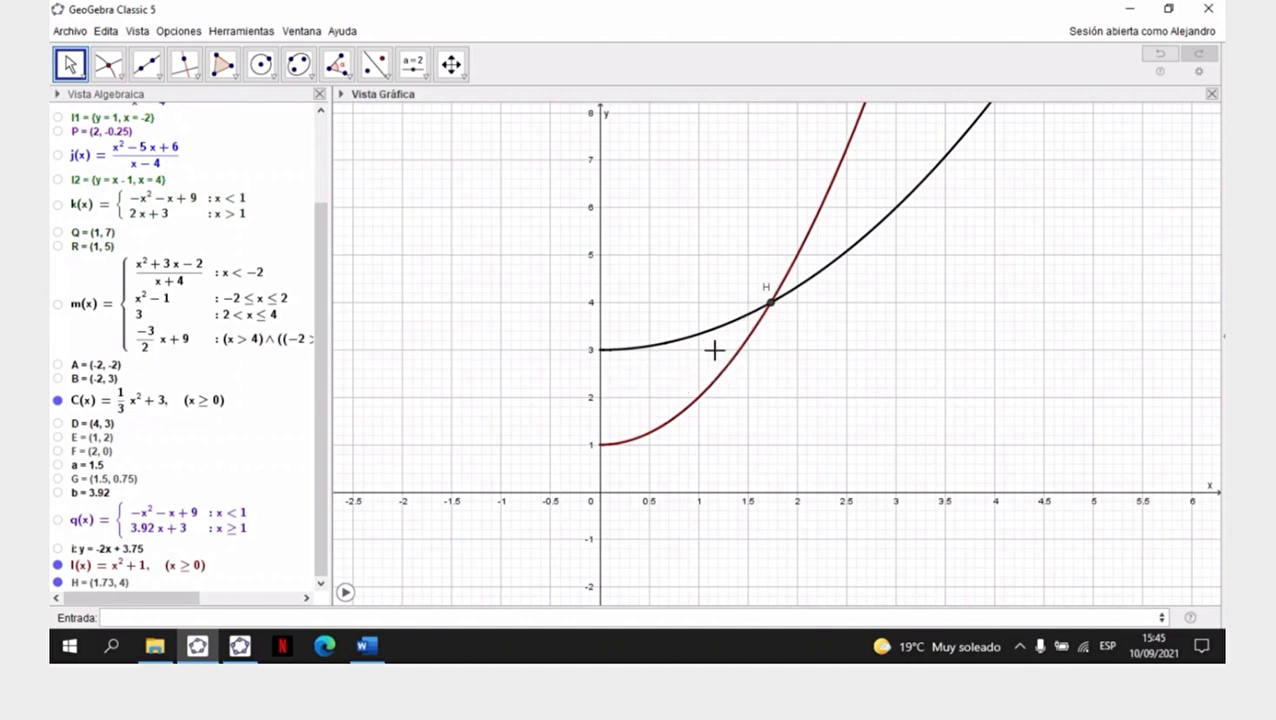
- Add the text "Perdidas" between the two curves, before their intersection, at about x = 0.4, y = 2
{"action": "left_click", "coordinate": [413, 64]}
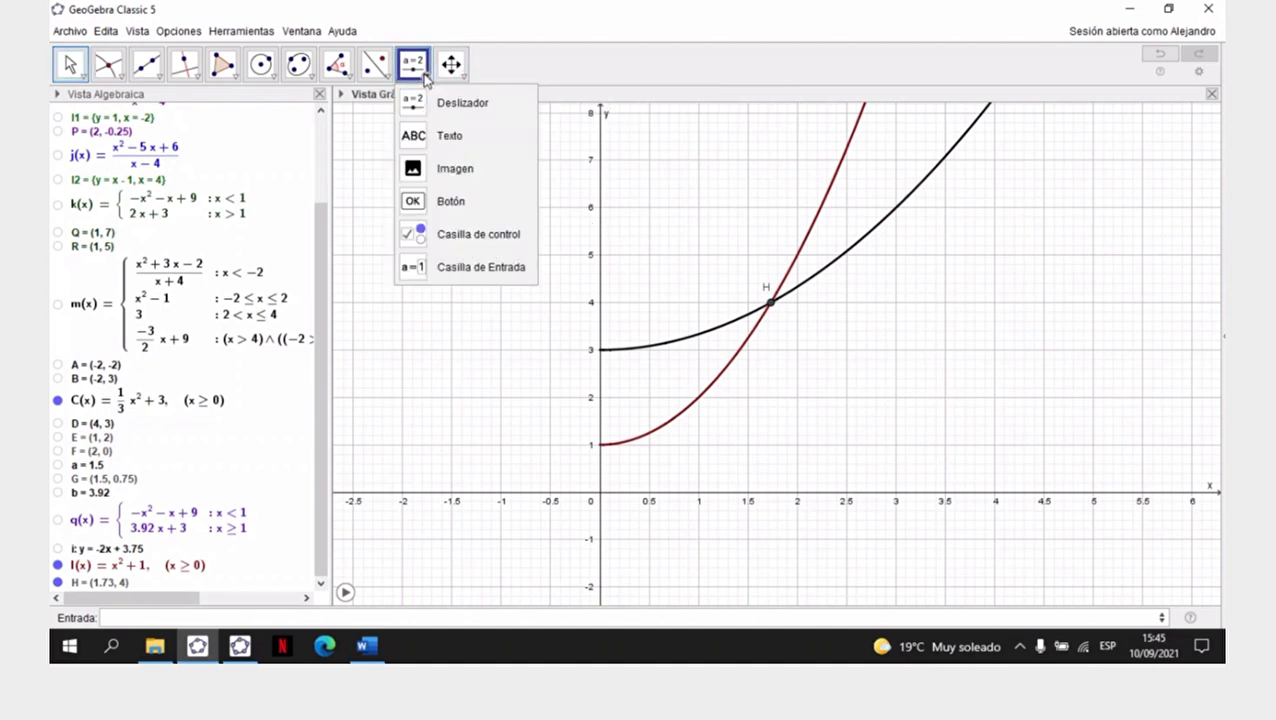
{"action": "left_click", "coordinate": [452, 139]}
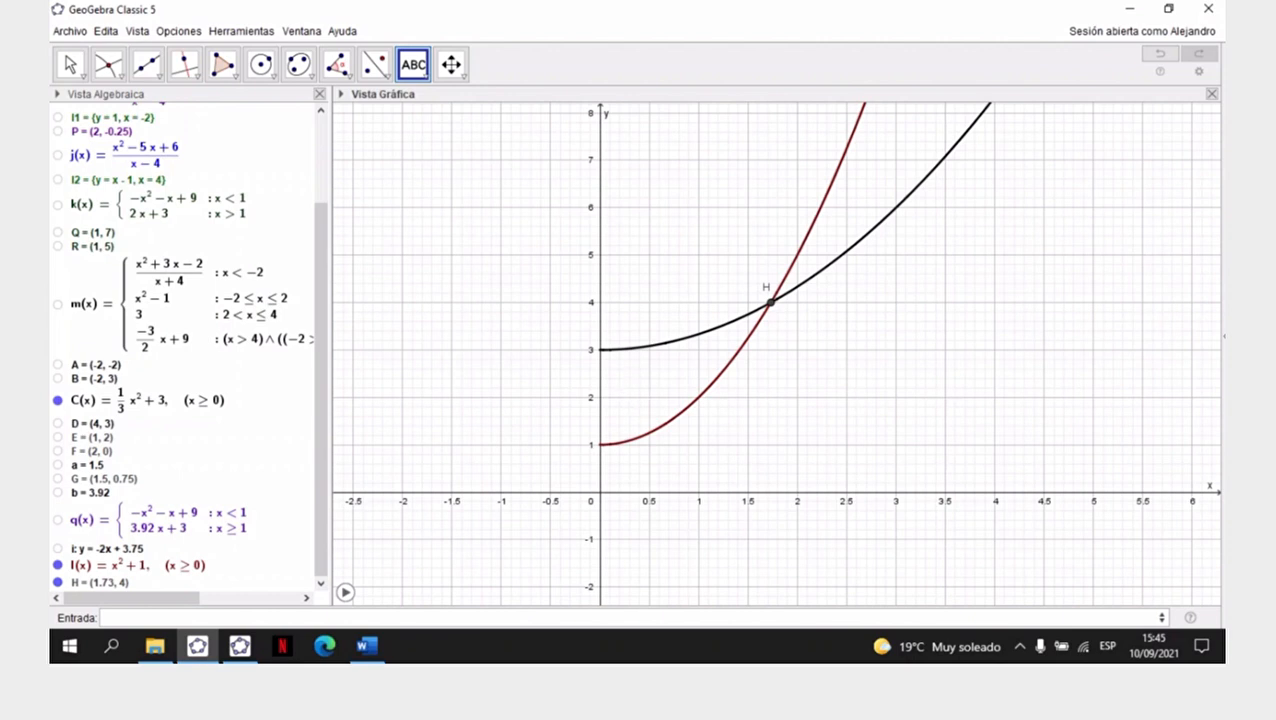
{"action": "left_click", "coordinate": [635, 393]}
{"action": "type", "text": "POe"}
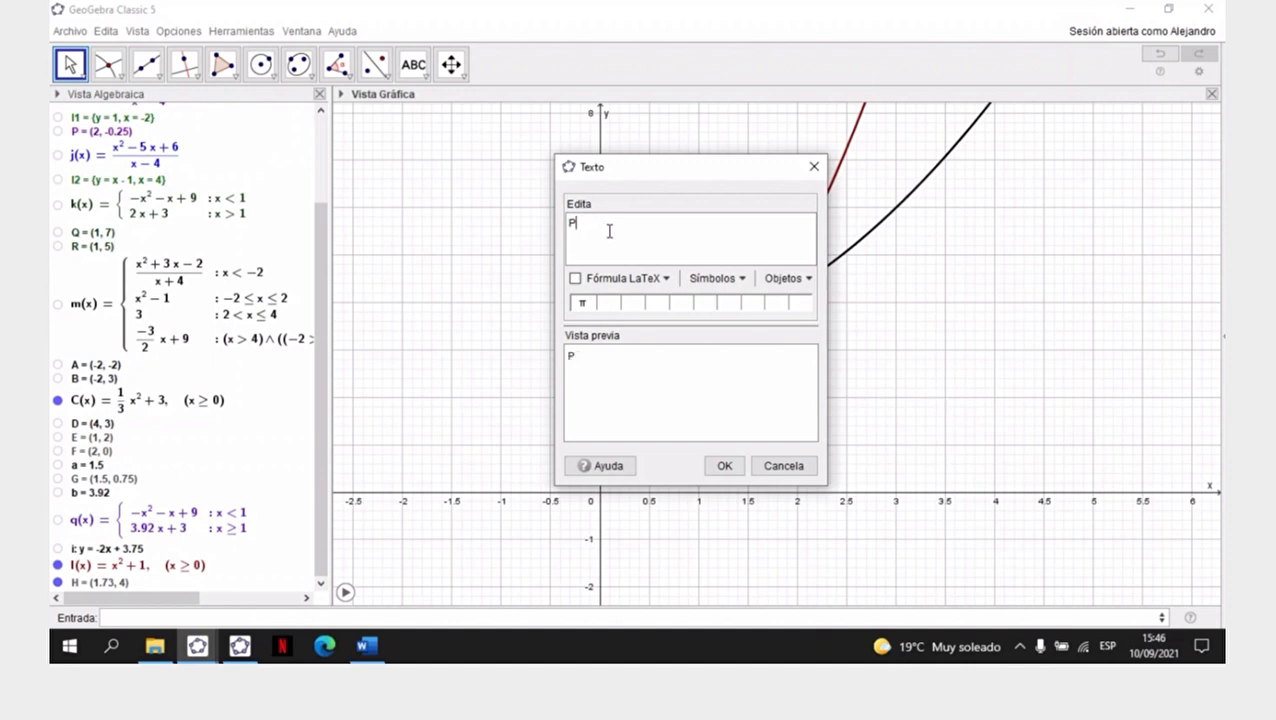
{"action": "left_click", "coordinate": [729, 468]}
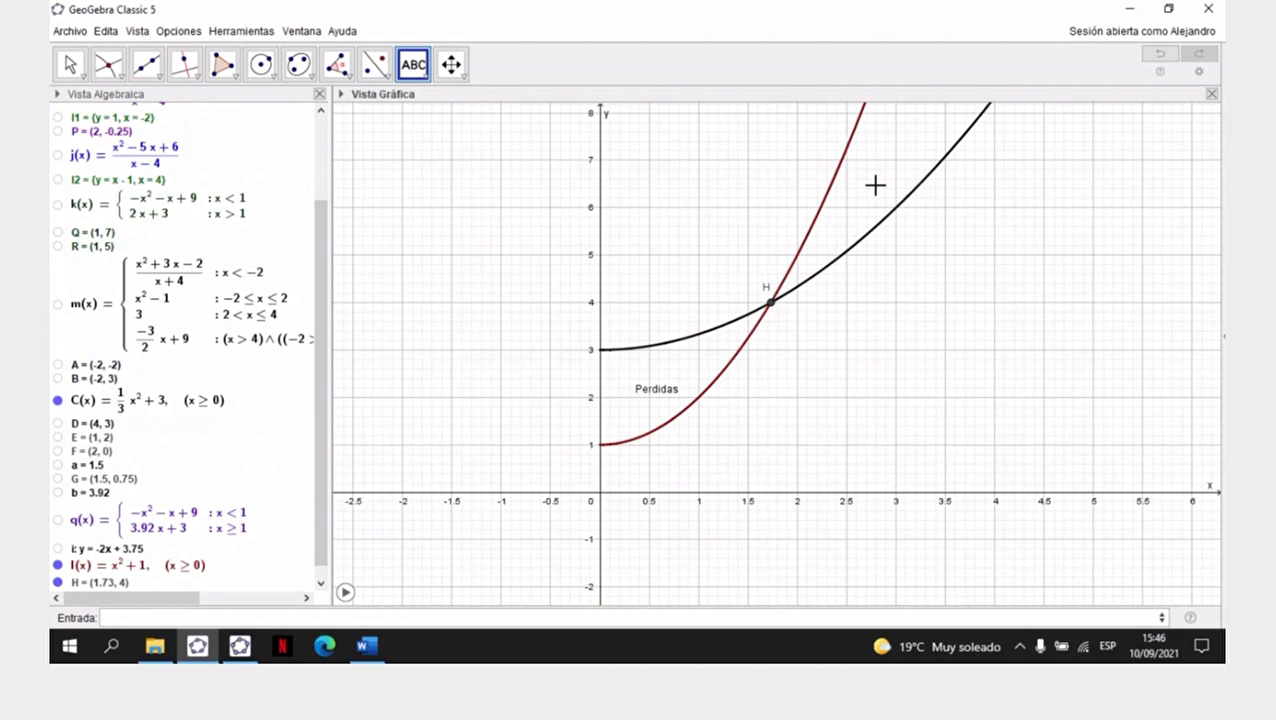
- Add the text "Ganancias" beyond the intersection and place it between the I(x) and C(x) curves
{"action": "left_click", "coordinate": [875, 185]}
{"action": "type", "text": "ganancias"}
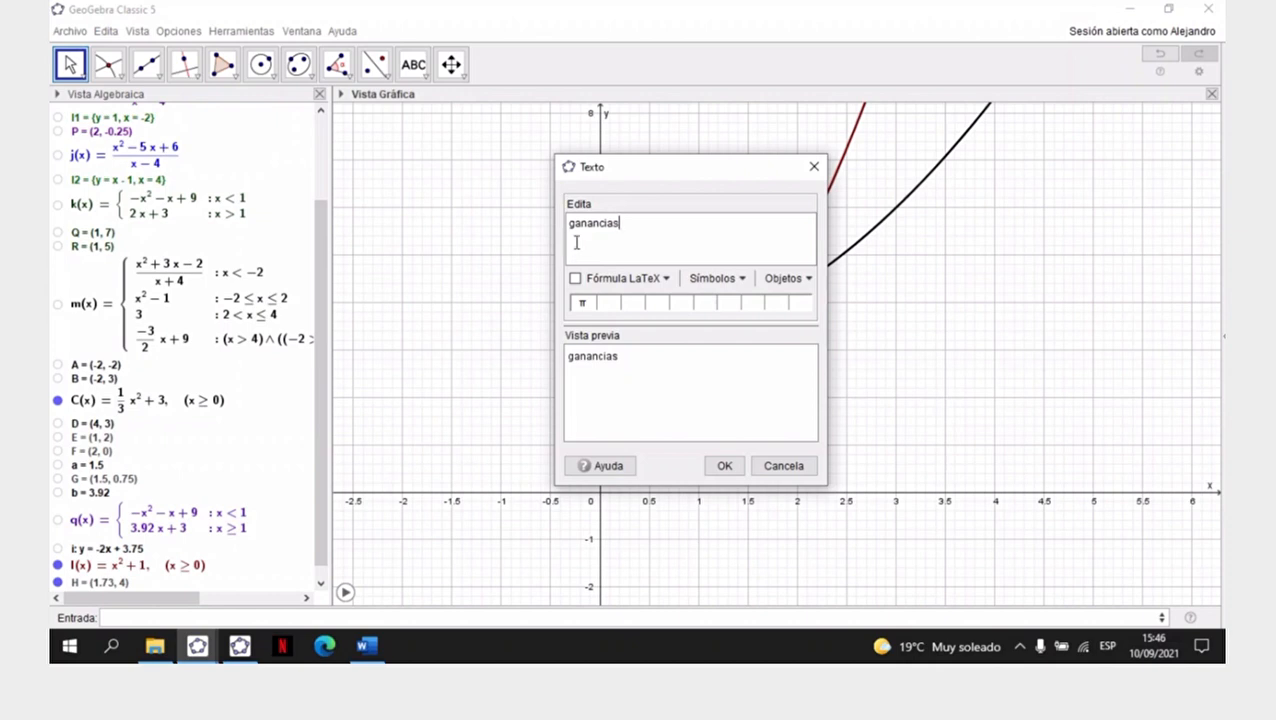
{"action": "key", "text": "BackSpace"}
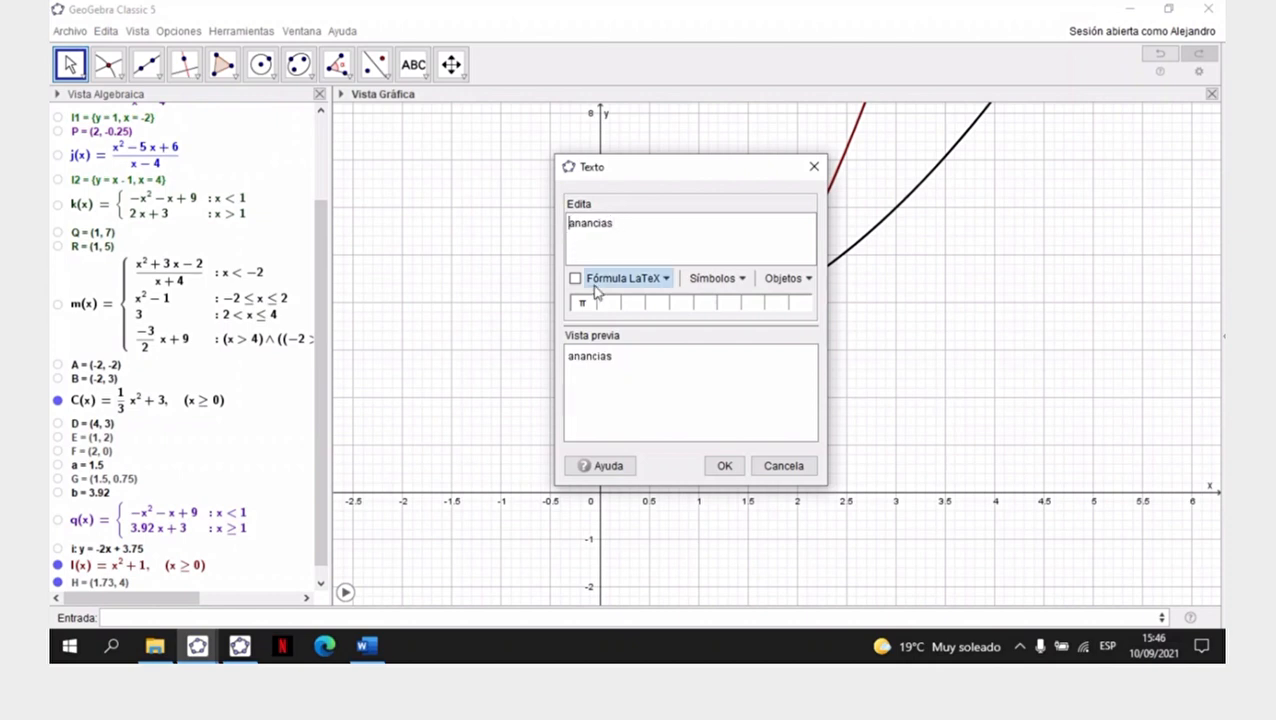
{"action": "type", "text": "G"}
{"action": "left_click", "coordinate": [732, 465]}
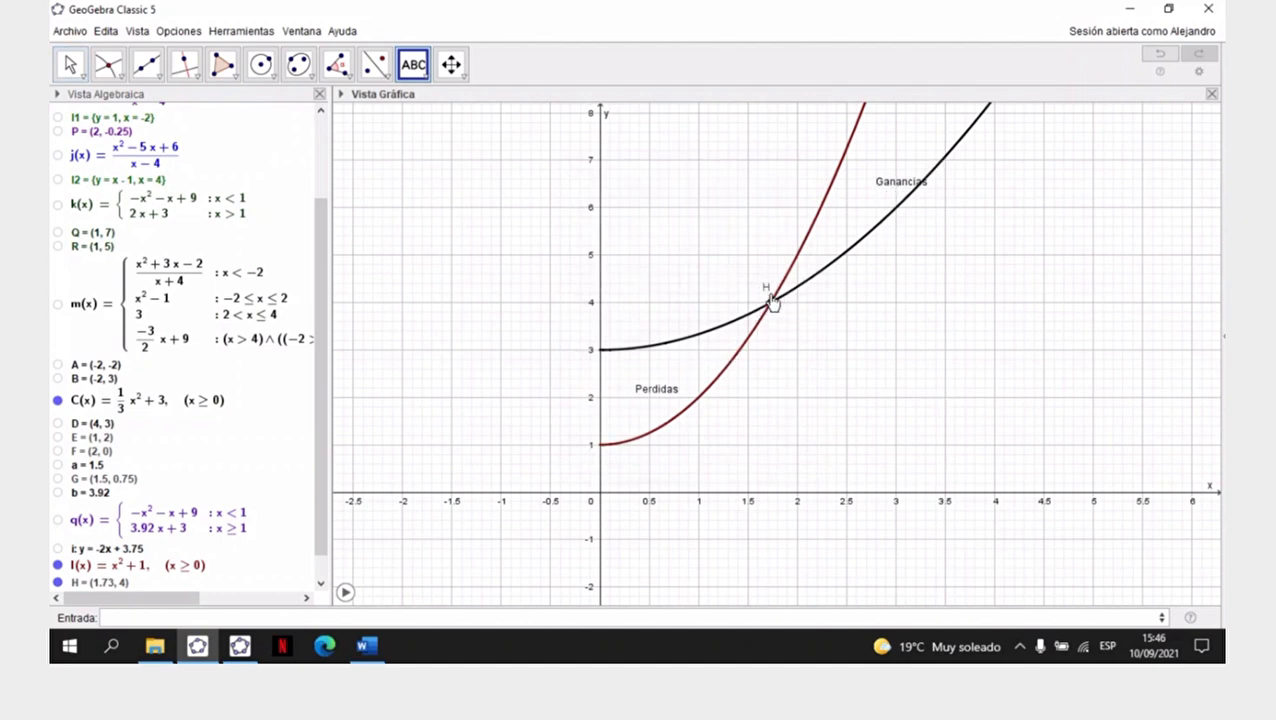
{"action": "left_click", "coordinate": [70, 64]}
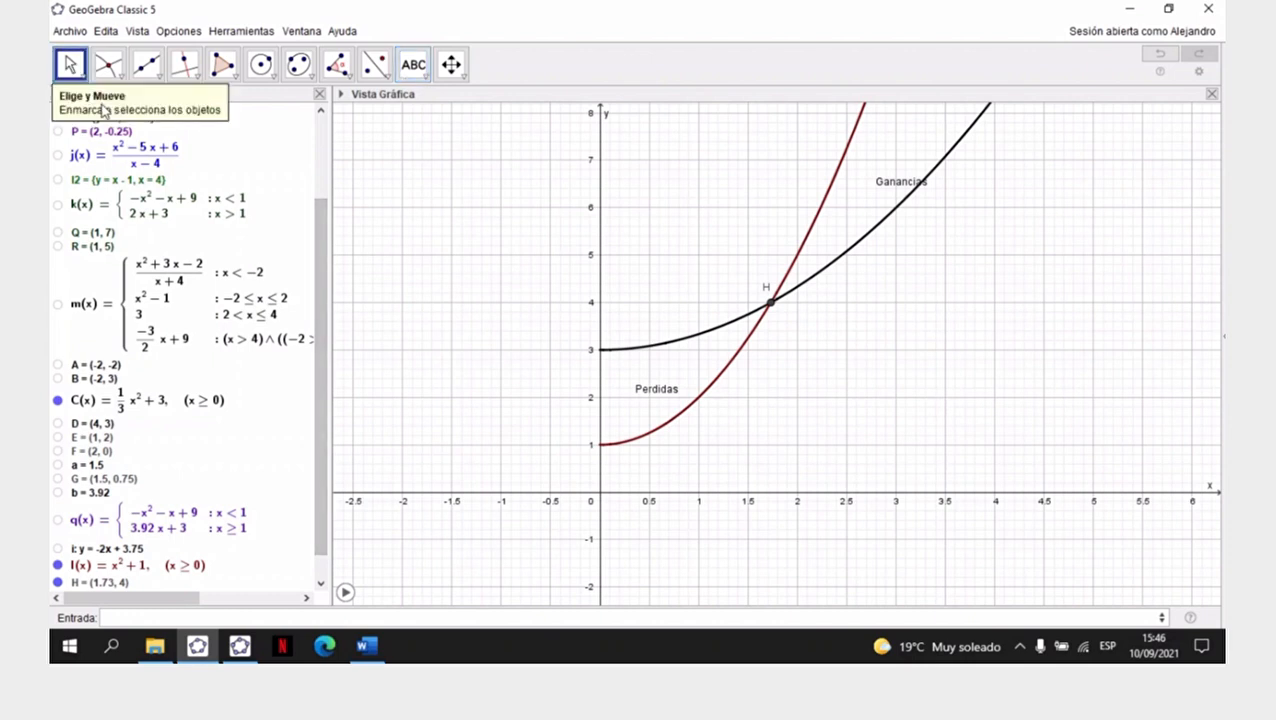
{"action": "left_click_drag", "start_coordinate": [900, 182], "coordinate": [871, 186]}
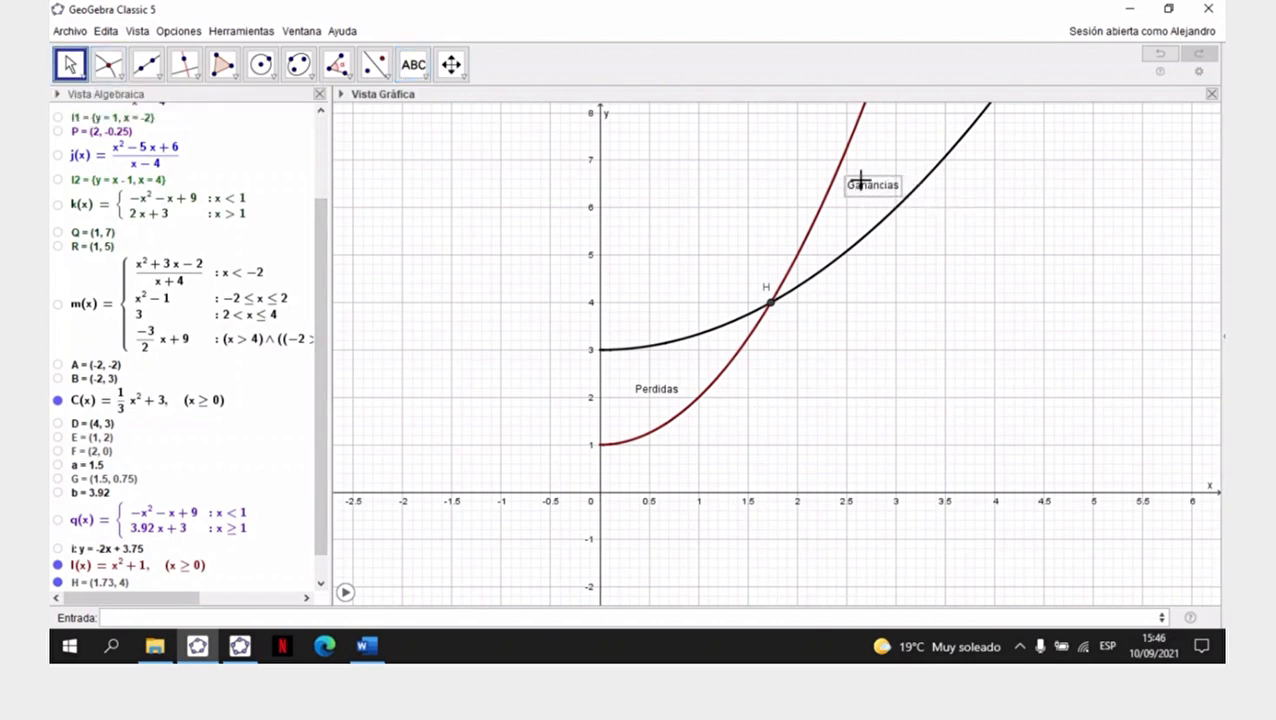
{"action": "left_click", "coordinate": [890, 276]}
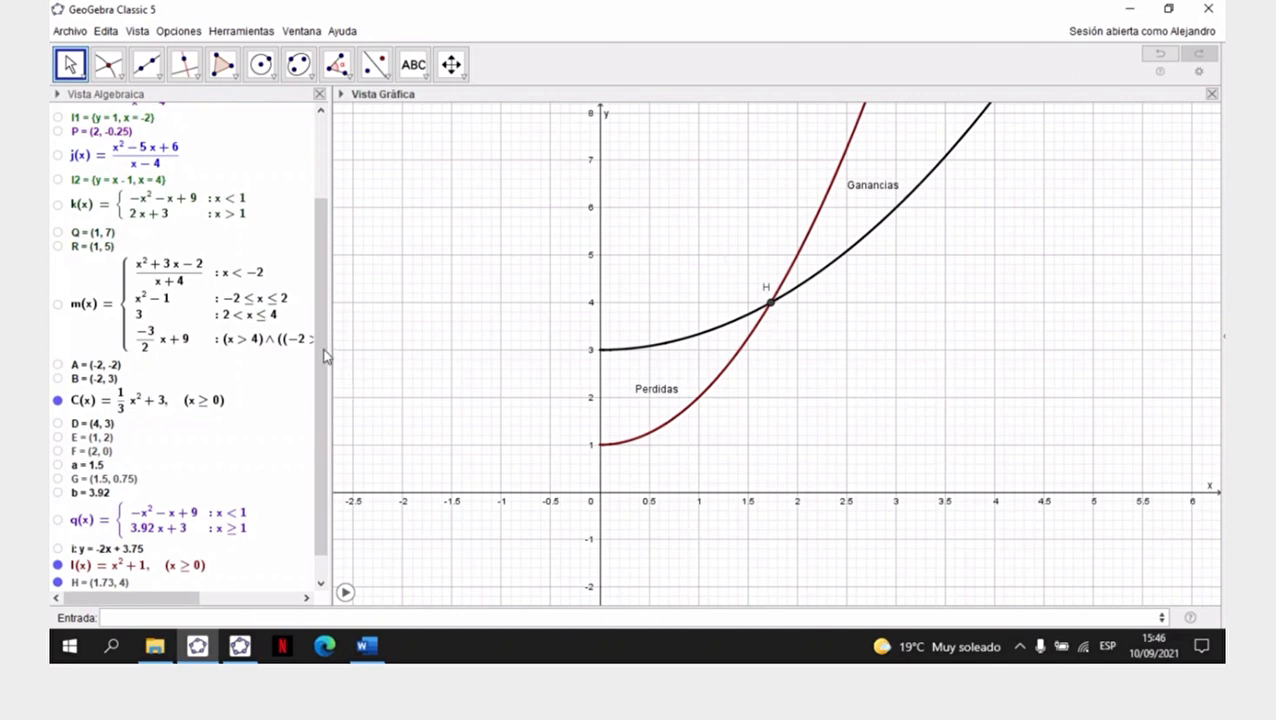
- Define the function B(x) = I(x) - C(x) and show its curve in the graph
{"action": "left_click_drag", "start_coordinate": [322, 355], "coordinate": [331, 618]}
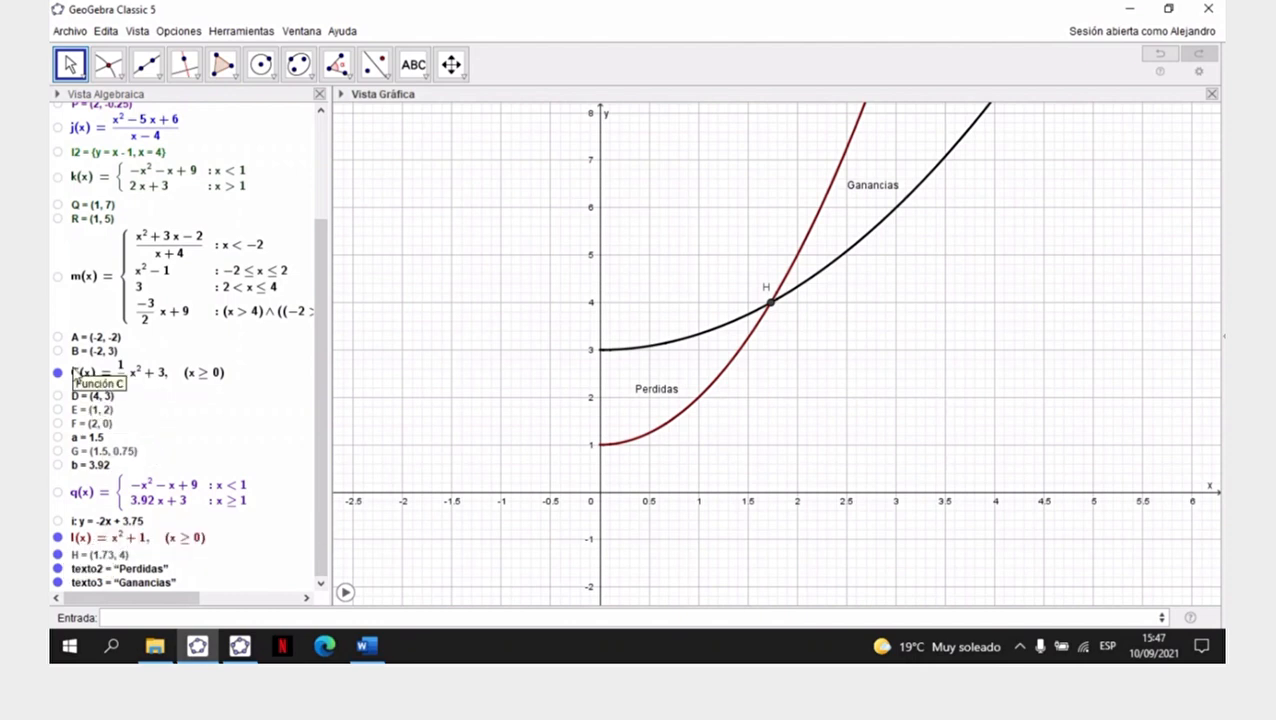
{"action": "left_click", "coordinate": [214, 618]}
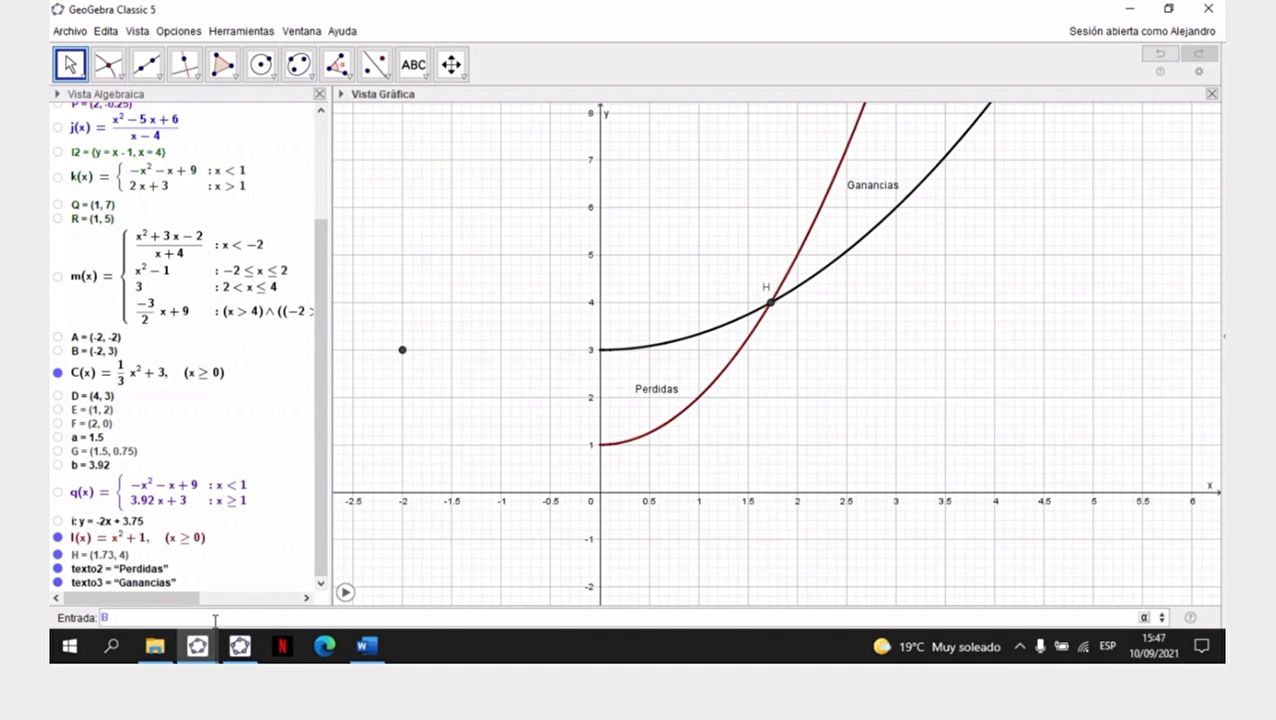
{"action": "type", "text": "x)"}
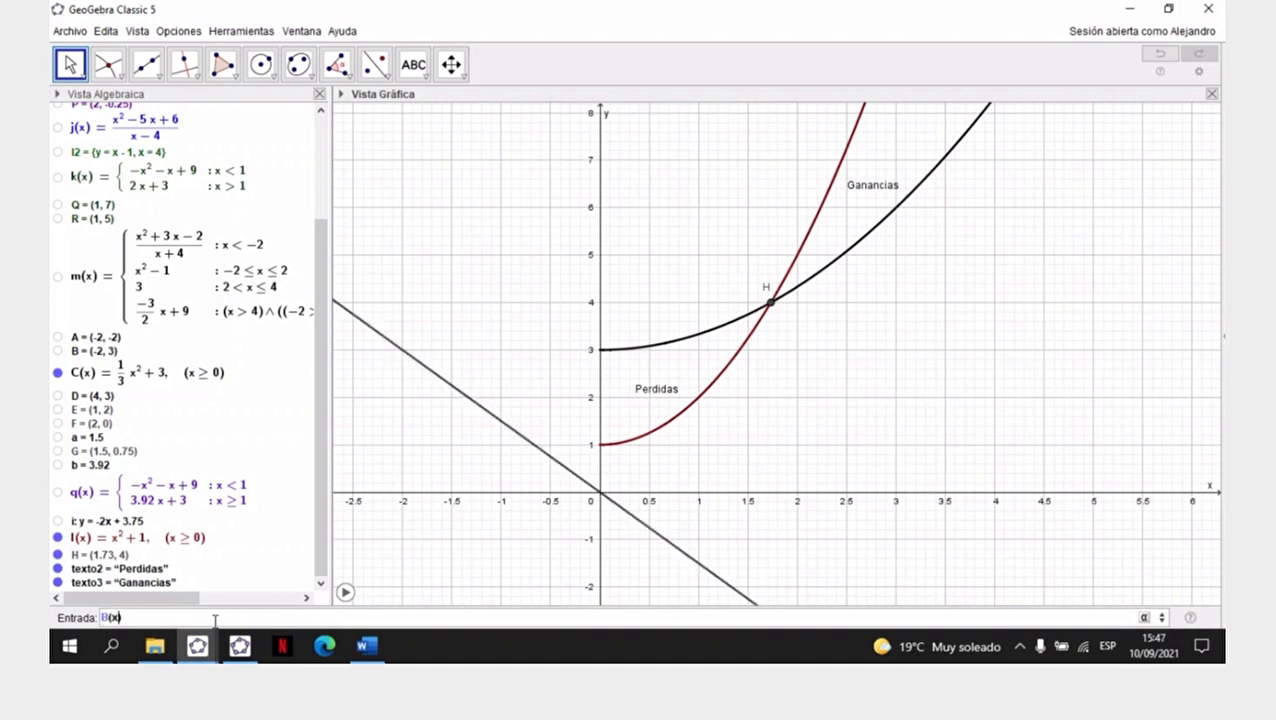
{"action": "type", "text": "=l(x)"}
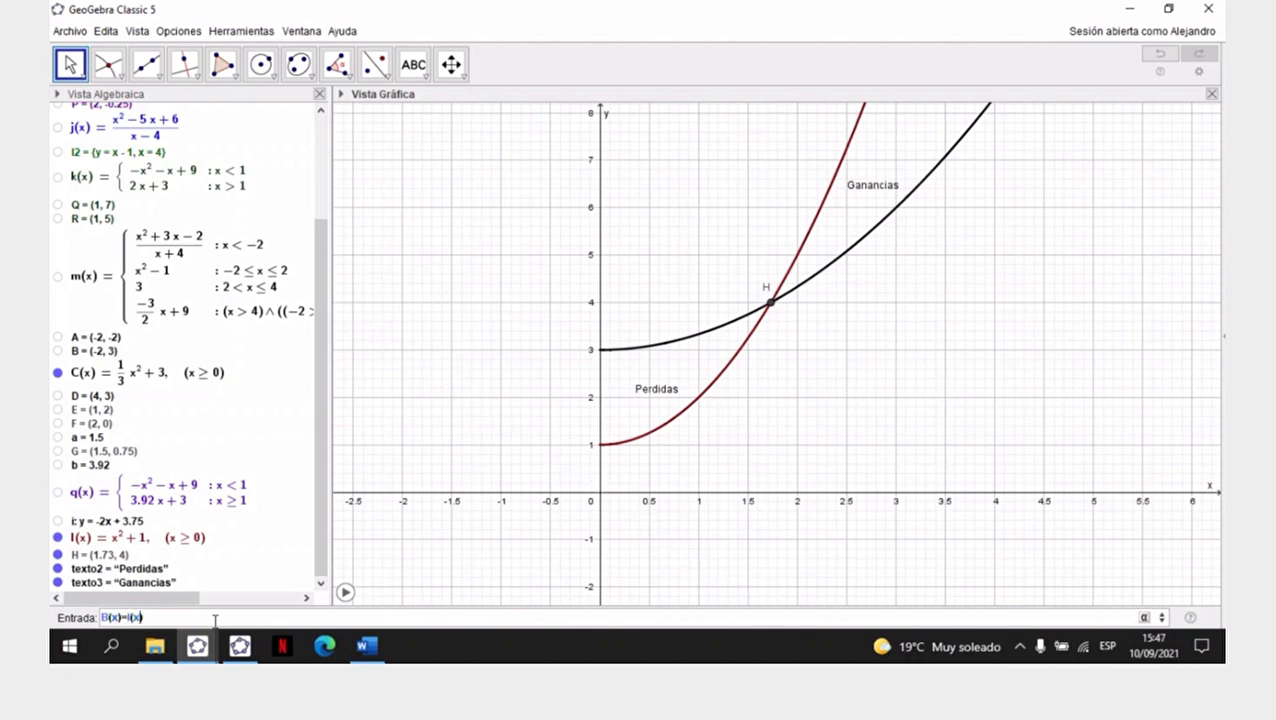
{"action": "type", "text": "-C(x)"}
{"action": "key", "text": "Return"}
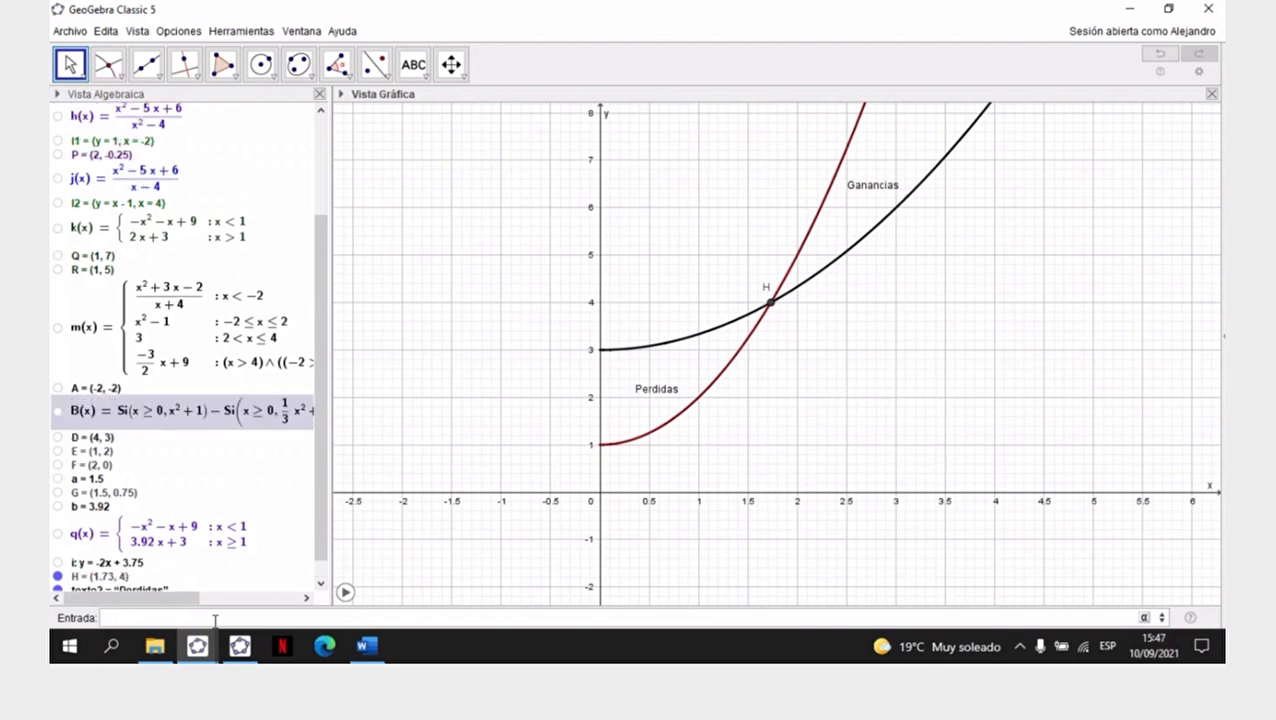
{"action": "left_click", "coordinate": [57, 411]}
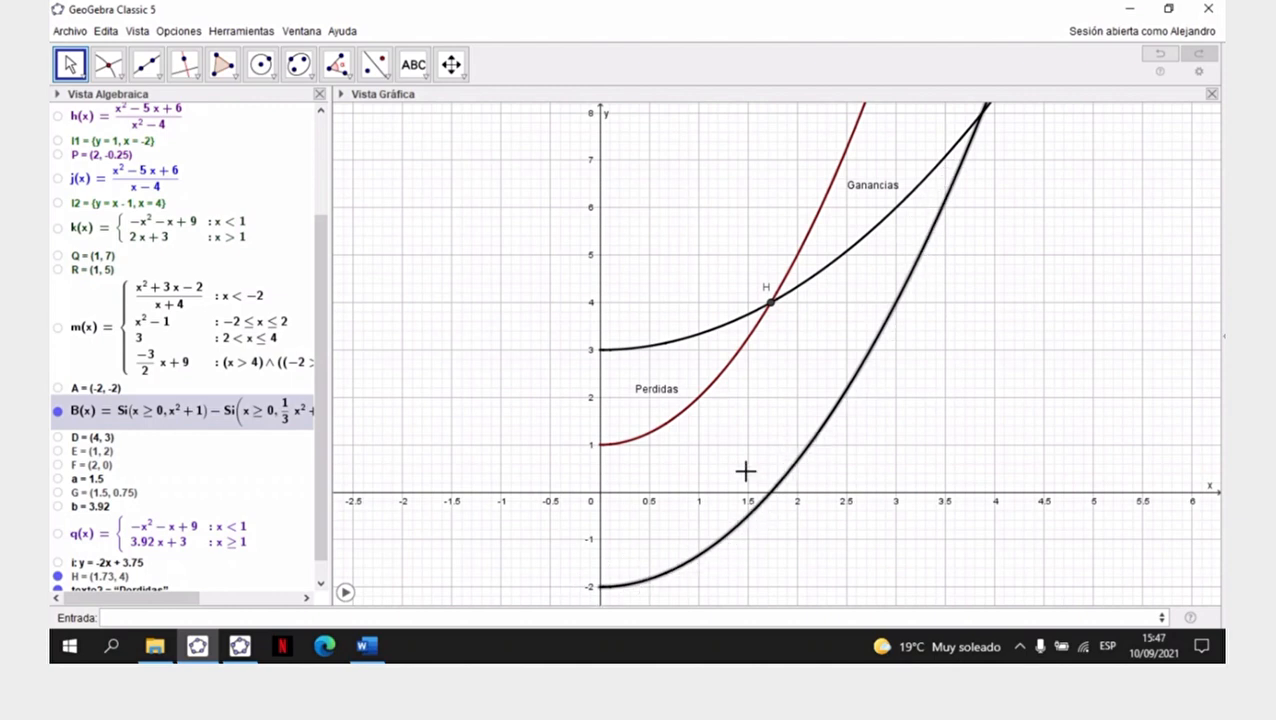
- Draw a line perpendicular to the x-axis through intersection point H
{"action": "left_click", "coordinate": [146, 64]}
{"action": "left_click", "coordinate": [223, 66]}
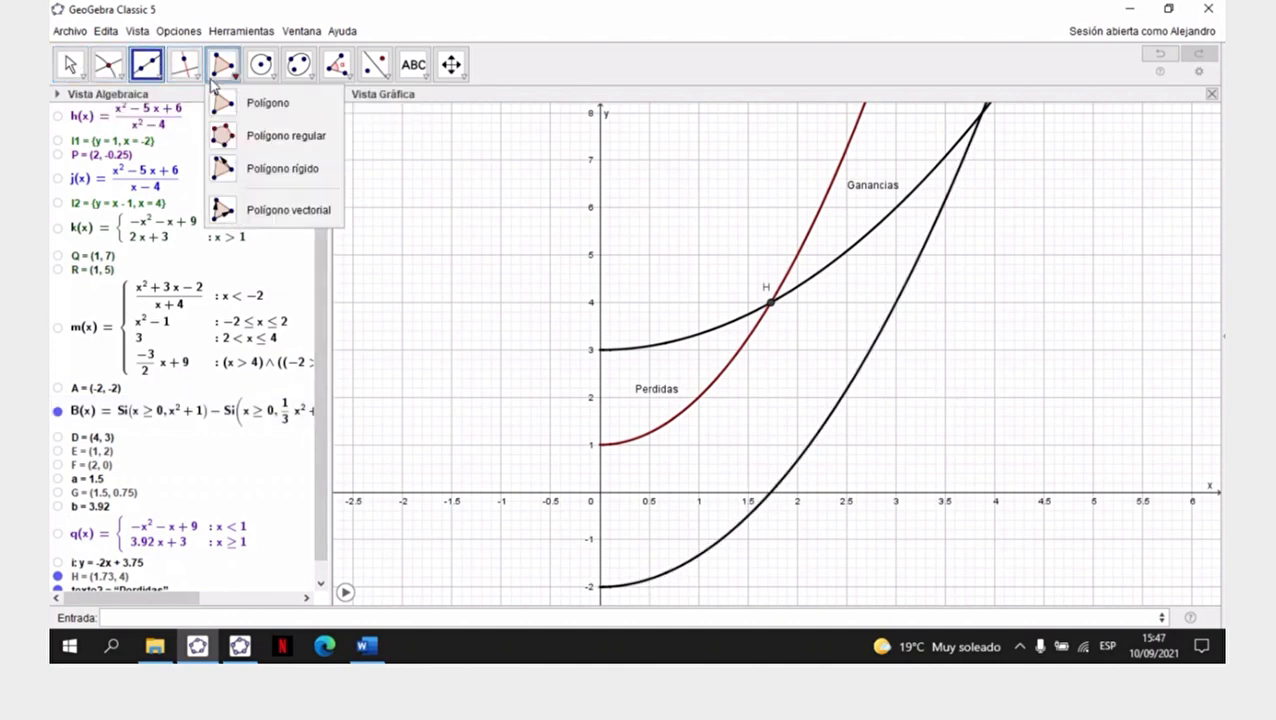
{"action": "left_click", "coordinate": [194, 80]}
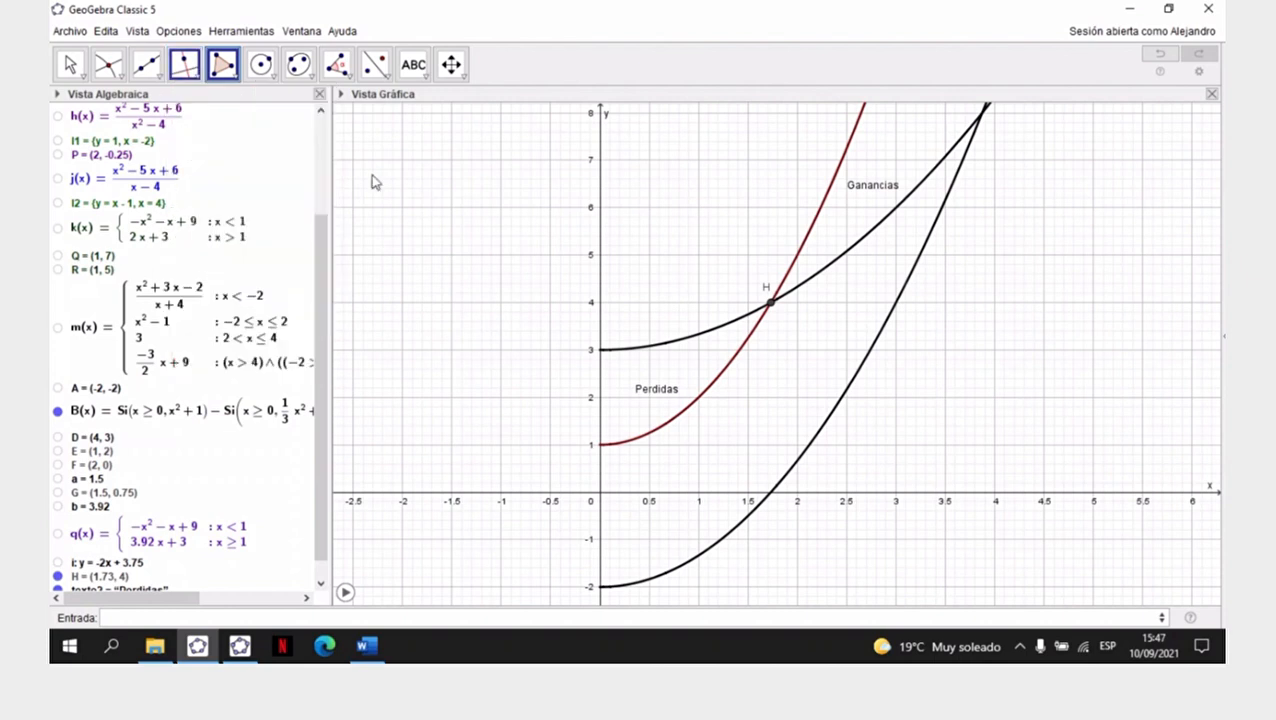
{"action": "left_click", "coordinate": [197, 80]}
{"action": "mouse_move", "coordinate": [196, 80]}
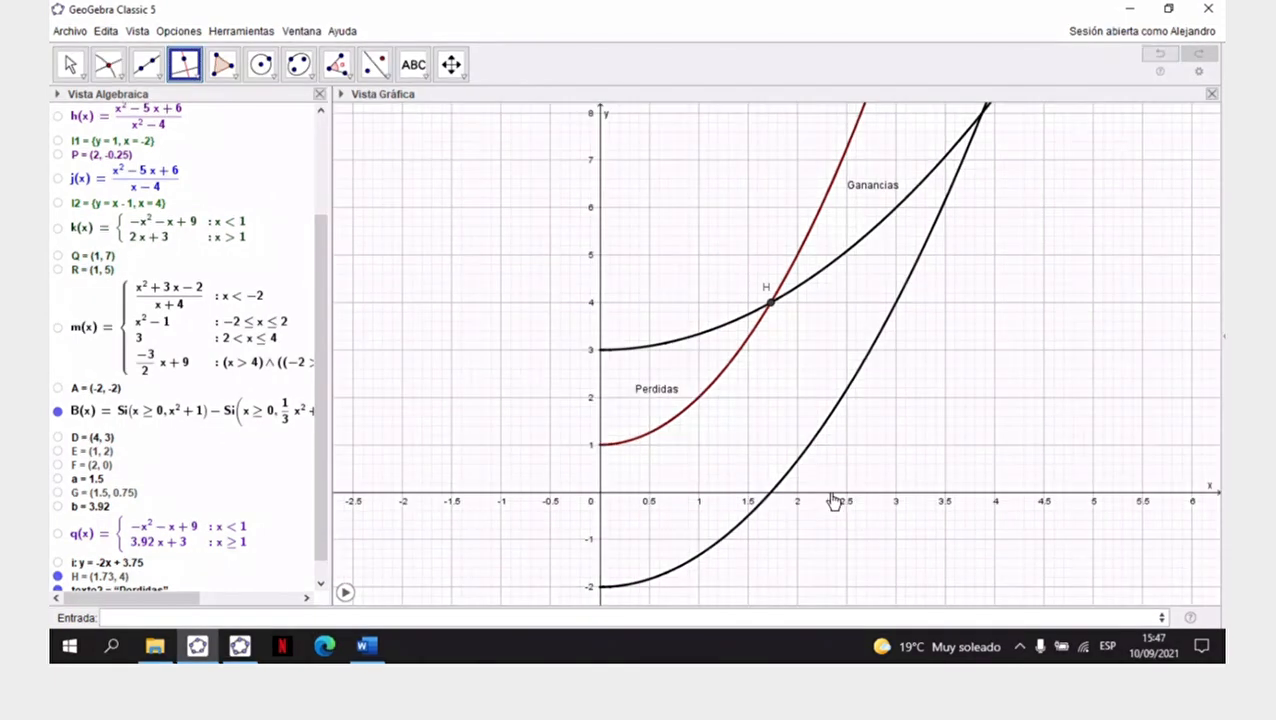
{"action": "left_click", "coordinate": [830, 497]}
{"action": "left_click", "coordinate": [771, 305]}
{"action": "left_click", "coordinate": [84, 78]}
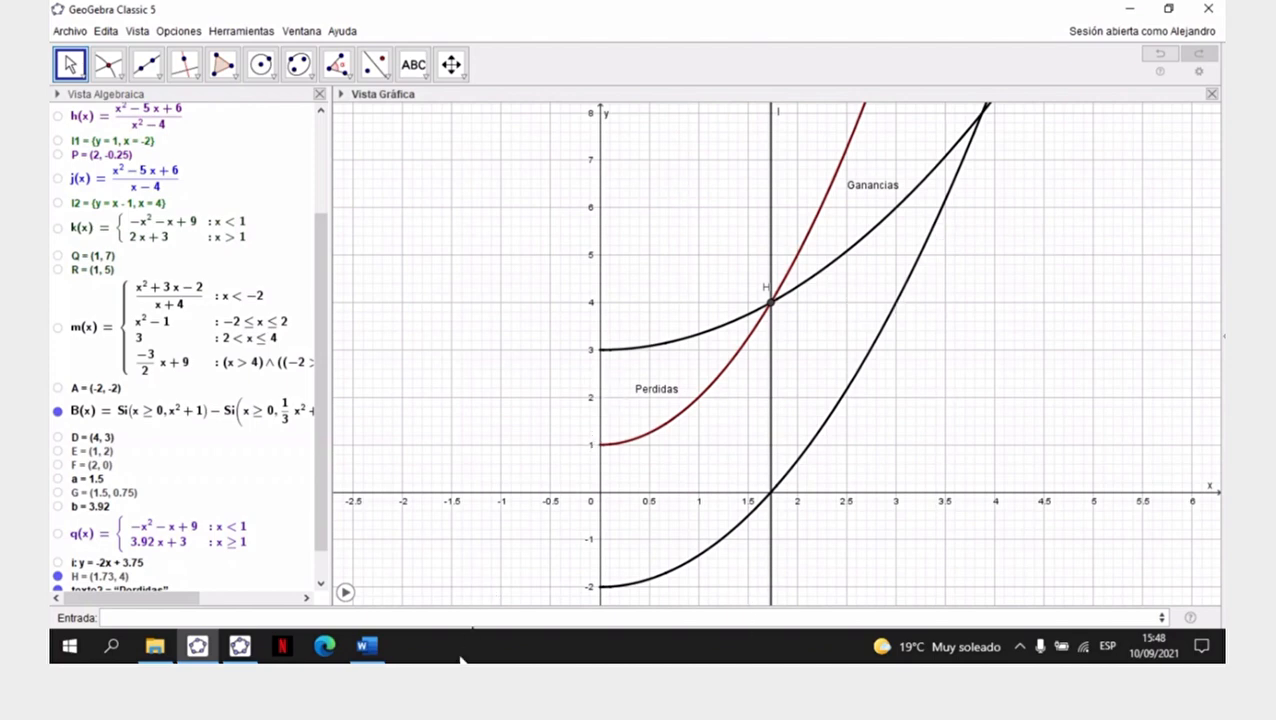
- Switch to Word to reread the questions of Ejercicio N° 4, and return to the GeoGebra graph
{"action": "left_click", "coordinate": [366, 647]}
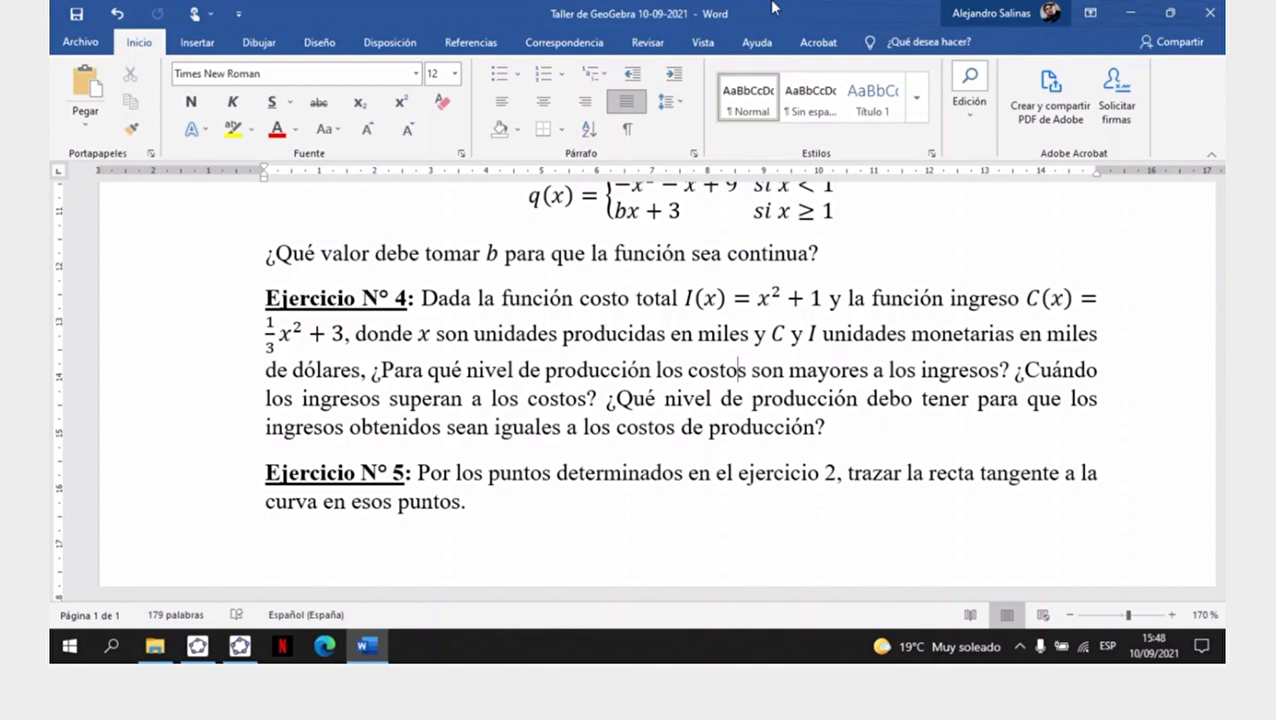
{"action": "left_click", "coordinate": [885, 10]}
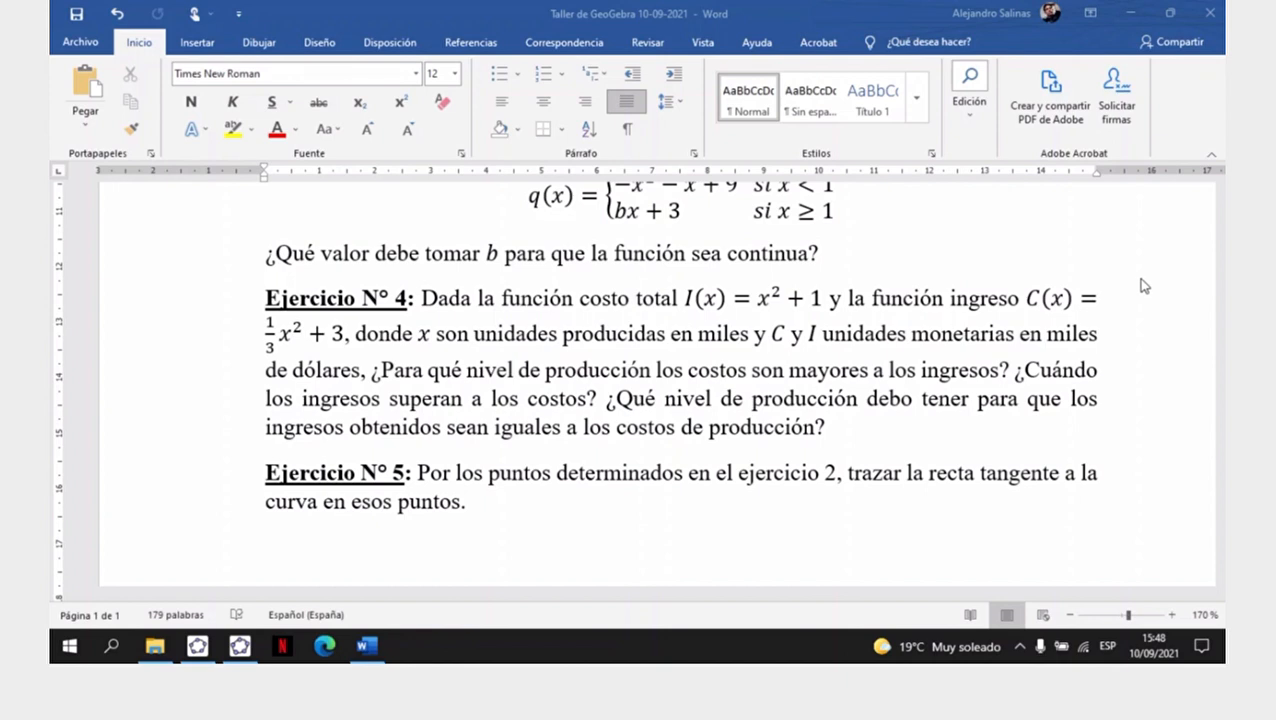
{"action": "left_click", "coordinate": [197, 646]}
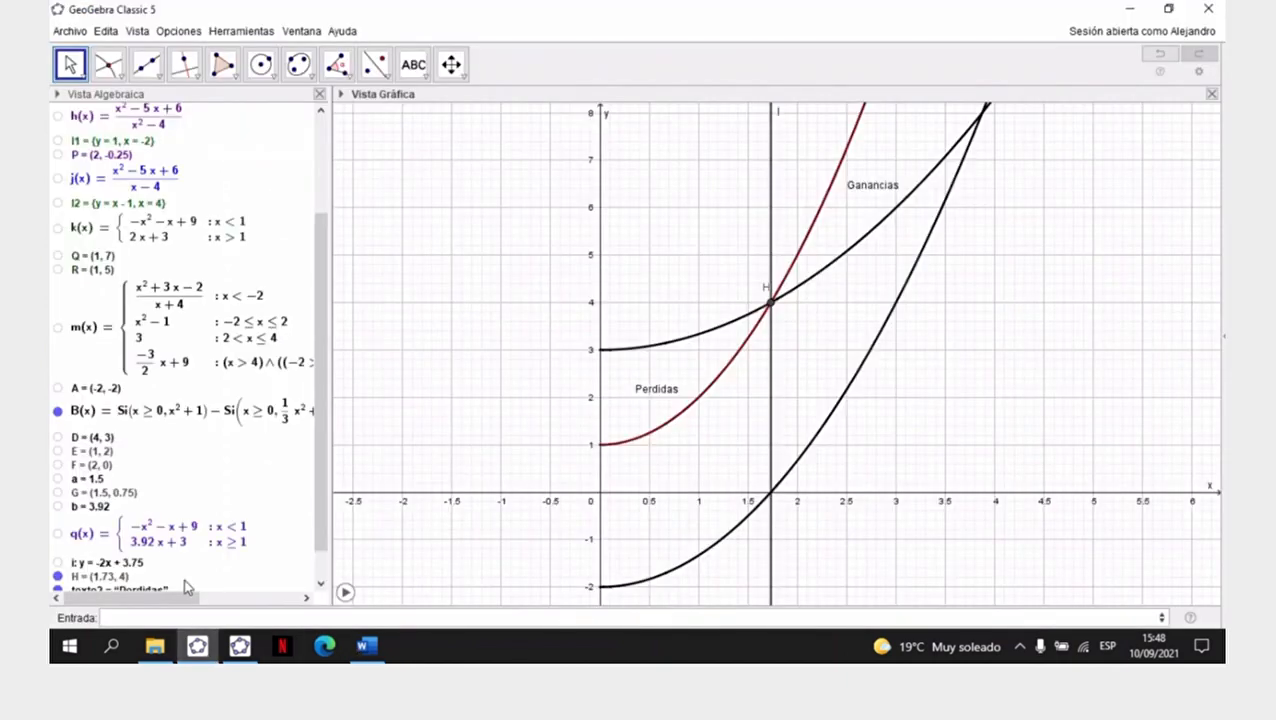
- Widen the algebra view to examine the full definitions of B(x), I(x) and C(x), and give the graph its space back
{"action": "scroll", "coordinate": [258, 500], "scroll_direction": "down", "scroll_amount": 2}
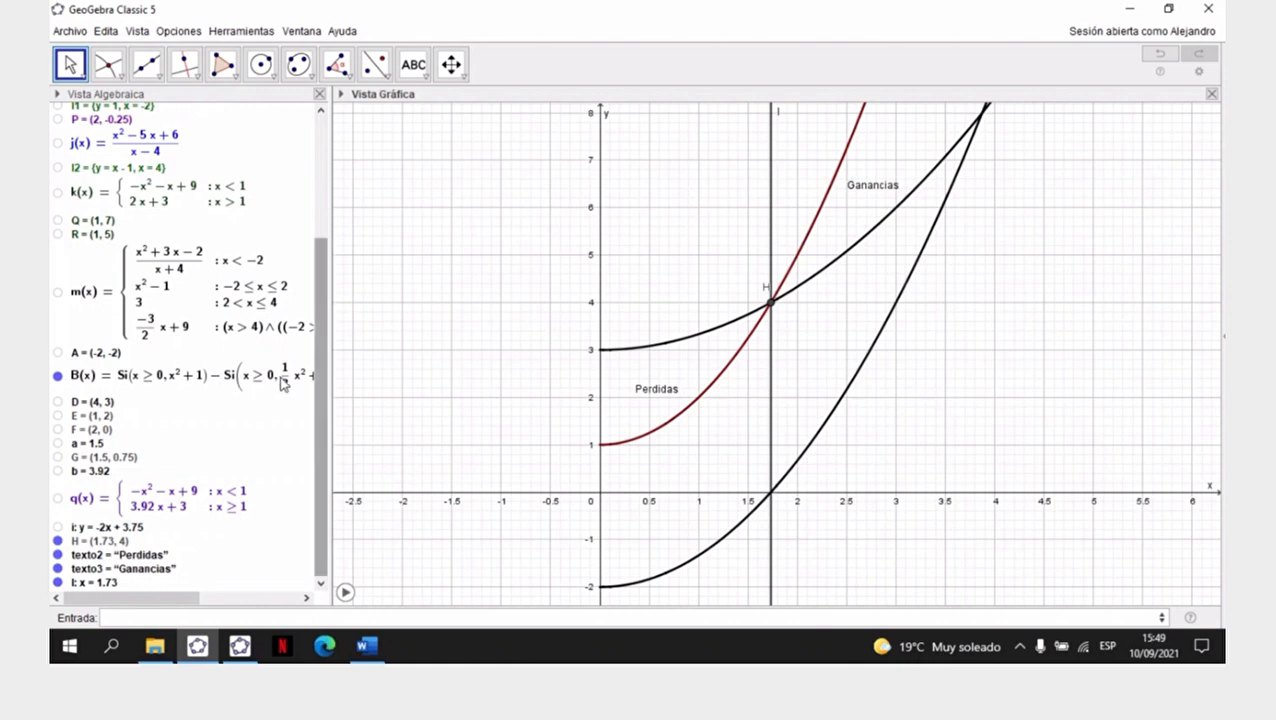
{"action": "left_click_drag", "start_coordinate": [336, 370], "coordinate": [748, 370]}
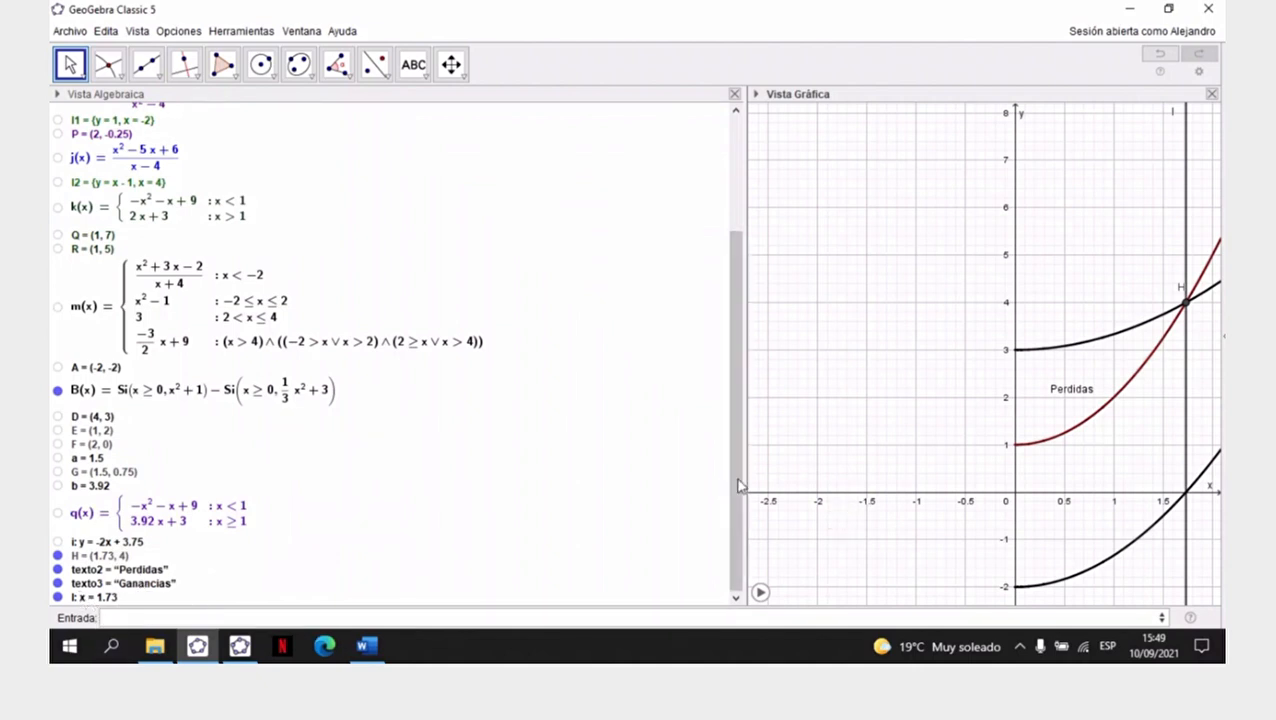
{"action": "mouse_move", "coordinate": [738, 492]}
{"action": "left_mouse_down"}
{"action": "mouse_move", "coordinate": [738, 478]}
{"action": "mouse_move", "coordinate": [736, 505]}
{"action": "left_mouse_up"}
{"action": "scroll", "coordinate": [213, 407], "scroll_direction": "up", "scroll_amount": 4}
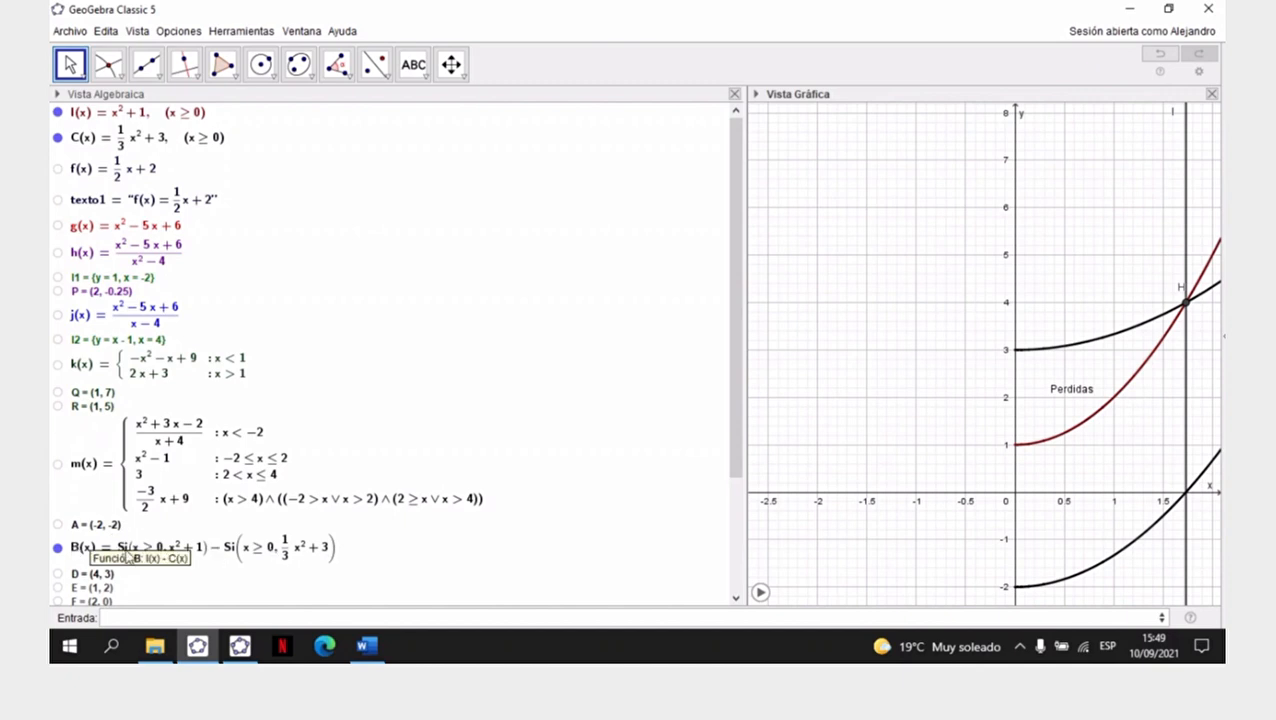
{"action": "left_click_drag", "start_coordinate": [746, 280], "coordinate": [425, 295]}
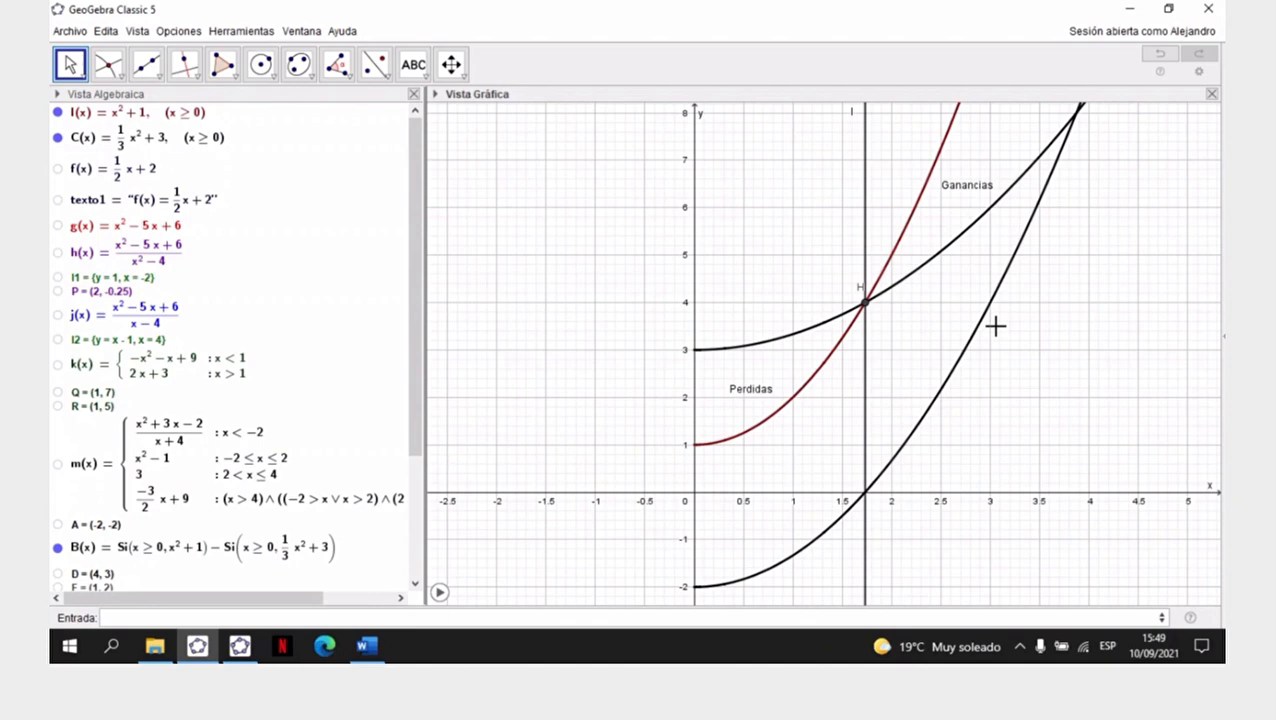
- Switch to the workshop document in Word to consult the exercise statements
{"action": "left_click", "coordinate": [367, 646]}
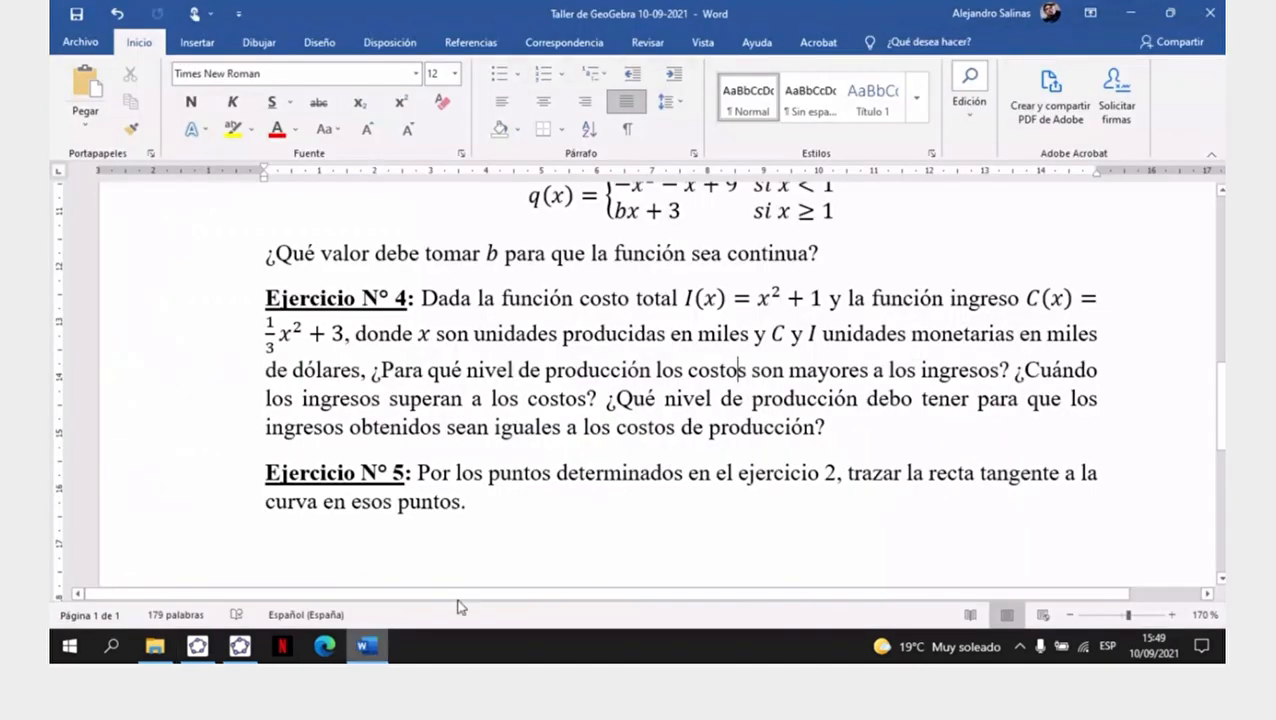